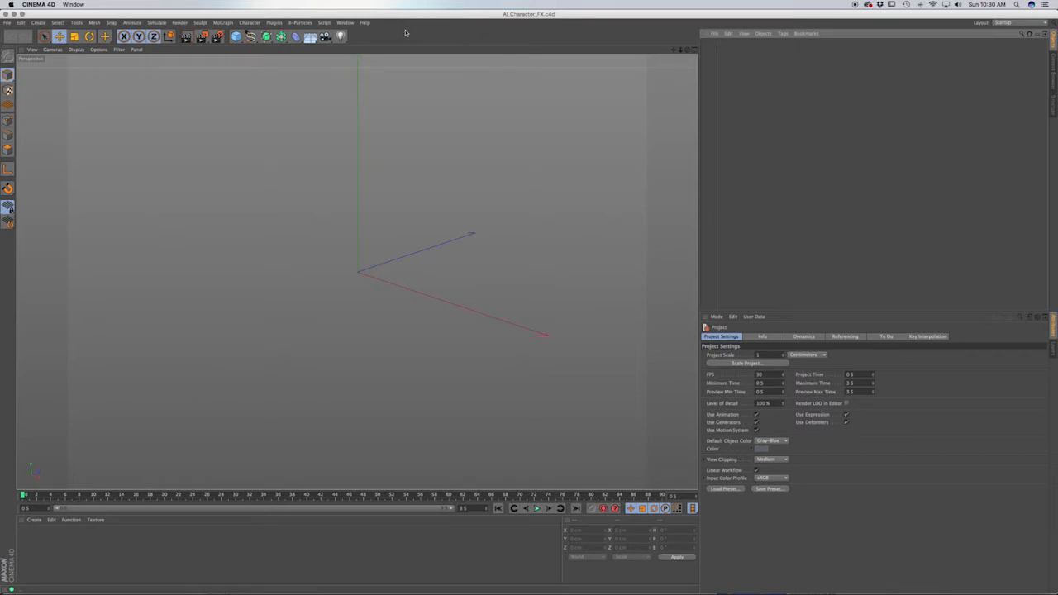
Add a cube primitive and scale it uniformly to about 1160 cm per side to form a room
click(237, 37)
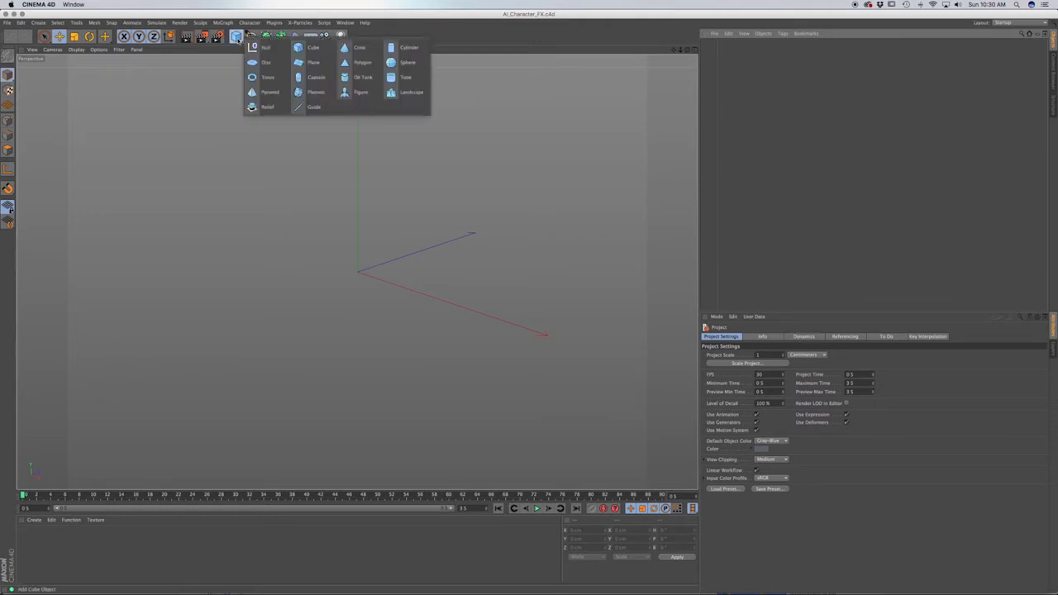
click(313, 47)
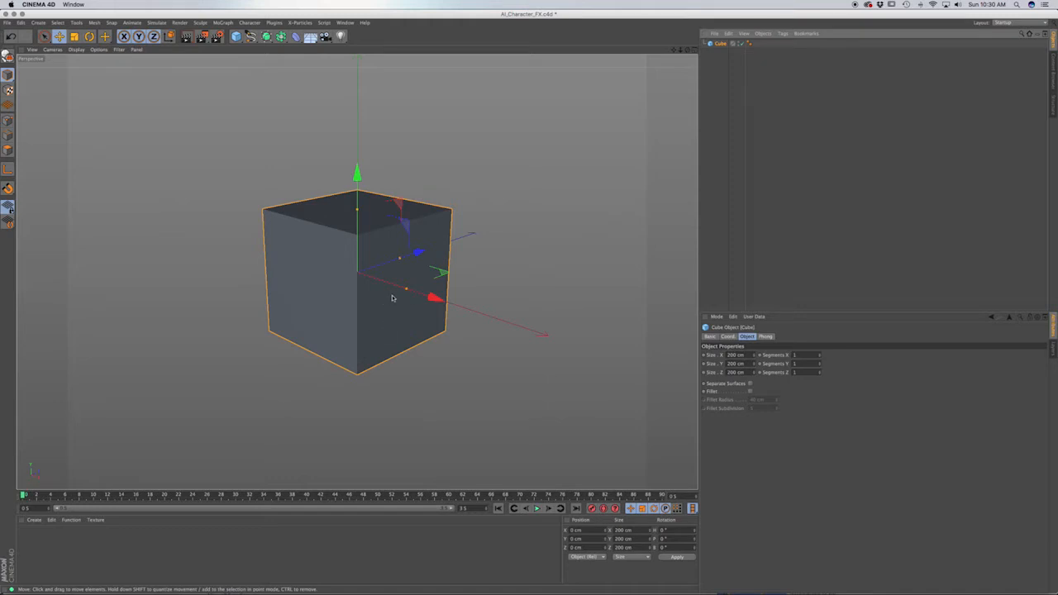
key(t)
drag(377, 309, 771, 309)
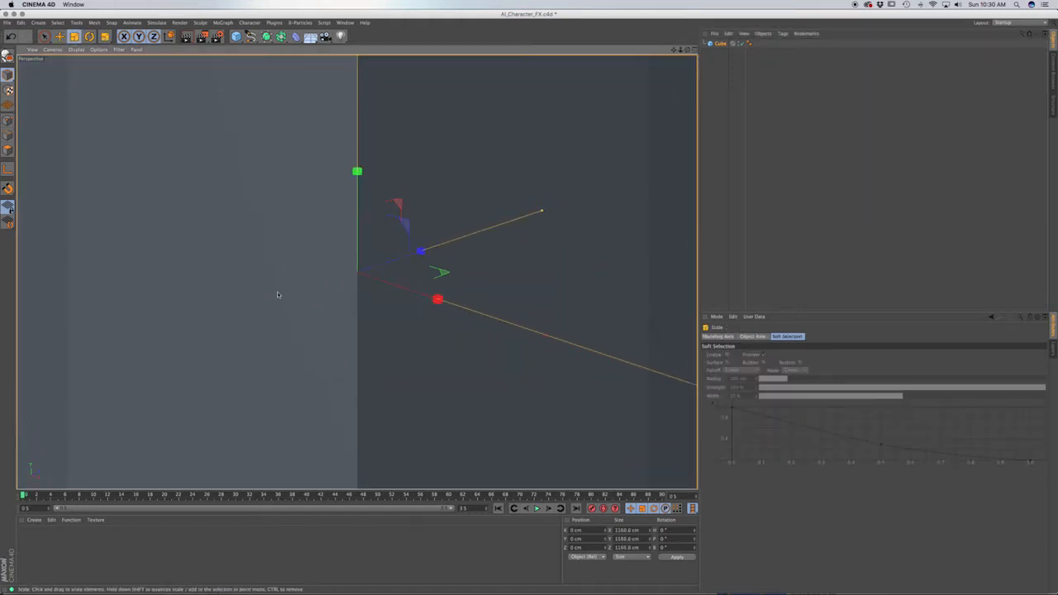
Make the cube editable and delete its two side polygons facing the view, exposing the interior
click(7, 57)
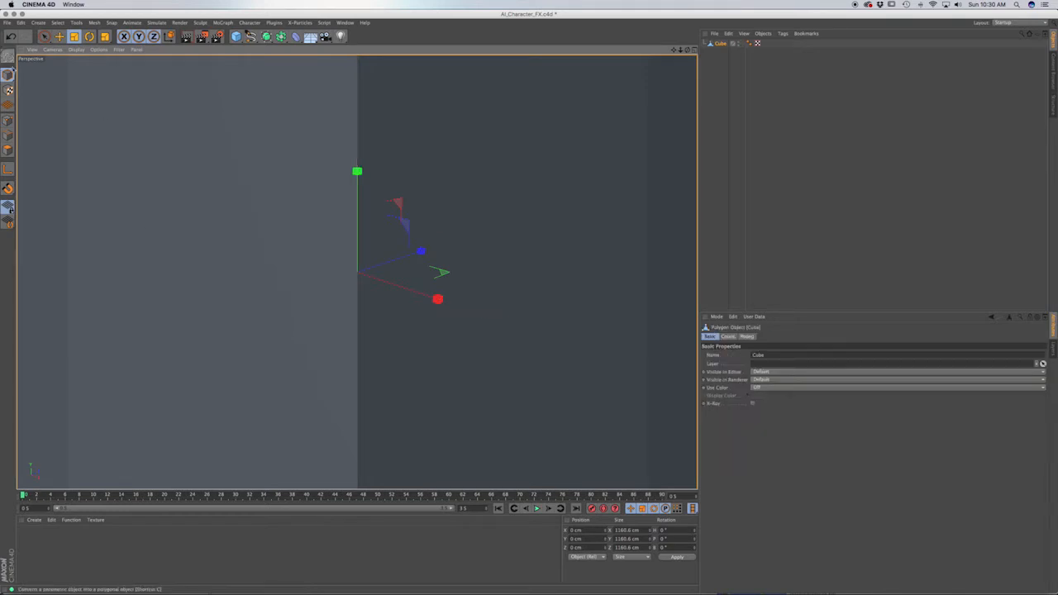
click(8, 149)
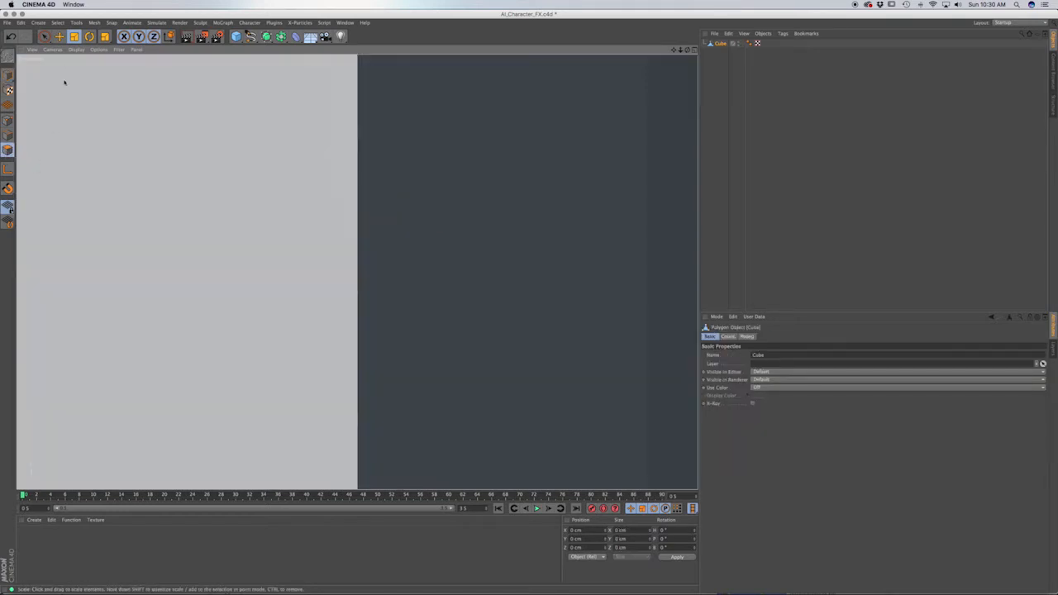
click(219, 170)
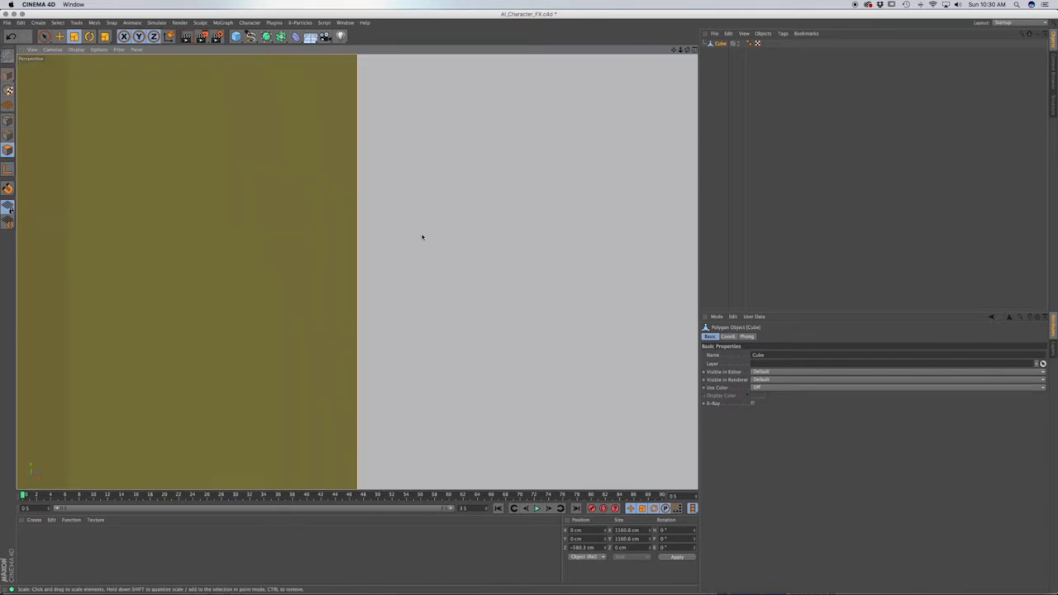
click(425, 241)
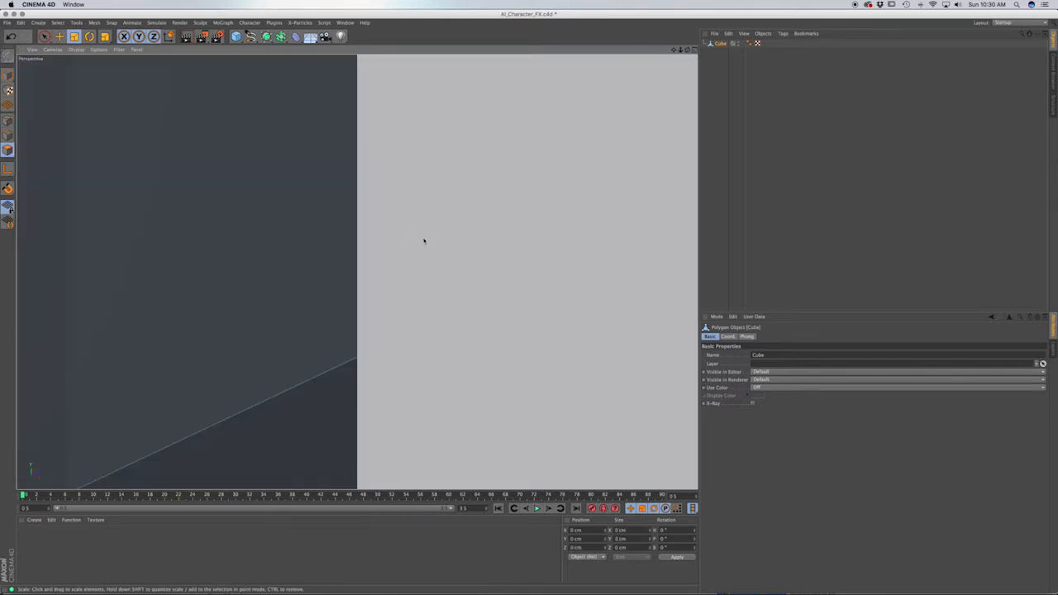
ctrl+click(446, 251)
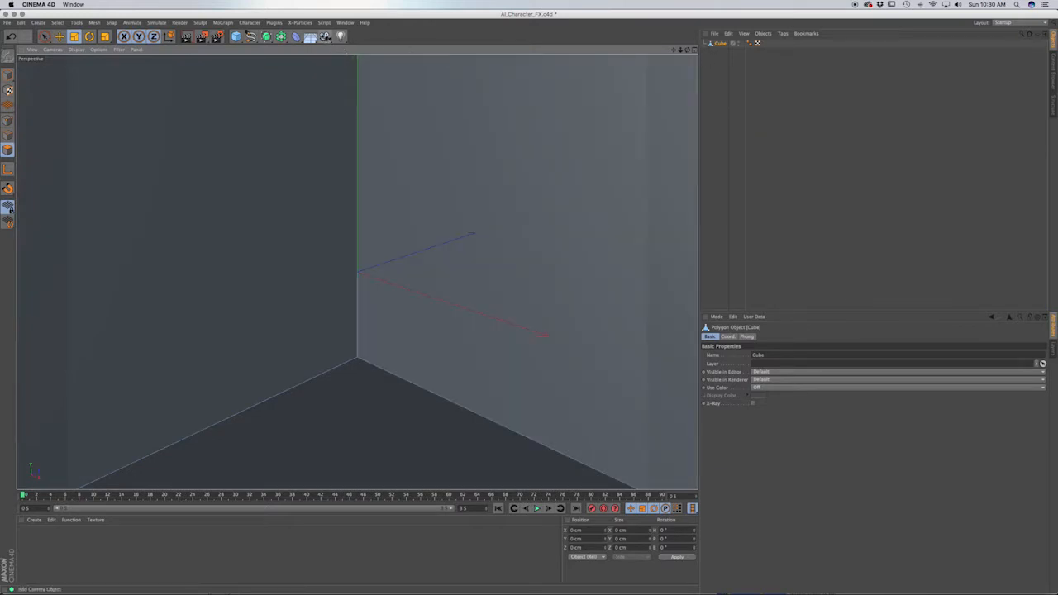
Add a camera object to the scene
click(325, 36)
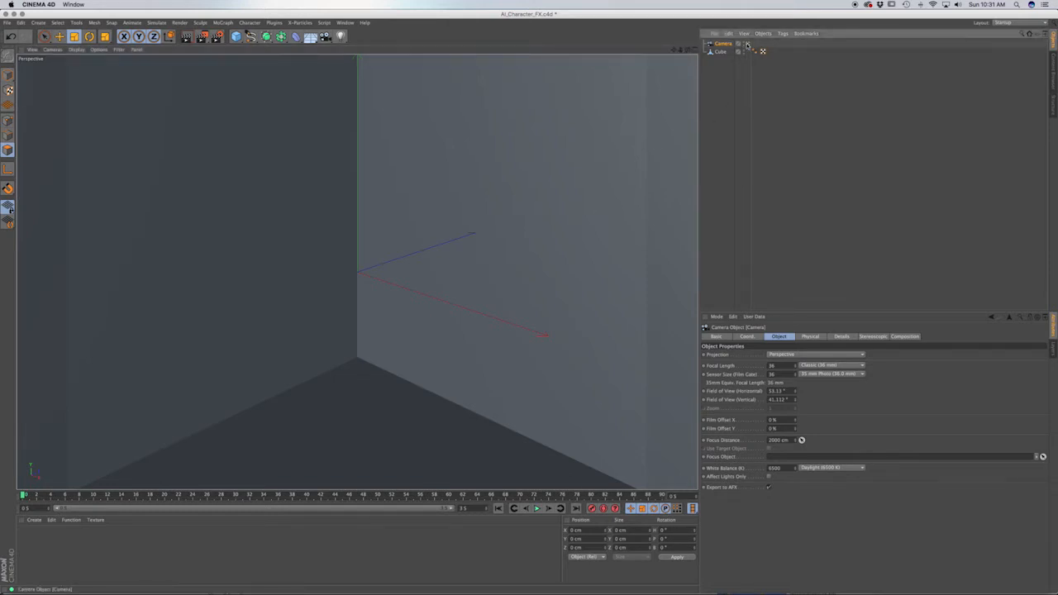
scroll(502, 244, down, 5)
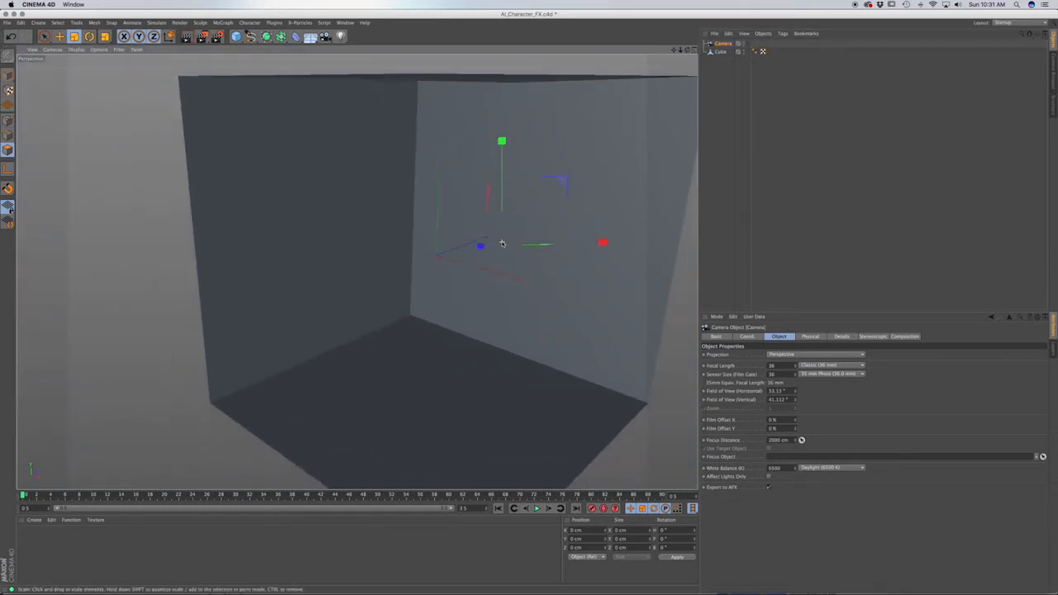
alt+drag(450, 128, 309, 124)
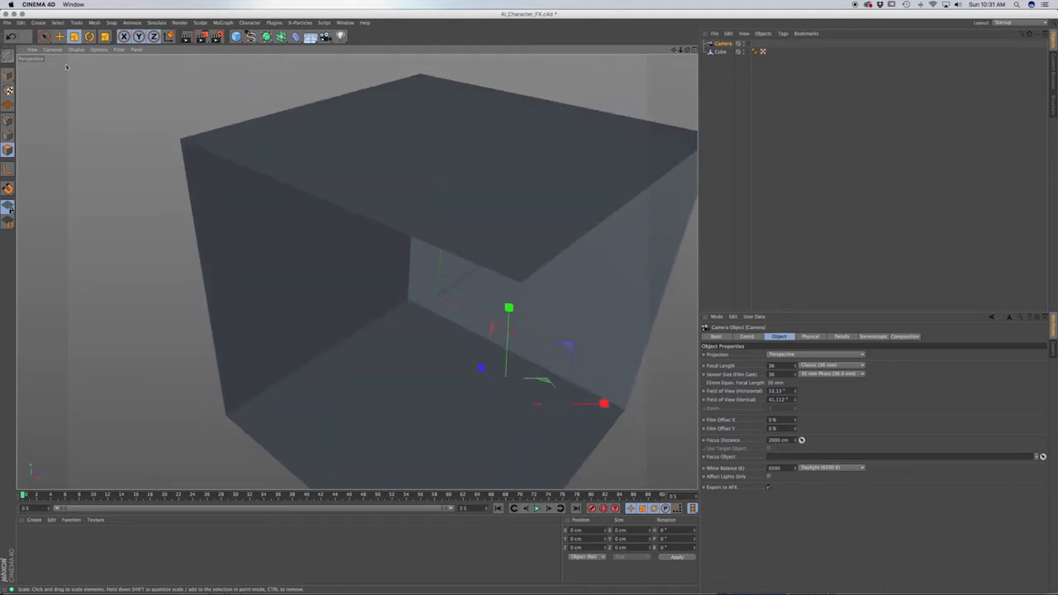
Select the cube's top polygon with Live Selection and delete it to remove the room's ceiling
click(44, 37)
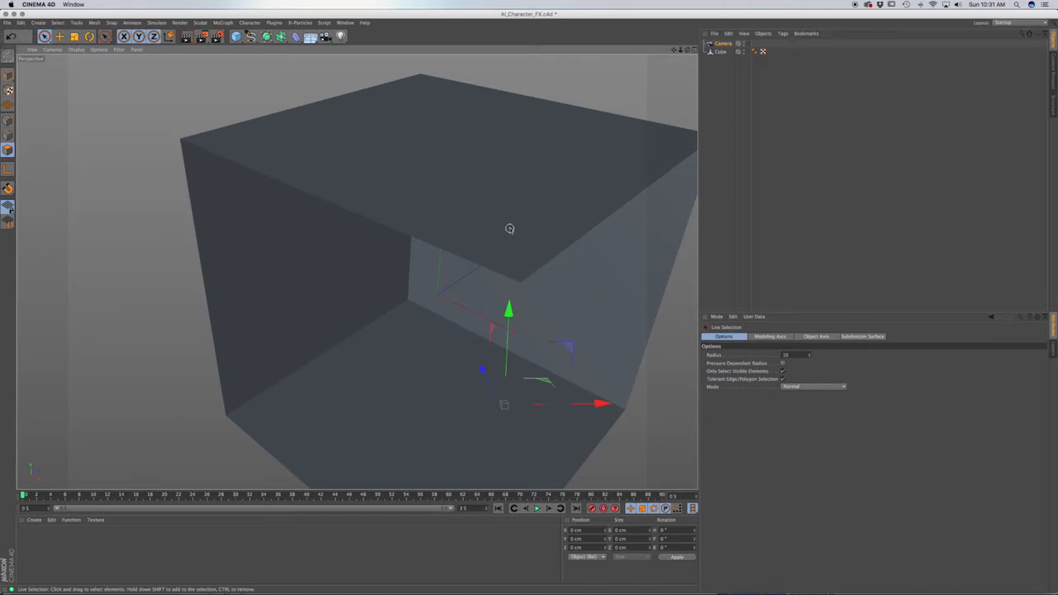
click(719, 52)
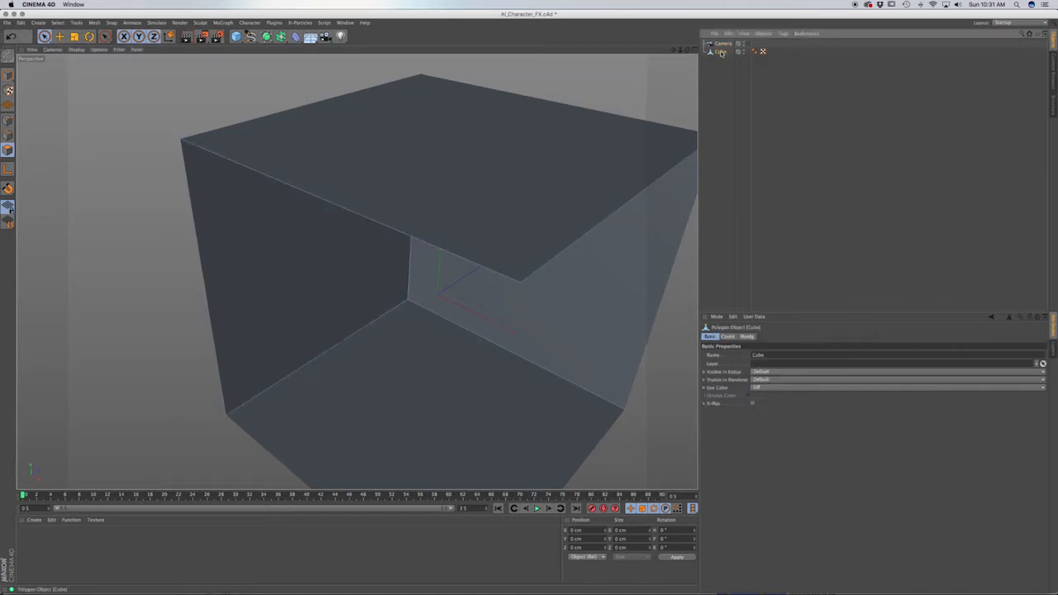
click(515, 144)
click(476, 183)
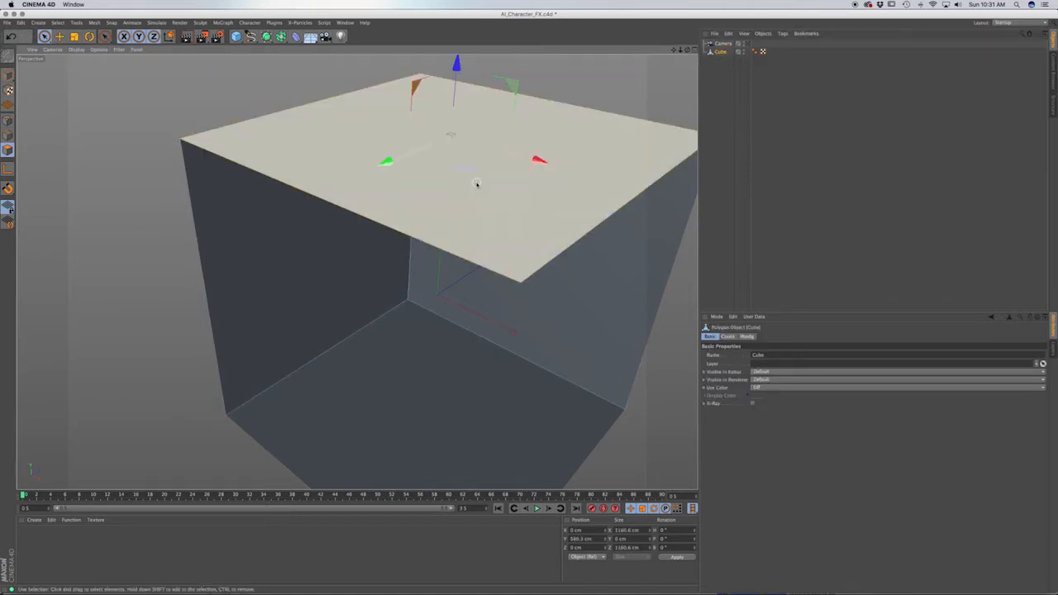
key(Delete)
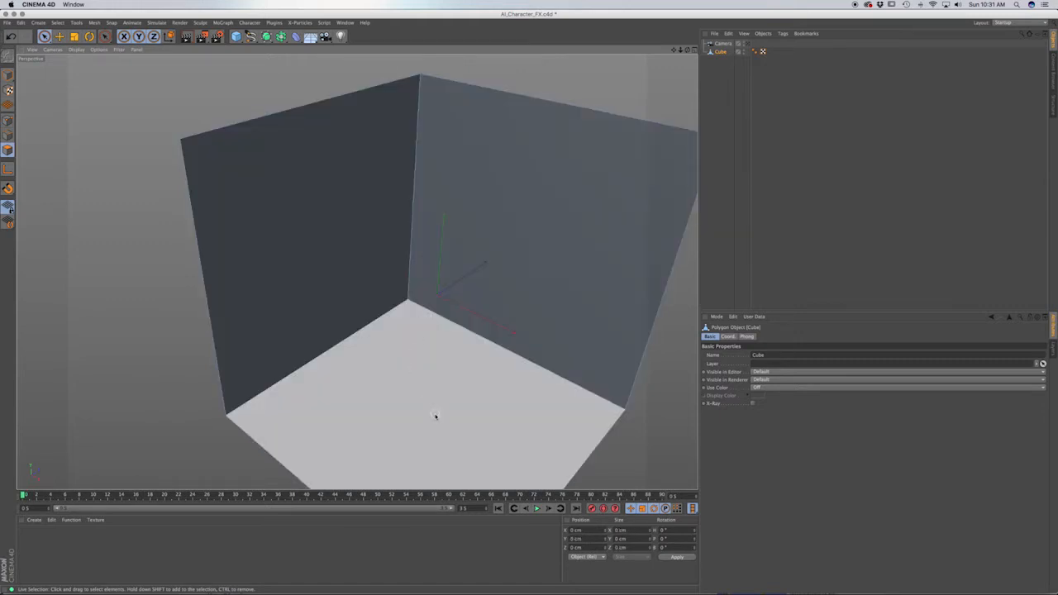
Add a cylinder and move it down toward the room's floor, to about Y -343 cm
alt+middle_drag(436, 415, 408, 385)
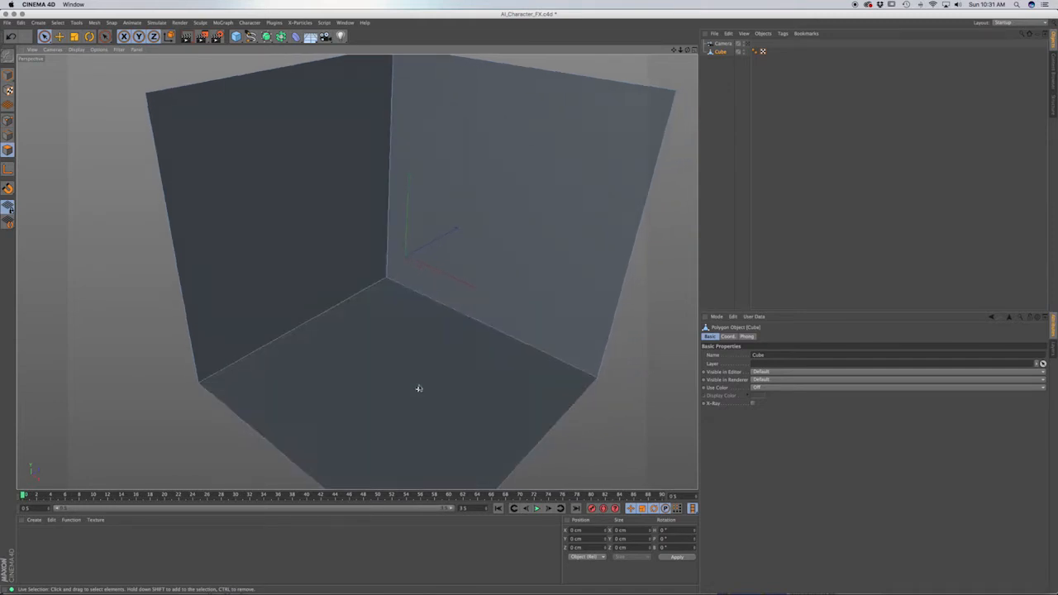
alt+drag(419, 389, 424, 364)
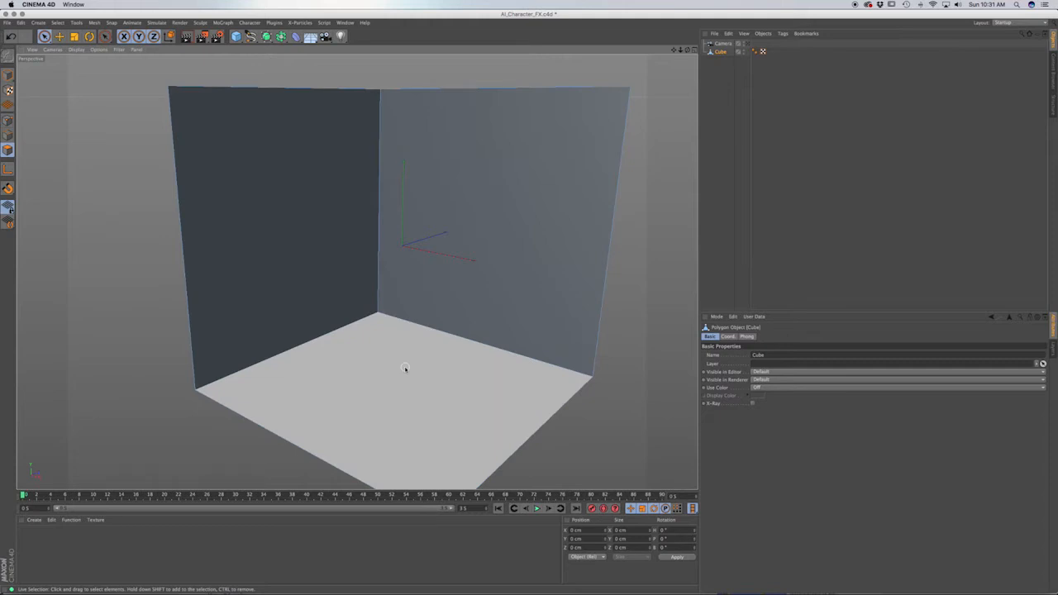
click(236, 37)
click(409, 47)
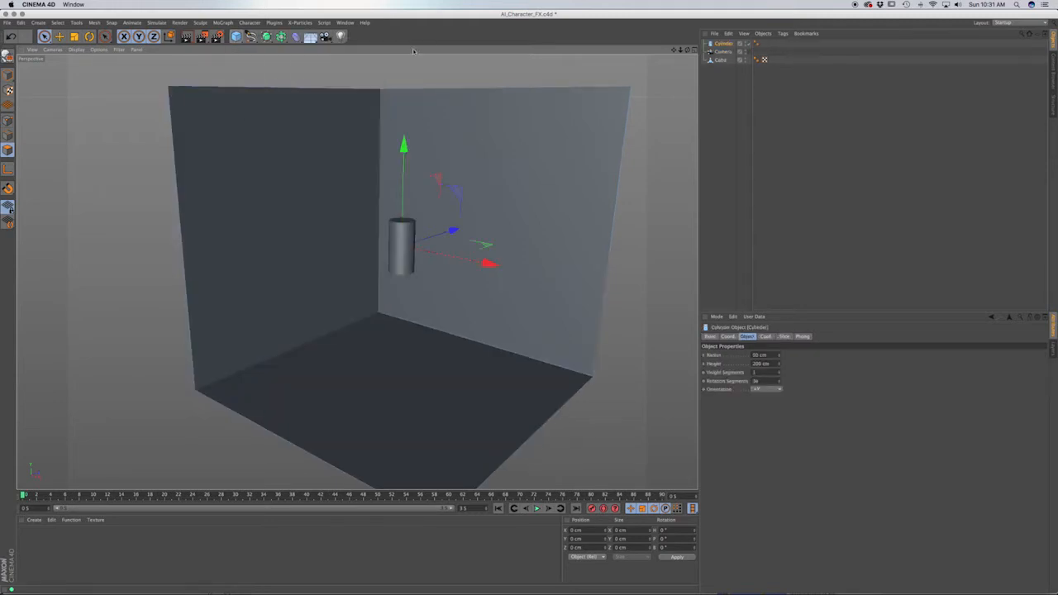
drag(403, 145, 404, 235)
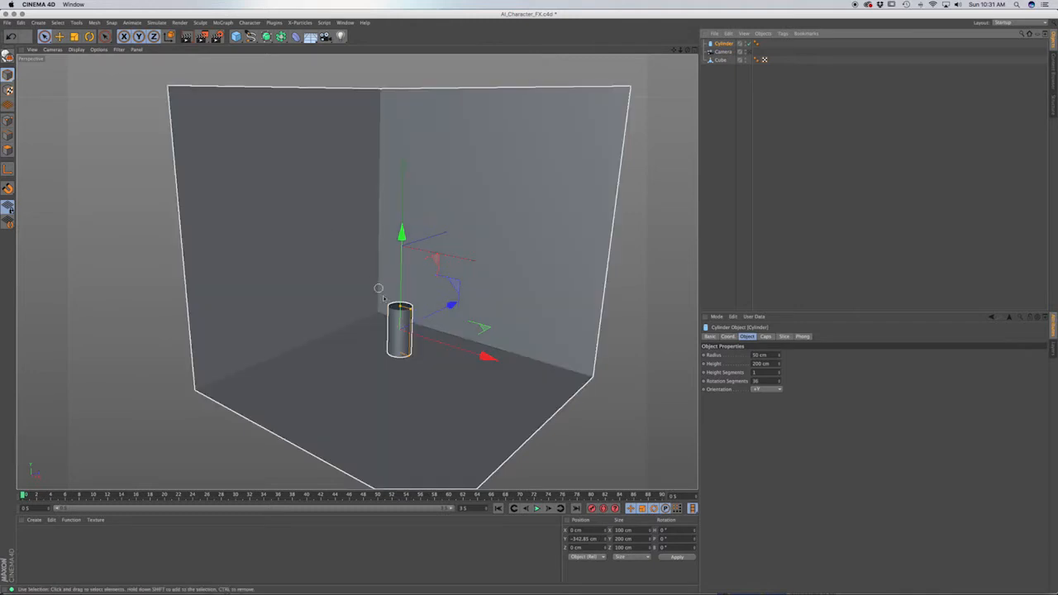
Switch the viewport display to Gouraud shading with lines
scroll(409, 314, up, 3)
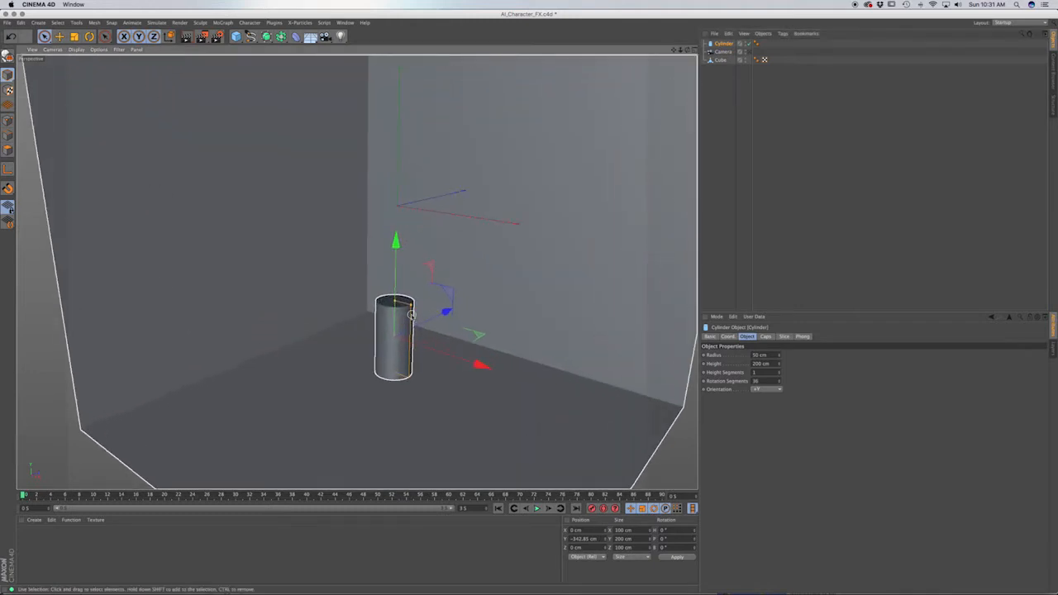
key(n)
key(b)
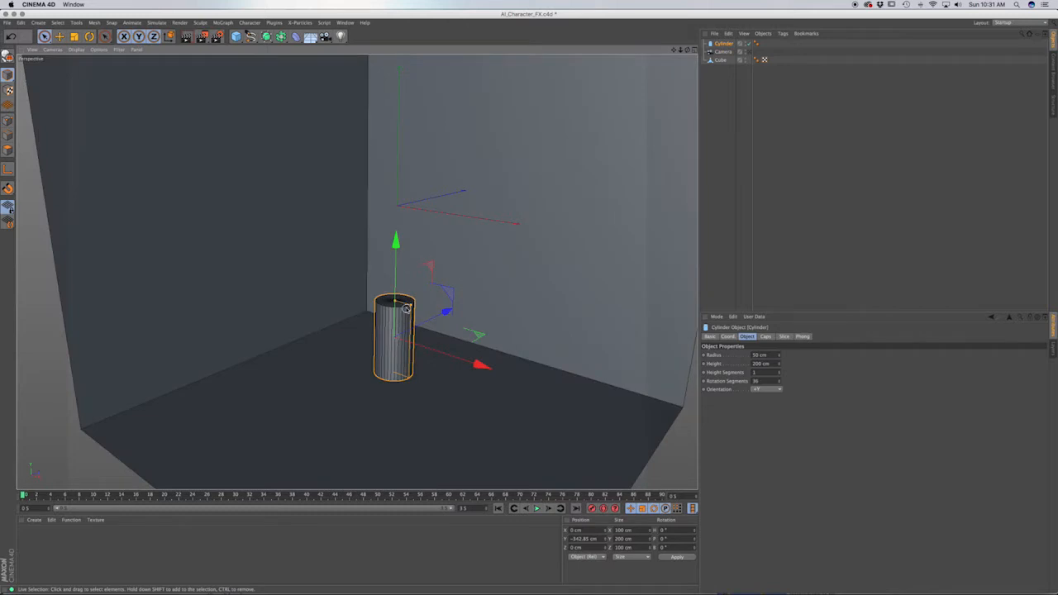
Reshape the cylinder to about 124 cm radius and 163 cm height, raising it to about Y -258 cm
scroll(405, 311, up, 3)
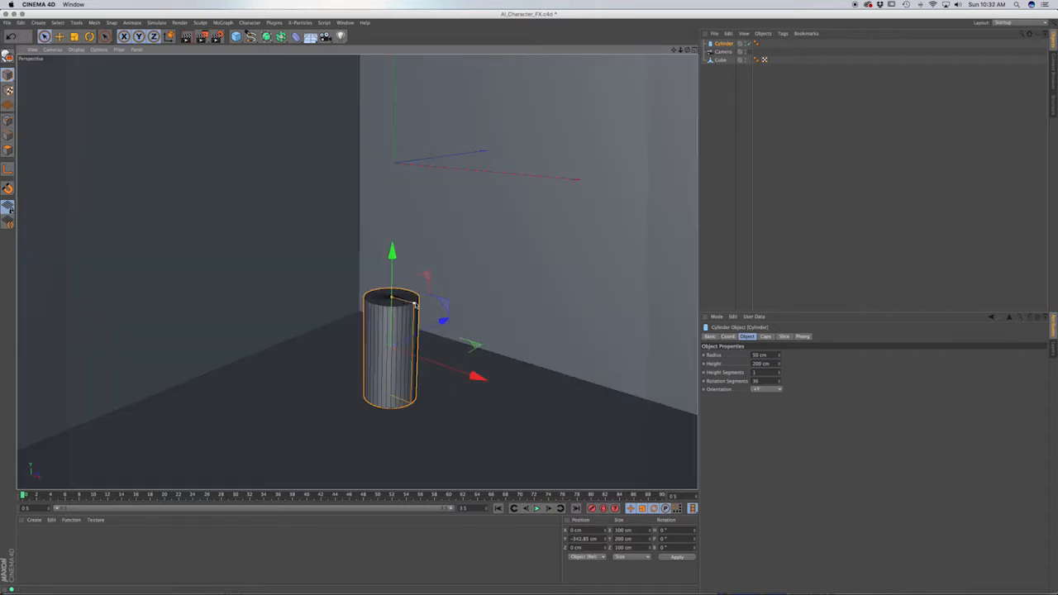
drag(416, 304, 453, 312)
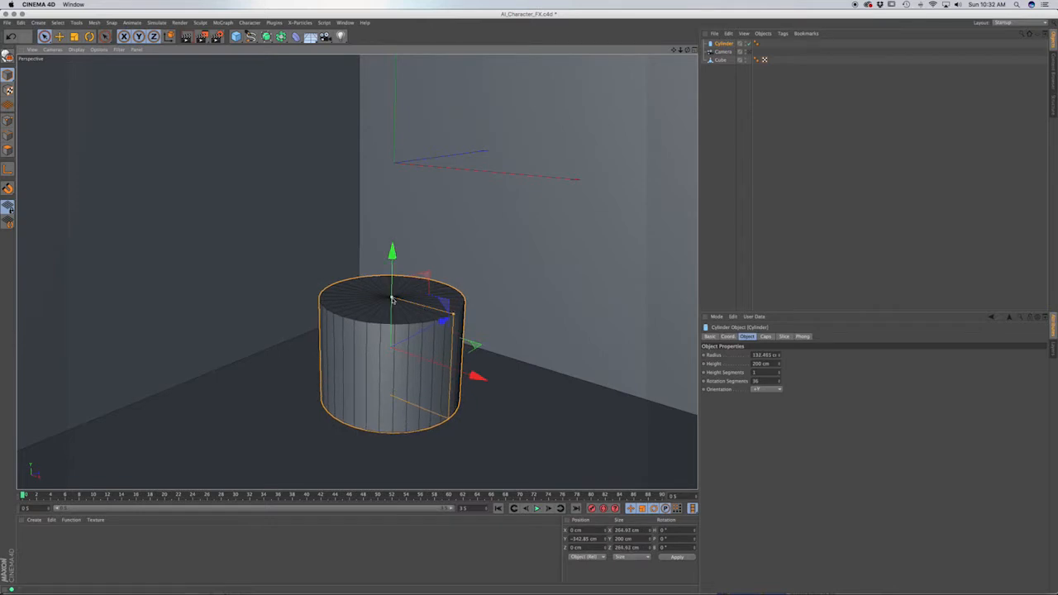
drag(392, 299, 393, 231)
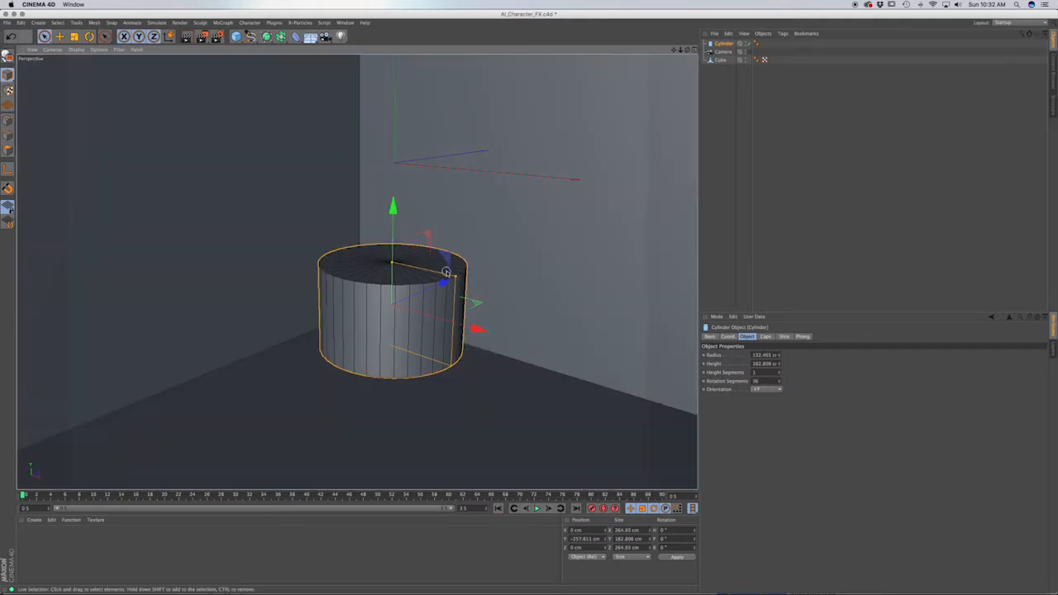
drag(457, 280, 456, 281)
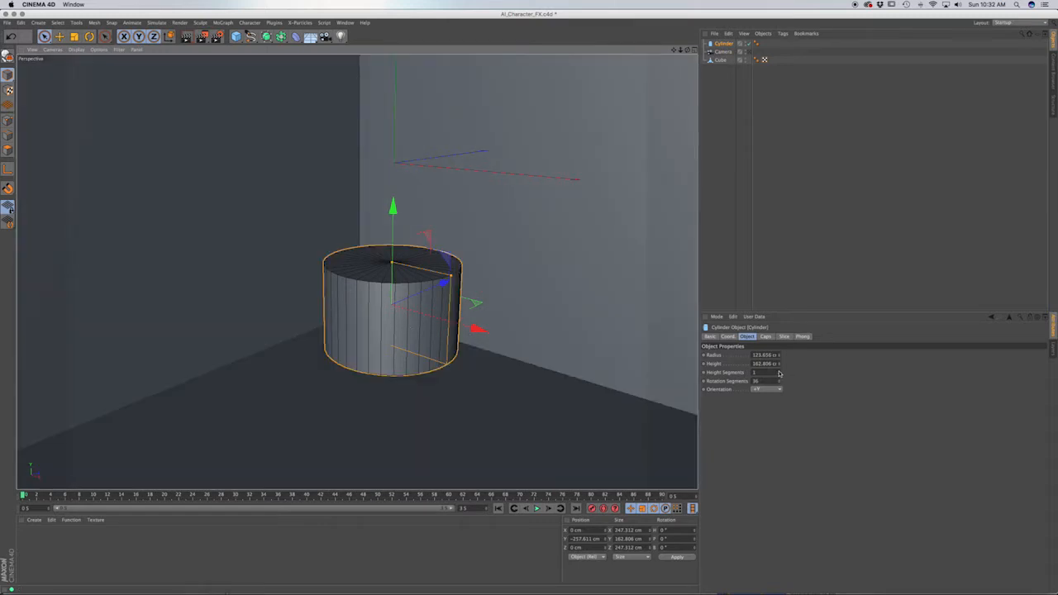
Set the cylinder's height segments to 7
drag(779, 372, 779, 364)
click(778, 374)
click(778, 374)
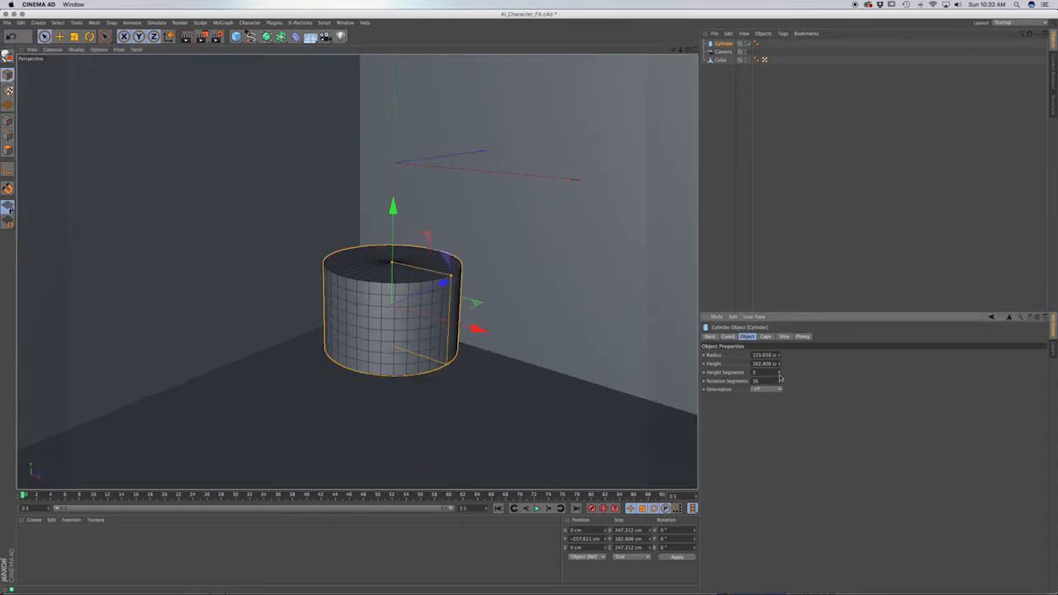
click(778, 374)
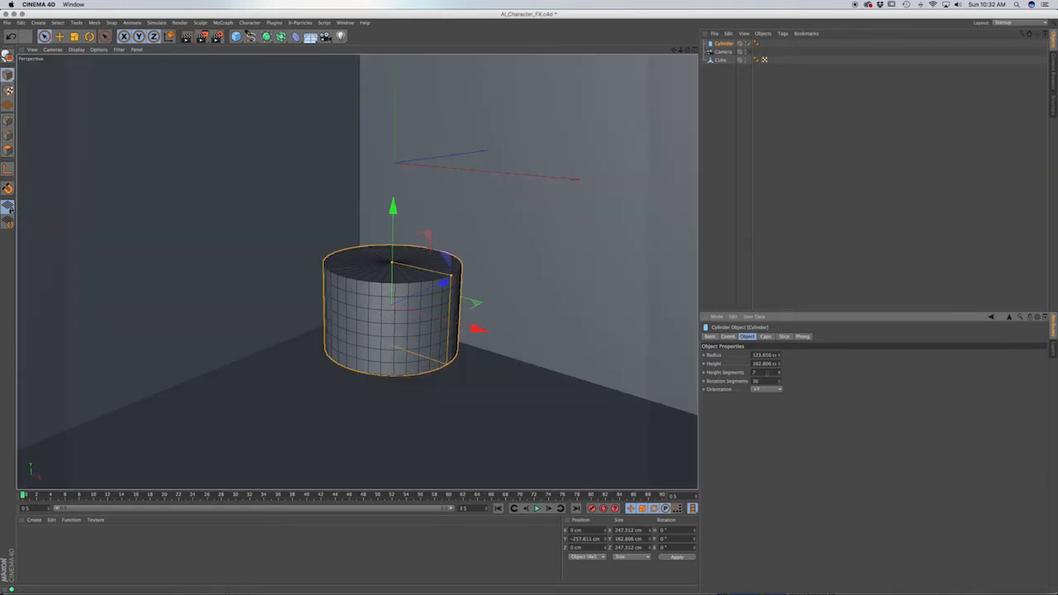
Try more height segments and 37 rotation segments on the cylinder, and restore them to 7 and 36
click(779, 371)
click(779, 378)
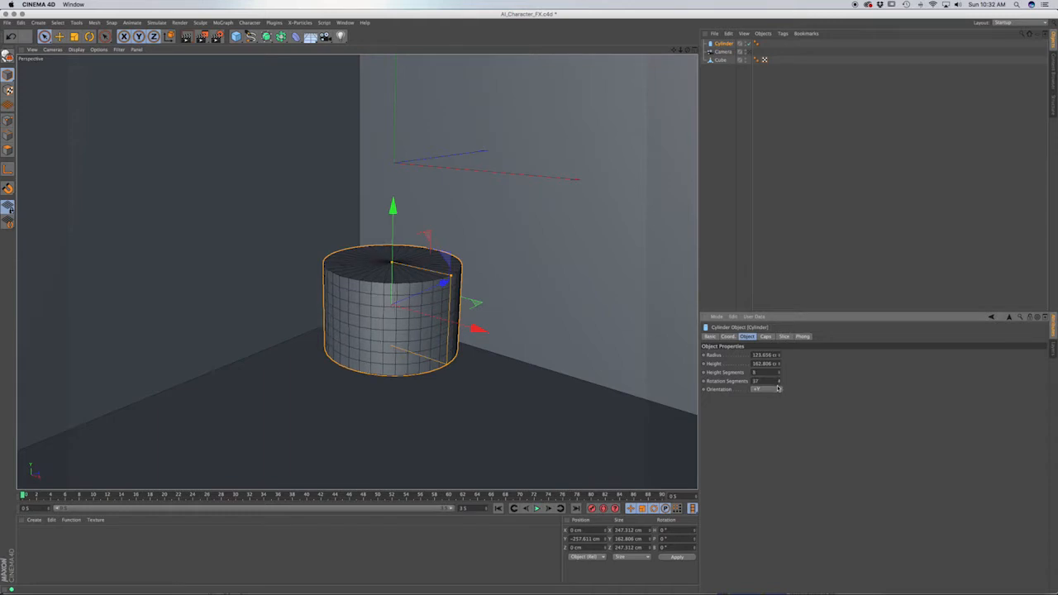
click(779, 382)
click(779, 371)
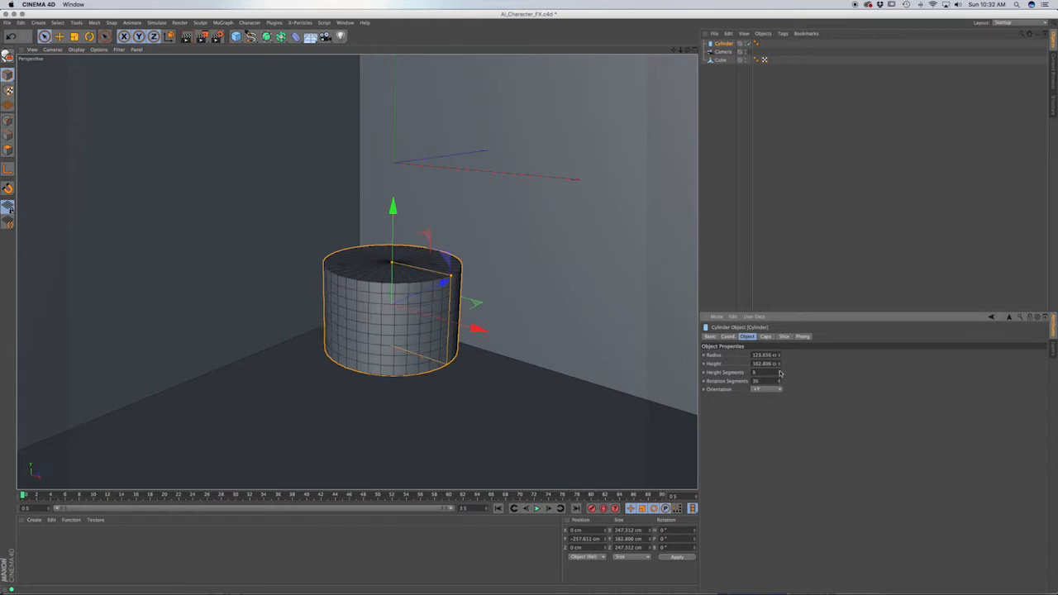
click(779, 378)
click(779, 376)
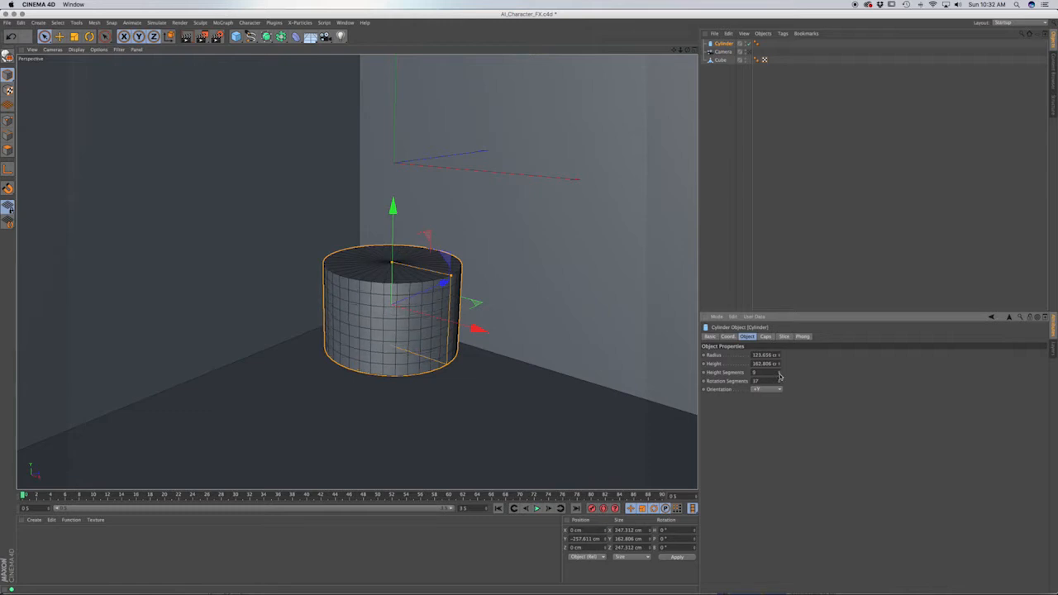
click(779, 376)
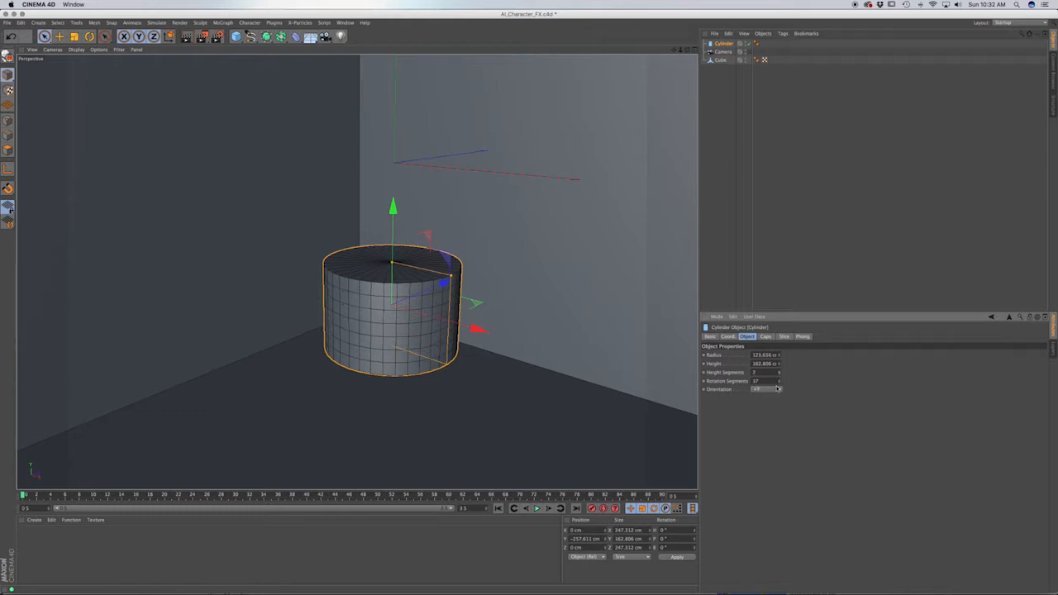
click(777, 382)
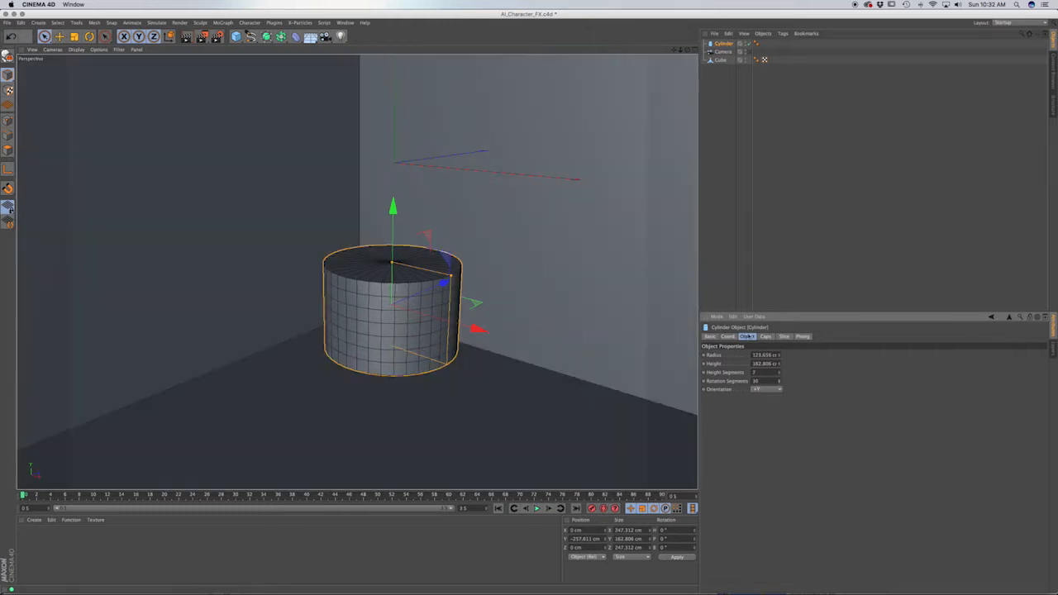
Turn off the cylinder's caps and convert it to an editable polygon object
click(766, 336)
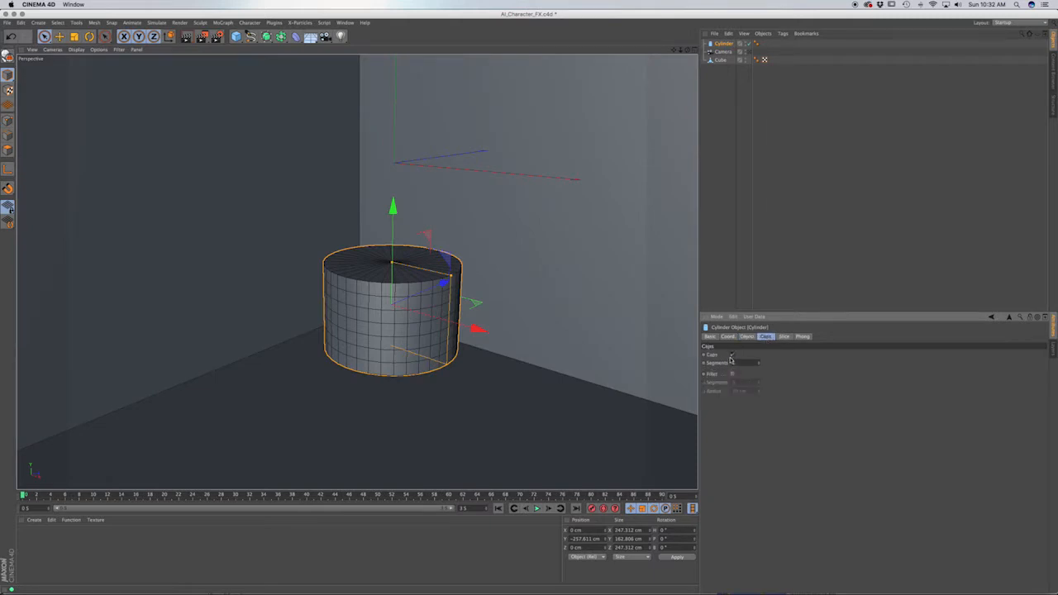
click(731, 355)
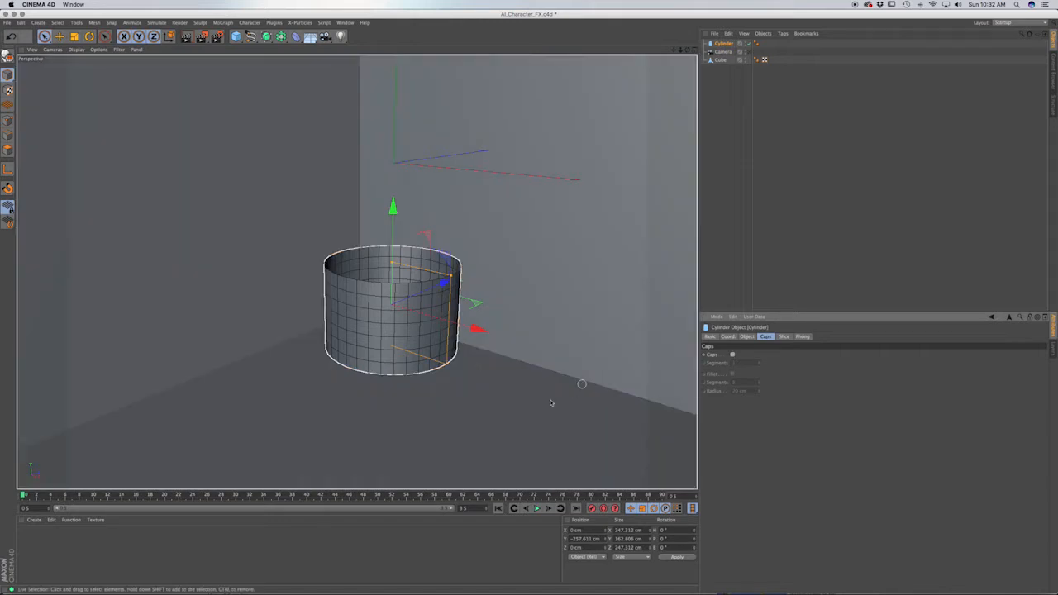
key(c)
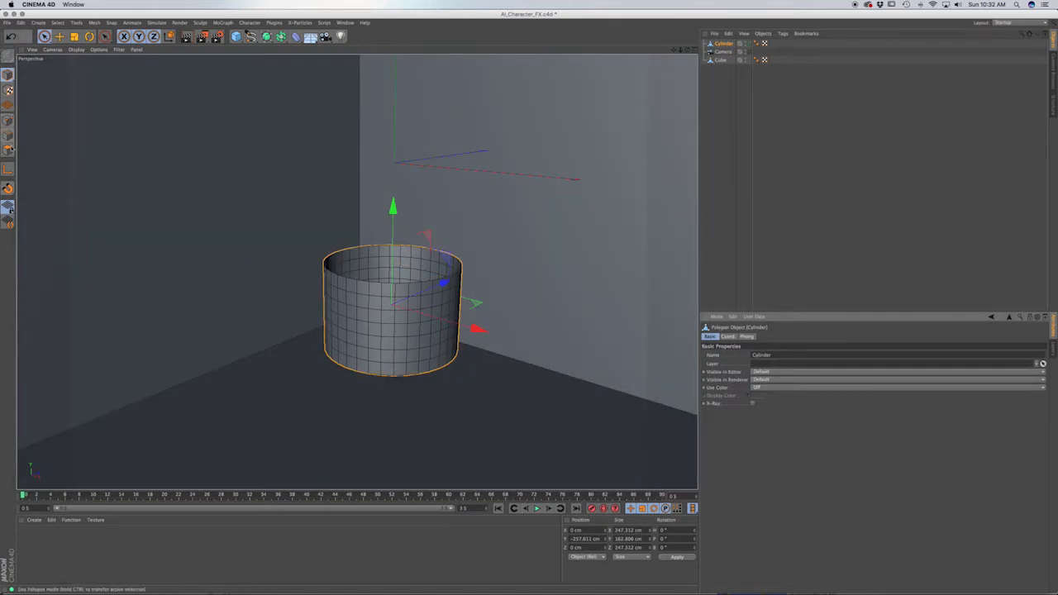
Loop-select the cylinder's upper rim in edge mode and extrude it upward about 24 cm
click(7, 135)
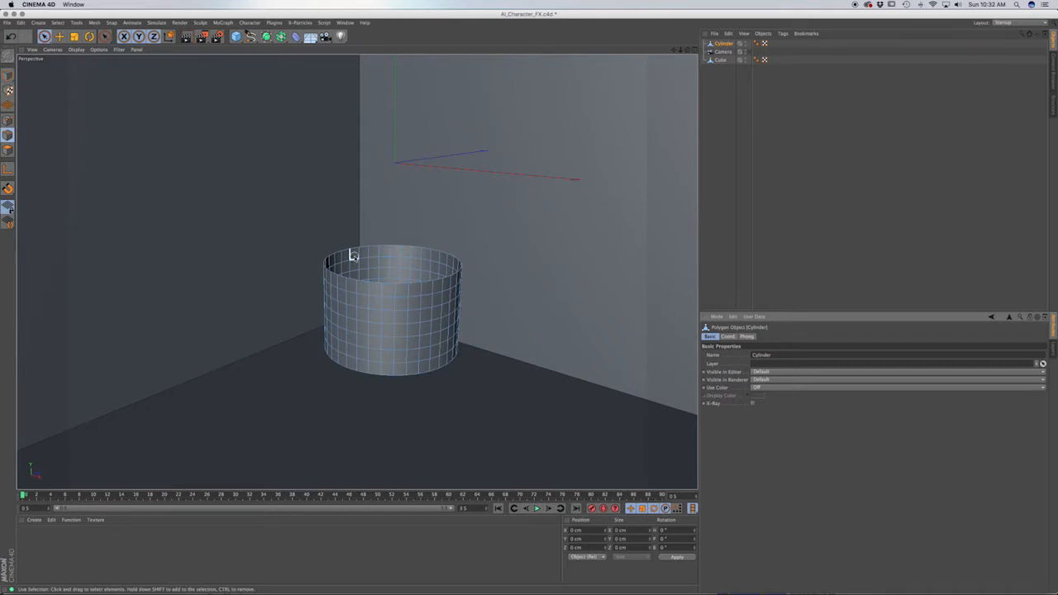
right_click(401, 284)
click(403, 291)
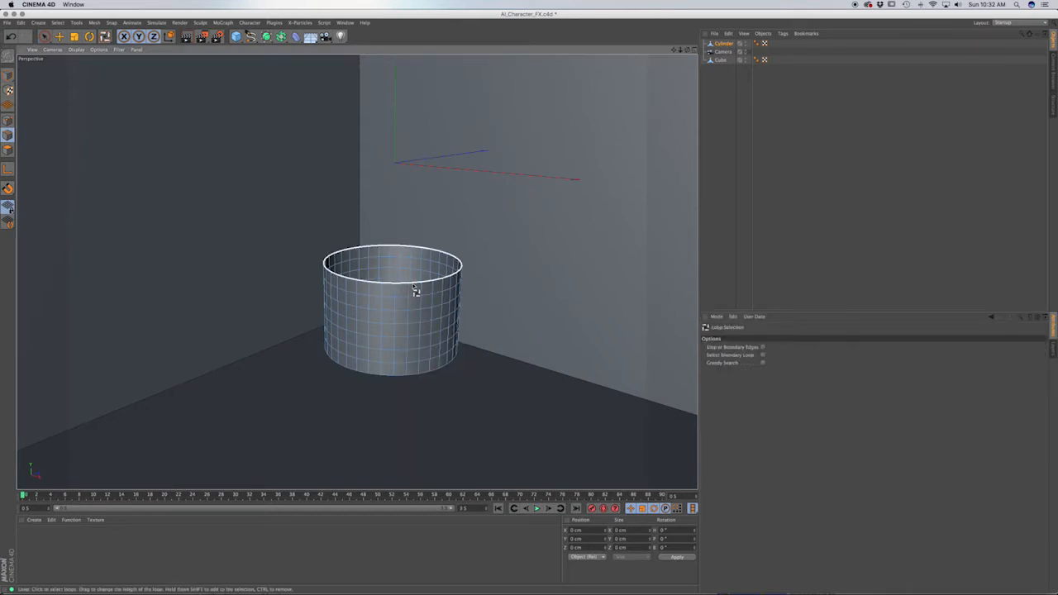
click(417, 290)
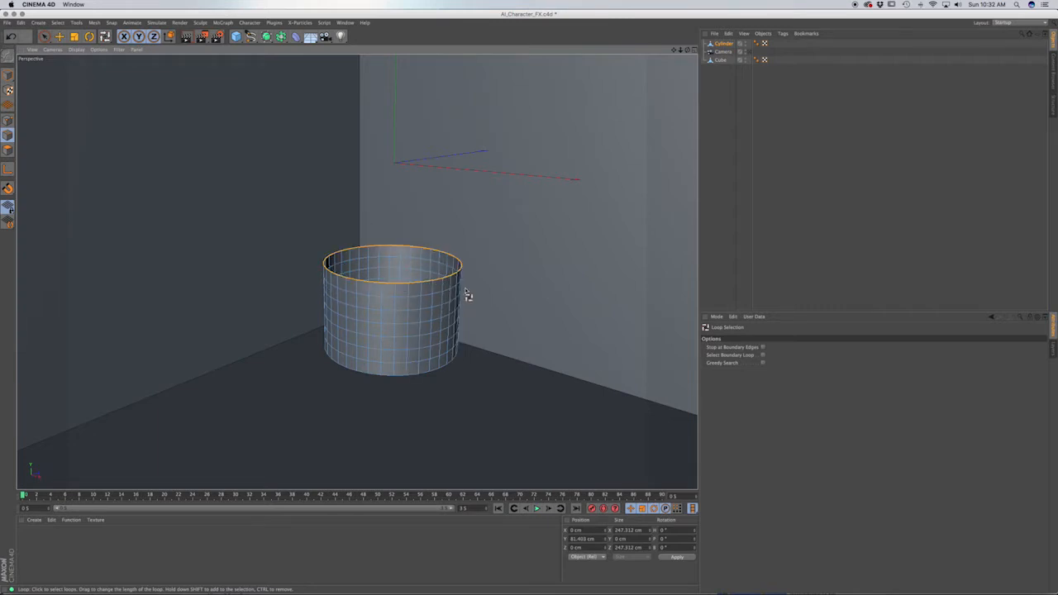
key(d)
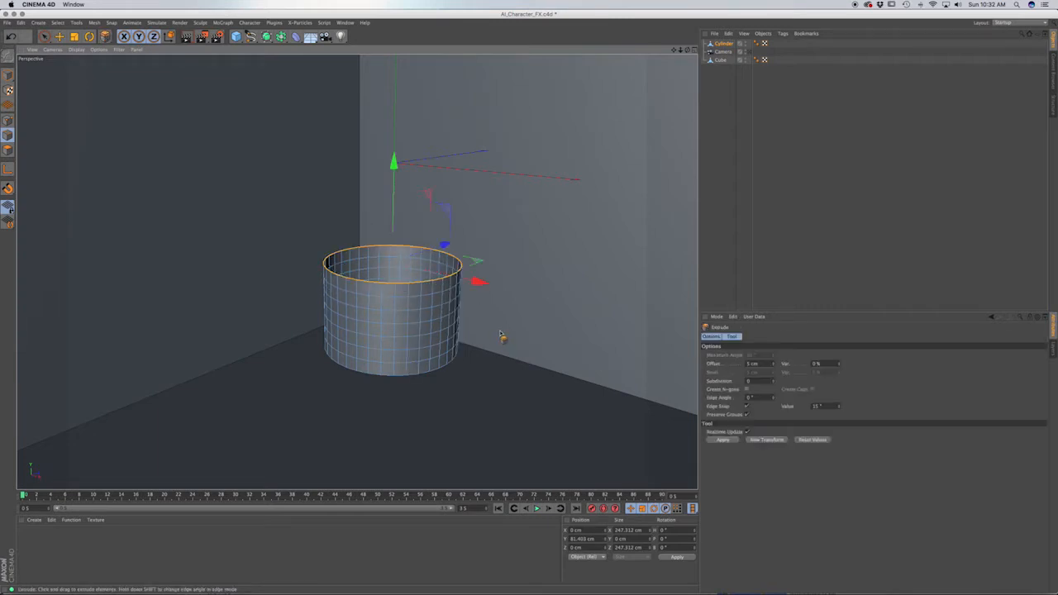
drag(507, 303, 570, 303)
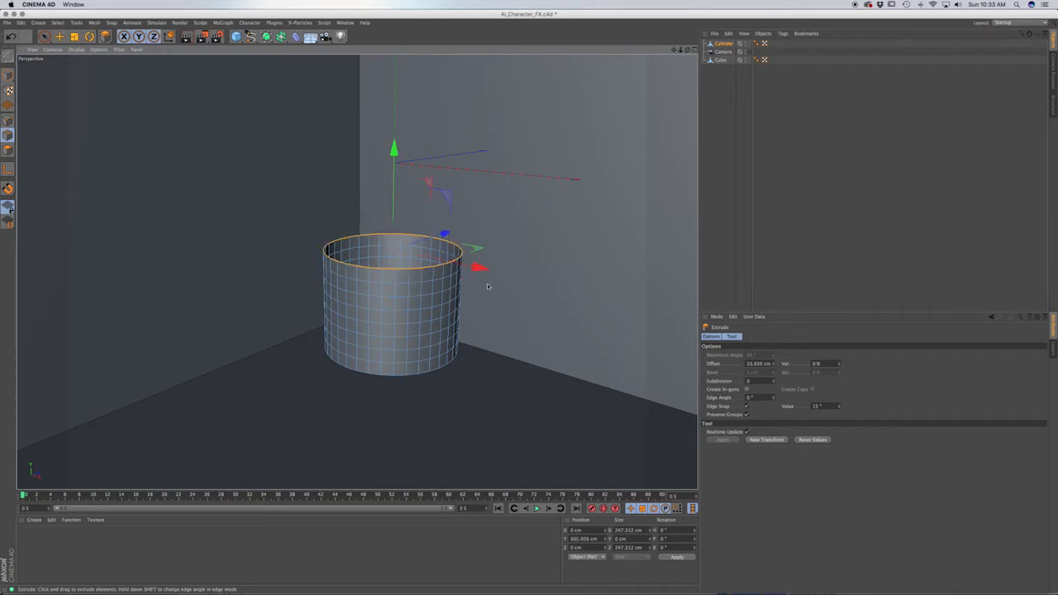
Scale the extruded upper edge loop inward to about 125 cm across to form a sloped shoulder
key(t)
drag(484, 291, 490, 280)
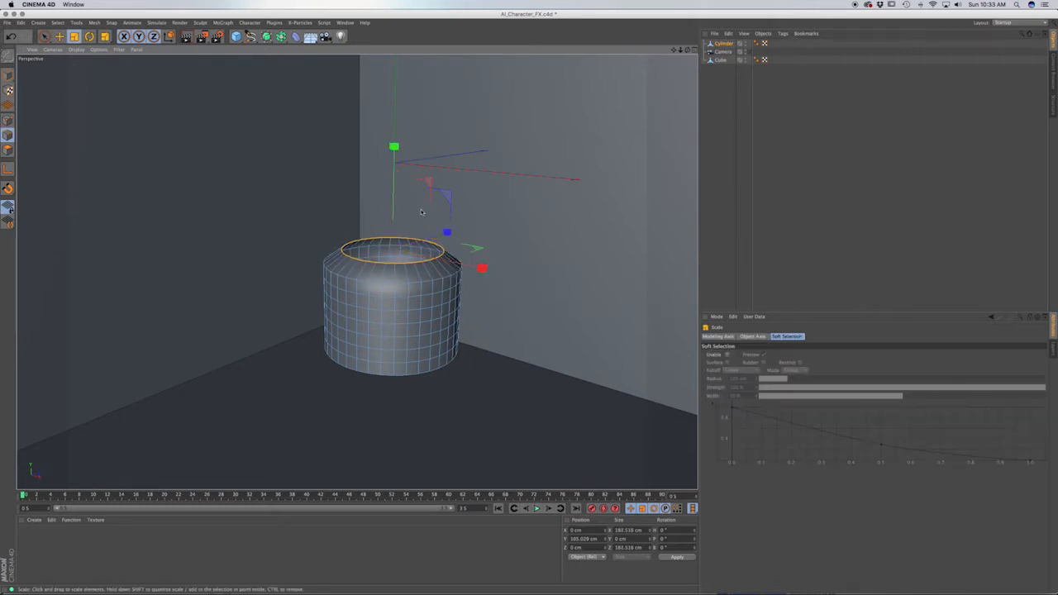
drag(541, 231, 432, 249)
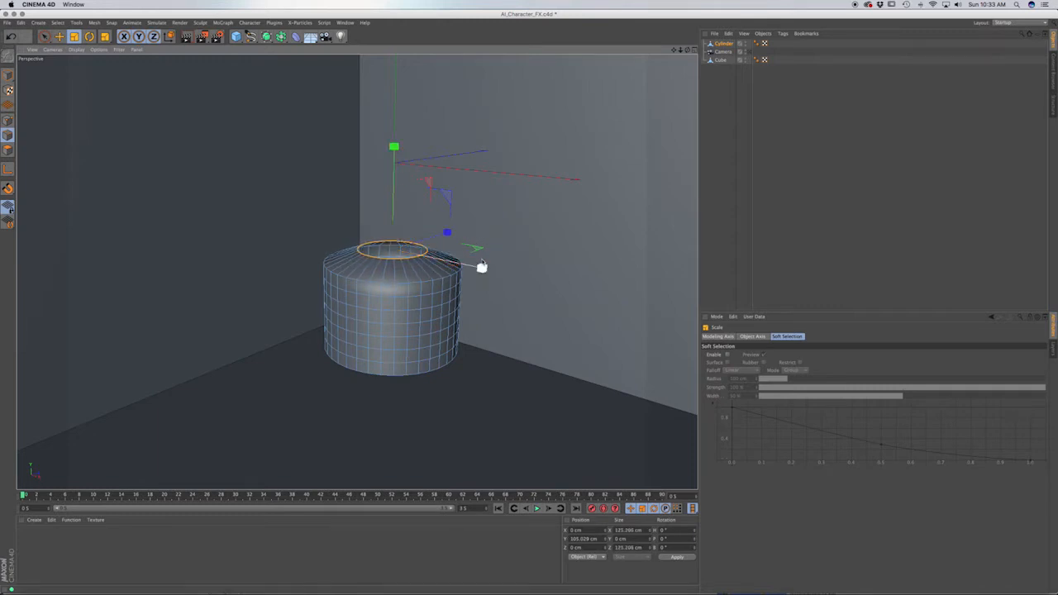
Extrude the upper opening's edge loop inward about 13 cm and lower it inside the cylinder to about Y -3 cm
key(d)
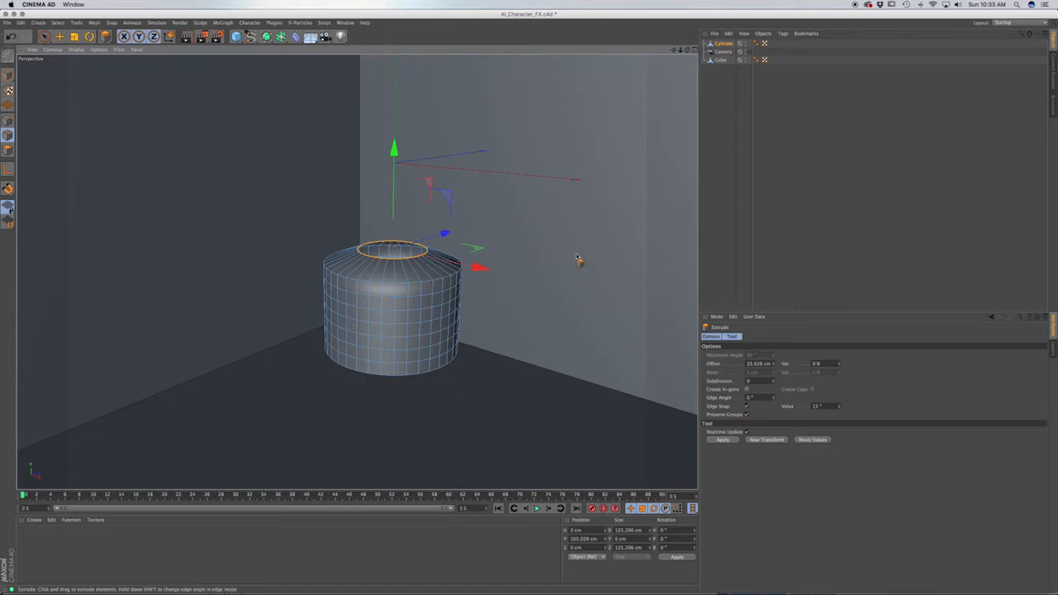
drag(545, 260, 578, 259)
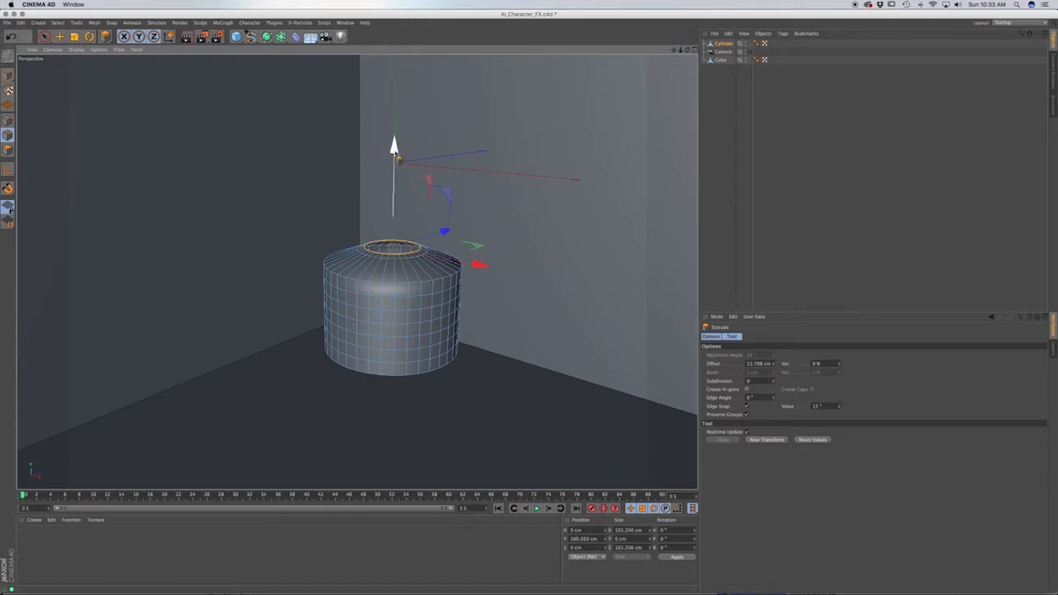
drag(394, 148, 396, 215)
Loop-select the cylinder's lower rim and extrude it downward to about Y -110 cm
alt+drag(412, 357, 446, 249)
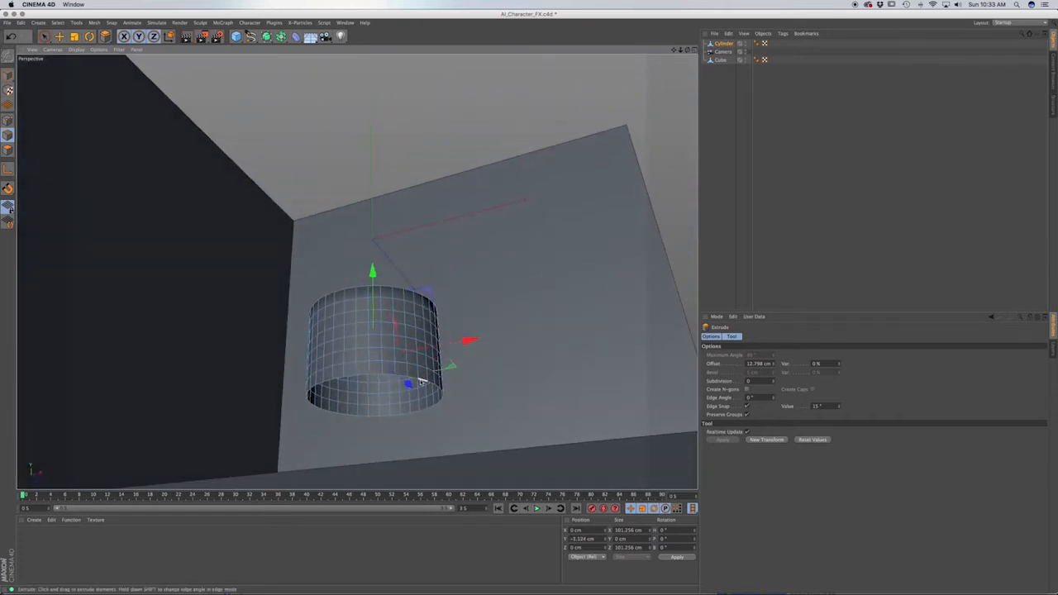
key(u)
key(l)
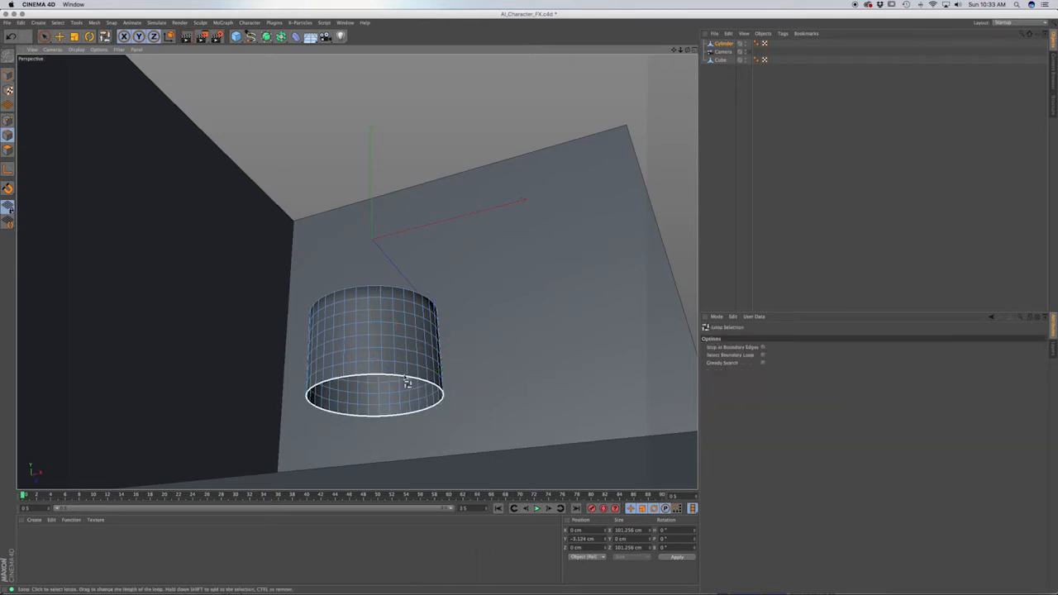
click(404, 382)
key(d)
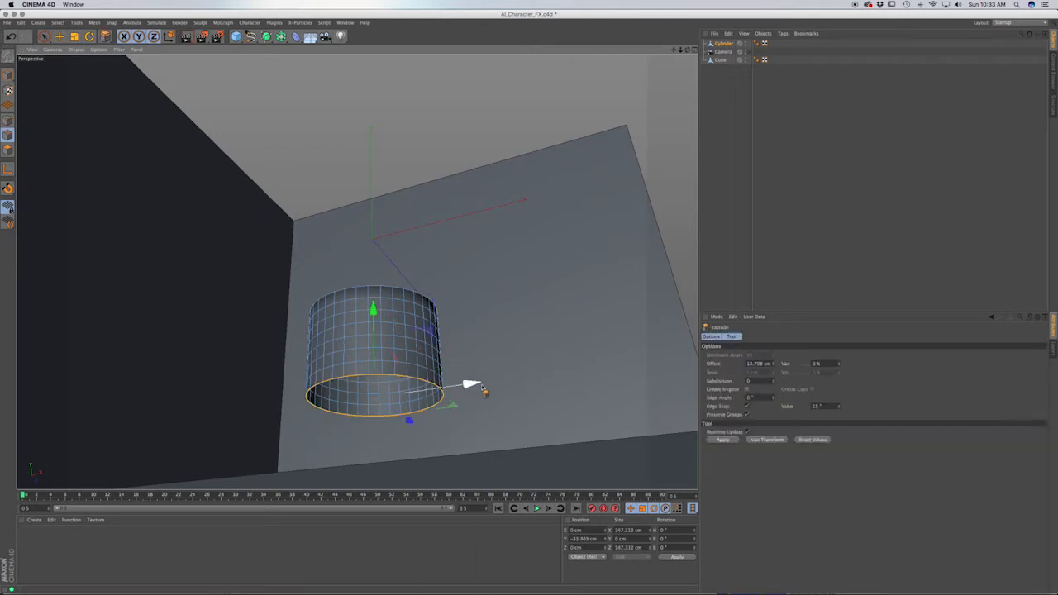
drag(501, 349, 389, 385)
Scale the extruded lower edge loop inward to about 136 cm across and raise it to about Y -107 cm
key(t)
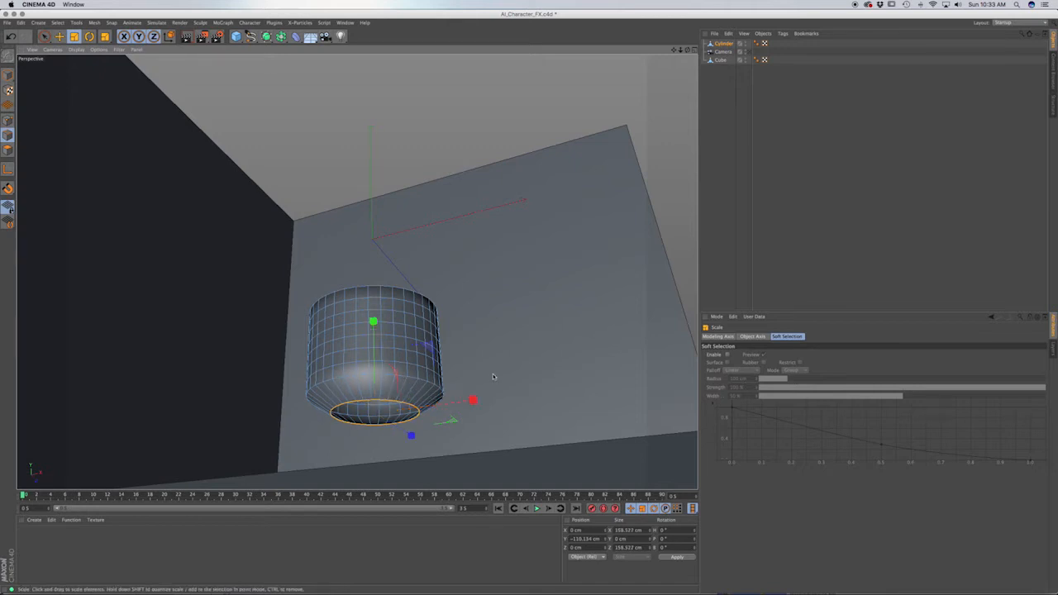
drag(492, 377, 438, 384)
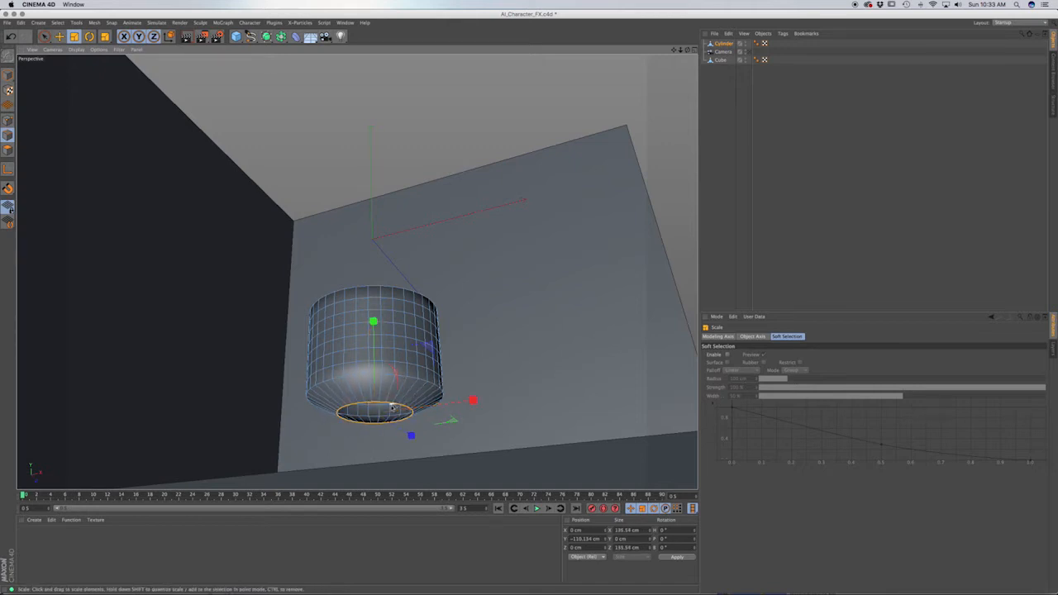
scroll(379, 410, up, 5)
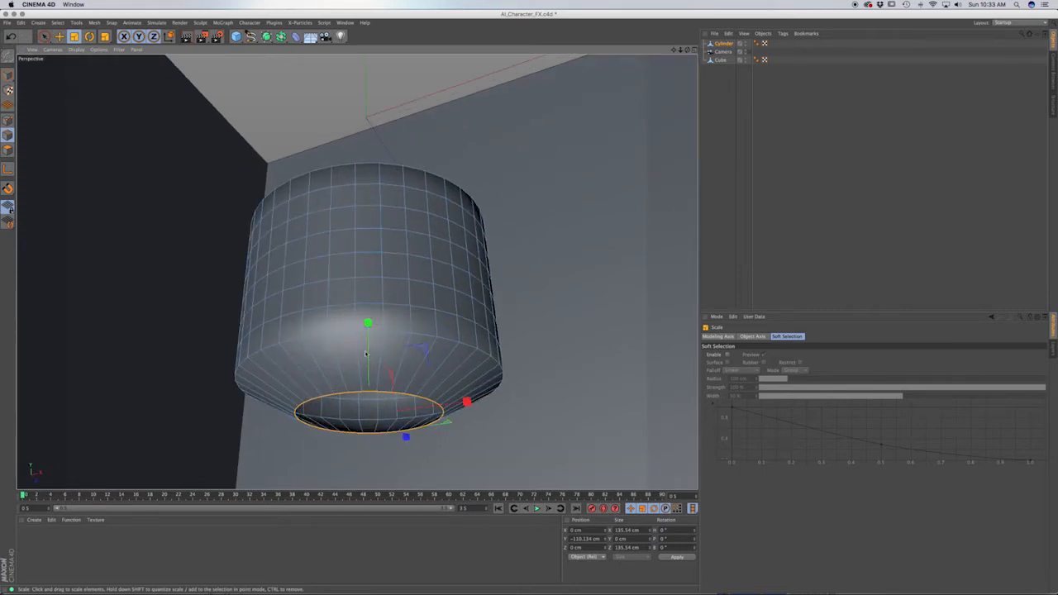
key(e)
drag(367, 324, 392, 382)
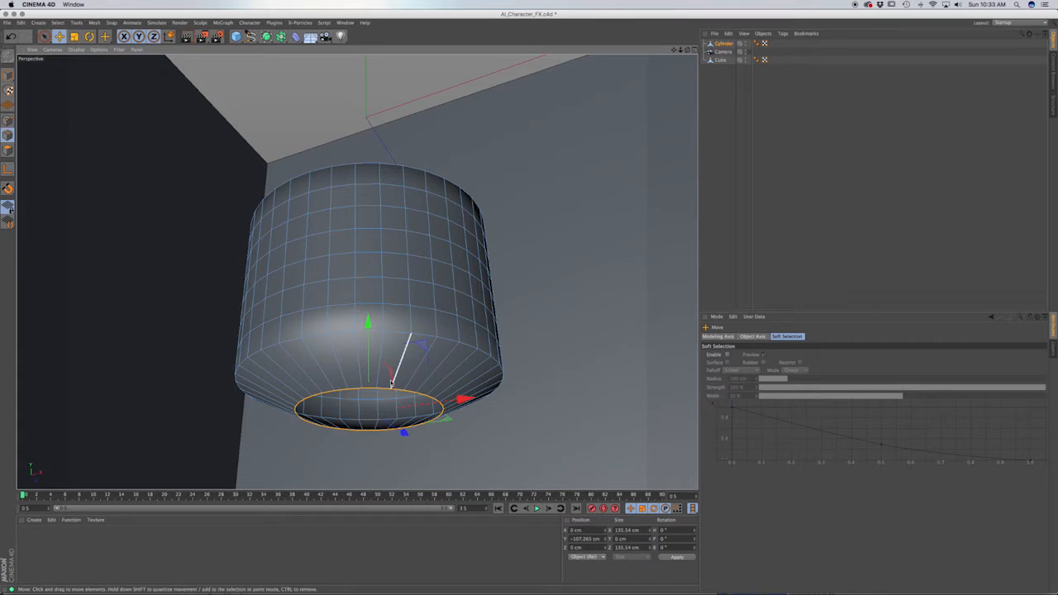
Cap the opening on the cylinder's underside with Close Polygon Hole
key(m)
key(d)
click(383, 388)
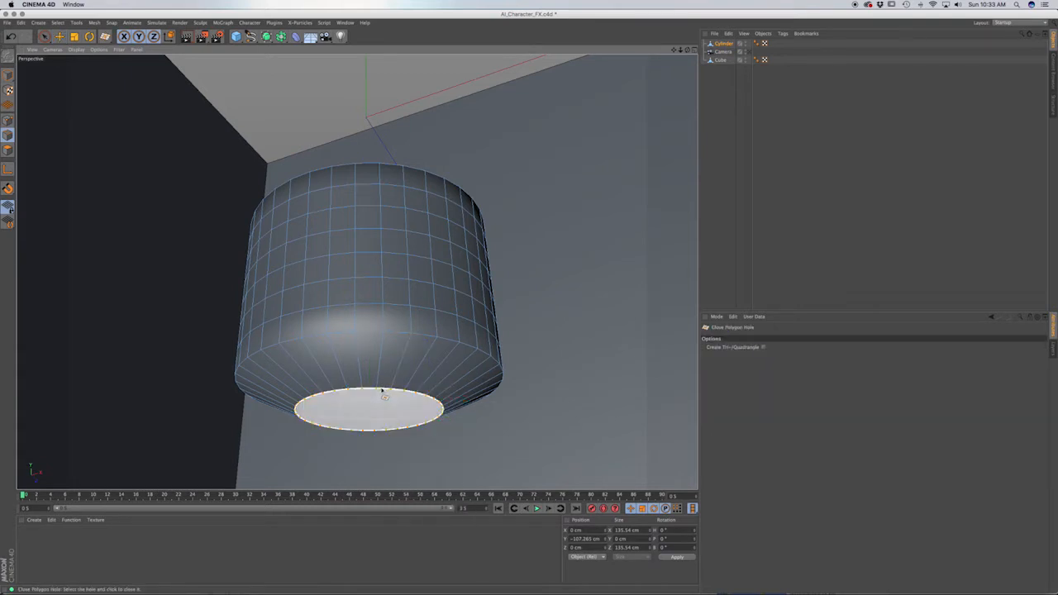
click(382, 390)
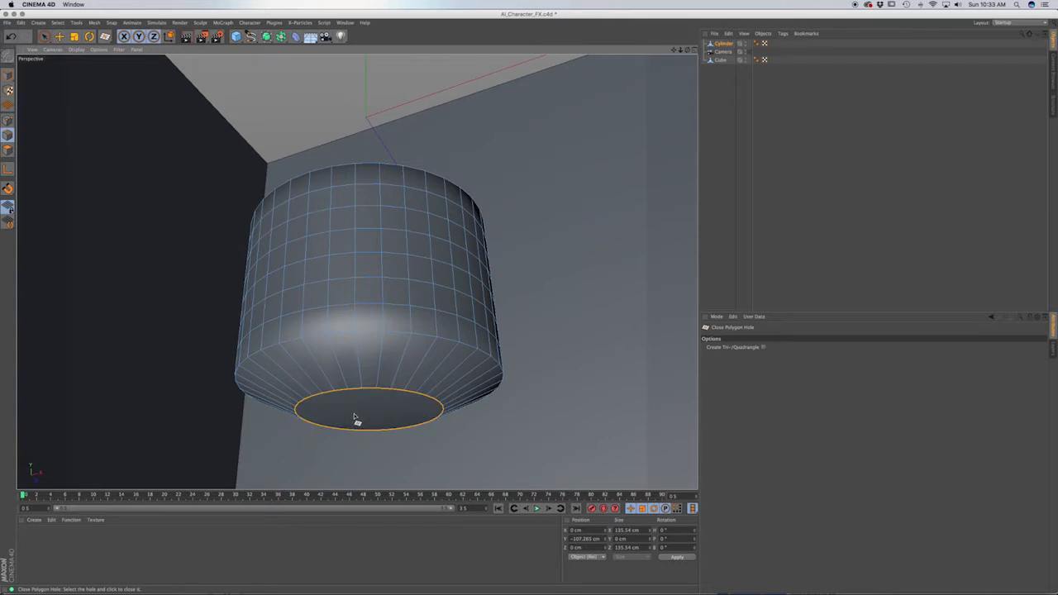
Cut extra edge loops around the sloped upper shoulder using the Knife in Loop mode with Restrict to Selection off
alt+drag(356, 419, 361, 482)
alt+drag(391, 191, 383, 251)
key(k)
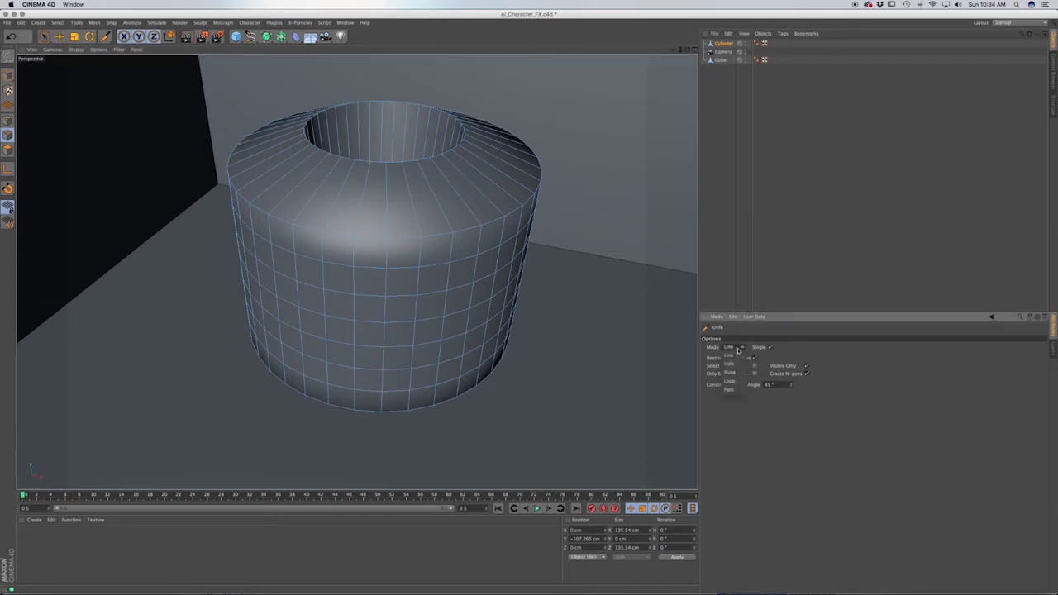
click(731, 347)
click(733, 382)
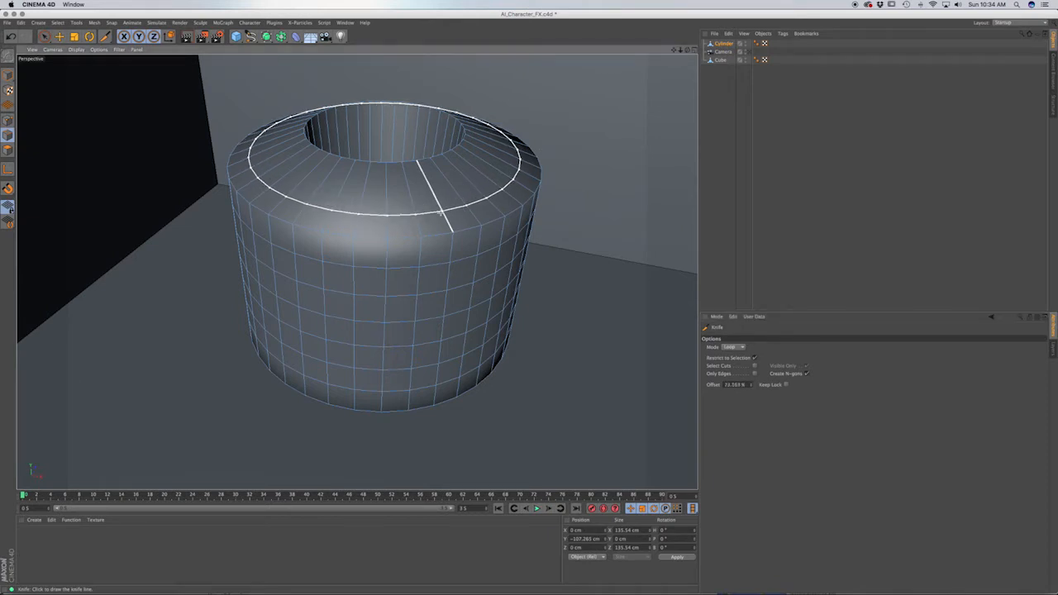
alt+right_drag(441, 213, 441, 213)
click(753, 357)
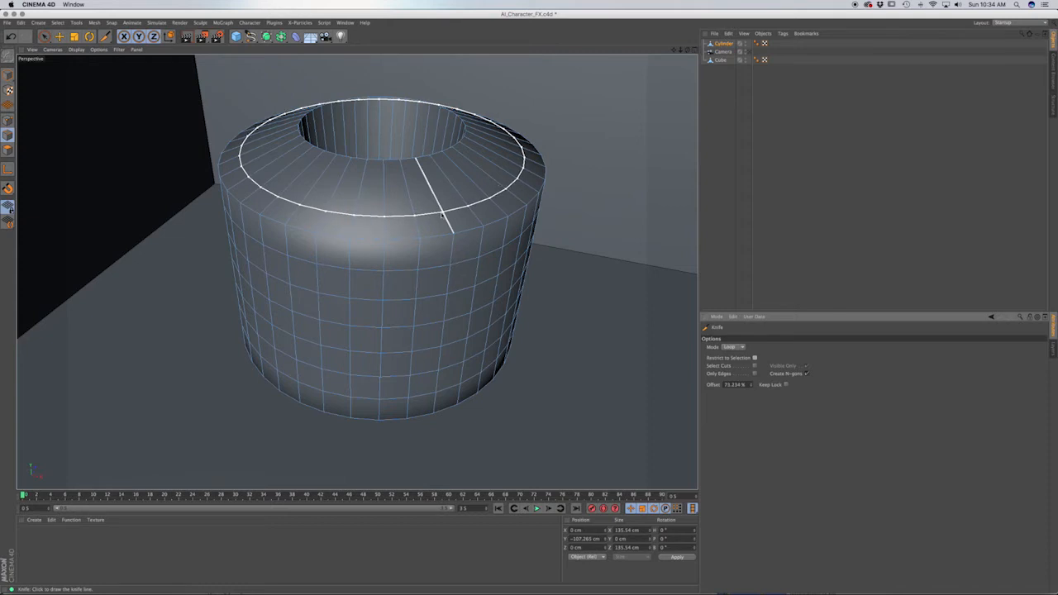
click(442, 213)
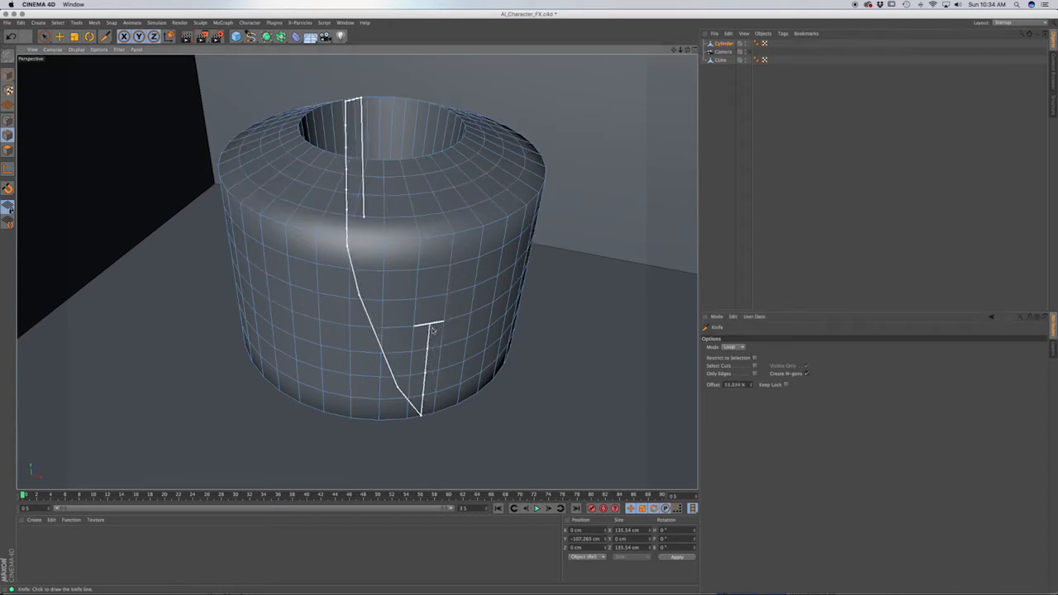
Cut extra edge loops around the sloped section at the bottom of the cylinder with the loop Knife
alt+drag(431, 328, 425, 210)
alt+middle_drag(413, 297, 435, 187)
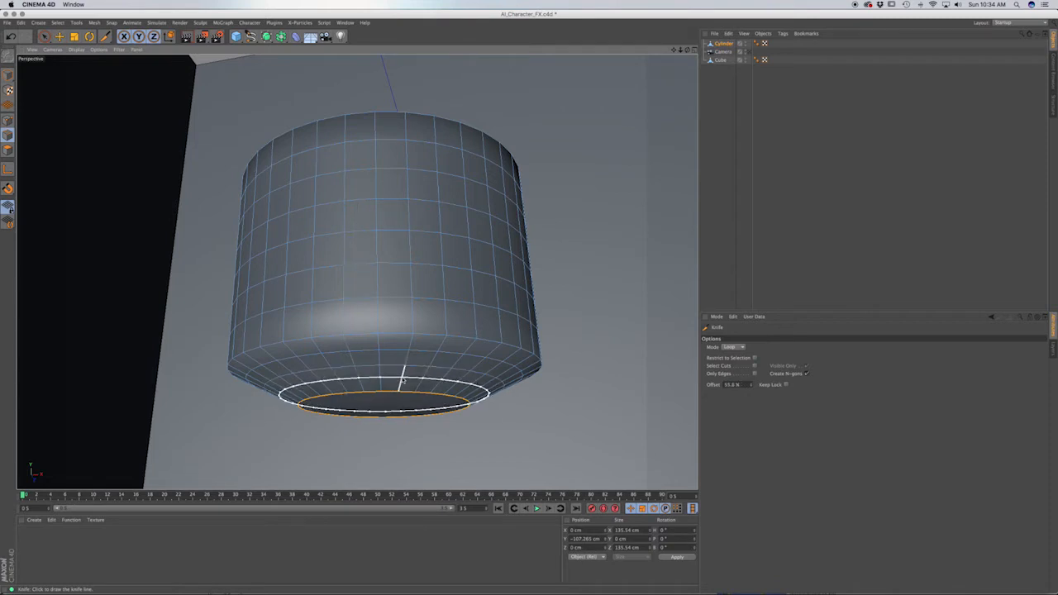
click(403, 381)
alt+drag(425, 291, 432, 243)
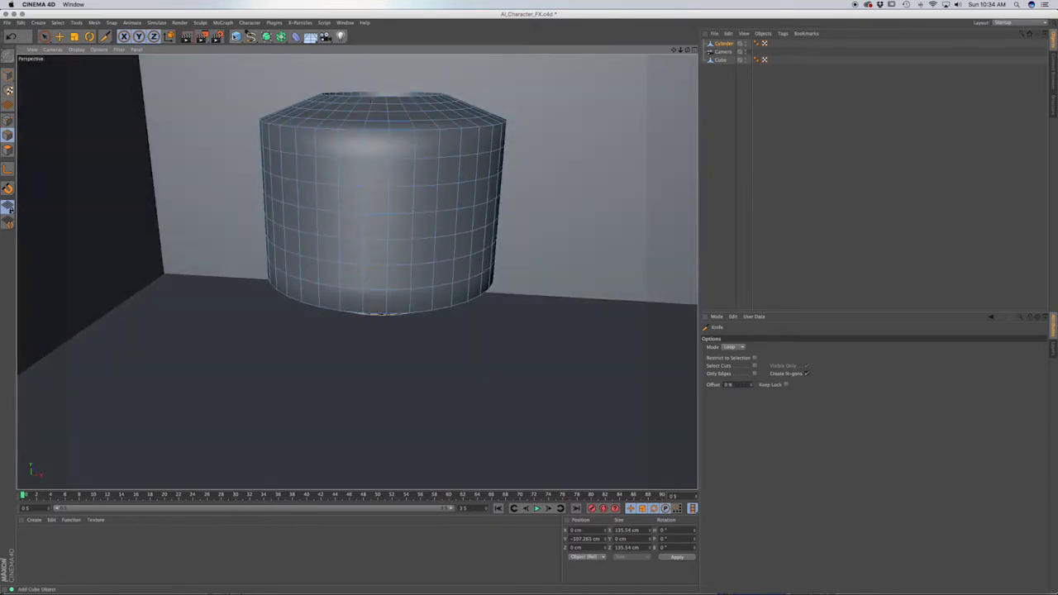
Add a new cylinder primitive and a MoGraph Cloner, and nest the new cylinder inside the Cloner
click(236, 37)
click(406, 47)
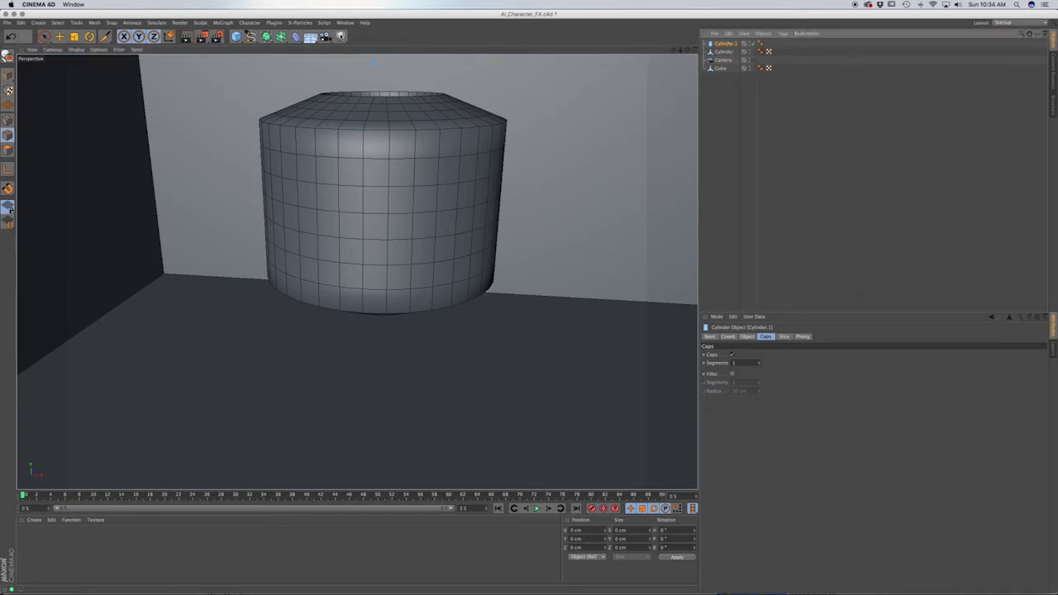
click(222, 22)
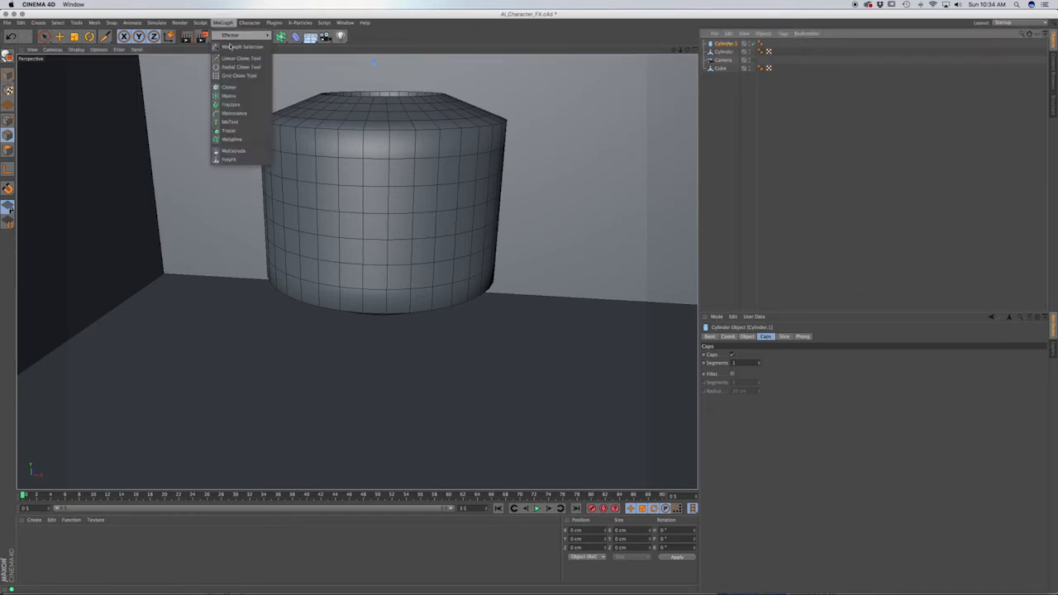
click(228, 87)
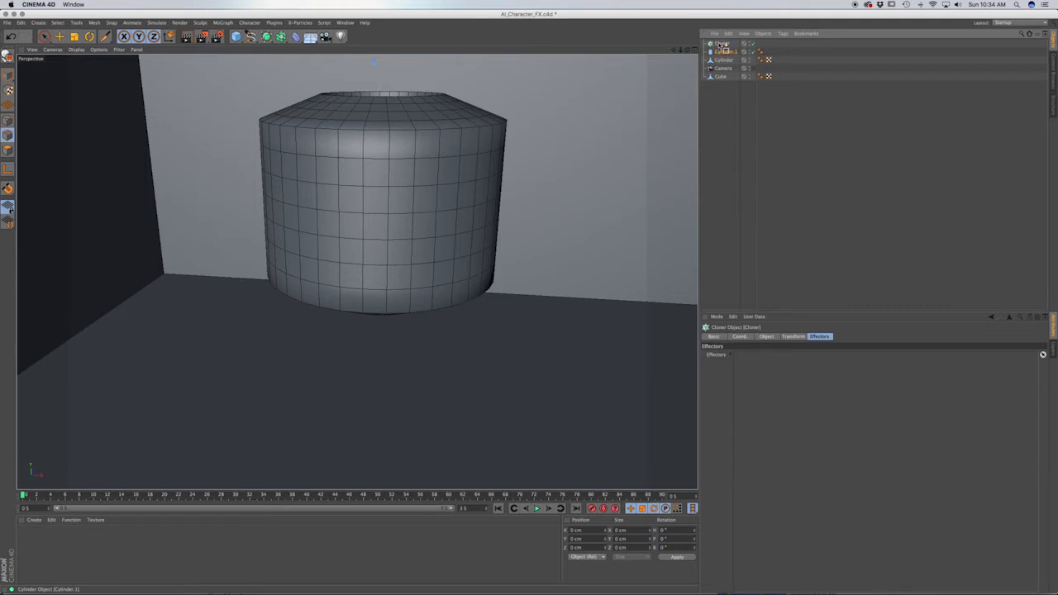
drag(719, 45, 720, 44)
click(720, 43)
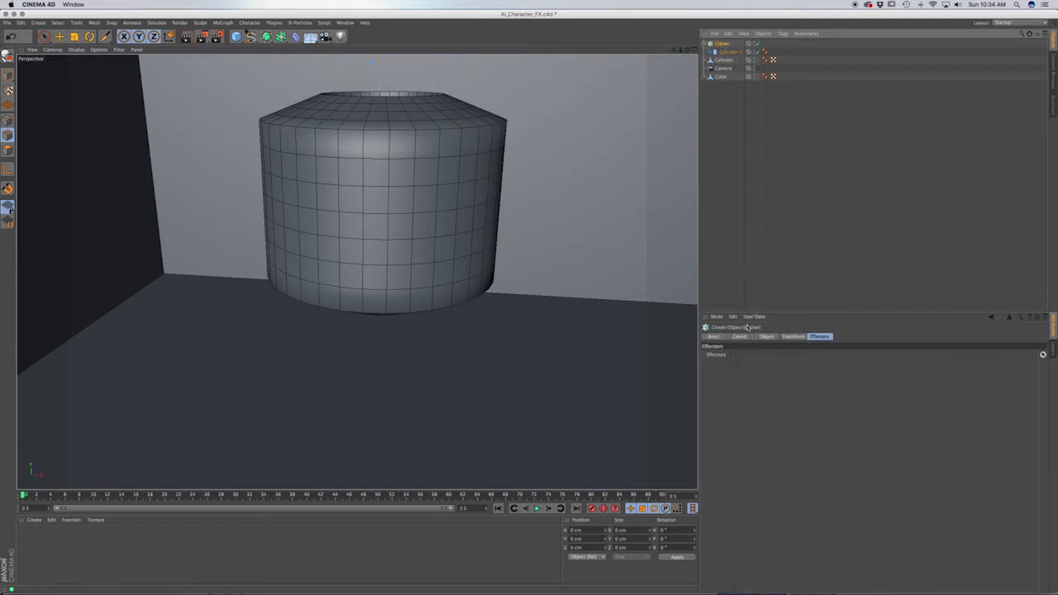
Set the Cloner to Radial mode and arrange its clones in the XZ plane
click(767, 337)
click(747, 356)
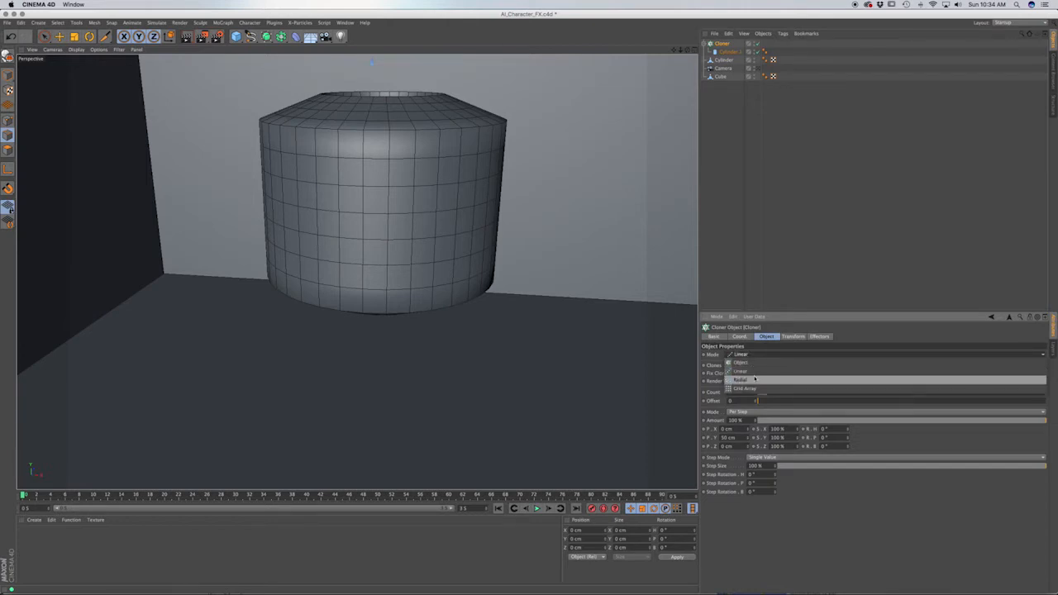
click(754, 381)
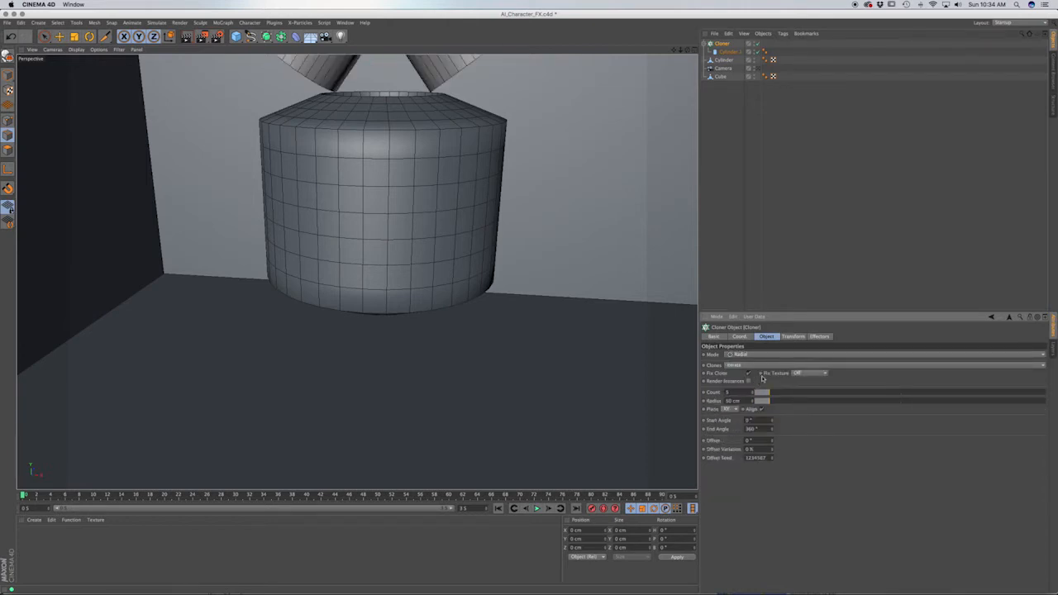
alt+middle_drag(386, 208, 402, 378)
click(733, 409)
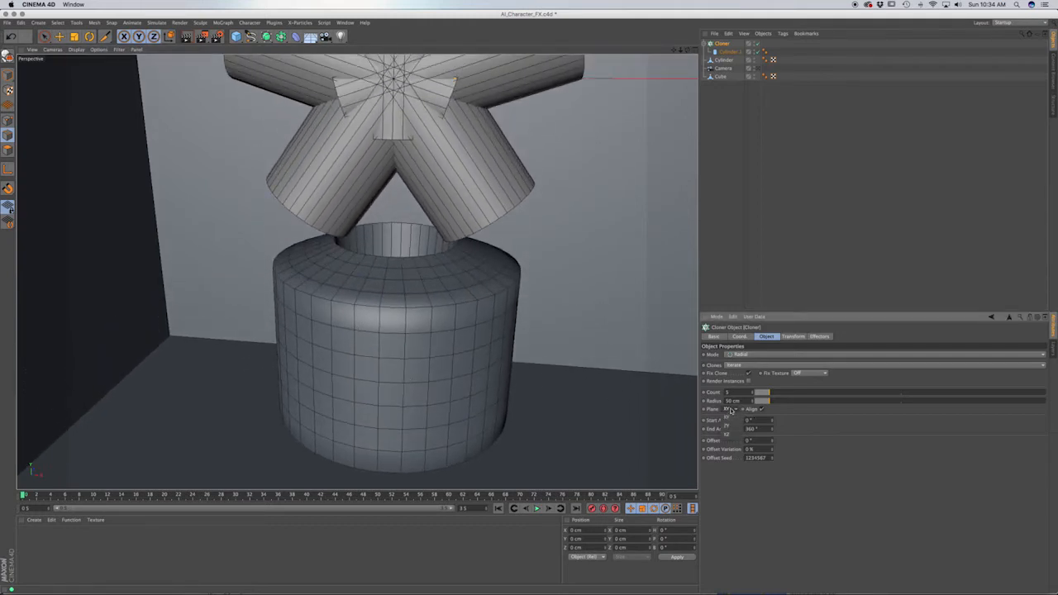
click(730, 430)
click(732, 409)
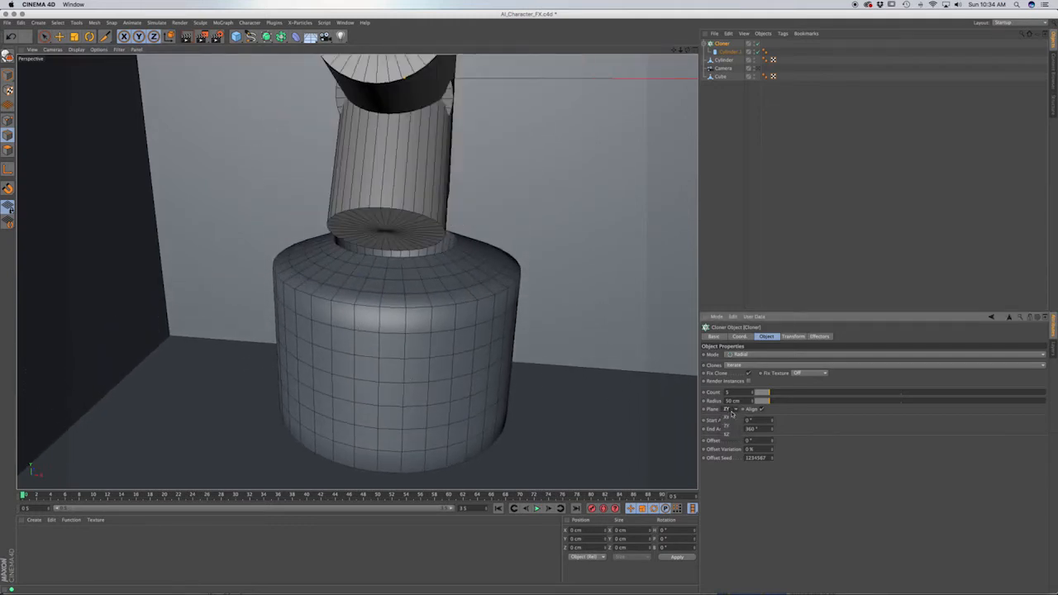
click(730, 438)
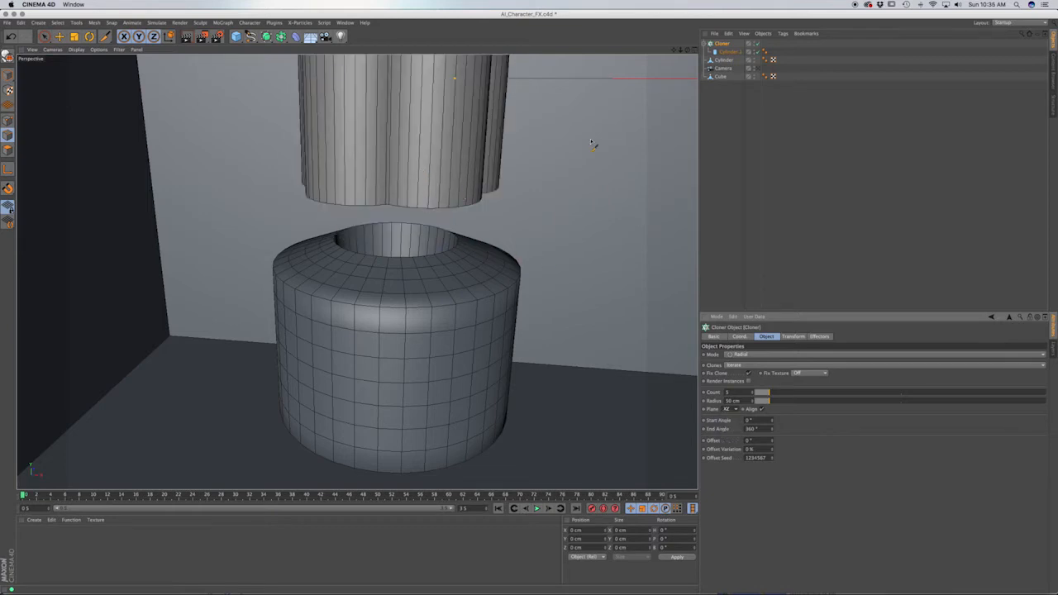
Reduce the cloned cylinder's radius to about 25 cm
click(729, 51)
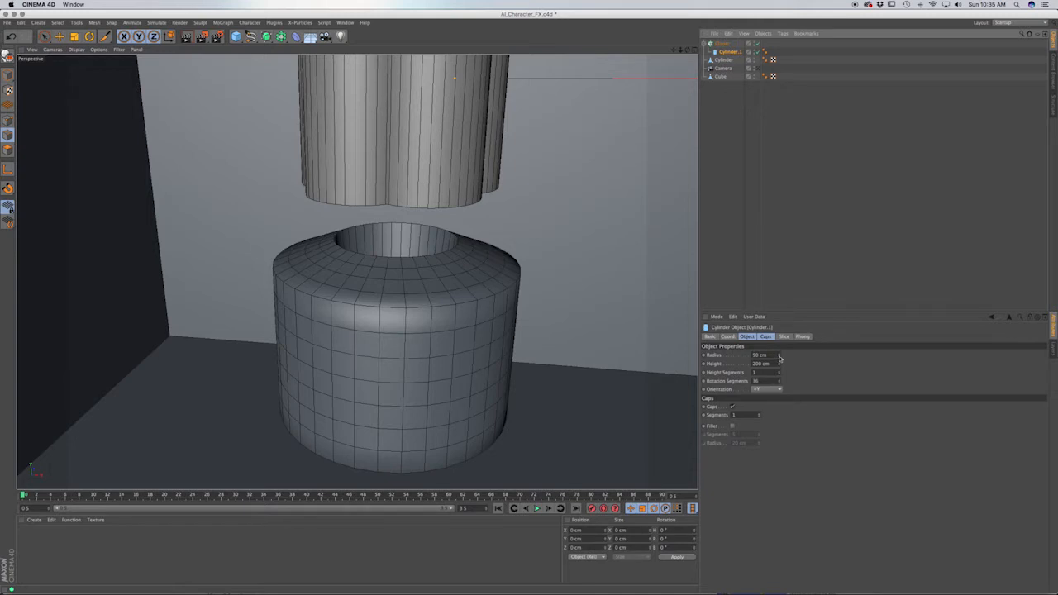
drag(779, 357, 778, 388)
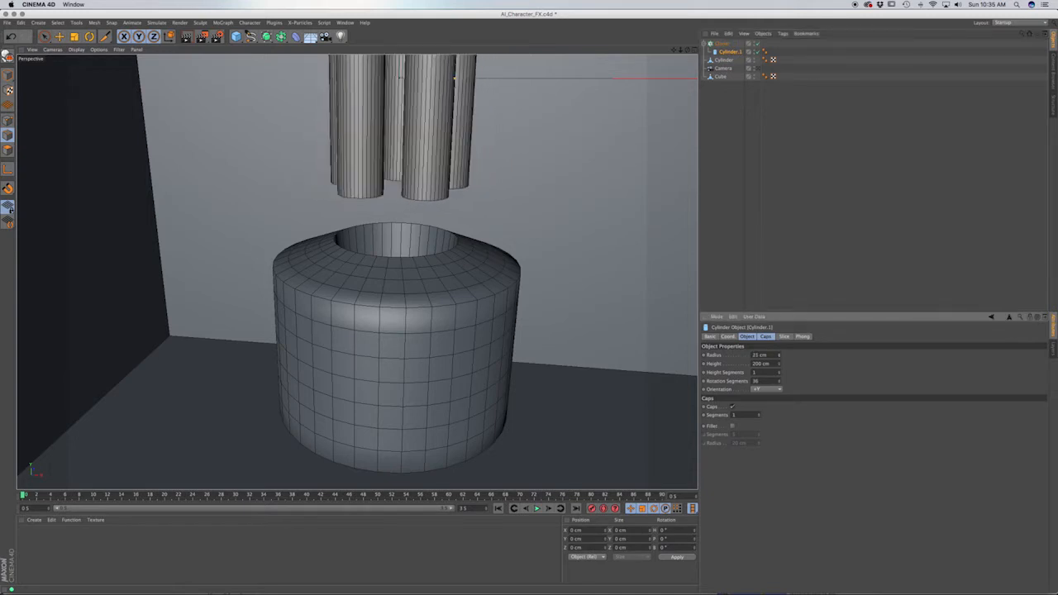
Set the Cloner's clone count to 4 and move the Cloner down until its cylinders stand beneath the container as legs
click(720, 43)
drag(751, 395, 752, 397)
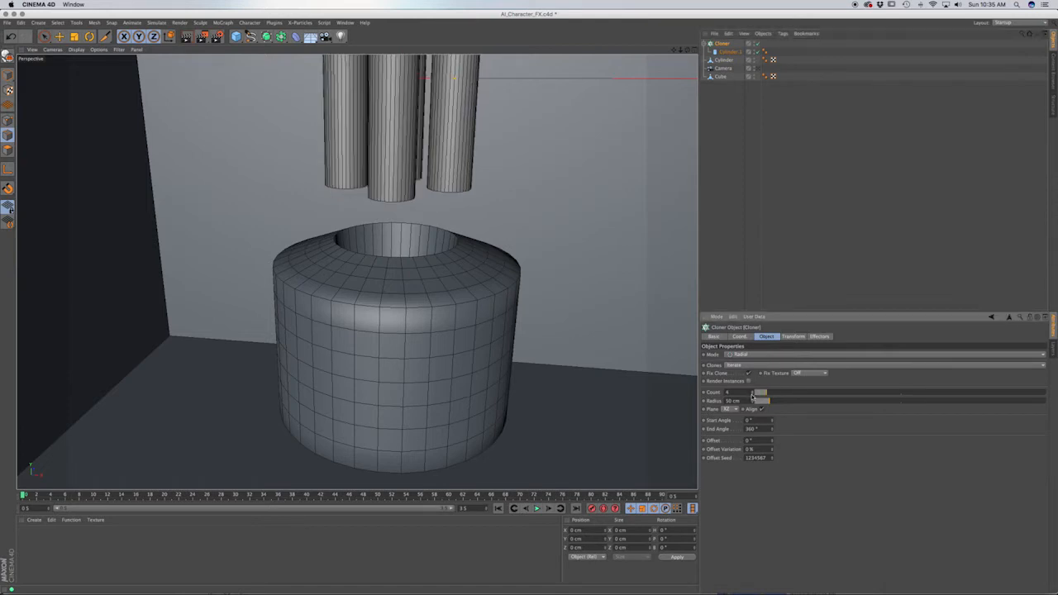
click(58, 37)
click(725, 44)
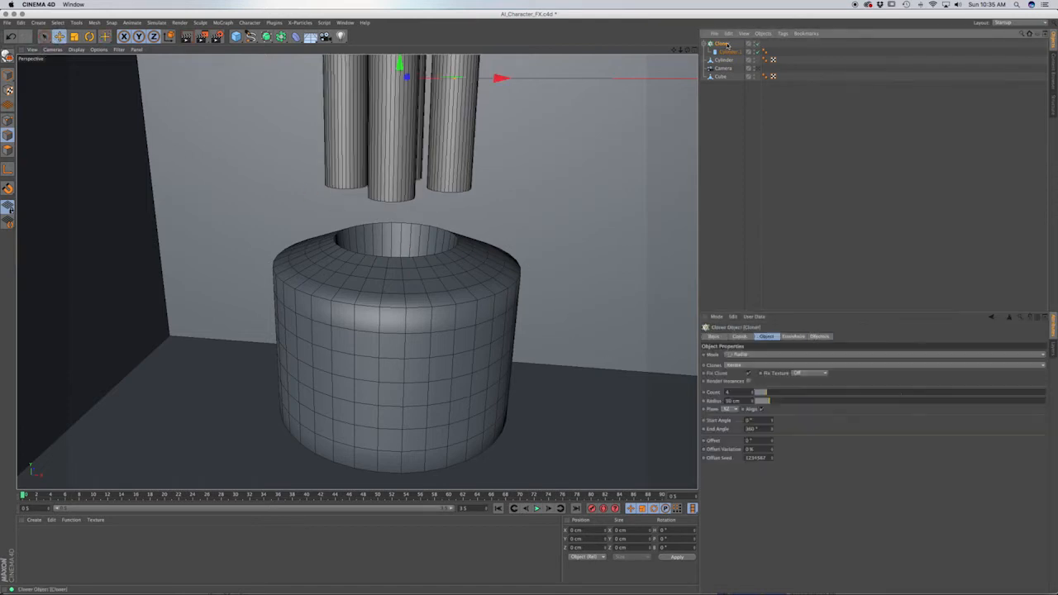
drag(399, 66, 466, 420)
mouse_move(516, 385)
alt+middle_down()
mouse_move(529, 248)
mouse_move(525, 257)
alt+middle_up()
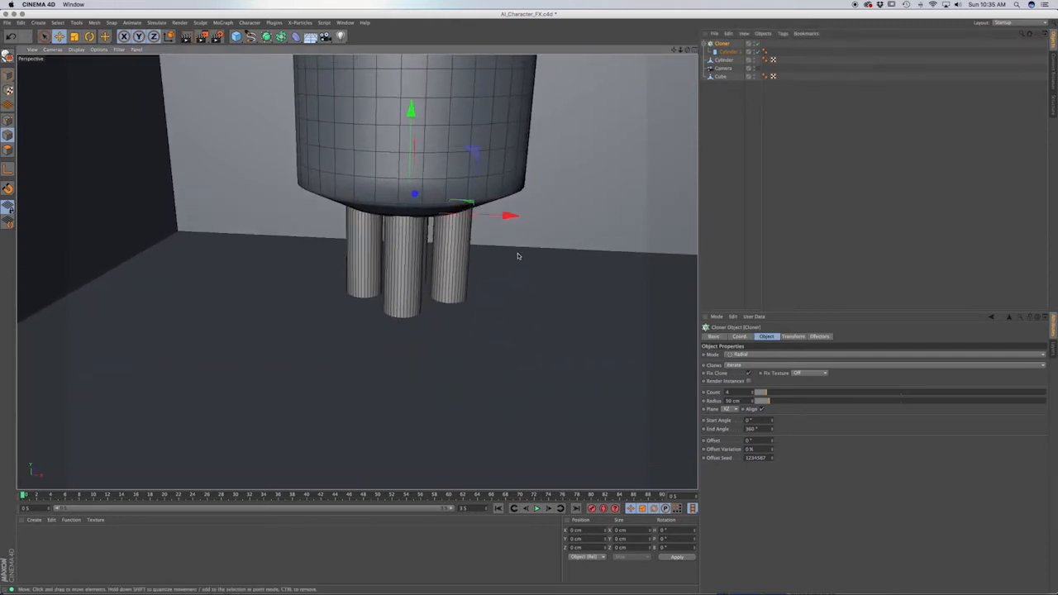
alt+drag(420, 181, 402, 169)
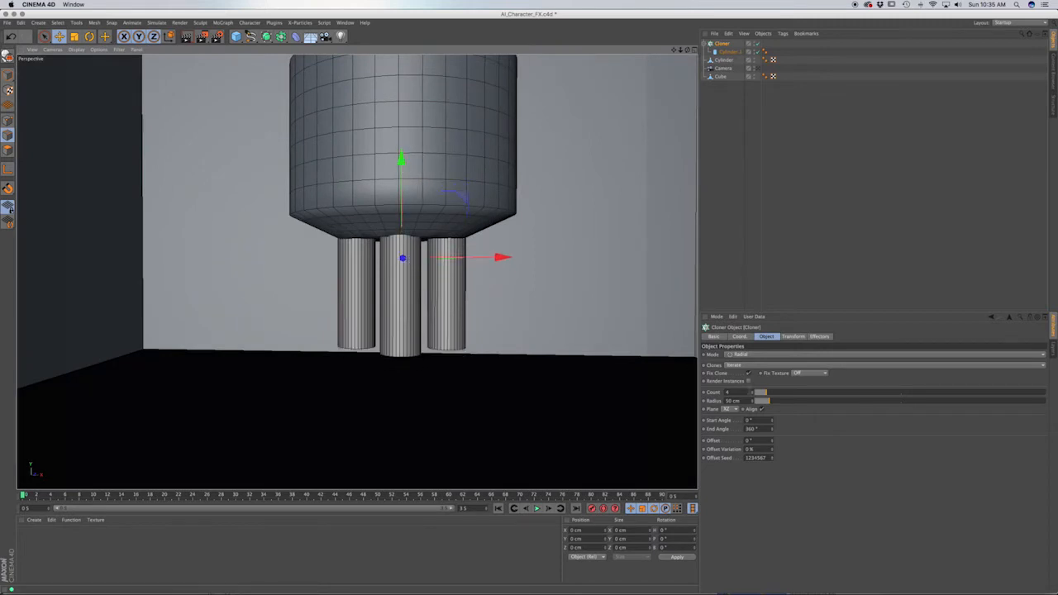
Increase the Cloner's radius to about 75 cm and turn off the caps on the cloned cylinder
drag(752, 402, 770, 402)
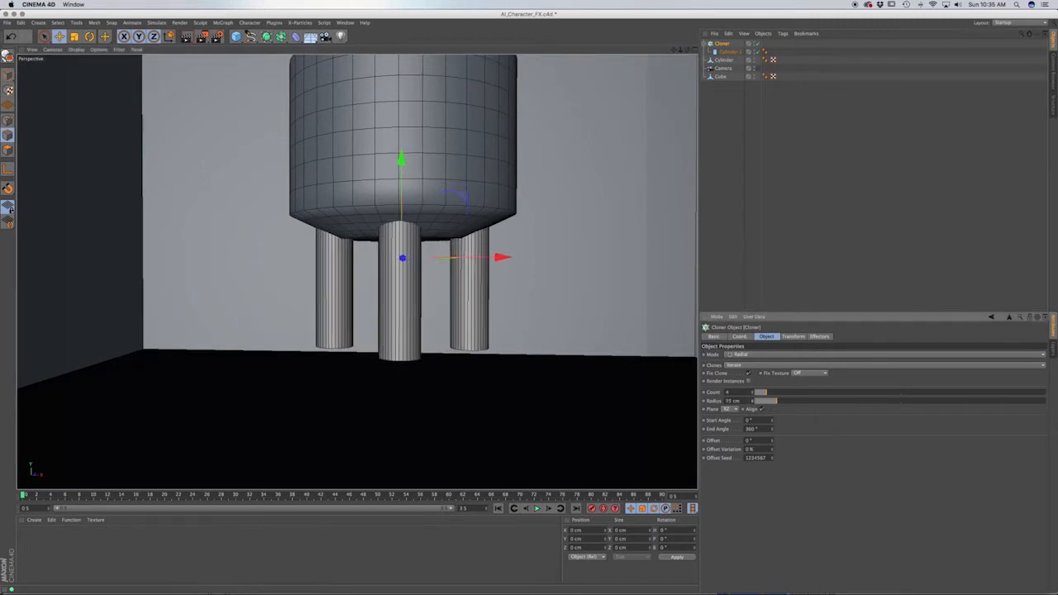
alt+drag(455, 256, 473, 243)
click(729, 51)
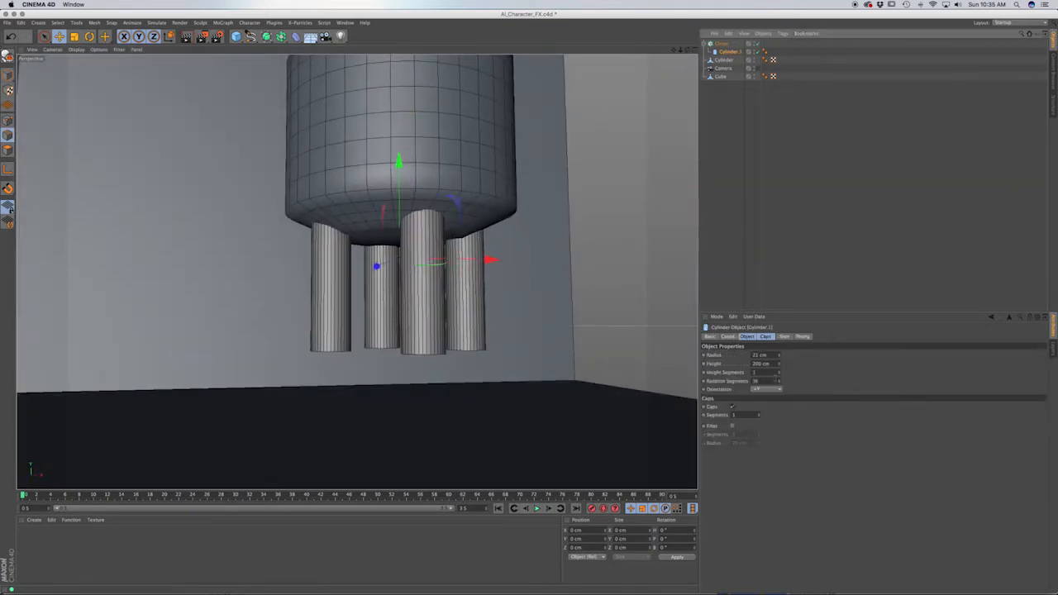
click(762, 338)
click(732, 354)
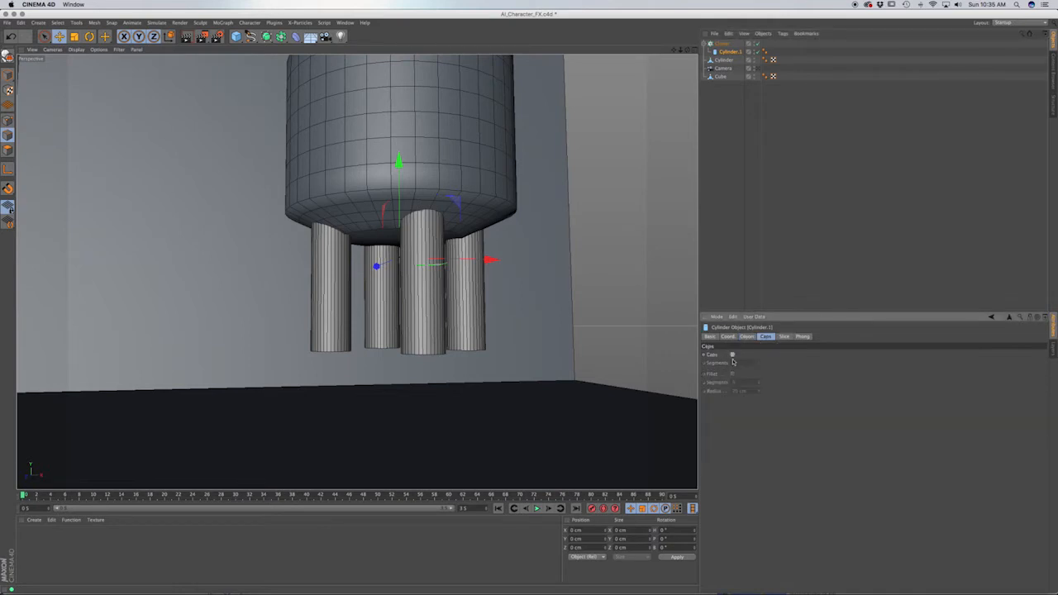
Add another cylinder primitive and move it straight down to the lower ends of the four legs as a base
click(721, 43)
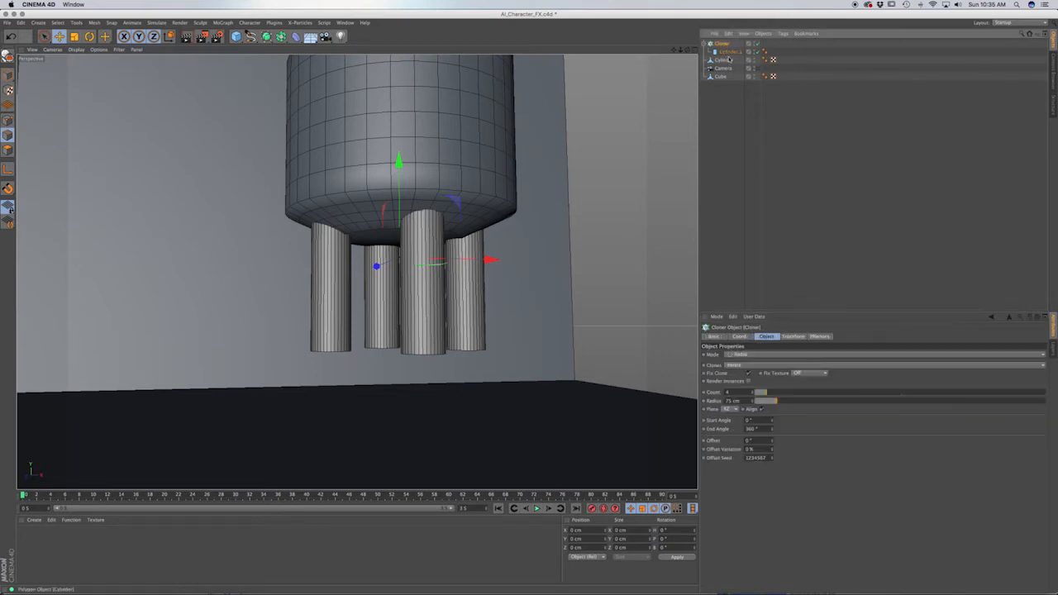
alt+middle_drag(357, 195, 360, 272)
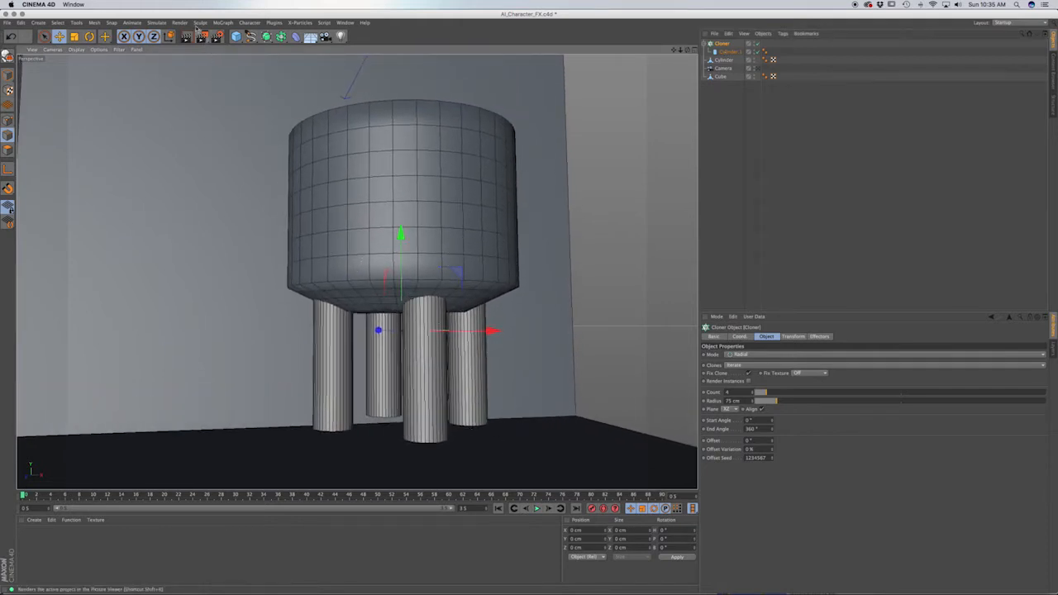
click(236, 36)
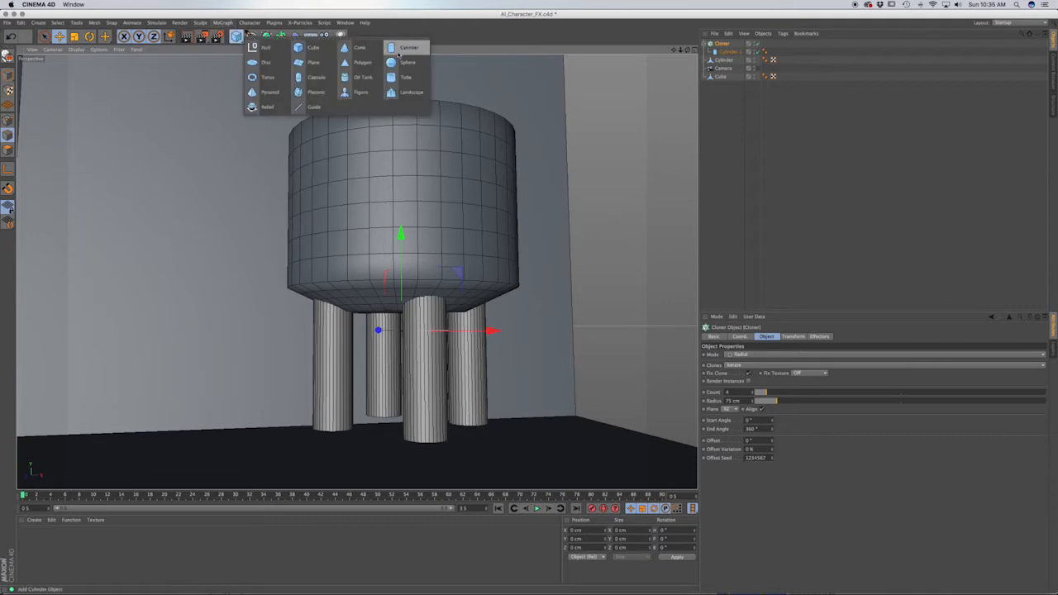
click(404, 47)
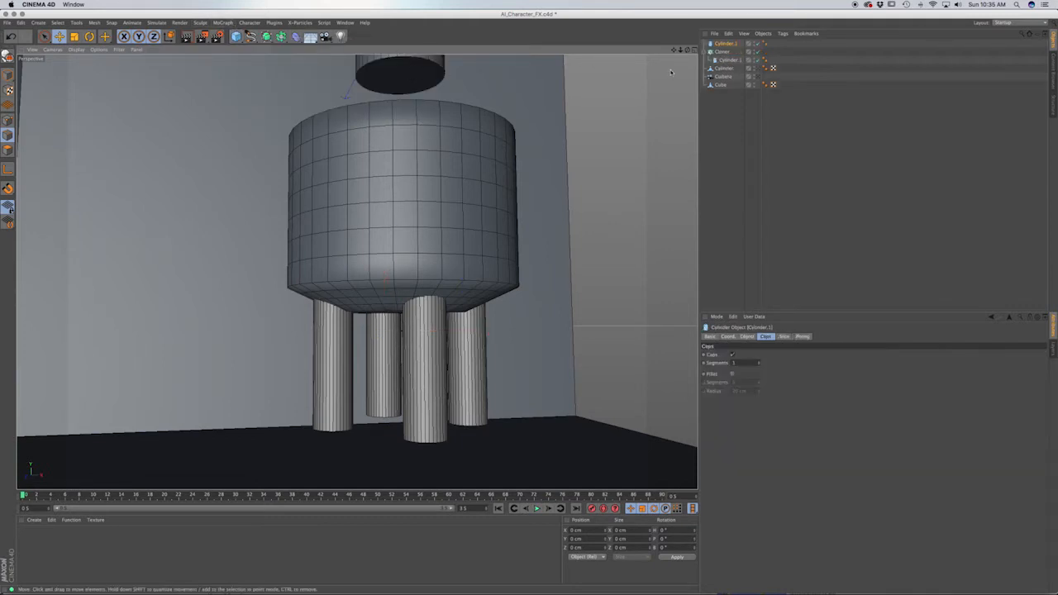
alt+middle_drag(335, 152, 335, 182)
mouse_move(369, 193)
alt+right_down()
mouse_move(331, 194)
mouse_move(351, 193)
alt+right_up()
alt+drag(380, 181, 382, 214)
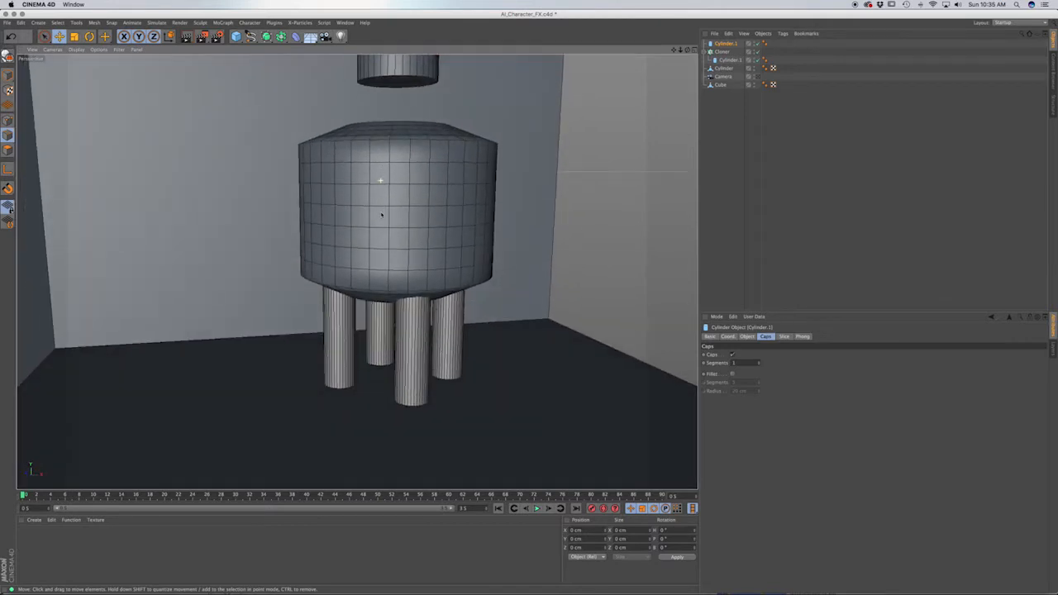
alt+middle_drag(356, 272, 362, 353)
alt+right_drag(420, 271, 388, 271)
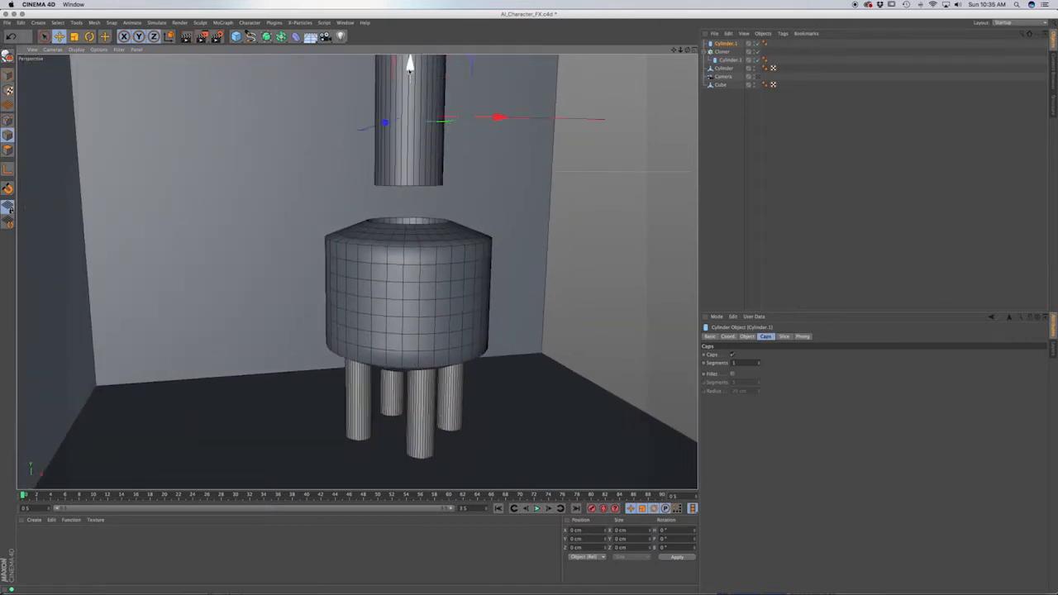
drag(409, 60, 411, 415)
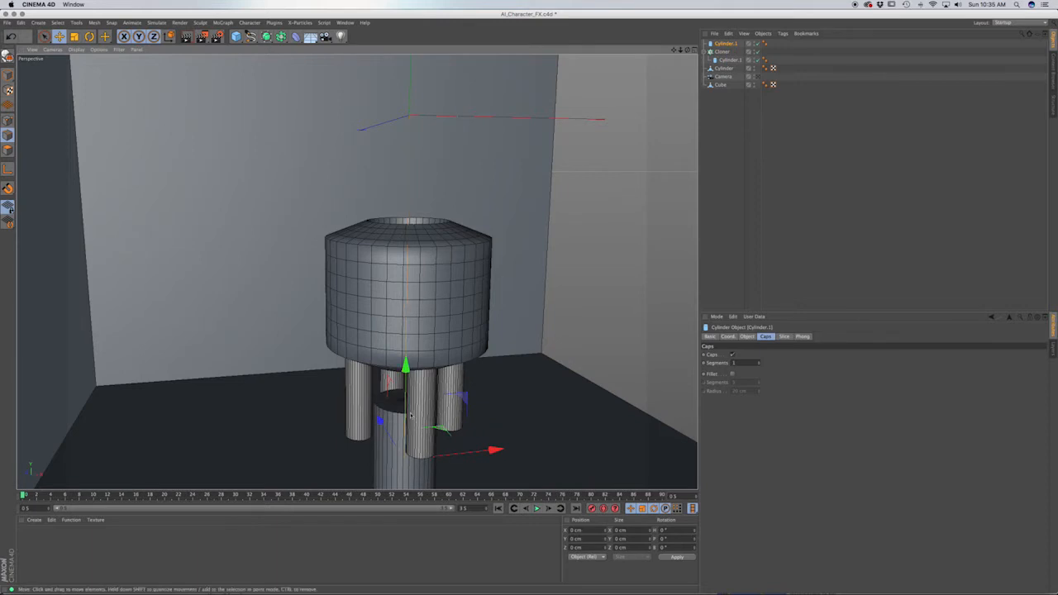
Set the base cylinder's radius to about 130 cm and turn off its caps
click(747, 336)
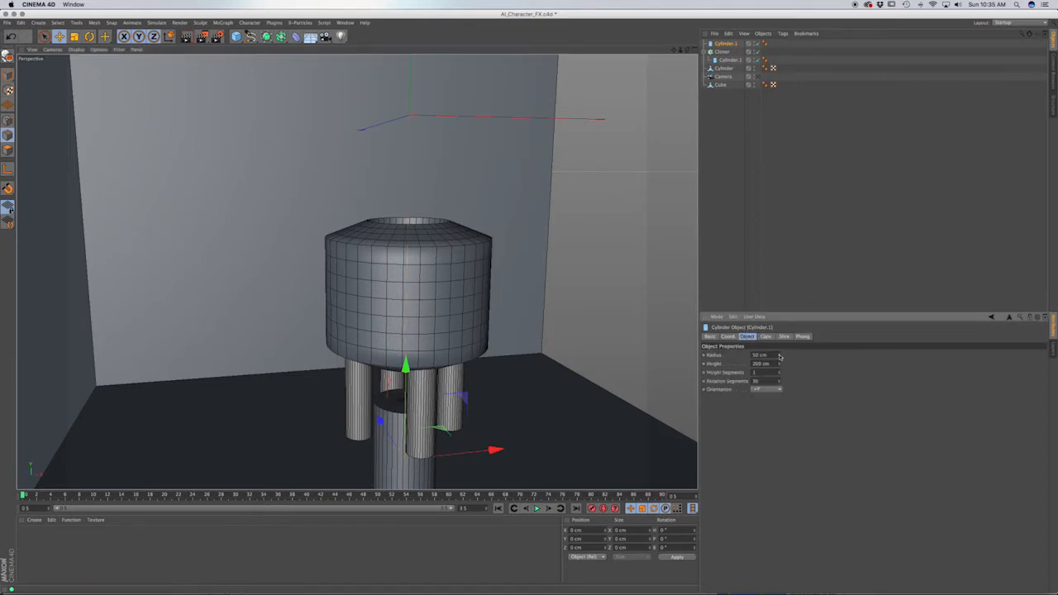
drag(779, 357, 809, 340)
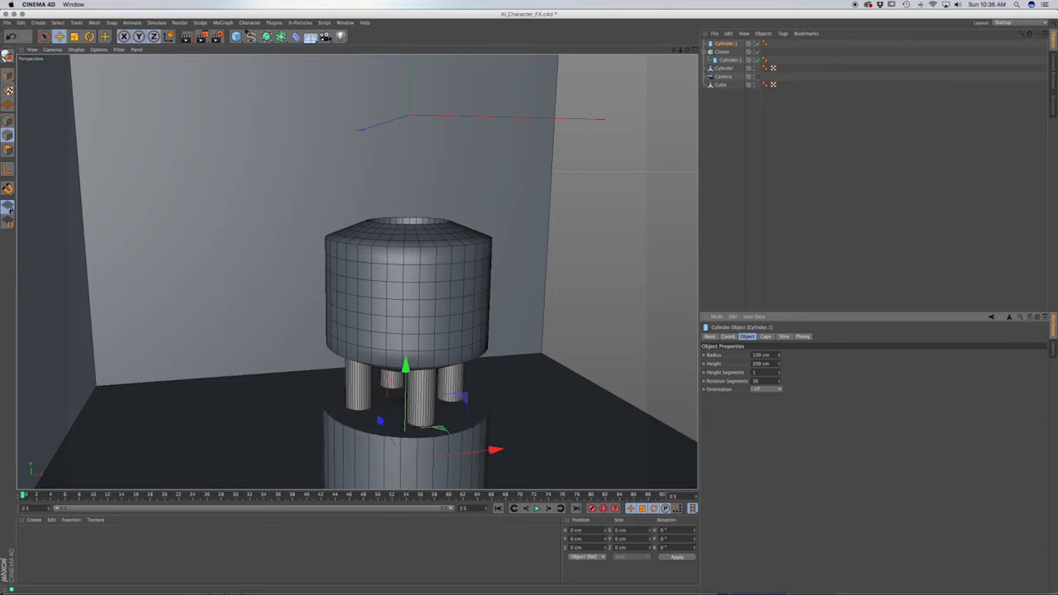
alt+middle_drag(451, 392, 457, 328)
alt+drag(470, 390, 408, 382)
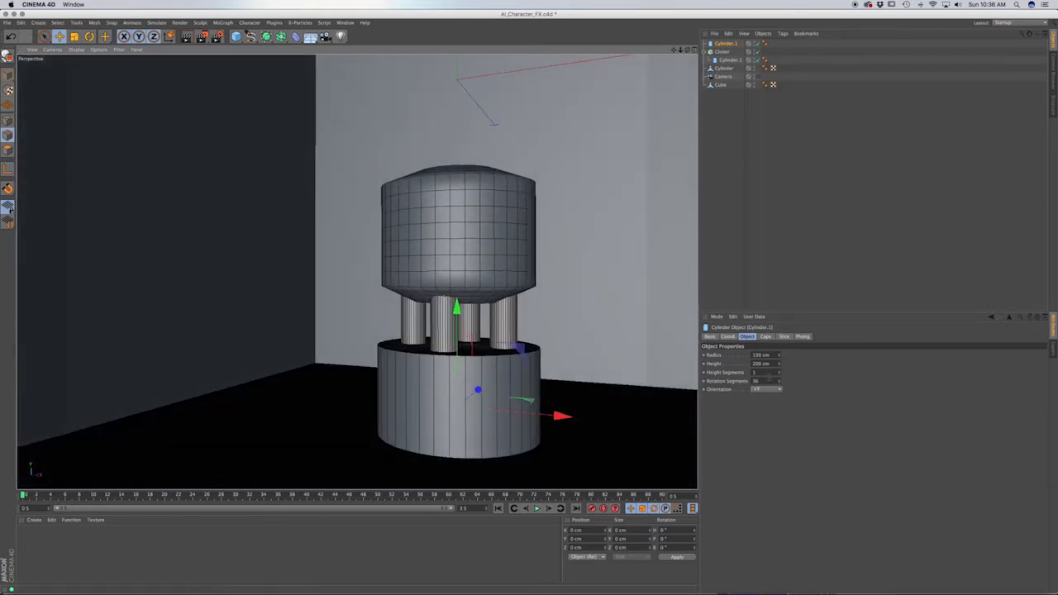
click(765, 336)
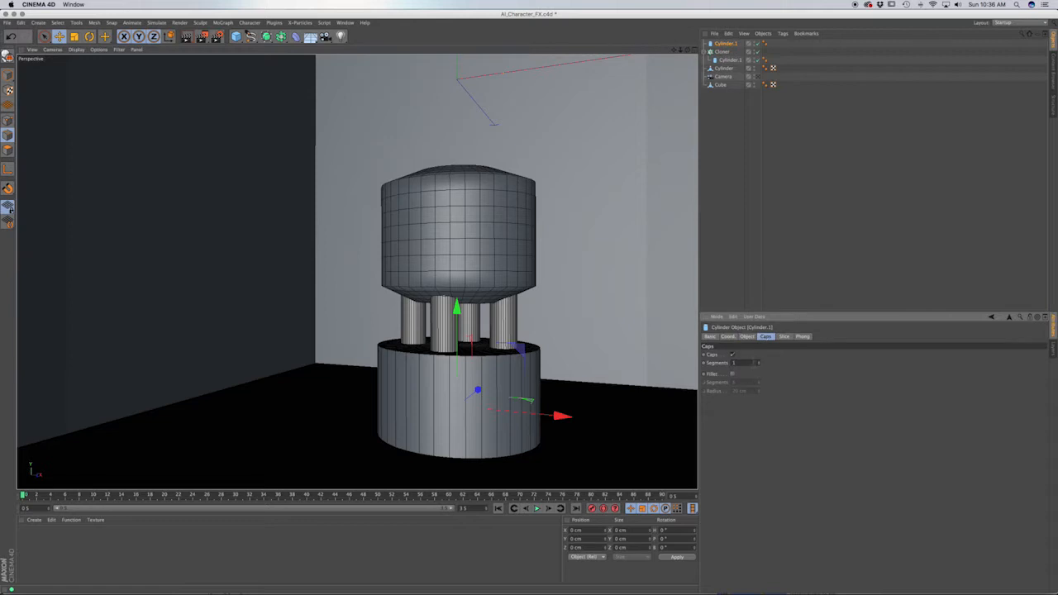
click(732, 354)
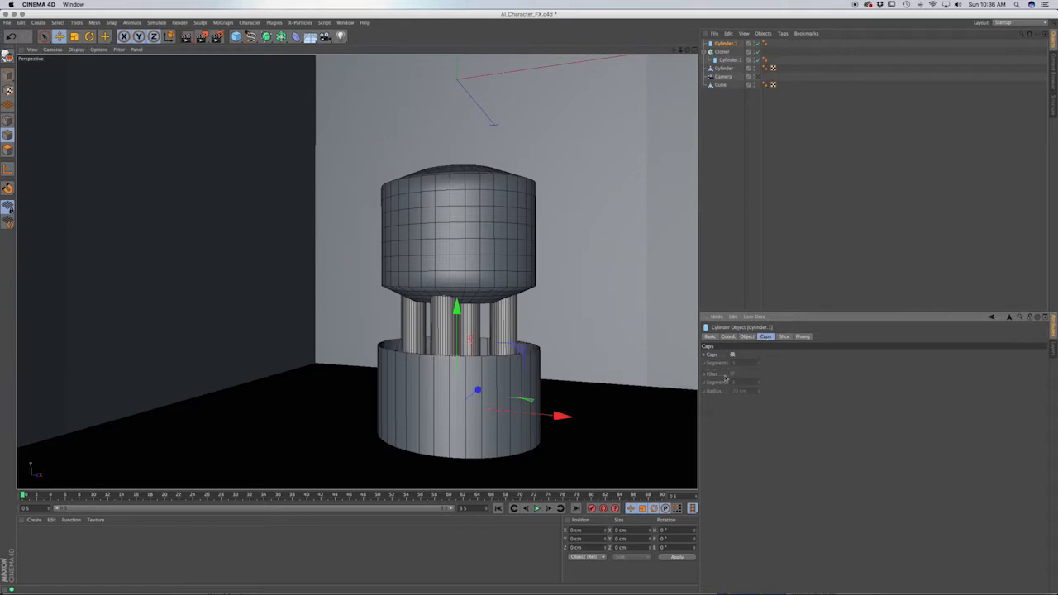
Reduce the base cylinder's height to about 117 cm and give it 4 height segments
click(747, 336)
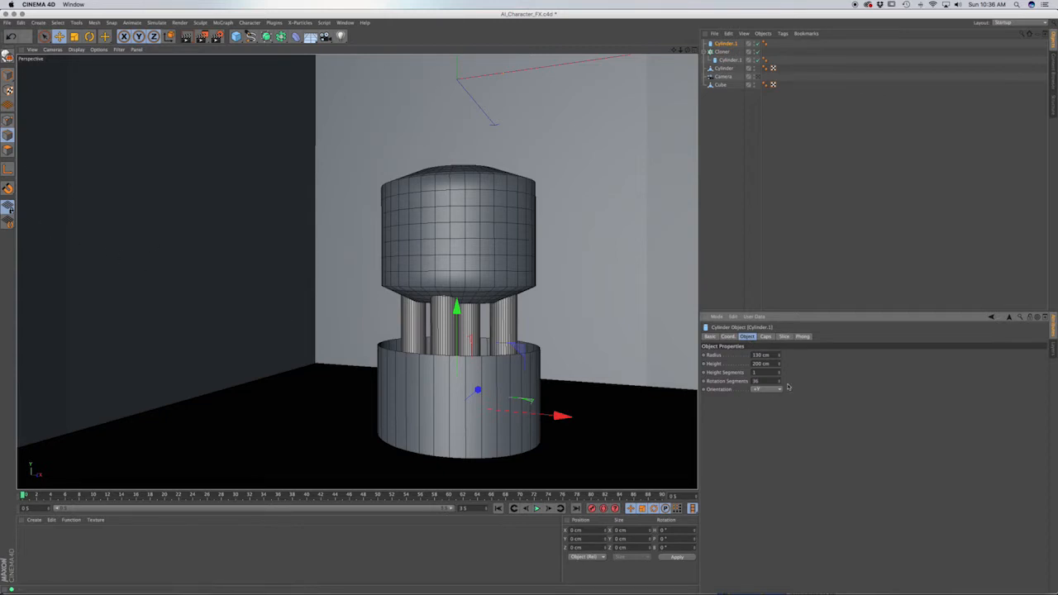
drag(779, 373, 778, 372)
drag(778, 368, 778, 393)
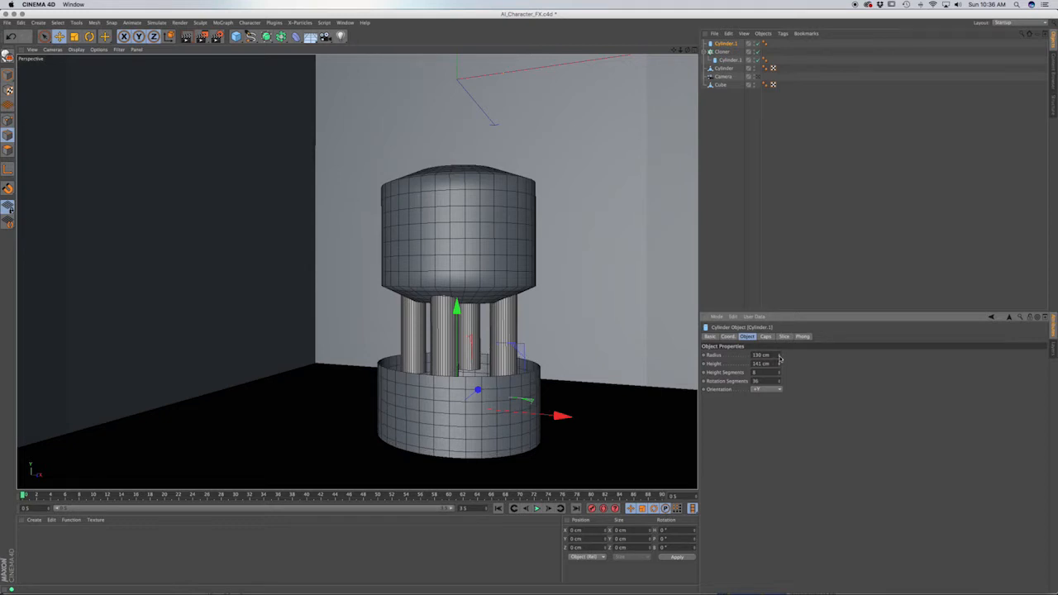
drag(778, 357, 779, 360)
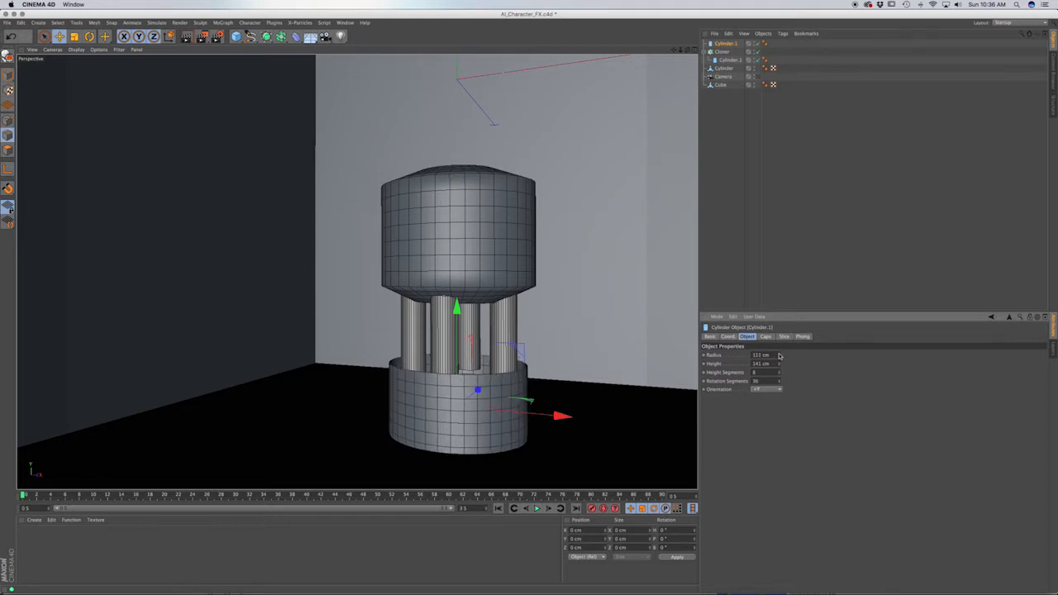
key(super+z)
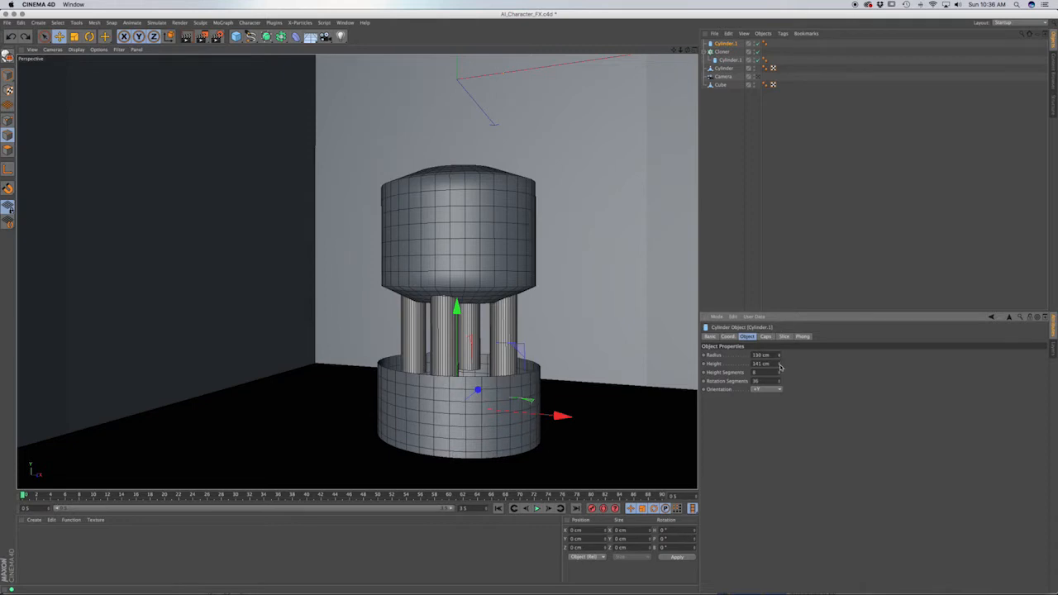
drag(780, 366, 779, 377)
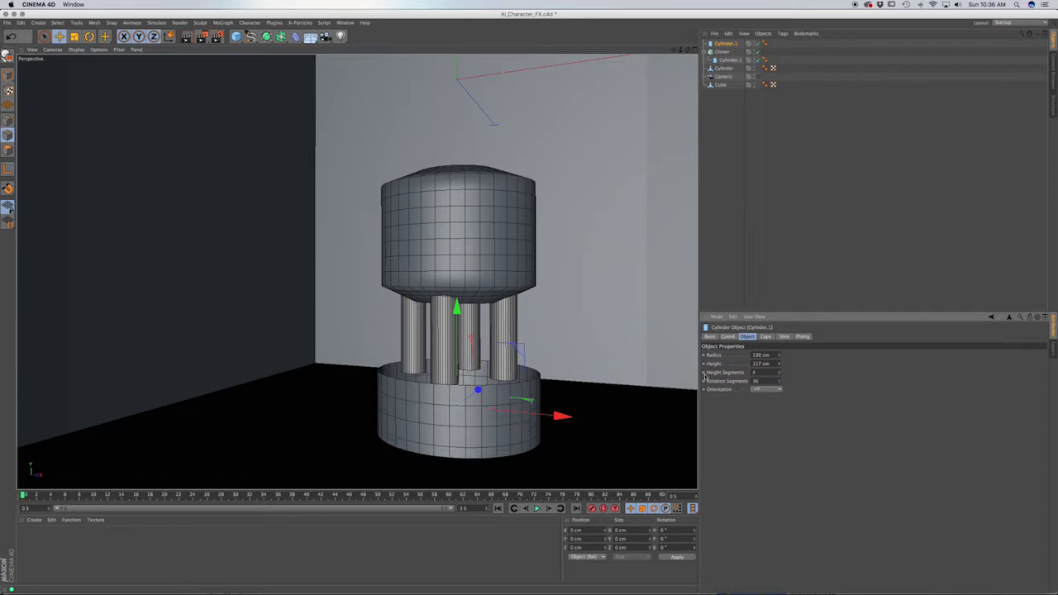
Adjust the base cylinder's vertical position around the lower ends of the legs and set its height segments to 5
mouse_move(491, 429)
alt+mouse_down()
mouse_move(421, 406)
mouse_move(505, 431)
alt+mouse_up()
drag(443, 324, 437, 302)
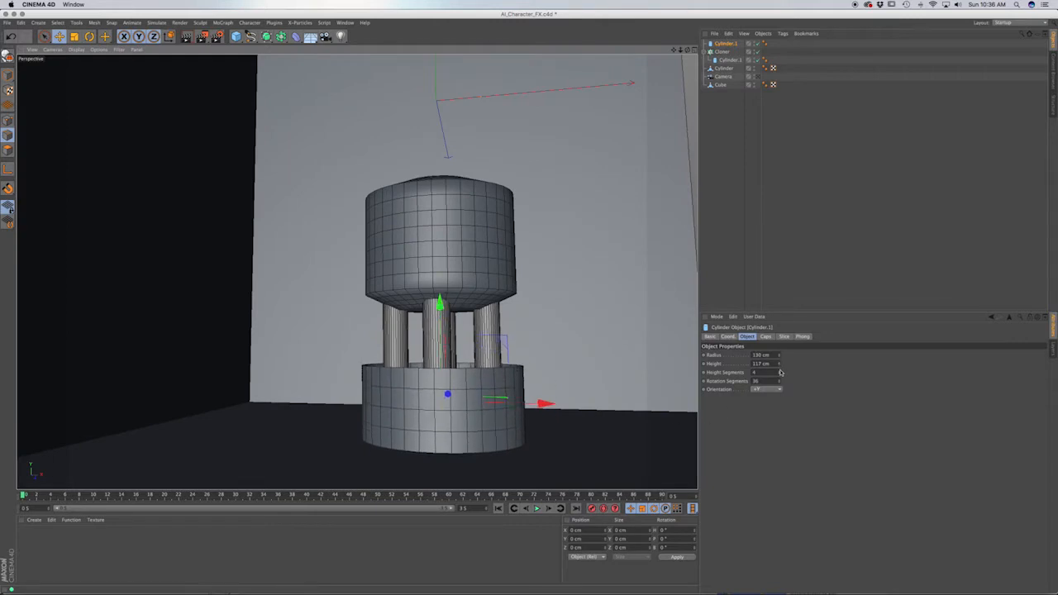
click(779, 371)
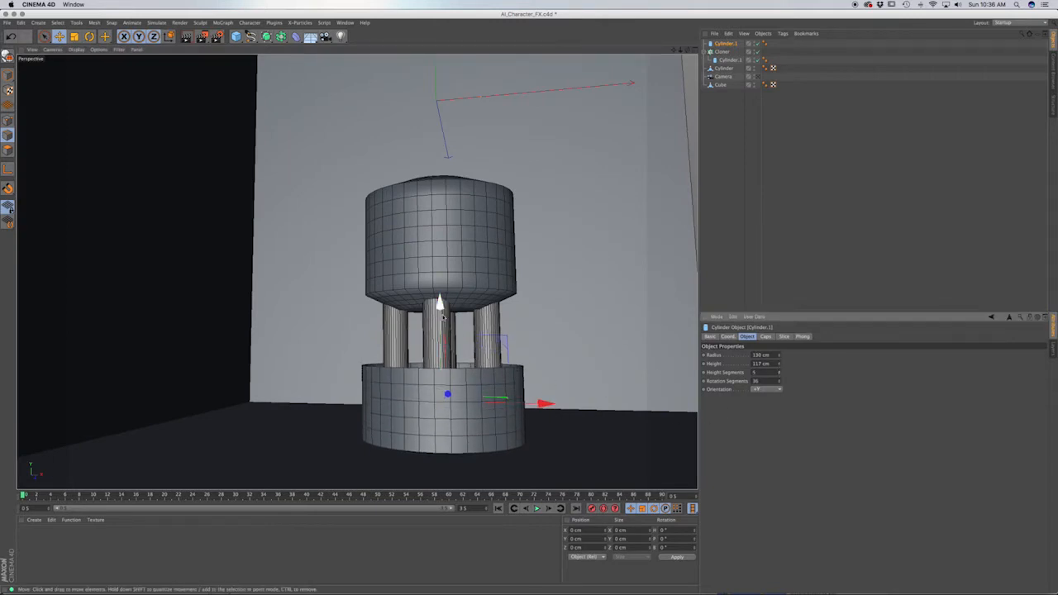
drag(439, 305, 438, 304)
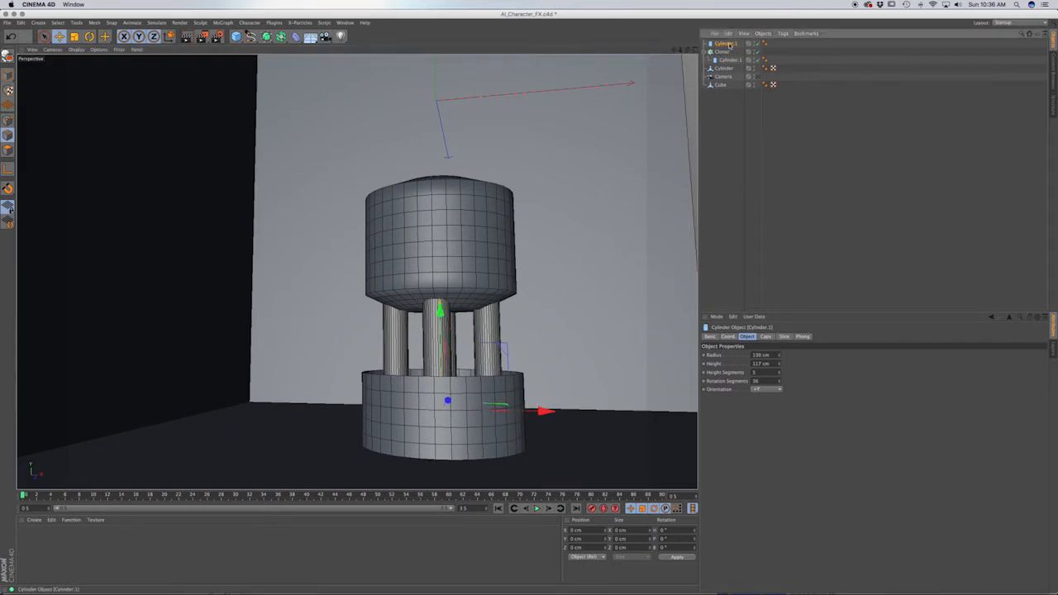
Group the base cylinder, the Cloner and the container cylinder under a null and rename it Machine
shift+click(726, 68)
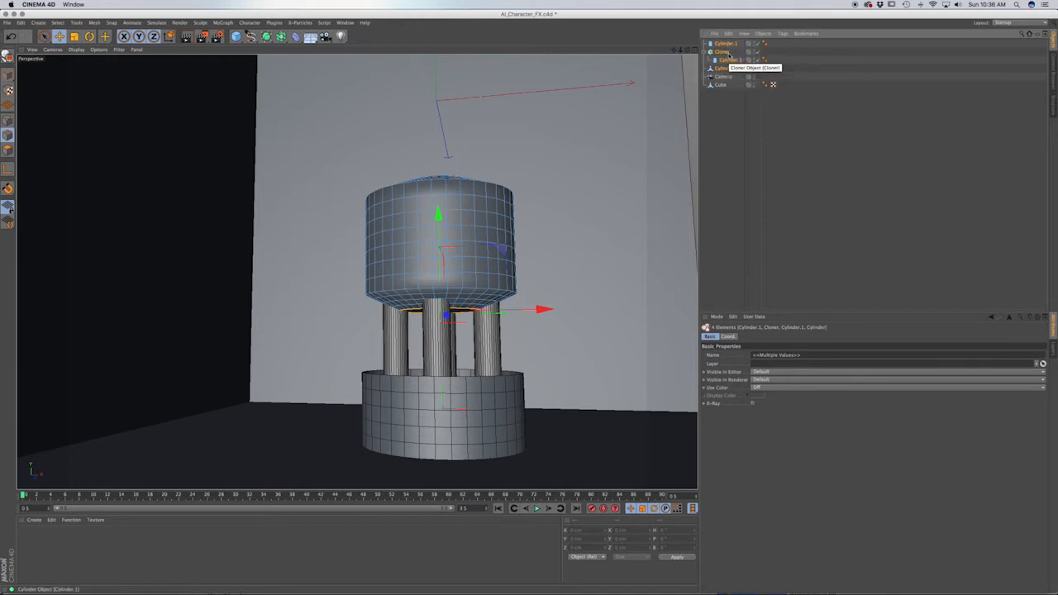
key(alt+g)
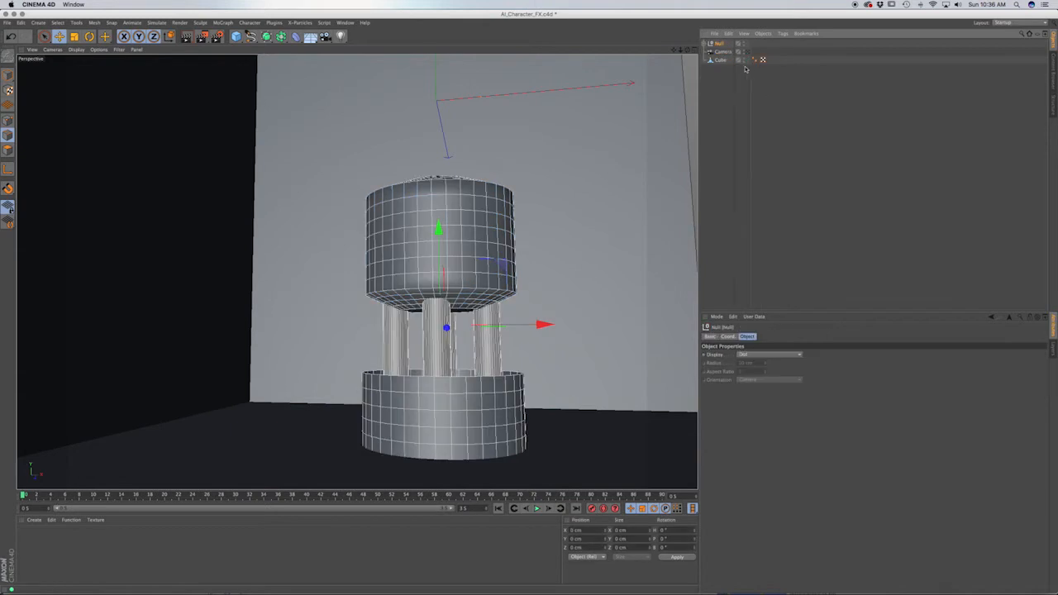
double_click(720, 43)
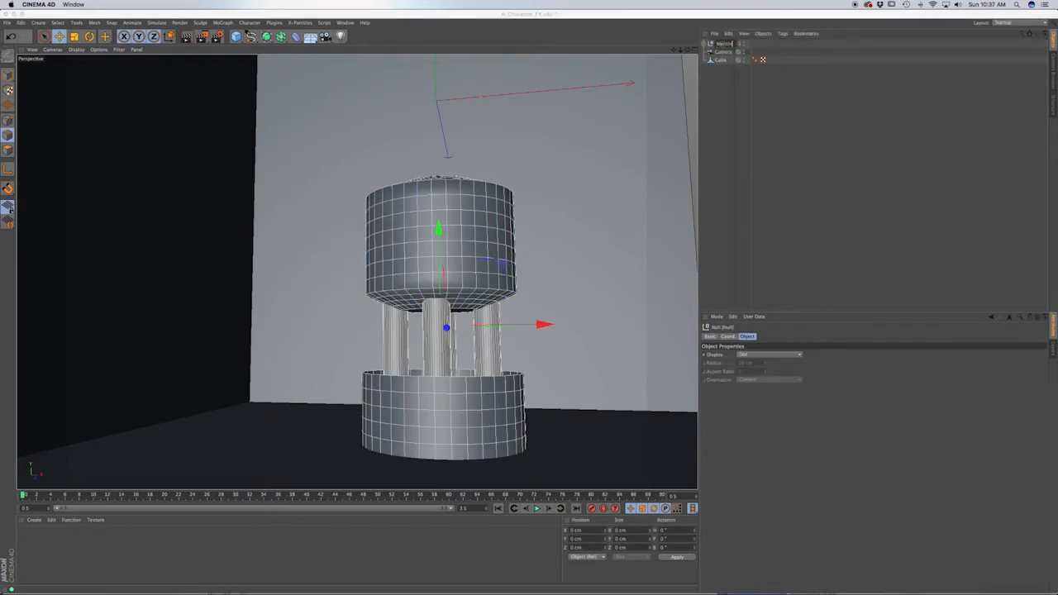
key(Return)
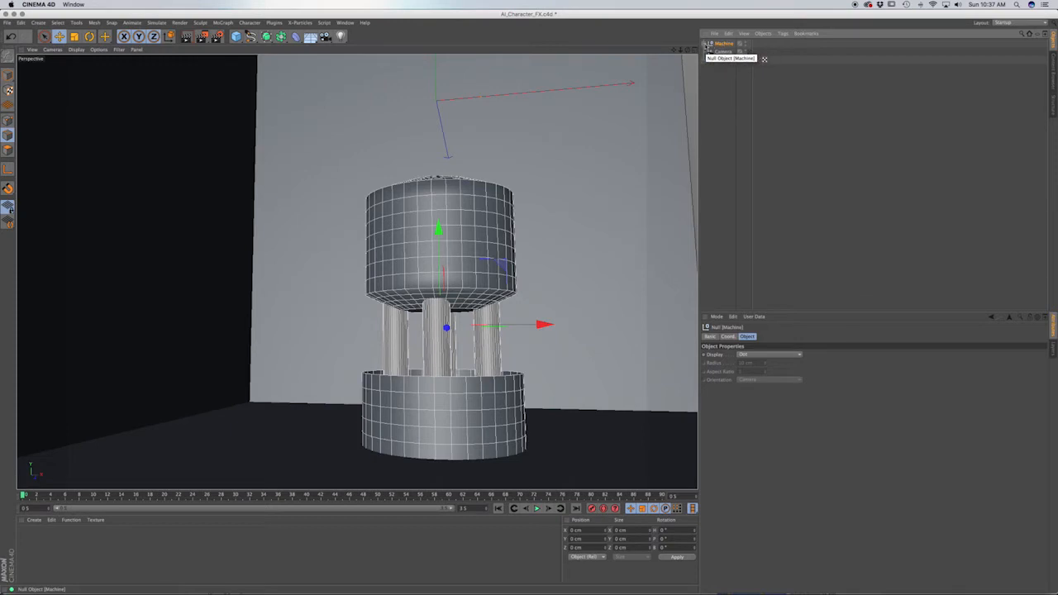
Expand the Machine group and raise the whole group along its vertical axis in the room
click(706, 43)
click(727, 76)
click(723, 43)
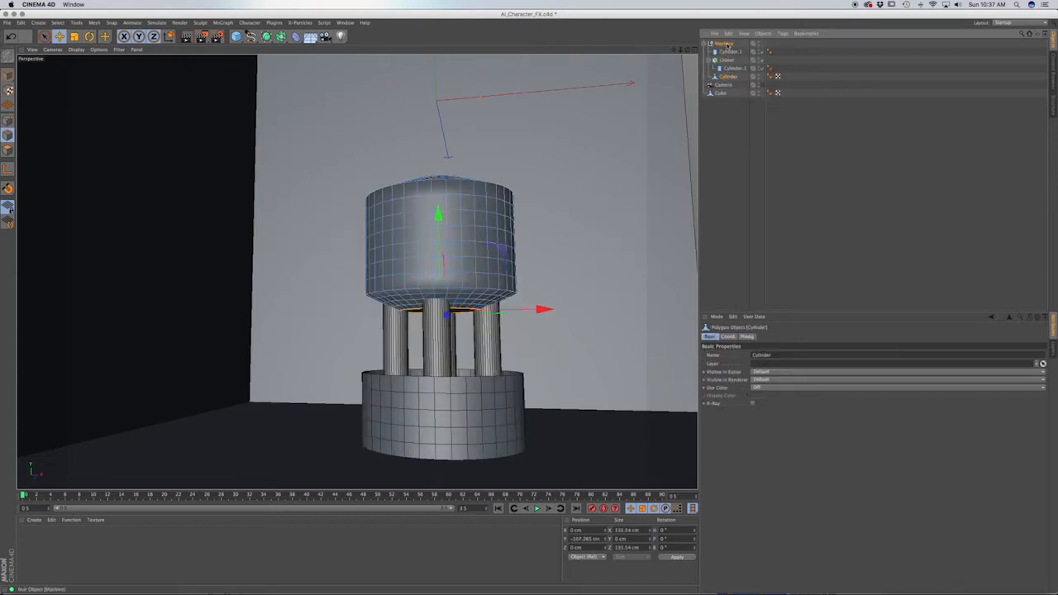
drag(438, 239, 440, 202)
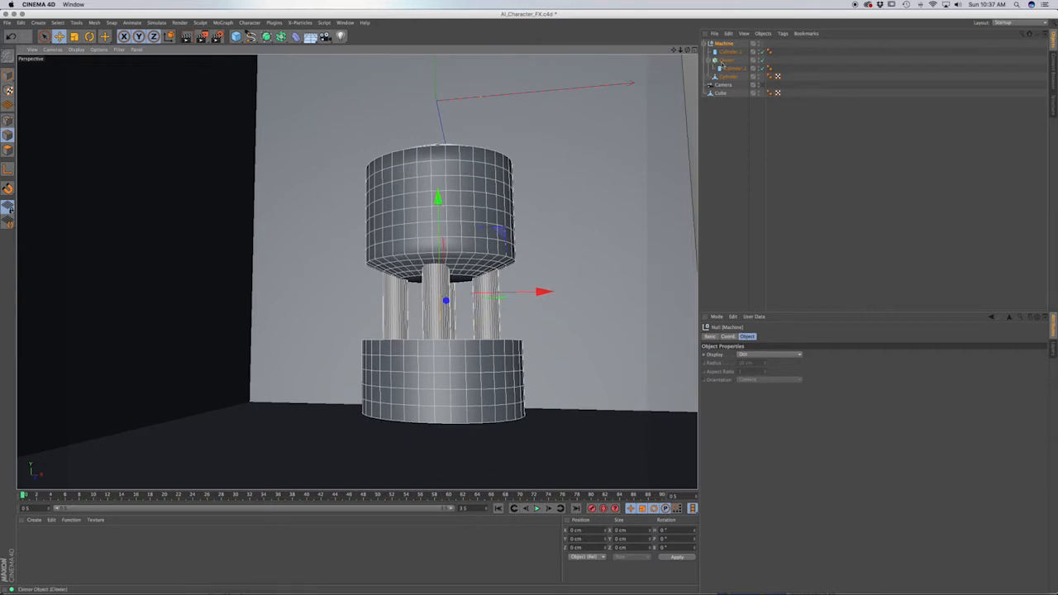
Convert the base cylinder in the Machine group into an editable polygon object and switch to edge editing
click(730, 52)
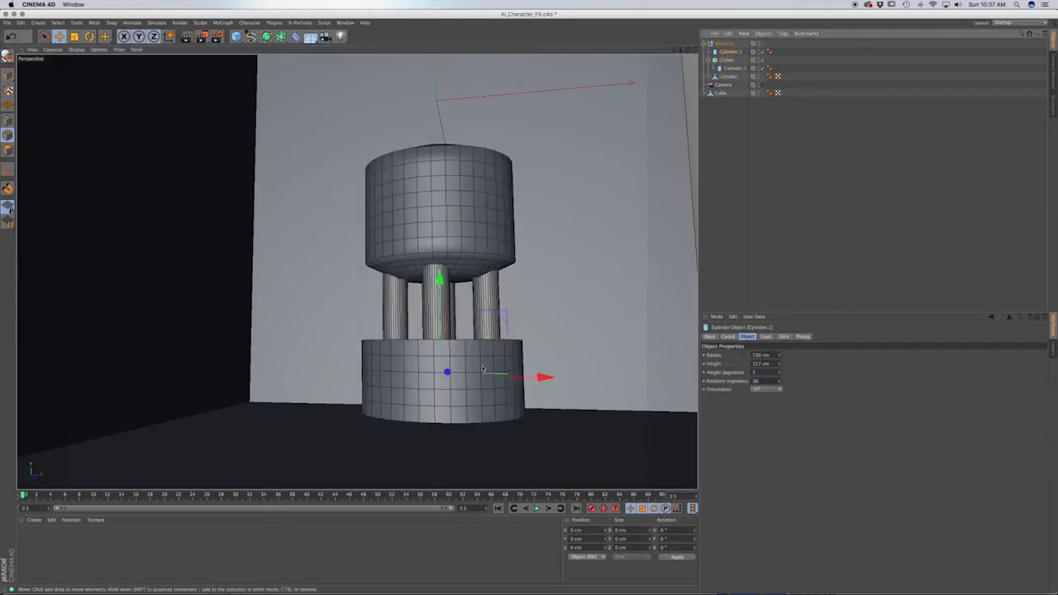
click(474, 366)
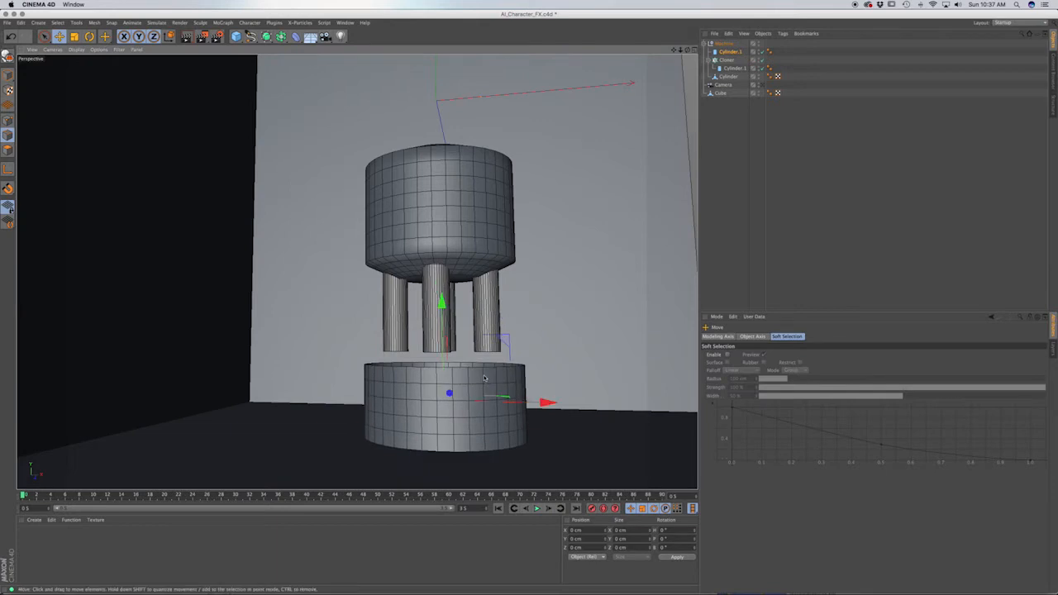
alt+drag(475, 350, 488, 380)
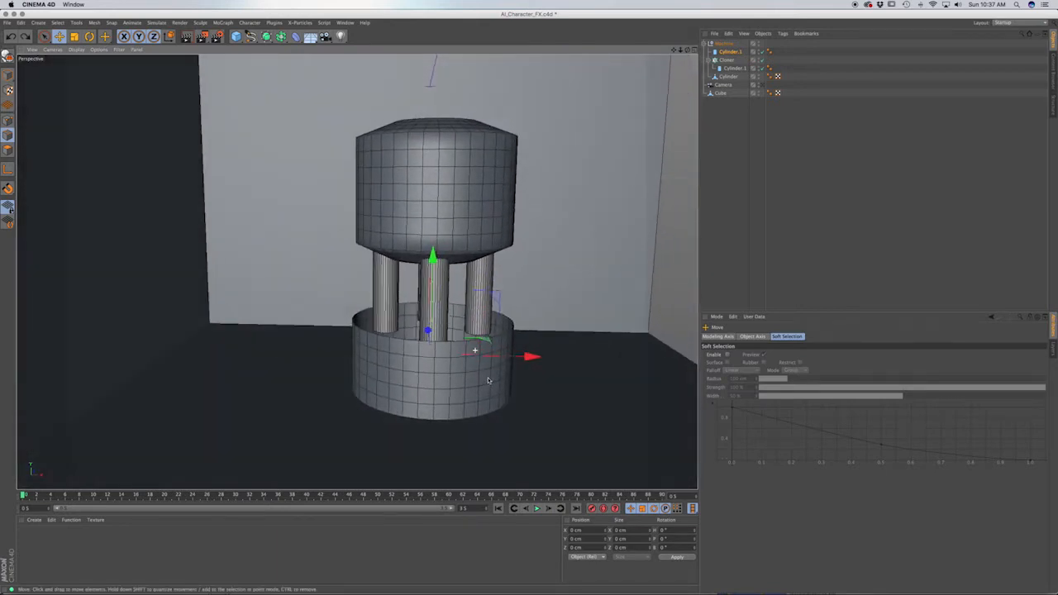
click(7, 74)
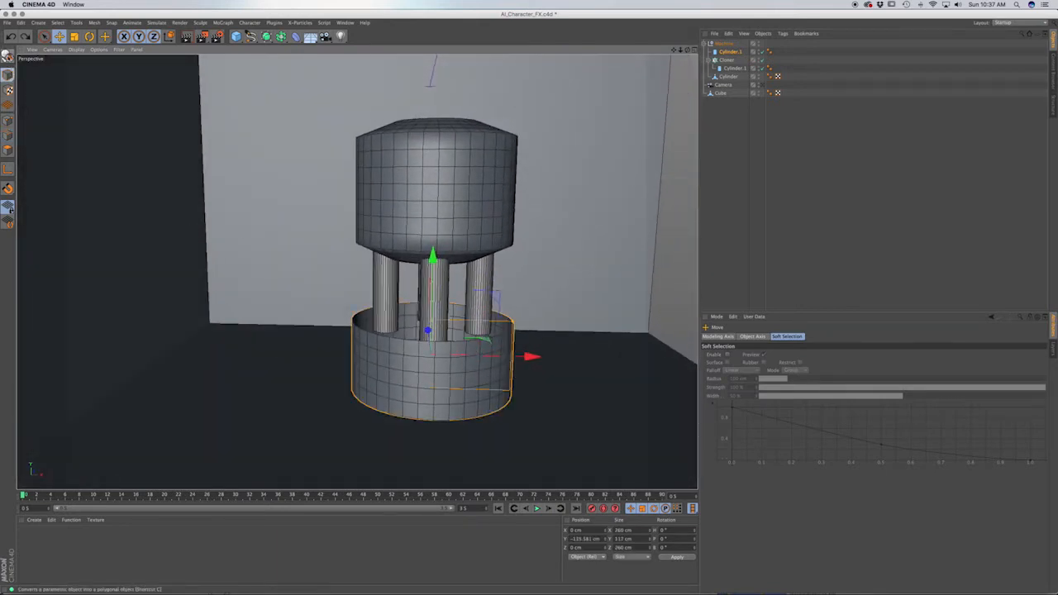
click(8, 55)
click(8, 138)
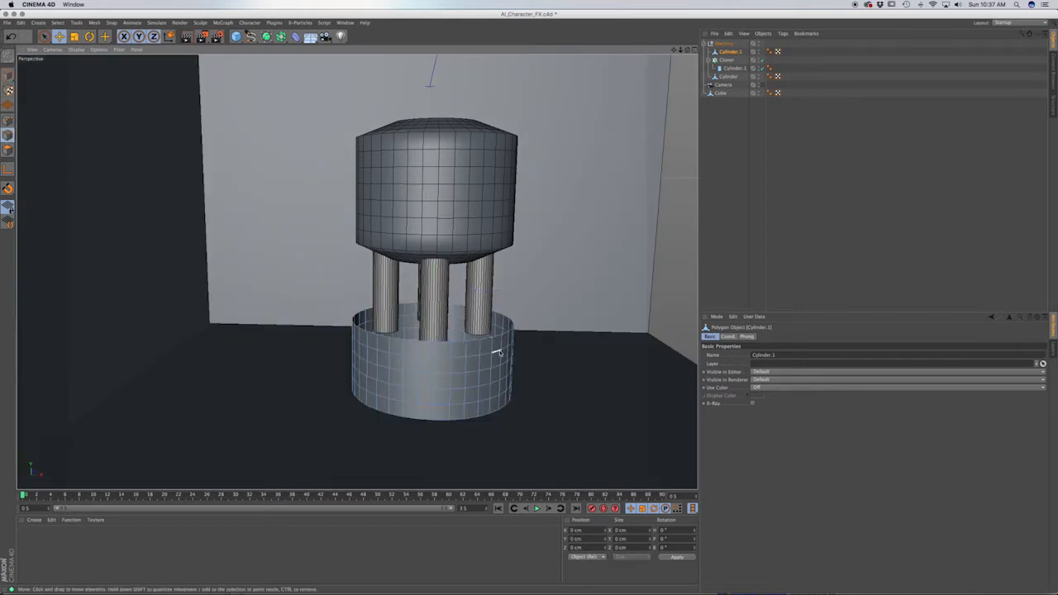
Loop-select the base's top edge and extrude it upward by about 19 cm
key(u)
key(l)
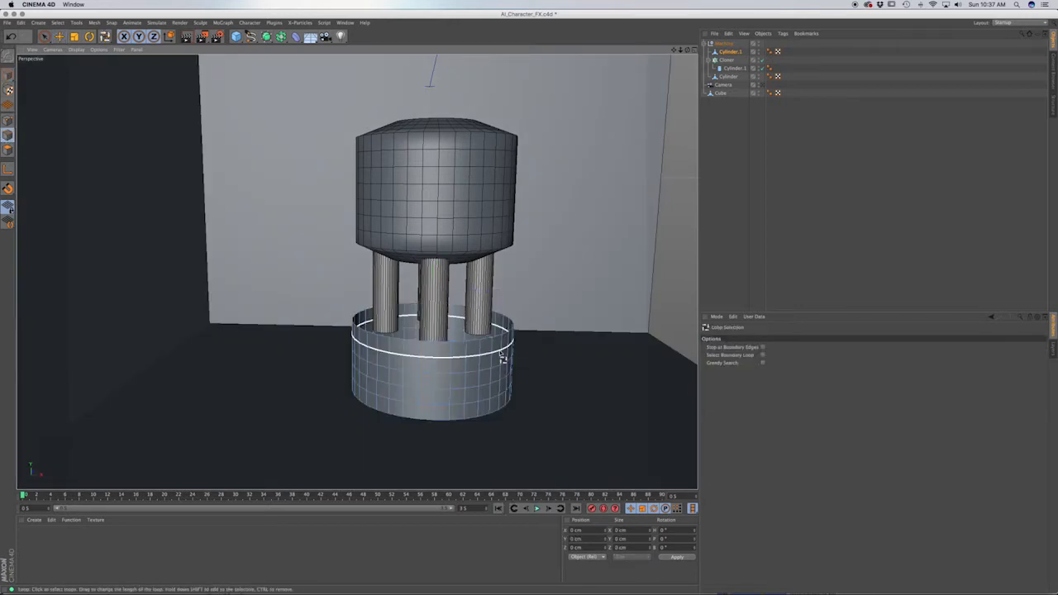
click(498, 342)
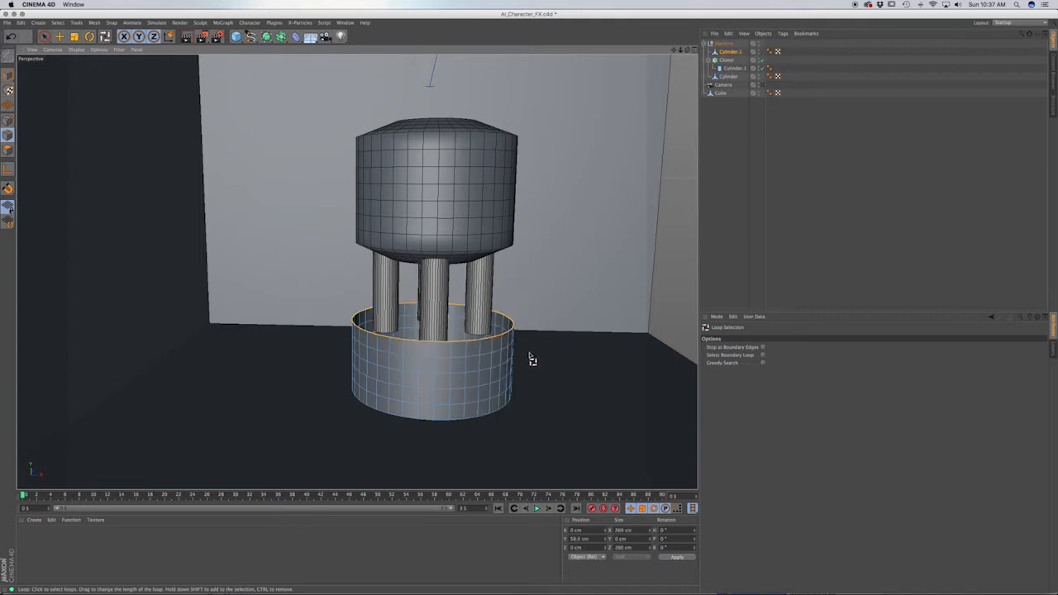
key(d)
drag(569, 361, 591, 361)
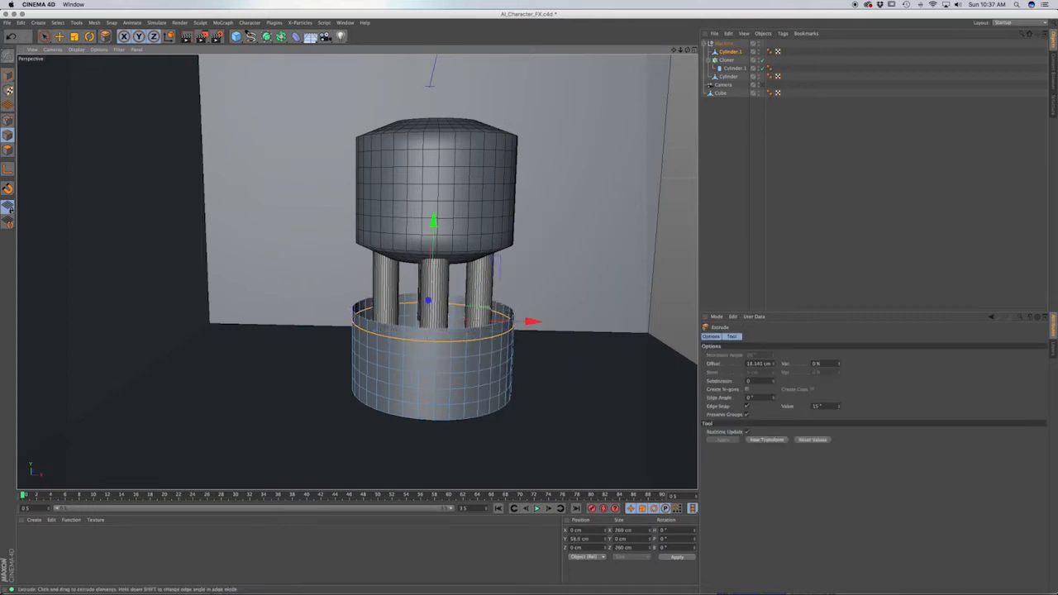
Scale the base's top edge loop inward to about 84.5 cm across and raise it slightly to form a sloped top
key(t)
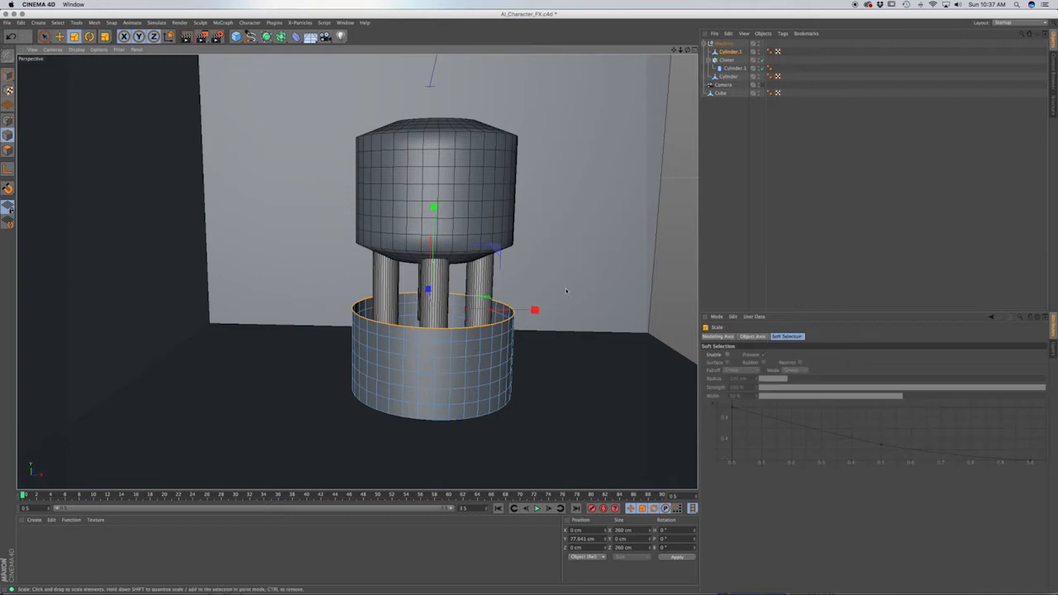
drag(555, 325, 288, 293)
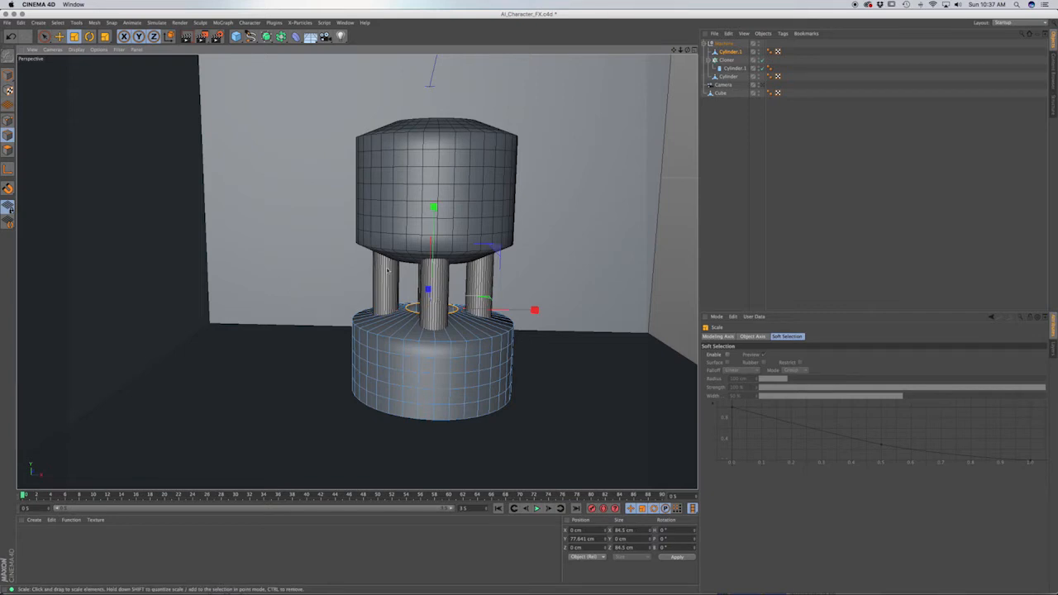
key(e)
drag(433, 209, 434, 204)
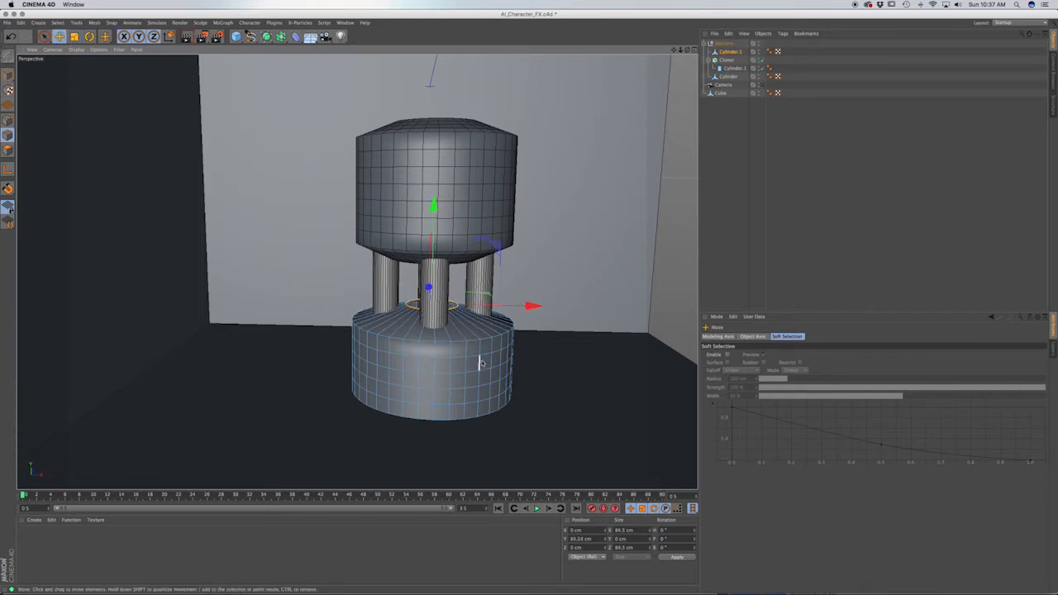
Close the opening at the centre of the base's sloped top with Close Polygon Hole
mouse_move(482, 364)
alt+mouse_down()
mouse_move(369, 361)
mouse_move(482, 362)
mouse_move(538, 378)
mouse_move(481, 361)
alt+mouse_up()
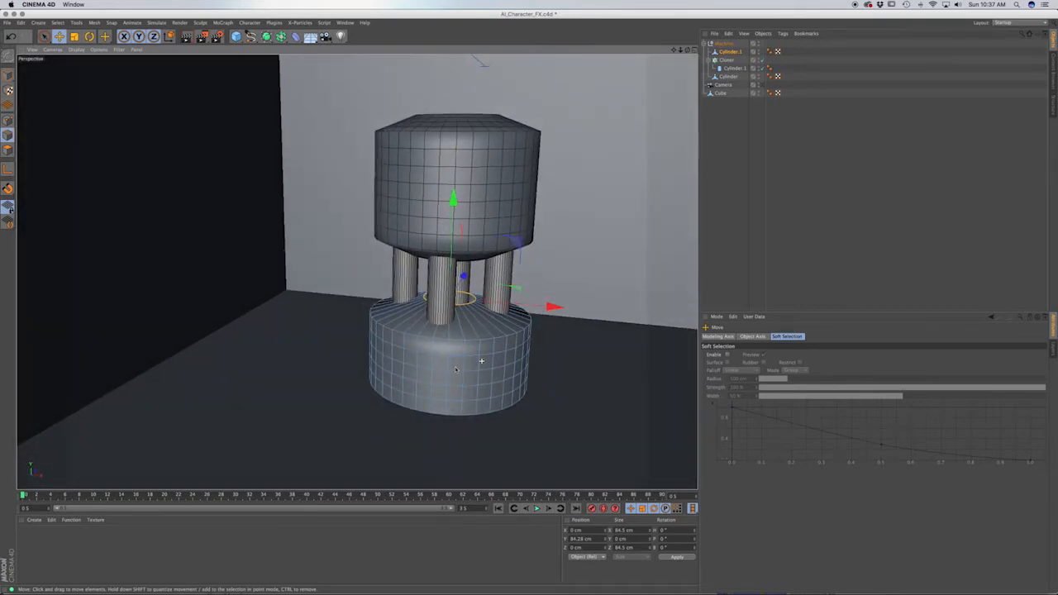
key(m)
key(d)
click(449, 296)
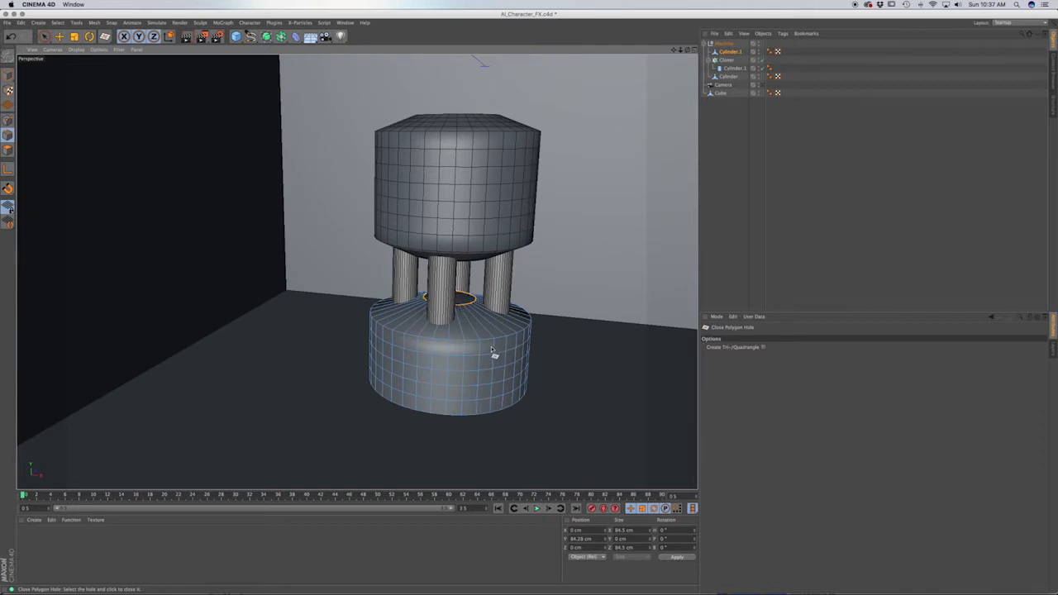
Loop-select the base's bottom edge, extrude it downward and narrow the new loop to about 238 cm across
alt+middle_drag(485, 376, 488, 376)
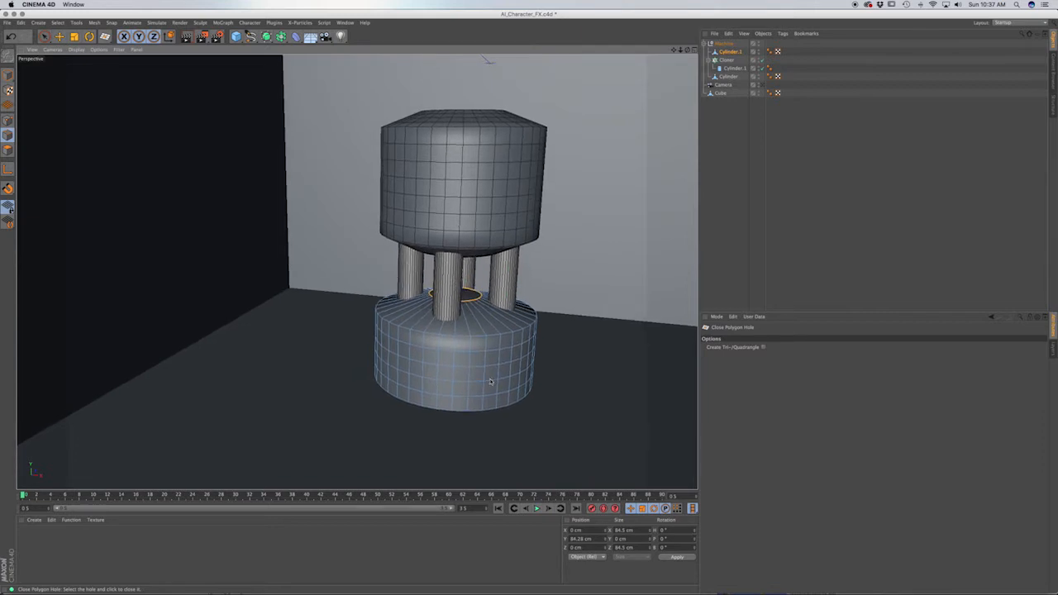
alt+drag(490, 380, 489, 379)
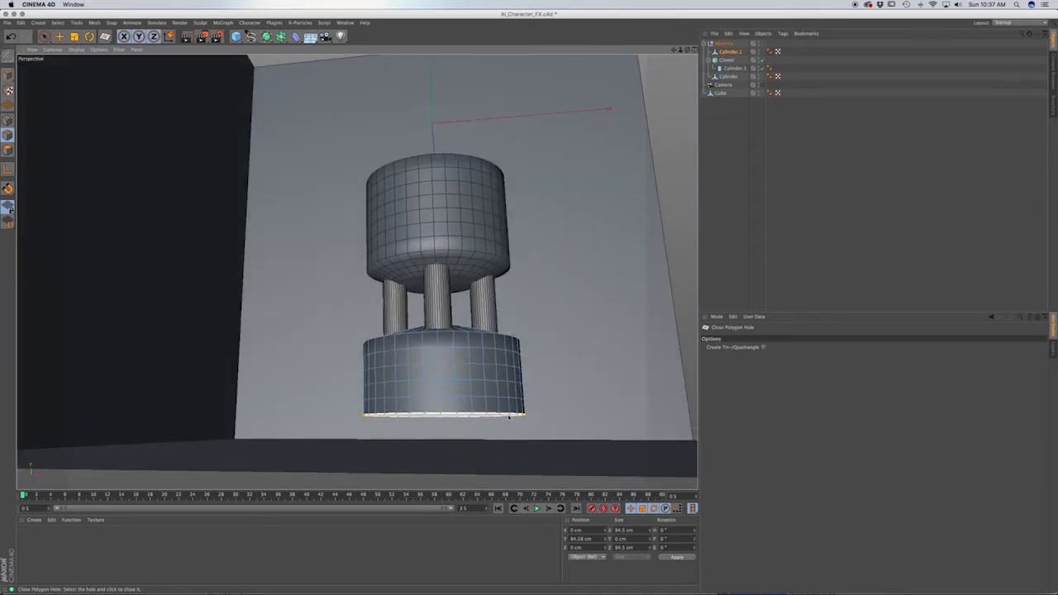
key(u)
key(l)
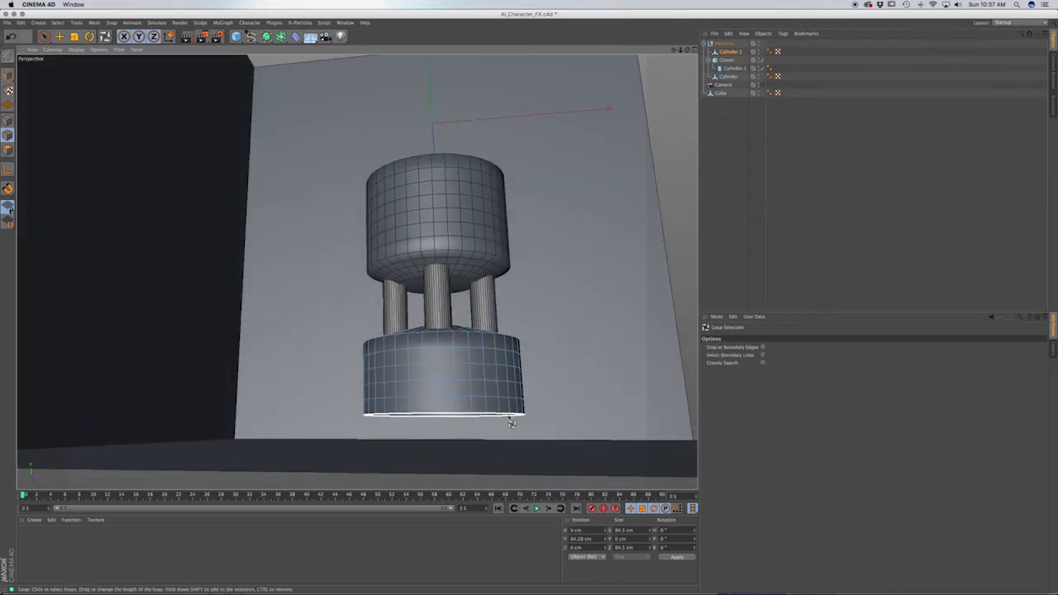
scroll(508, 418, up, 5)
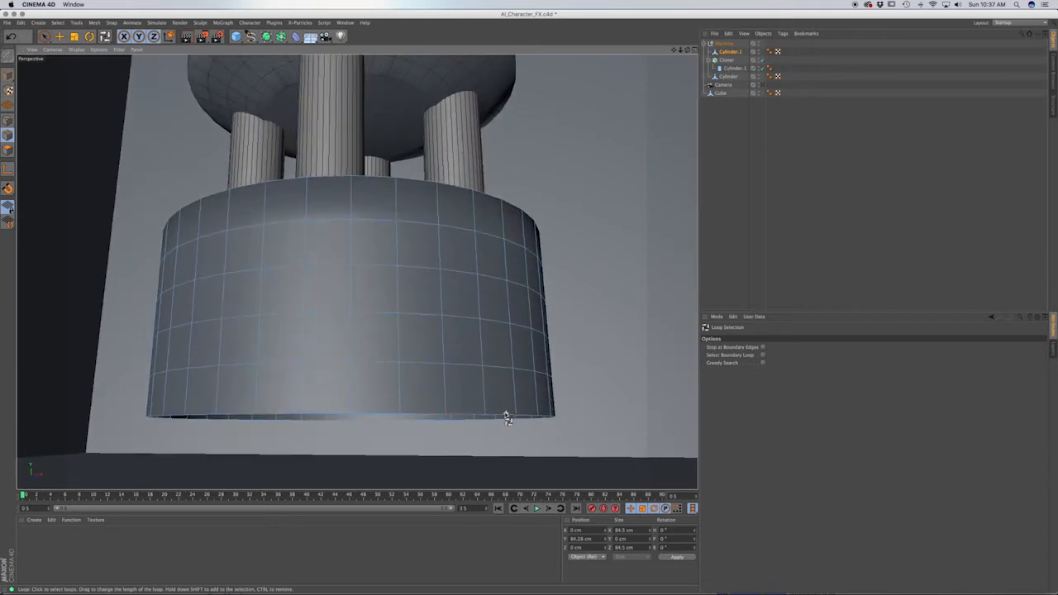
click(515, 427)
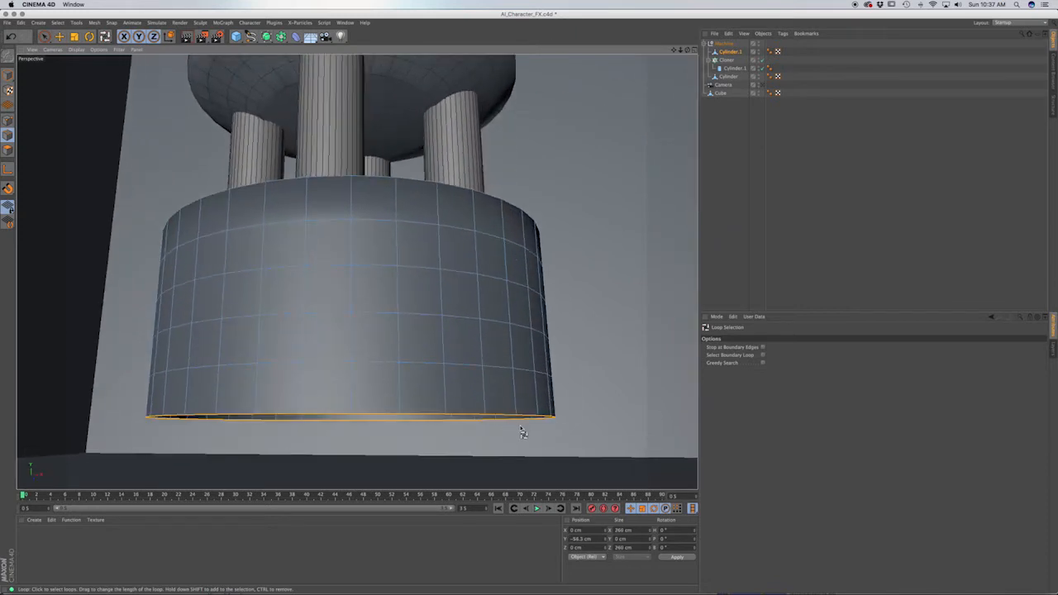
key(d)
drag(529, 430, 558, 442)
key(t)
Extrude the narrowed bottom loop again and lower it to form a short vertical neck under the base
key(d)
key(t)
key(e)
drag(350, 330, 354, 347)
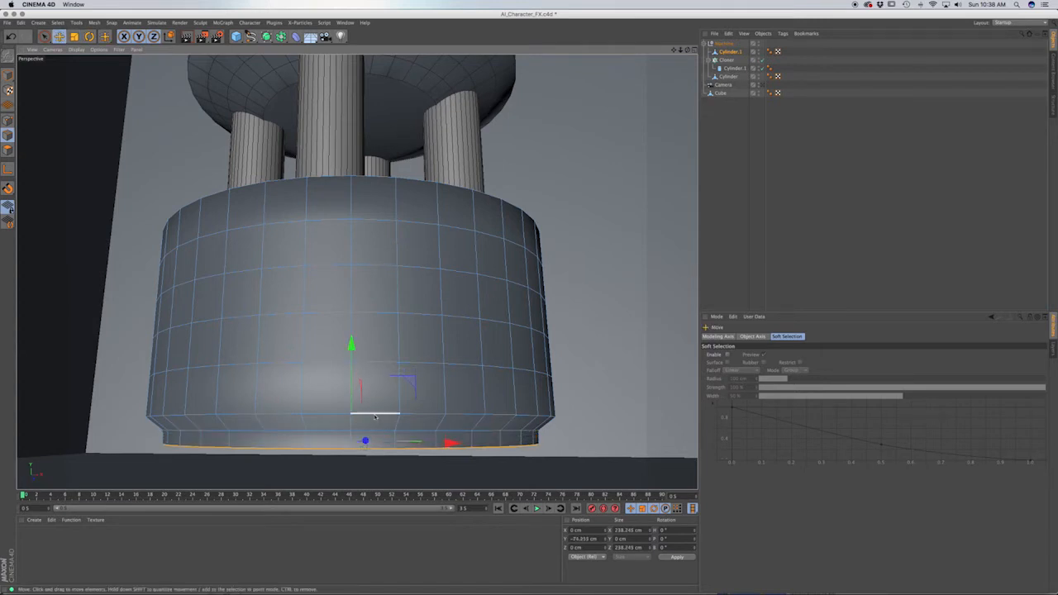
Extrude the neck's bottom edge loop down and outward by about 4.4 cm into a flare about 258 cm across
alt+middle_drag(374, 416, 375, 347)
alt+drag(378, 341, 376, 361)
key(d)
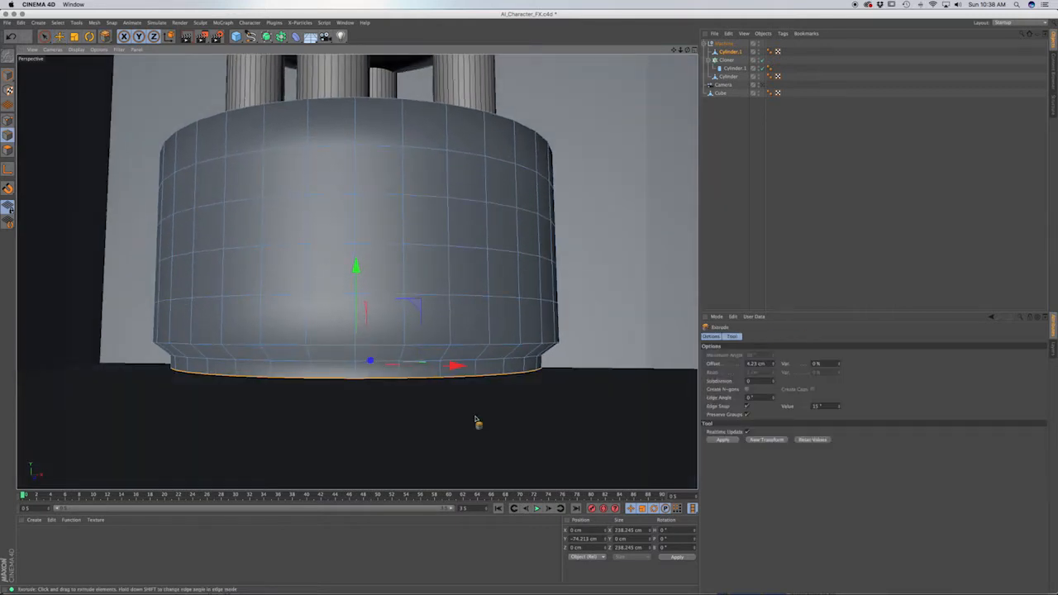
drag(486, 406, 546, 408)
key(t)
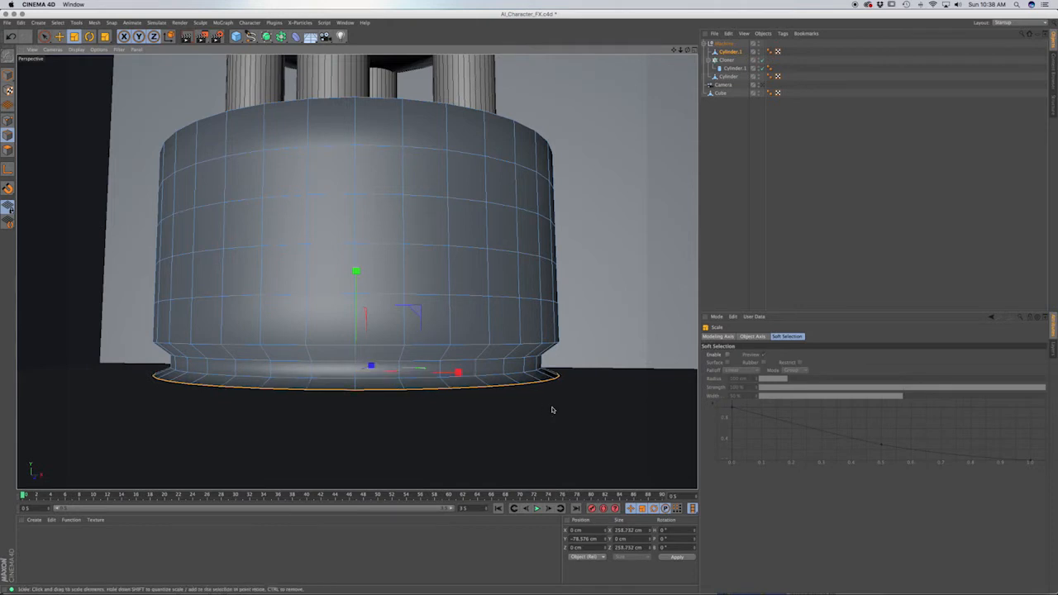
Extrude the flare outward by about 76 cm, scale its rim to about 395 cm, and extrude the rim another 6 cm
key(d)
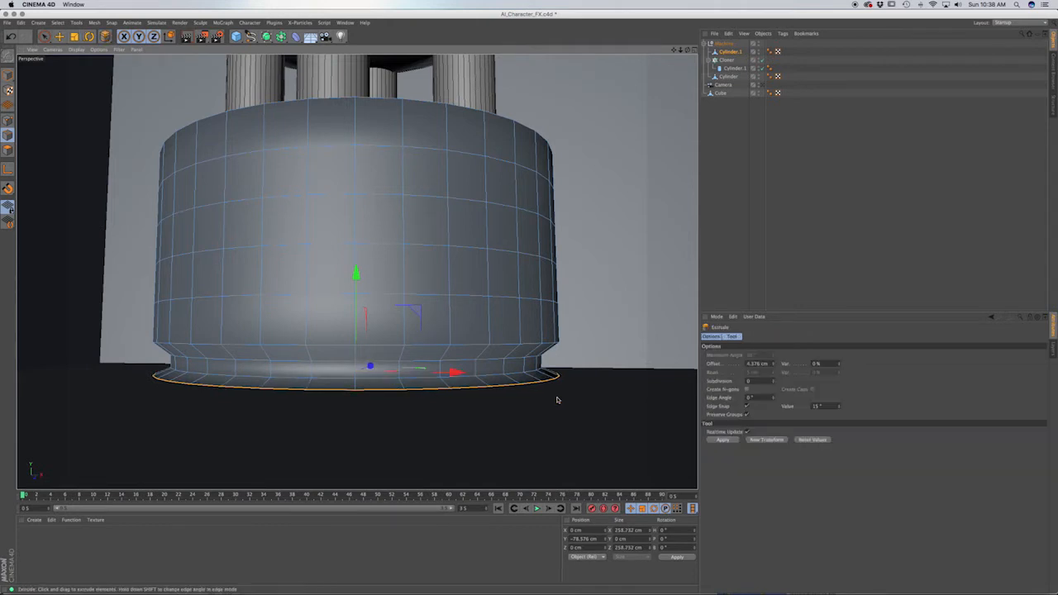
drag(557, 396, 663, 397)
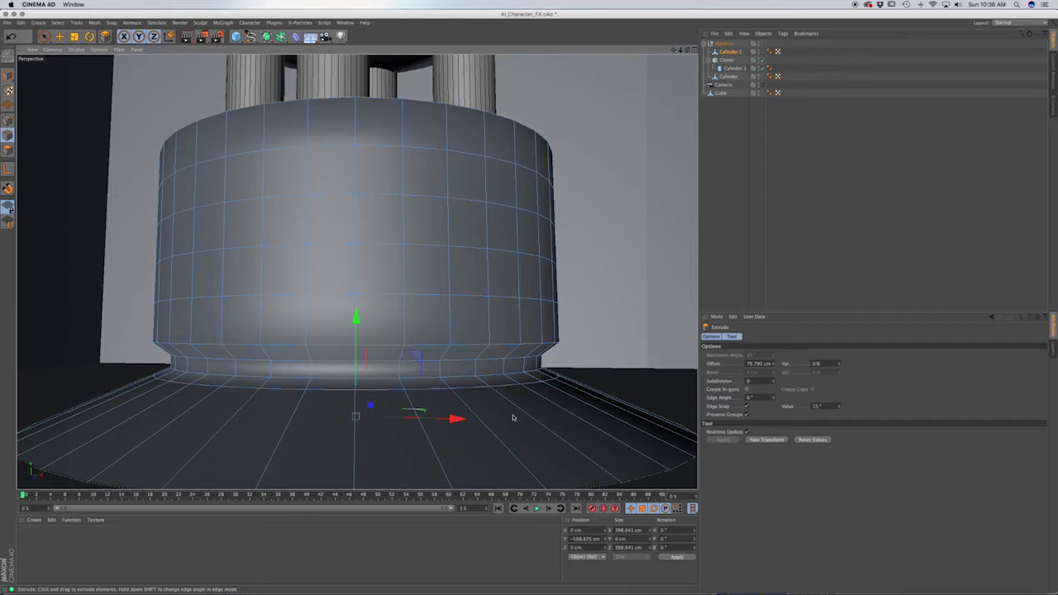
alt+drag(512, 417, 492, 365)
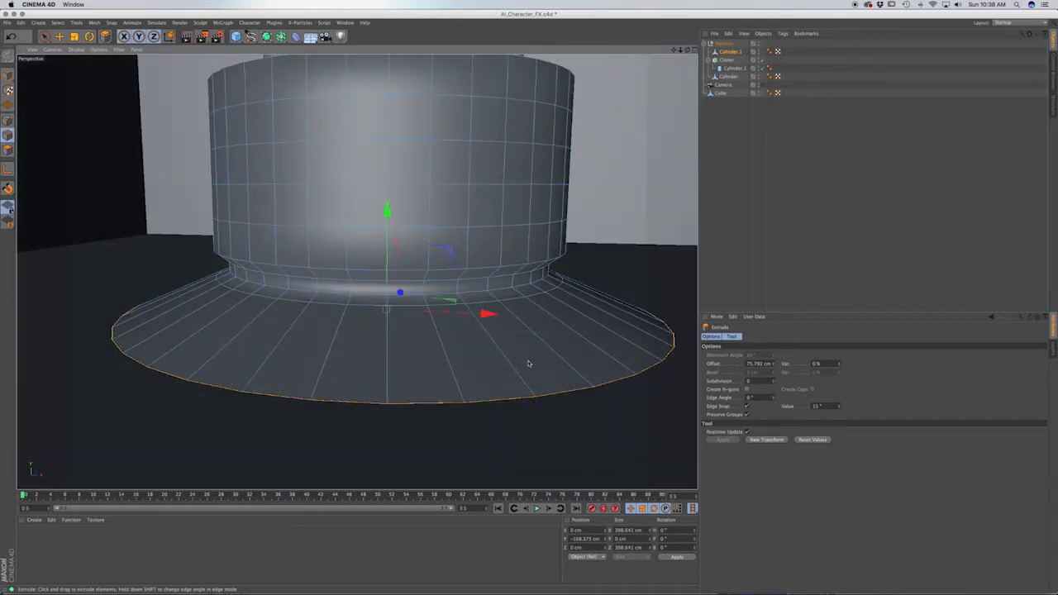
key(t)
drag(562, 355, 561, 354)
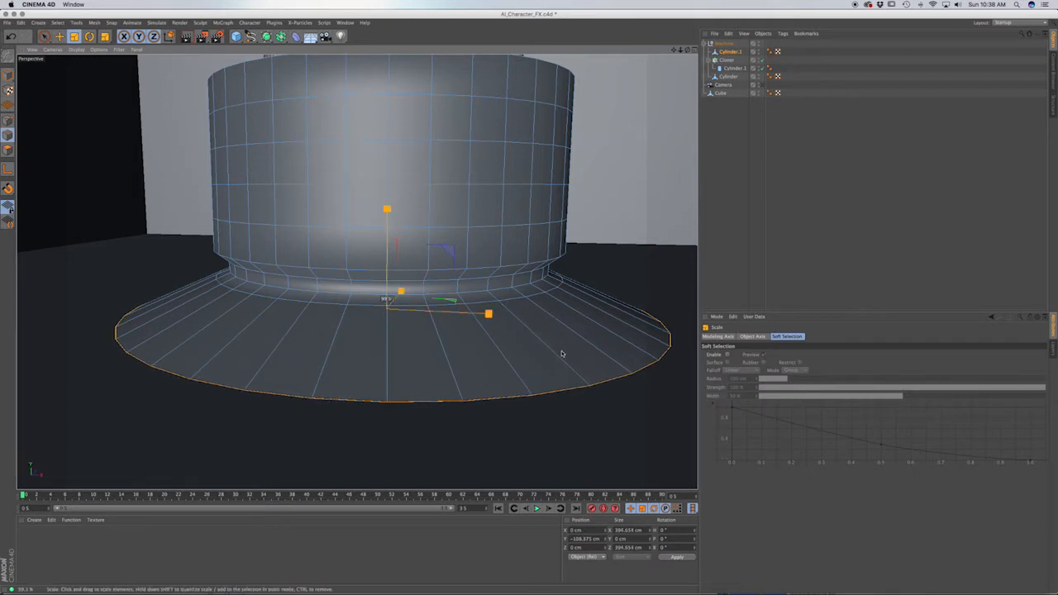
key(d)
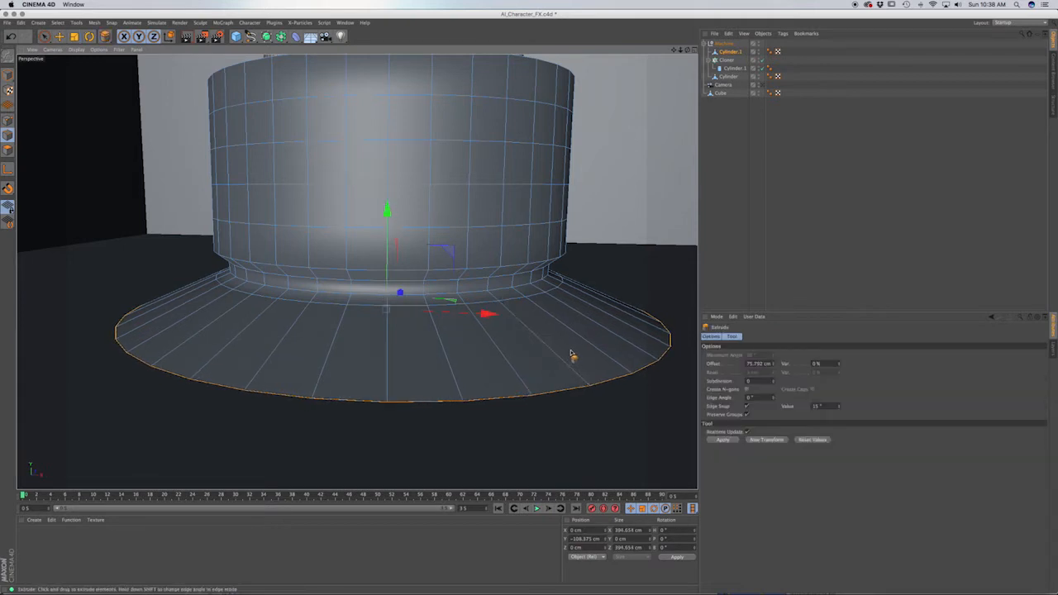
drag(570, 355, 566, 355)
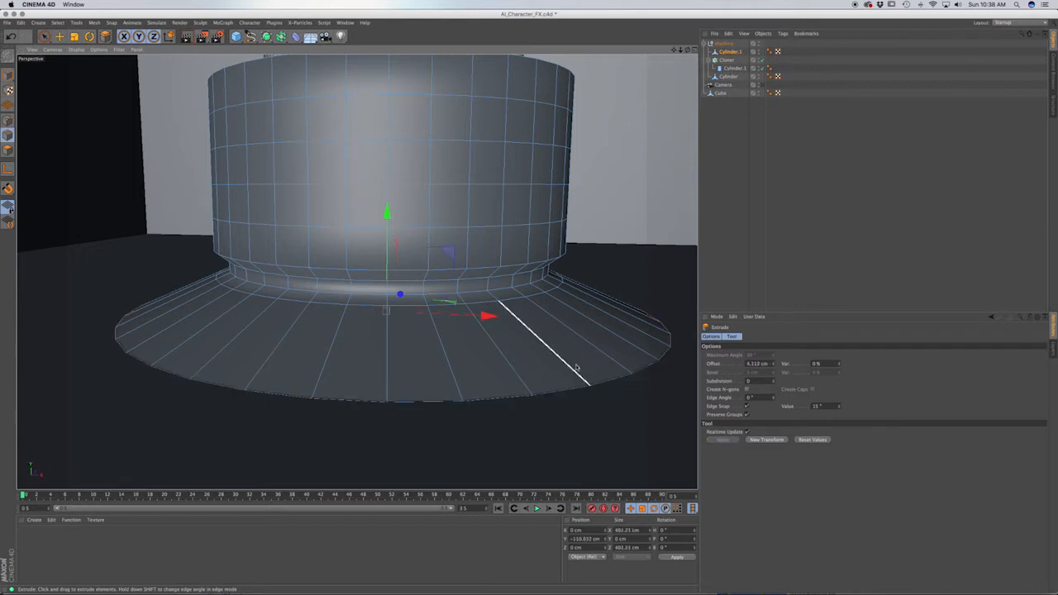
Raise the whole Machine group slightly so the flared skirt's rim clears the floor
click(723, 43)
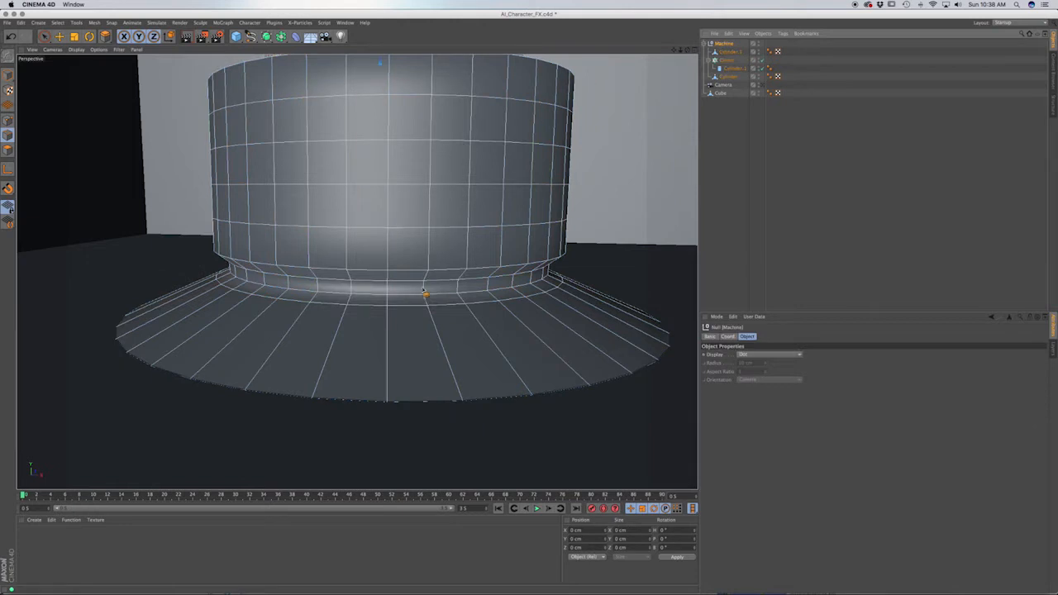
scroll(372, 211, down, 5)
alt+drag(394, 205, 413, 297)
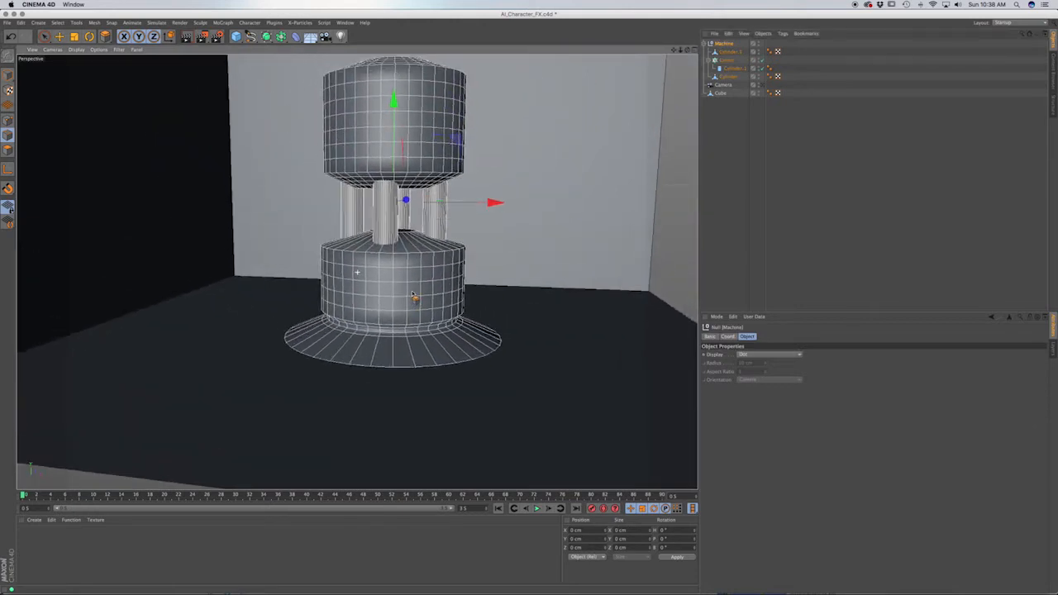
drag(394, 109, 395, 104)
scroll(489, 354, up, 5)
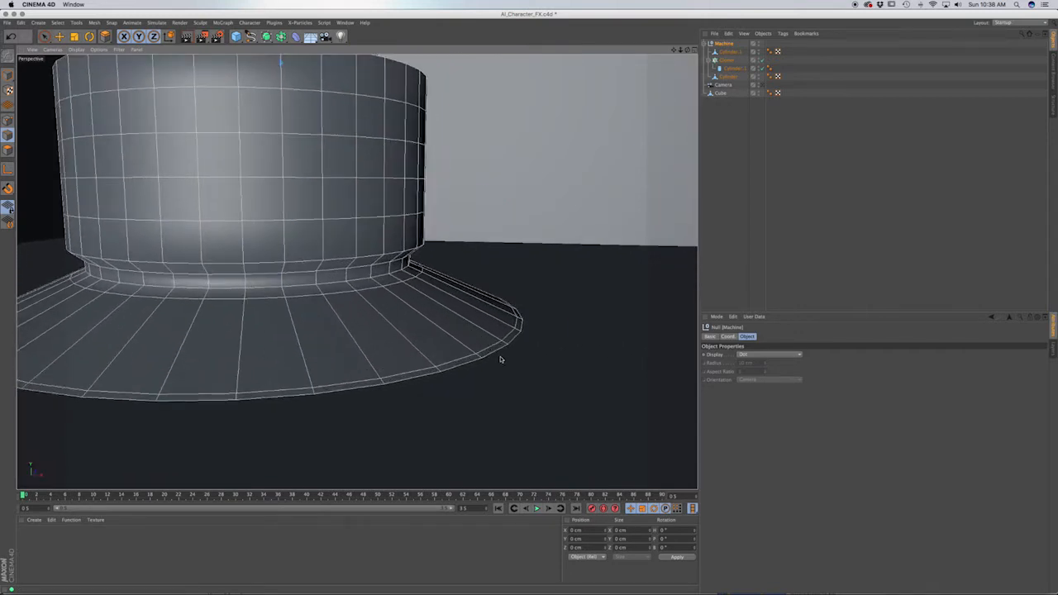
Reselect the base mesh, lower the skirt's outer rim loop slightly and scale it inward to about 397 cm across
key(d)
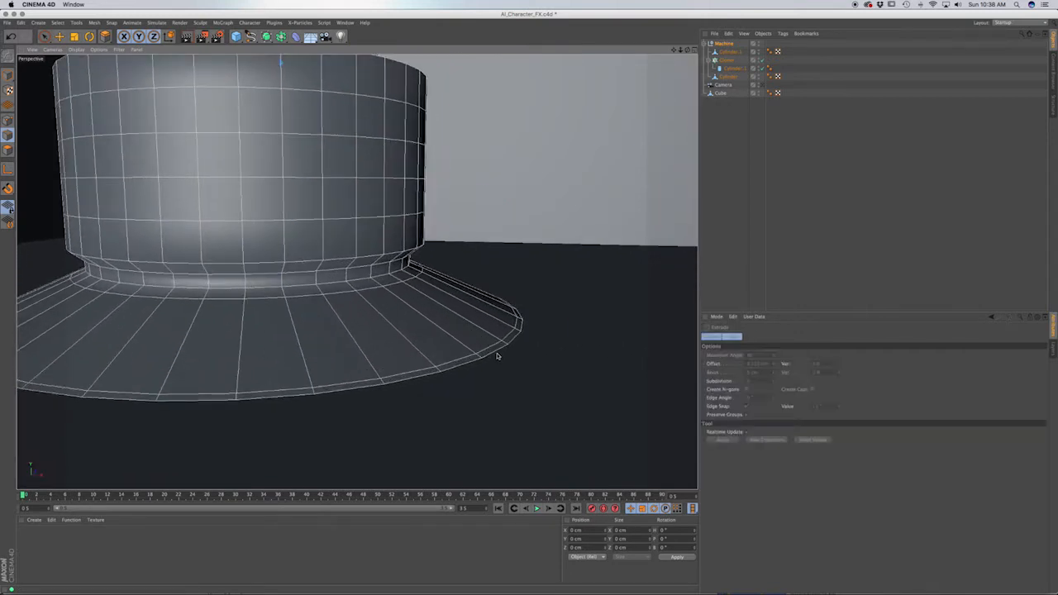
click(728, 76)
click(728, 52)
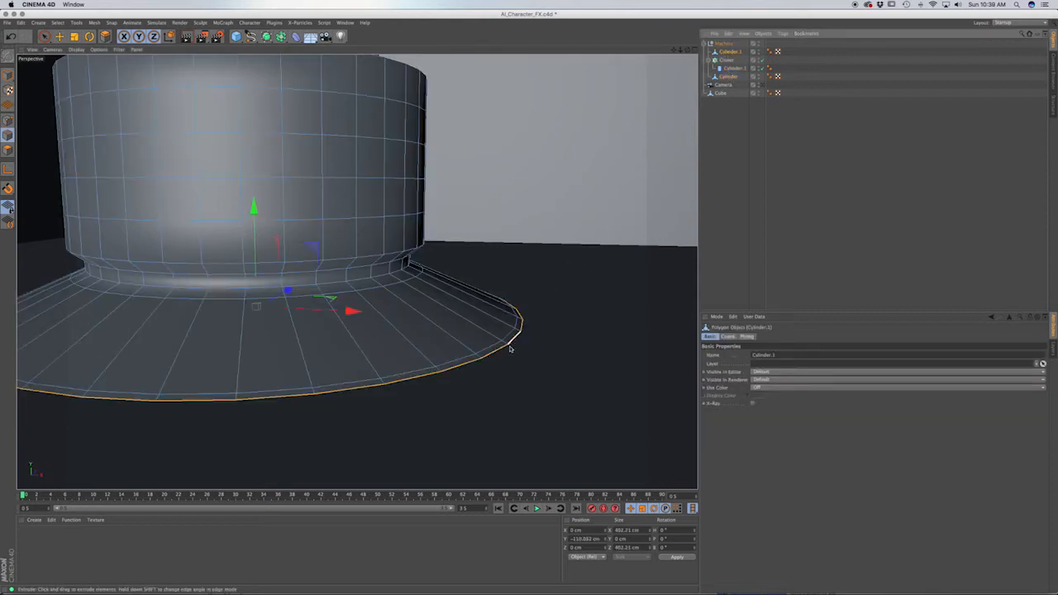
drag(254, 214, 253, 216)
key(t)
key(t)
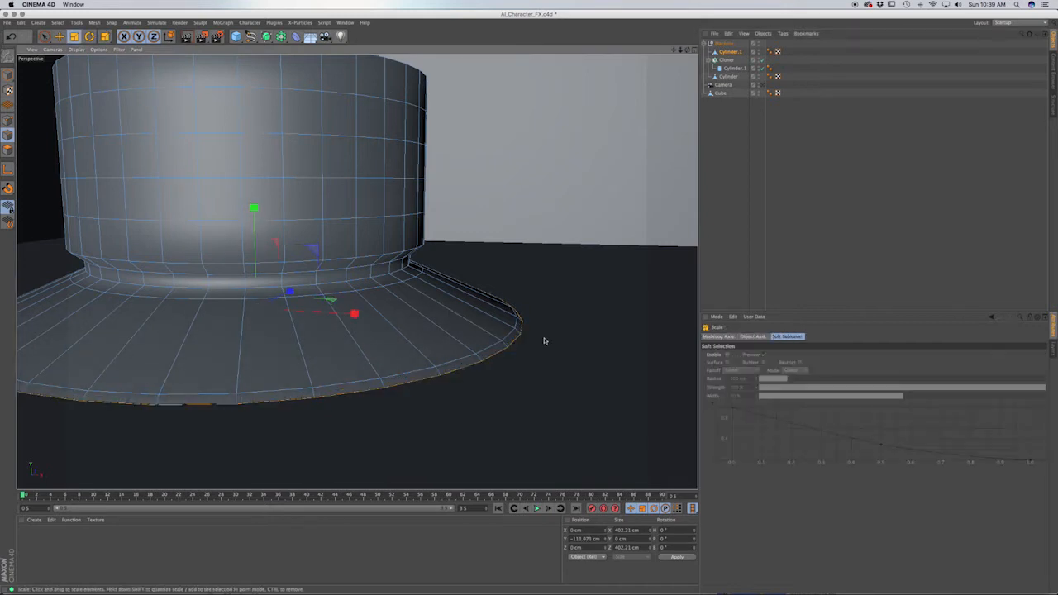
key(e)
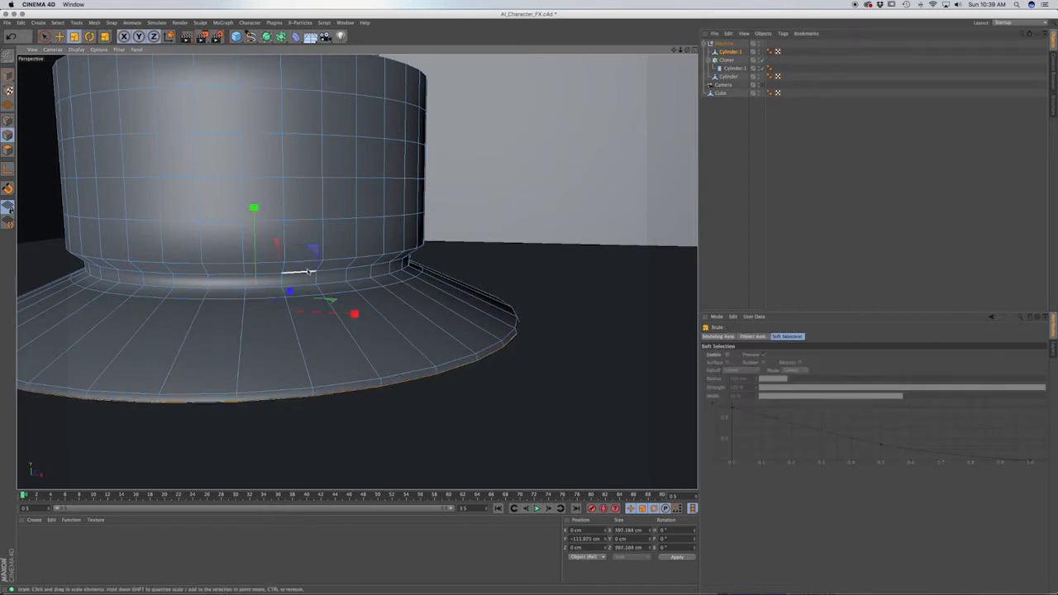
drag(253, 209, 253, 210)
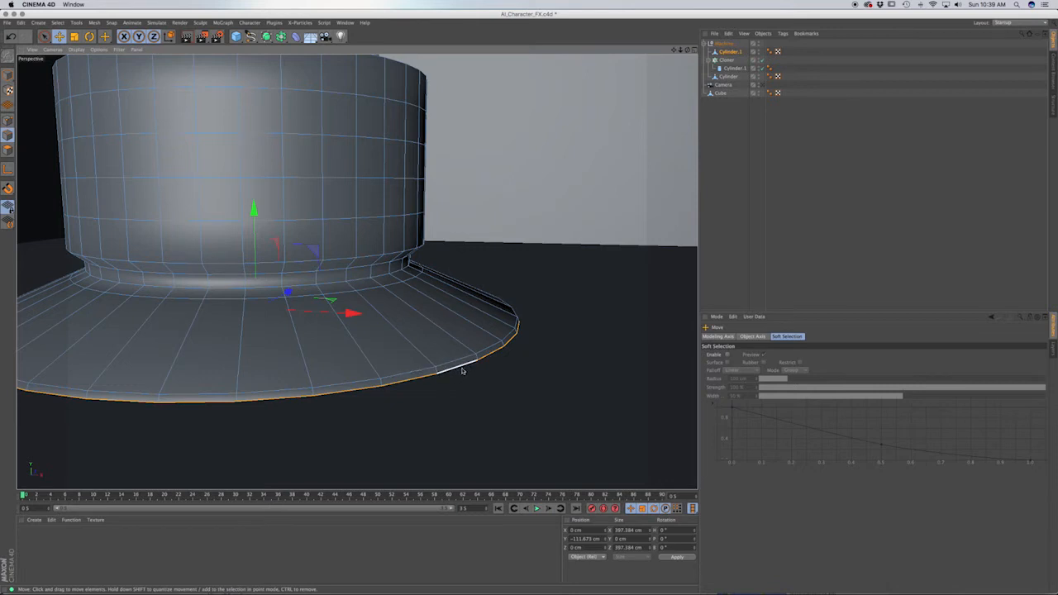
Select the polygon loop around the skirt's outer rim, extrude it outward by about 2.6 cm and lower it slightly
key(u)
key(l)
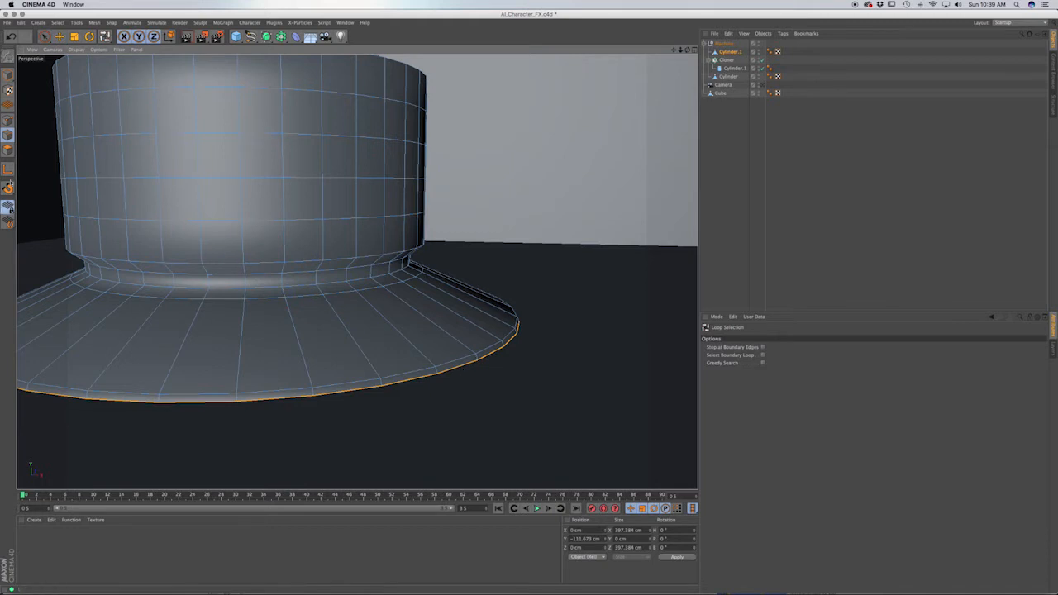
click(7, 150)
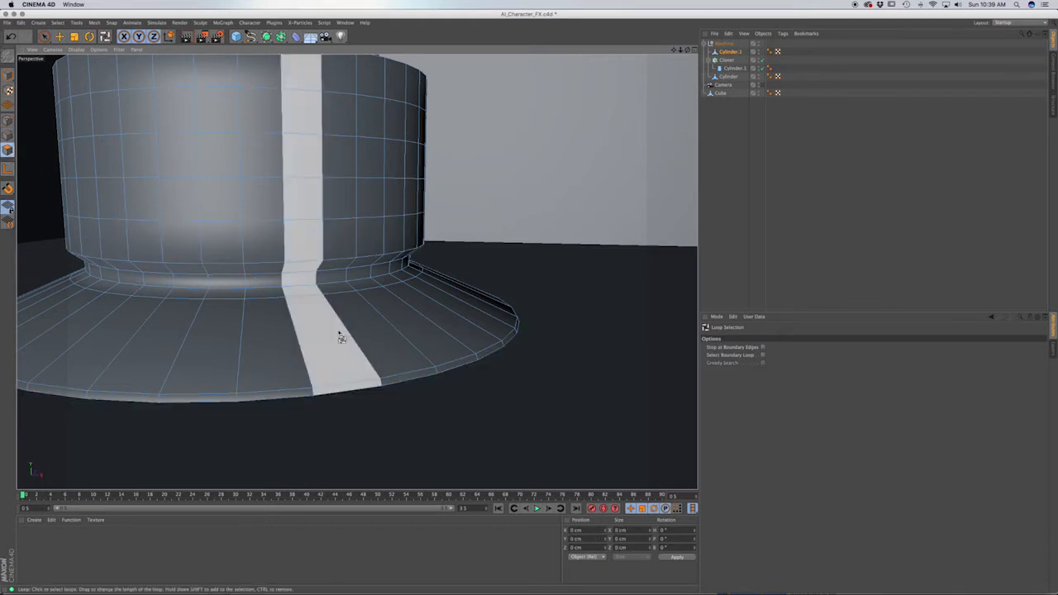
click(383, 387)
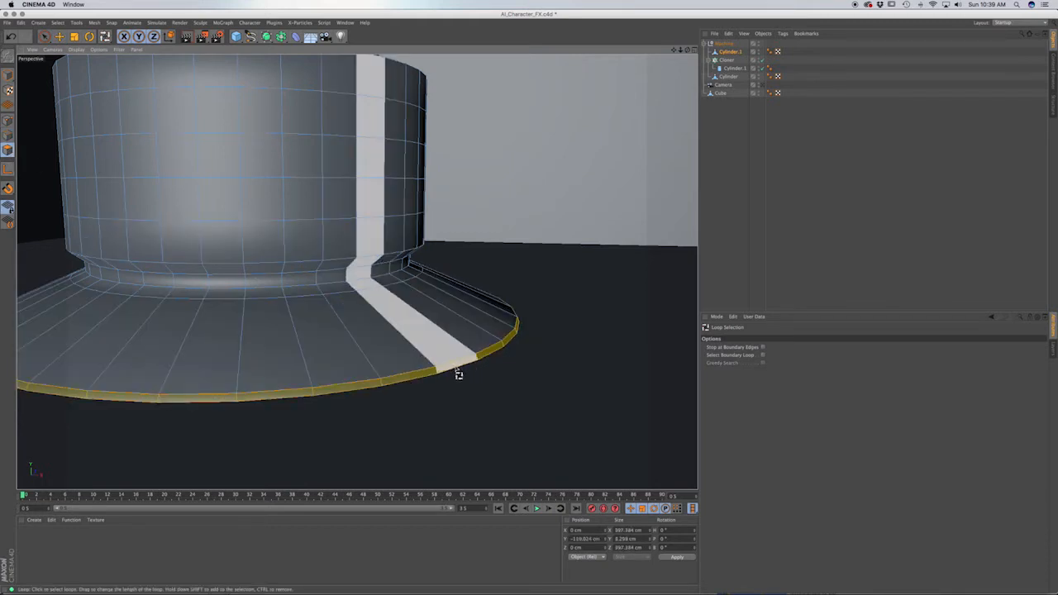
key(d)
drag(487, 376, 502, 376)
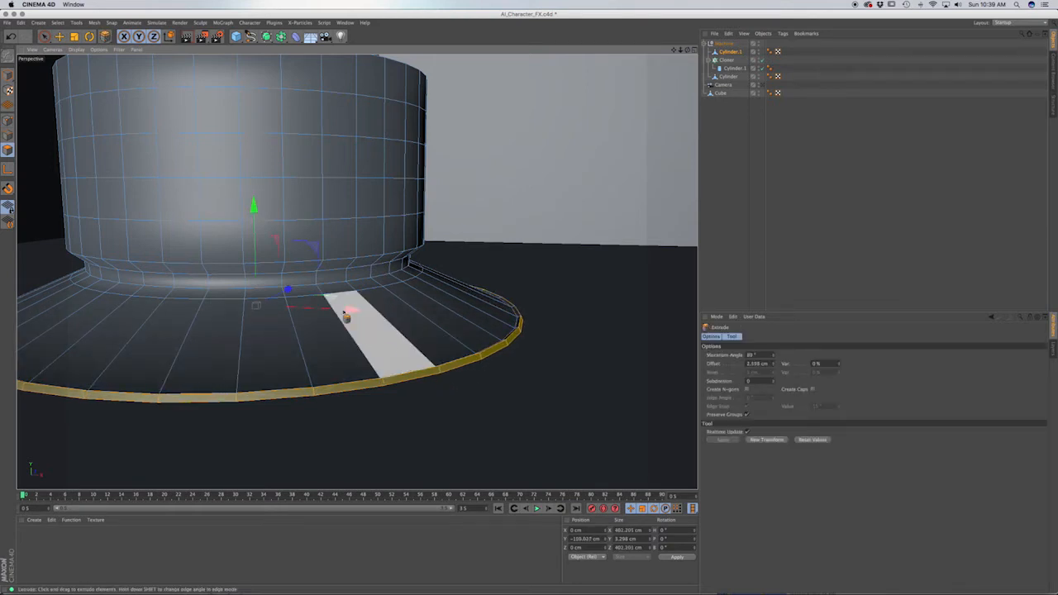
mouse_move(253, 206)
mouse_down()
mouse_move(254, 220)
mouse_move(253, 207)
mouse_up()
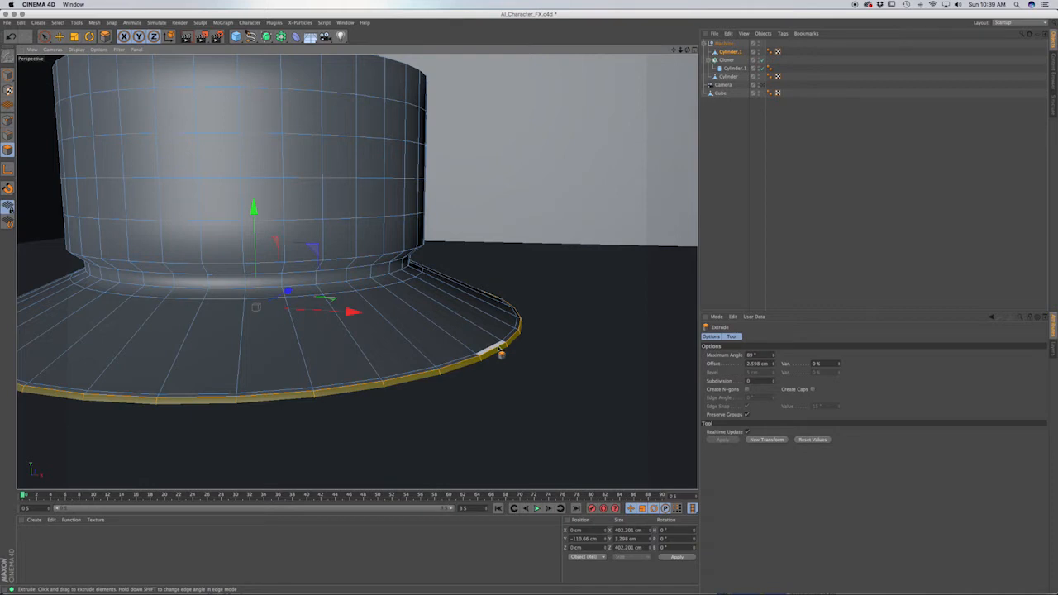
Select the narrow polygon loop along the top of the extruded rim and extrude it by about 1.87 cm
key(u)
key(l)
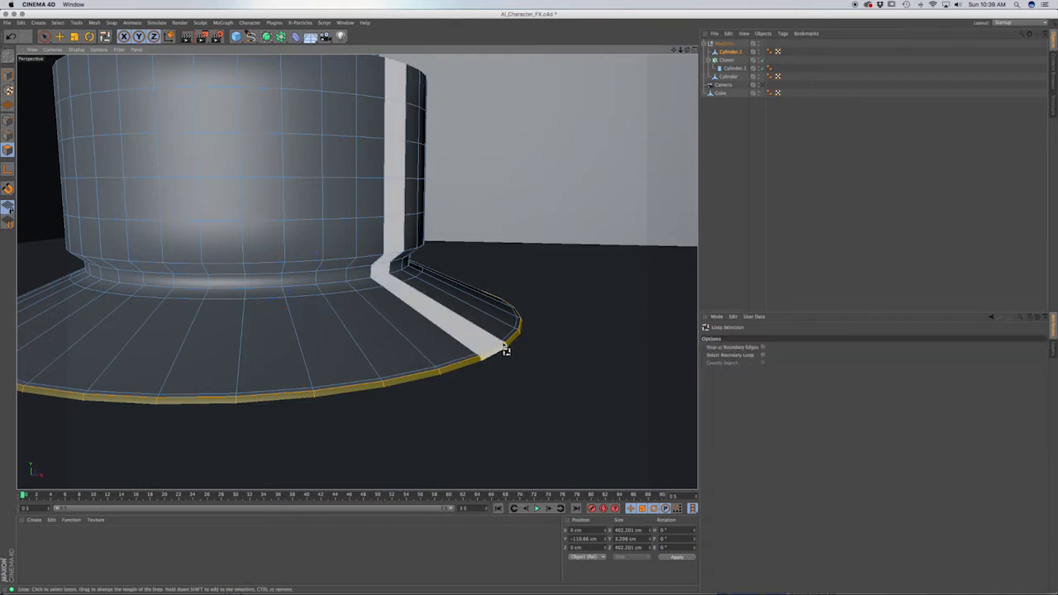
click(509, 360)
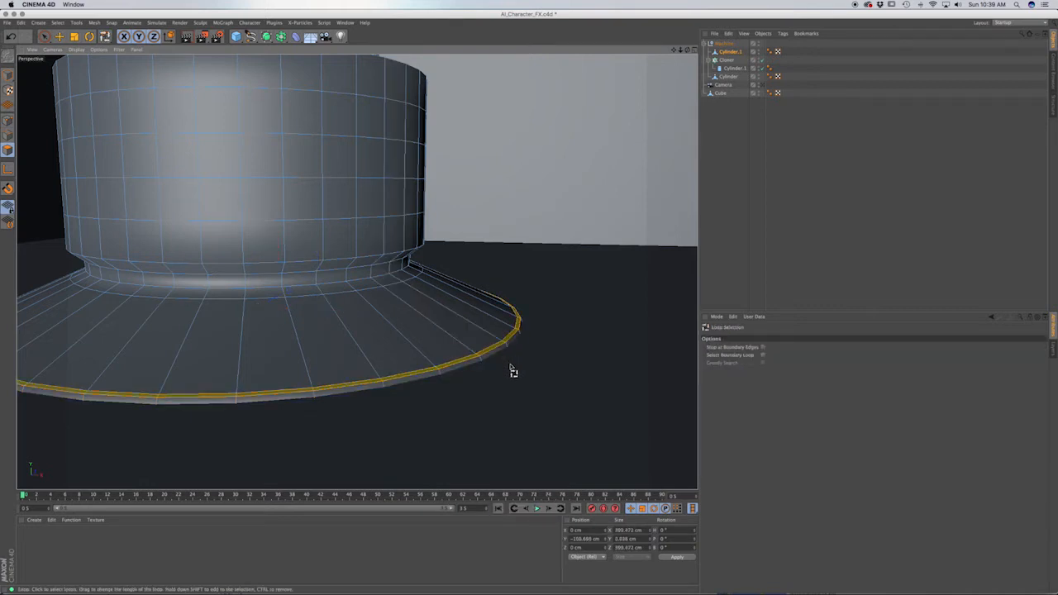
key(d)
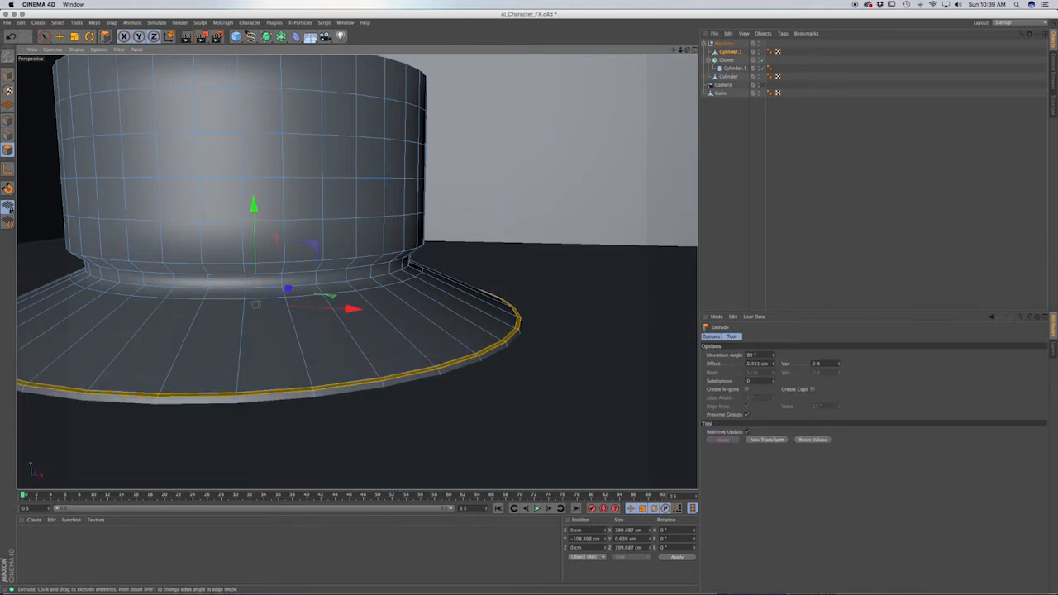
drag(510, 360, 513, 360)
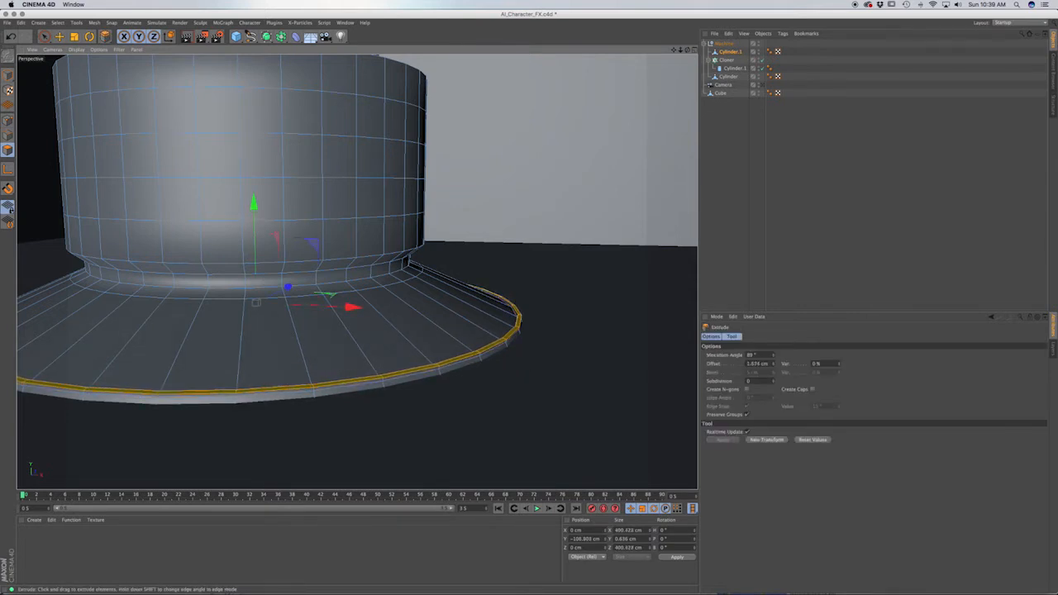
Scale the raised lip on the skirt's rim inward to about 397.6 cm across
scroll(513, 333, up, 5)
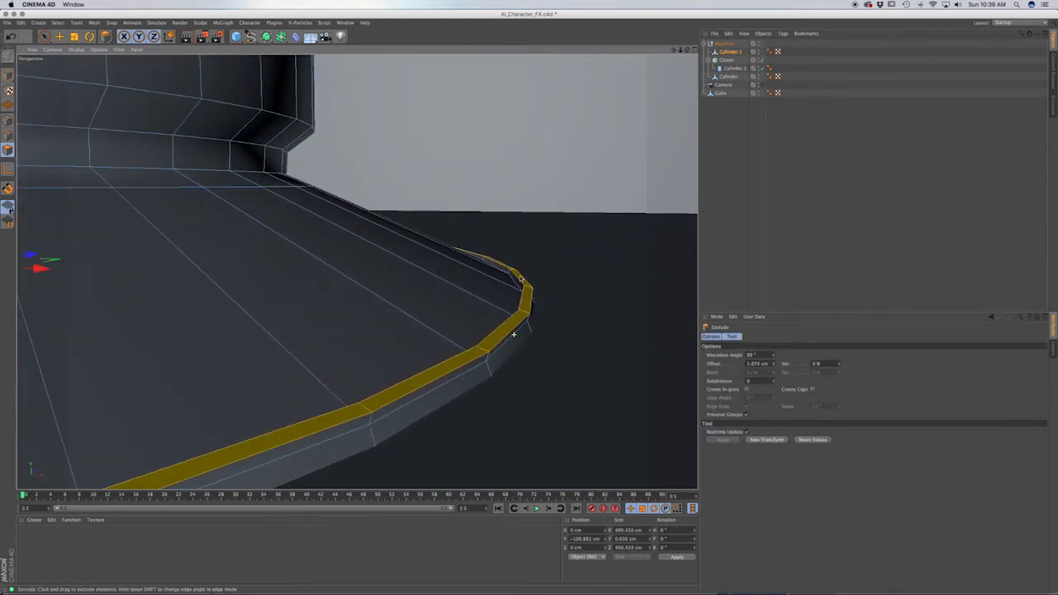
alt+drag(512, 314, 527, 312)
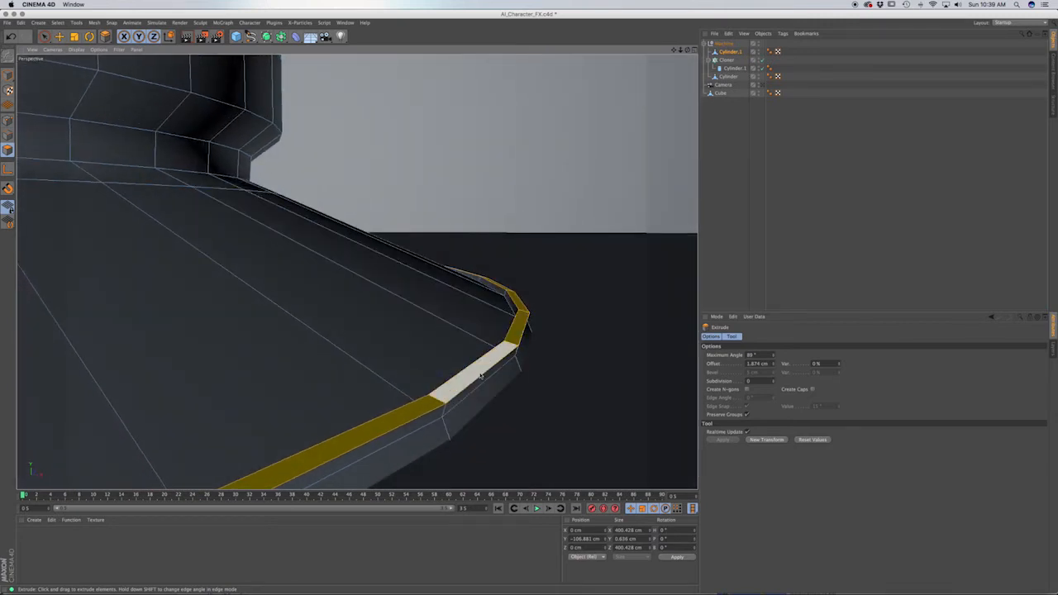
scroll(480, 376, down, 10)
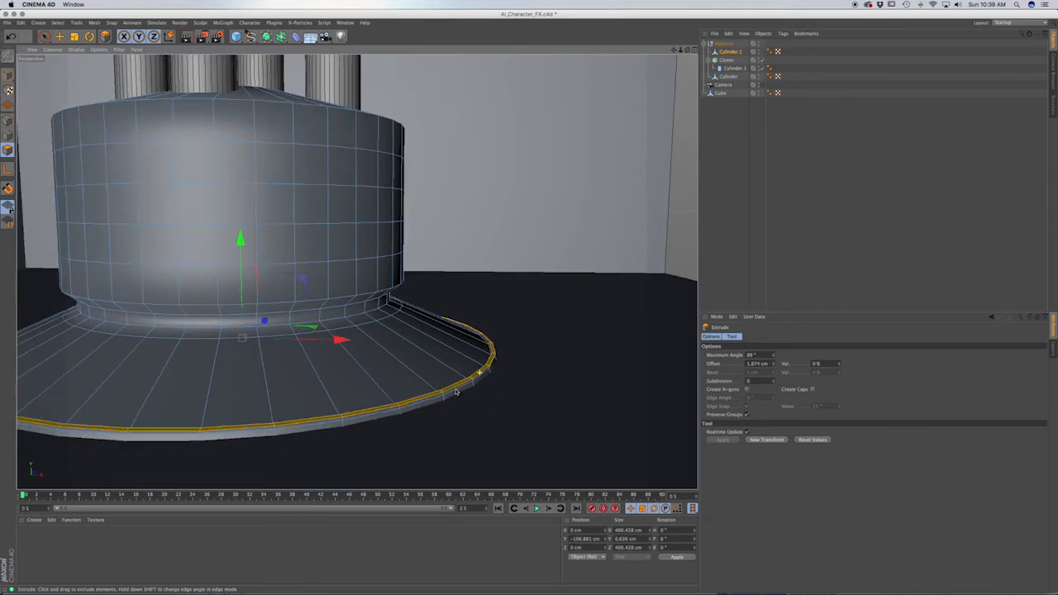
scroll(479, 374, up, 10)
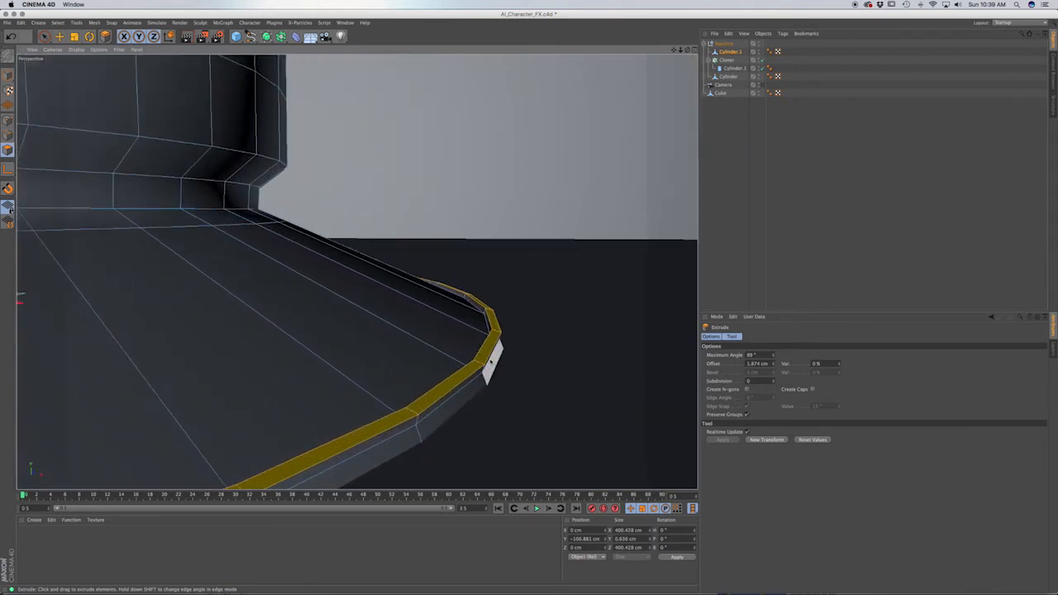
key(t)
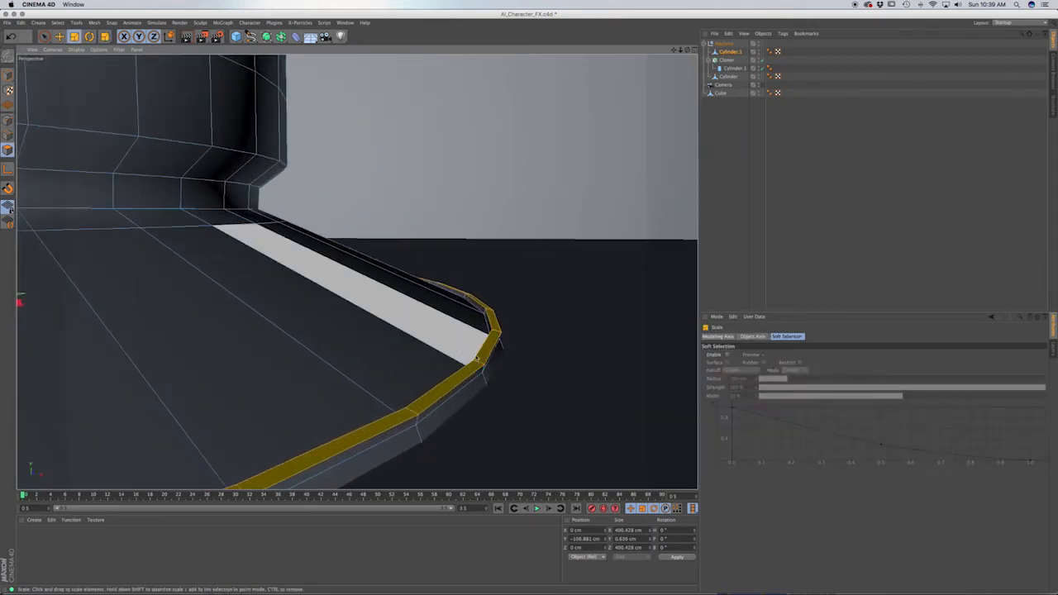
scroll(461, 352, down, 6)
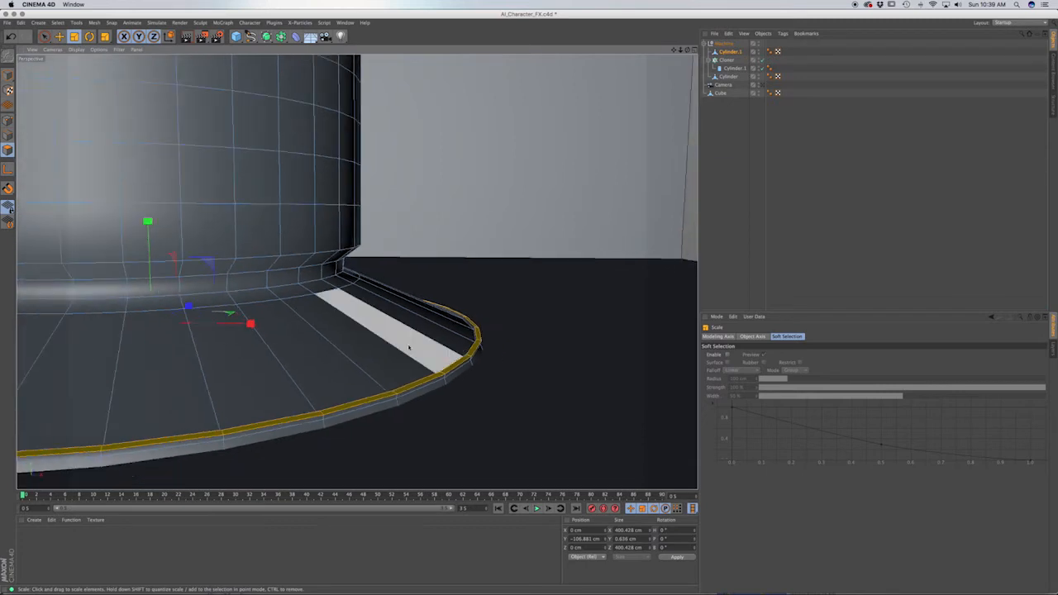
drag(408, 347, 406, 347)
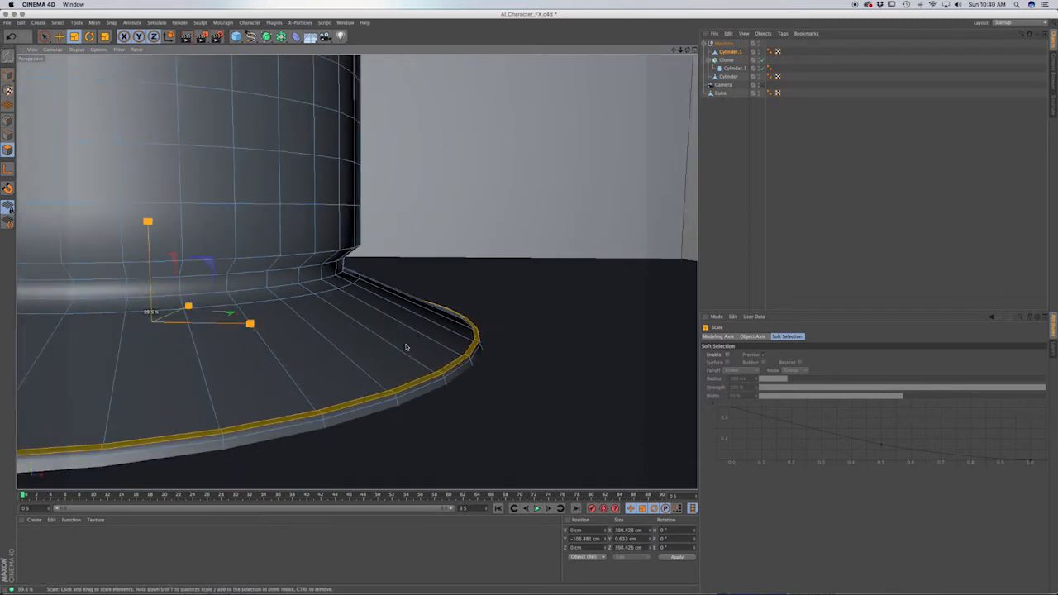
drag(405, 347, 406, 347)
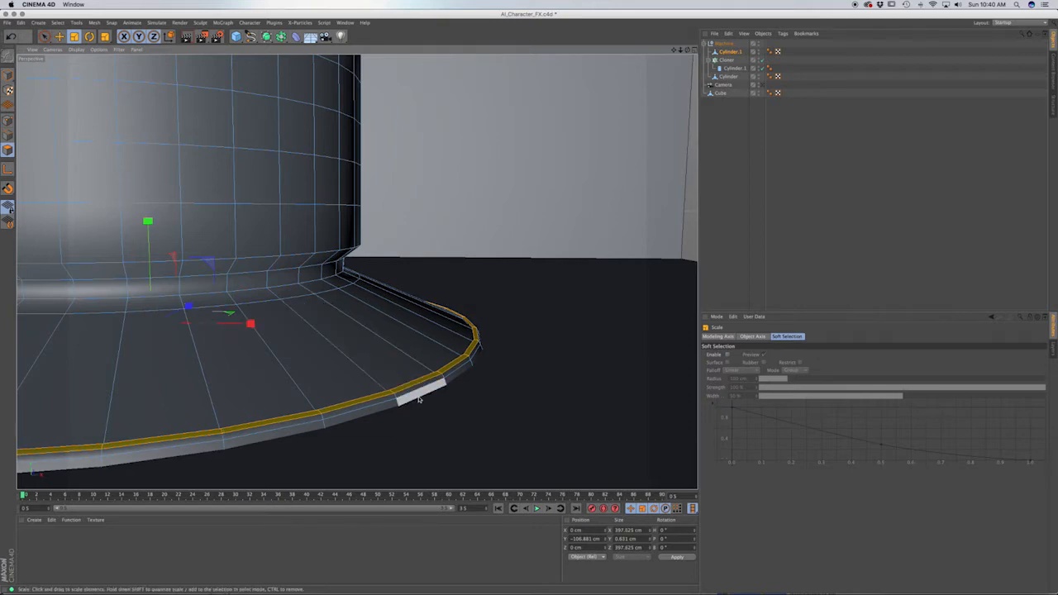
Put the base mesh under a new Subdivision Surface and nest that generator inside the Machine group
alt+drag(418, 386, 484, 374)
alt+drag(392, 382, 248, 388)
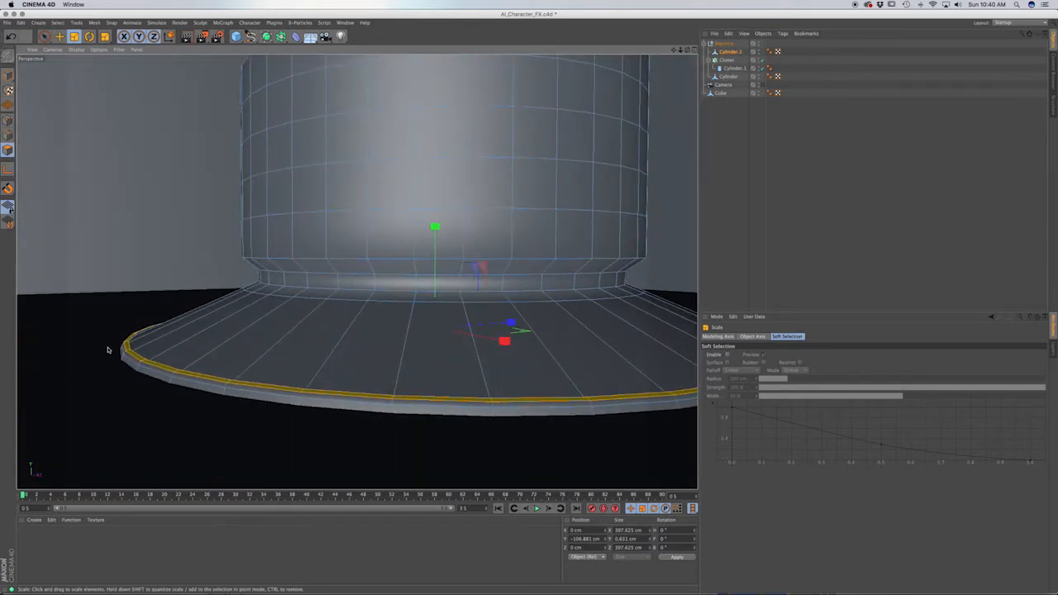
scroll(311, 344, down, 4)
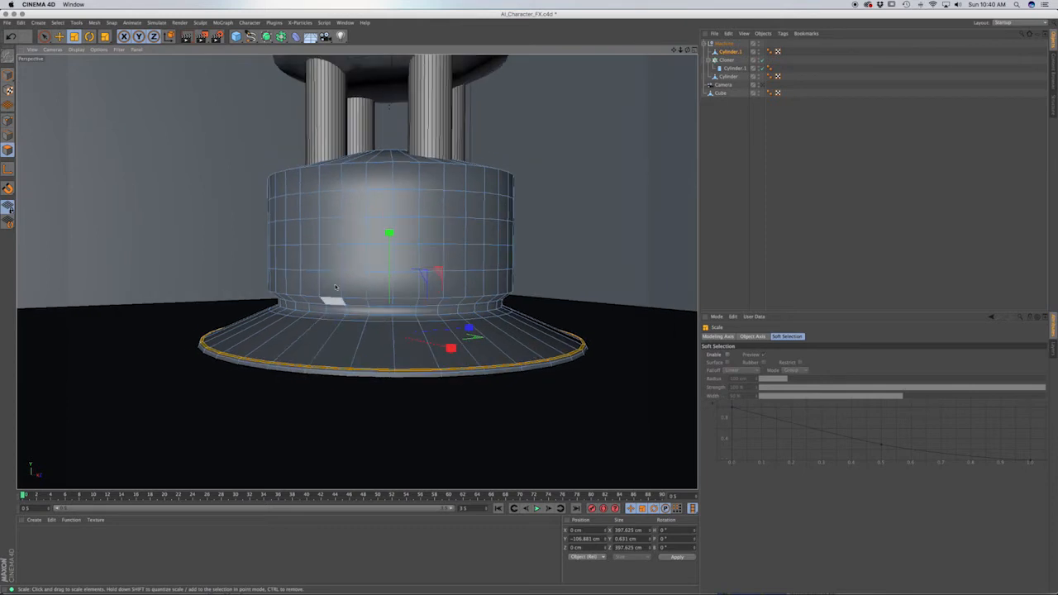
alt+middle_drag(359, 241, 356, 272)
alt+drag(343, 285, 359, 298)
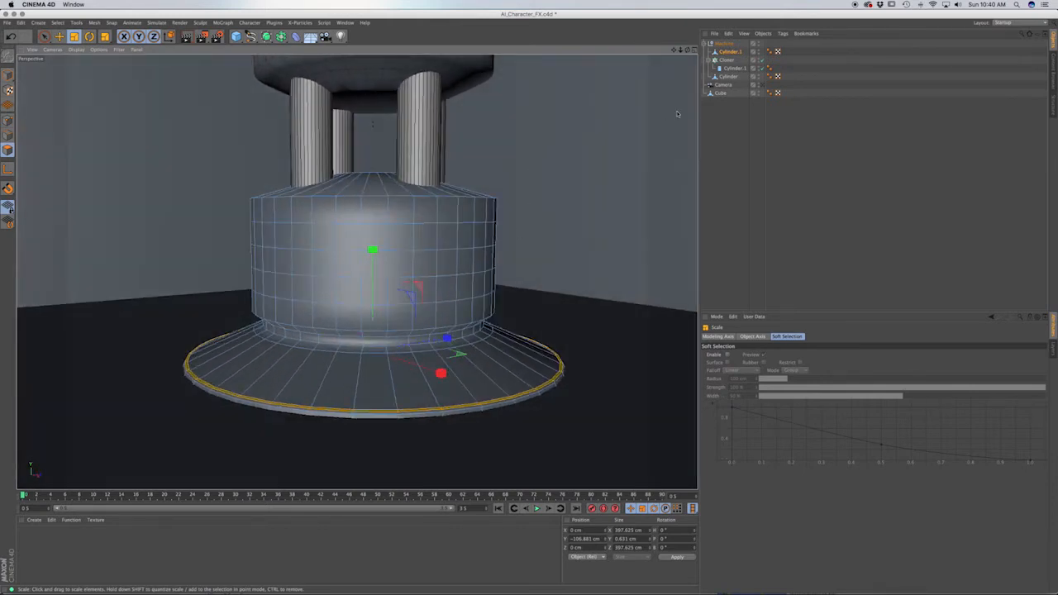
click(729, 52)
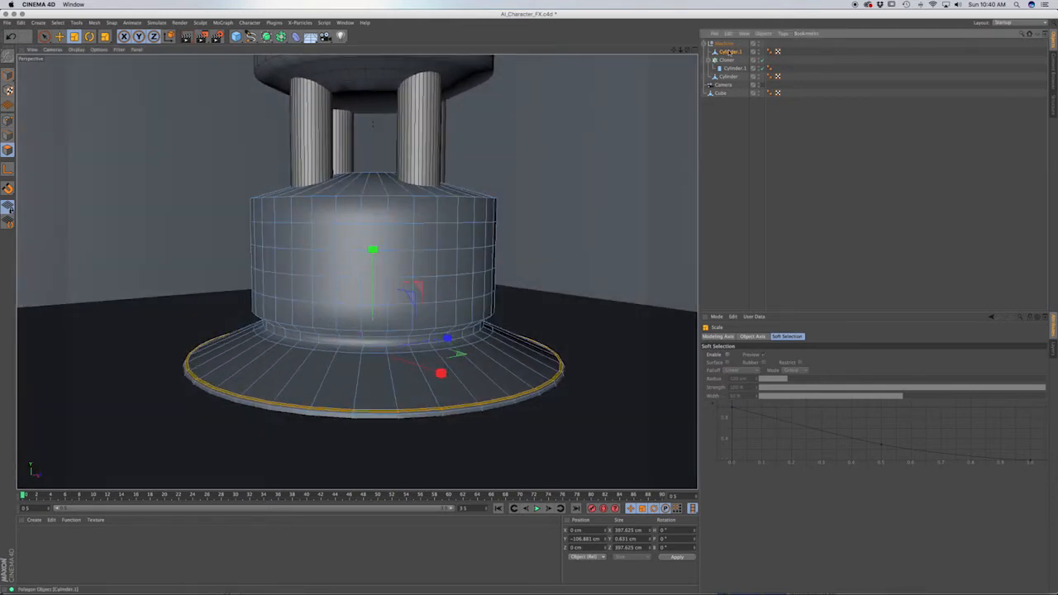
click(266, 36)
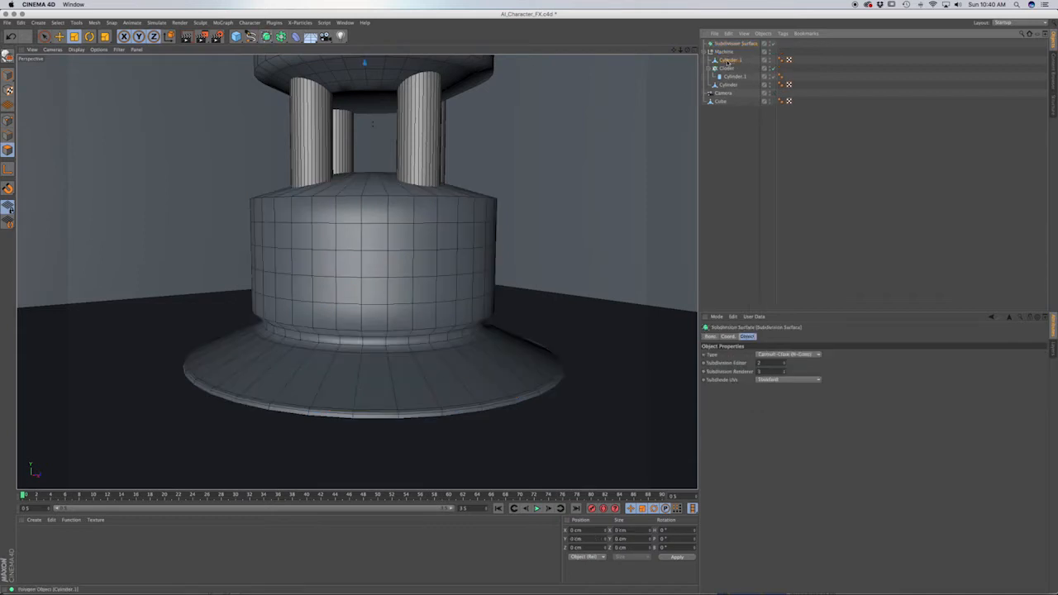
drag(727, 62, 726, 44)
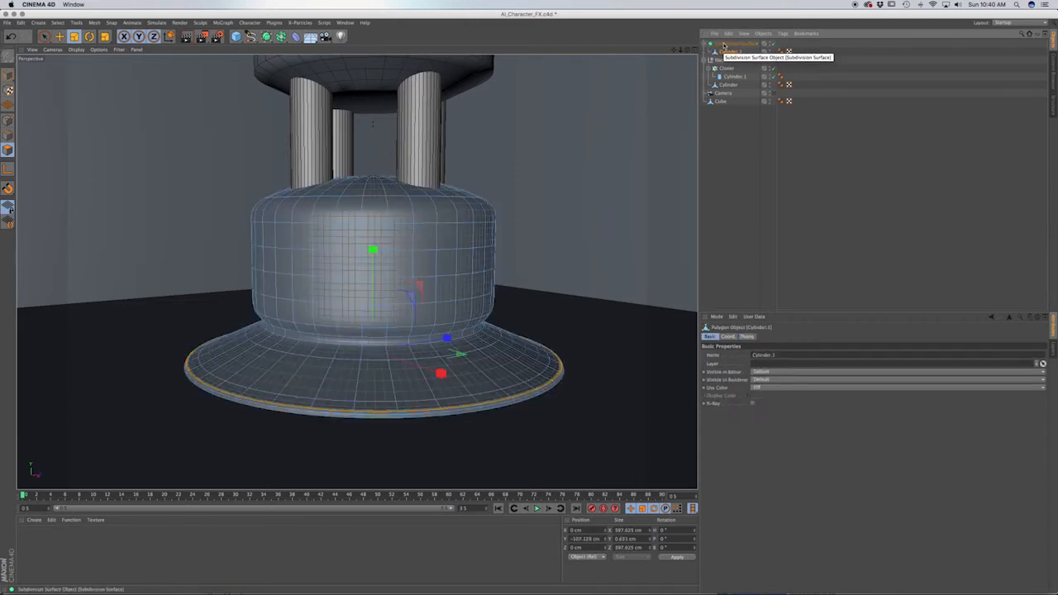
drag(730, 45, 724, 61)
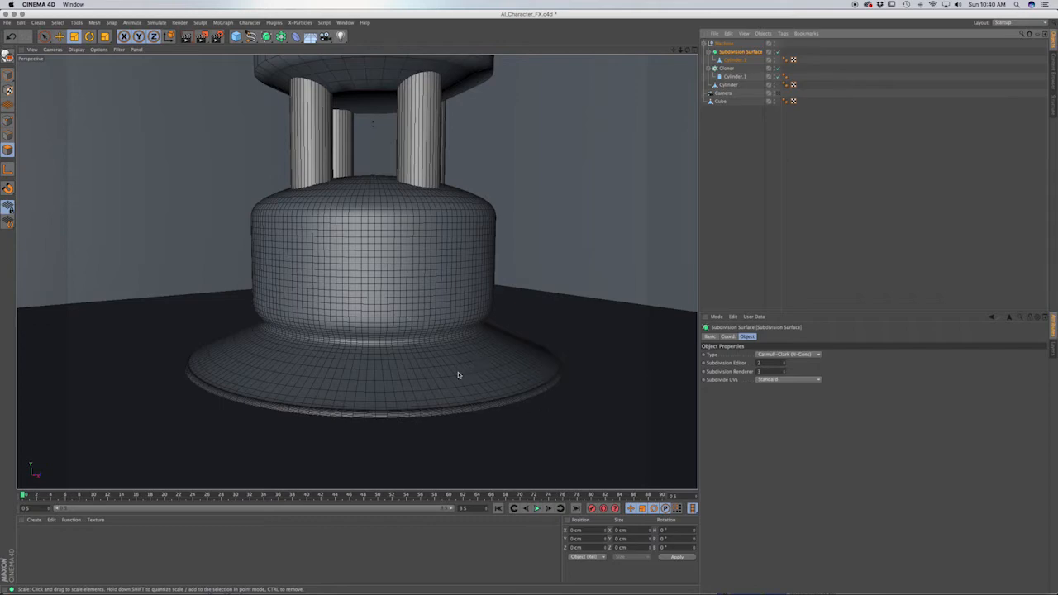
Inspect the smoothed rim and neck of the base, and rename its Subdivision Surface as Base Sub-d
alt+drag(518, 390, 515, 398)
scroll(524, 396, up, 10)
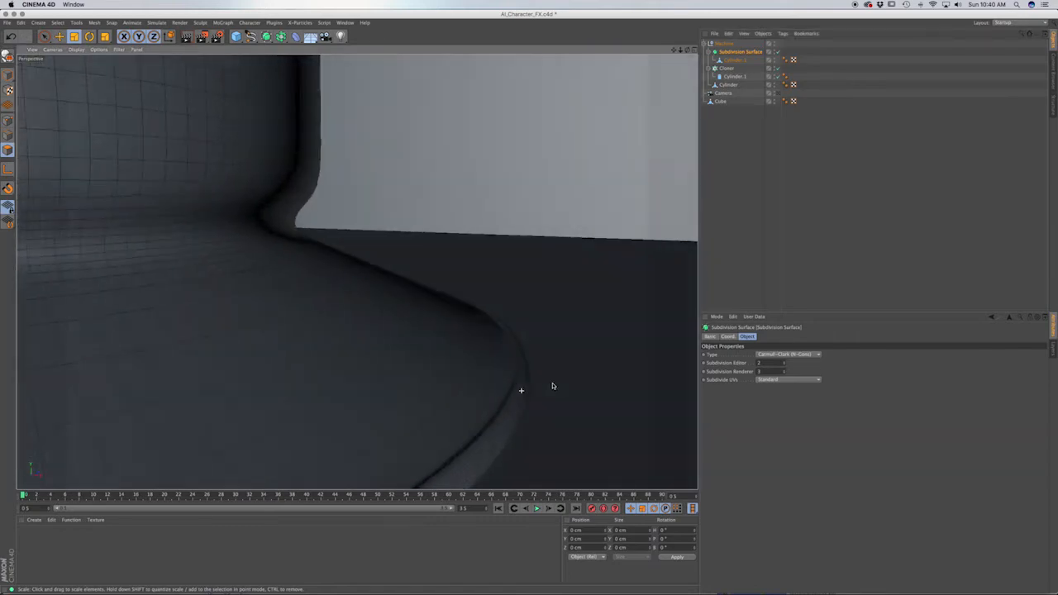
alt+right_drag(553, 385, 547, 387)
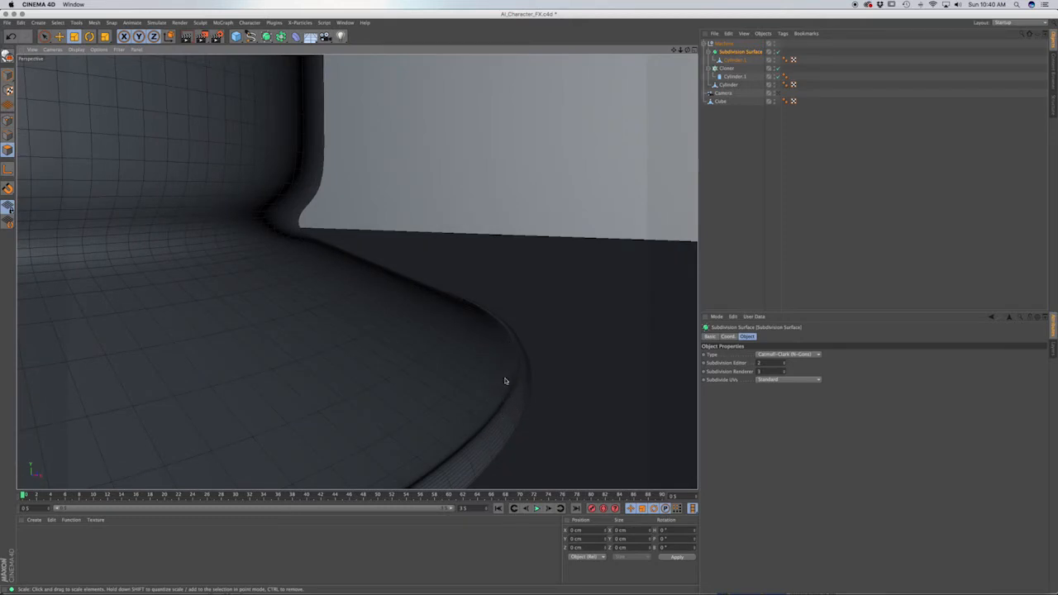
alt+drag(504, 425, 468, 412)
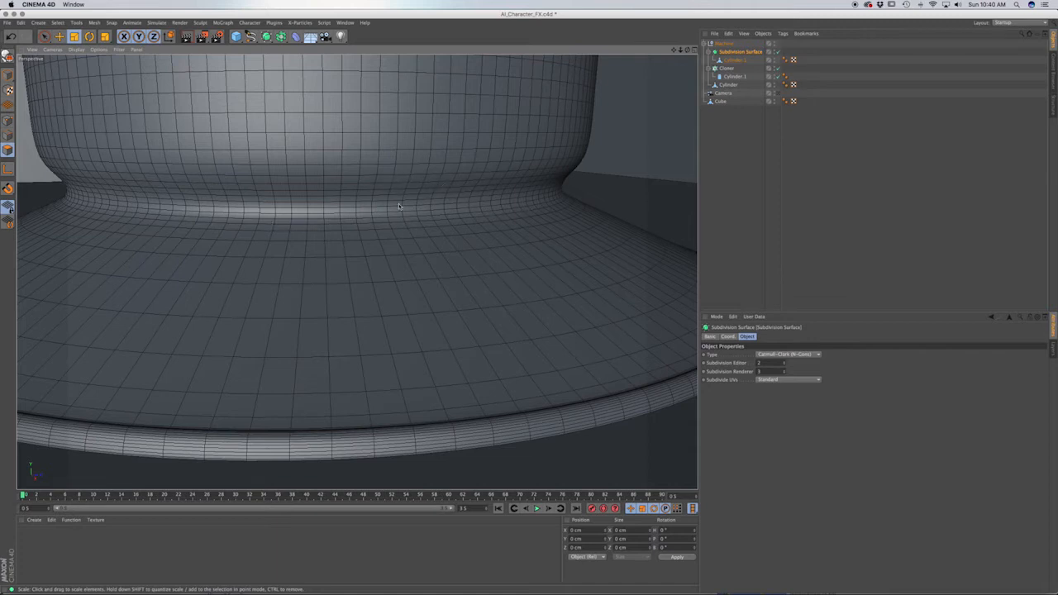
alt+middle_drag(418, 178, 444, 383)
alt+right_drag(444, 383, 502, 210)
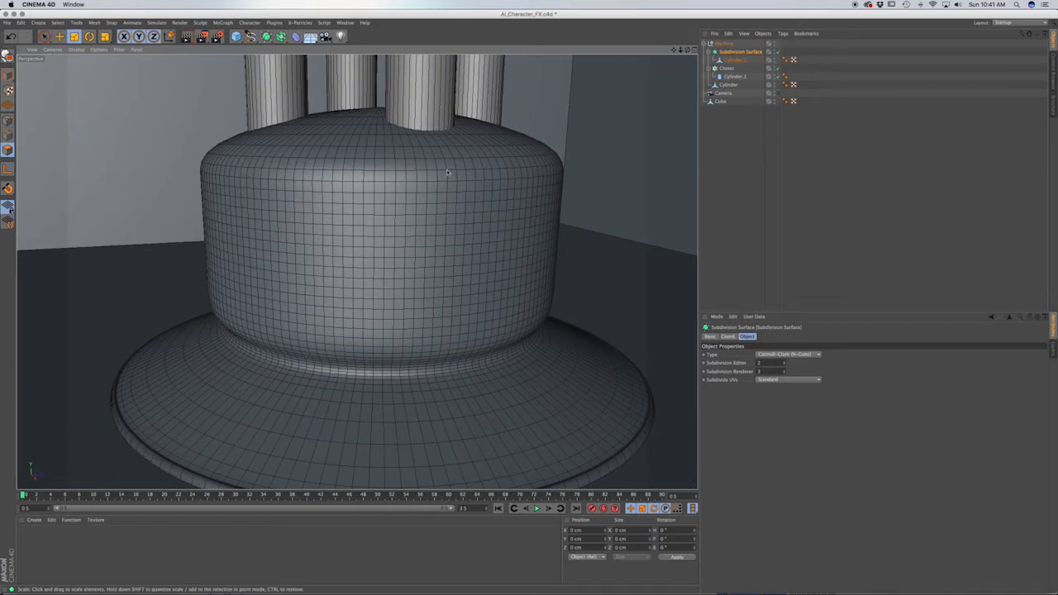
double_click(737, 52)
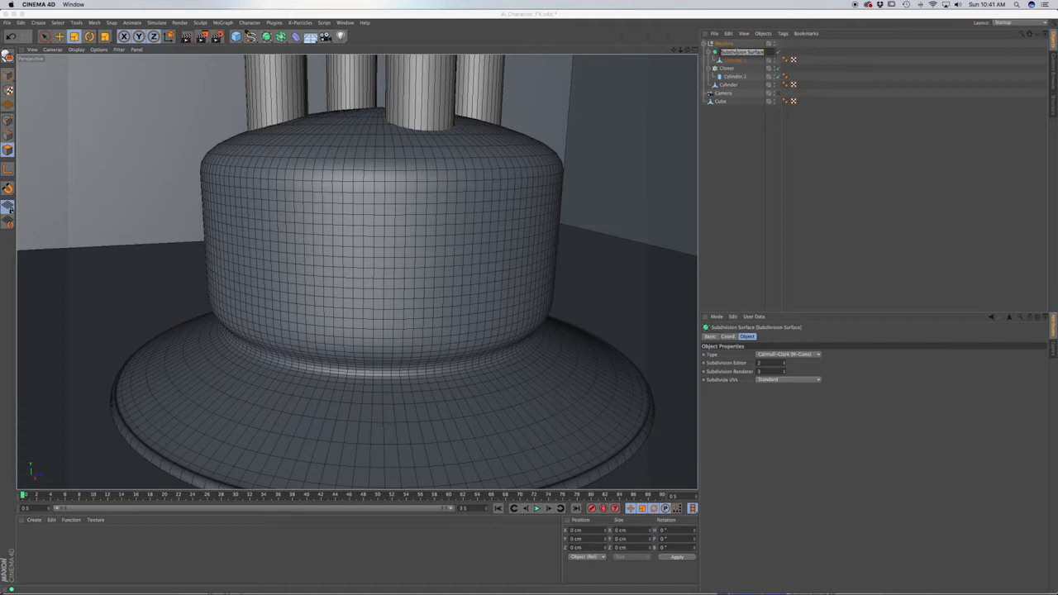
text(s)
text(ase)
key(Return)
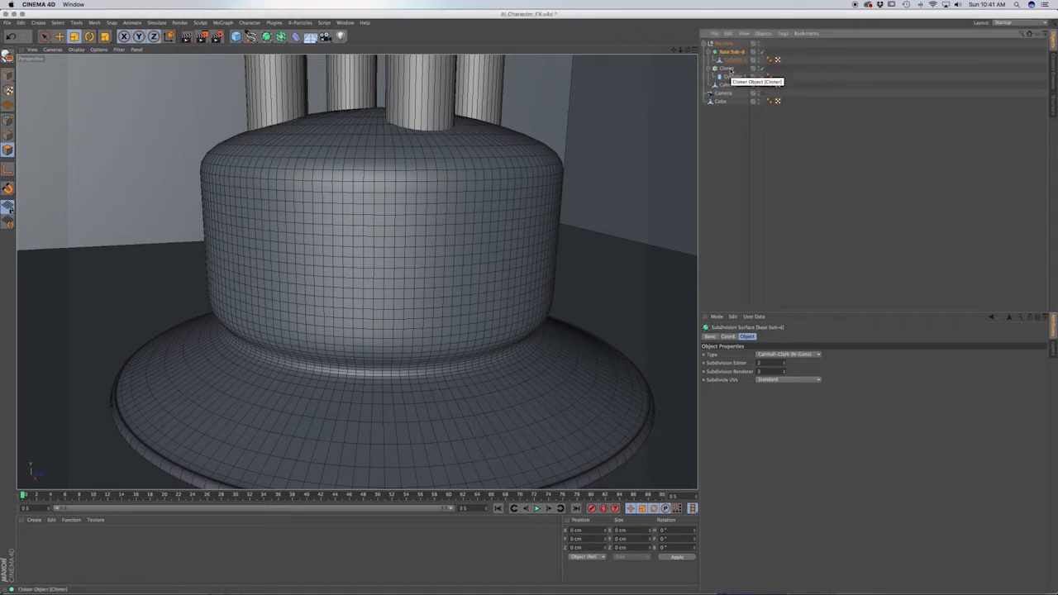
Rename the legs' Cloner as Posts and select the upper container's Cylinder mesh
click(730, 77)
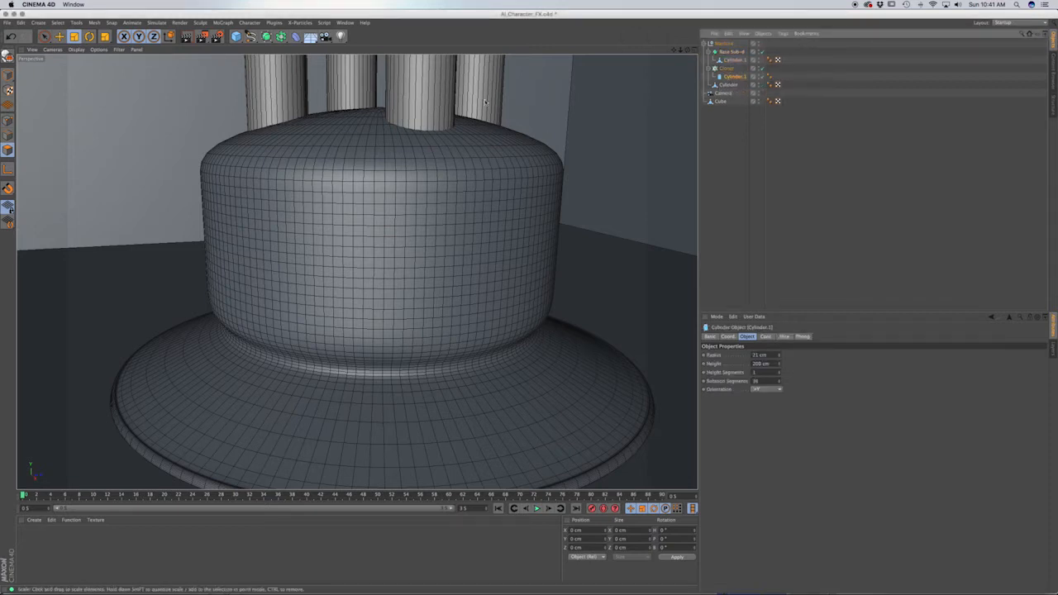
alt+middle_drag(430, 125, 426, 311)
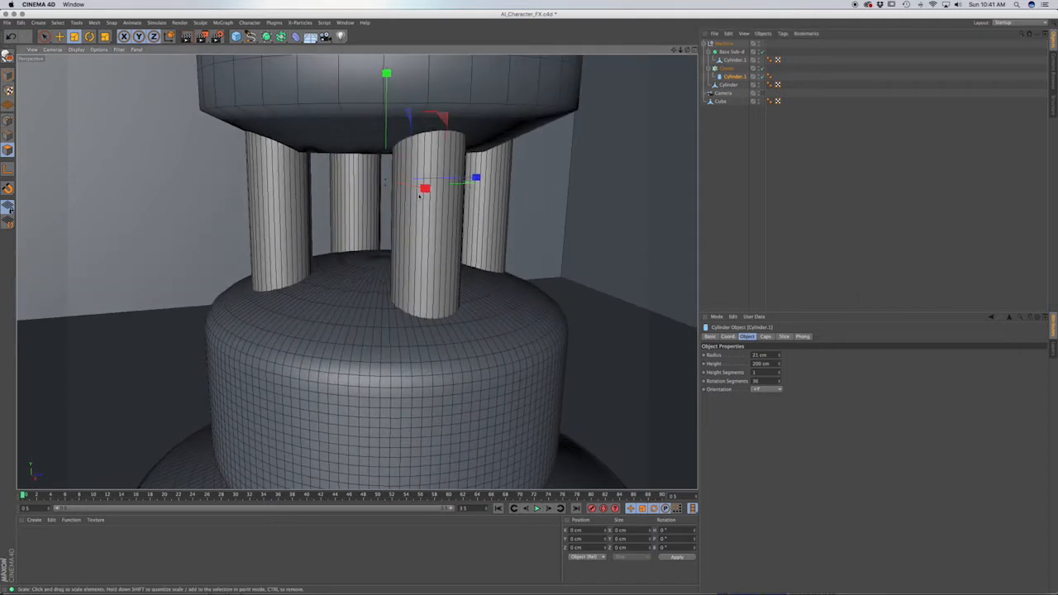
click(728, 70)
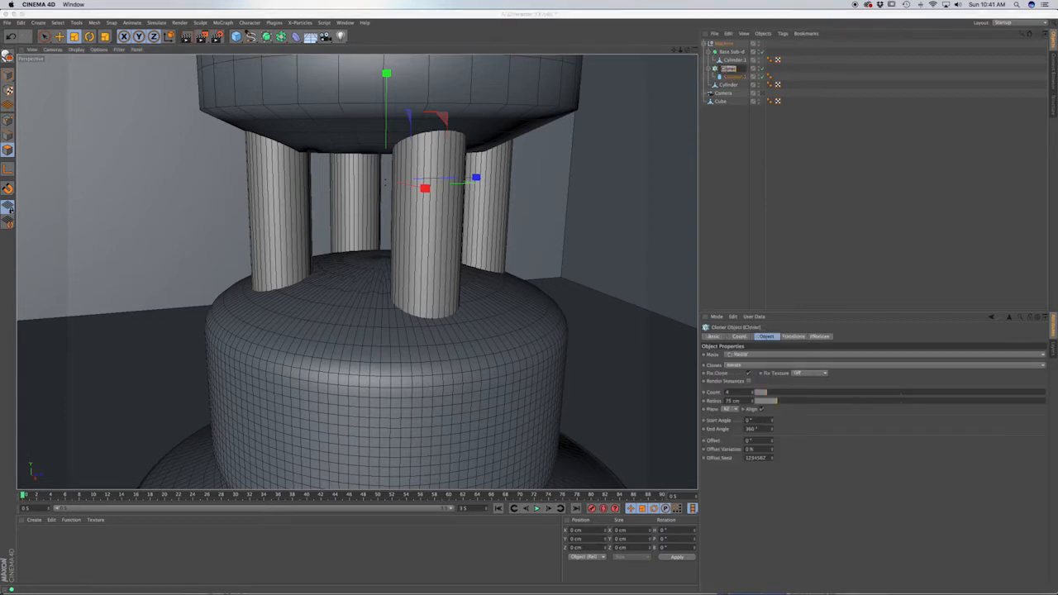
text(Posts)
key(Return)
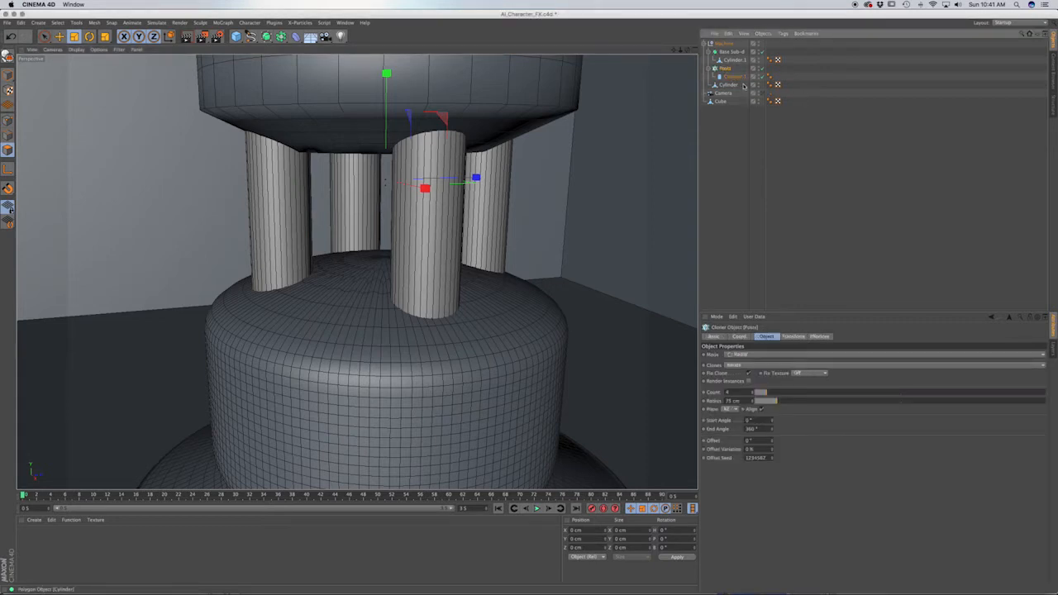
click(728, 85)
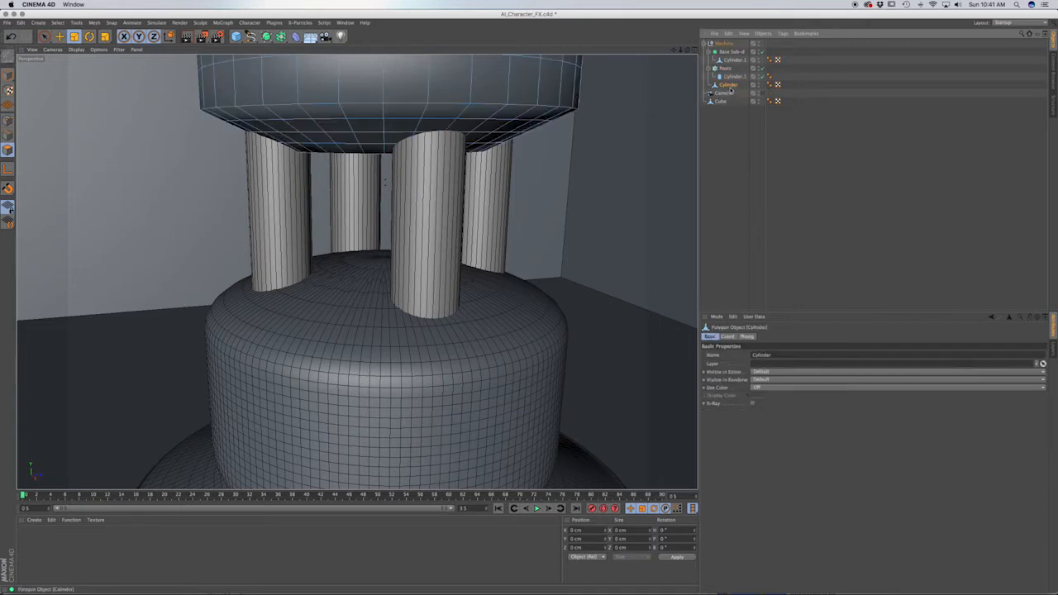
Rename the upper container's mesh as Top and nest it under a new Subdivision Surface inside the Machine group
double_click(729, 86)
text(Top)
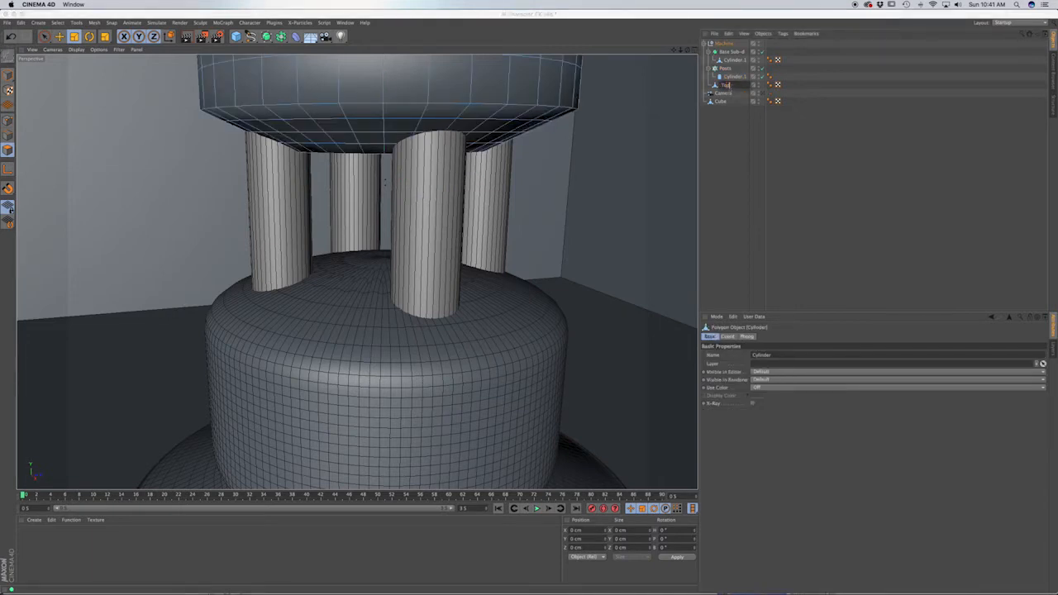
key(Return)
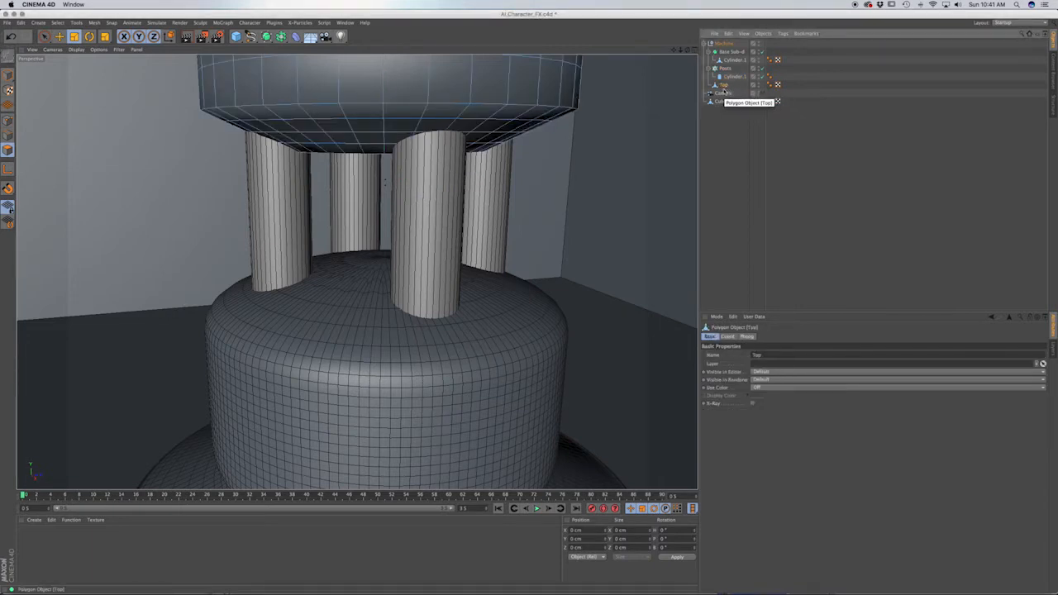
click(266, 37)
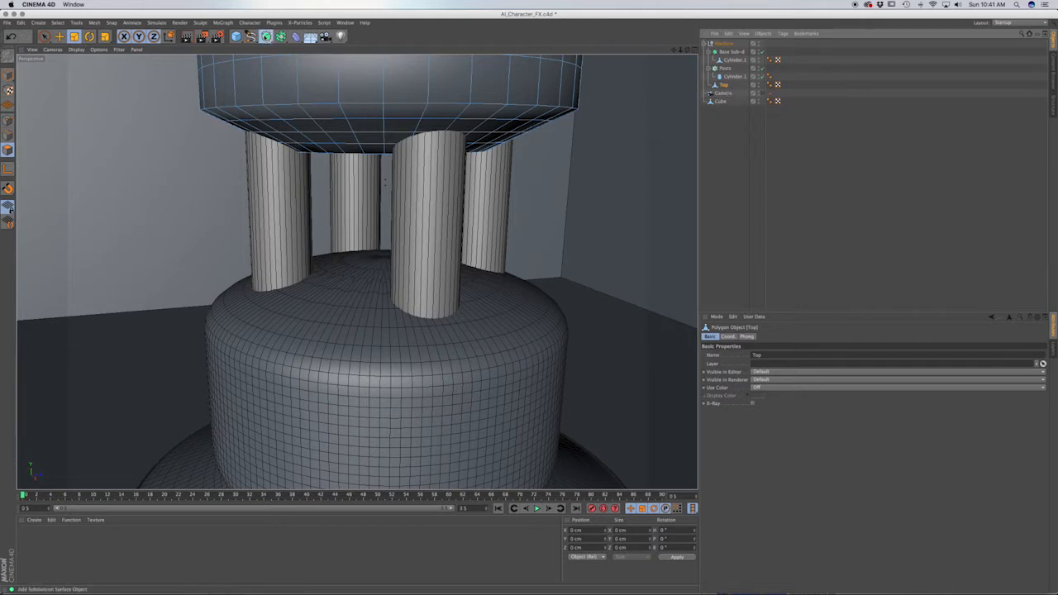
click(282, 47)
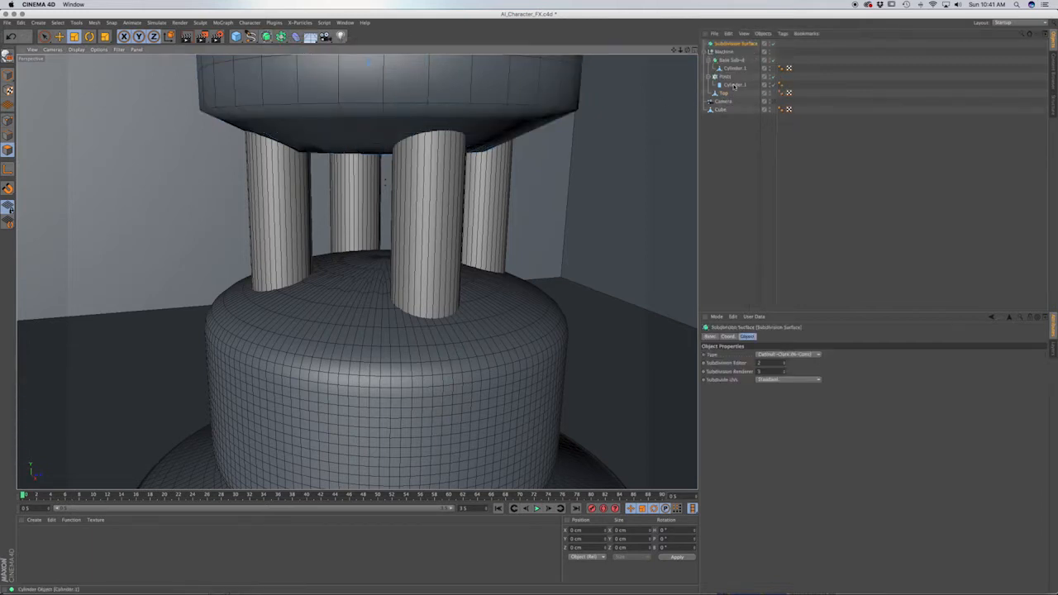
drag(721, 100, 724, 50)
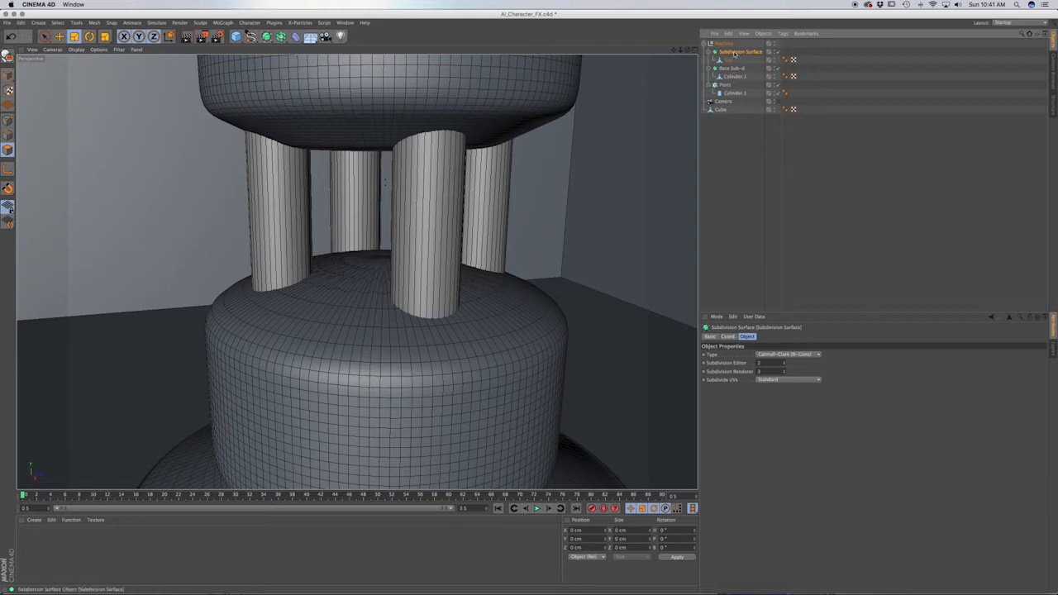
Rename the container's Subdivision Surface as Top Sub D and the base's generator as Base Sub D
double_click(733, 52)
key(BackSpace)
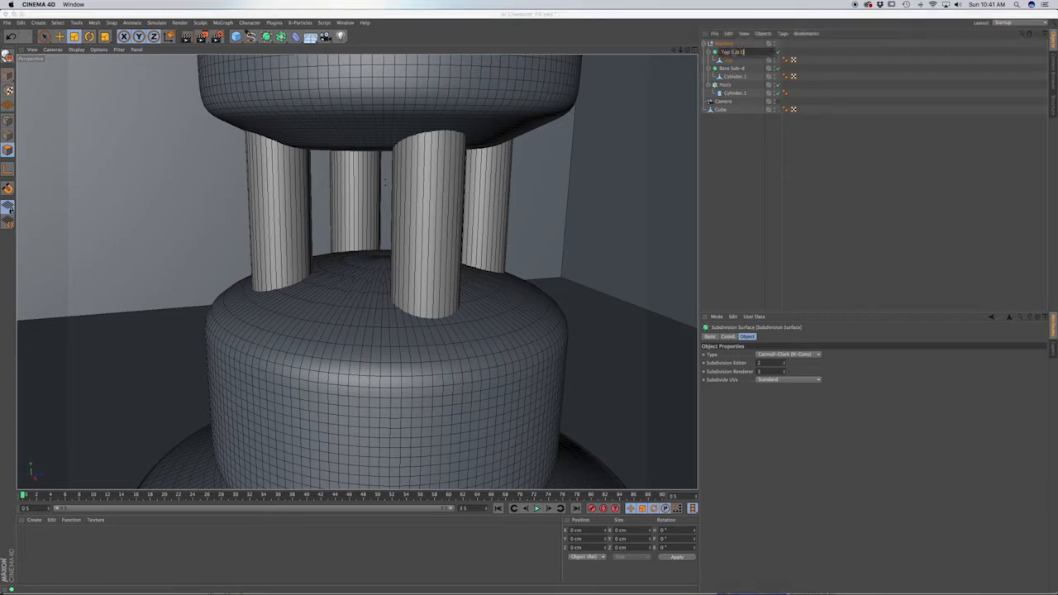
key(Return)
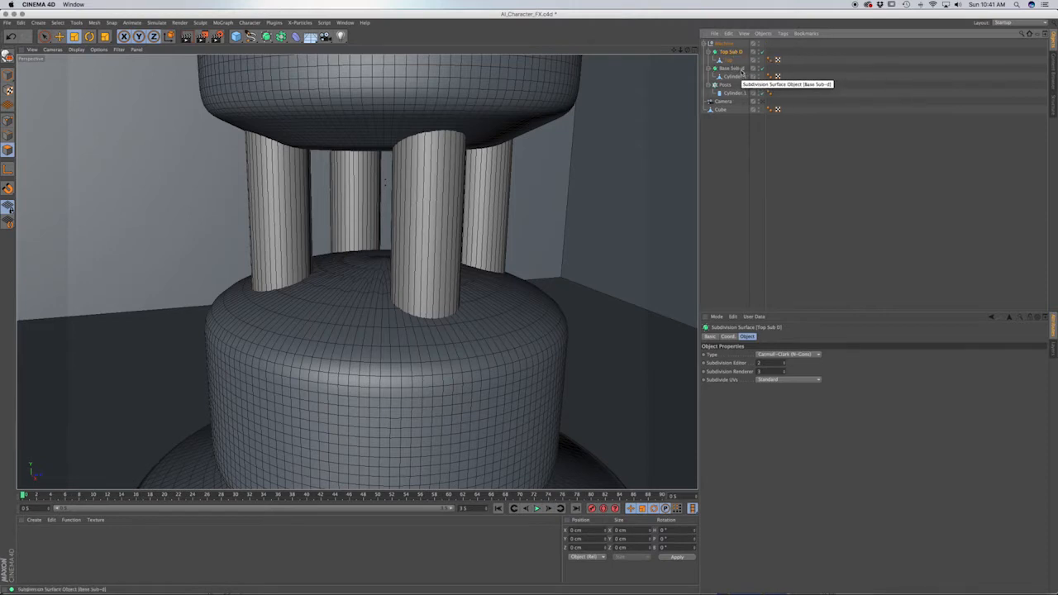
double_click(733, 69)
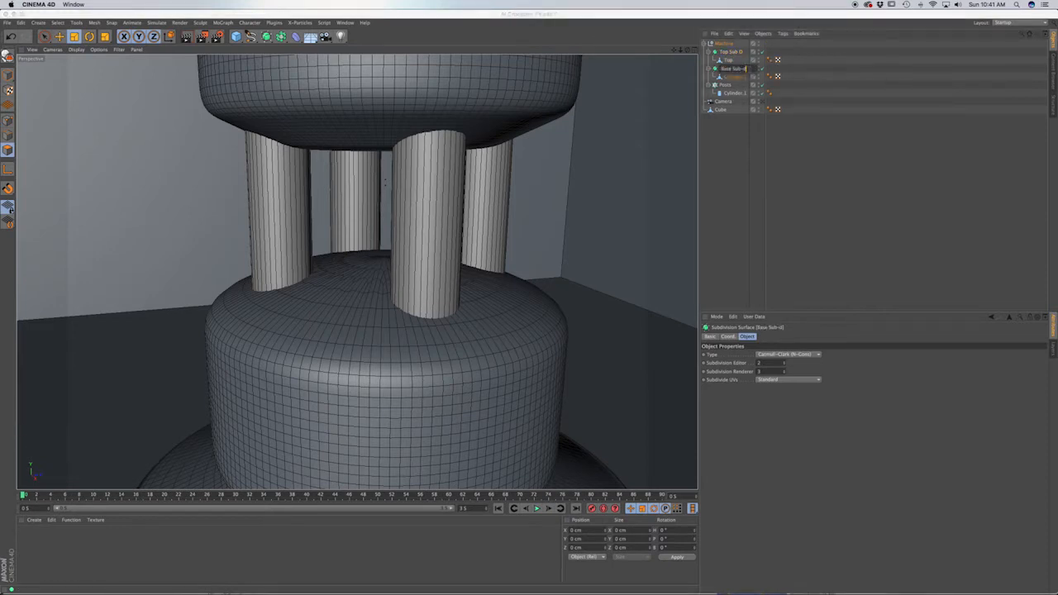
key(Return)
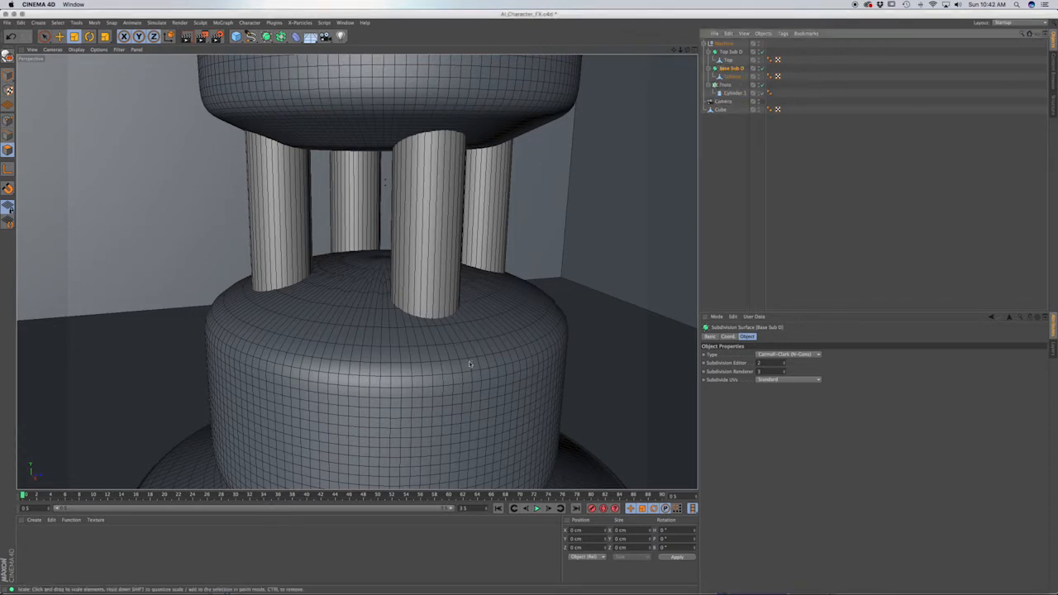
With Top Sub D temporarily disabled, loop-cut the Top mesh with the Knife close to its upper shoulder edge, and restore the smoothing
alt+middle_drag(432, 130, 433, 359)
alt+middle_drag(434, 195, 432, 357)
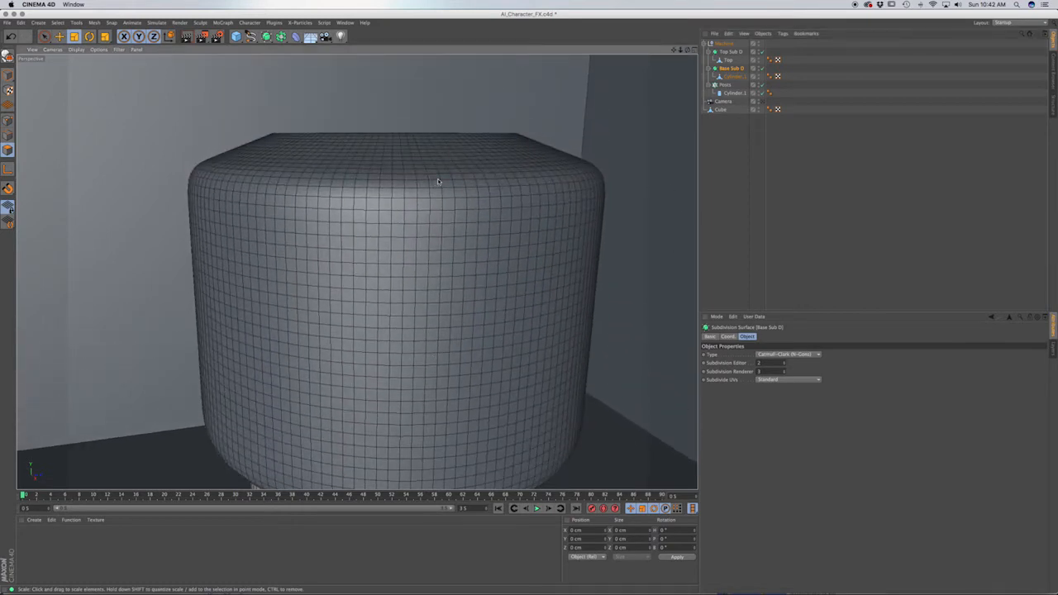
alt+drag(430, 172, 468, 239)
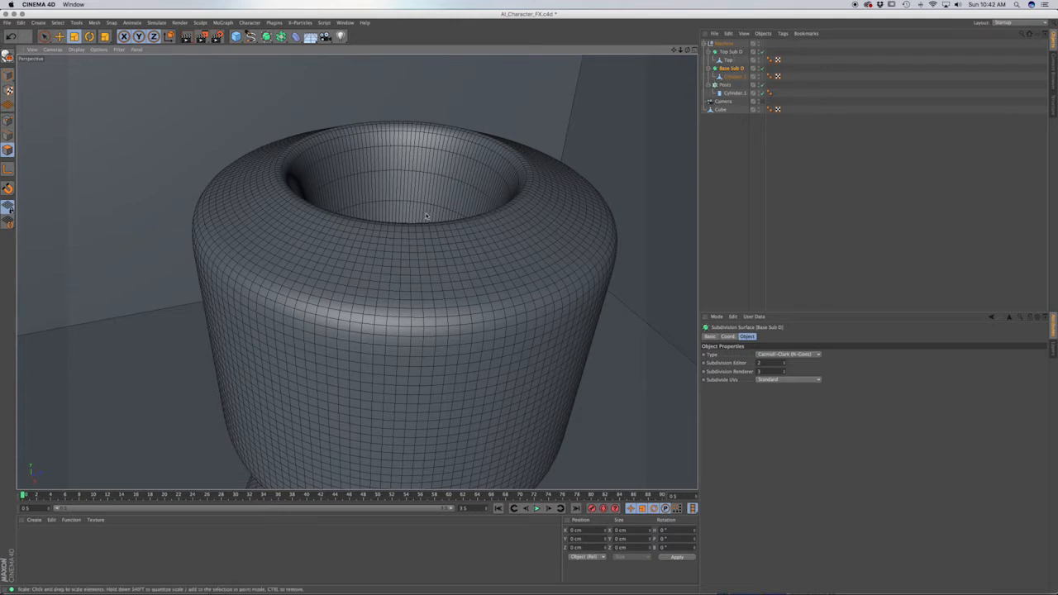
alt+drag(426, 216, 357, 272)
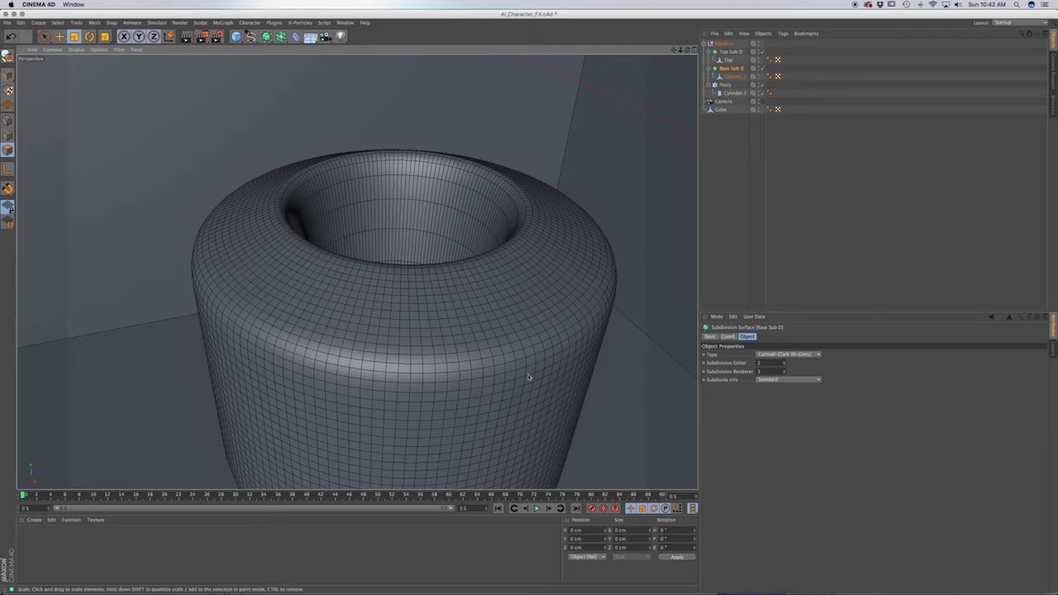
click(728, 61)
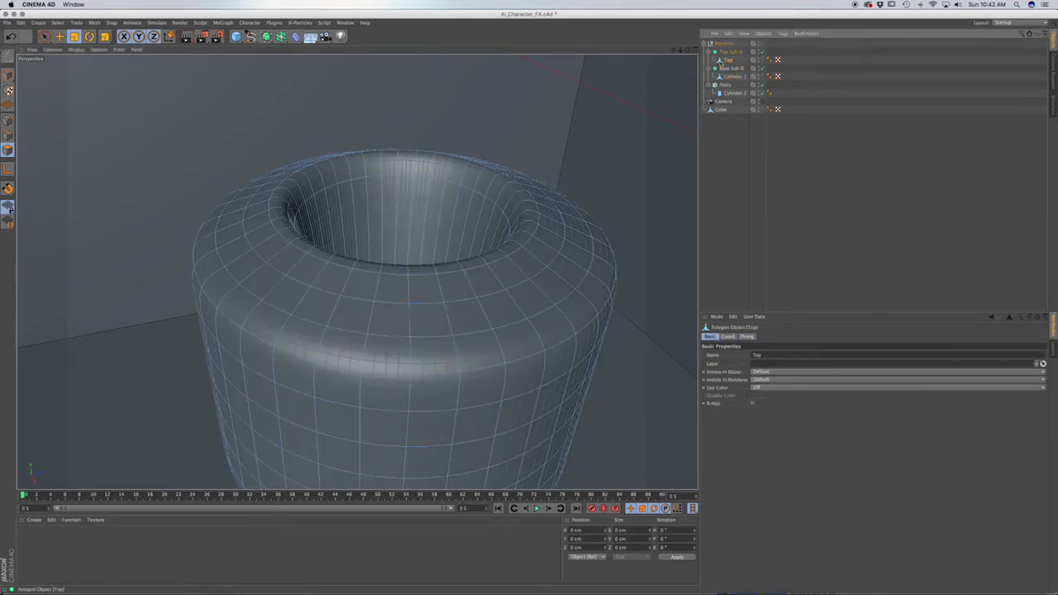
click(7, 135)
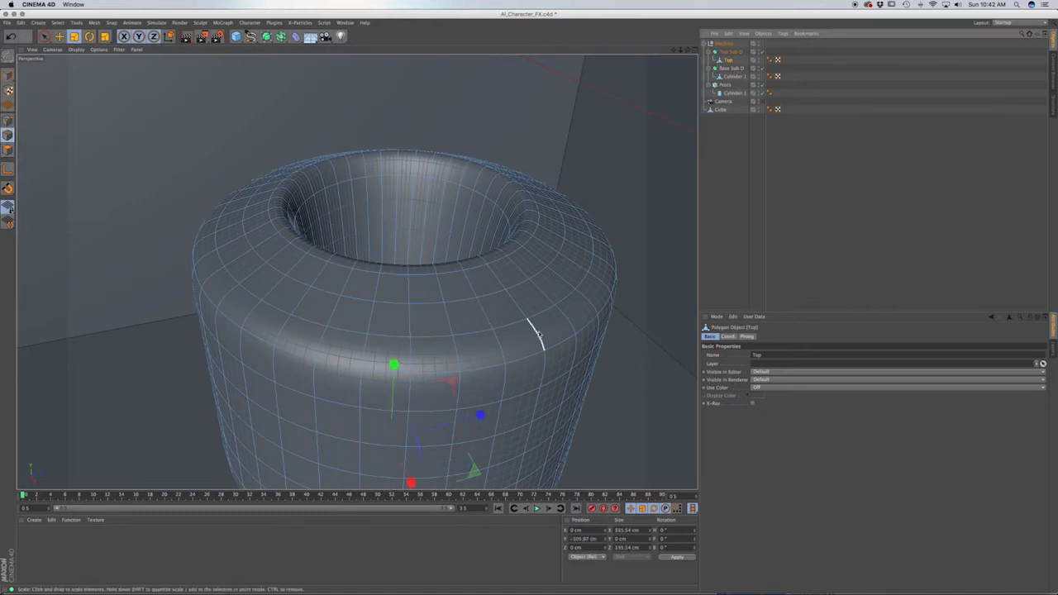
alt+drag(534, 350, 554, 306)
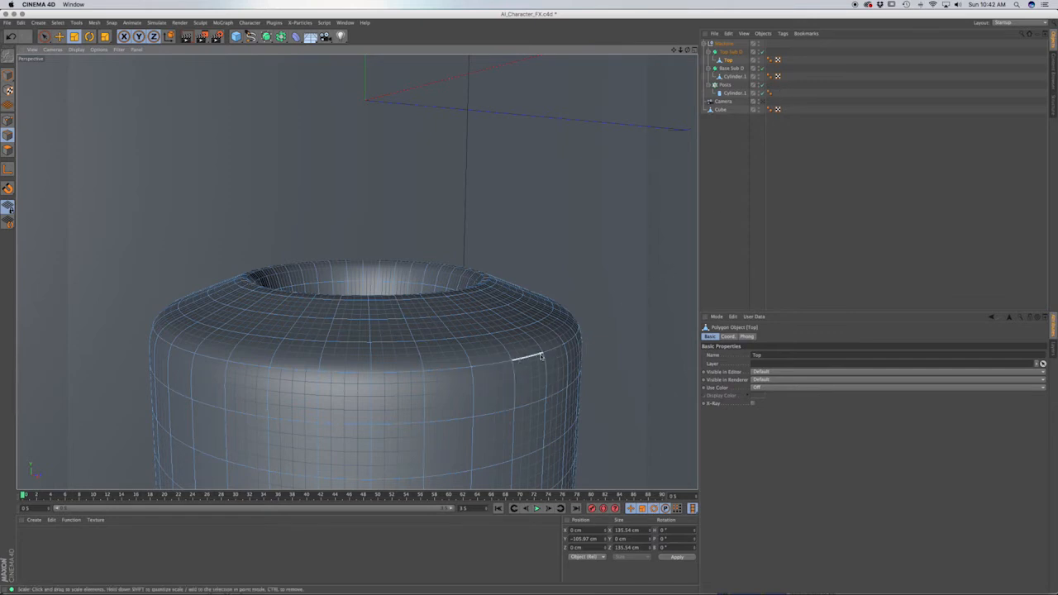
click(762, 51)
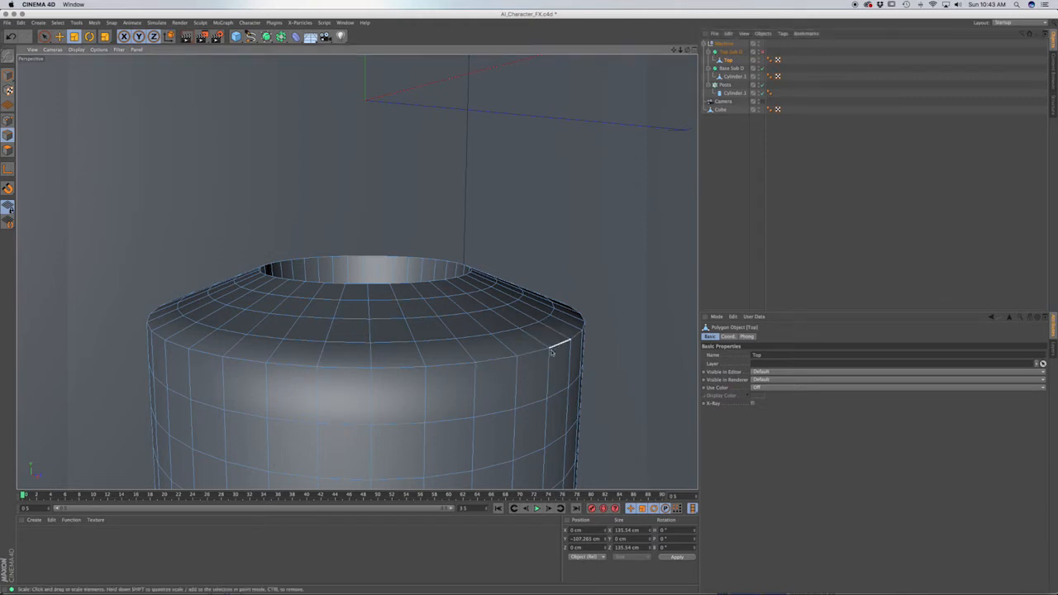
alt+drag(548, 351, 531, 362)
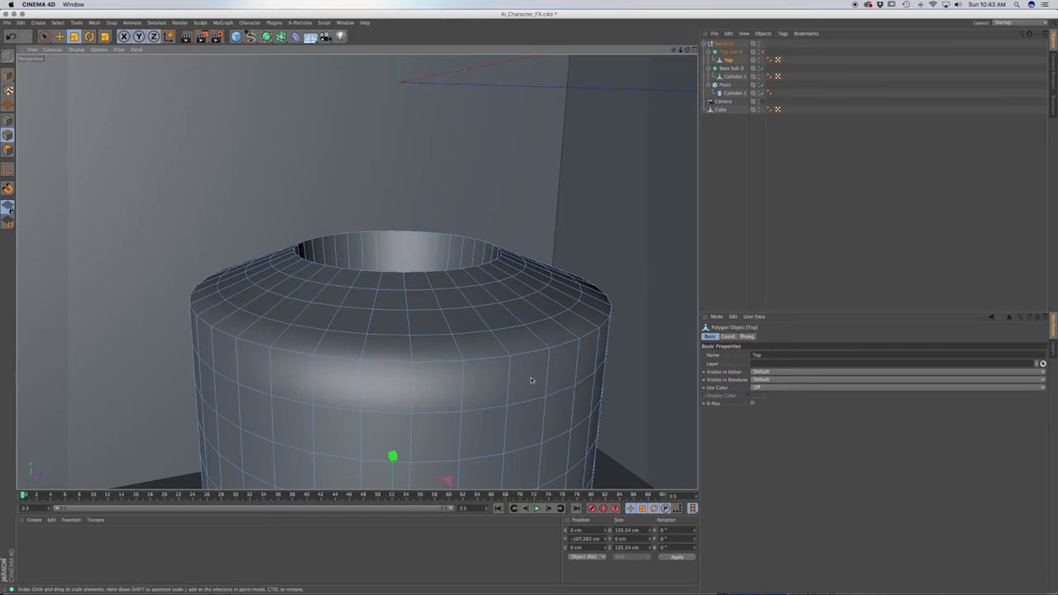
key(k)
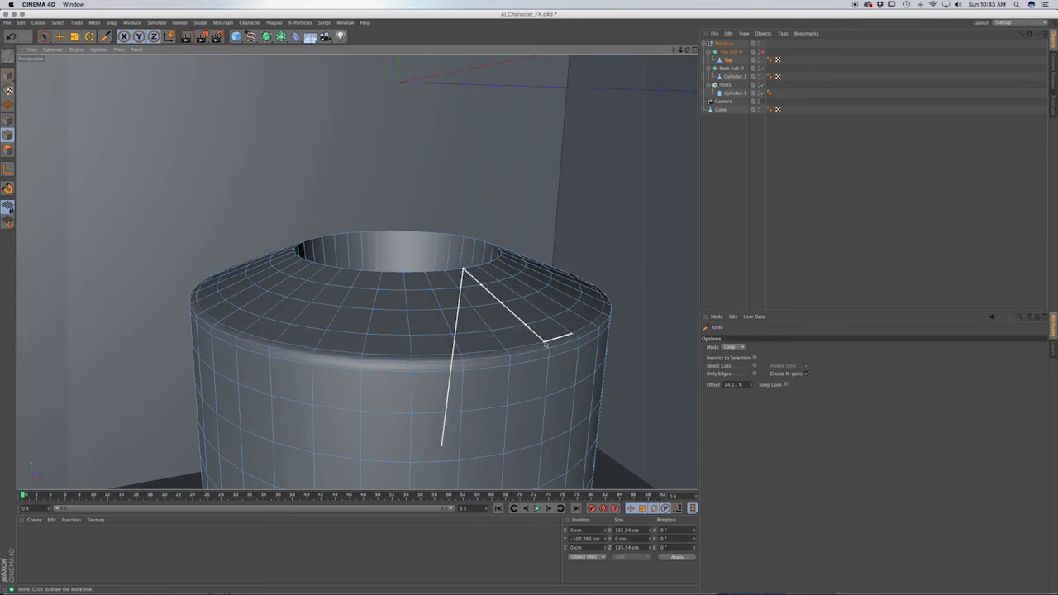
click(761, 52)
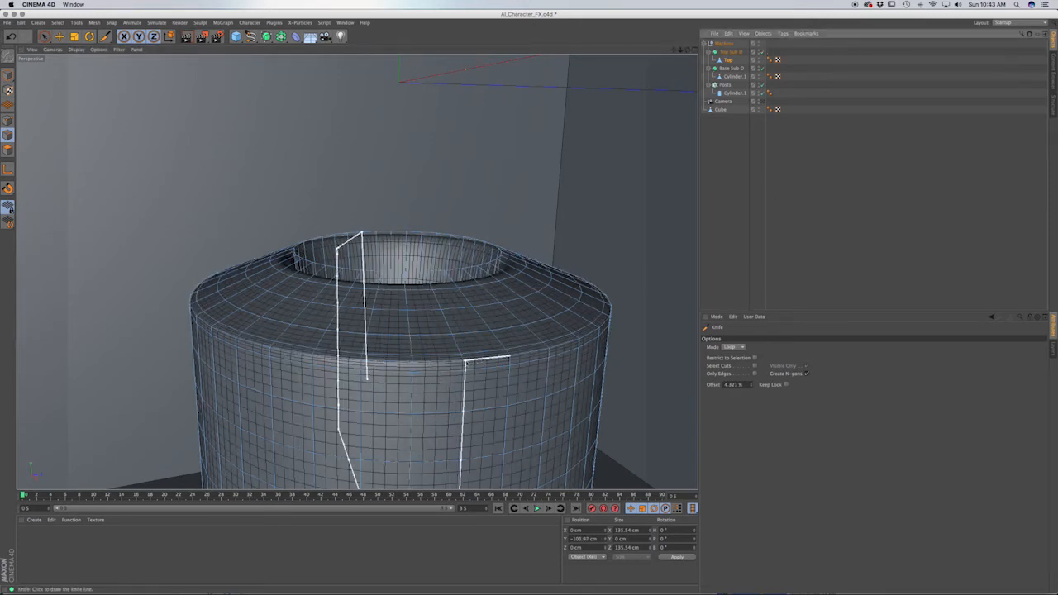
Examine the smoothed Top container in shading without wireframe lines, and bring the shading lines back
key(q)
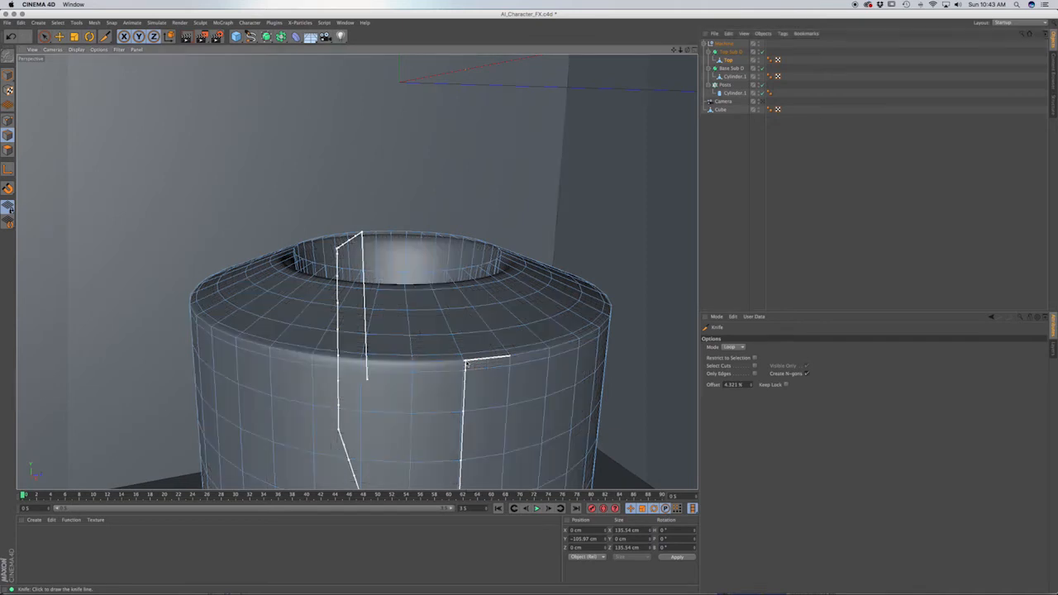
click(10, 75)
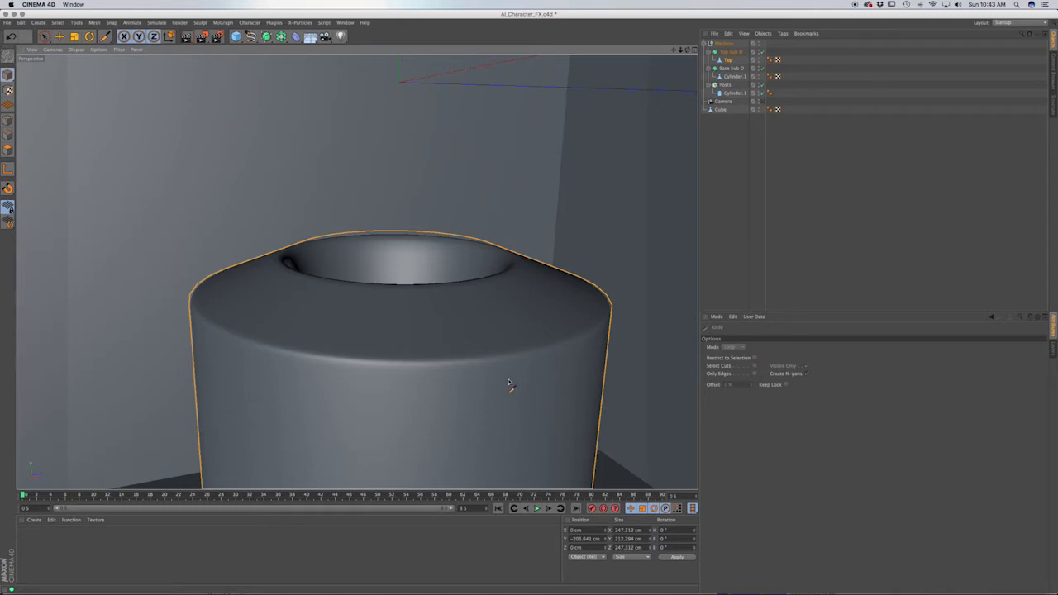
alt+drag(510, 384, 524, 198)
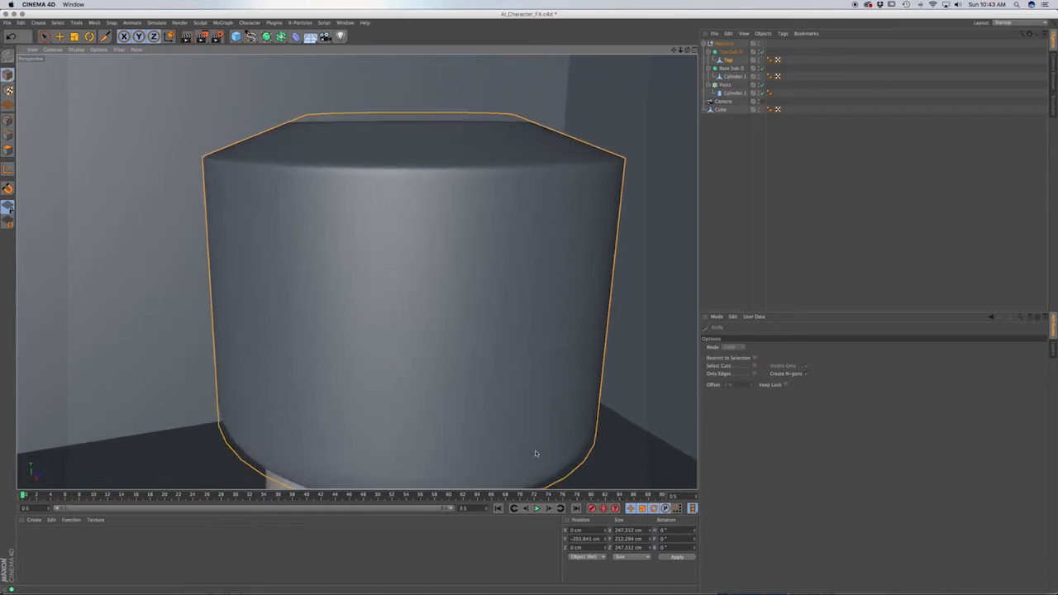
key(n)
key(b)
Disable Top Sub D, knife an edge loop on each side of the Top mesh's lower outer edge, and briefly check the smoothed result
click(761, 52)
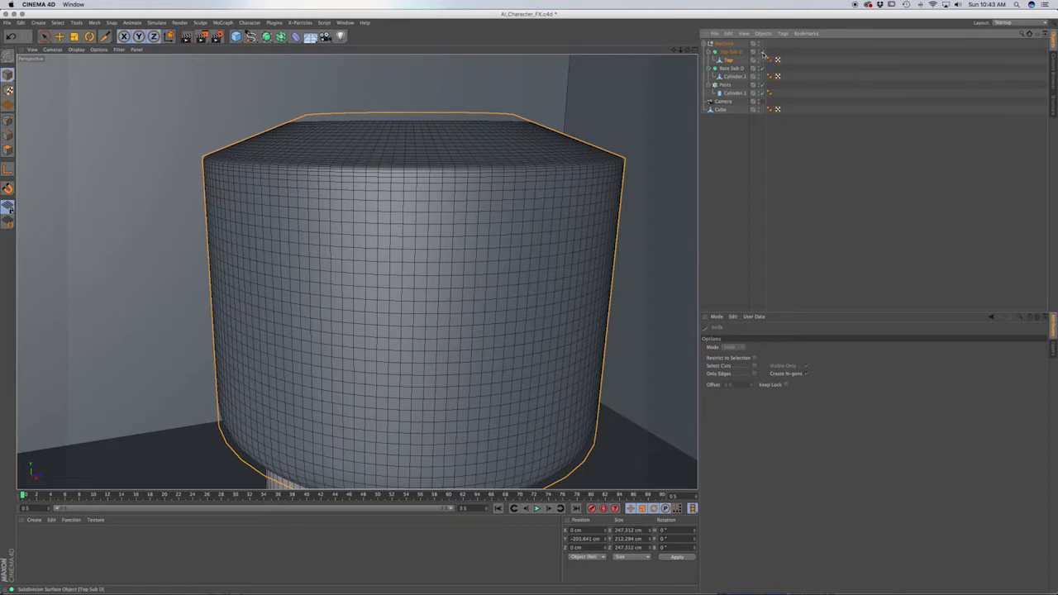
middle_drag(527, 409, 511, 314)
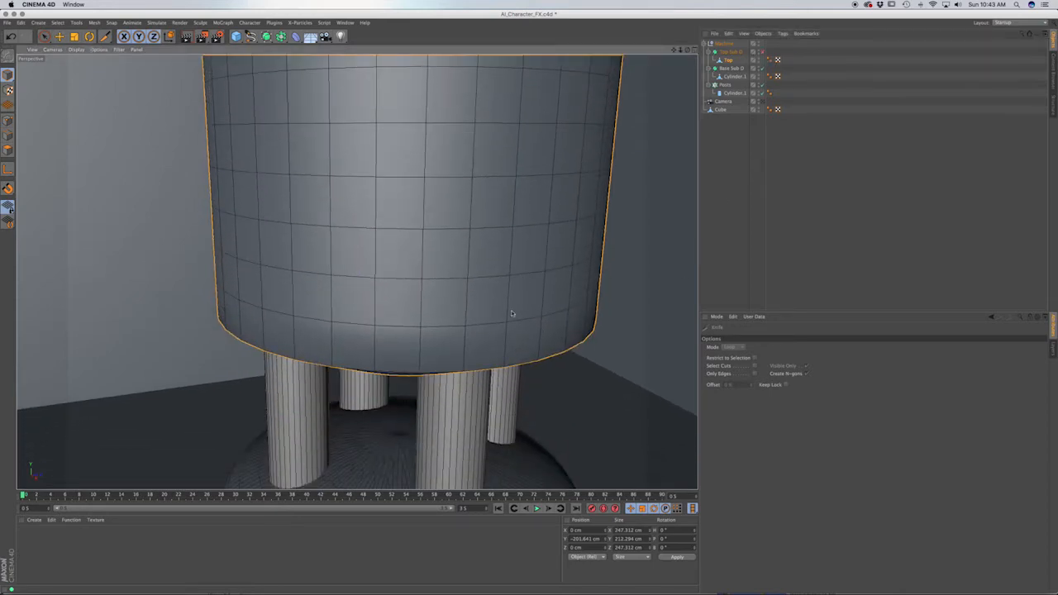
alt+drag(500, 344, 486, 282)
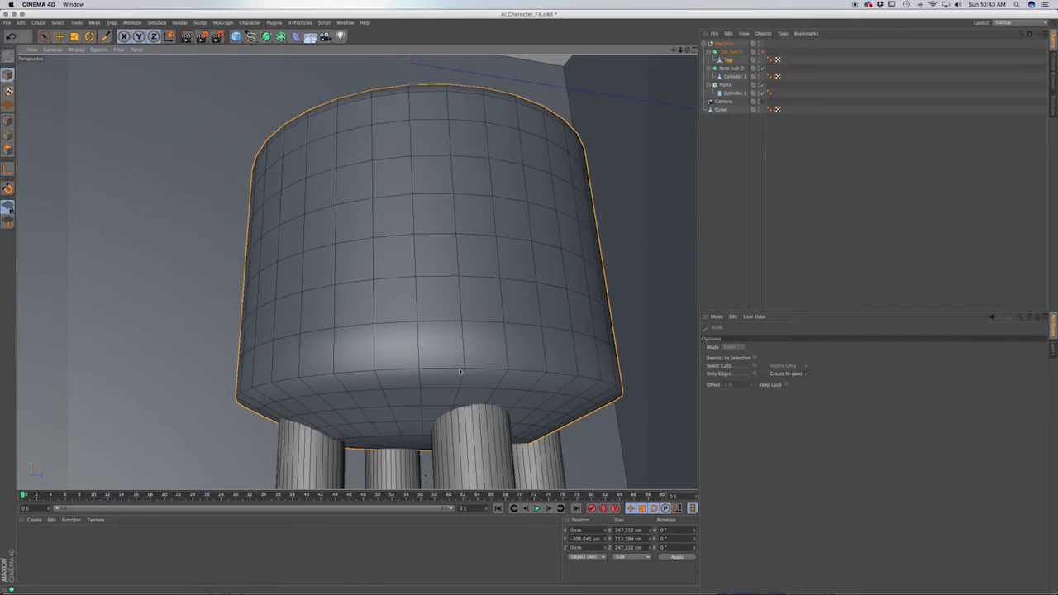
scroll(470, 372, up, 5)
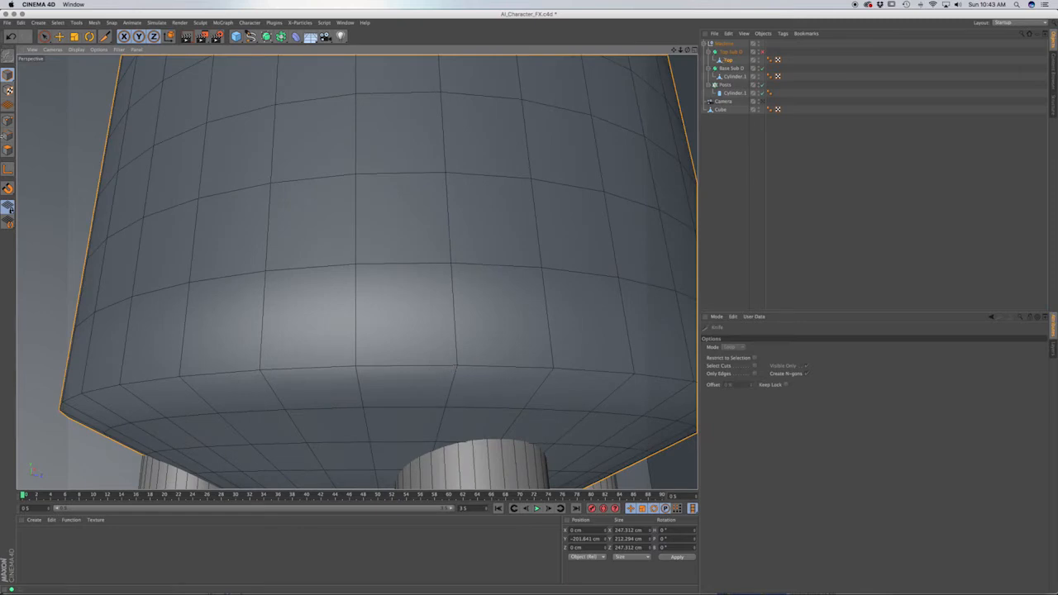
click(7, 136)
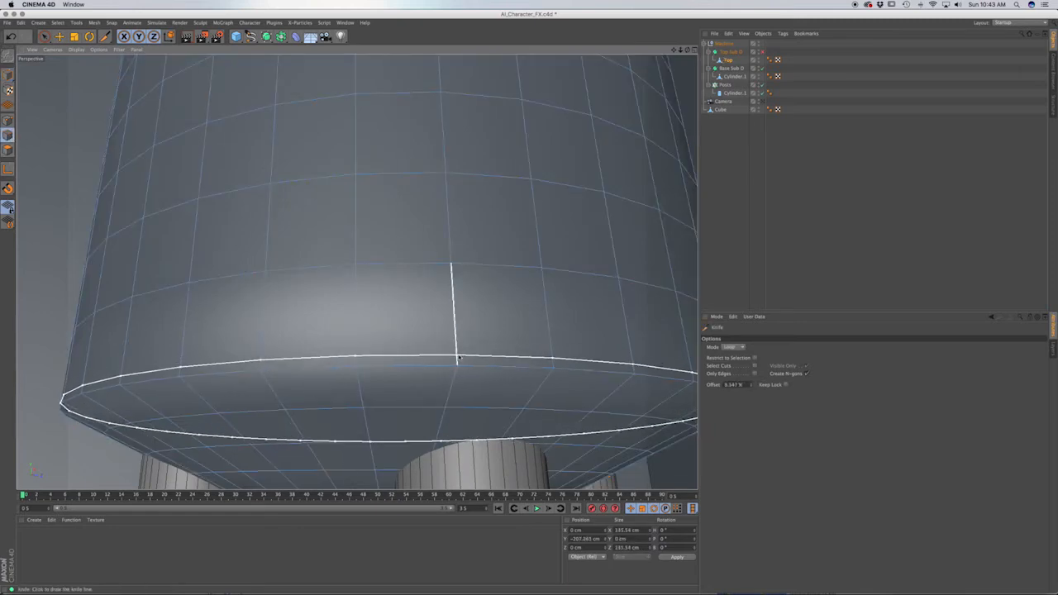
click(456, 357)
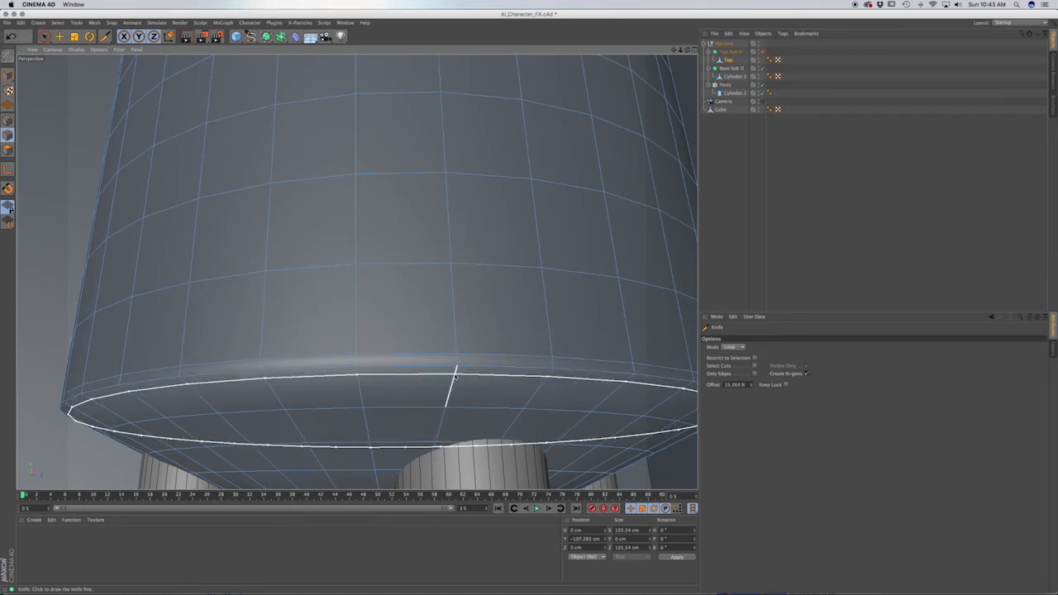
click(456, 373)
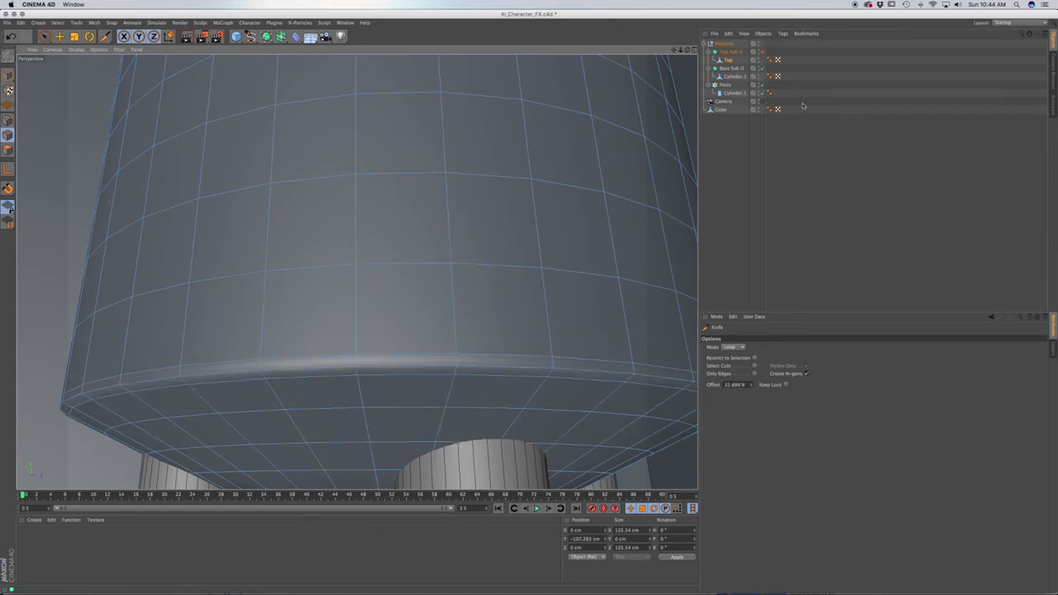
click(762, 52)
click(762, 52)
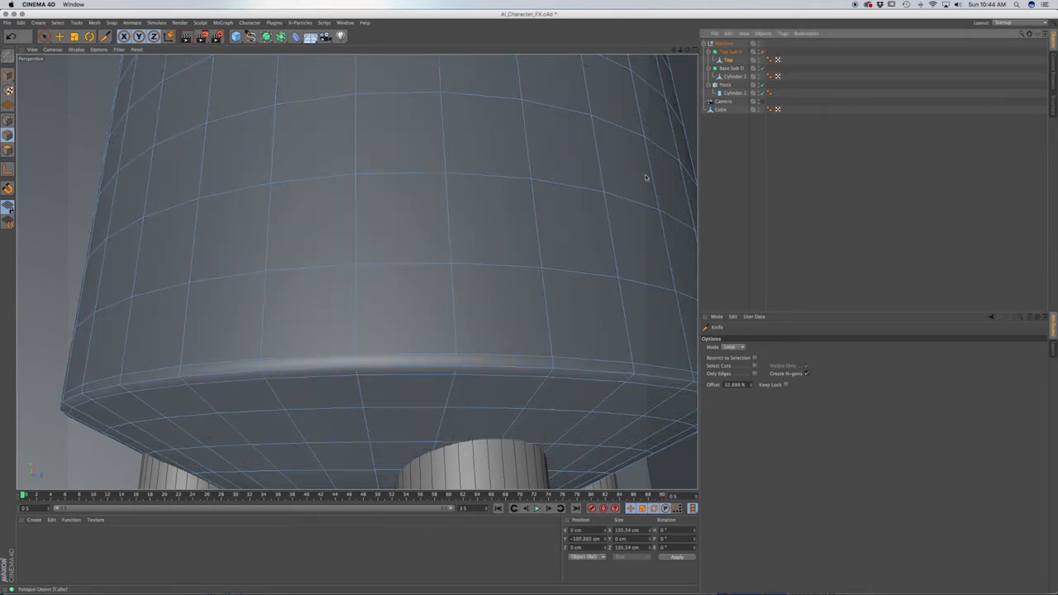
Turn Top Sub D back on, select the base's mesh and switch off Base Sub D
alt+drag(515, 385, 512, 181)
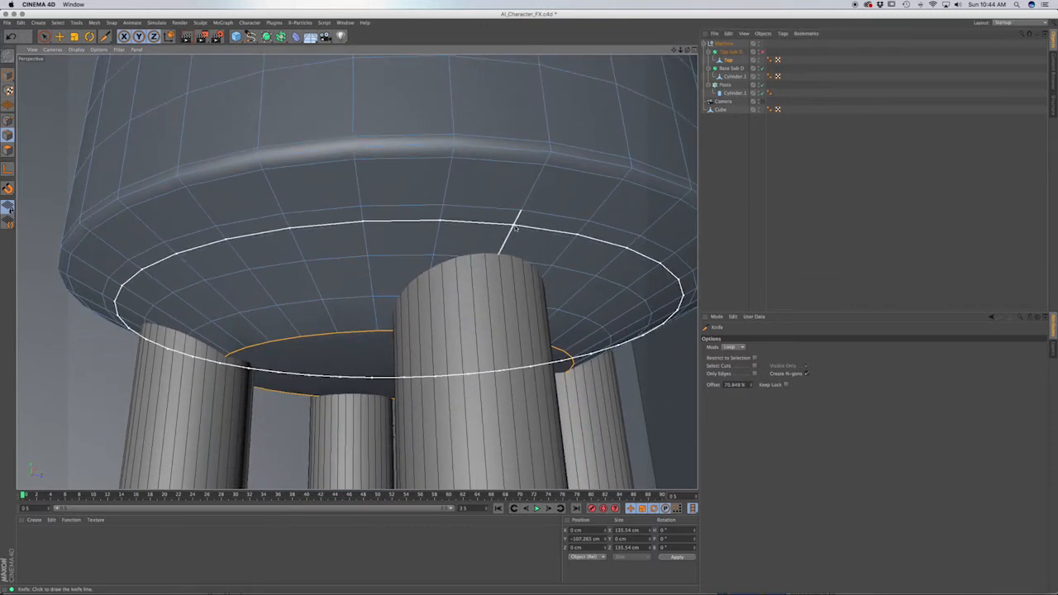
alt+right_drag(518, 214, 420, 213)
alt+middle_drag(356, 380, 356, 271)
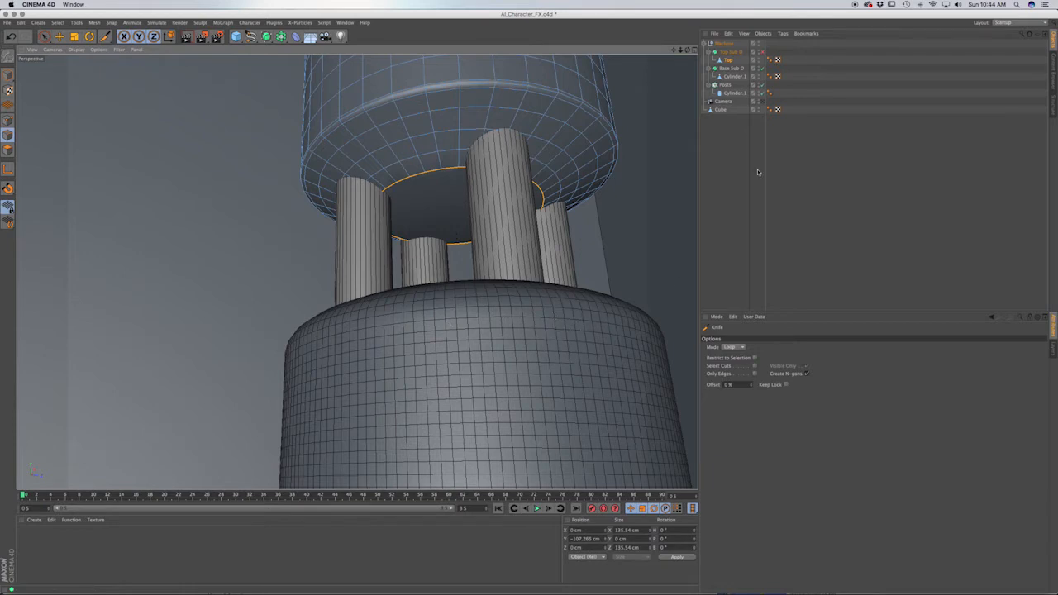
click(763, 52)
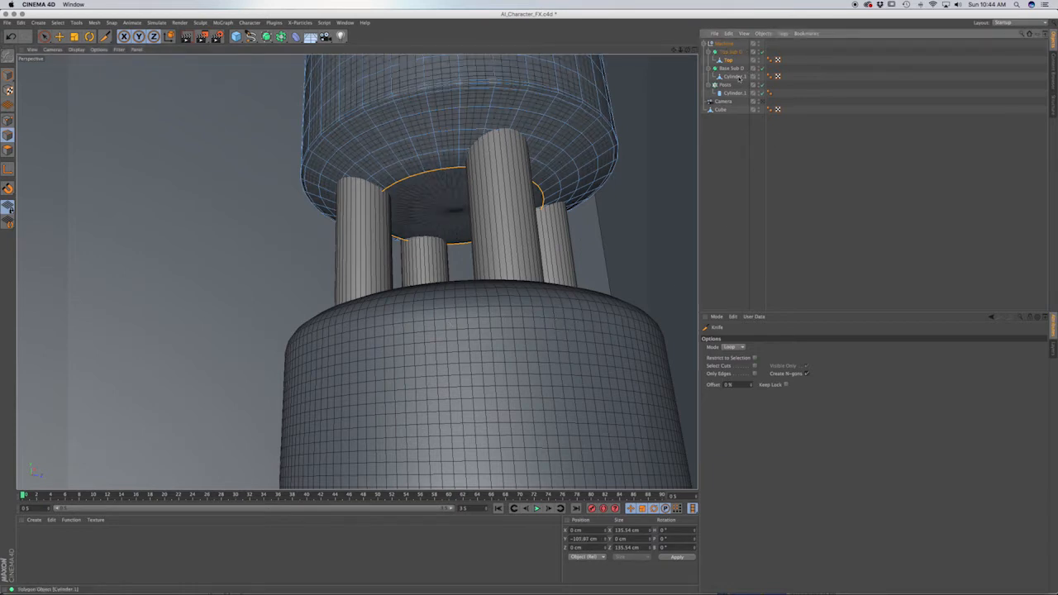
click(734, 76)
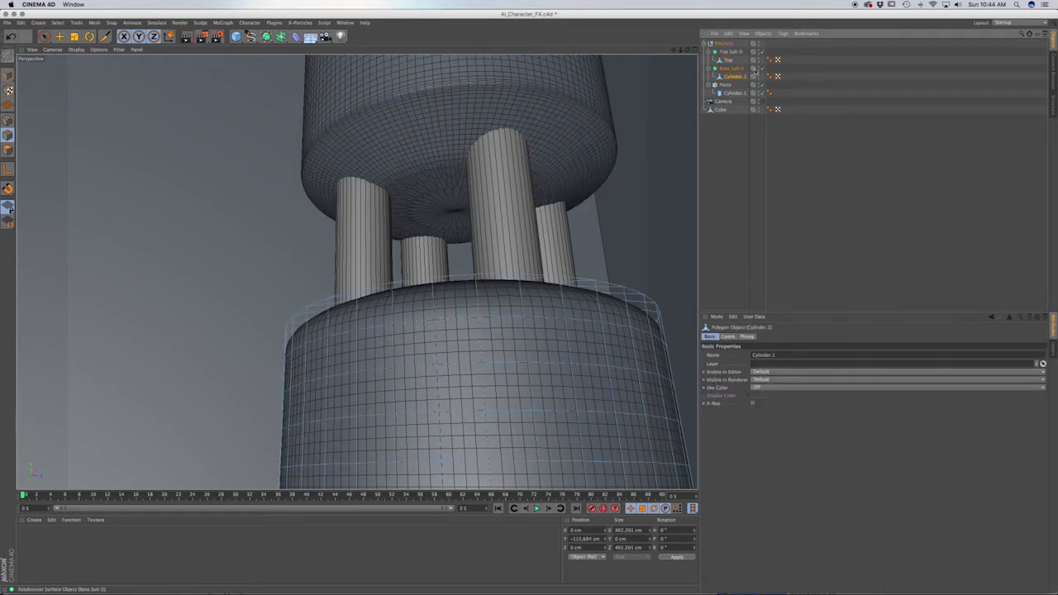
click(761, 69)
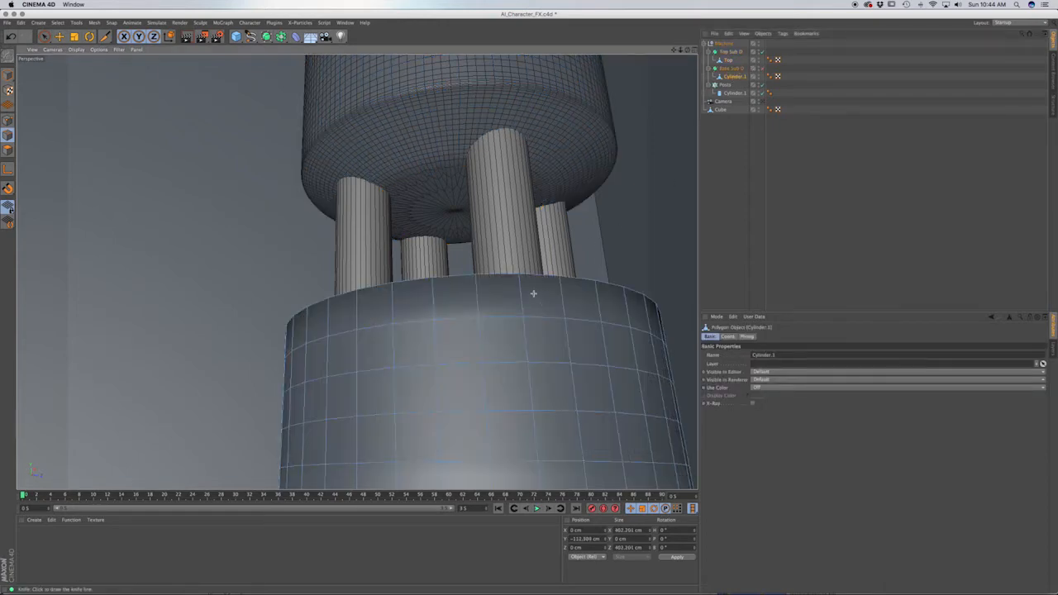
Knife an edge loop just above and just below the lower edge of the base's main cylindrical section
alt+drag(531, 292, 531, 347)
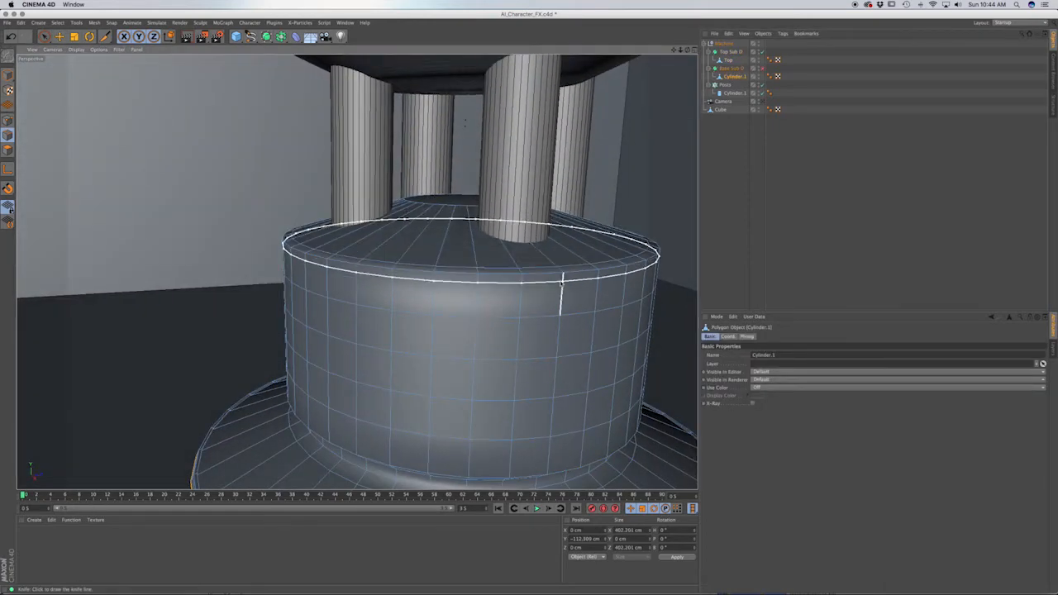
alt+drag(539, 359, 543, 314)
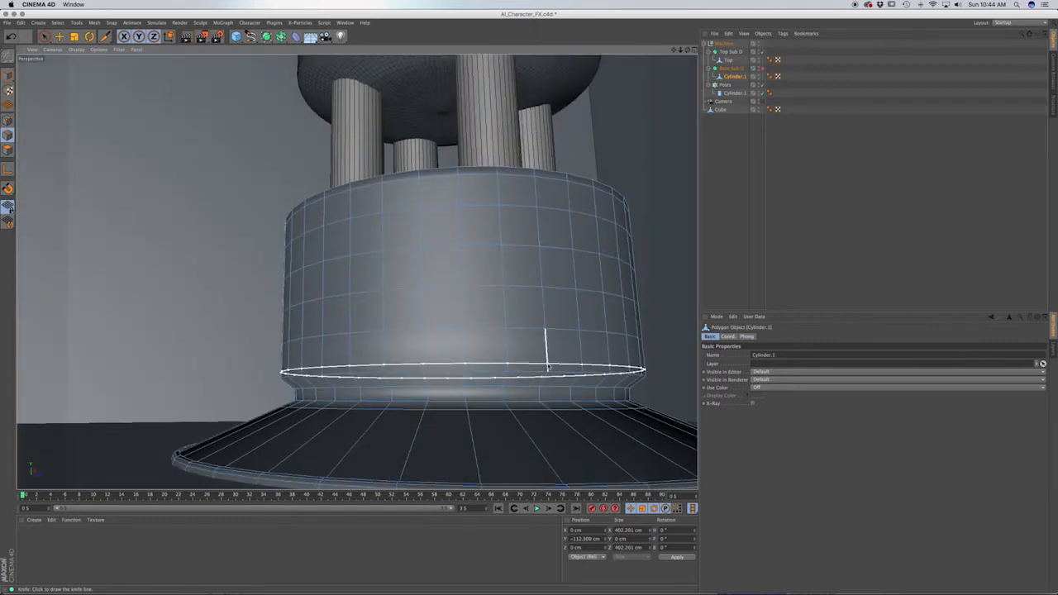
click(548, 365)
click(543, 380)
Knife supporting edge loops along the upper and lower edges of the base's narrow neck, and turn Base Sub D back on
alt+drag(566, 352, 565, 350)
scroll(541, 383, up, 10)
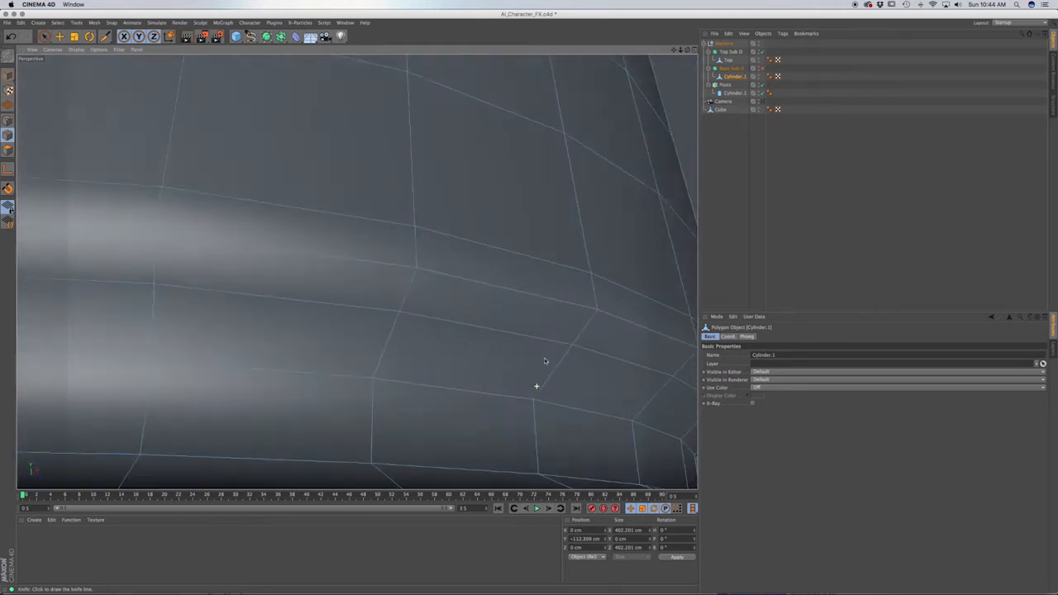
alt+drag(544, 360, 548, 380)
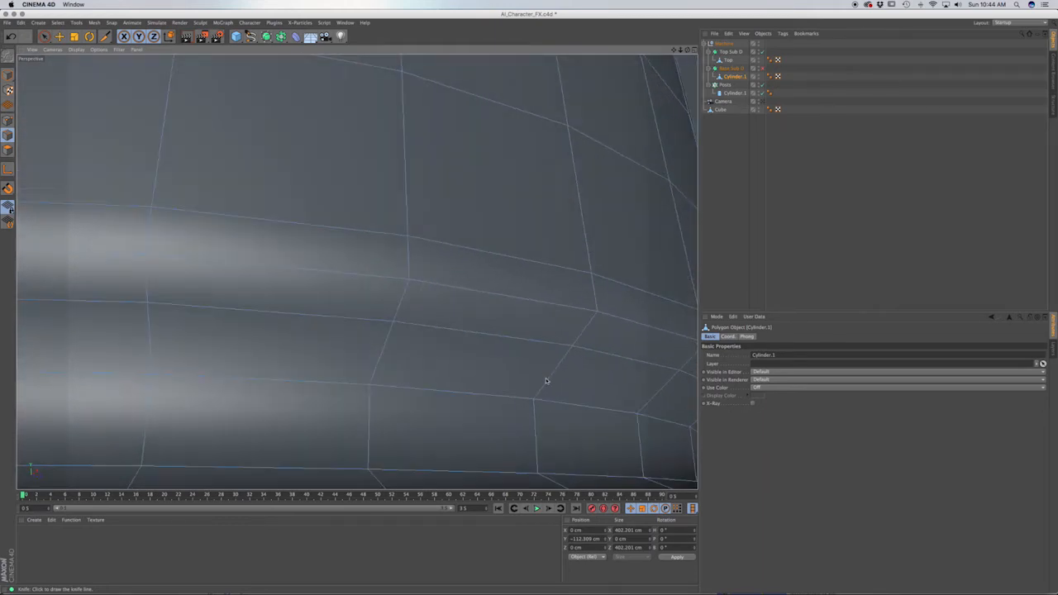
click(541, 397)
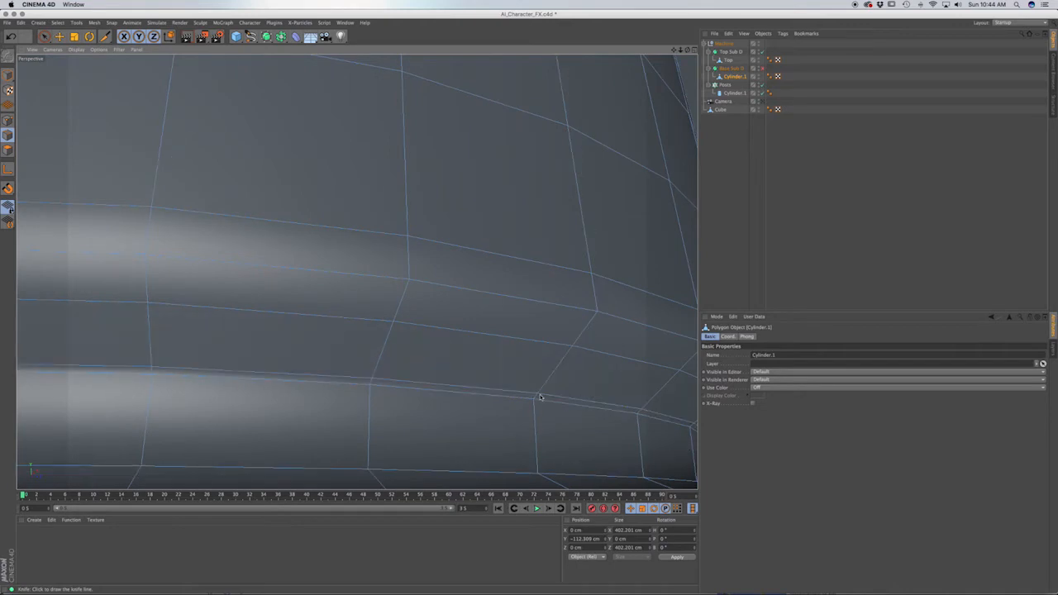
alt+drag(533, 403, 494, 352)
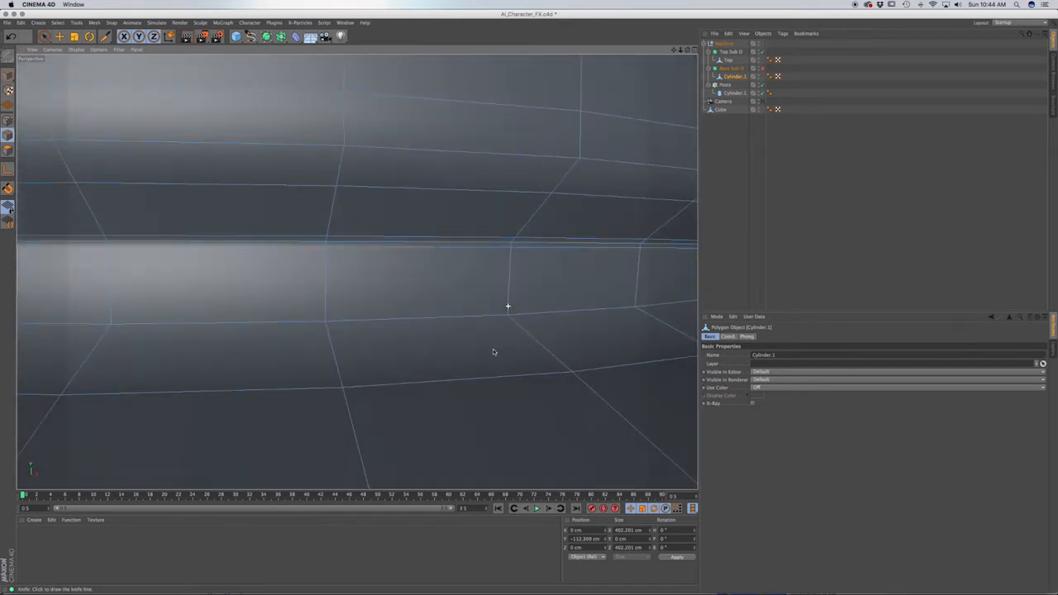
click(508, 312)
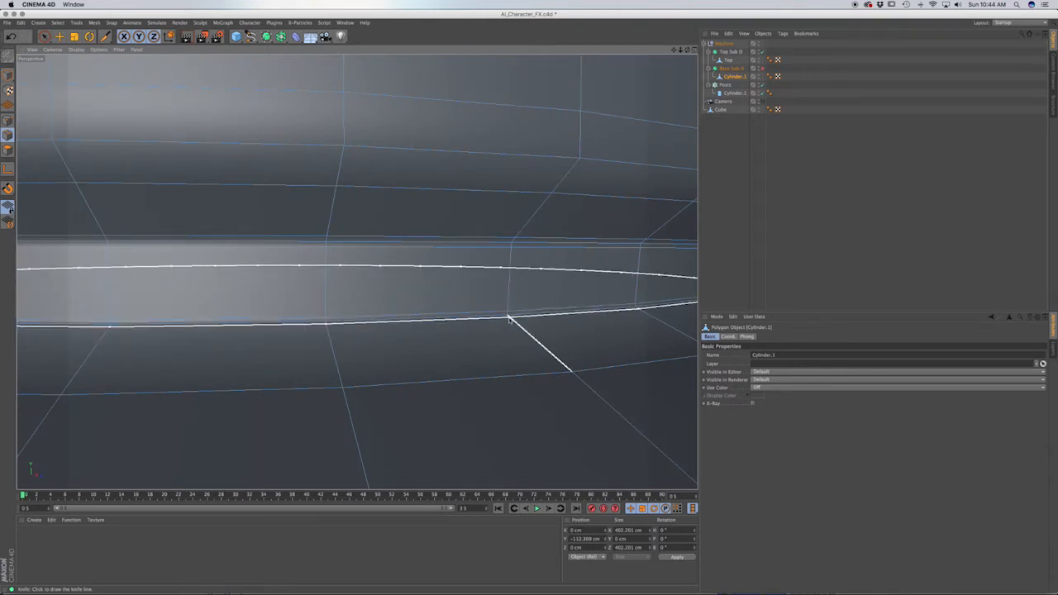
alt+drag(508, 312, 510, 275)
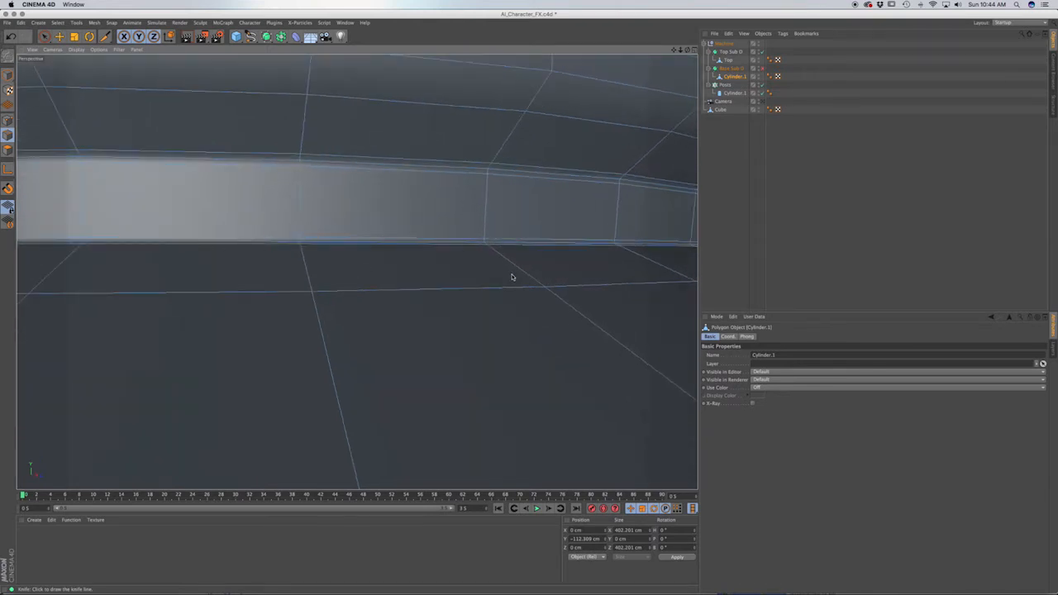
scroll(511, 276, down, 5)
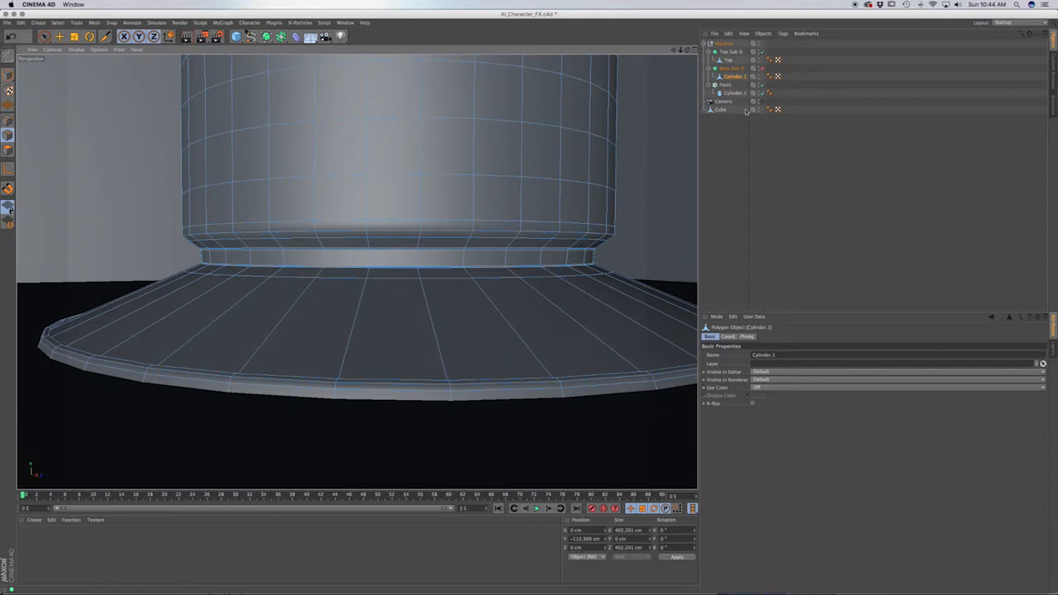
click(760, 69)
With Base Sub D temporarily disabled, knife an edge loop beside the upper outer edge of the base's flared foot, and restore the smoothing
scroll(467, 241, up, 5)
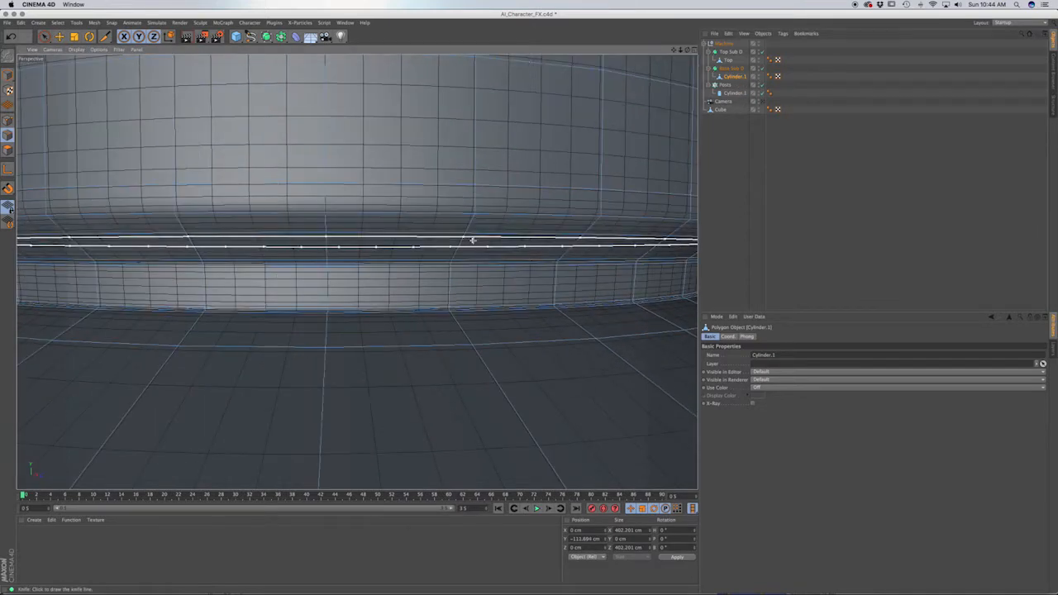
scroll(525, 283, up, 2)
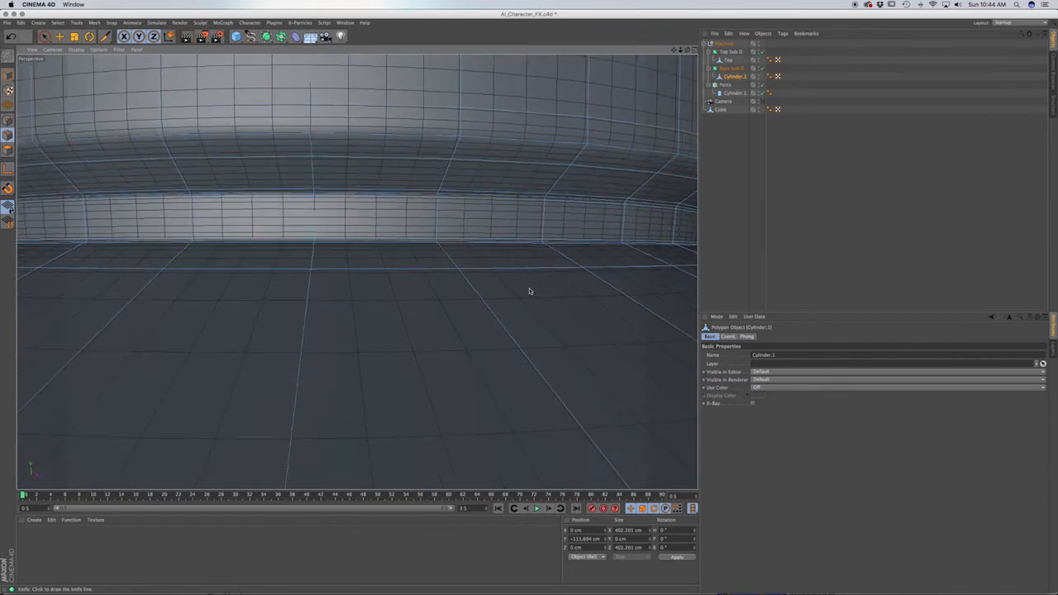
scroll(533, 319, down, 6)
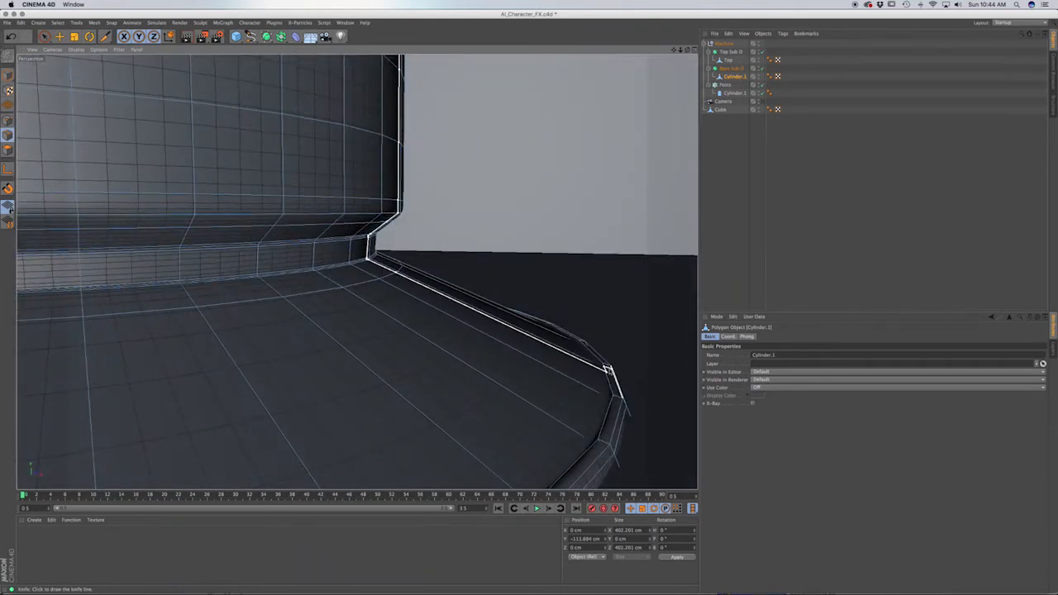
scroll(609, 372, up, 3)
scroll(609, 372, up, 5)
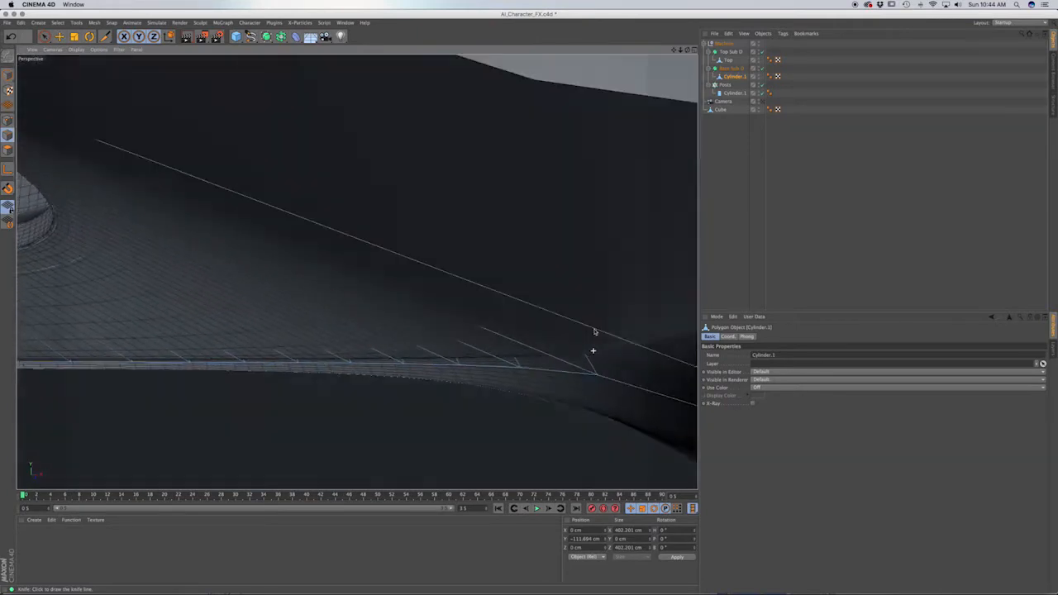
alt+drag(594, 329, 591, 344)
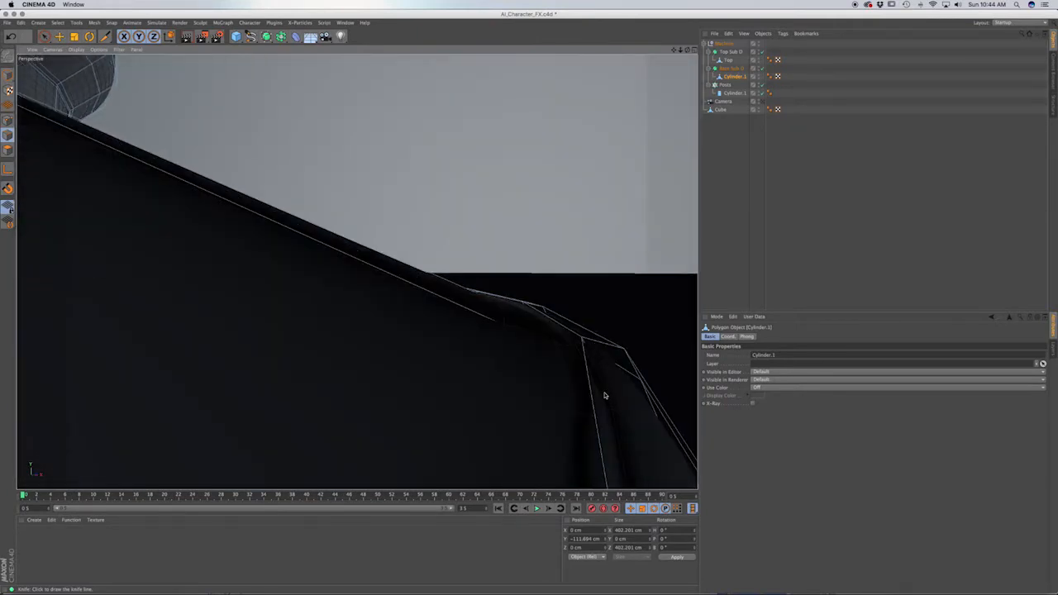
alt+drag(603, 387, 604, 383)
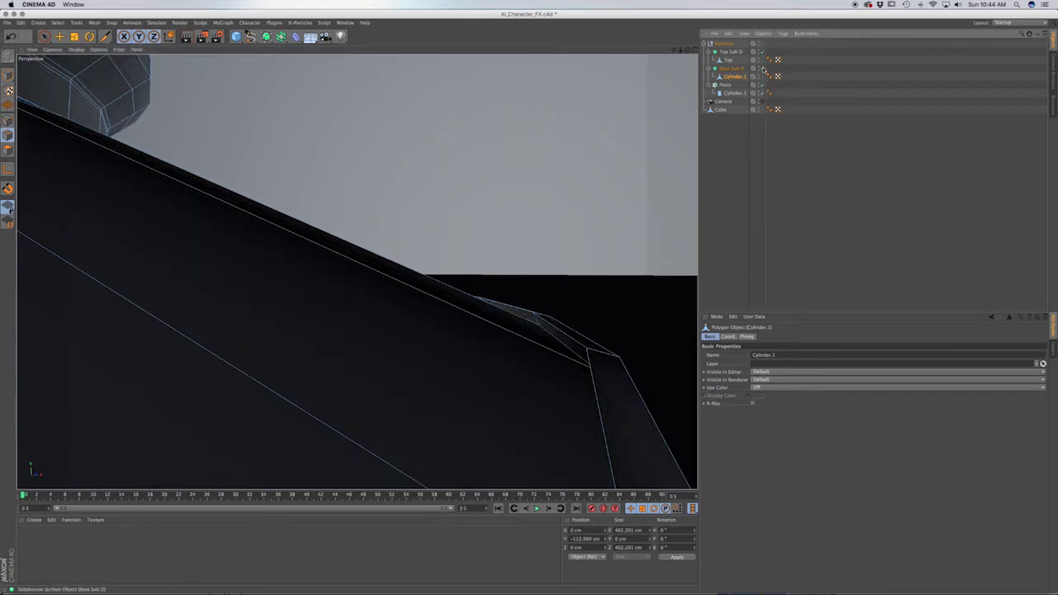
key(k)
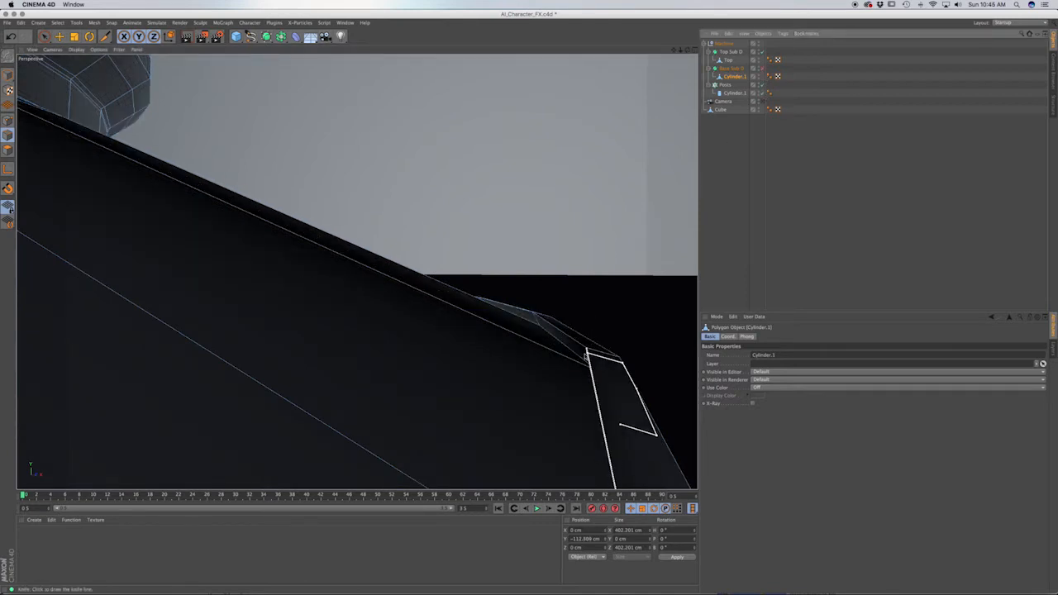
scroll(534, 319, up, 2)
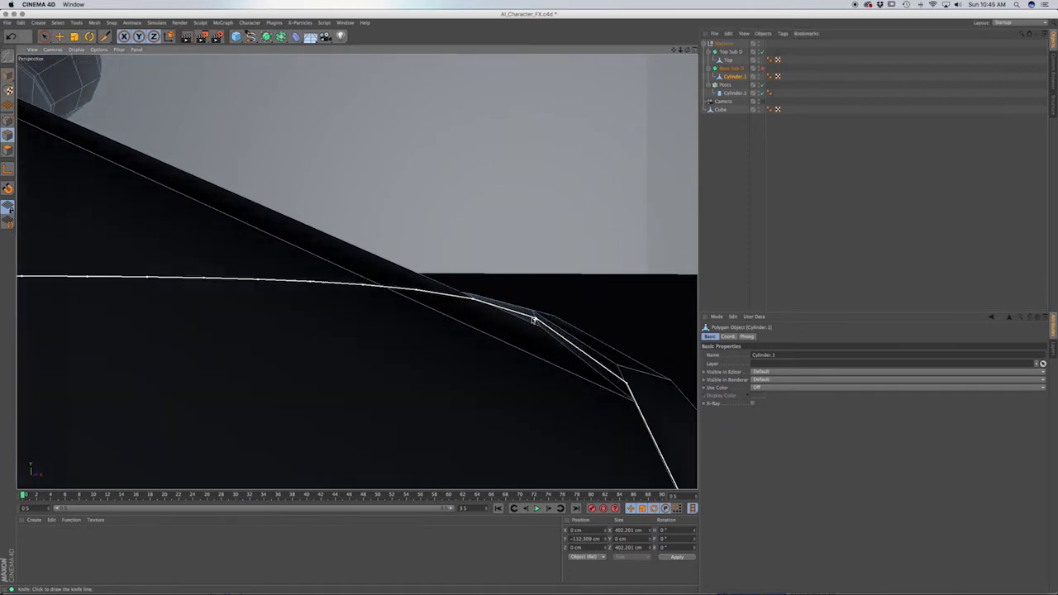
scroll(533, 319, up, 3)
scroll(535, 331, down, 3)
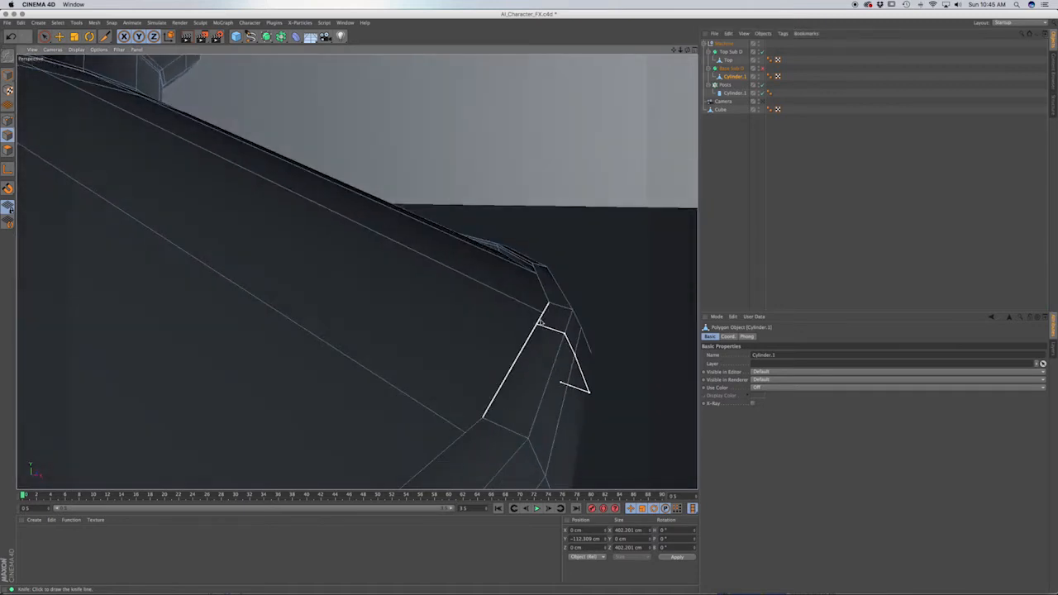
click(554, 309)
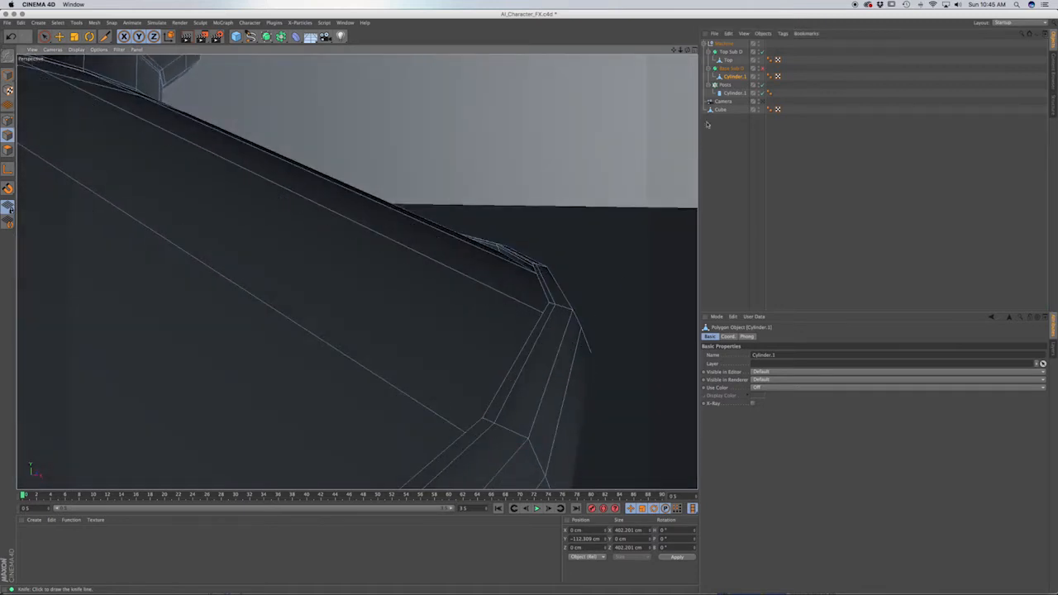
click(761, 68)
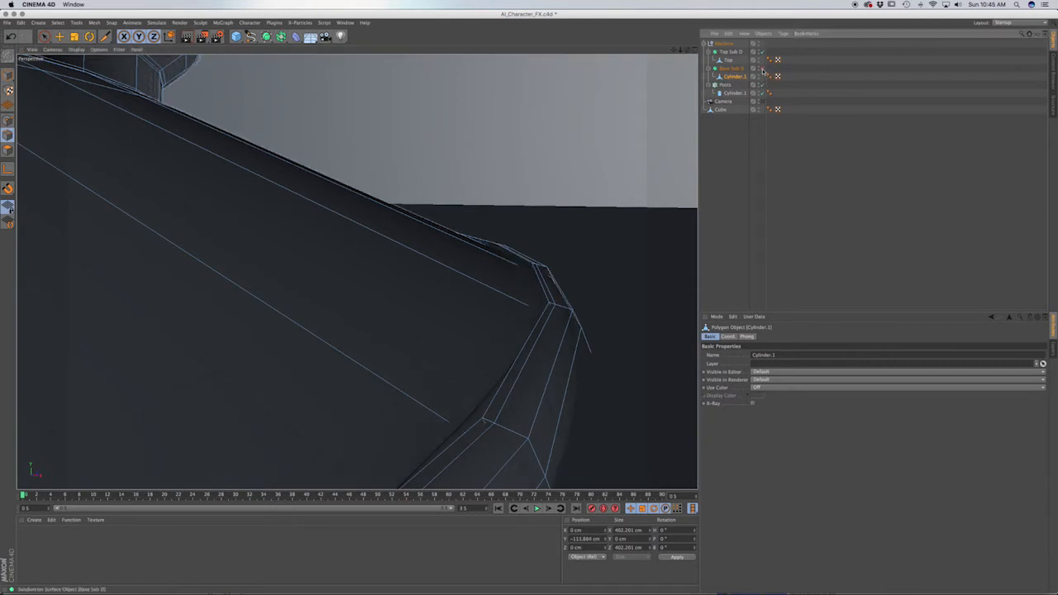
Render the view close up on the foot's rim and again with the whole foot in frame to check the smoothed edges
alt+drag(496, 402, 563, 220)
alt+drag(506, 303, 518, 329)
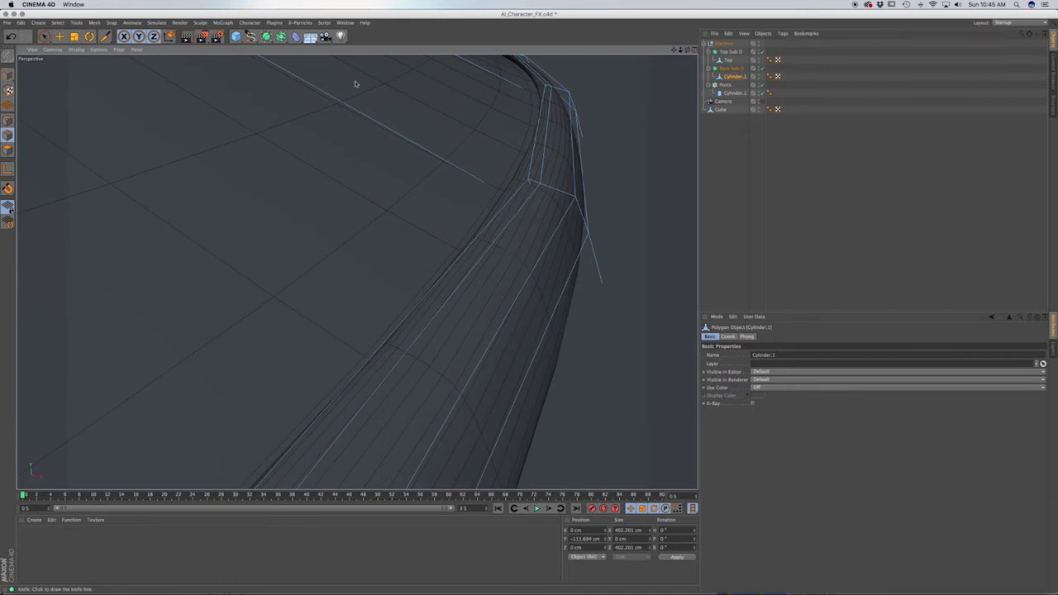
click(187, 36)
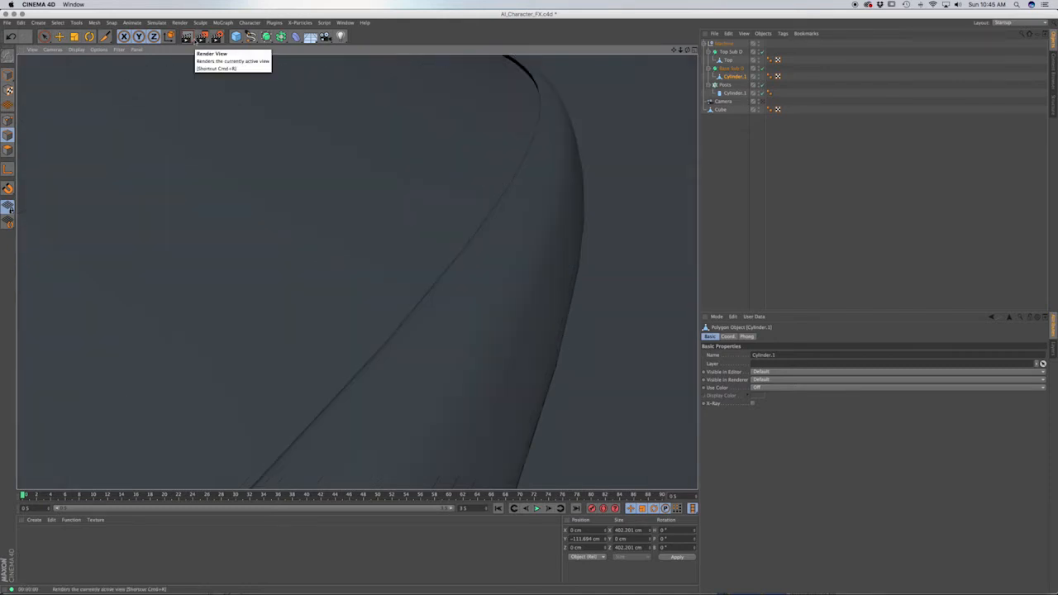
alt+drag(535, 176, 520, 231)
scroll(516, 223, down, 5)
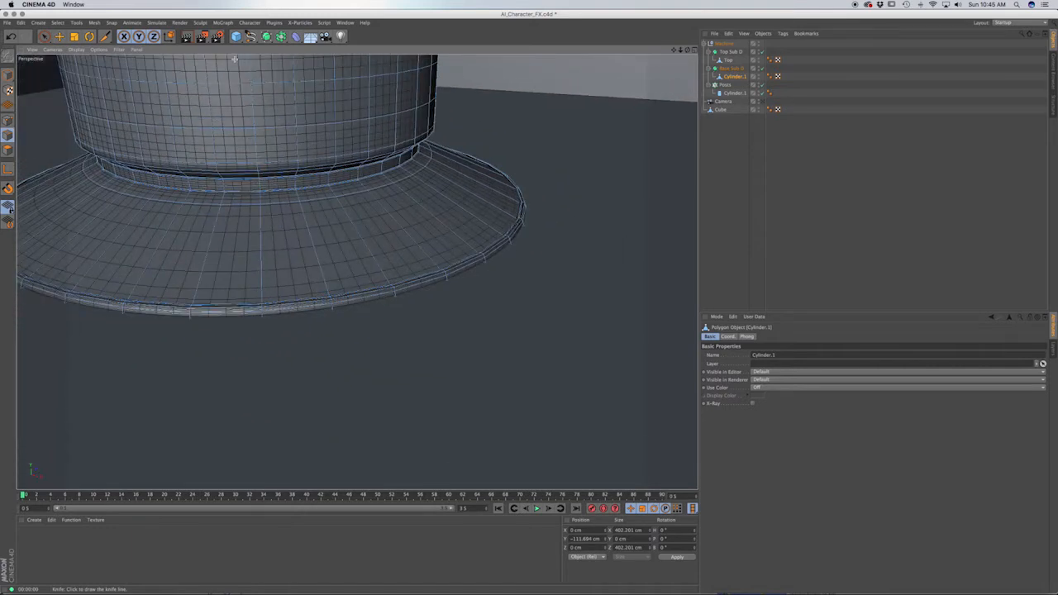
click(189, 36)
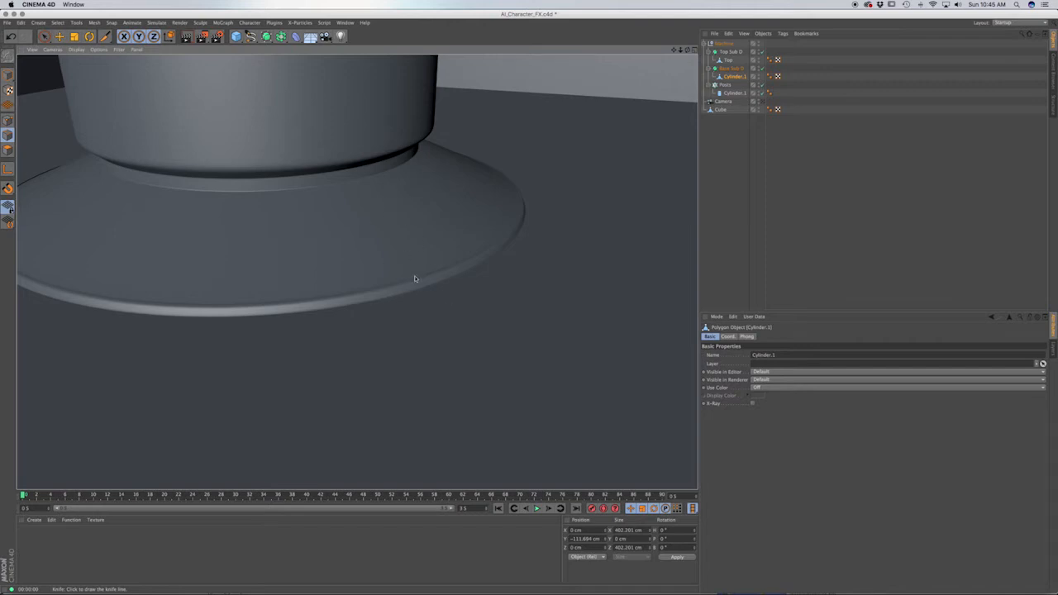
Examine the whole machine from several angles, checking the smoothed base, the posts and the Top container
scroll(474, 263, down, 8)
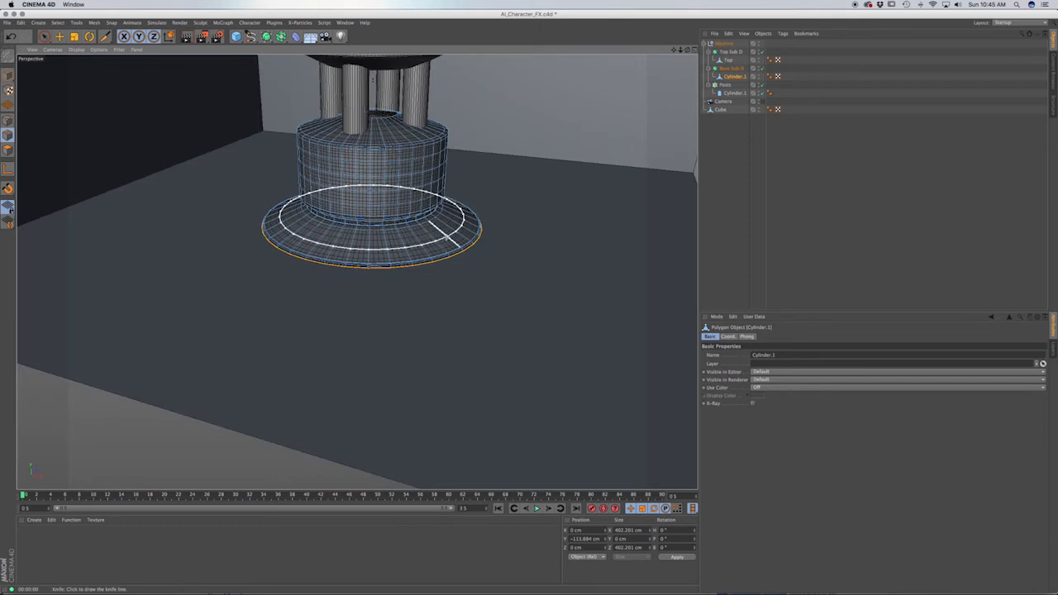
scroll(421, 206, up, 4)
scroll(395, 214, down, 3)
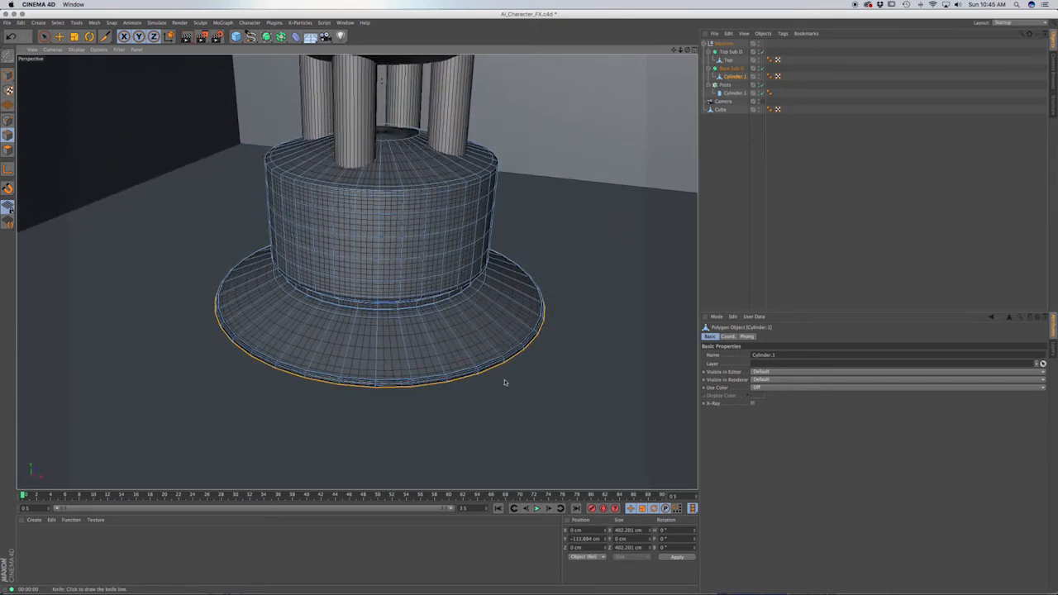
alt+middle_drag(427, 246, 434, 375)
scroll(431, 319, down, 4)
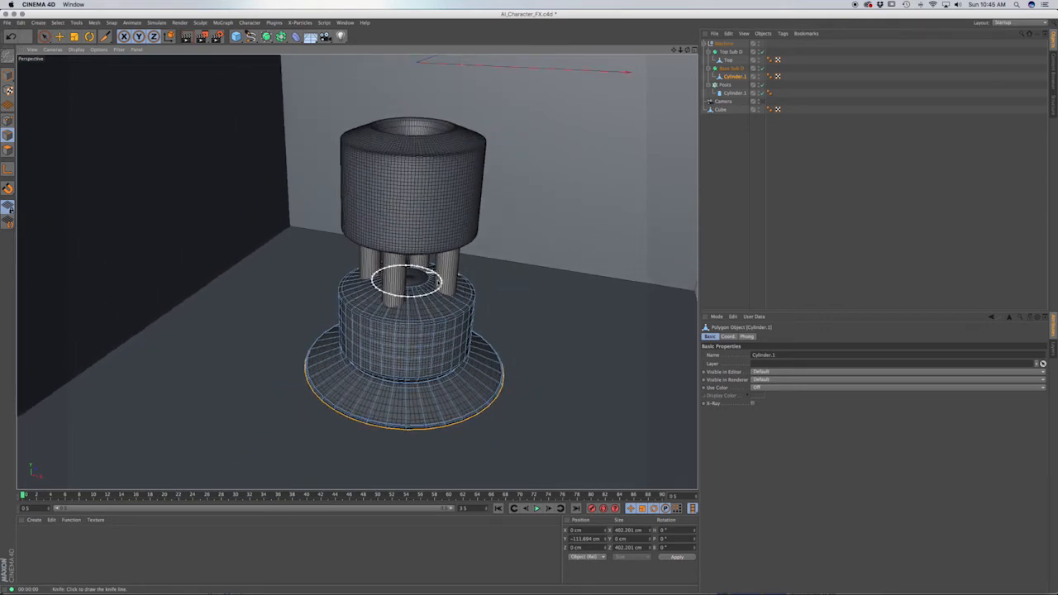
alt+drag(442, 313, 438, 314)
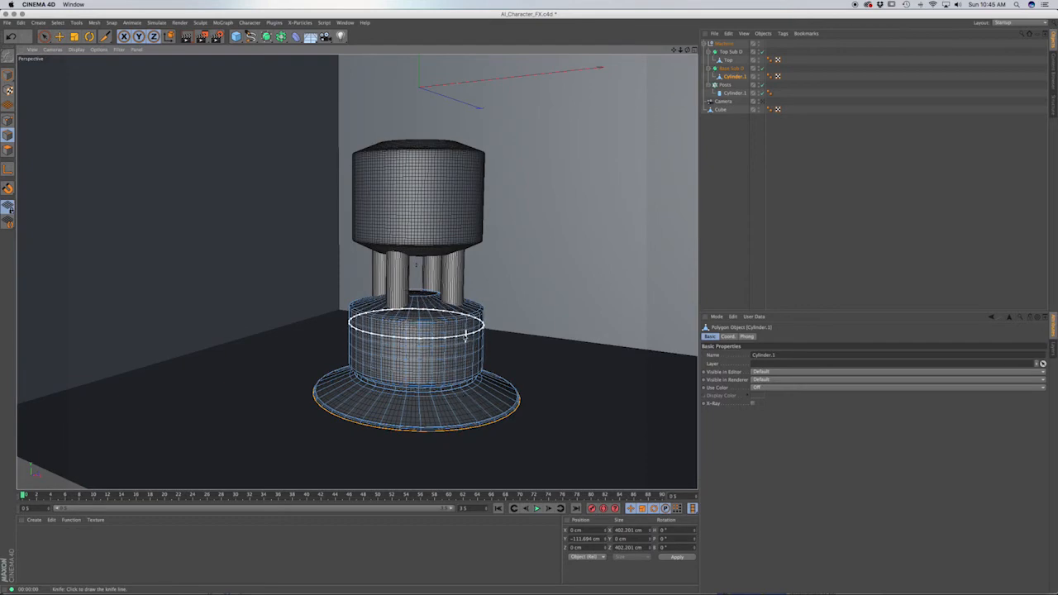
scroll(460, 319, up, 5)
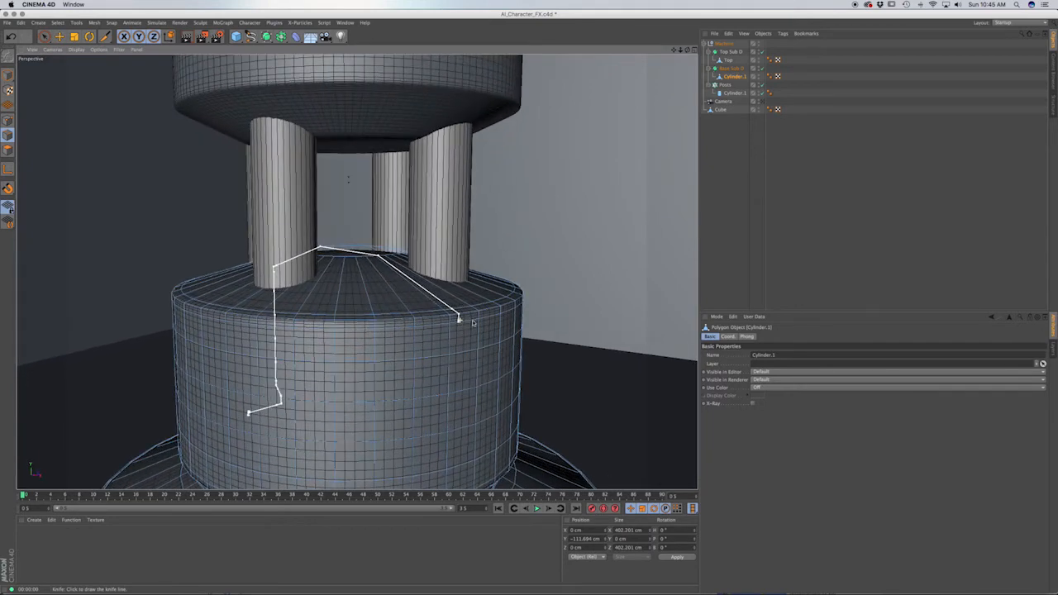
alt+drag(474, 323, 410, 346)
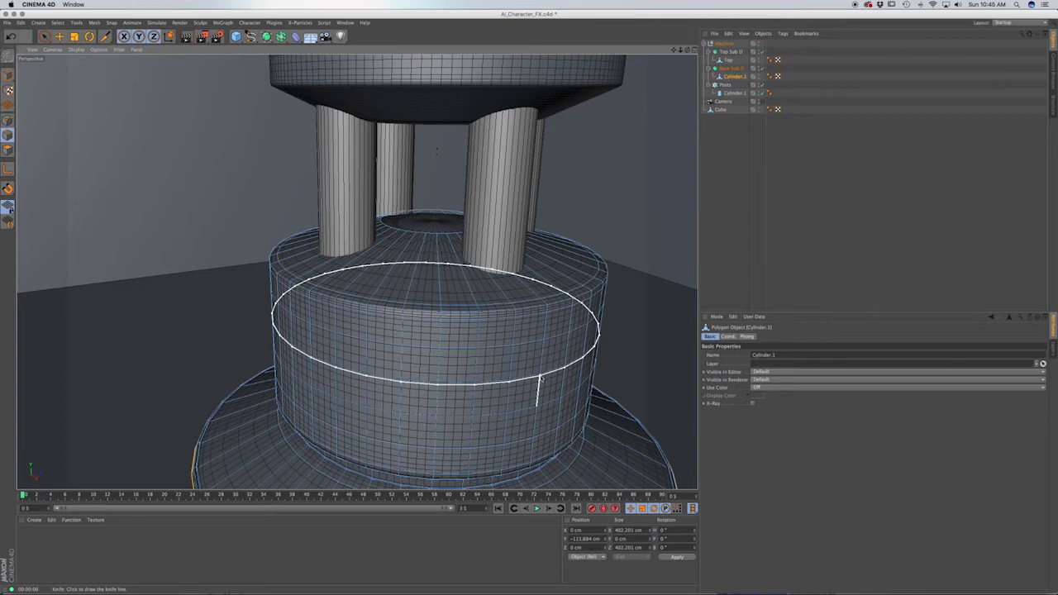
alt+middle_drag(539, 446, 529, 415)
alt+middle_drag(481, 107, 493, 259)
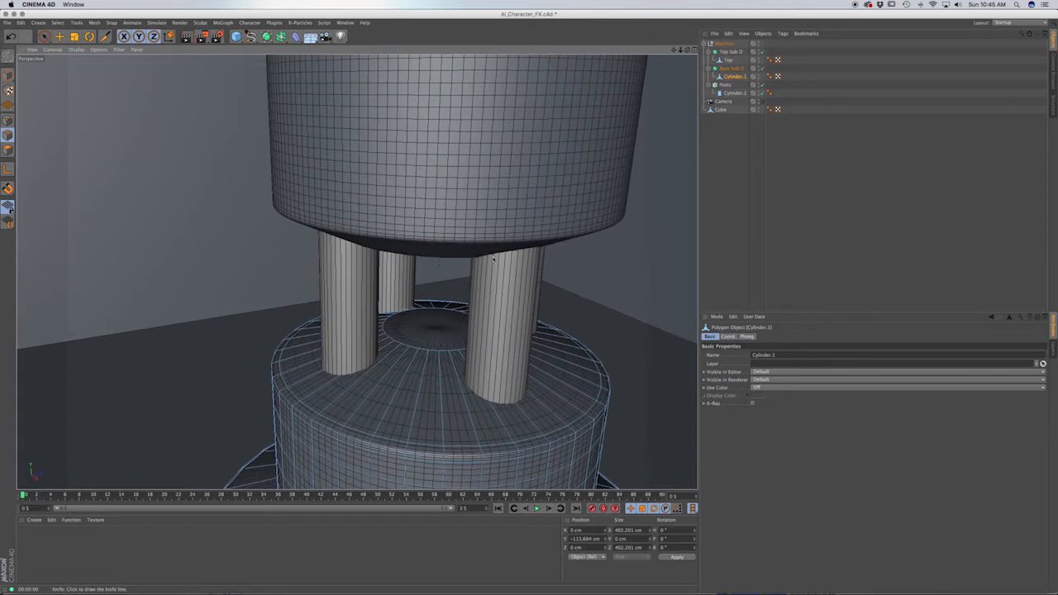
alt+middle_drag(468, 153, 453, 287)
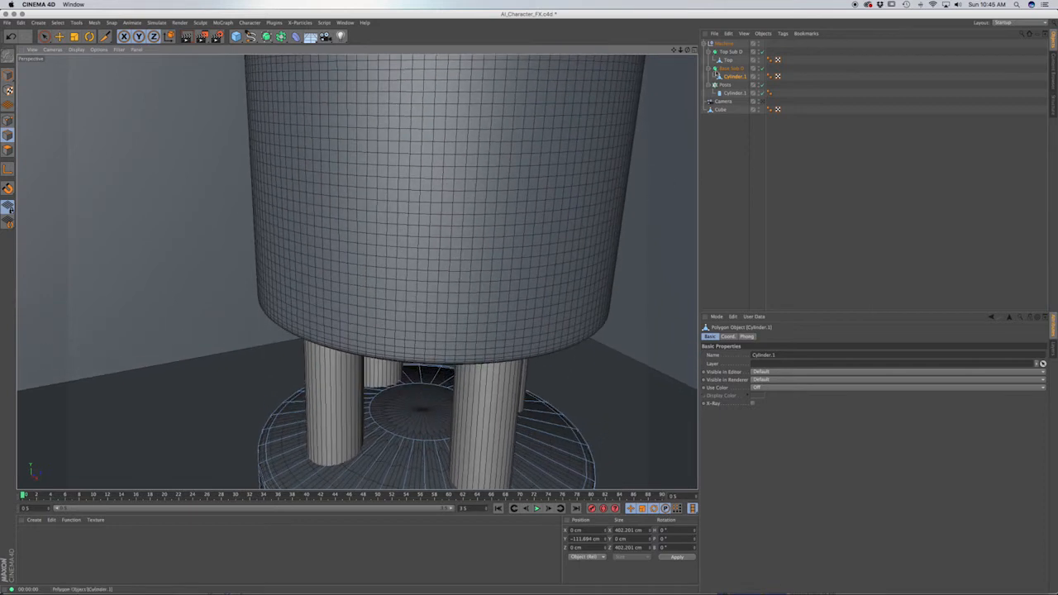
Select Base Sub D and inspect the smoothed base and posts without the mesh cage
click(731, 68)
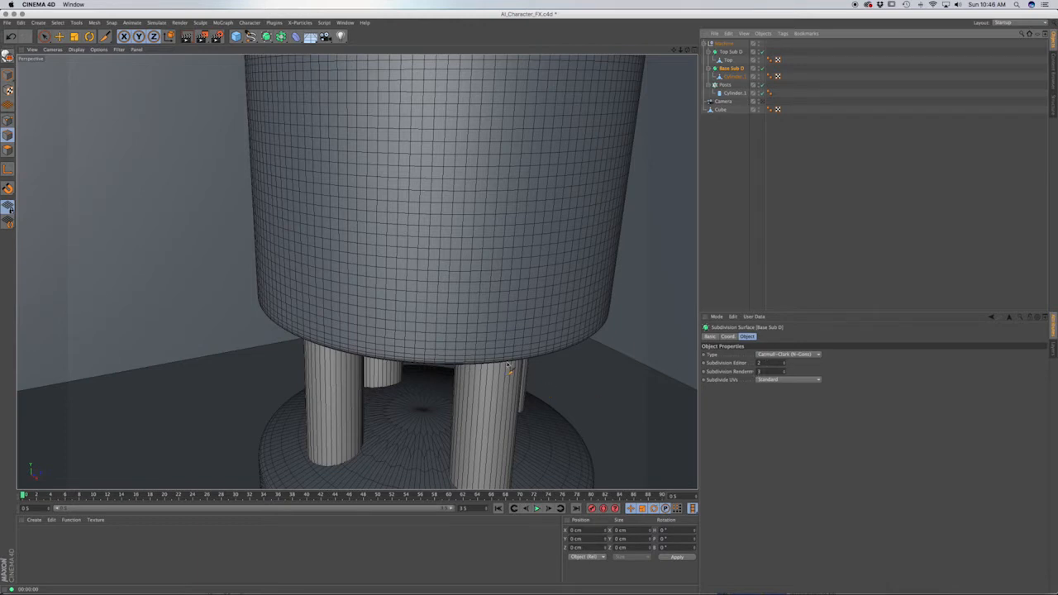
alt+middle_drag(490, 333, 457, 192)
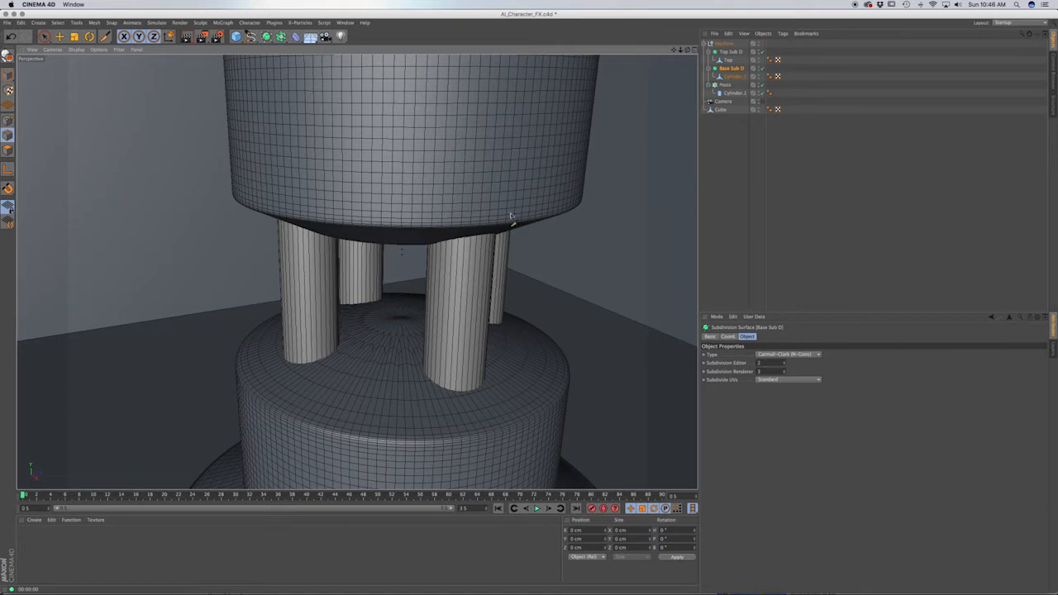
alt+middle_drag(492, 399, 429, 350)
scroll(483, 382, down, 3)
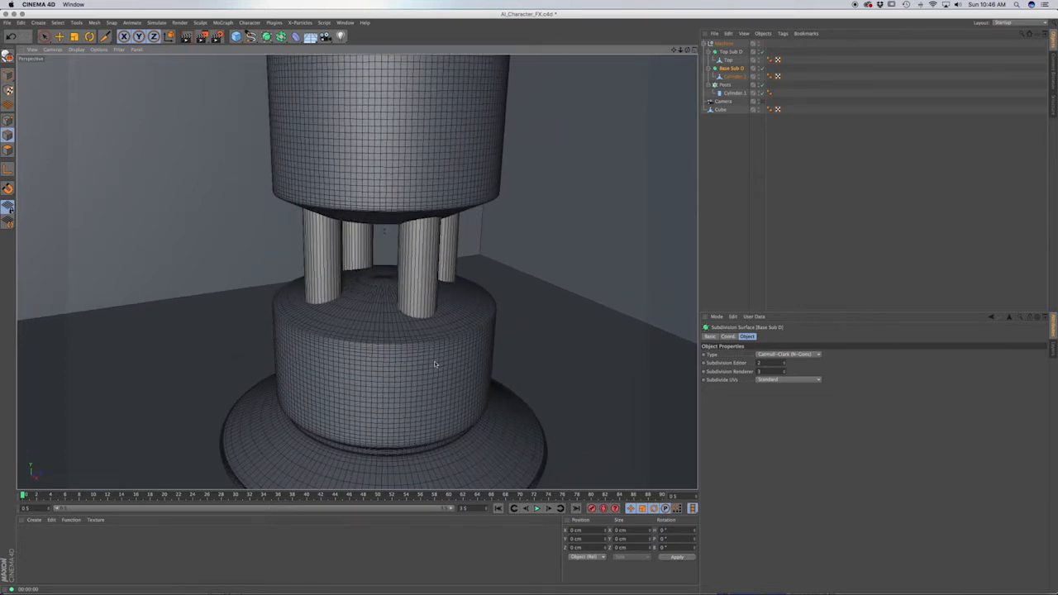
mouse_move(434, 363)
alt+mouse_down()
mouse_move(439, 345)
mouse_move(439, 359)
alt+mouse_up()
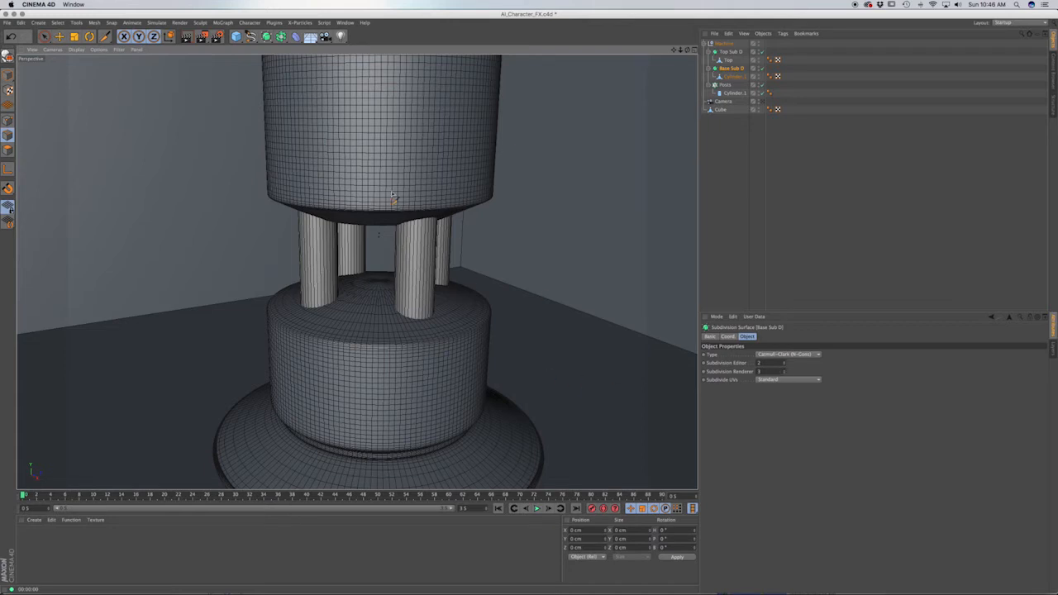
alt+drag(393, 196, 410, 365)
alt+drag(423, 320, 415, 282)
alt+drag(399, 373, 399, 343)
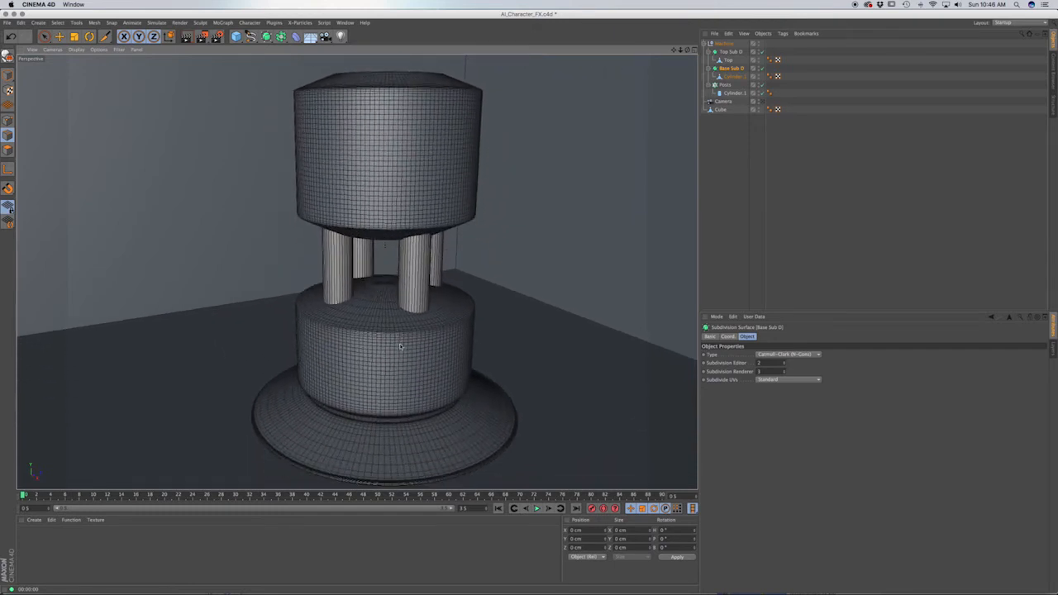
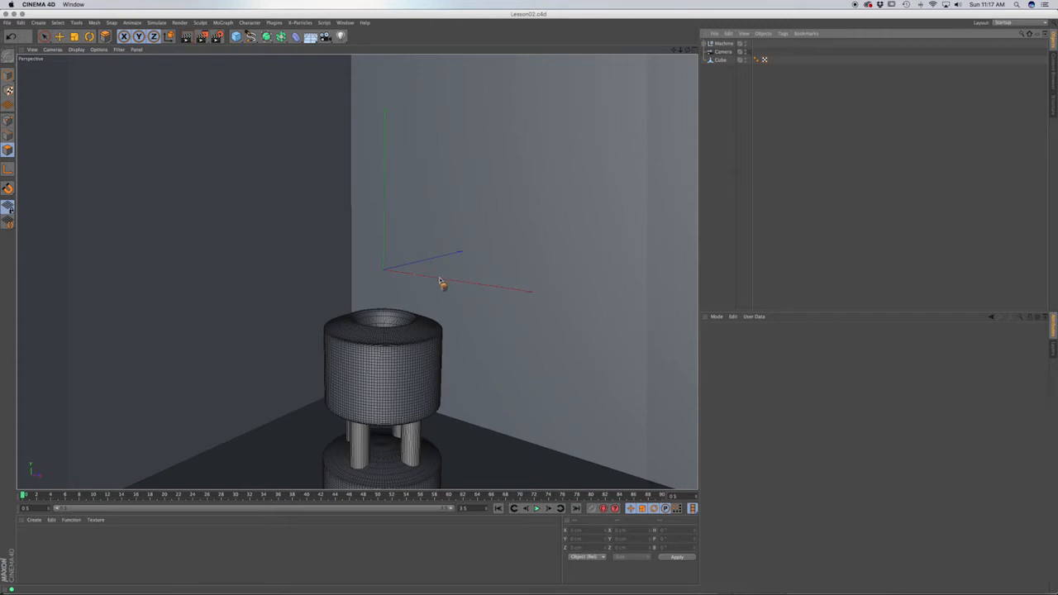
Add a Sphere primitive to the scene above the machine's Top container
click(237, 39)
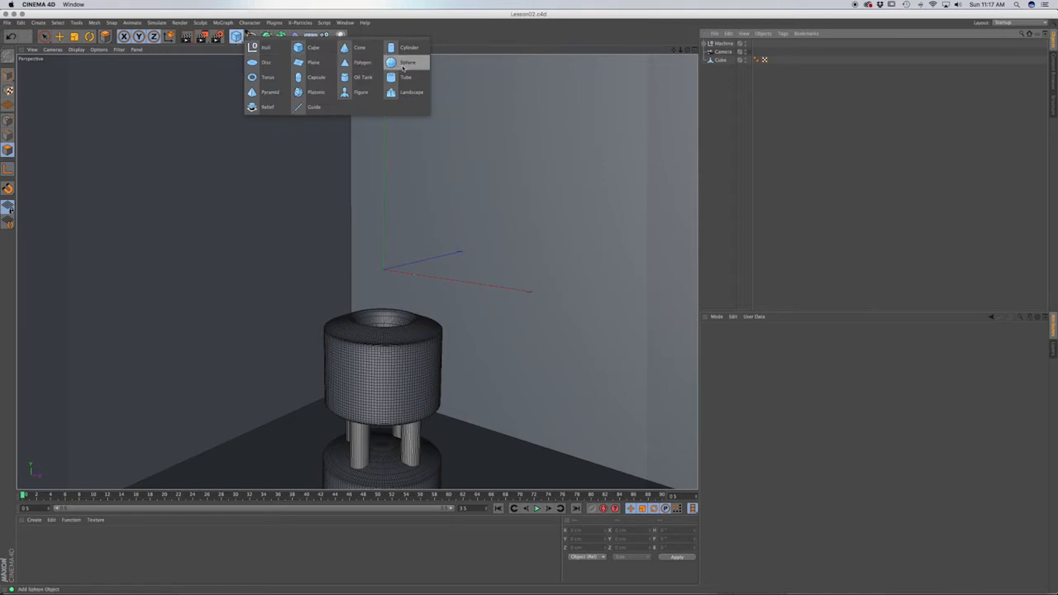
click(405, 66)
scroll(383, 271, up, 4)
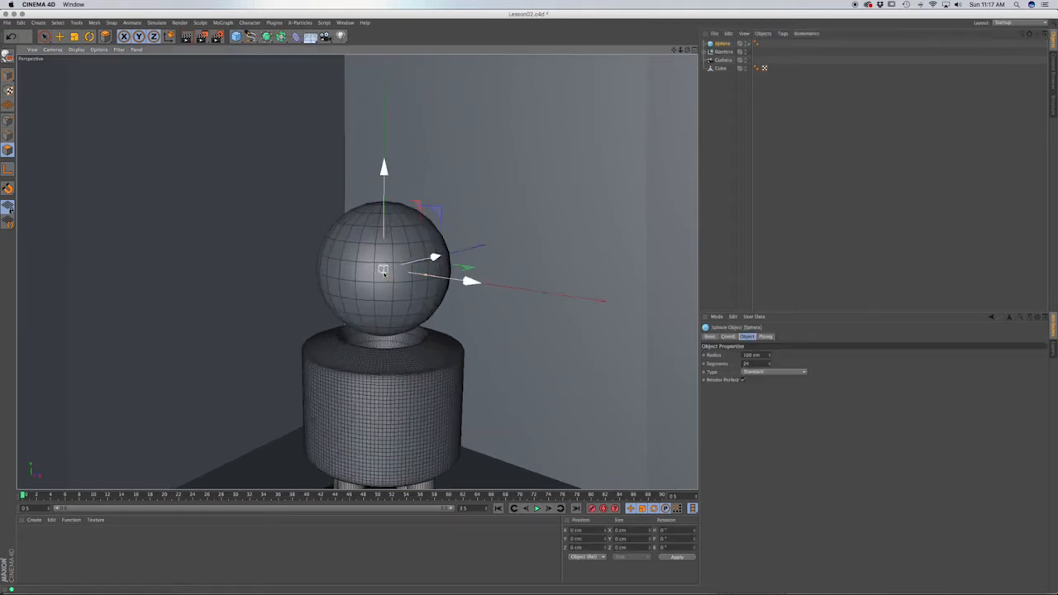
scroll(384, 275, up, 1)
alt+middle_drag(383, 271, 446, 281)
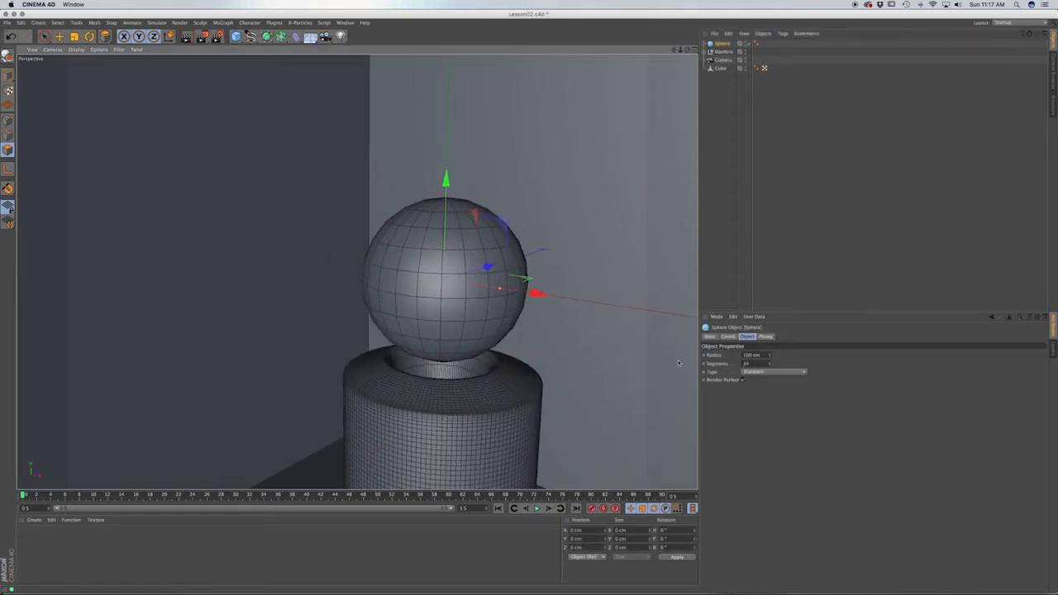
Set the sphere's type to Hexahedron with 12 segments and convert it to an editable polygon object
click(772, 372)
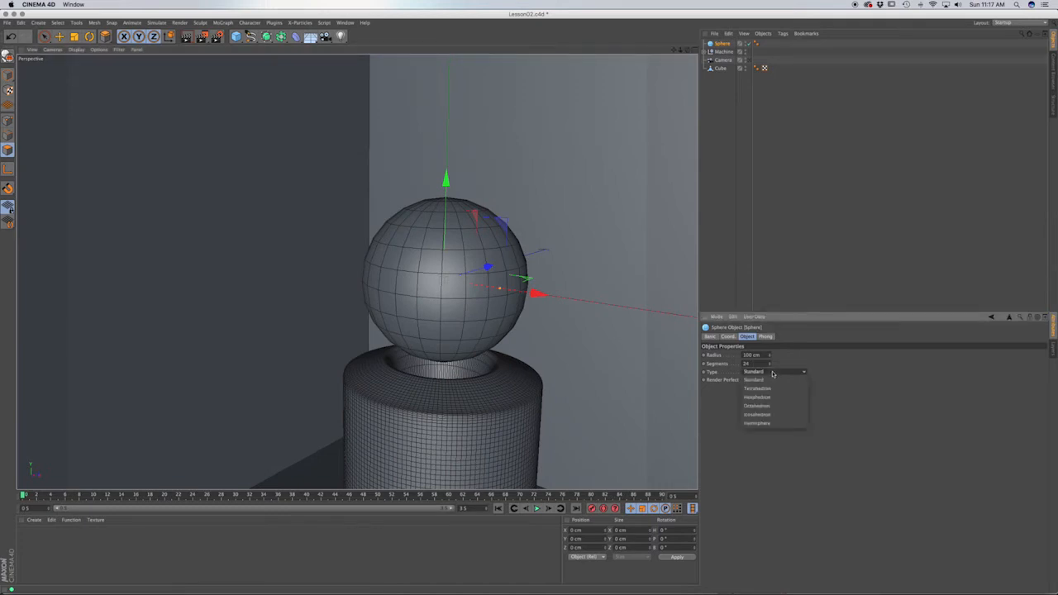
click(762, 397)
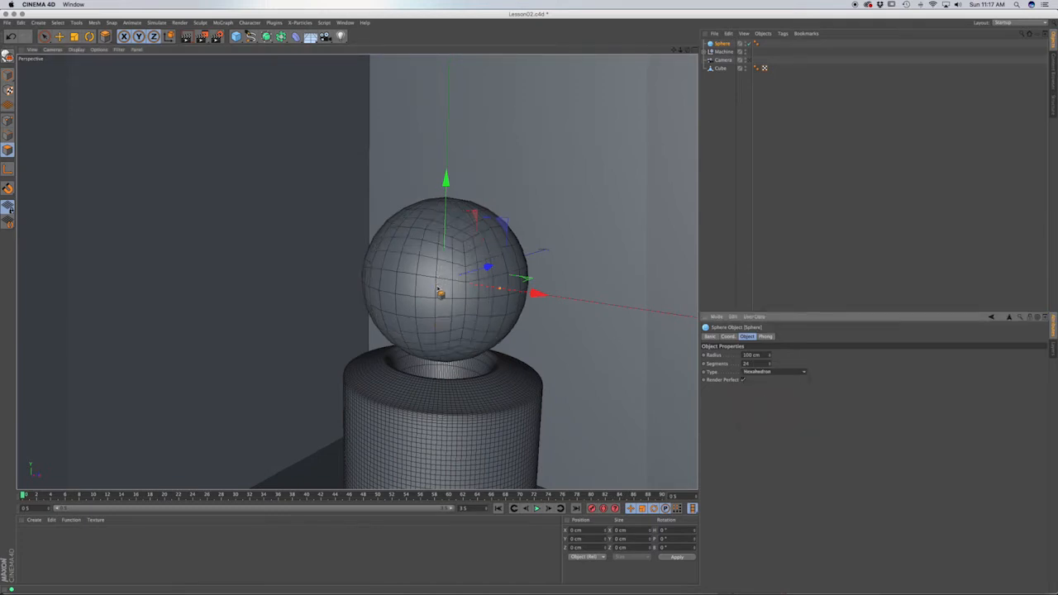
drag(756, 363, 737, 364)
key(Return)
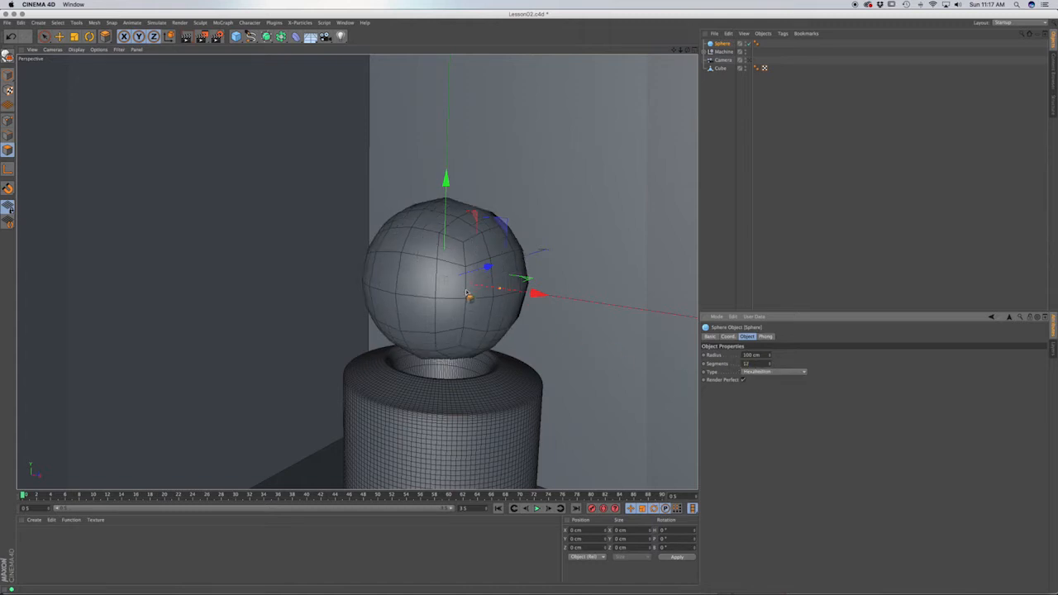
alt+drag(462, 289, 468, 306)
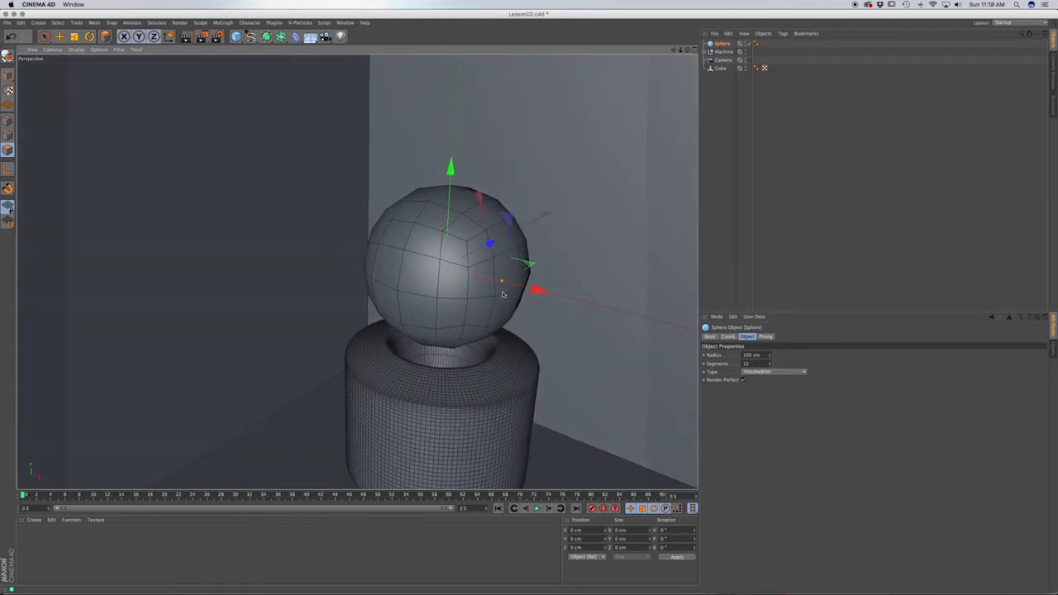
click(8, 74)
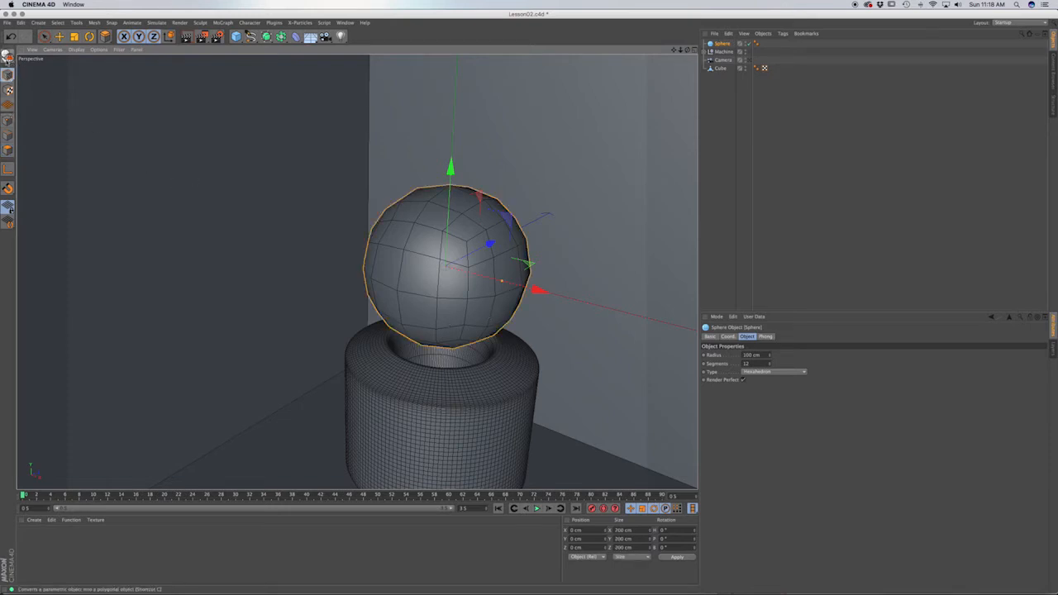
click(7, 55)
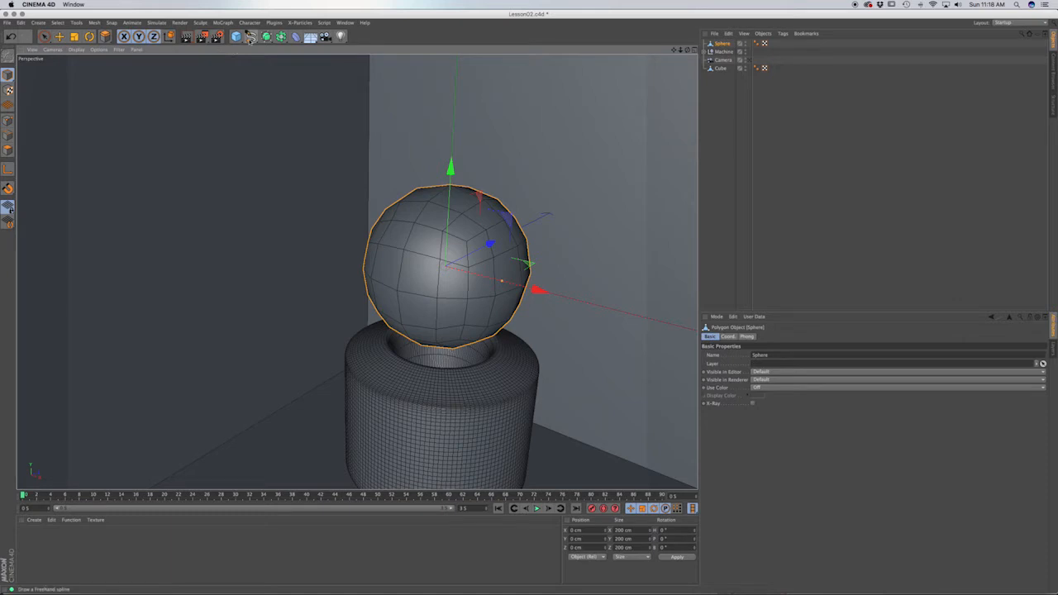
Add an FFD deformer as a child of the sphere and rename the sphere Character
click(295, 36)
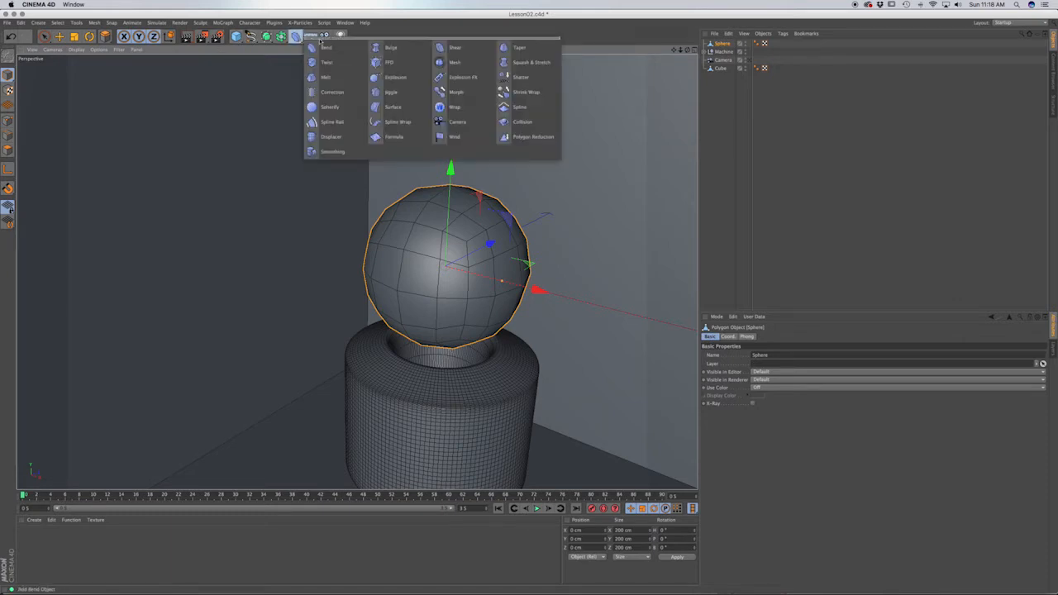
click(393, 62)
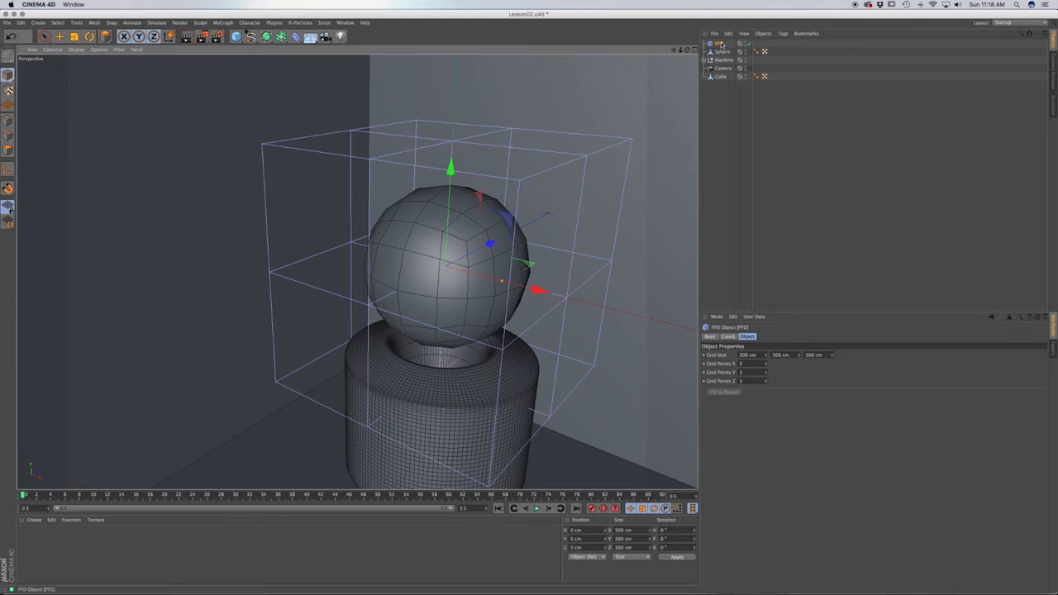
drag(719, 43, 728, 53)
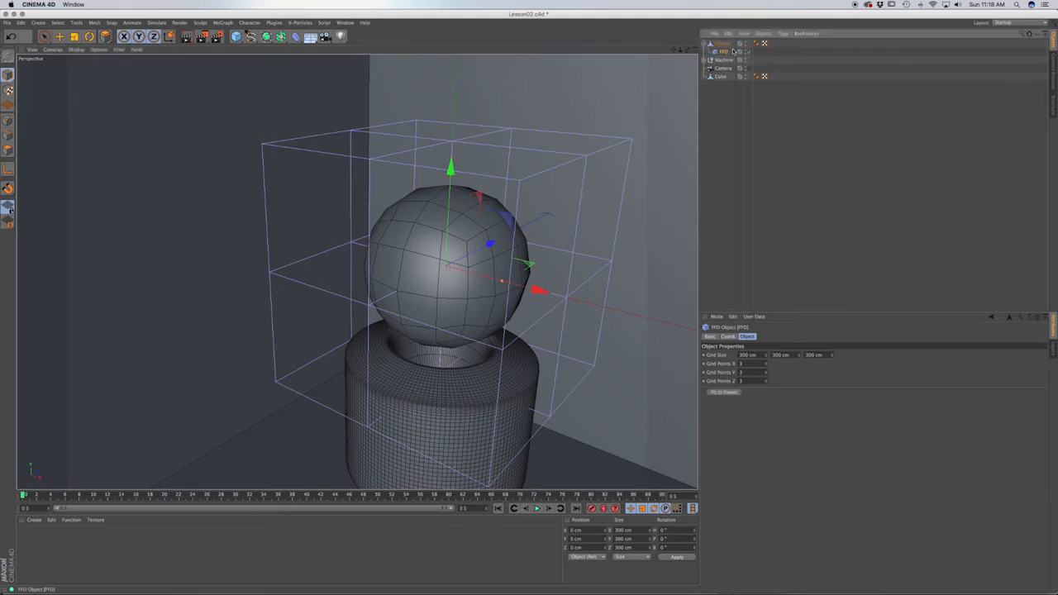
click(724, 44)
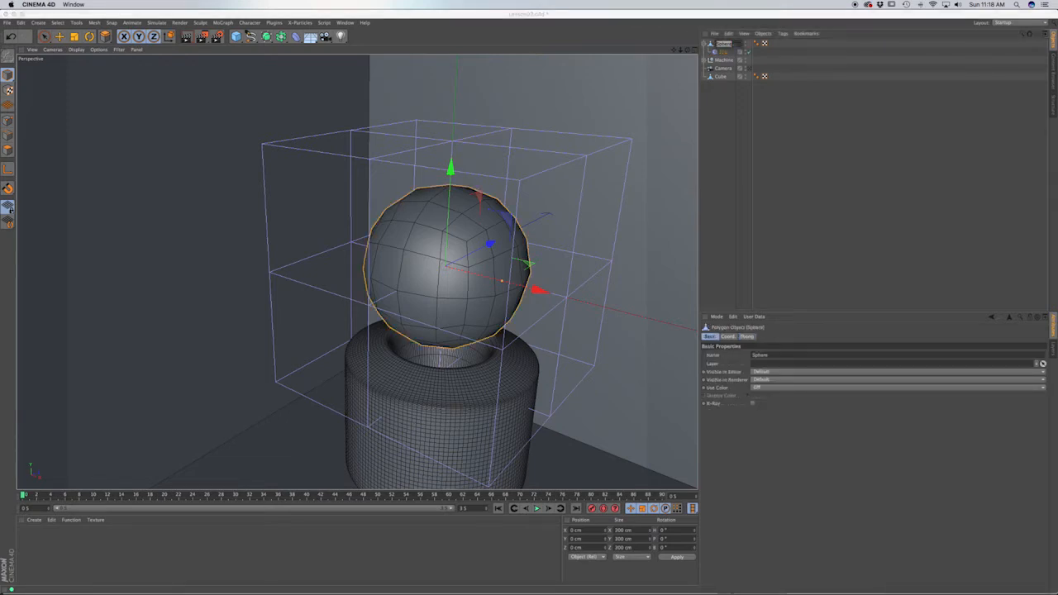
text(Character)
key(Return)
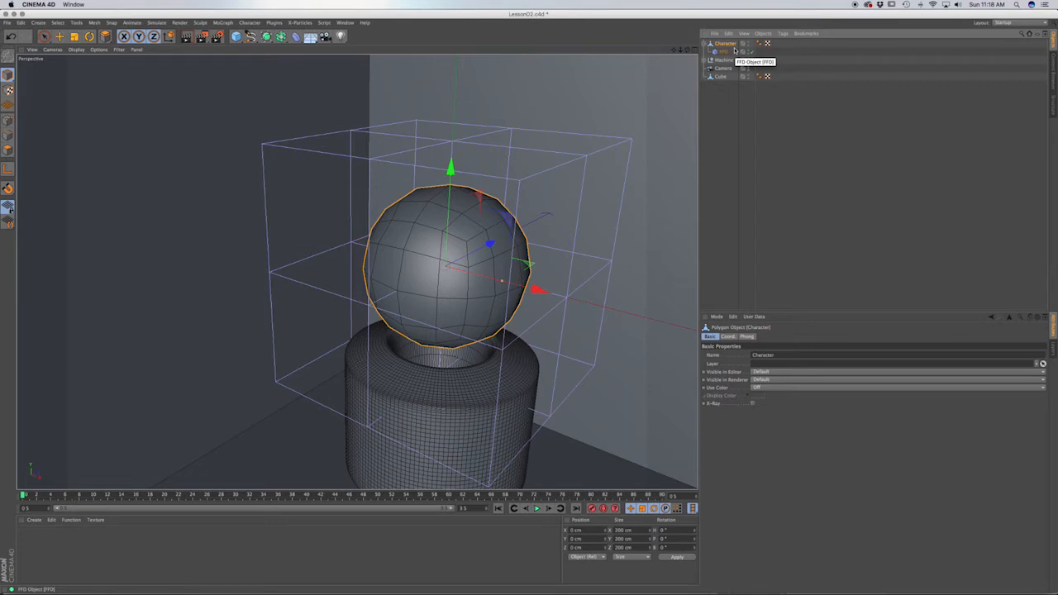
Fit the FFD cage to its parent and set its grid points to 4 in X, Y and Z
click(725, 52)
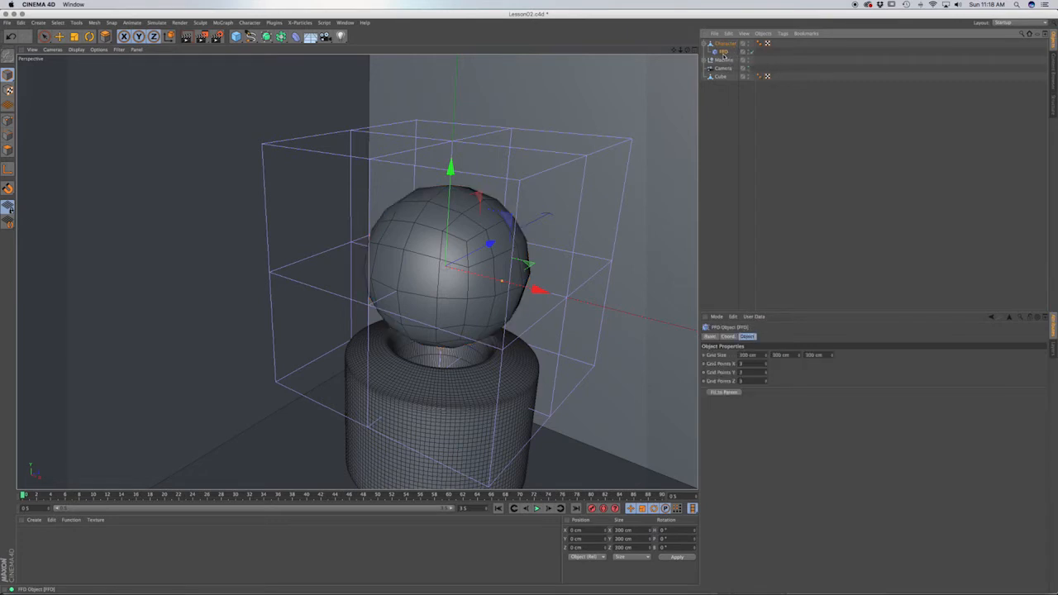
click(723, 392)
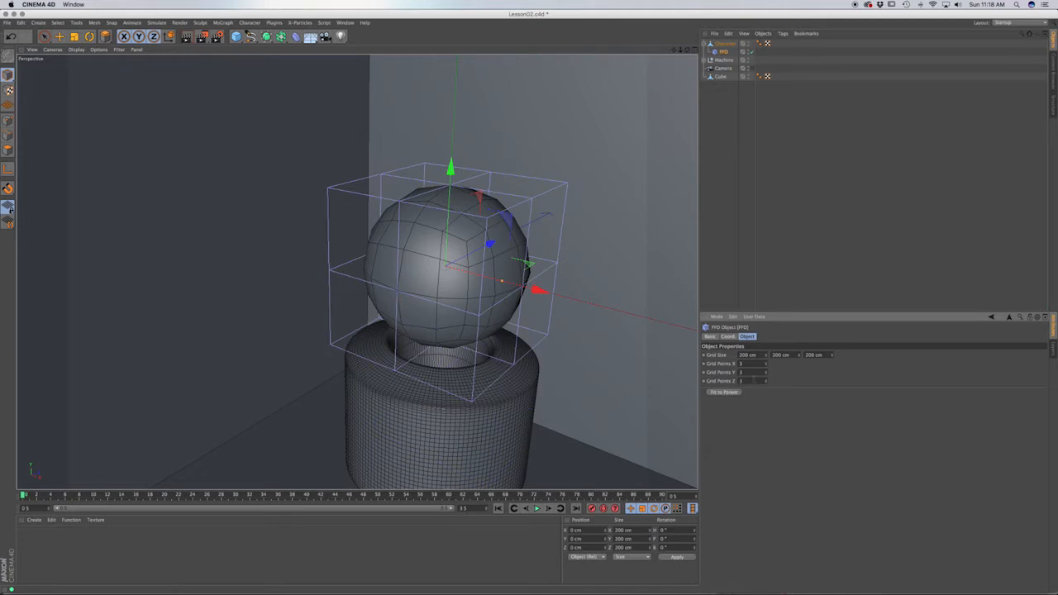
click(766, 364)
click(766, 372)
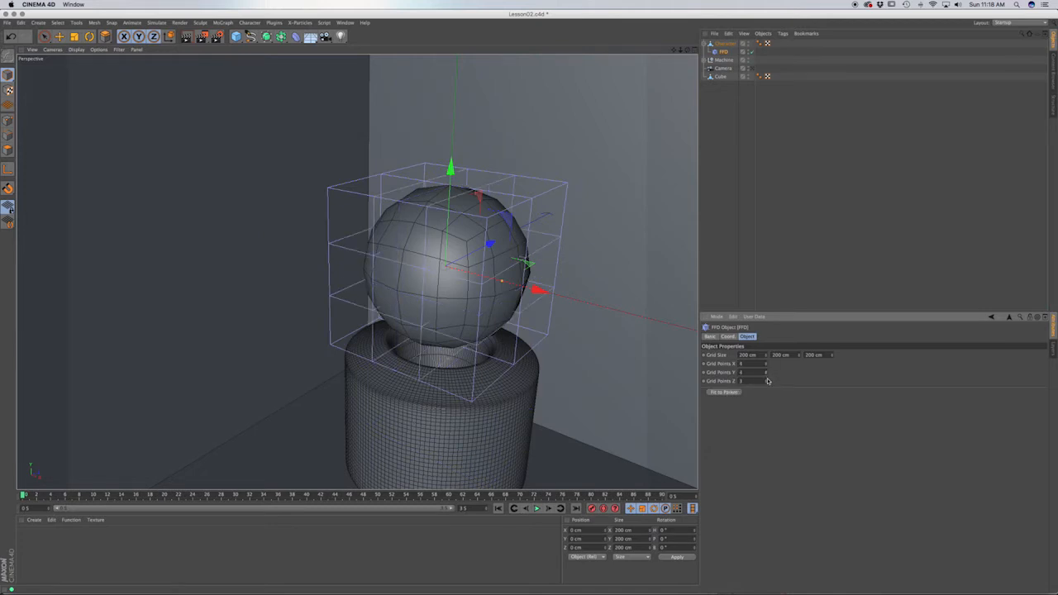
click(766, 380)
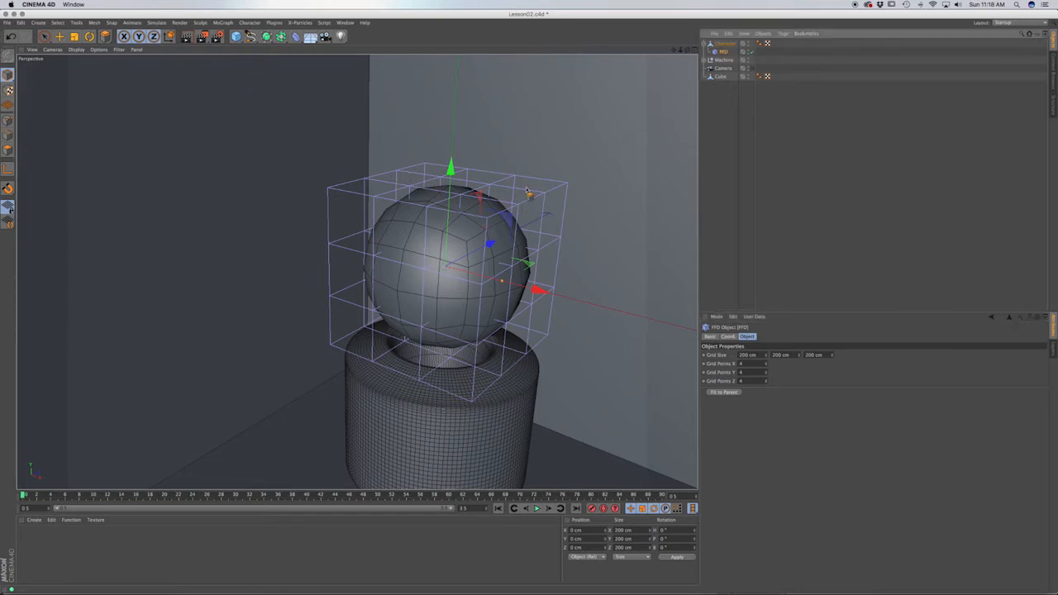
Switch to point editing with Rectangle Selection and turn off Only Select Visible Elements
click(8, 120)
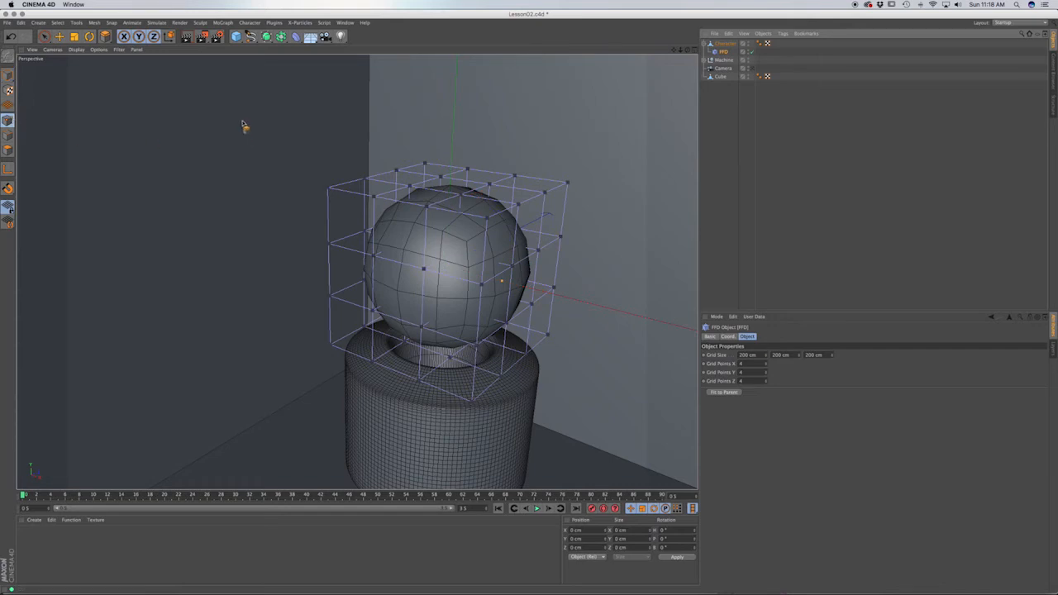
click(44, 37)
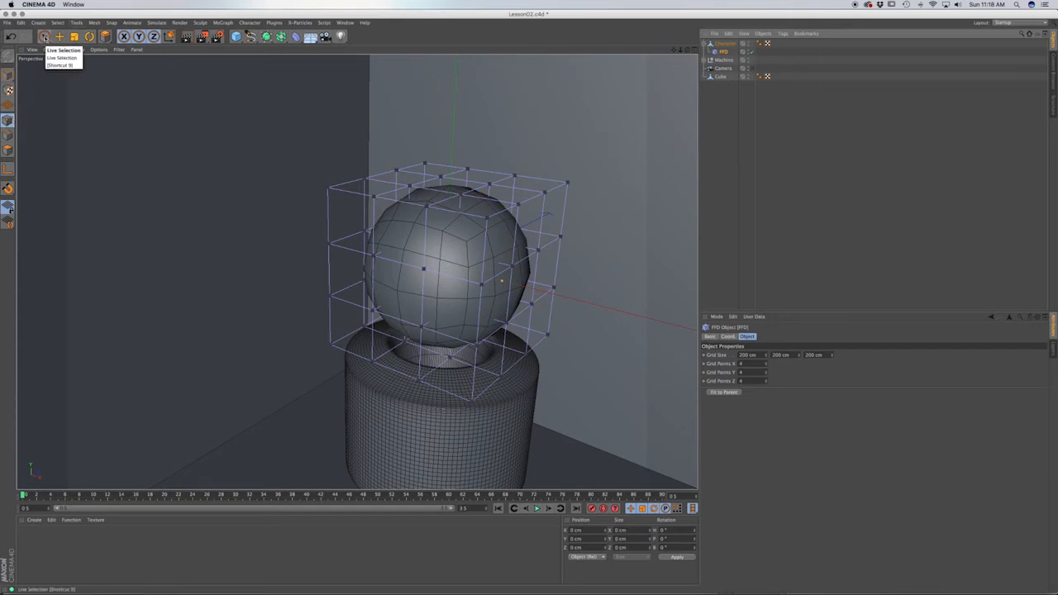
click(45, 37)
click(96, 61)
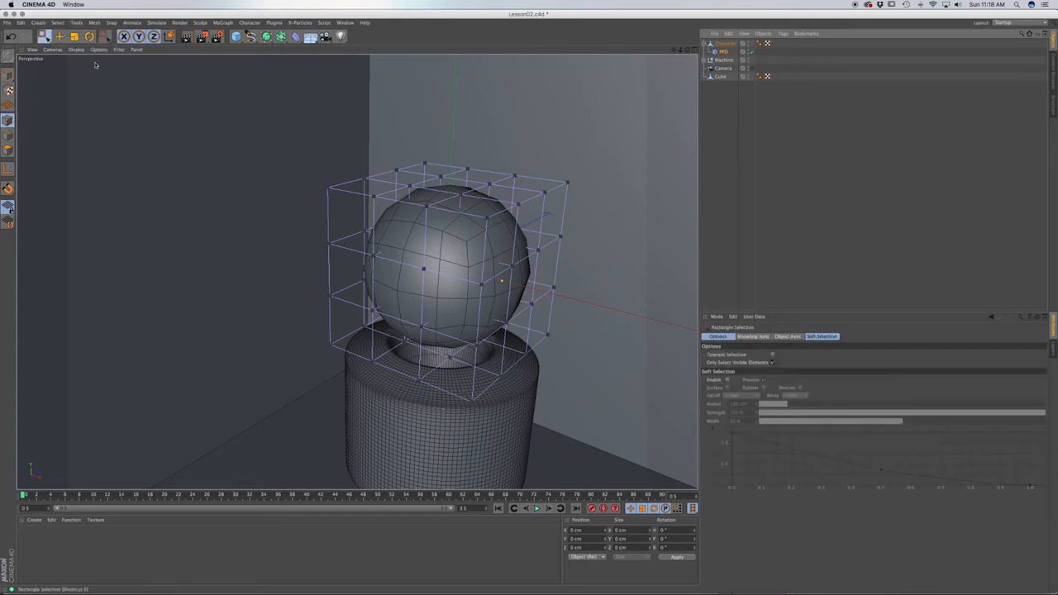
click(771, 363)
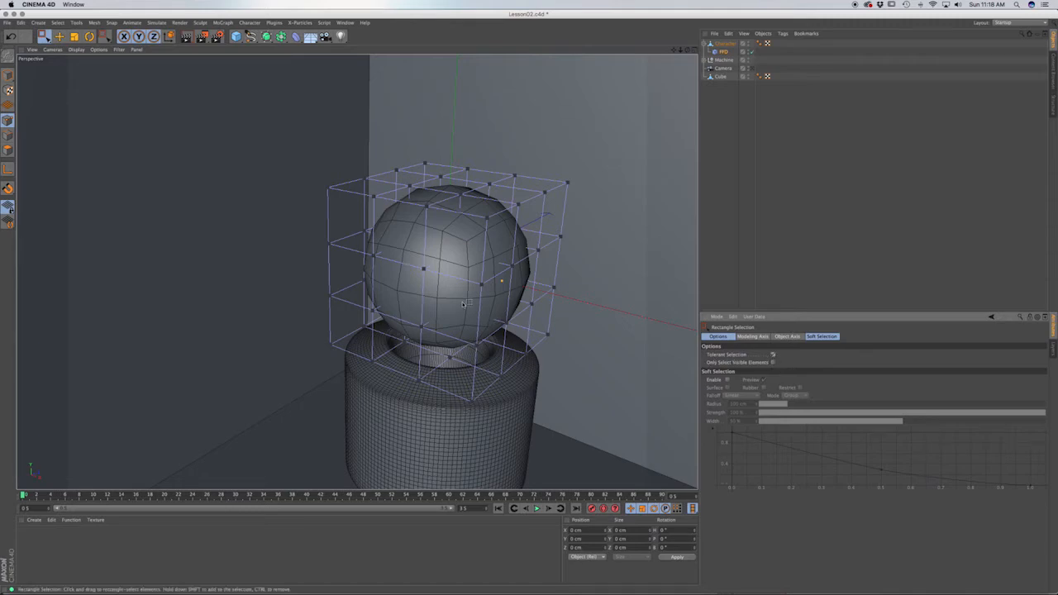
In the Right view, pull the FFD cage's top front (-Z) corner points and the adjacent top column up and outward
alt+drag(457, 299, 368, 274)
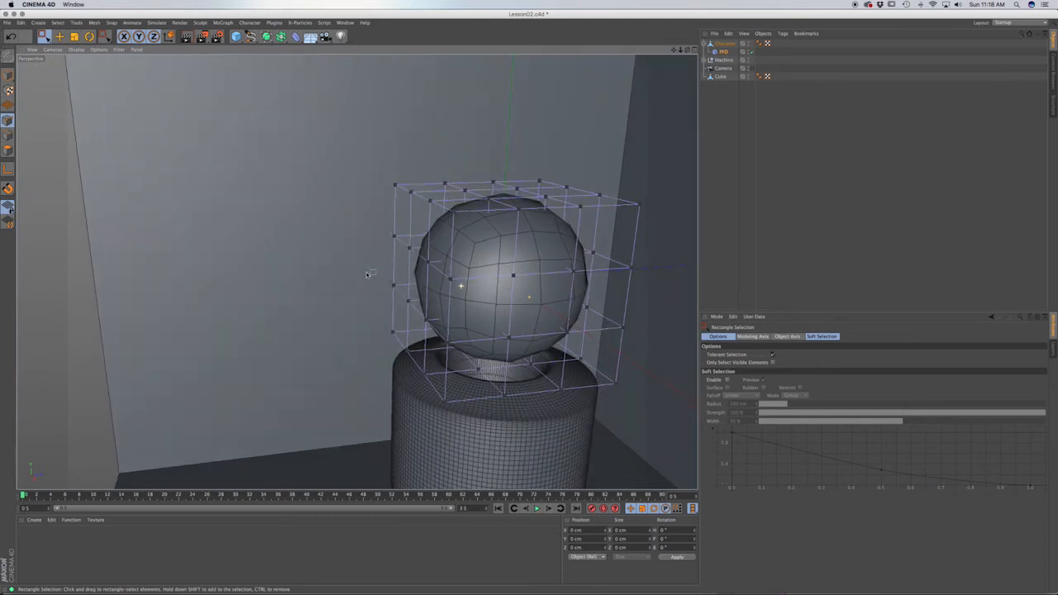
key(F2)
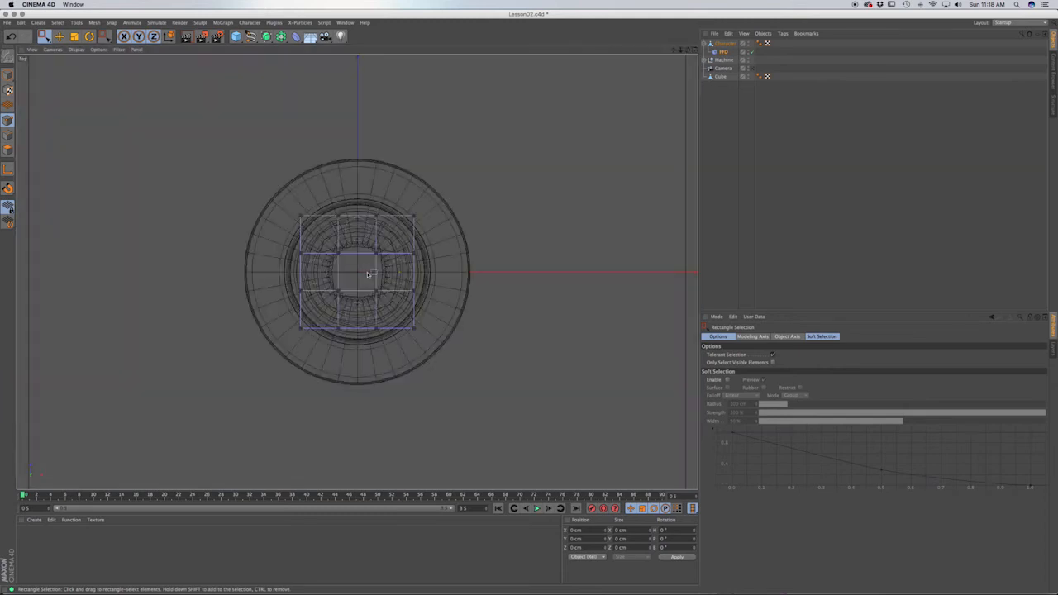
key(F3)
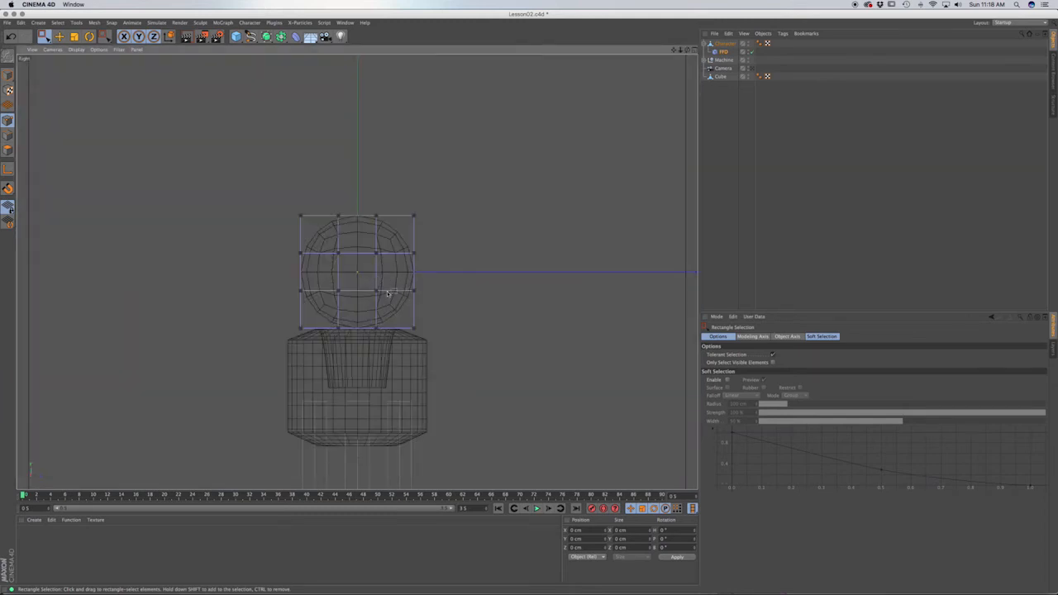
scroll(330, 252, up, 5)
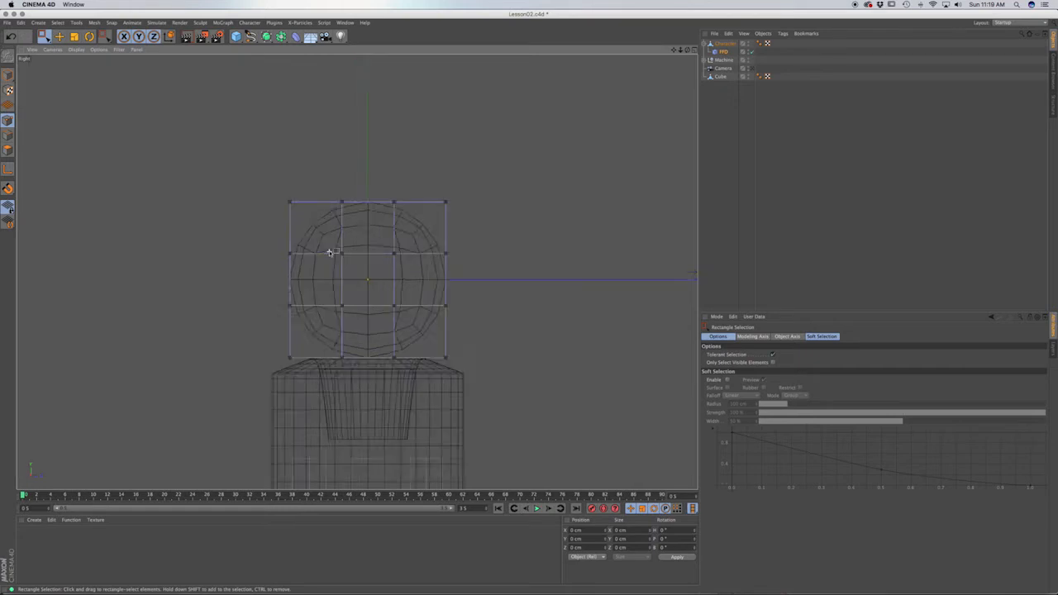
drag(205, 105, 298, 192)
drag(229, 124, 170, 67)
drag(385, 153, 314, 97)
drag(422, 65, 389, 34)
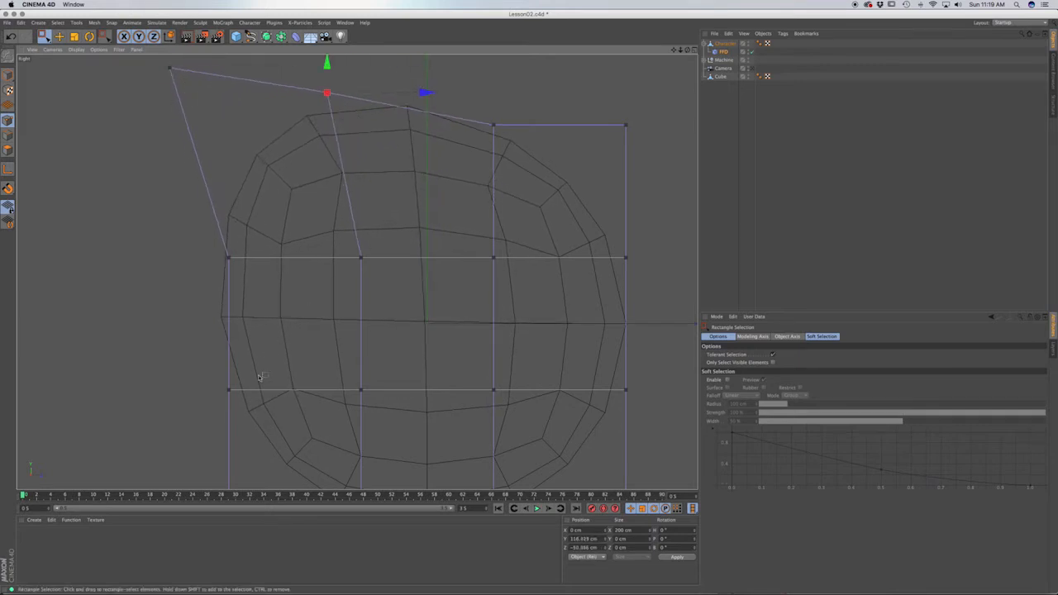
Move the FFD cage's lower-middle front points slightly up and outward, and pull the bottom front corner points far out toward -Z
drag(249, 413, 192, 360)
drag(293, 331, 273, 309)
alt+middle_drag(272, 309, 324, 226)
drag(323, 468, 175, 376)
drag(335, 376, 189, 373)
Move the two inner columns of bottom FFD points up and toward -Z, placing the rear one at about Y -73 cm, Z 30 cm
drag(447, 454, 364, 407)
drag(472, 378, 405, 327)
drag(559, 458, 488, 402)
drag(599, 380, 594, 327)
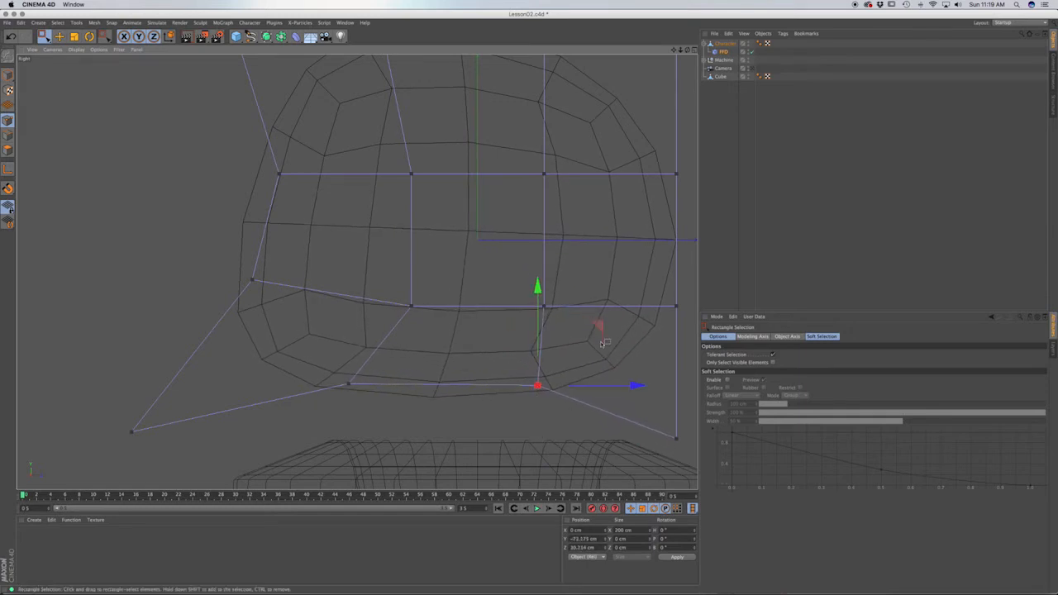
Raise the FFD cage's bottom rear (+Z) corner points and shift them slightly inward, and move the points above them up and slightly outward
alt+middle_drag(619, 330, 479, 373)
alt+middle_drag(533, 468, 492, 393)
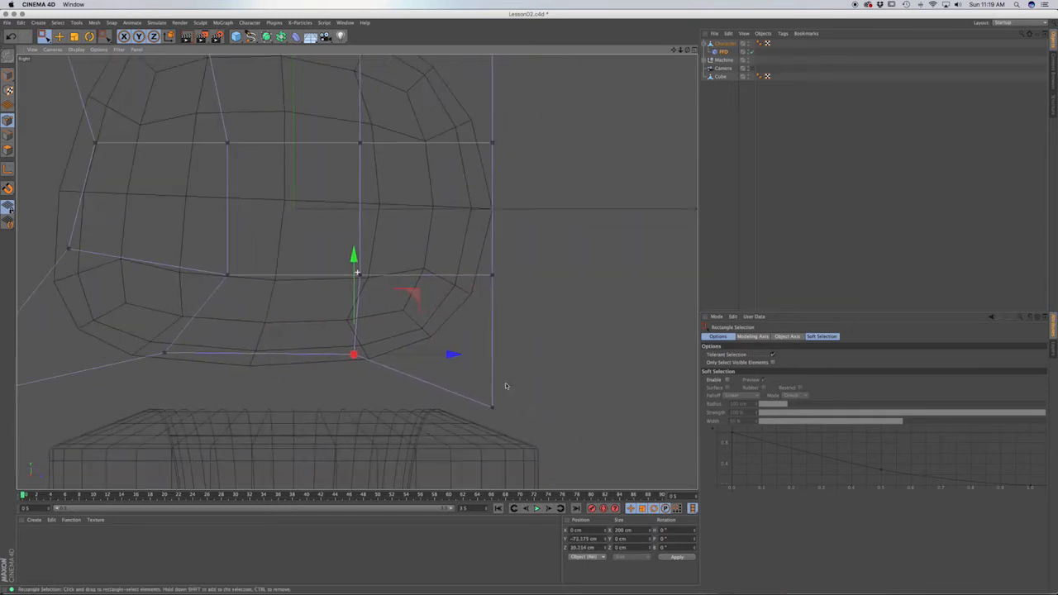
drag(526, 433, 444, 371)
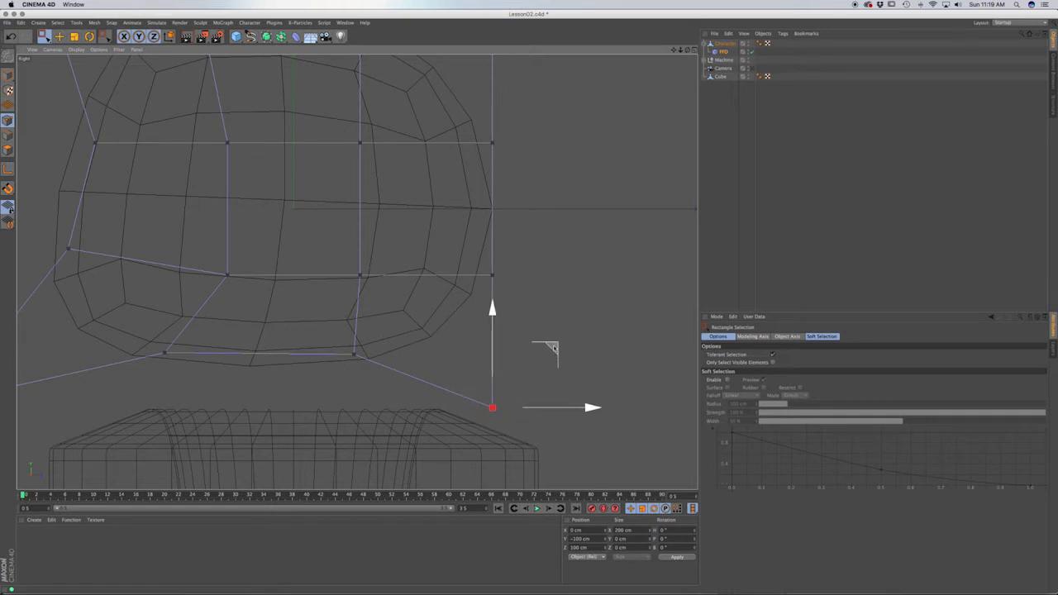
drag(551, 350, 540, 251)
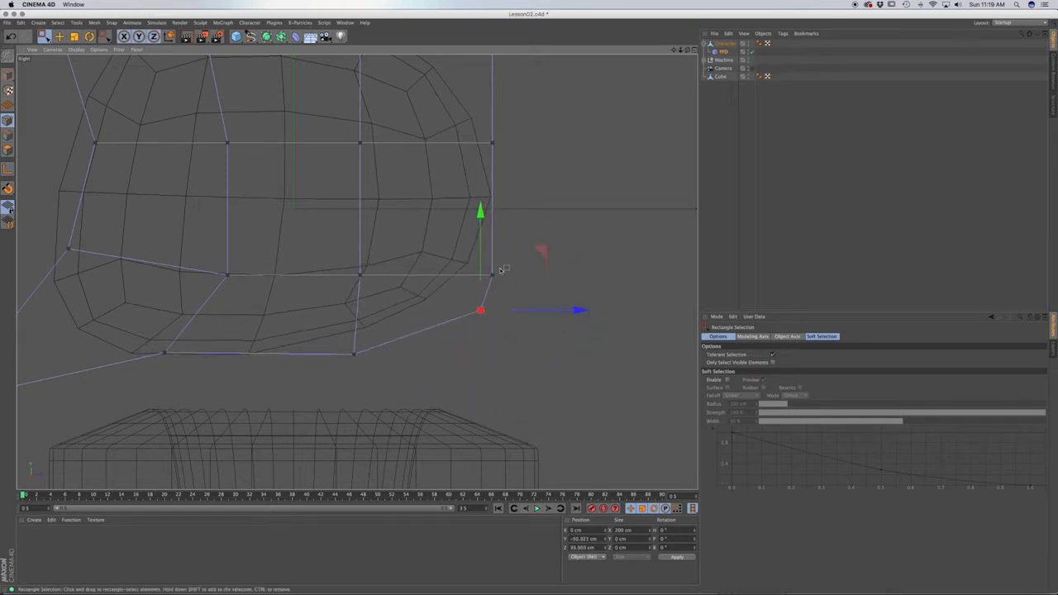
drag(510, 289, 451, 246)
drag(550, 221, 565, 146)
Shift the FFD cage's two inner columns of bottom points slightly down and toward -Z
drag(396, 374, 318, 324)
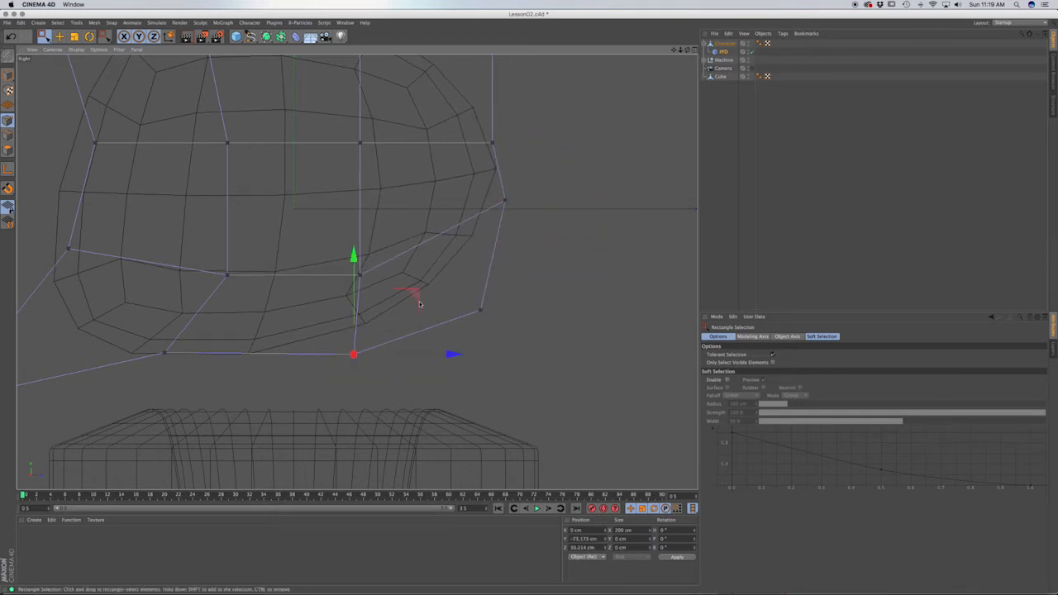
click(417, 308)
drag(380, 364, 330, 323)
click(413, 301)
drag(364, 367, 331, 343)
drag(412, 295, 396, 304)
drag(198, 371, 112, 322)
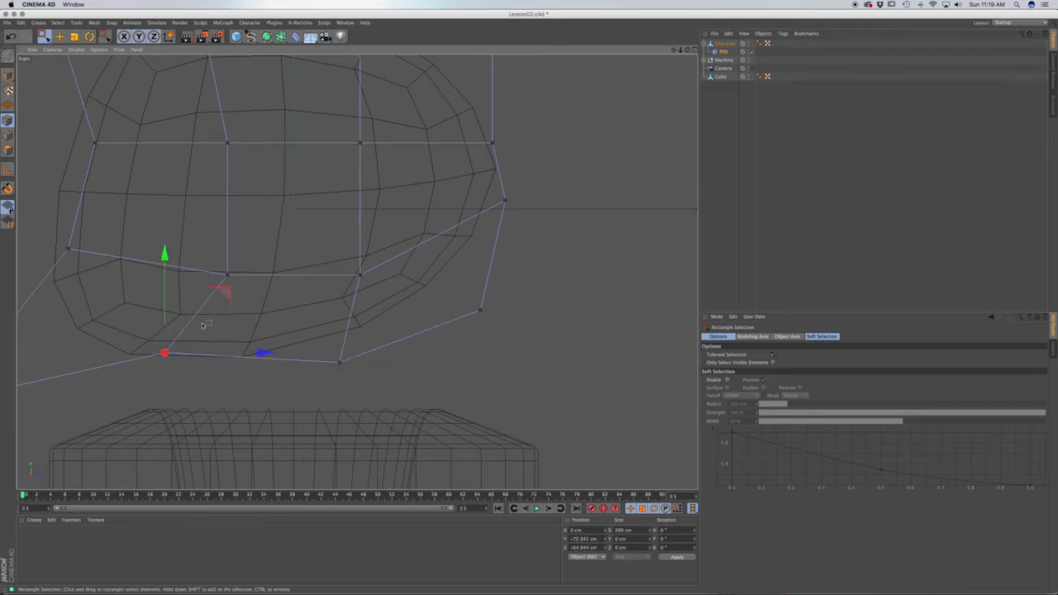
drag(221, 296, 216, 326)
Pull the FFD cage's upper-middle rear (+Z) points and top rear corner points up and outward
alt+middle_drag(346, 251, 401, 379)
drag(565, 302, 505, 240)
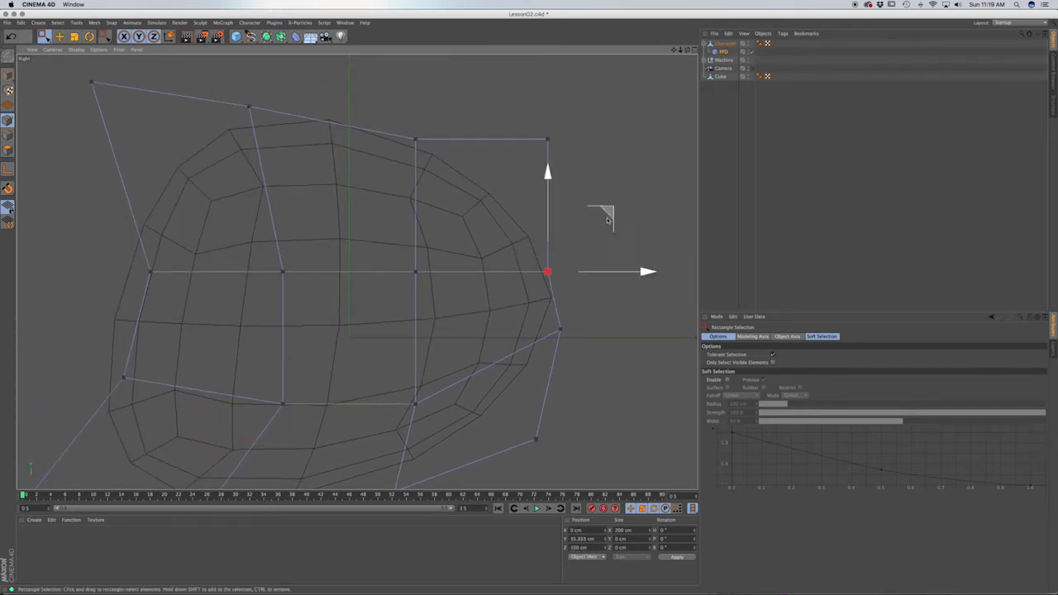
drag(612, 219, 650, 169)
drag(554, 166, 489, 106)
drag(619, 83, 641, 53)
Raise the FFD cage's top inner rear column and shift it slightly toward +Z, and nudge the lower-middle rear points slightly inward
drag(444, 155, 377, 116)
drag(477, 86, 495, 24)
drag(607, 353, 523, 309)
drag(619, 271, 612, 277)
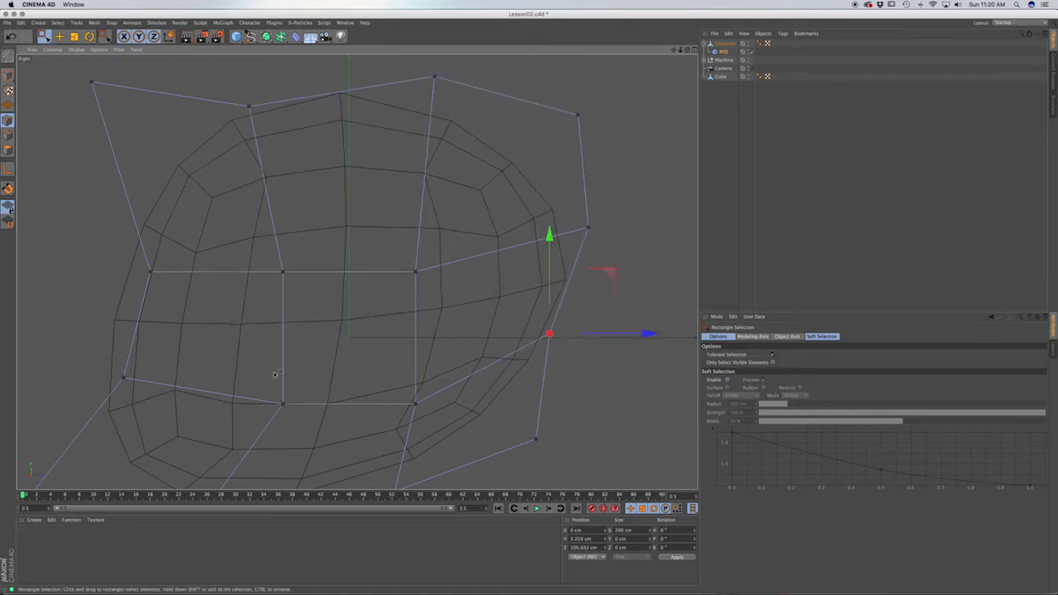
Move the FFD cage's upper-middle front (-Z) points outward to about Y 36 cm, Z -117 cm
alt+middle_drag(276, 373, 389, 378)
drag(283, 287, 227, 242)
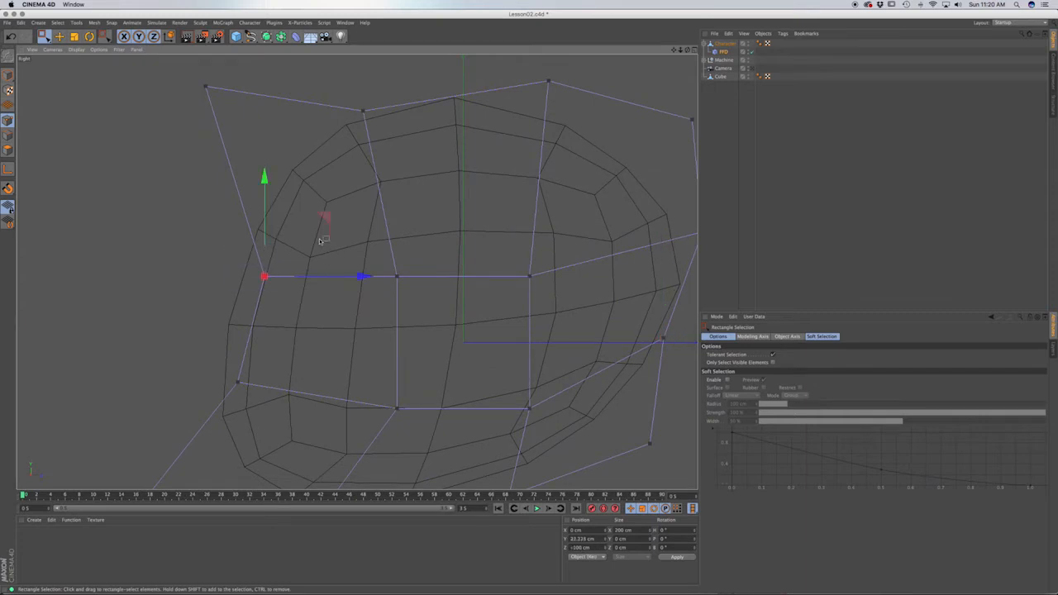
drag(320, 216, 285, 213)
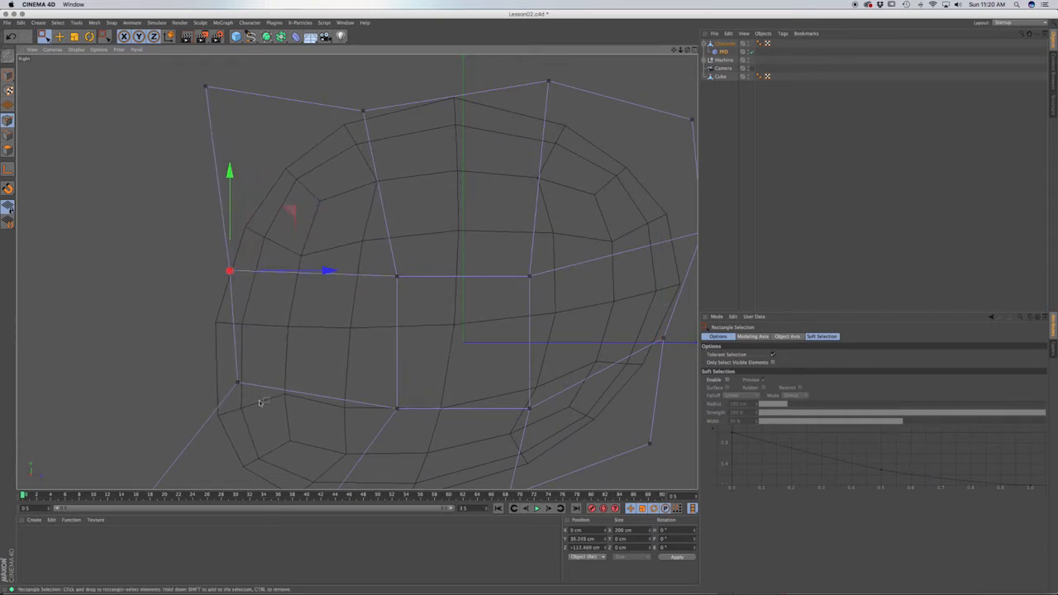
Try to narrow the FFD cage in the Front view by moving its lower +X side points inward
alt+middle_drag(263, 442, 352, 334)
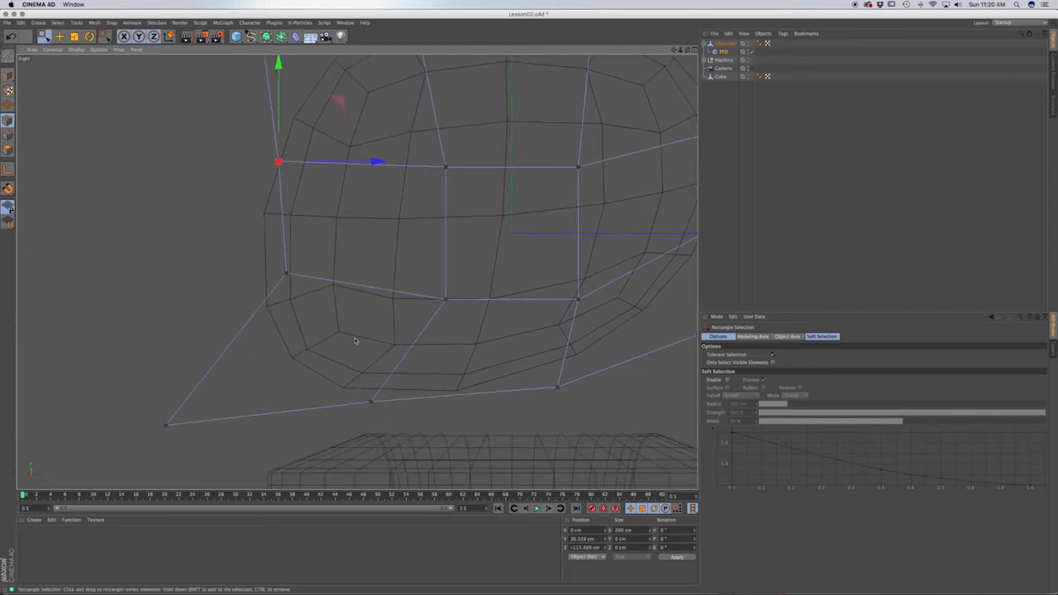
key(F1)
mouse_move(387, 338)
alt+mouse_down()
mouse_move(432, 359)
mouse_move(503, 336)
mouse_move(565, 346)
alt+mouse_up()
alt+middle_drag(660, 358, 444, 392)
alt+drag(497, 303, 404, 328)
alt+drag(307, 271, 535, 301)
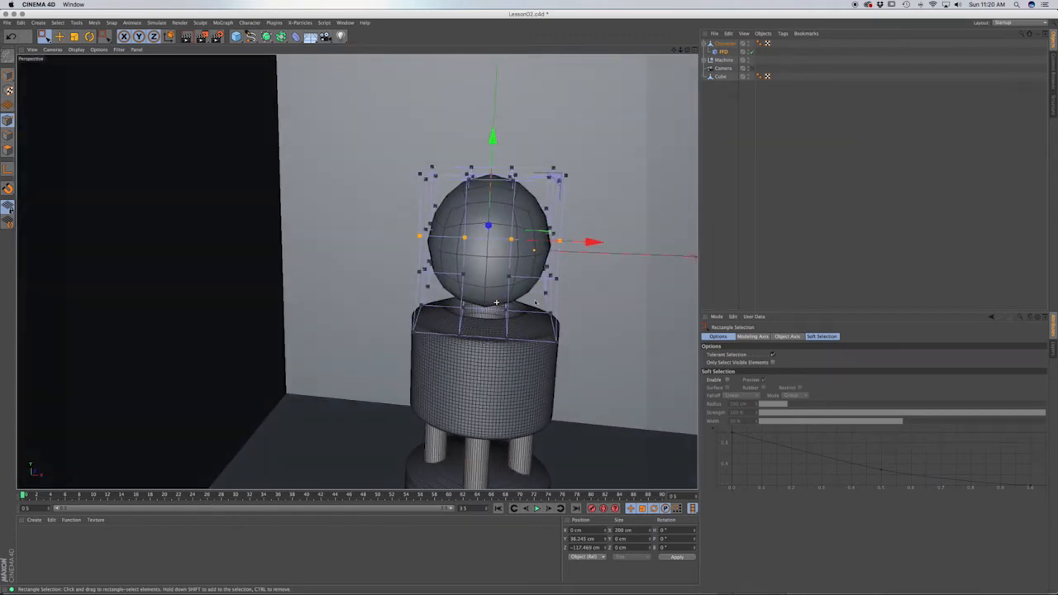
key(F4)
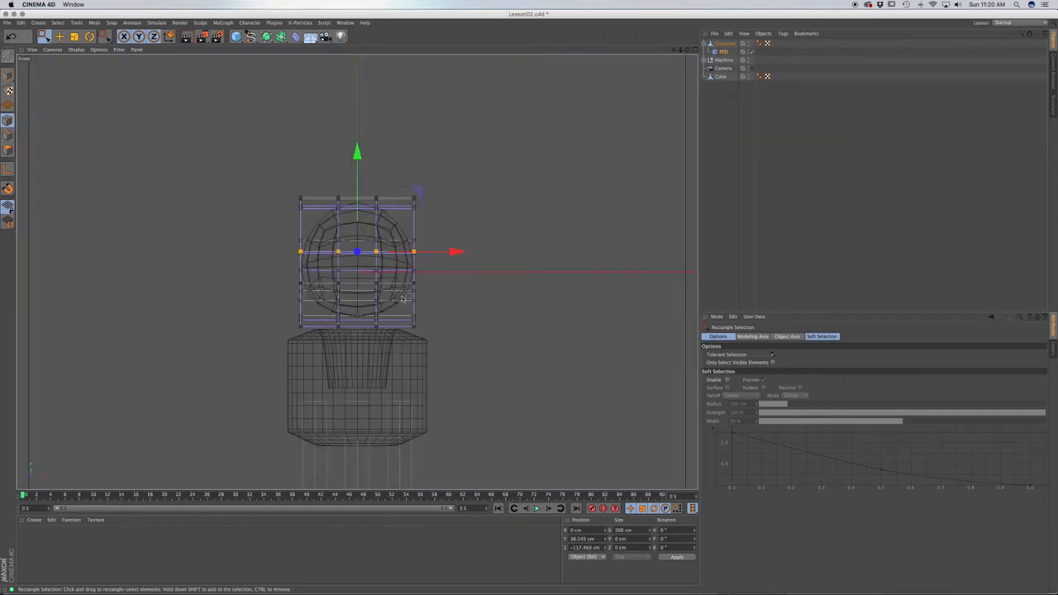
scroll(393, 286, up, 5)
scroll(394, 289, up, 3)
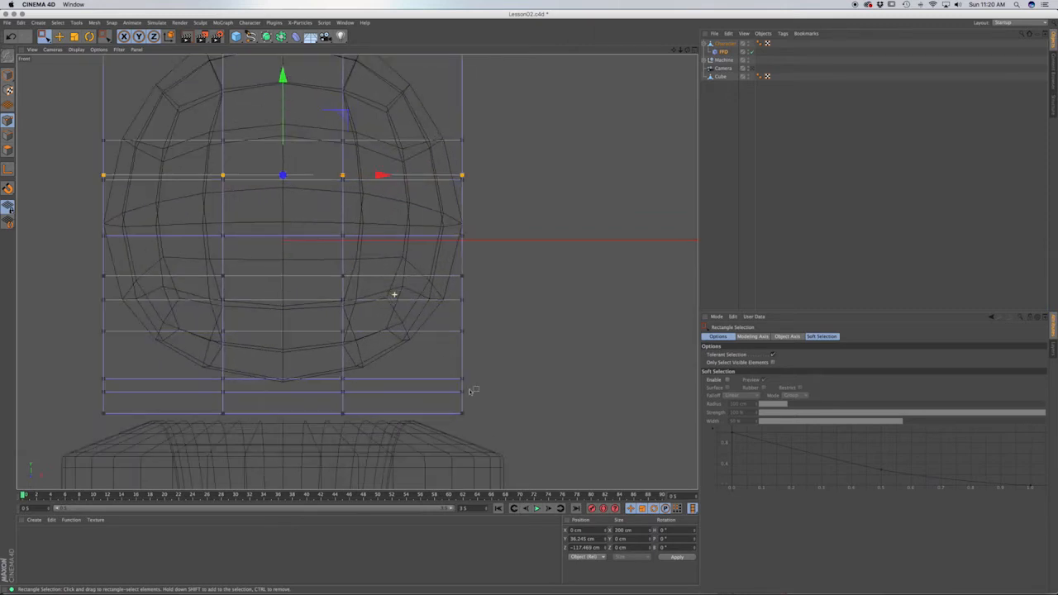
drag(488, 425, 425, 317)
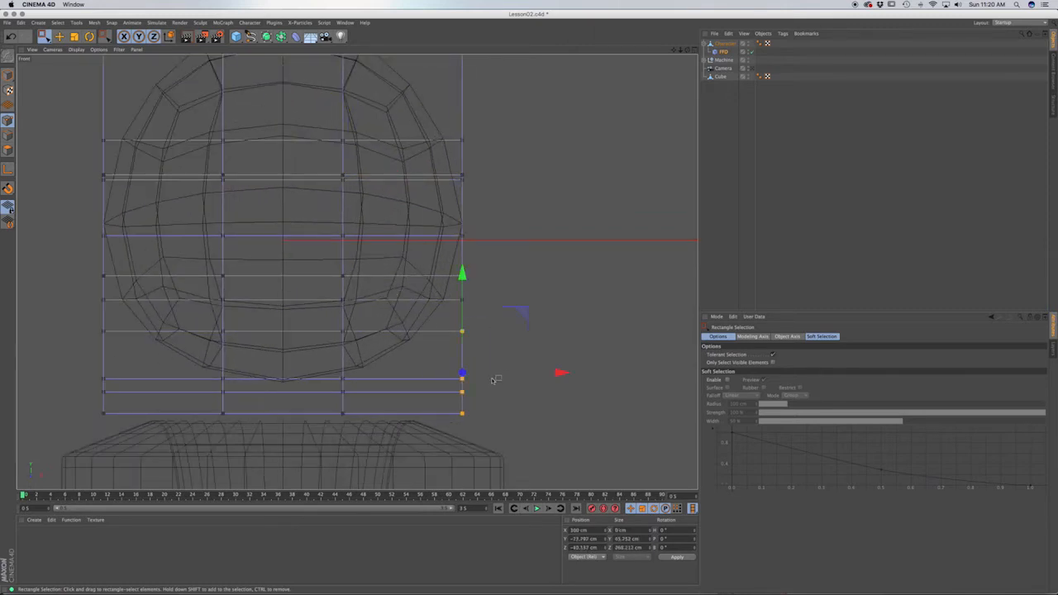
drag(561, 372, 530, 373)
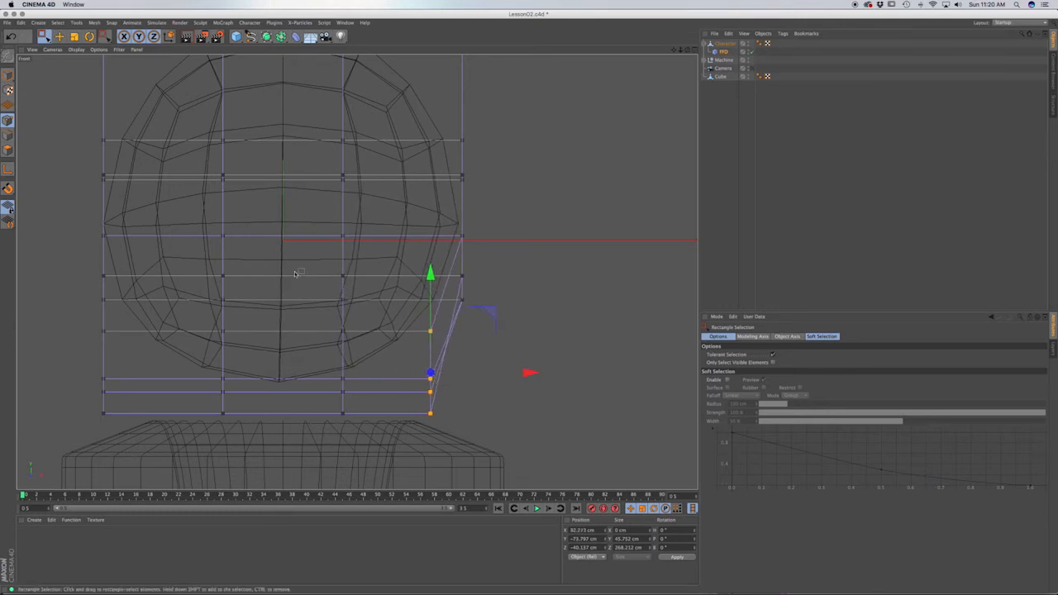
key(super+z)
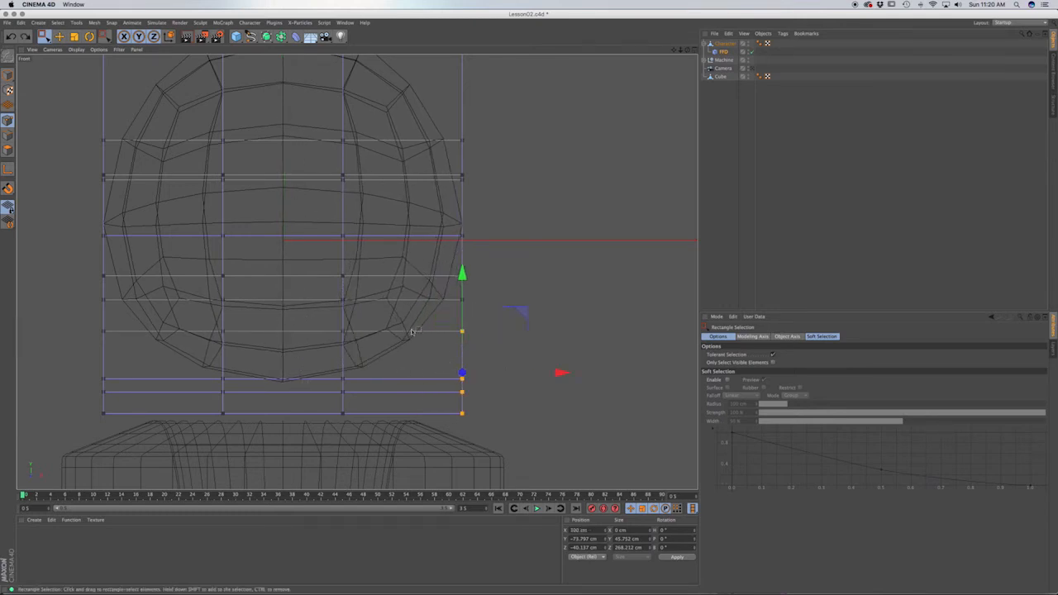
drag(556, 271, 626, 315)
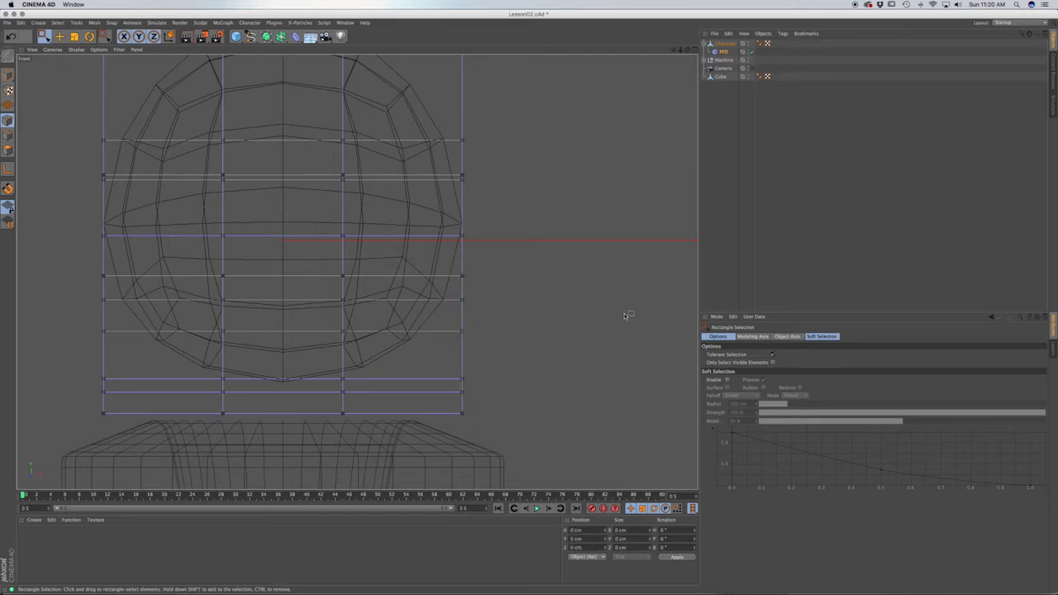
Bake the FFD deformation of the Character into a new polygon object with Current State to Object in the Perspective view
key(F1)
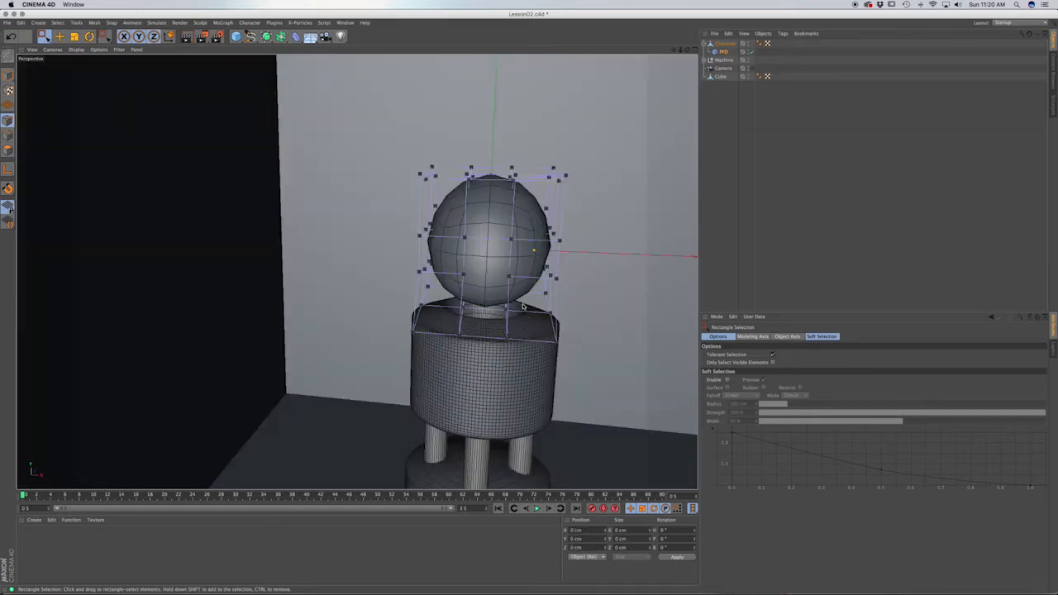
alt+drag(513, 303, 496, 239)
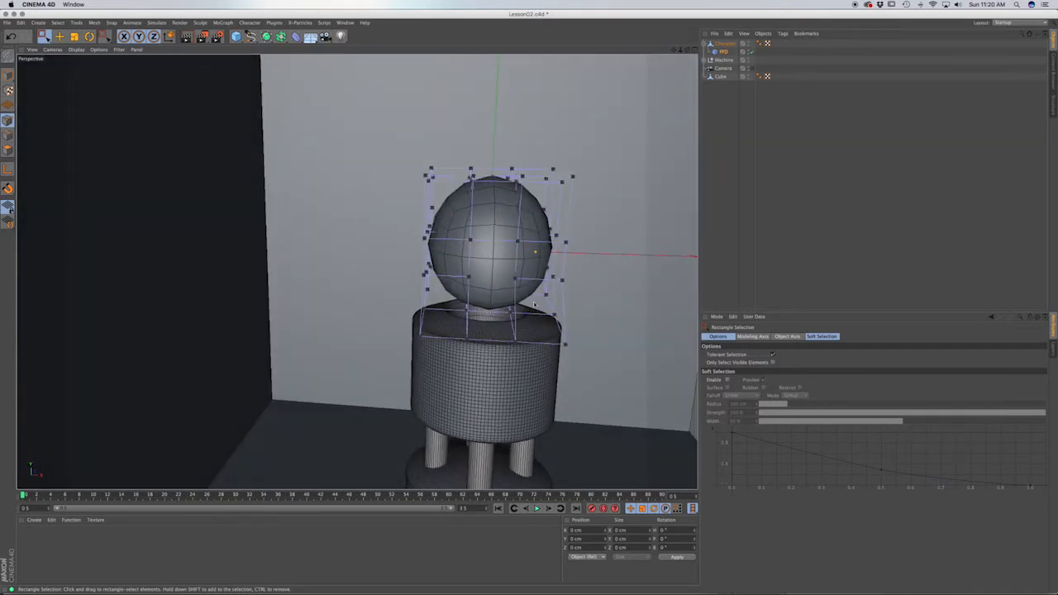
alt+middle_drag(521, 306, 484, 324)
mouse_move(471, 295)
alt+mouse_down()
mouse_move(413, 295)
mouse_move(481, 285)
alt+mouse_up()
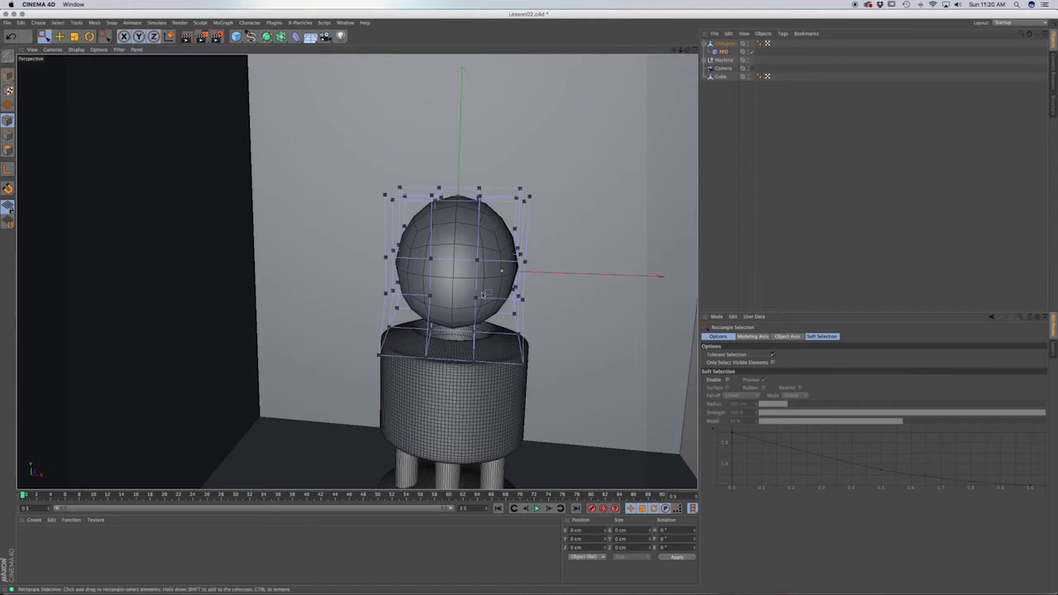
alt+drag(483, 294, 554, 285)
alt+middle_drag(537, 287, 508, 312)
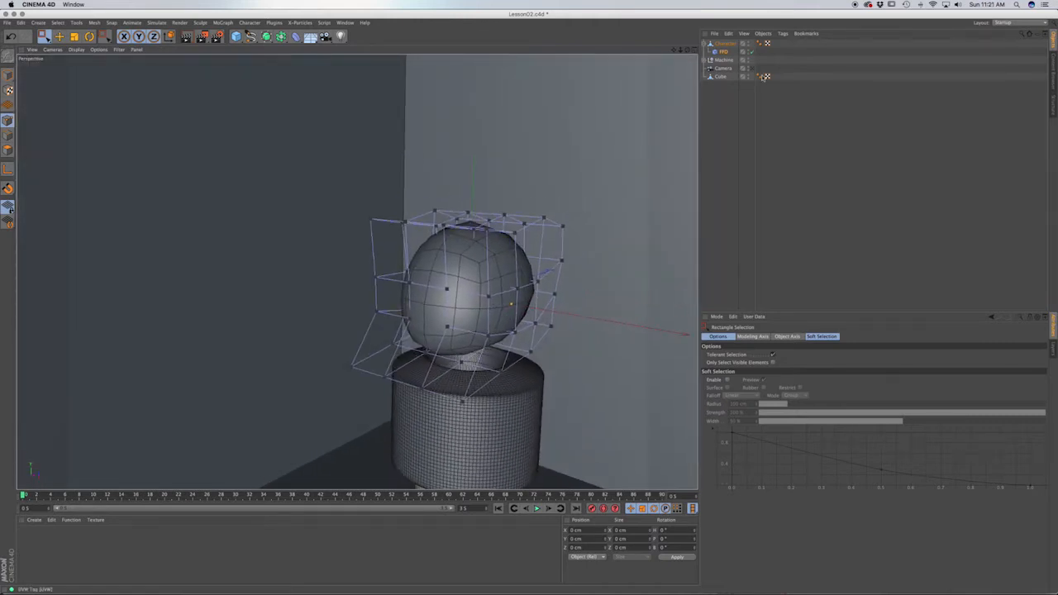
shift+click(721, 44)
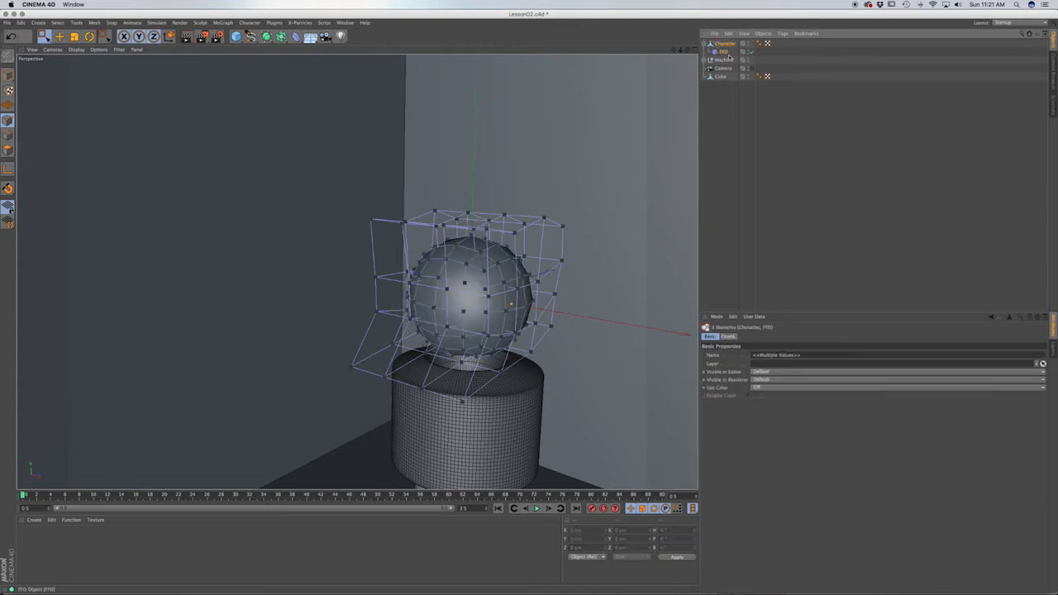
right_click(725, 45)
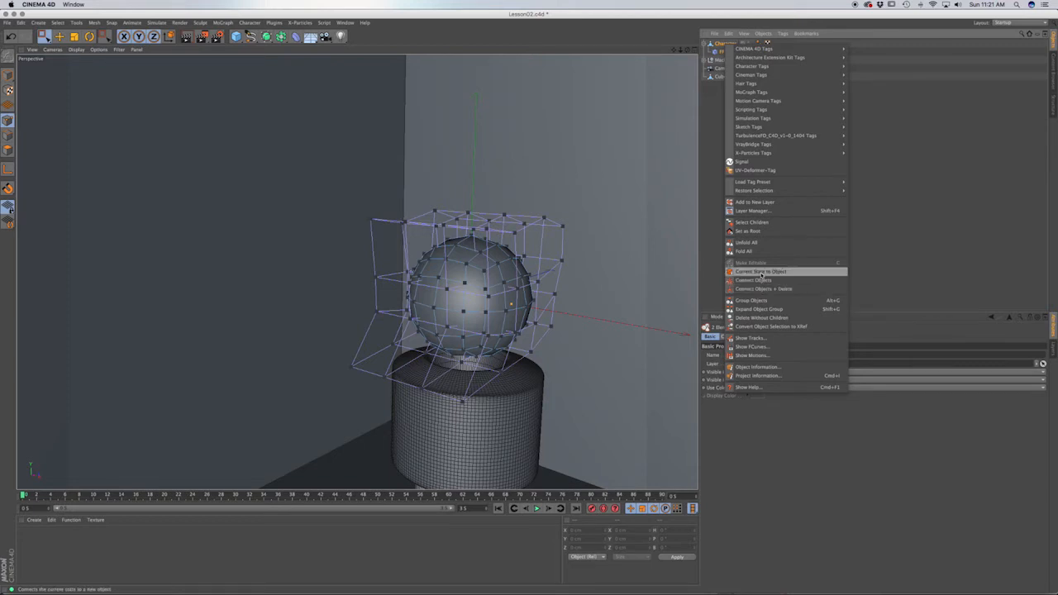
click(768, 273)
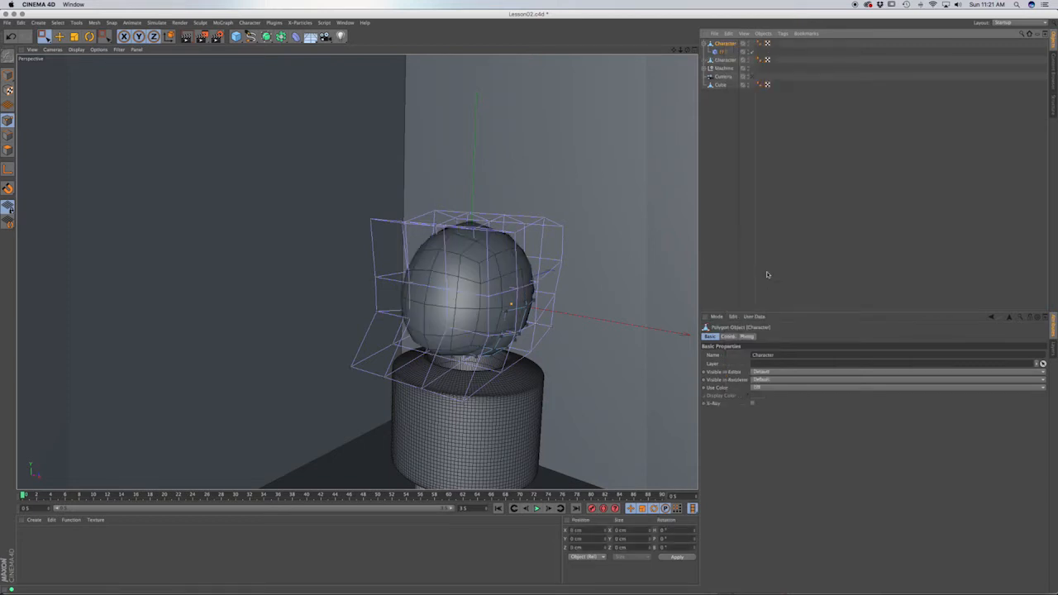
Hide the original Character in the editor and renderer, and inspect the baked copy in Model mode from several angles
click(724, 60)
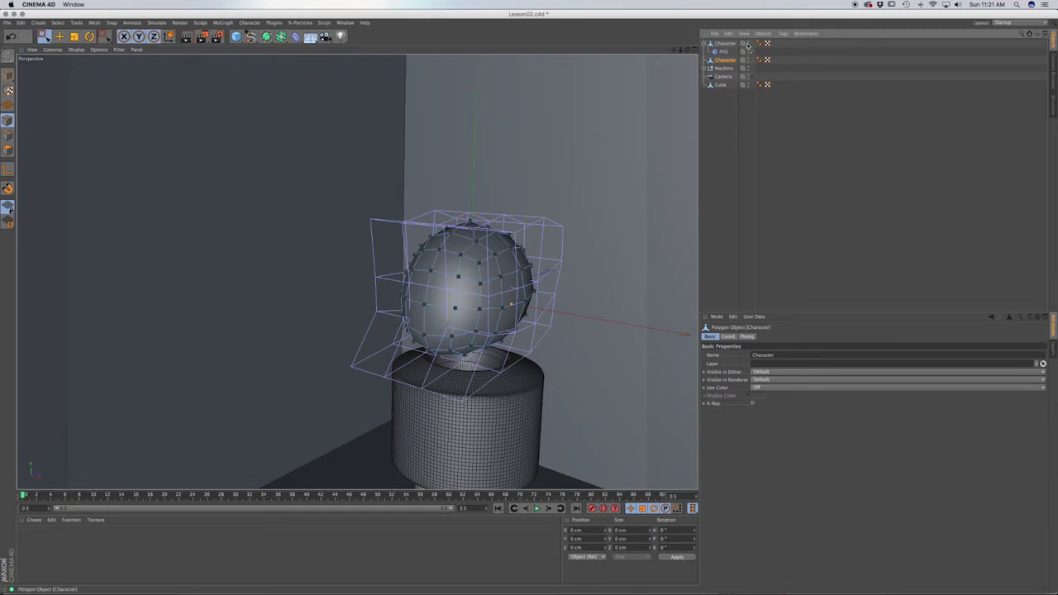
click(748, 49)
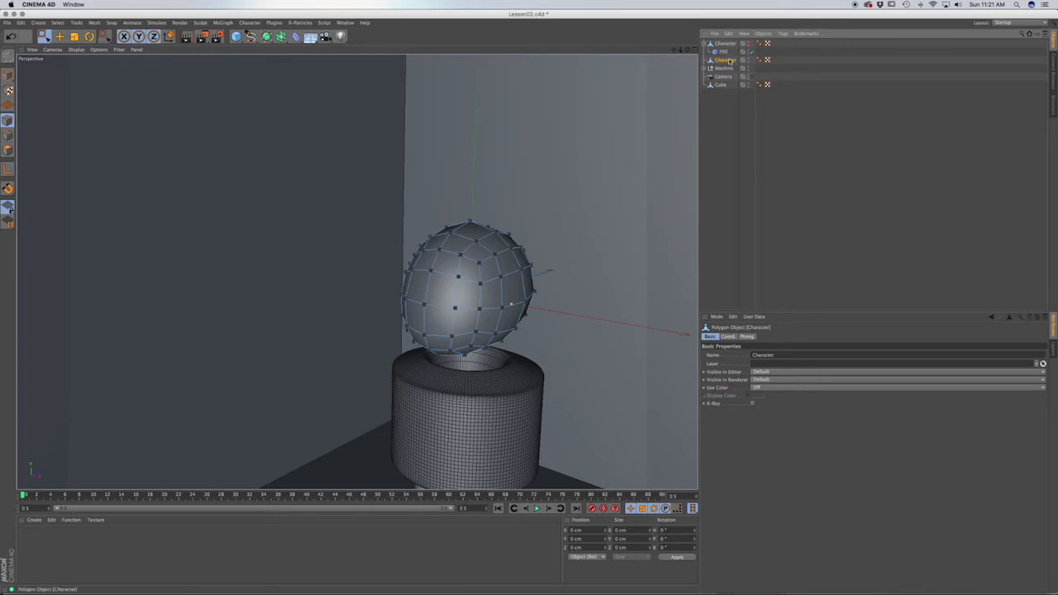
click(8, 76)
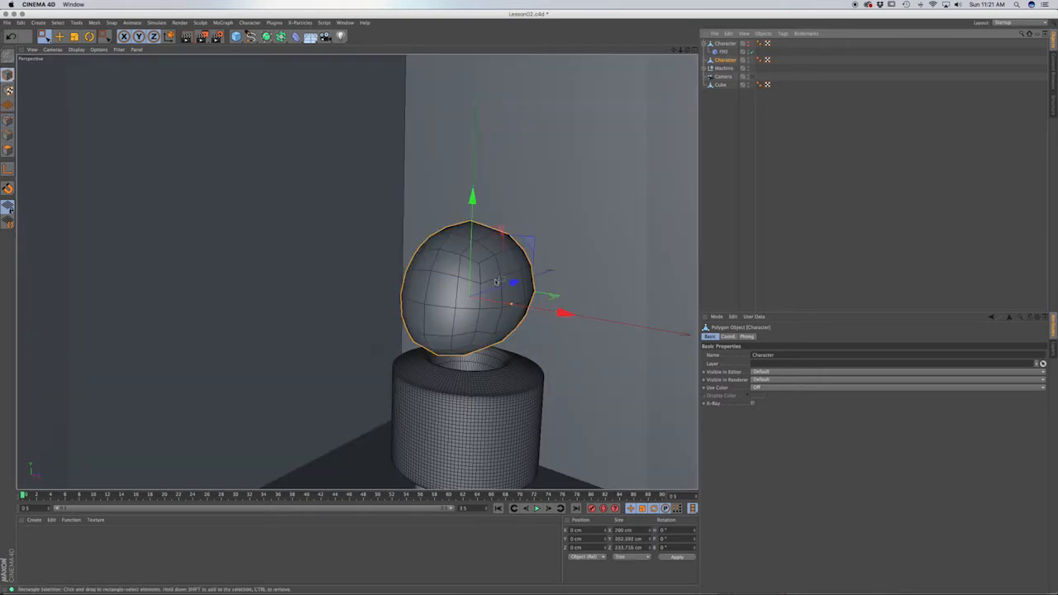
alt+drag(485, 276, 385, 250)
alt+drag(505, 300, 470, 330)
alt+middle_drag(461, 332, 476, 349)
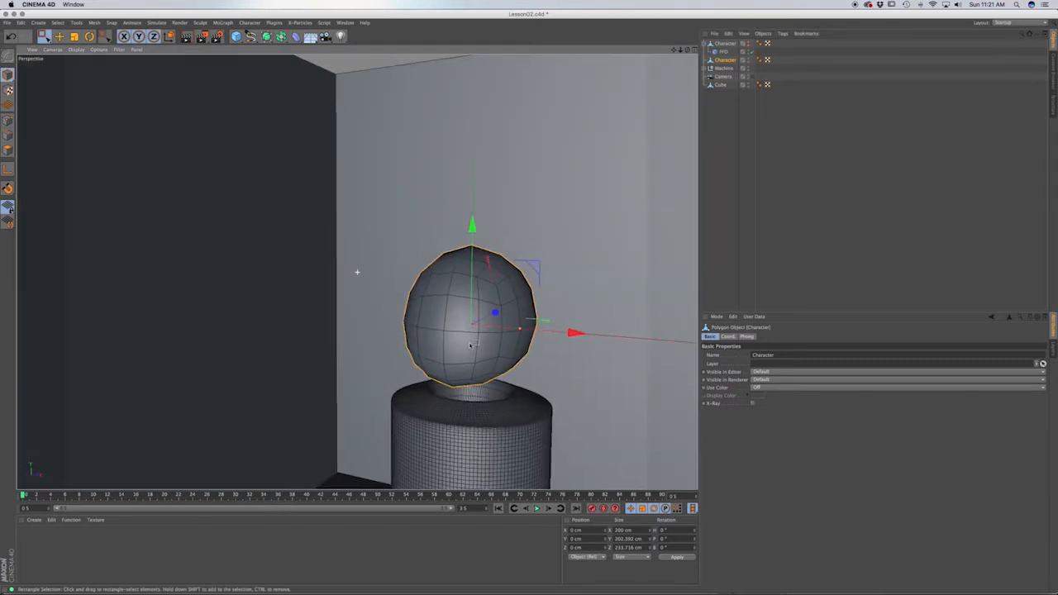
alt+drag(475, 346, 410, 341)
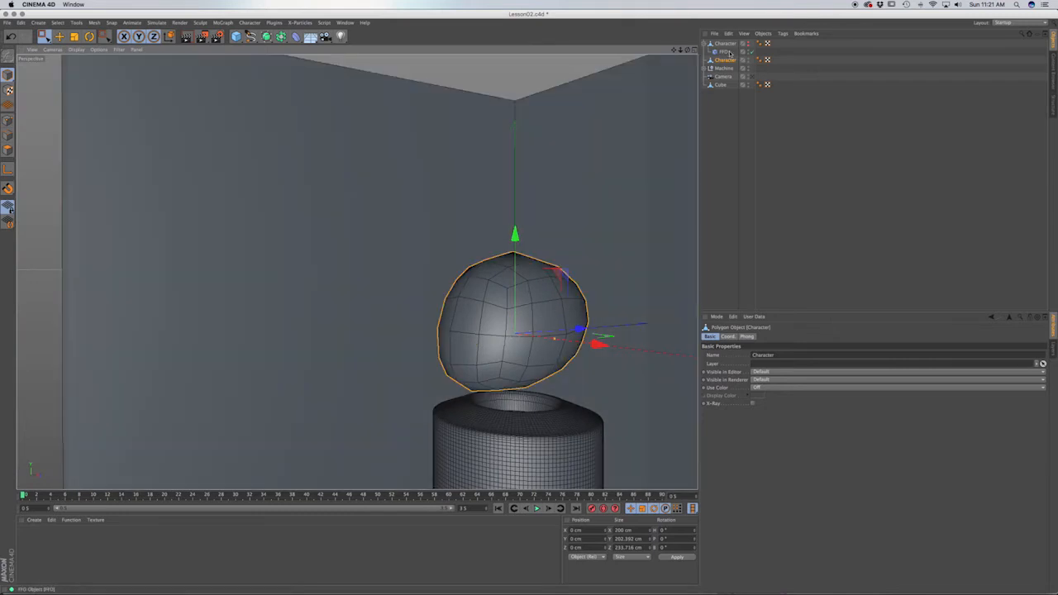
Delete the original hidden Character together with its FFD deformer
click(724, 43)
key(super+s)
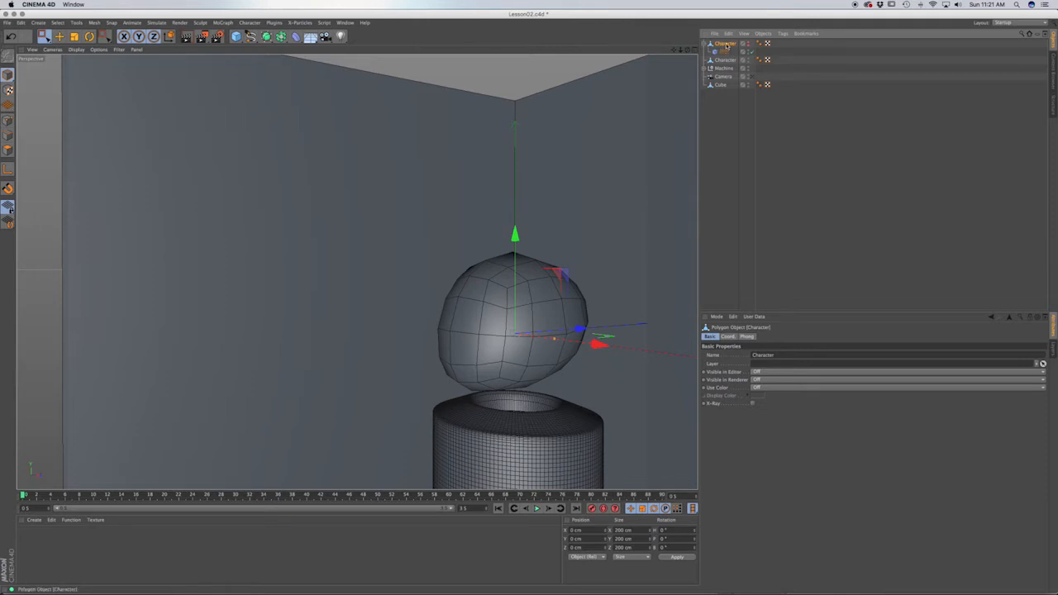
key(Delete)
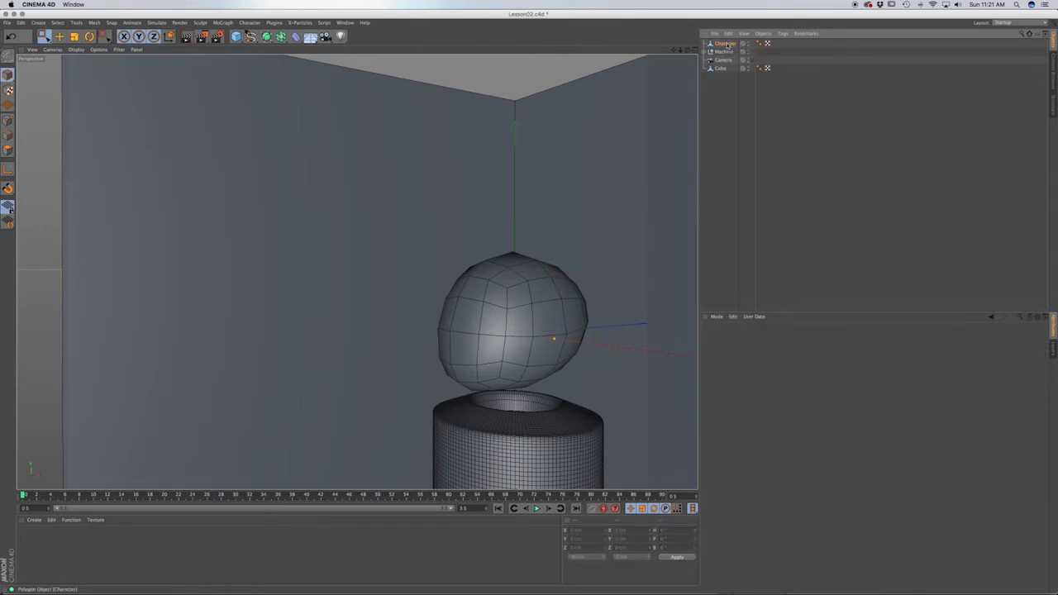
Inset the two central front polygons above the Character's middle as a group by about 4.2 cm, and extrude them about 21 cm inward
click(724, 44)
alt+drag(513, 353, 578, 357)
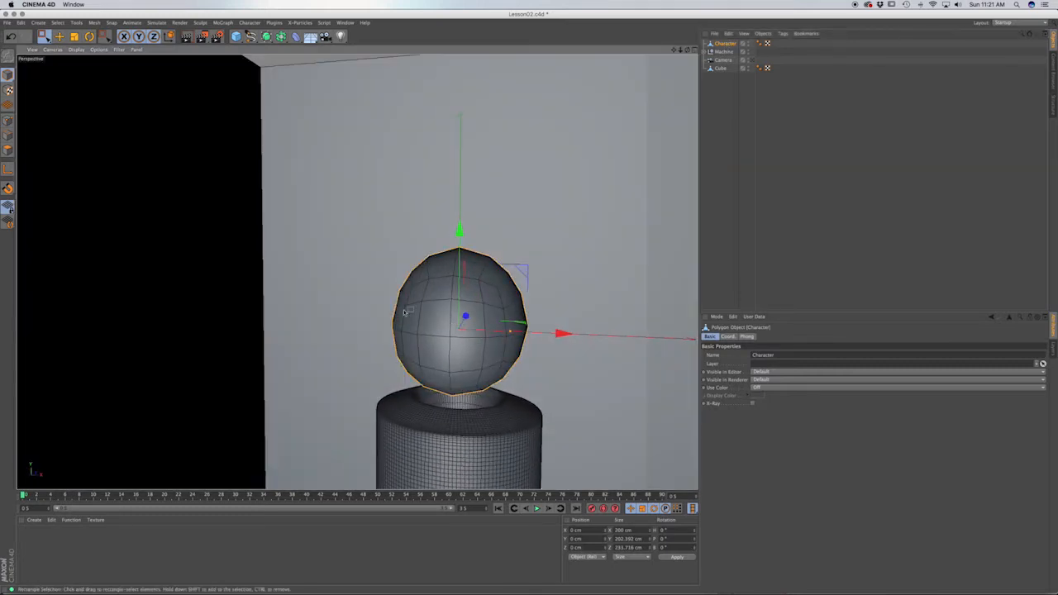
click(7, 151)
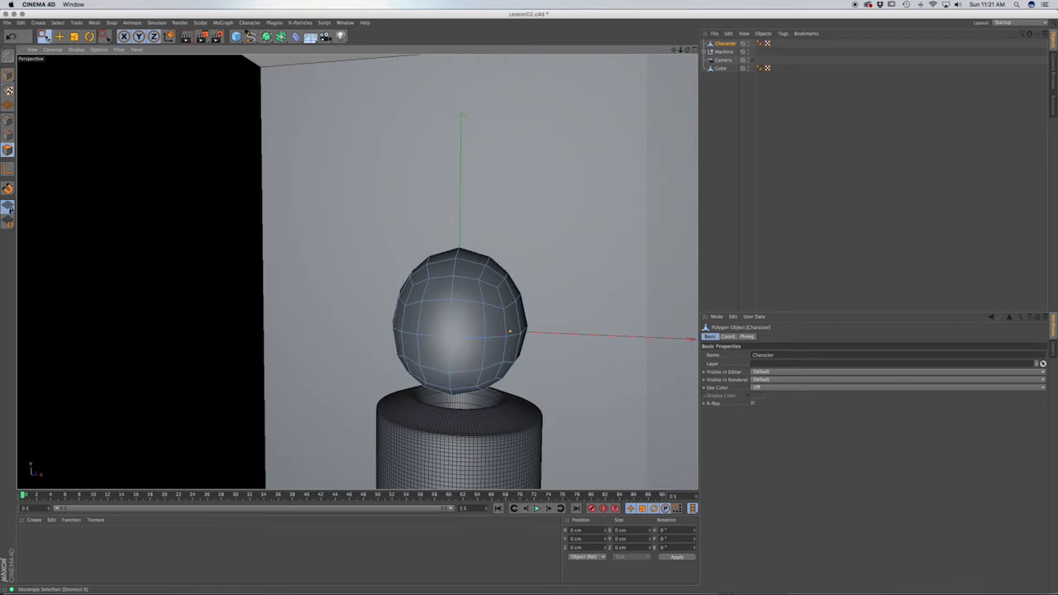
click(44, 36)
click(82, 47)
click(470, 333)
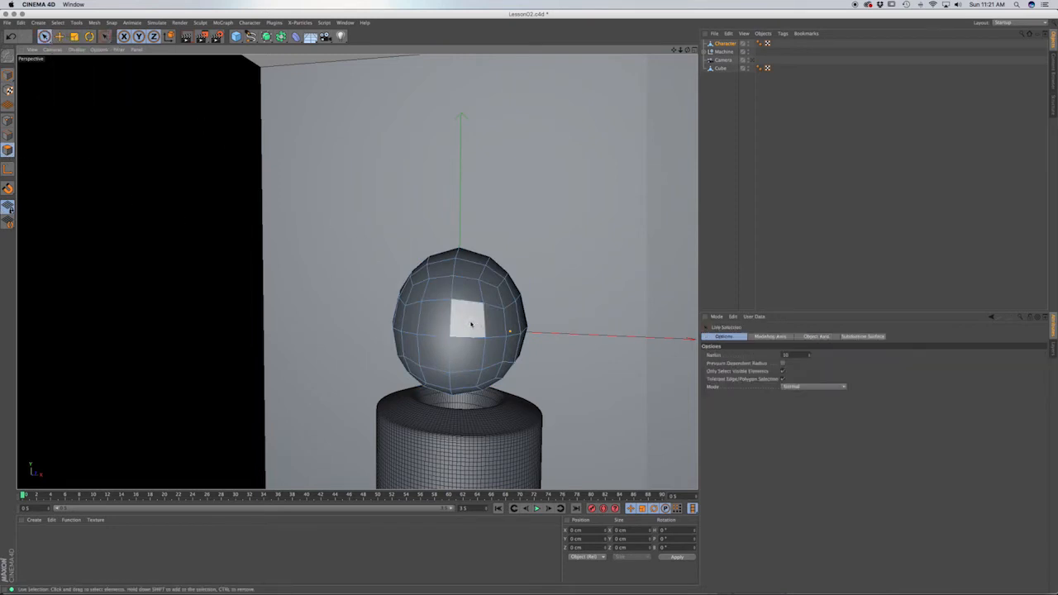
scroll(468, 318, up, 5)
mouse_move(468, 318)
mouse_down()
mouse_move(414, 316)
mouse_move(447, 339)
mouse_up()
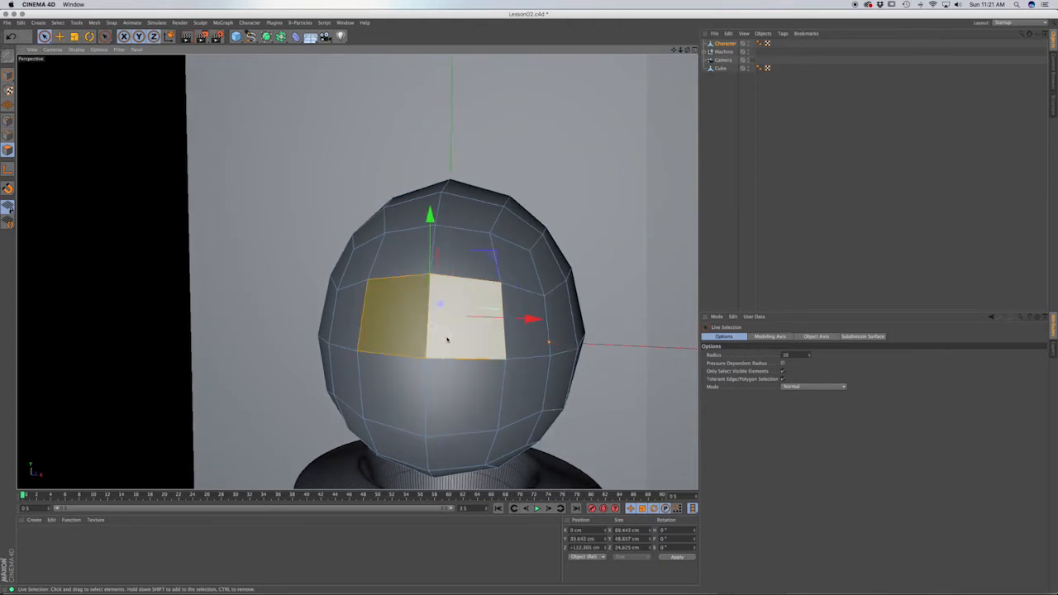
key(i)
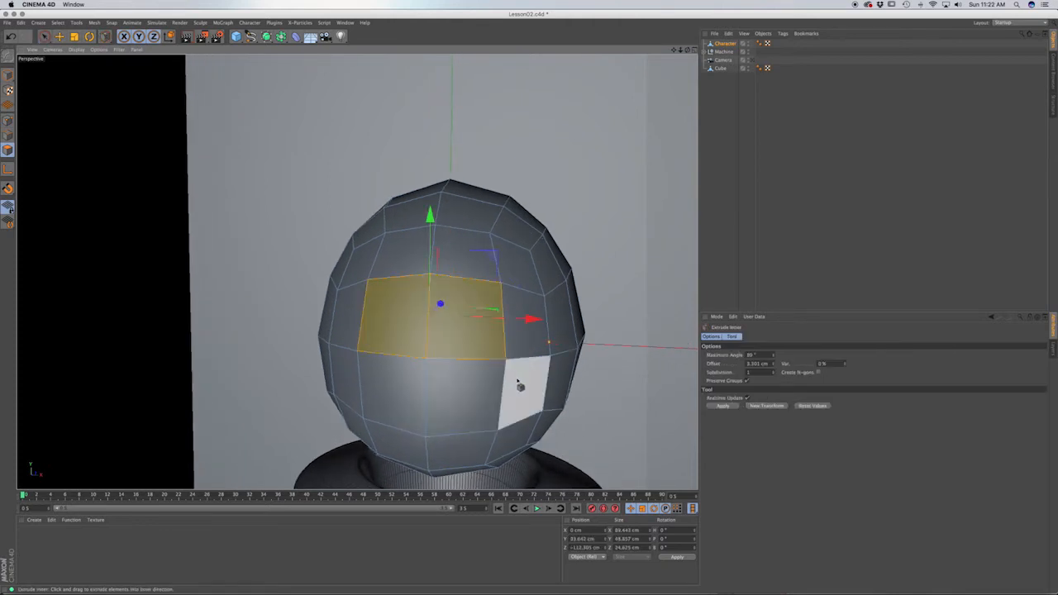
drag(518, 382, 551, 382)
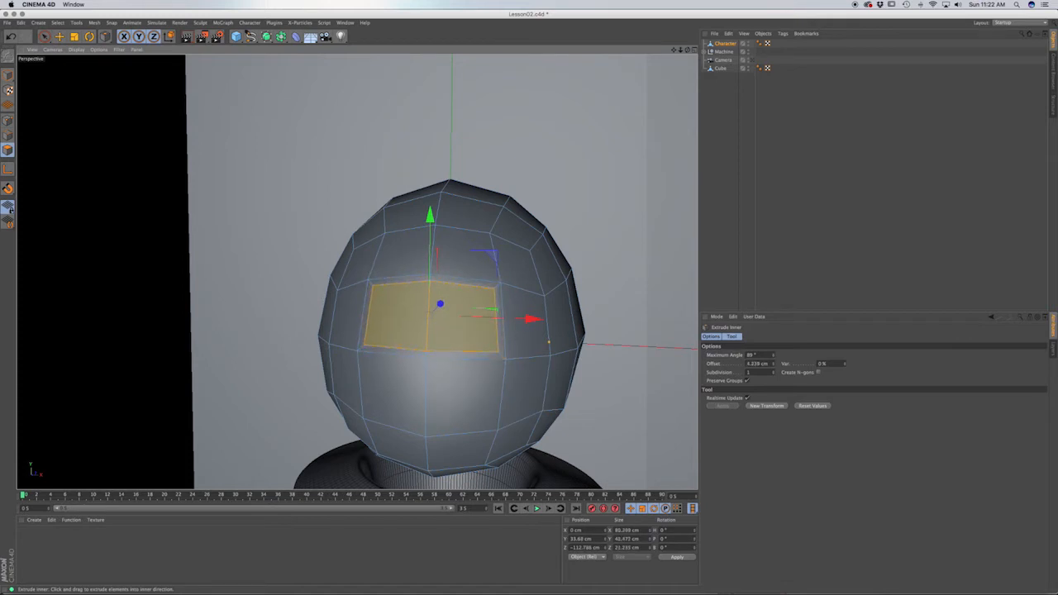
key(d)
drag(487, 382, 365, 383)
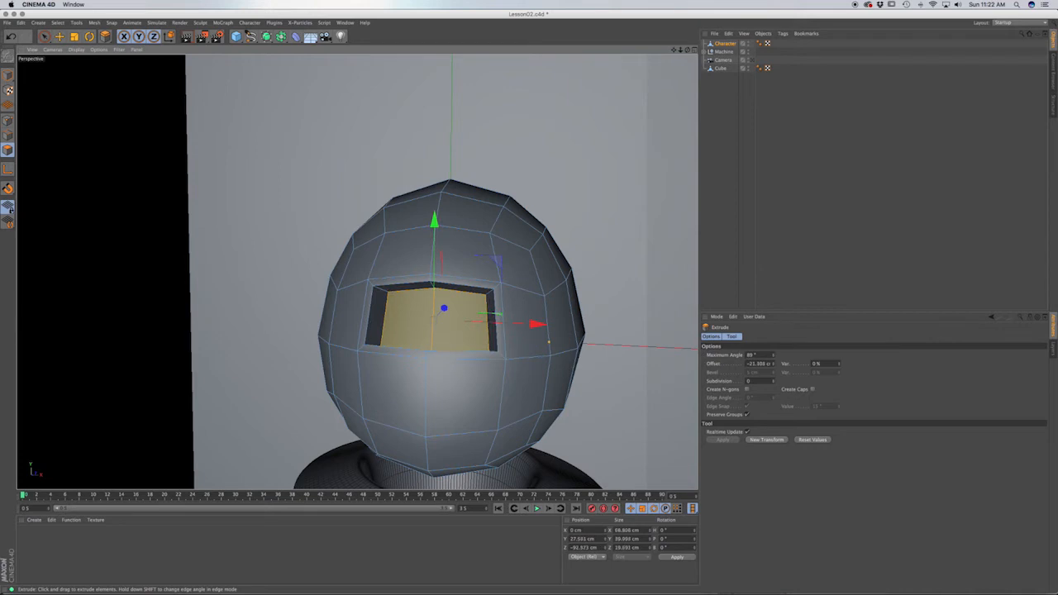
Inset the row of four polygons across the Character's lower front as a group, and extrude them about 13.4 cm inward for the mouth
alt+middle_drag(481, 392, 520, 318)
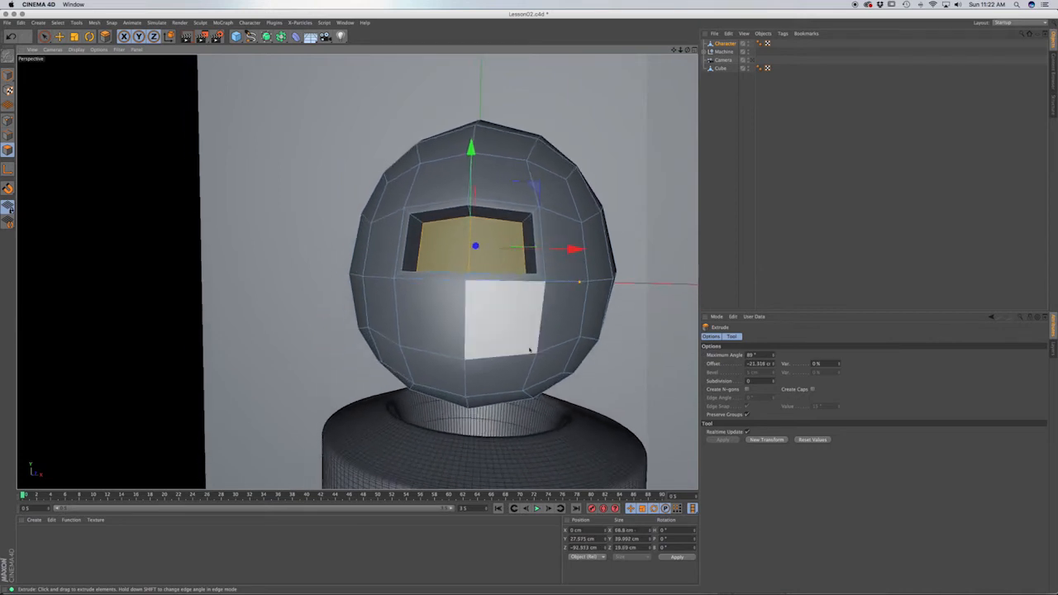
click(44, 35)
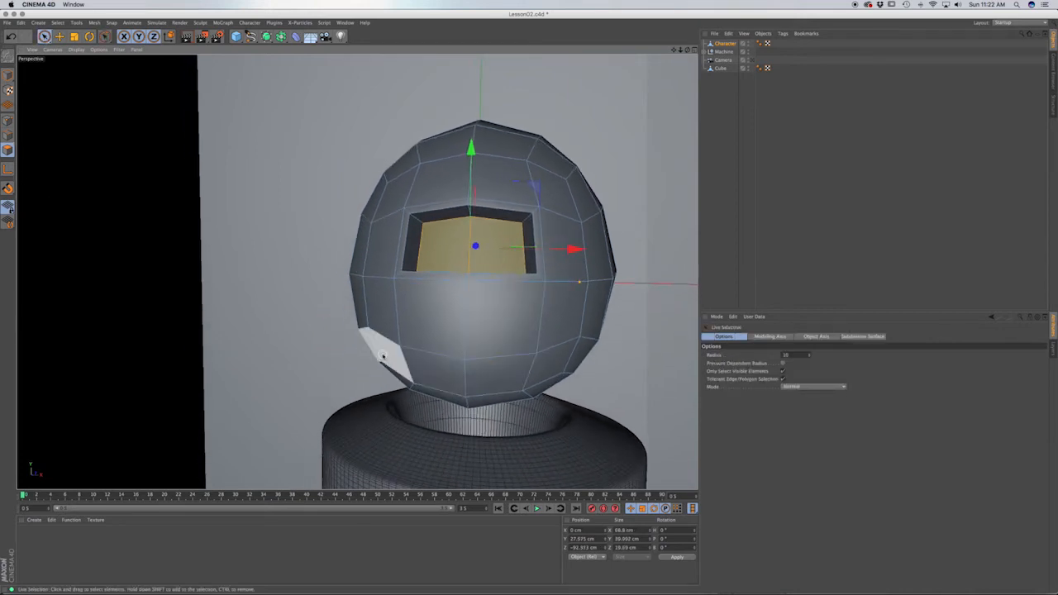
drag(384, 355, 538, 366)
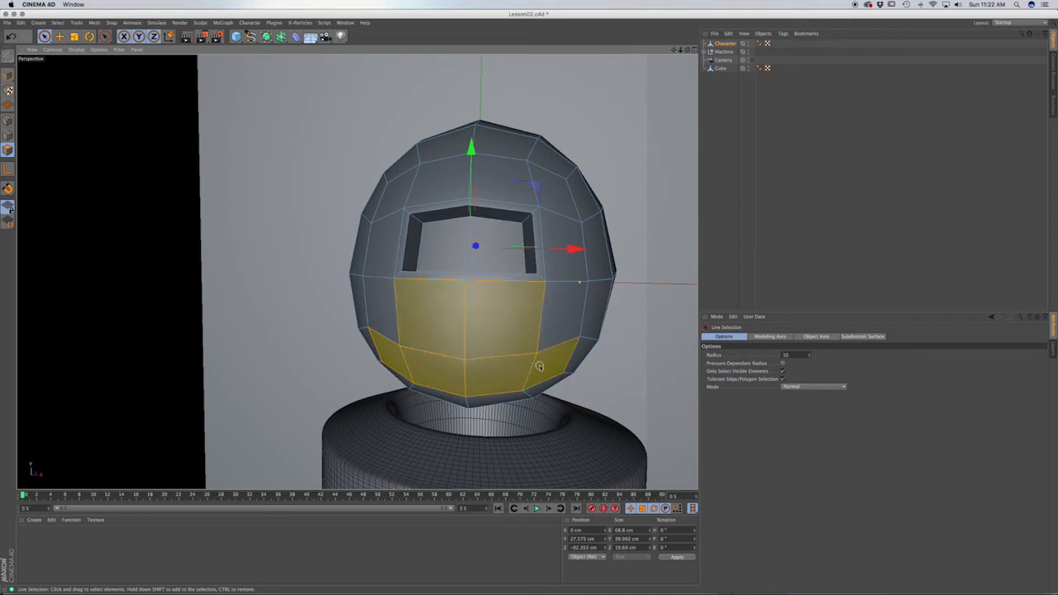
ctrl+click(543, 310)
ctrl+click(430, 312)
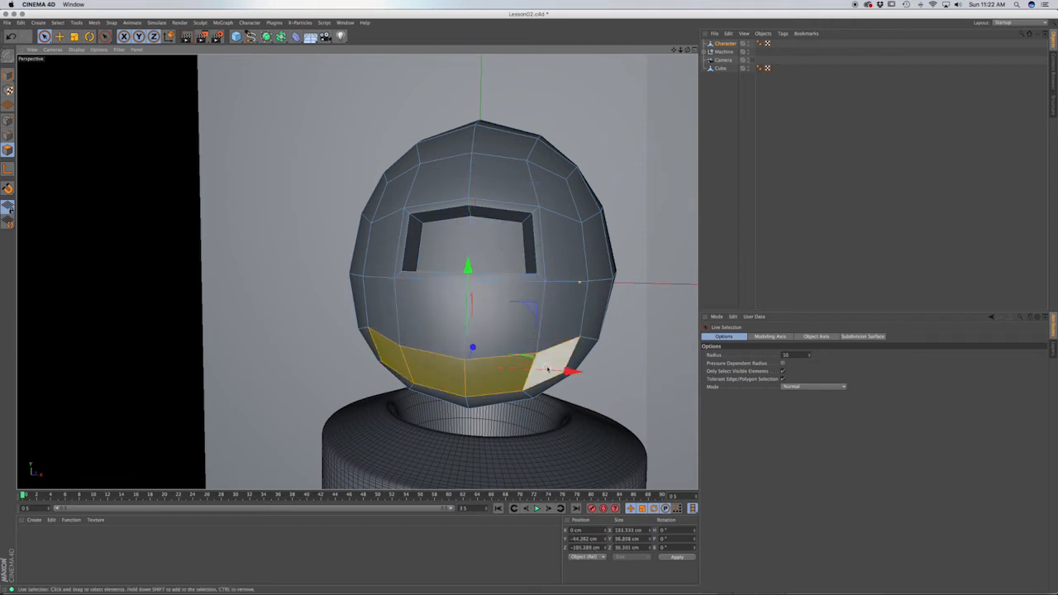
key(i)
drag(550, 383, 573, 383)
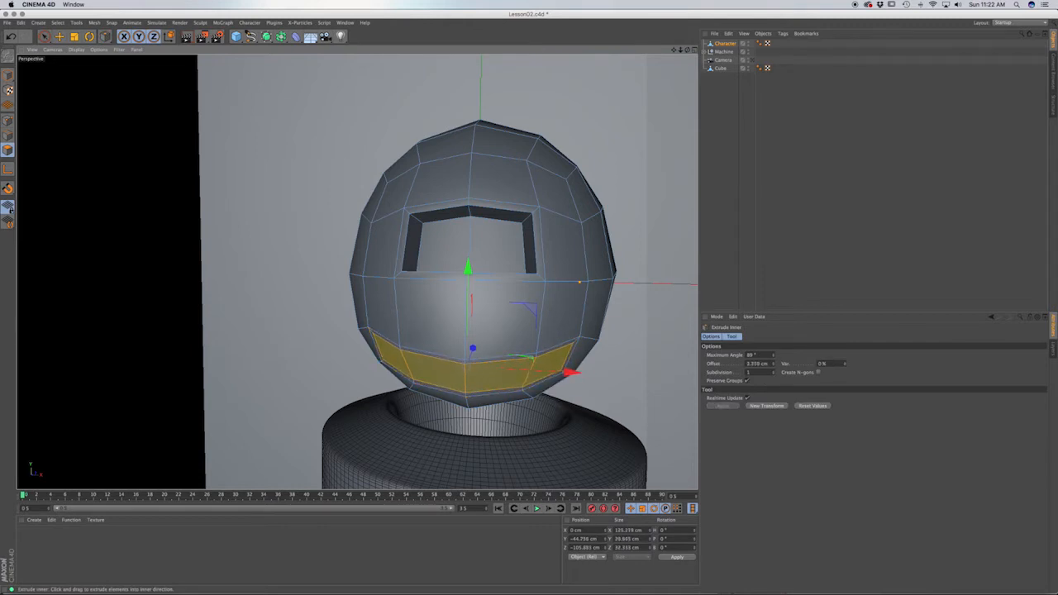
key(d)
drag(576, 422, 490, 422)
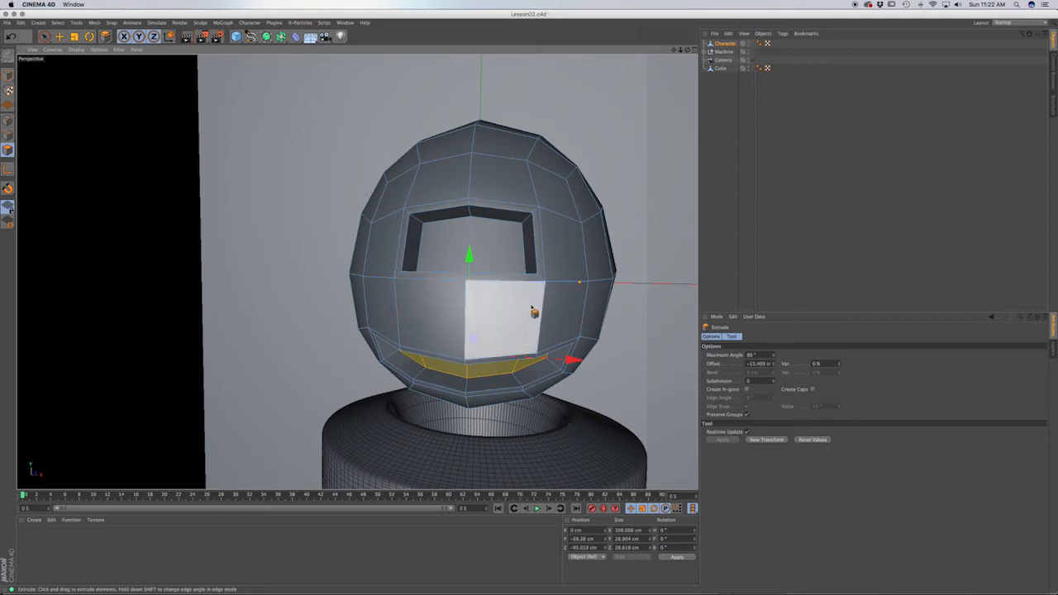
alt+drag(534, 307, 402, 352)
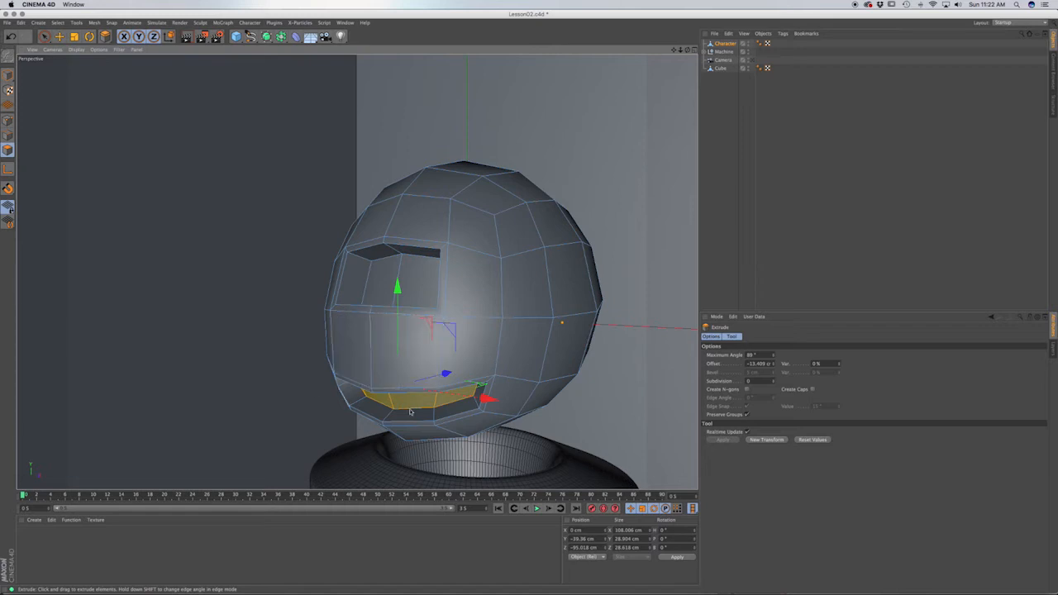
alt+drag(477, 357, 523, 372)
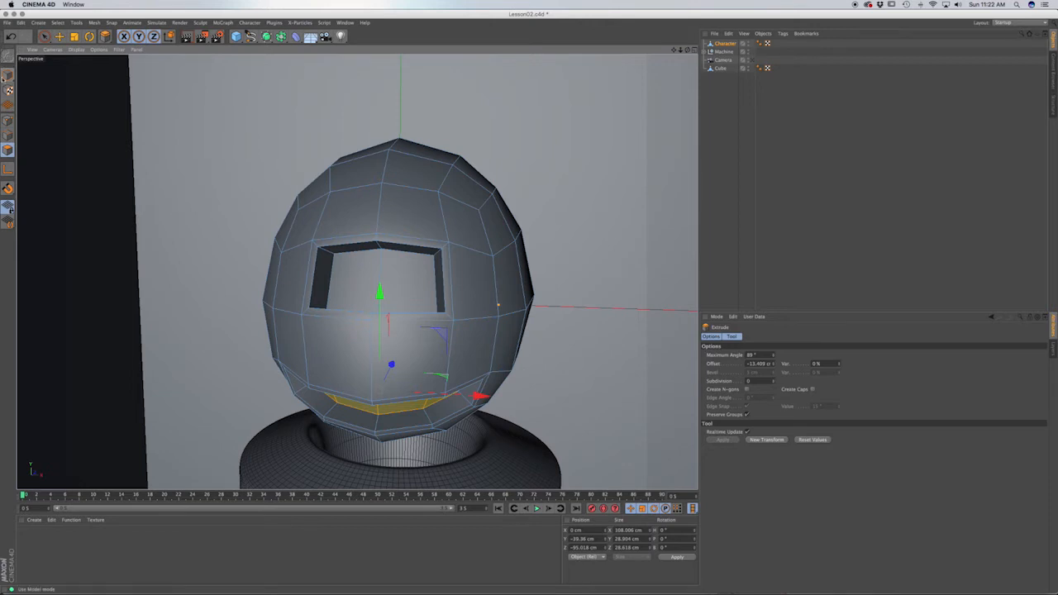
Duplicate the Character object in Model mode, and hide the original in both the editor and the renderer
click(7, 75)
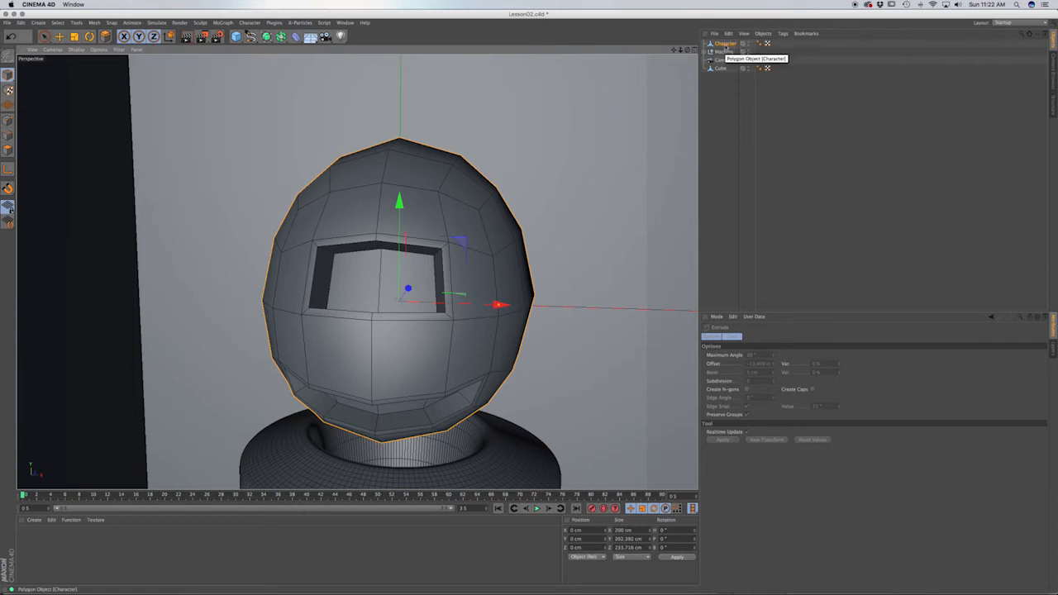
click(724, 44)
ctrl+drag(725, 45, 729, 41)
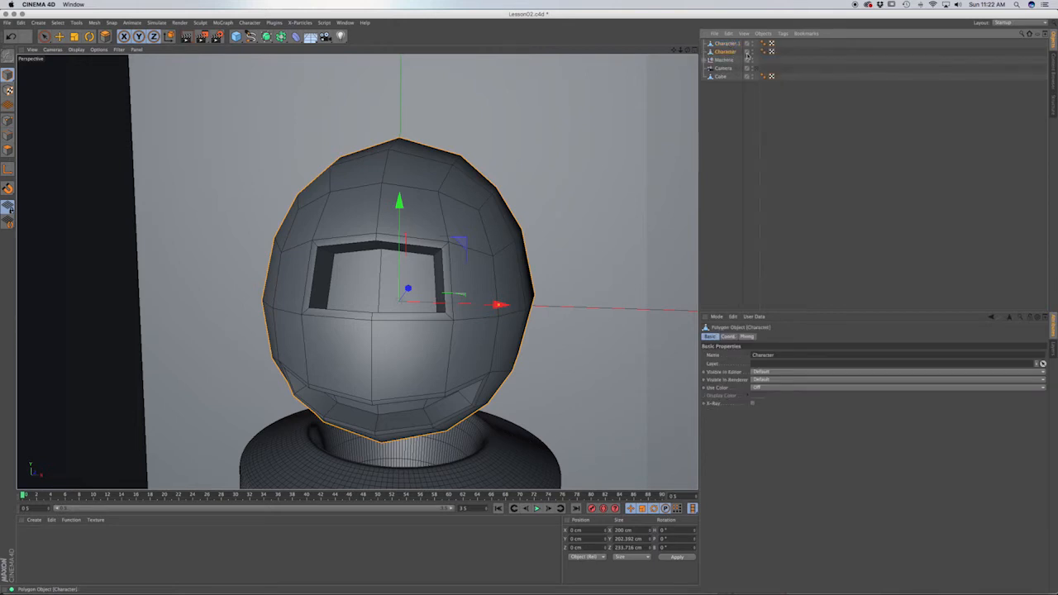
click(752, 51)
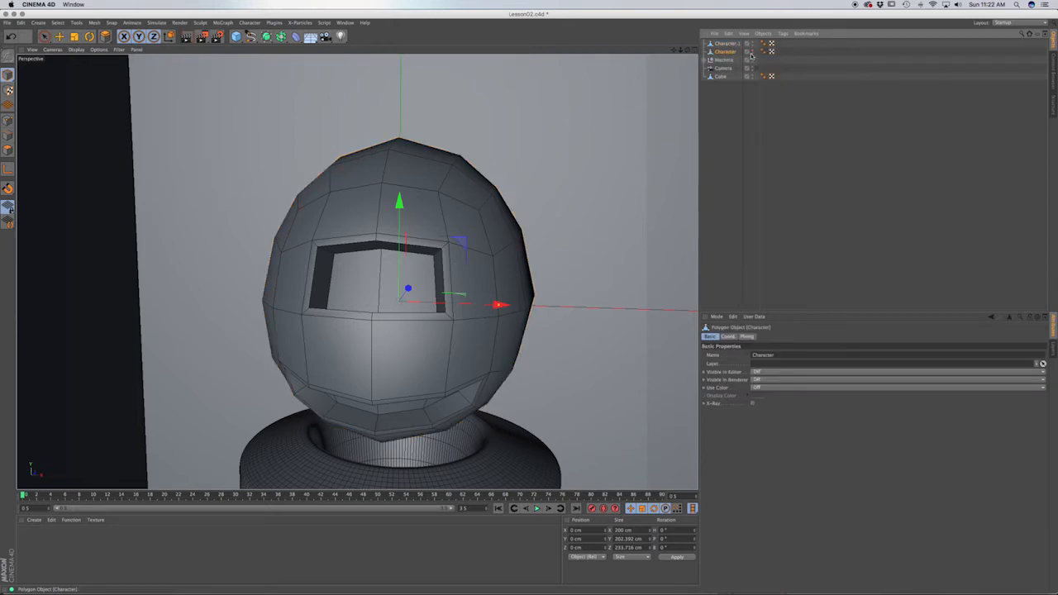
Rename the visible duplicate of the Character as Character Sculpt
double_click(731, 44)
key(Return)
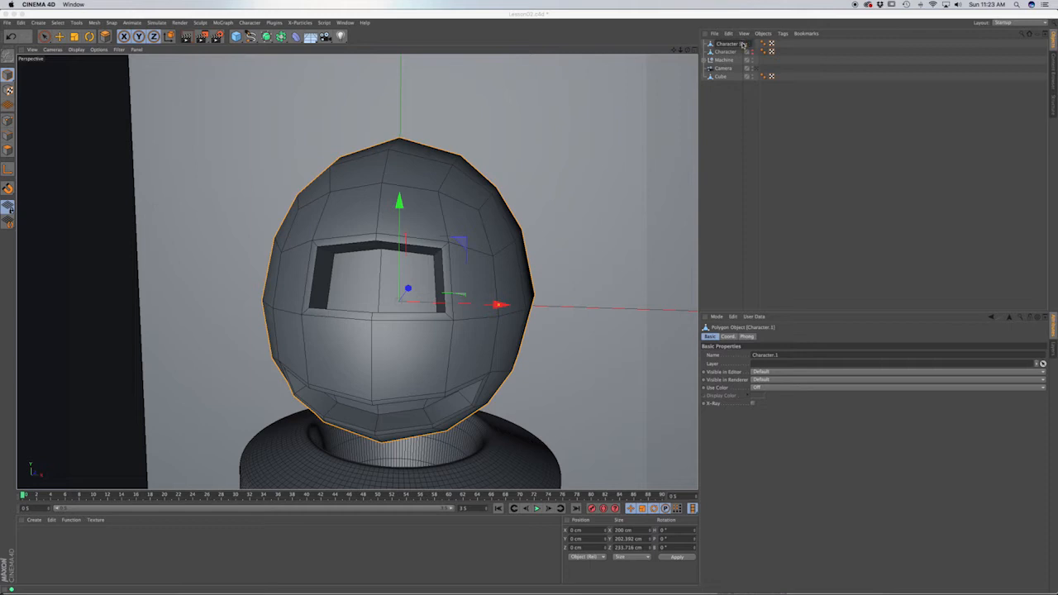
key(Return)
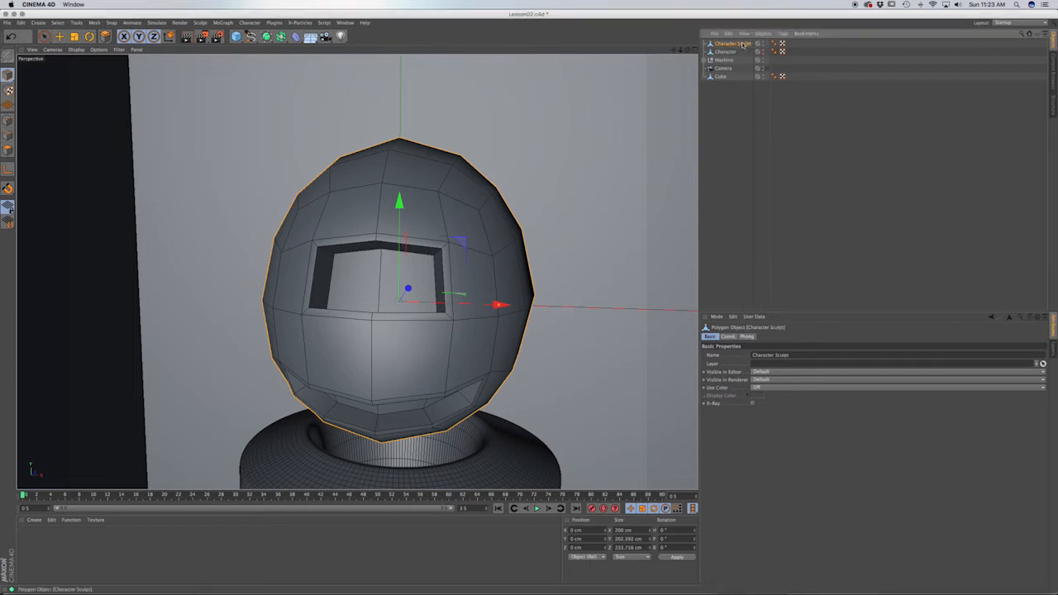
Switch to the Sculpting layout, and turn Character Sculpt into a sculpt object at its base level
click(1015, 23)
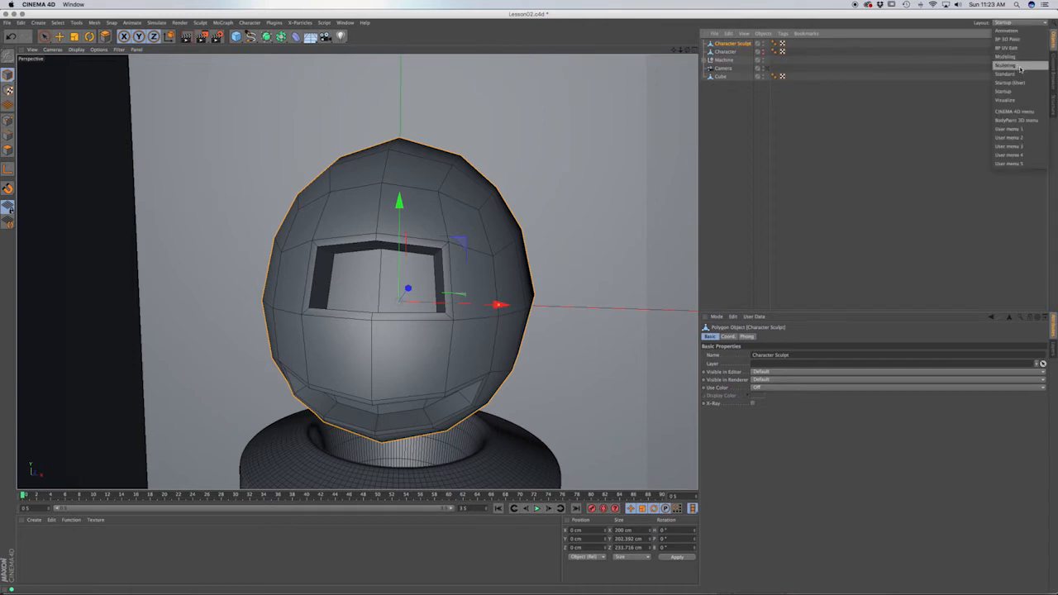
click(1020, 65)
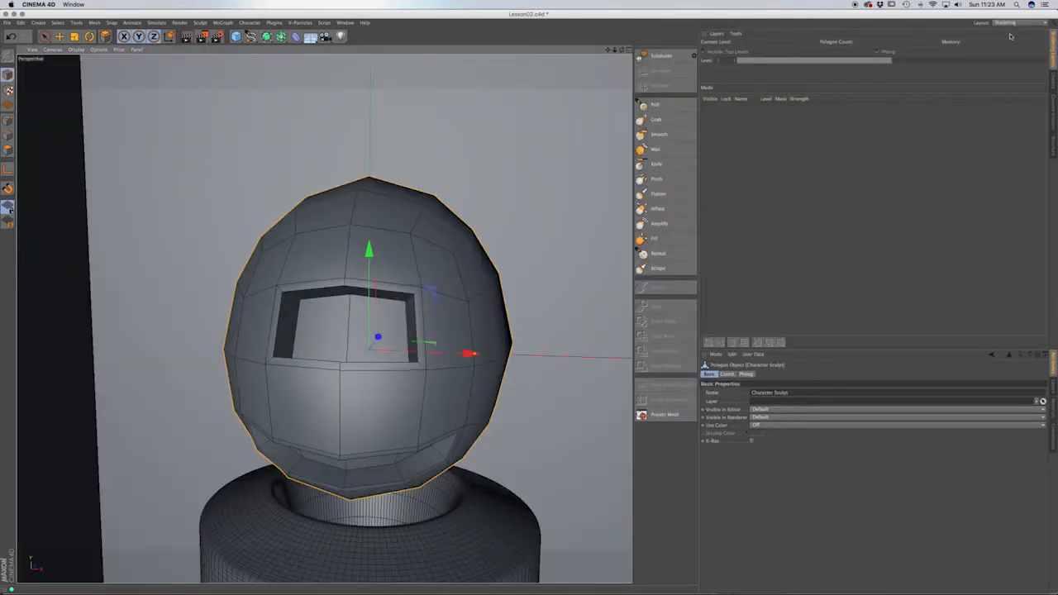
click(661, 55)
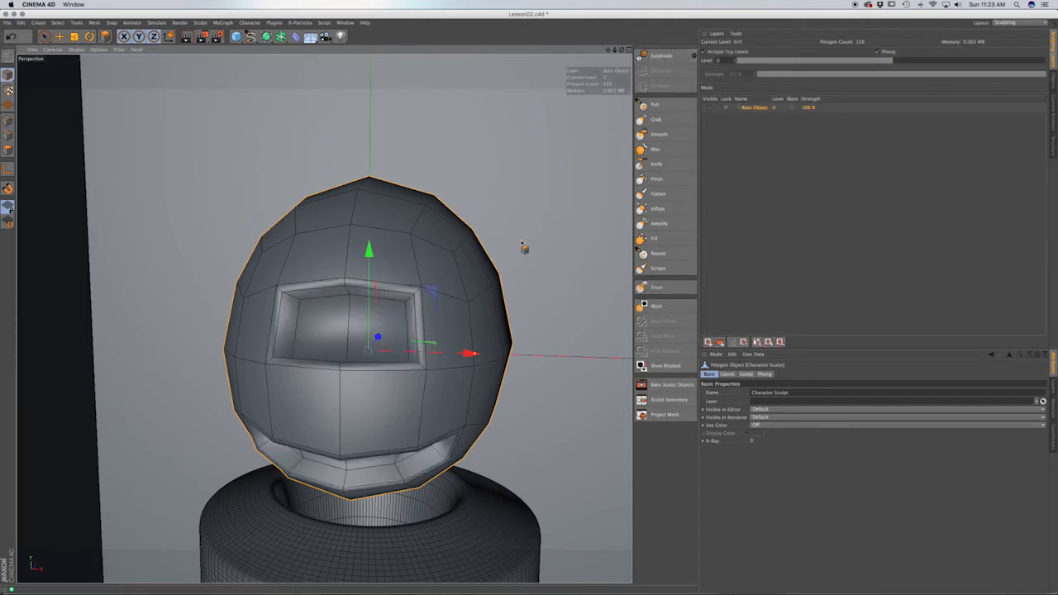
alt+middle_drag(472, 323, 483, 300)
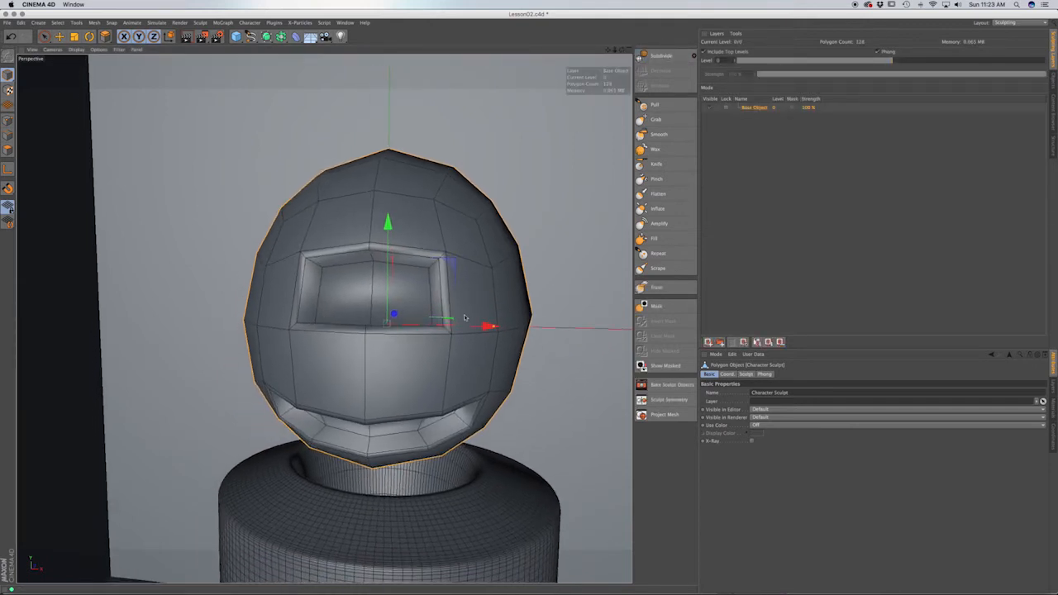
alt+drag(464, 318, 486, 324)
alt+drag(468, 364, 368, 366)
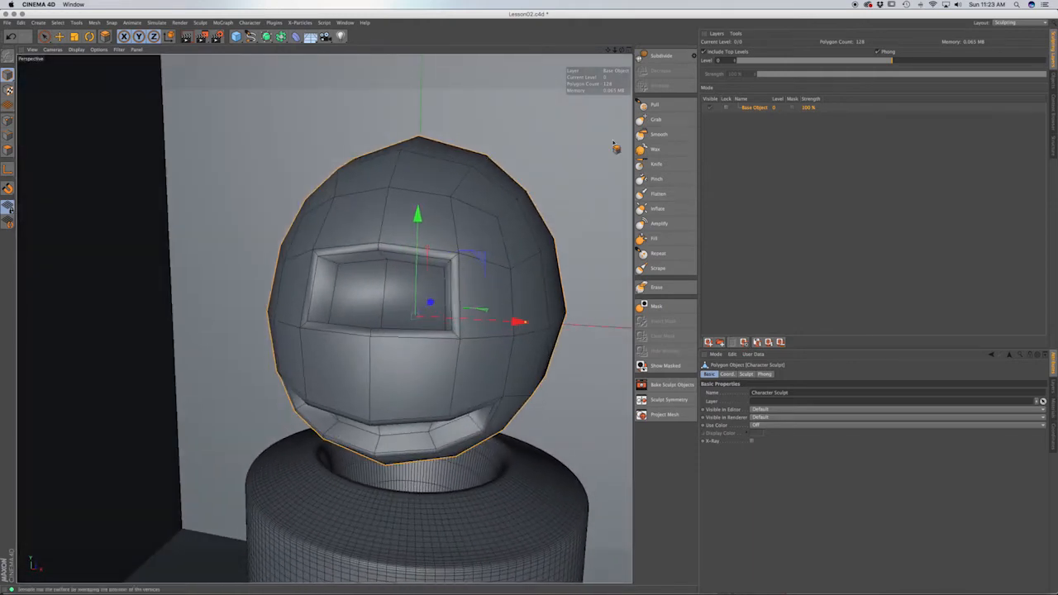
alt+drag(480, 259, 507, 243)
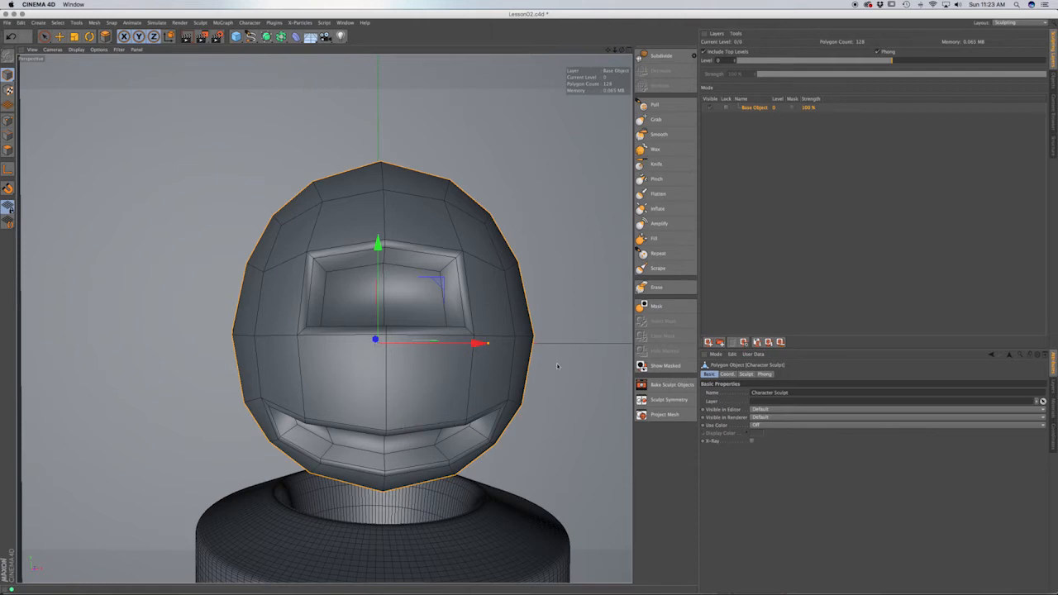
Subdivide the Character Sculpt mesh three times, up to sculpt level 3
click(661, 56)
click(661, 56)
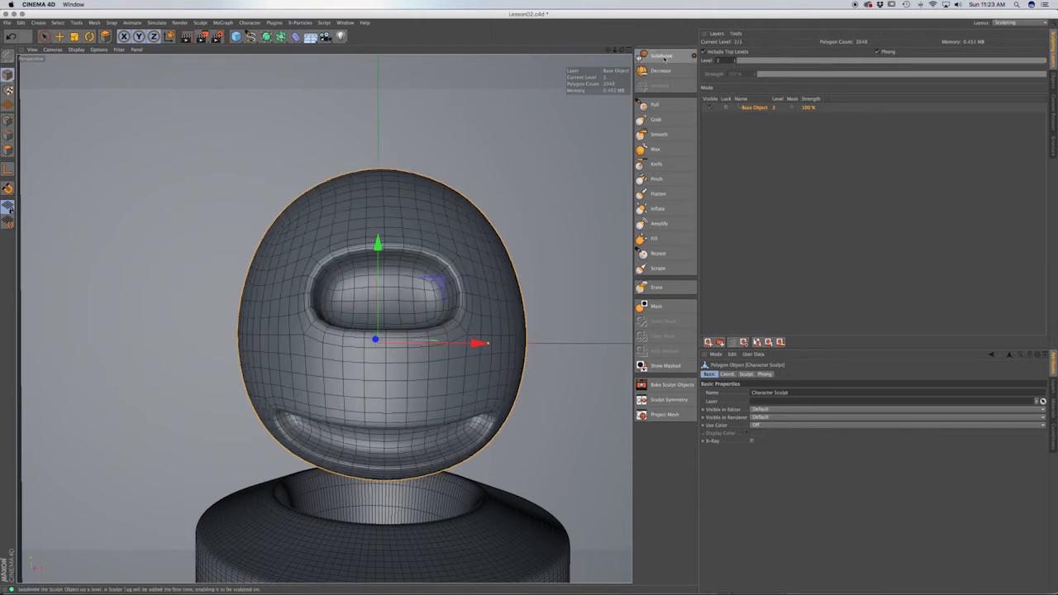
click(664, 56)
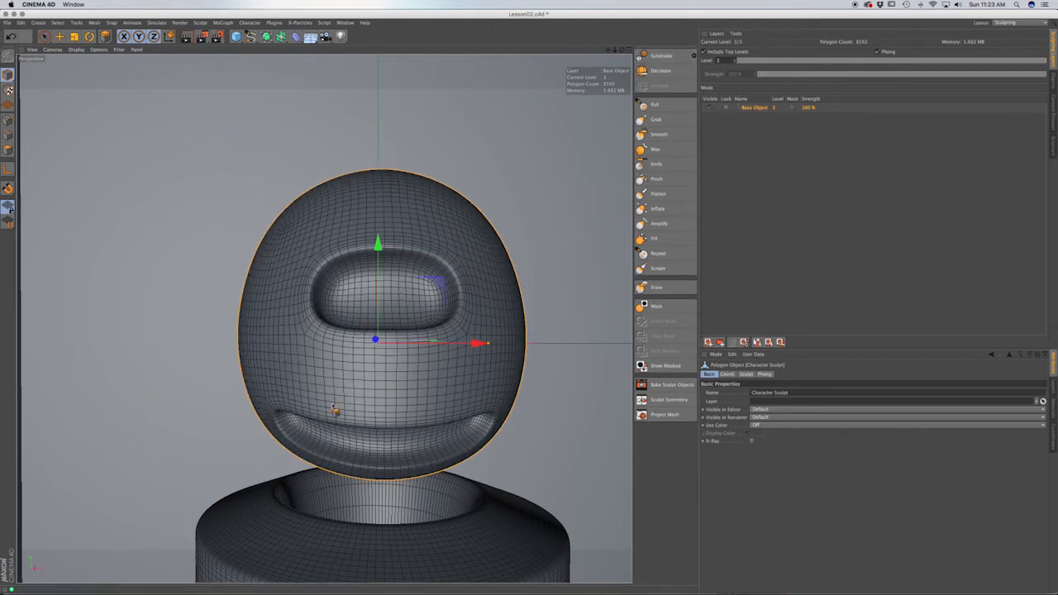
mouse_move(393, 416)
alt+mouse_down()
mouse_move(342, 385)
mouse_move(284, 395)
mouse_move(259, 410)
mouse_move(392, 406)
alt+mouse_up()
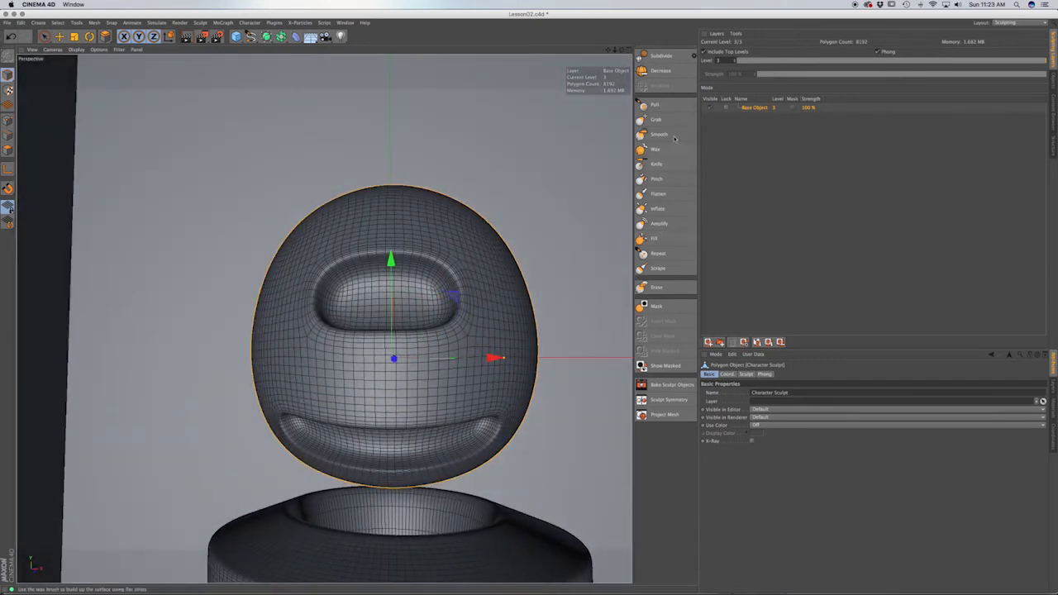
Set up the Grab sculpting brush with local X (YZ) symmetry, and enlarge the brush over the side of the head
click(655, 119)
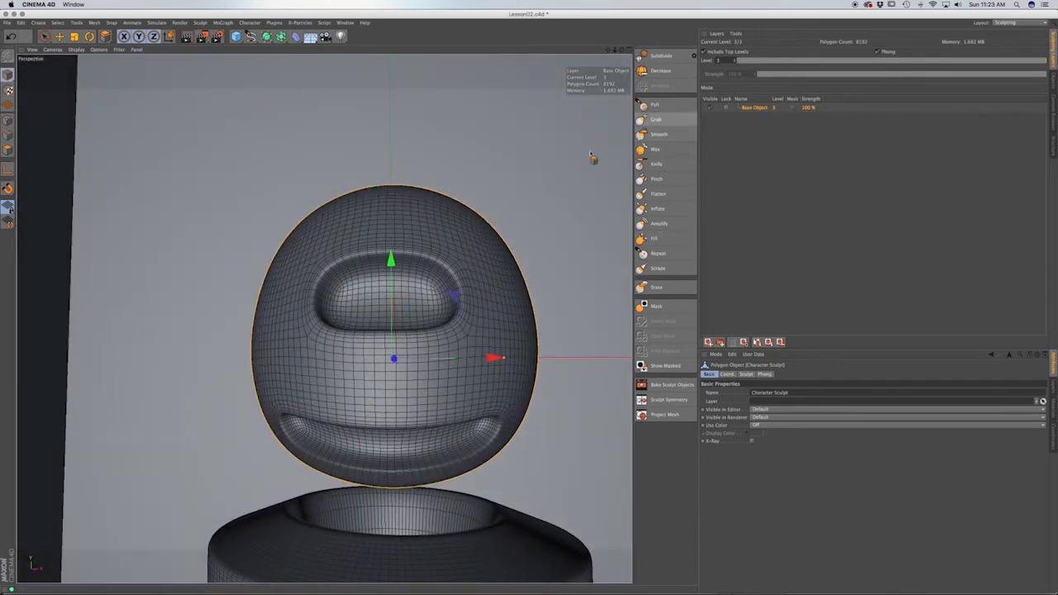
click(670, 122)
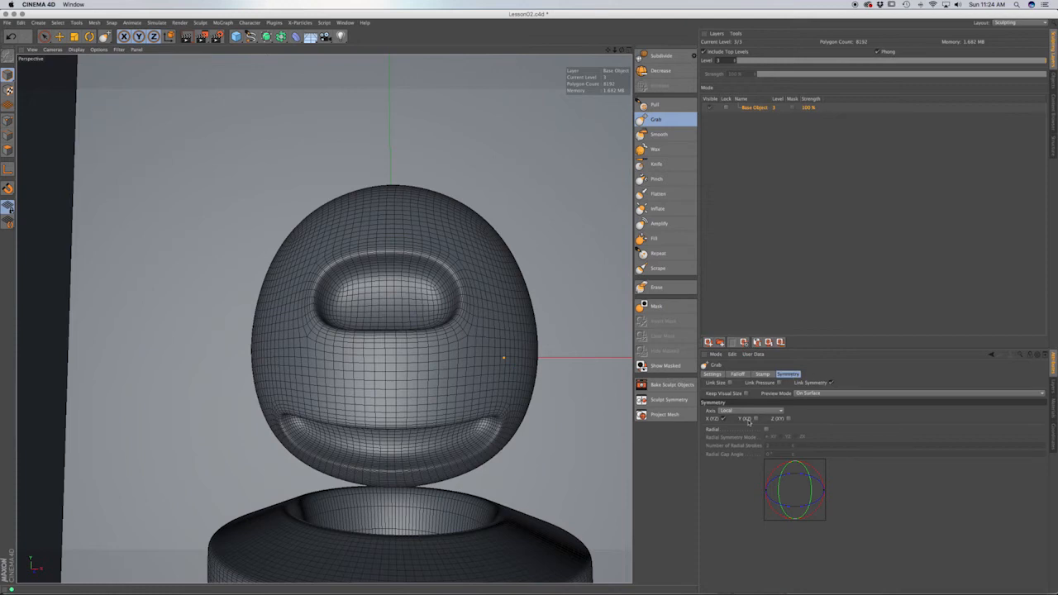
click(722, 419)
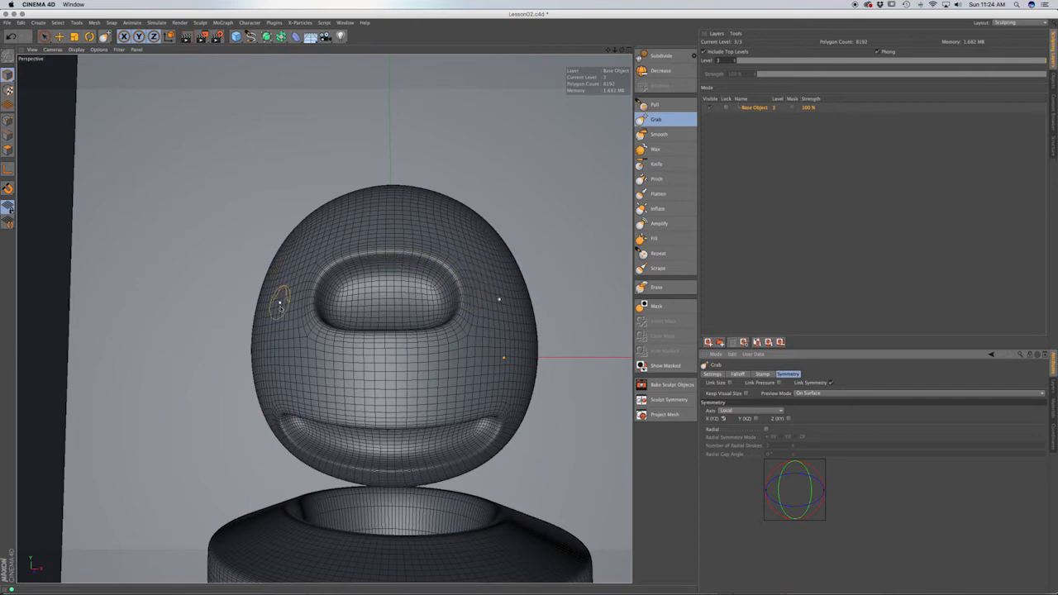
mouse_move(470, 298)
alt+mouse_down()
mouse_move(458, 321)
mouse_move(471, 303)
alt+mouse_up()
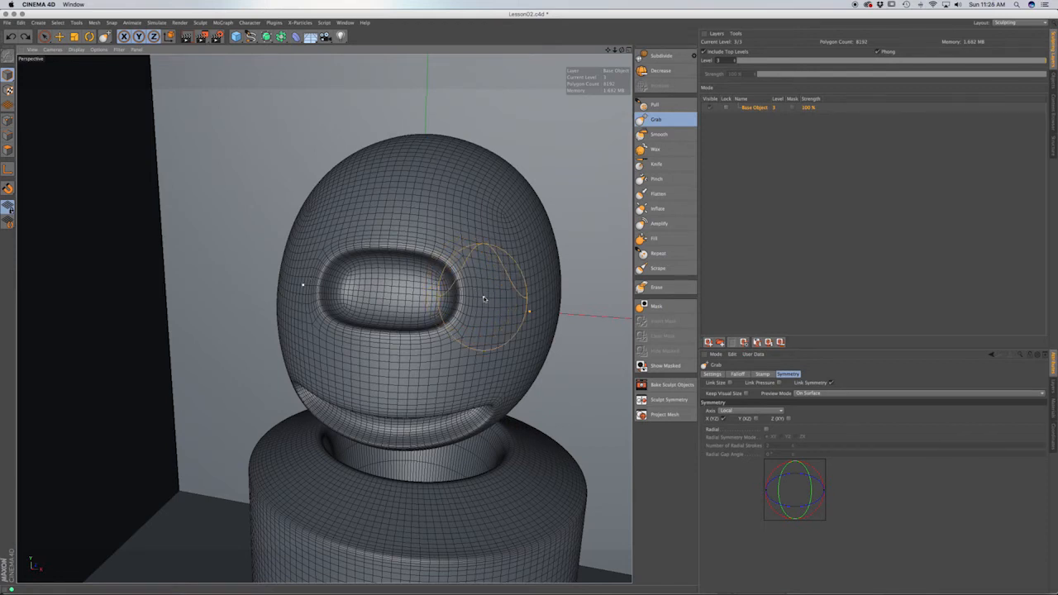
middle_drag(484, 299, 503, 299)
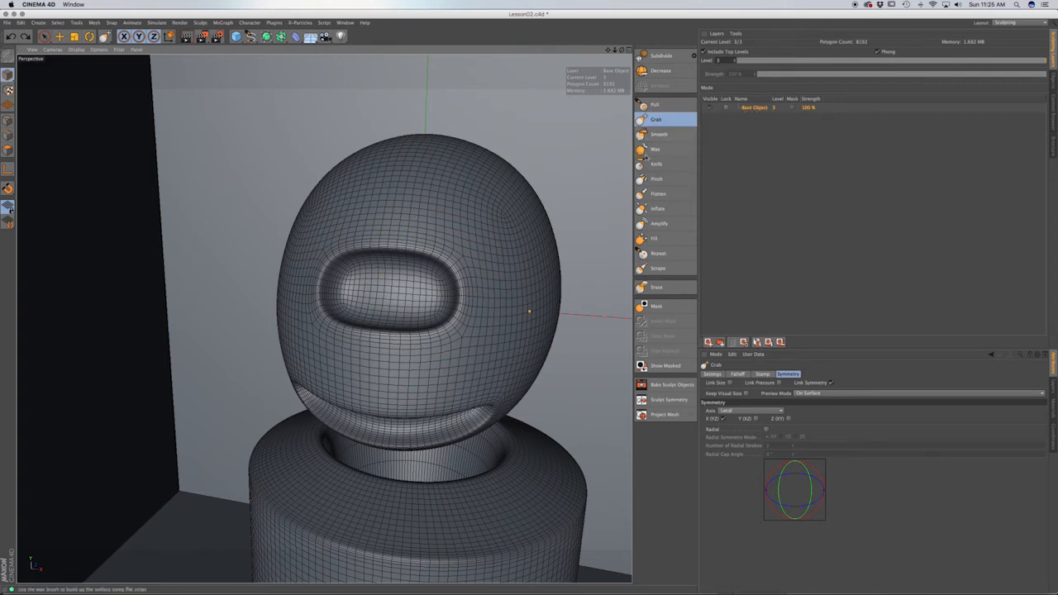
alt+middle_drag(514, 352, 523, 304)
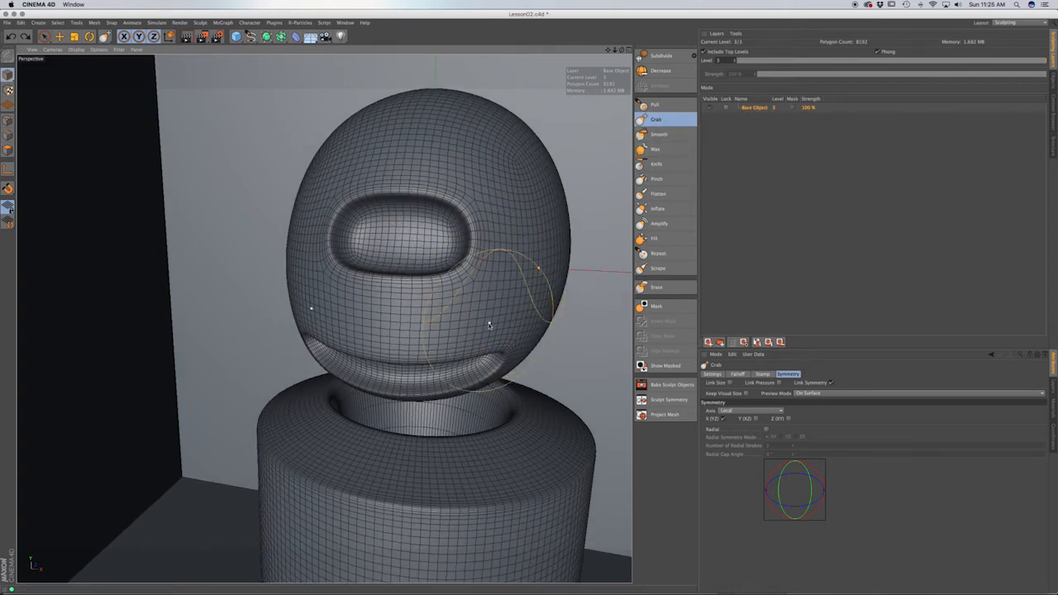
alt+drag(485, 320, 508, 305)
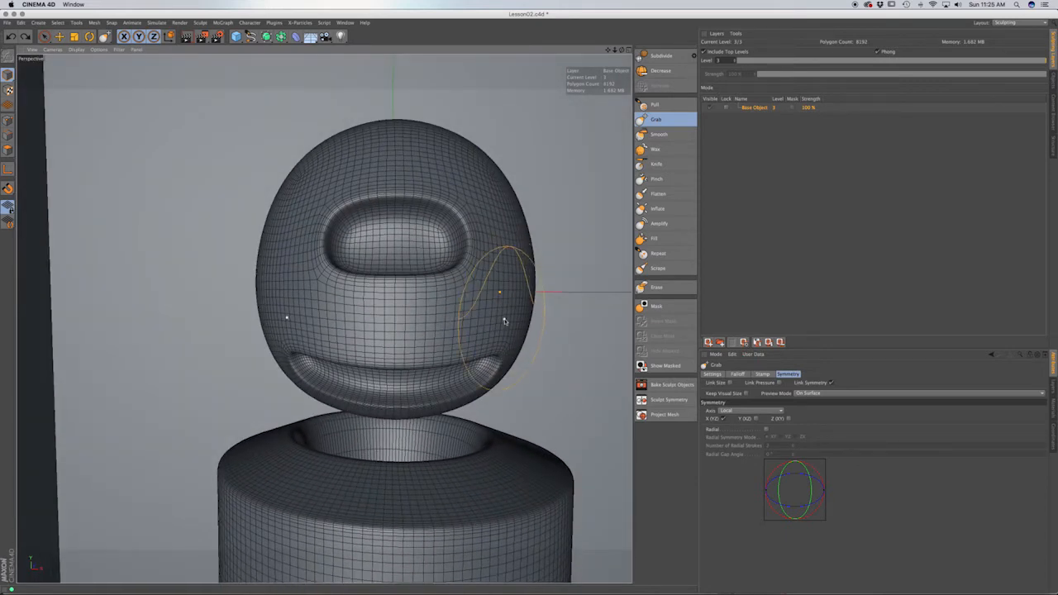
alt+middle_drag(504, 319, 488, 333)
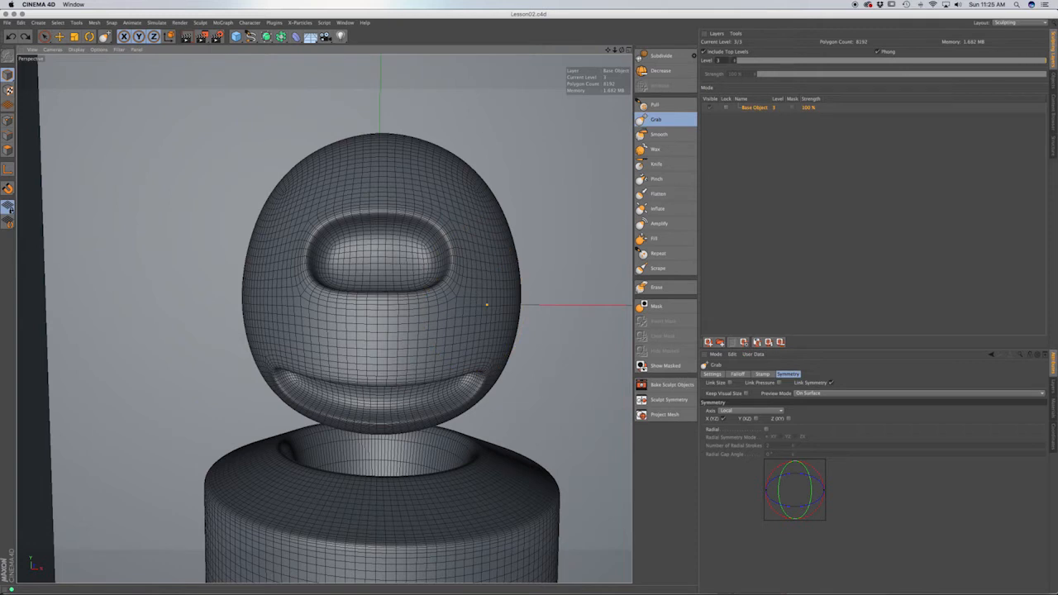
Create a polygon copy of the Character Sculpt at its current sculpt level, and show the scene's object list
click(735, 34)
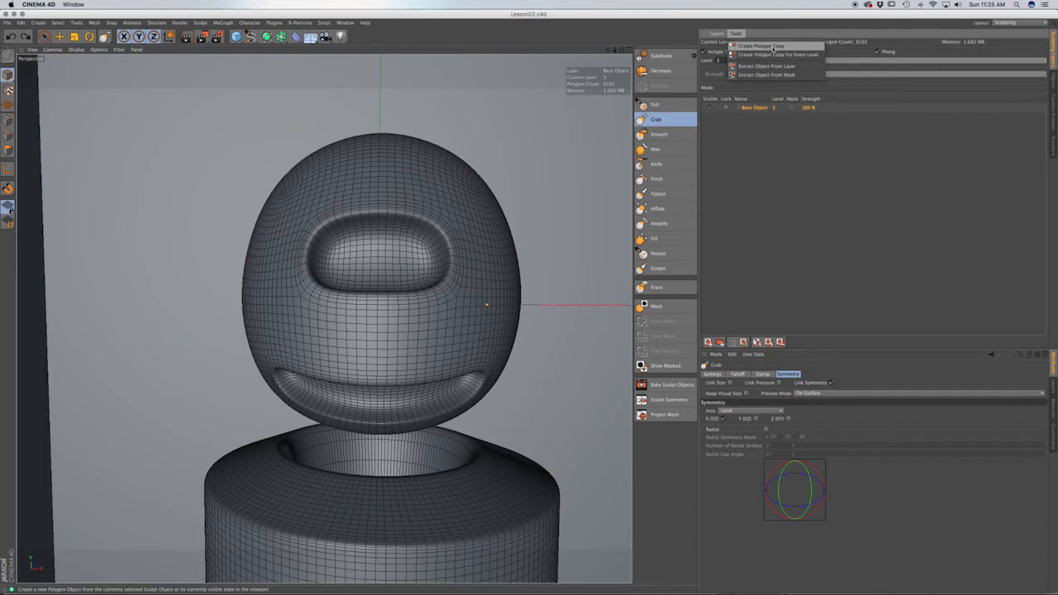
click(770, 46)
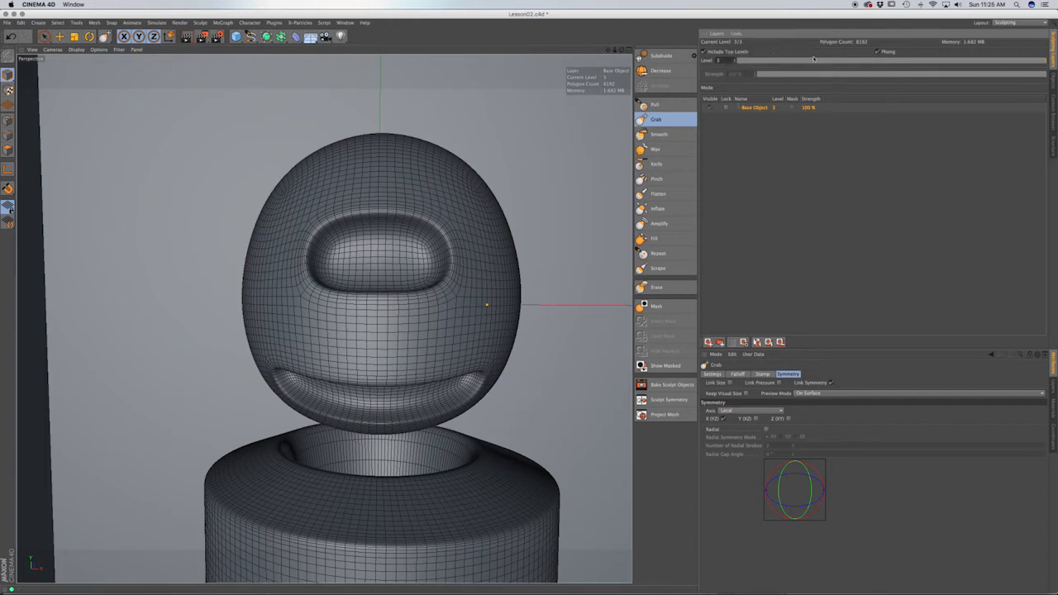
click(1053, 80)
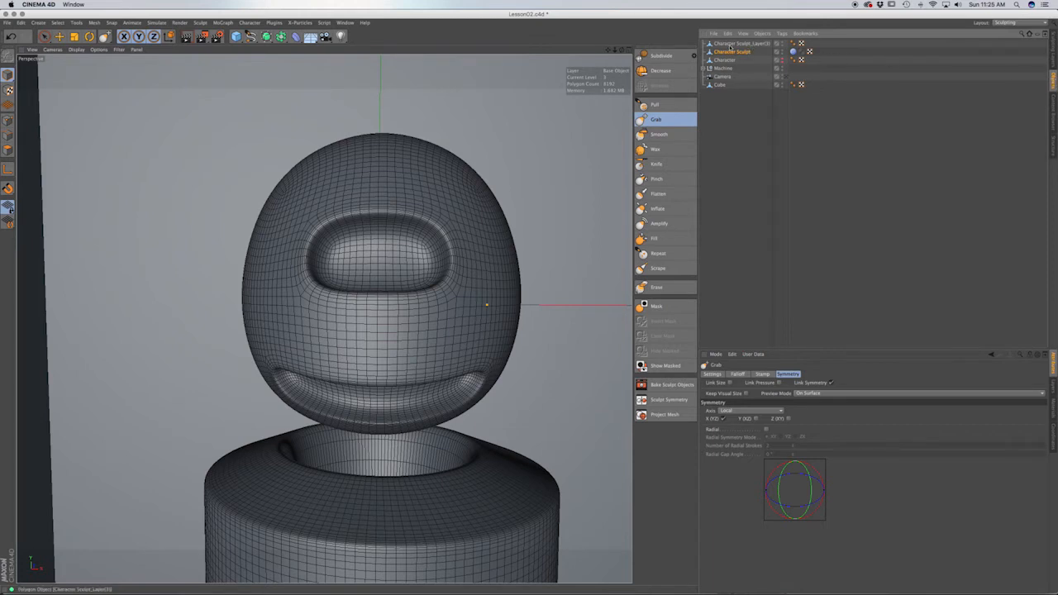
Rename the Character Sculpt polygon copy as Base and turn off its visibility in the editor and renderer
click(755, 44)
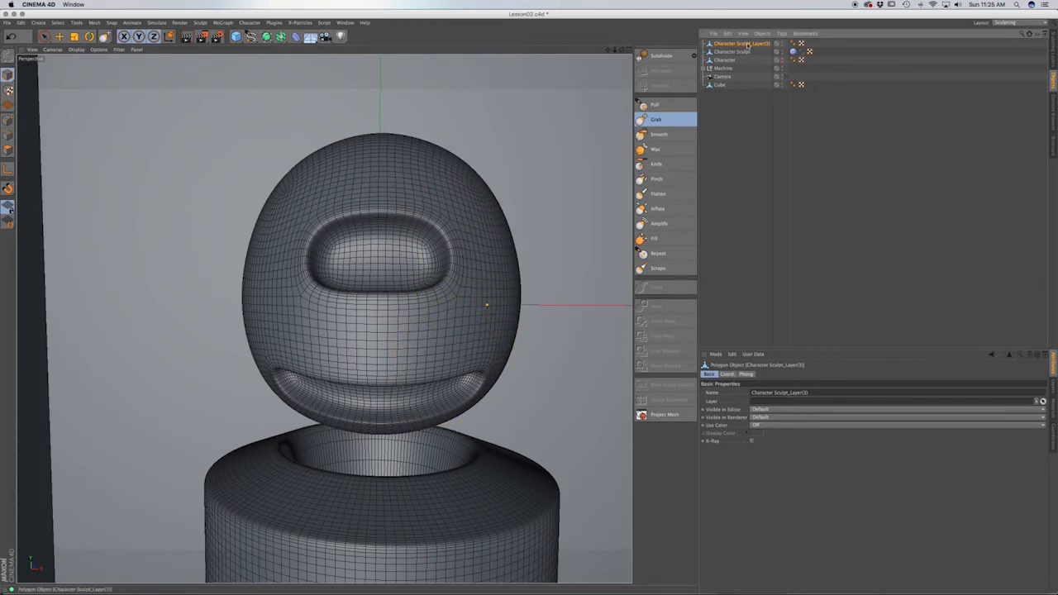
double_click(744, 43)
key(BackSpace)
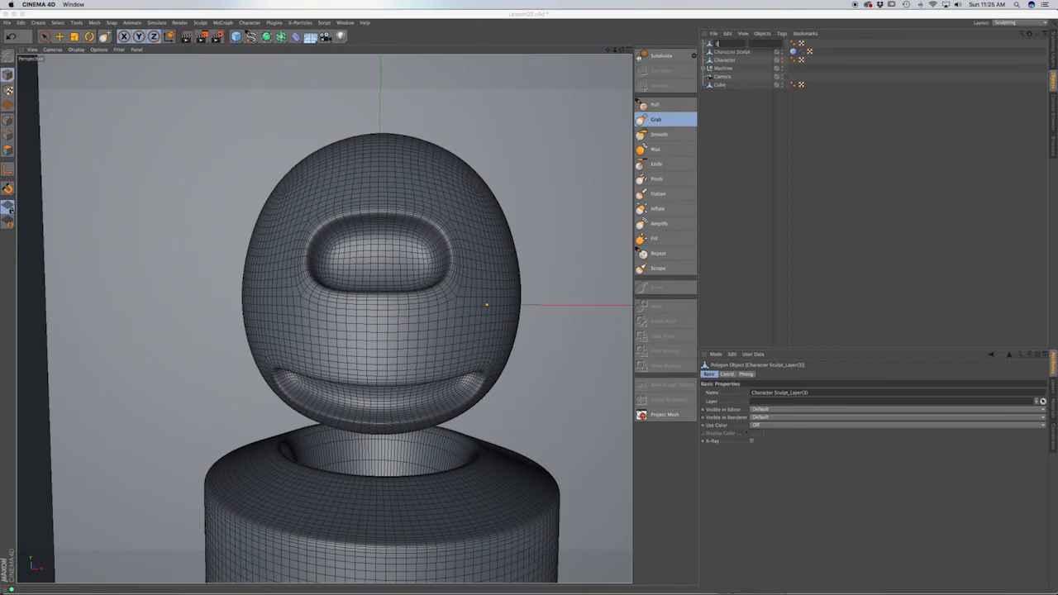
key(Return)
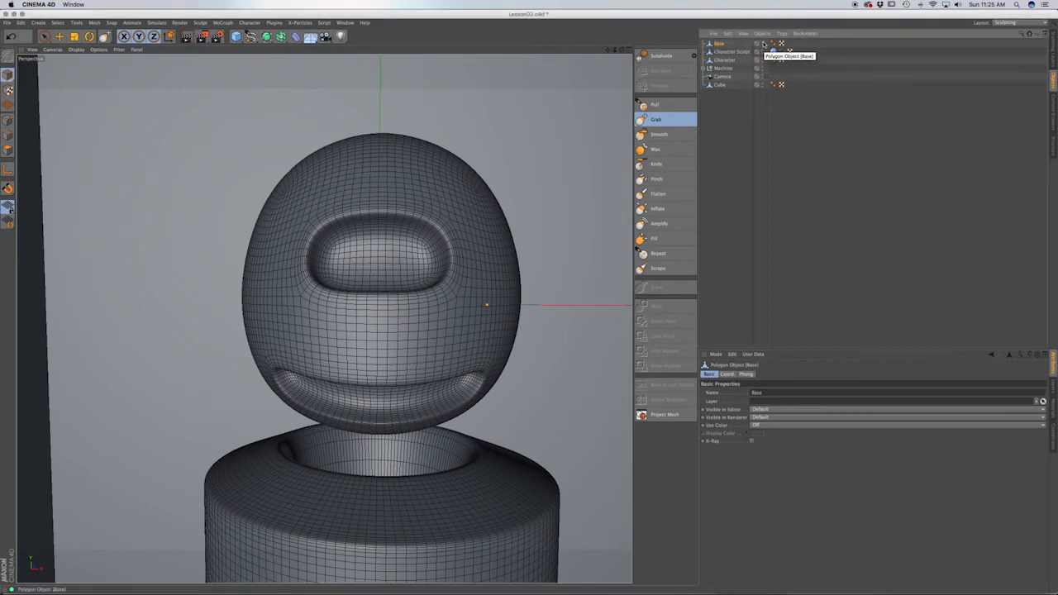
ctrl+click(757, 43)
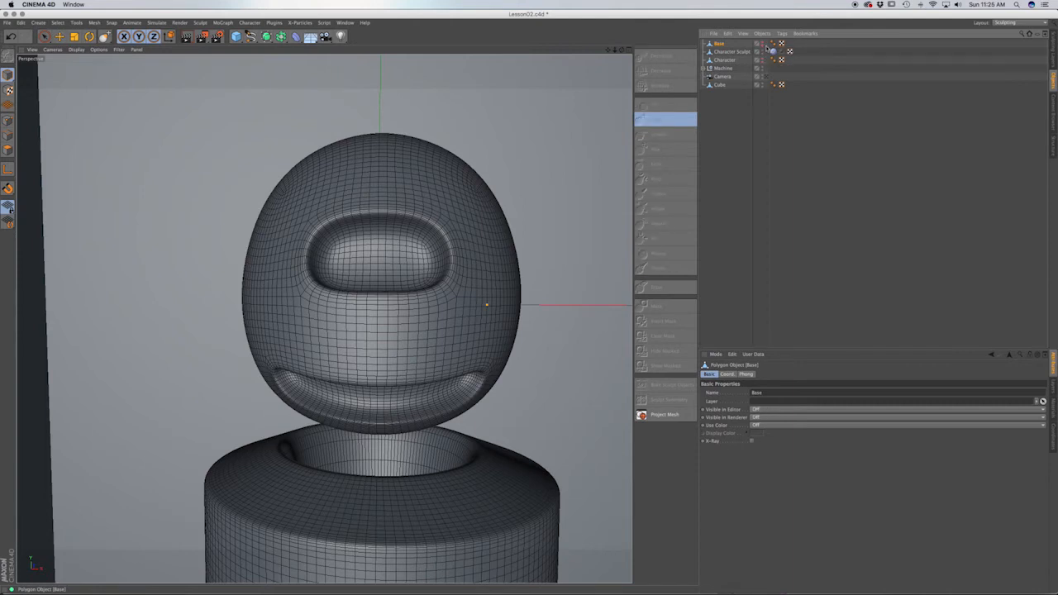
Add a new sculpting layer to Character Sculpt at level 3 and name it Happy
click(724, 52)
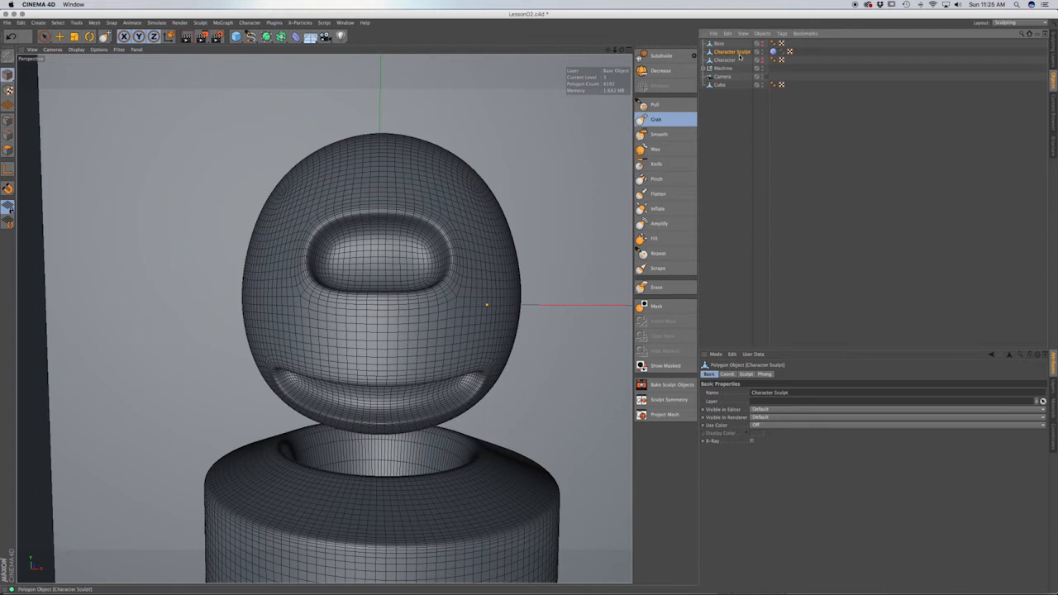
click(1052, 51)
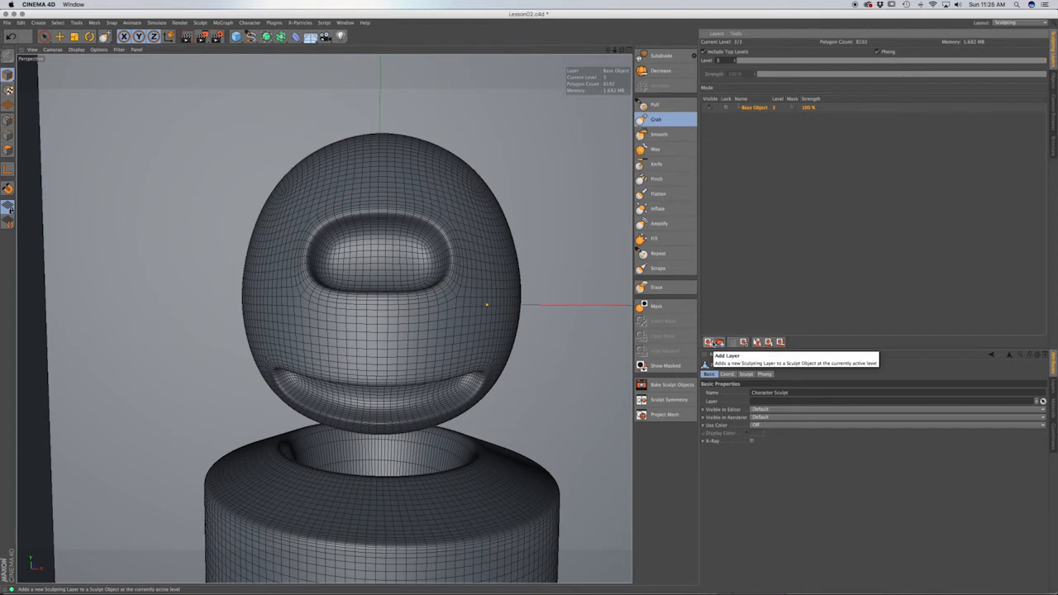
click(708, 341)
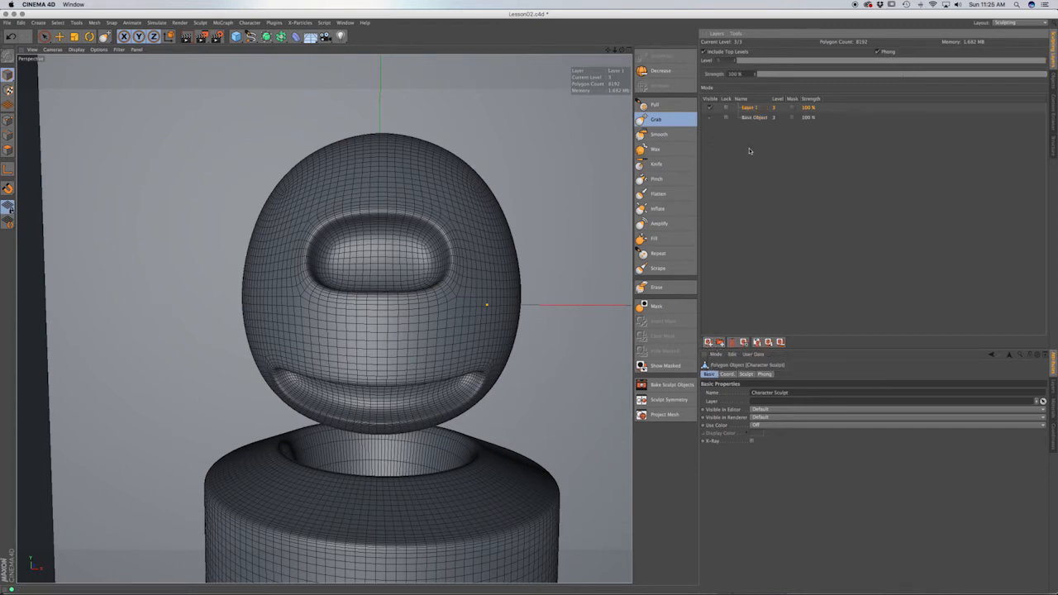
double_click(755, 108)
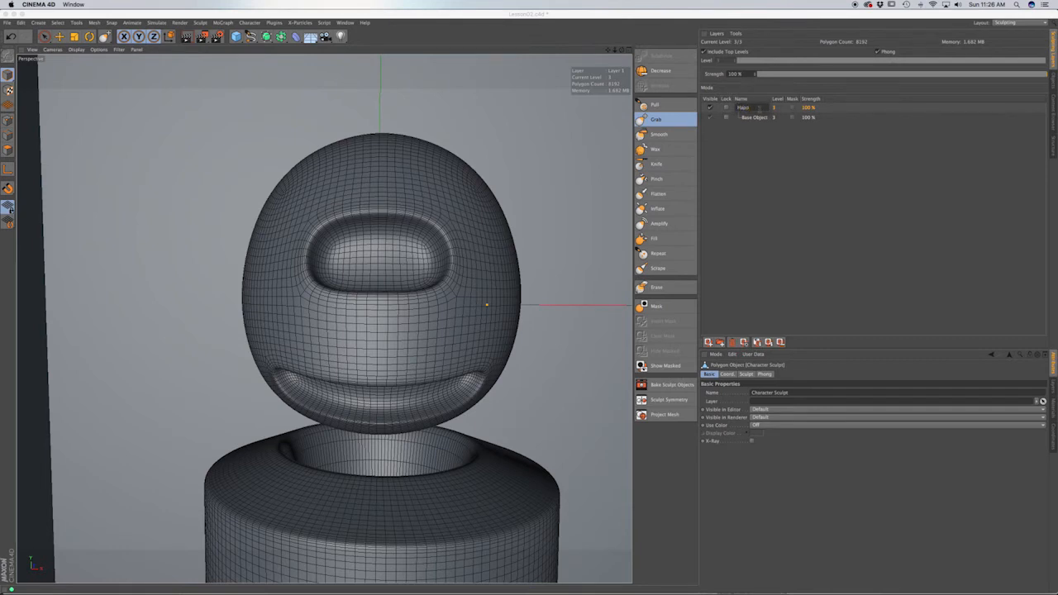
key(Return)
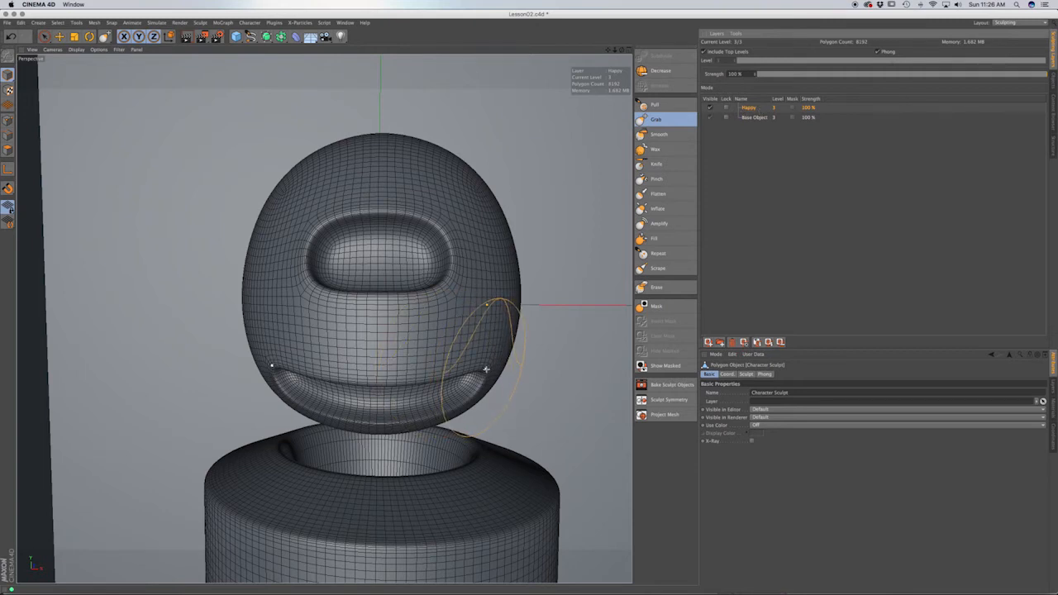
Grab the mouth corners upward into a smile on the Happy layer, and pull the eye recess's upper edge up into an arch
drag(487, 368, 496, 351)
scroll(491, 345, down, 1)
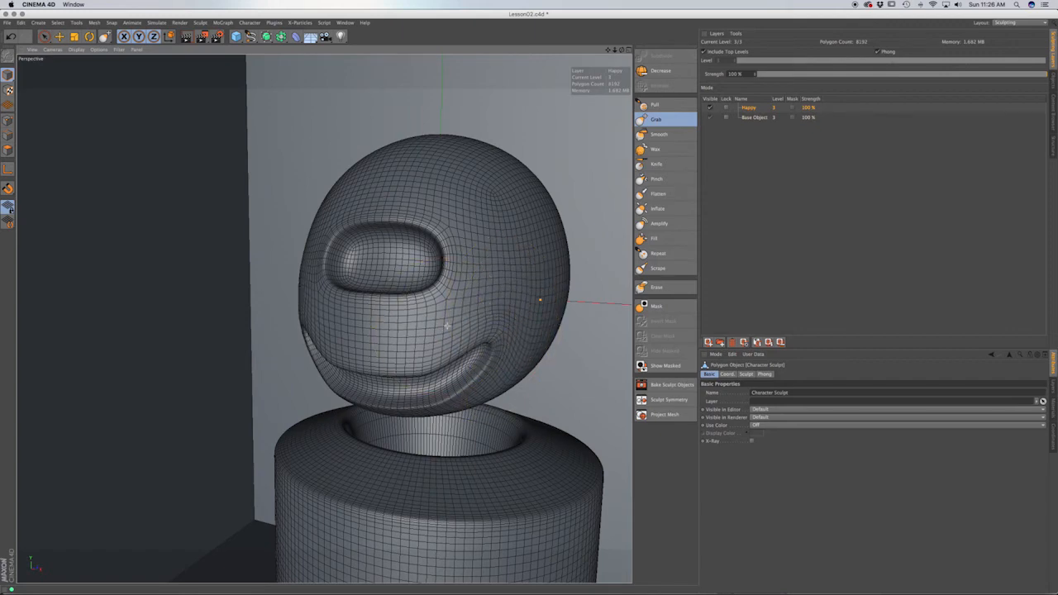
mouse_move(431, 335)
alt+mouse_down()
mouse_move(524, 333)
mouse_move(417, 347)
mouse_move(363, 369)
alt+mouse_up()
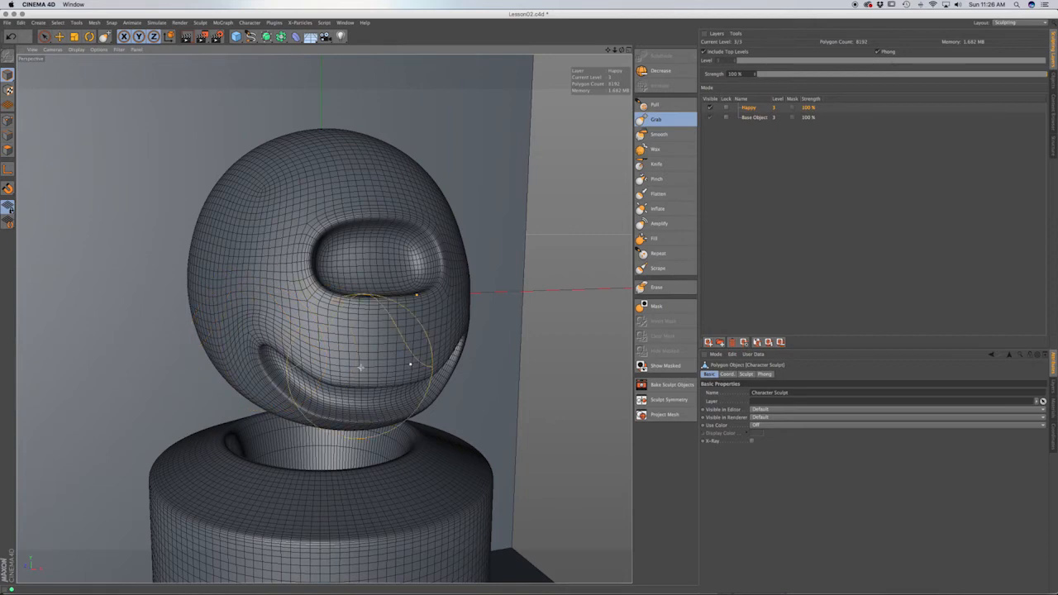
mouse_move(370, 372)
alt+mouse_down()
mouse_move(329, 393)
mouse_move(372, 385)
mouse_move(320, 340)
alt+mouse_up()
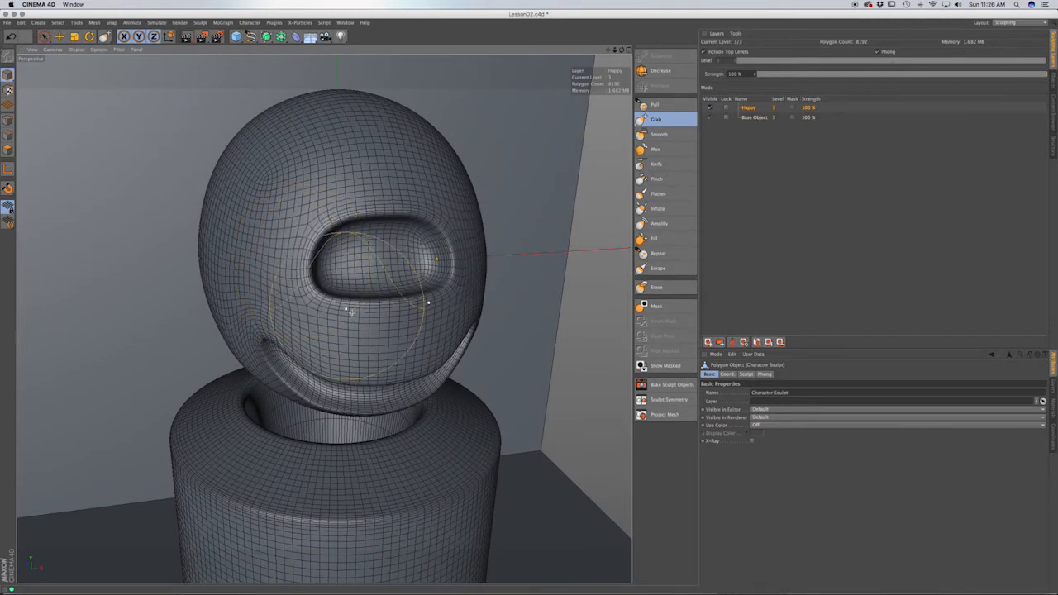
mouse_move(384, 209)
mouse_down()
mouse_move(382, 190)
mouse_move(384, 199)
mouse_up()
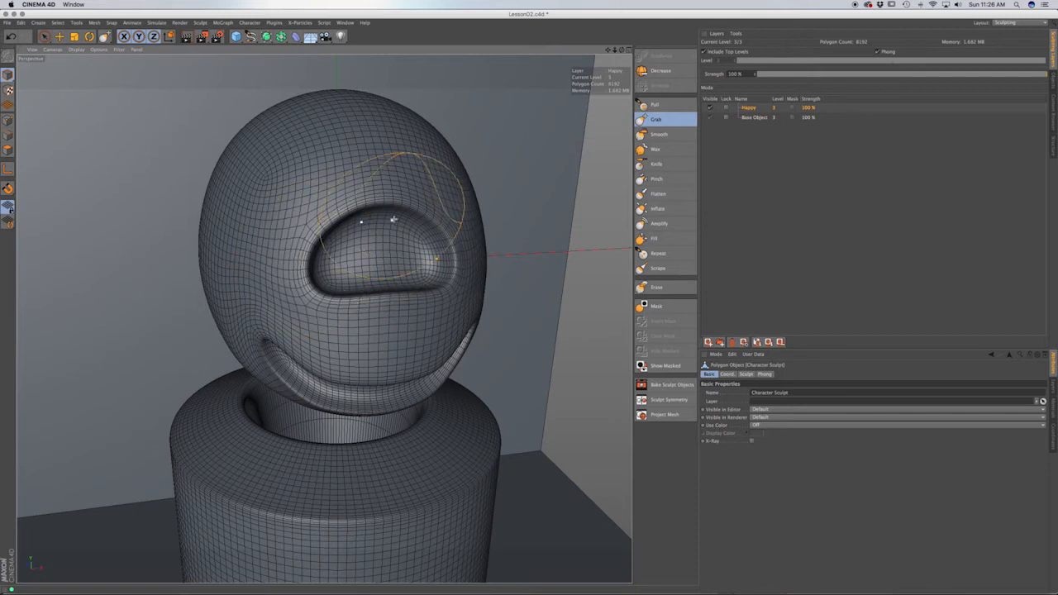
Use the Grab brush on the Happy layer to nudge the eye socket's upper edge upward, and save the project
drag(389, 197, 392, 188)
alt+drag(332, 204, 319, 211)
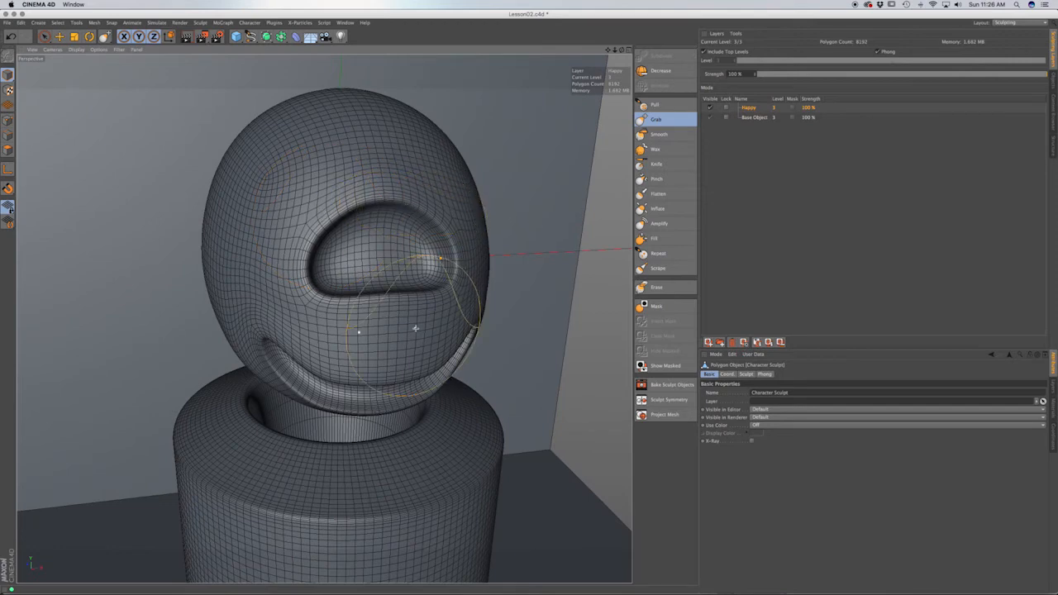
mouse_move(414, 330)
alt+mouse_down()
mouse_move(396, 363)
mouse_move(380, 334)
mouse_move(402, 278)
mouse_move(372, 290)
alt+mouse_up()
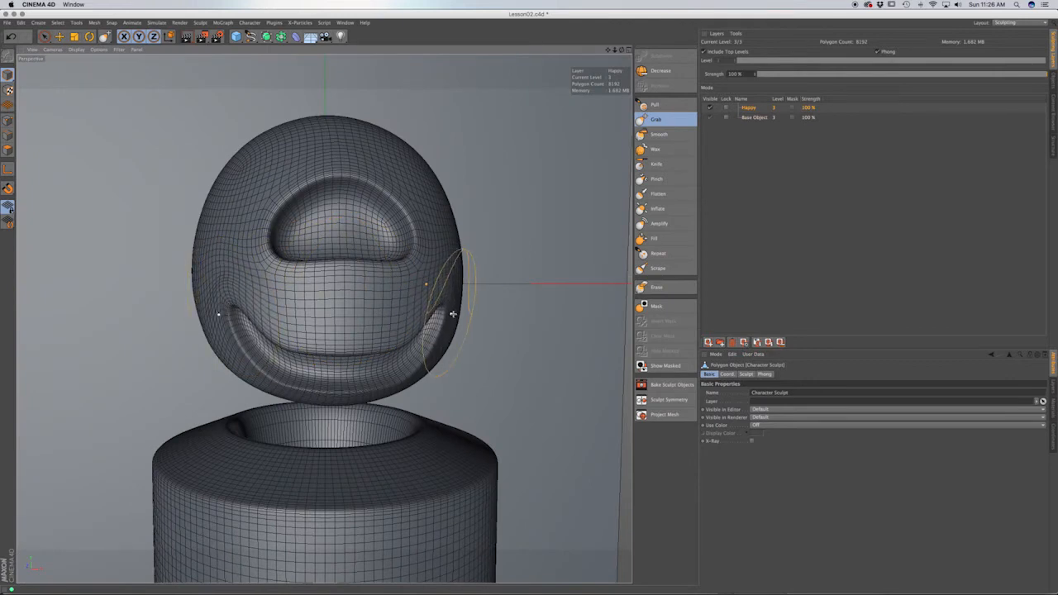
key(super+s)
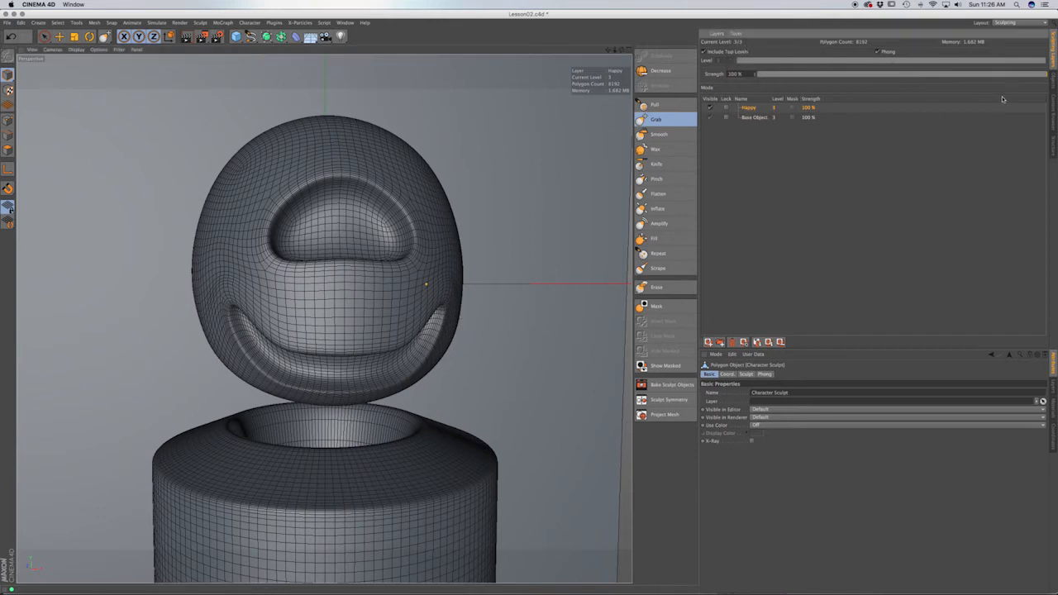
Rename the polygon copy of the smiling sculpt to Happy and hide it in the editor and renderer
click(1052, 80)
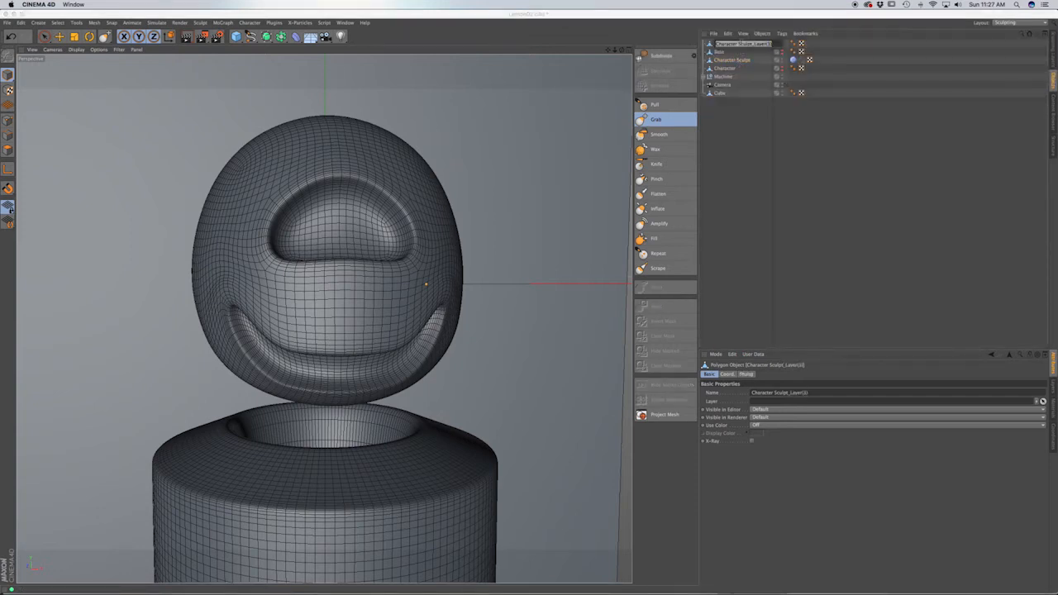
text(He)
text(ppy)
key(Return)
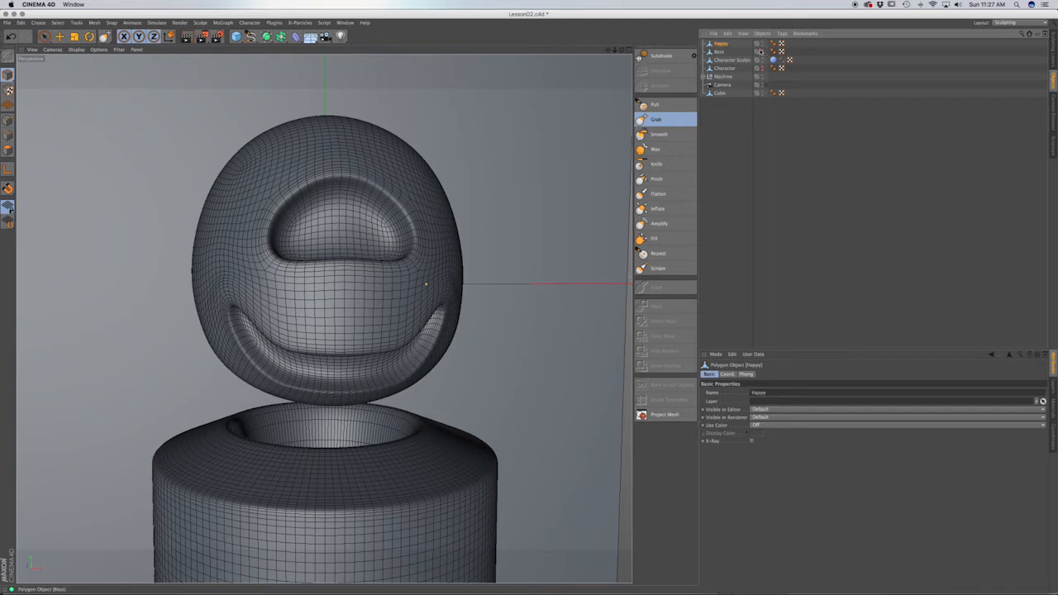
ctrl+click(761, 42)
ctrl+click(762, 43)
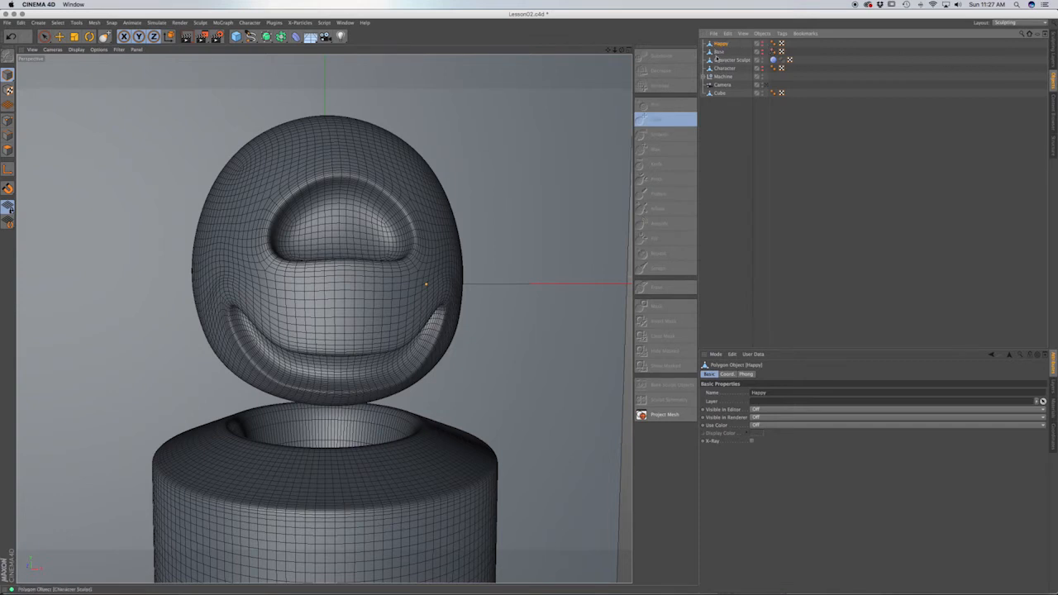
Add a sculpting layer named Angry above the base object of Character Sculpt and hide the Happy layer
click(722, 61)
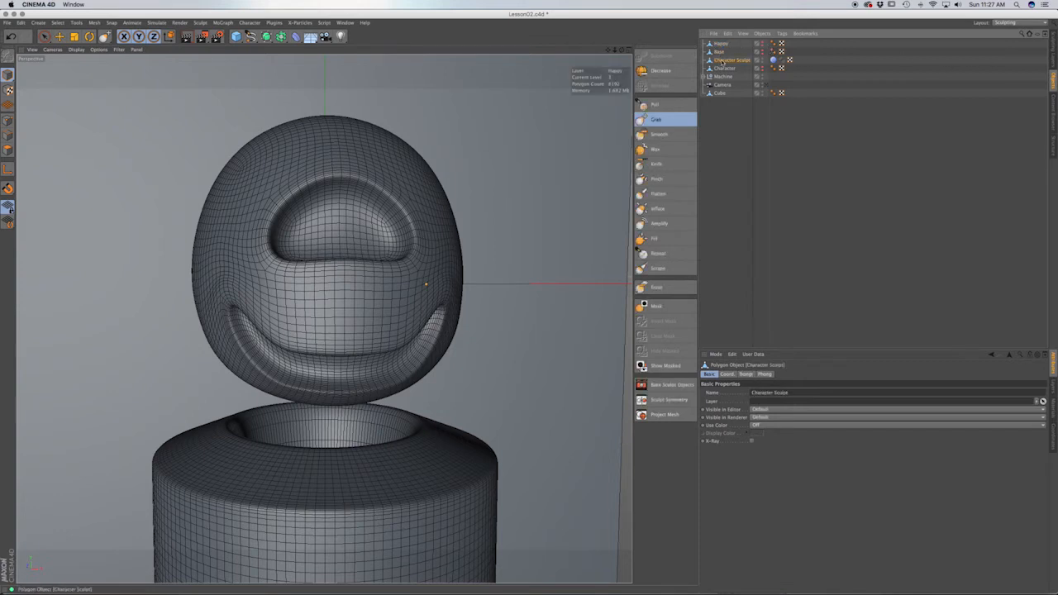
click(1053, 46)
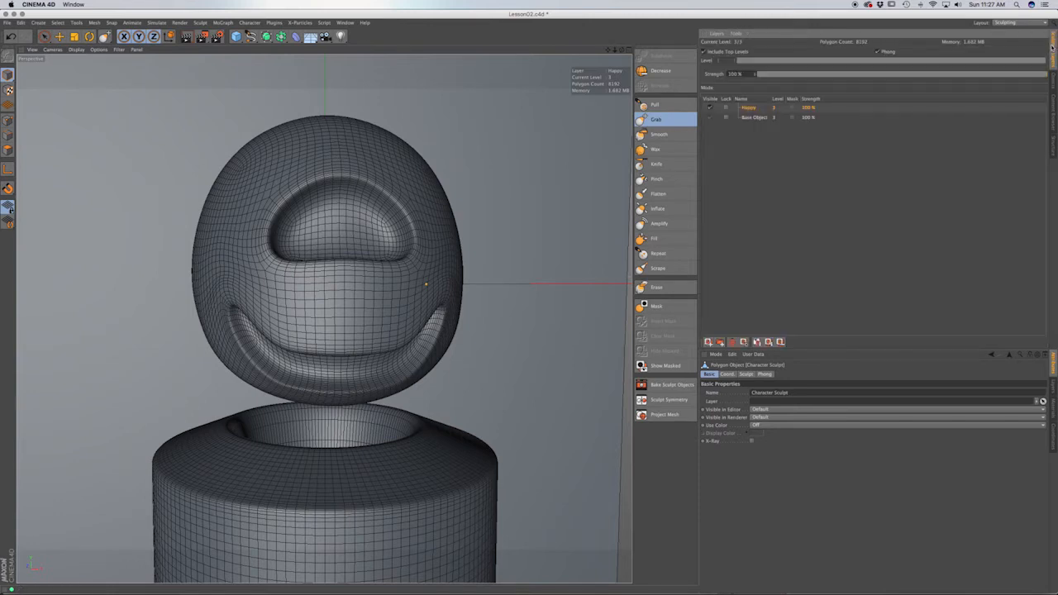
click(752, 117)
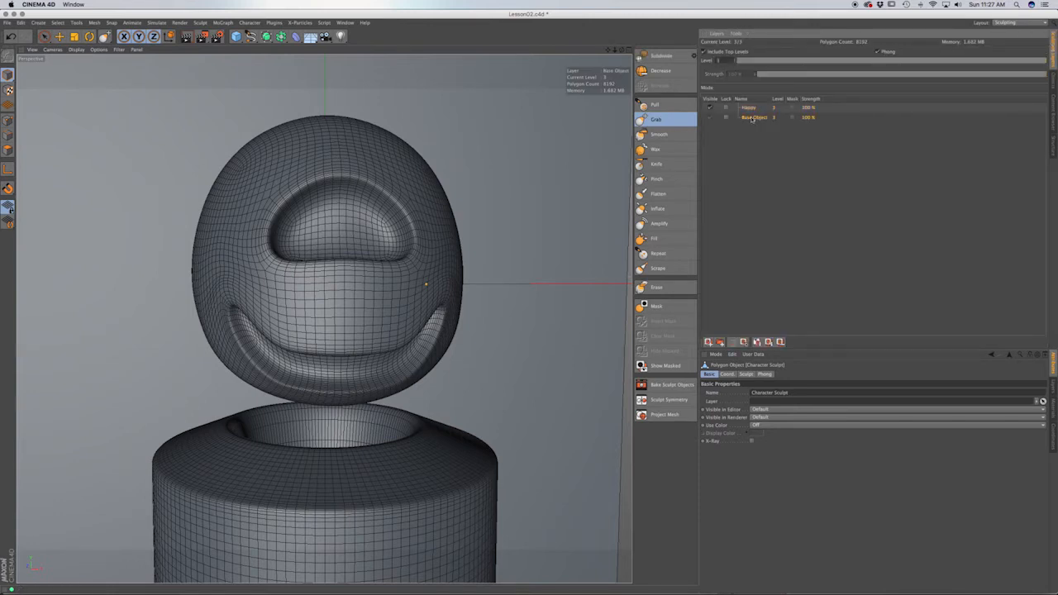
click(708, 341)
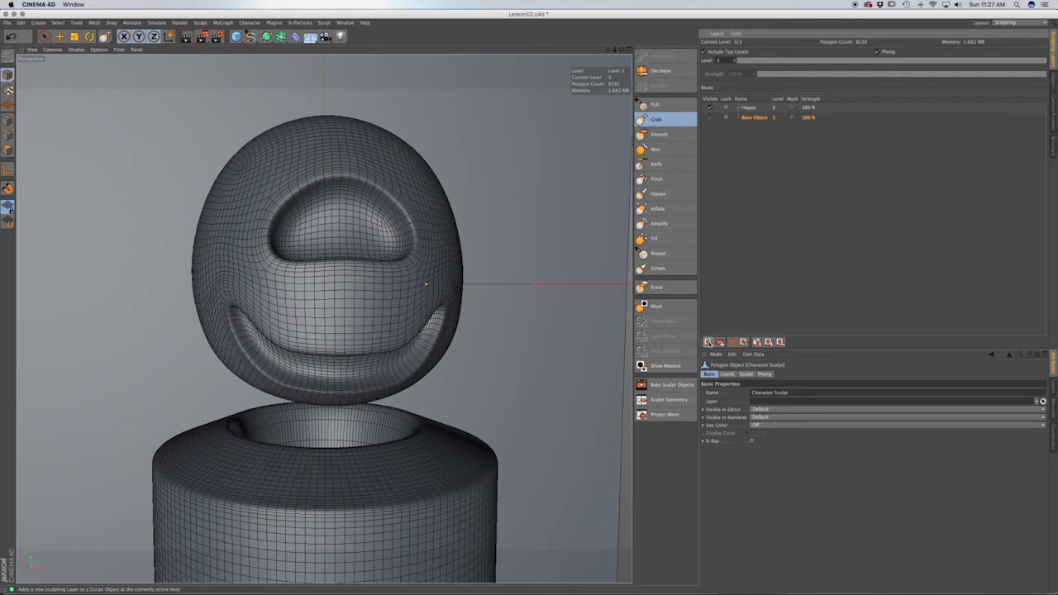
double_click(749, 117)
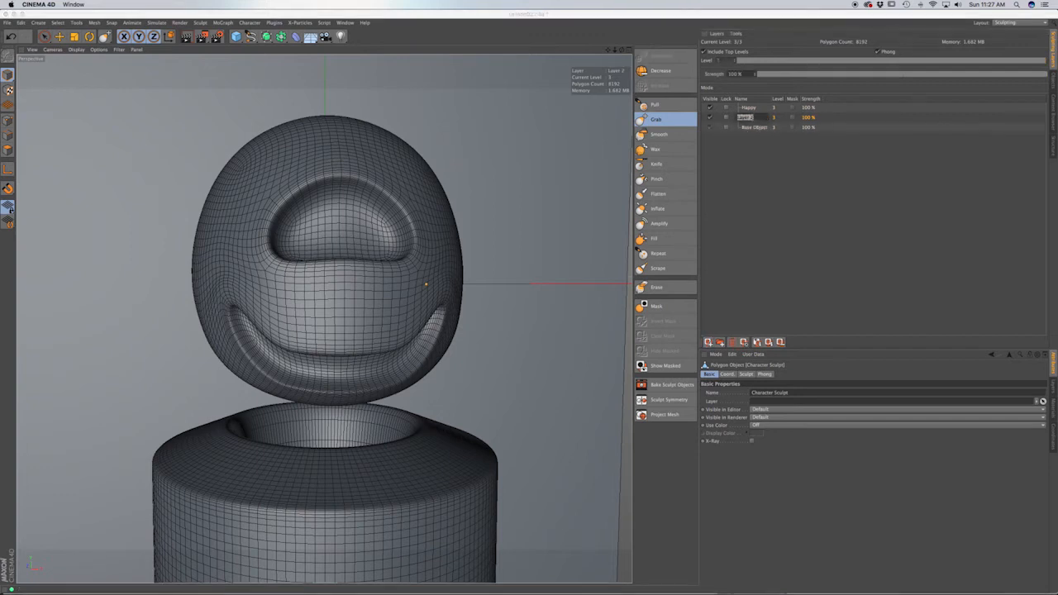
text(Angry)
key(Return)
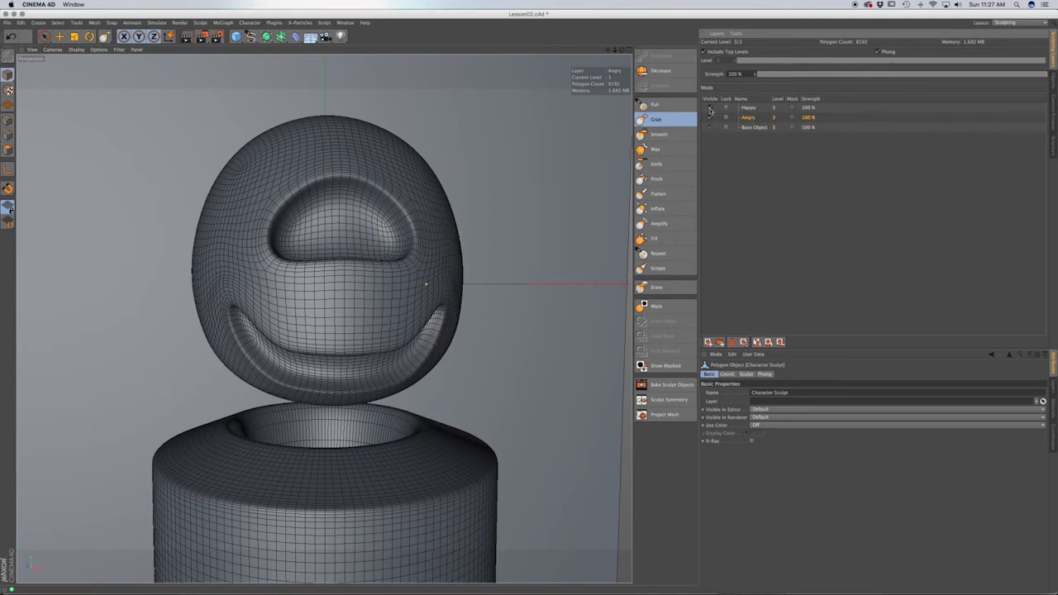
click(710, 108)
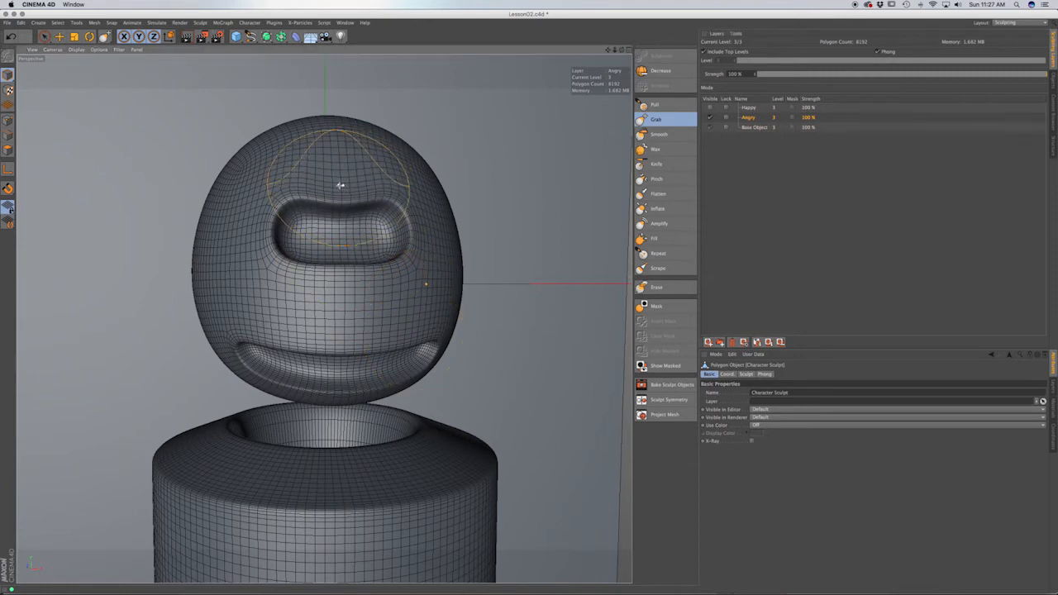
Shape an angry brow on the Angry layer with the Grab brush, pulling its middle down and the eye socket's outer corners up
alt+drag(340, 185, 465, 217)
mouse_move(335, 181)
mouse_down()
mouse_move(349, 195)
mouse_move(193, 192)
mouse_up()
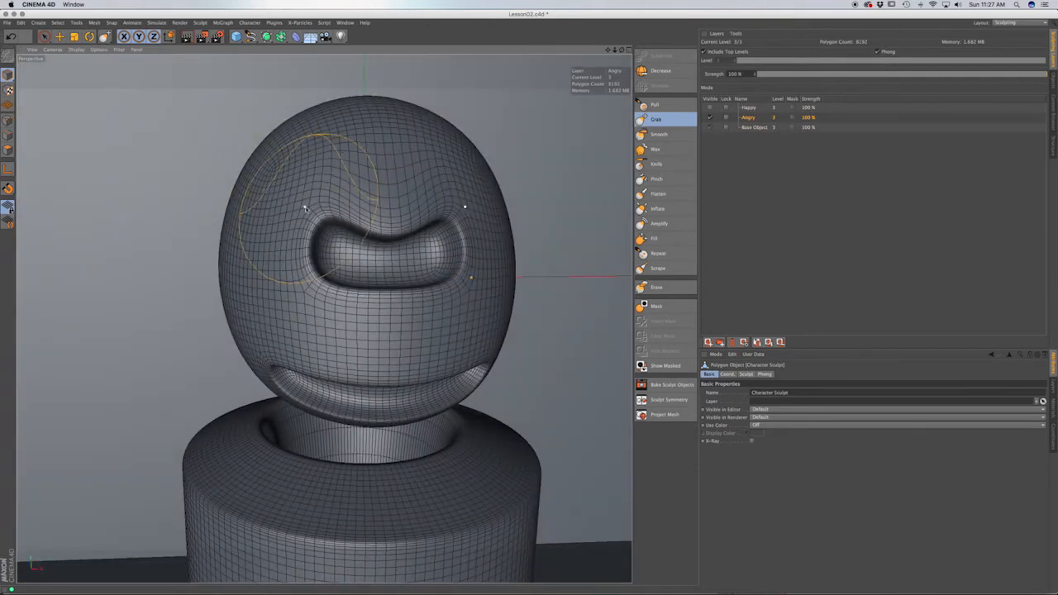
drag(305, 208, 310, 198)
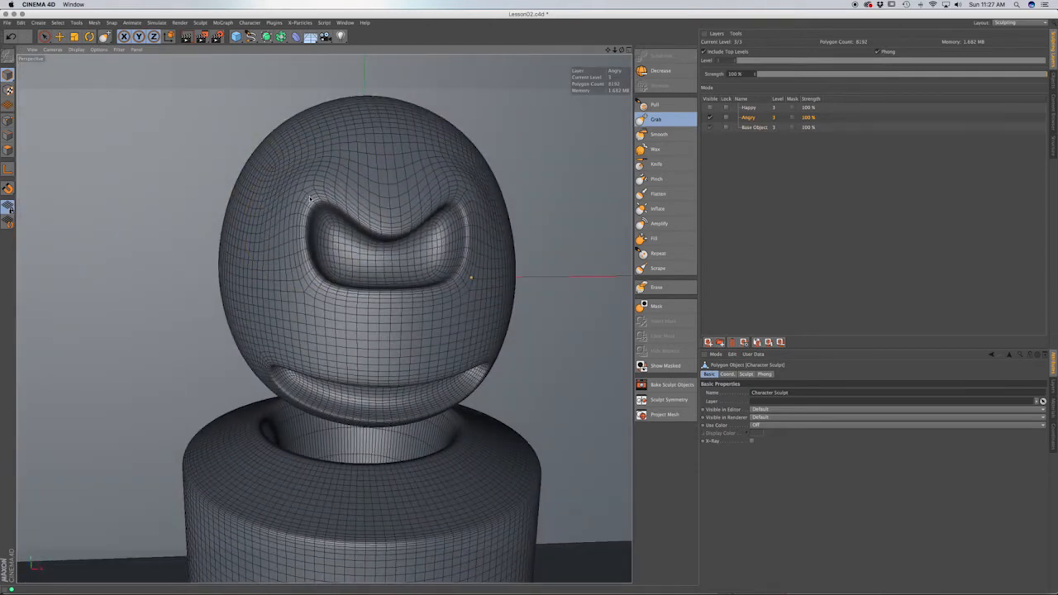
mouse_move(389, 216)
mouse_down()
mouse_move(534, 263)
mouse_move(299, 192)
mouse_up()
Bend the mouth into a frown on the Angry layer with the Grab brush, lowering its corners and raising the middle
alt+right_drag(324, 329, 364, 340)
alt+middle_drag(403, 363, 360, 245)
drag(258, 355, 257, 377)
drag(369, 337, 417, 321)
mouse_move(372, 404)
mouse_down()
mouse_move(385, 388)
mouse_move(297, 342)
mouse_move(264, 352)
mouse_up()
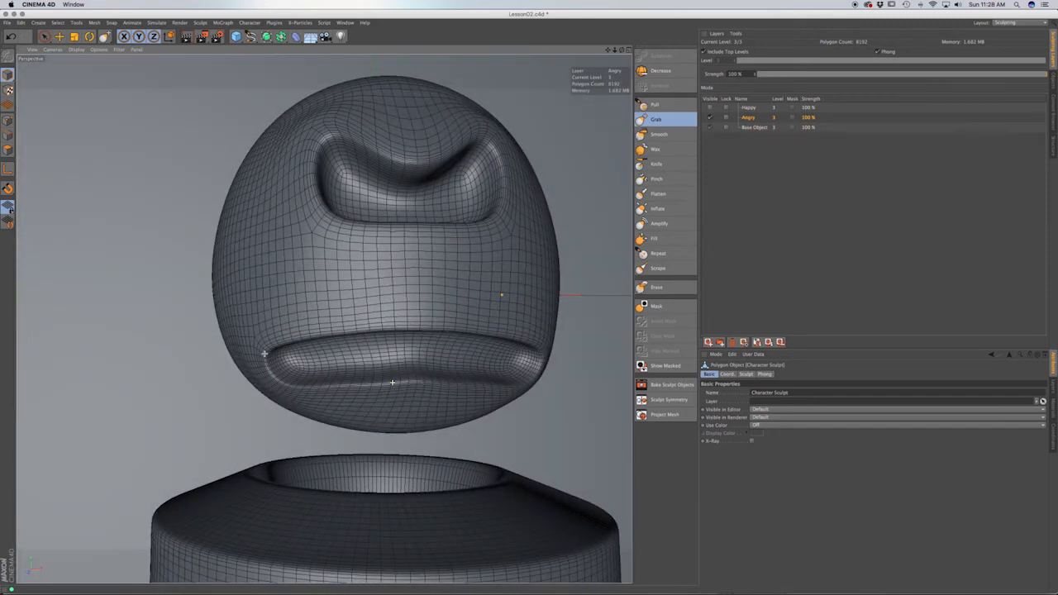
drag(378, 395, 335, 392)
drag(270, 378, 272, 384)
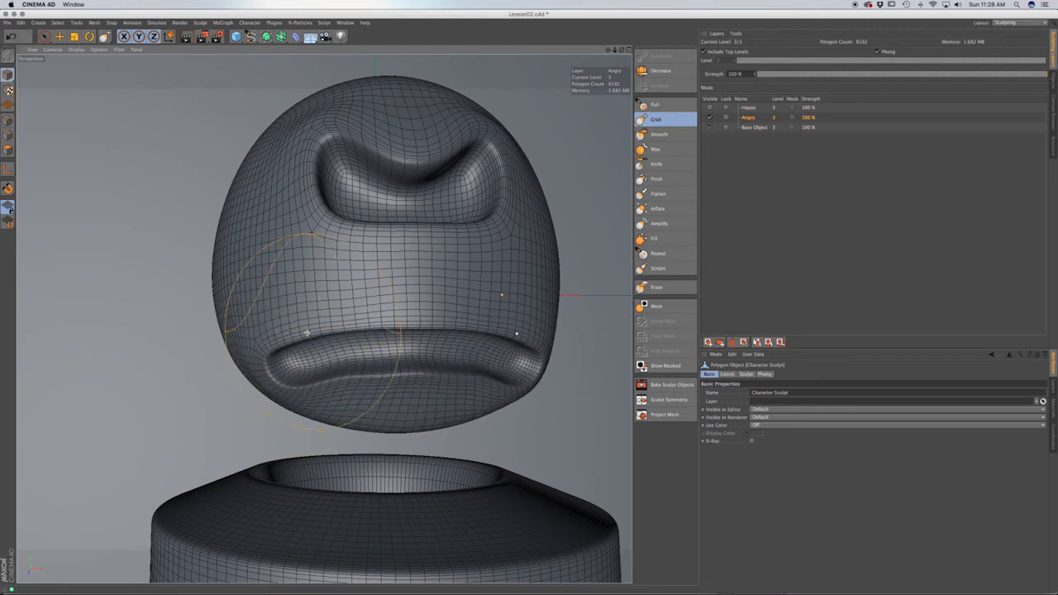
drag(309, 330, 313, 335)
drag(422, 327, 424, 321)
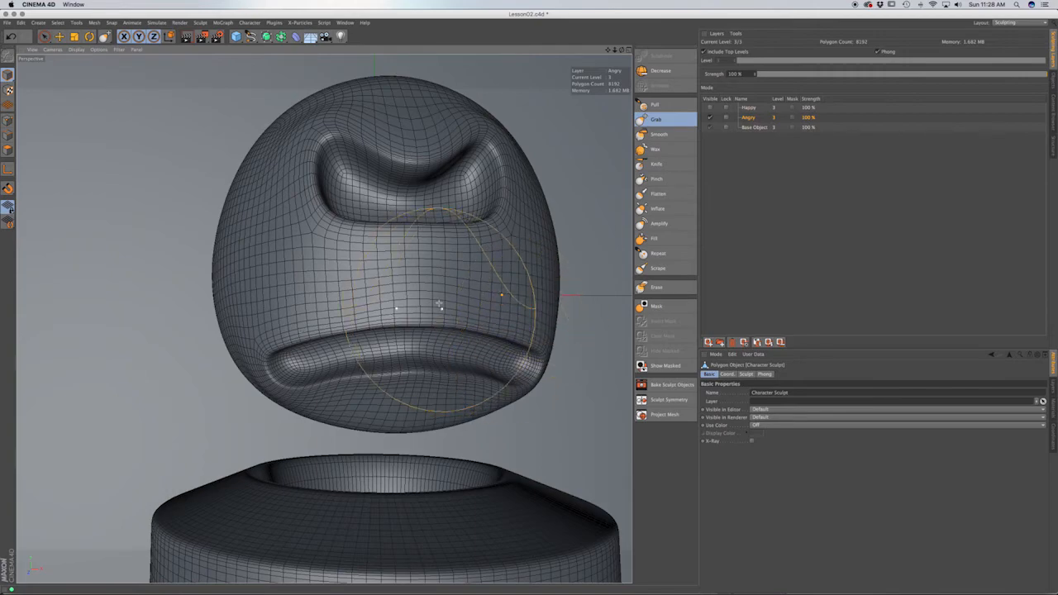
mouse_move(516, 330)
alt+mouse_down()
mouse_move(513, 312)
mouse_move(490, 333)
mouse_move(432, 288)
mouse_move(323, 303)
mouse_move(460, 291)
mouse_move(529, 304)
mouse_move(496, 334)
alt+mouse_up()
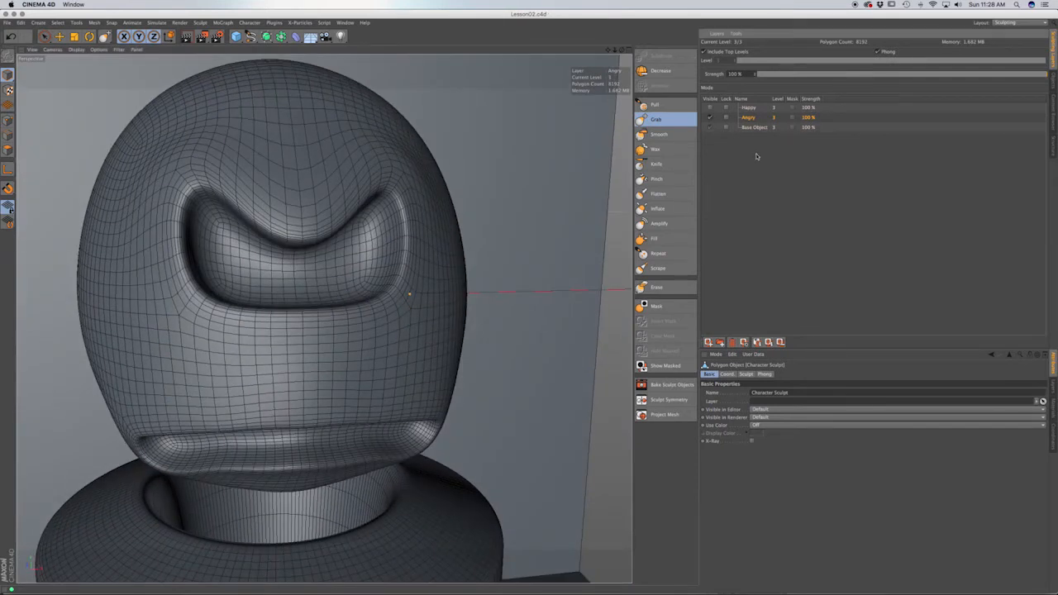
Create a polygon copy of the angry sculpt named Angry and hide it in the editor and renderer
click(736, 33)
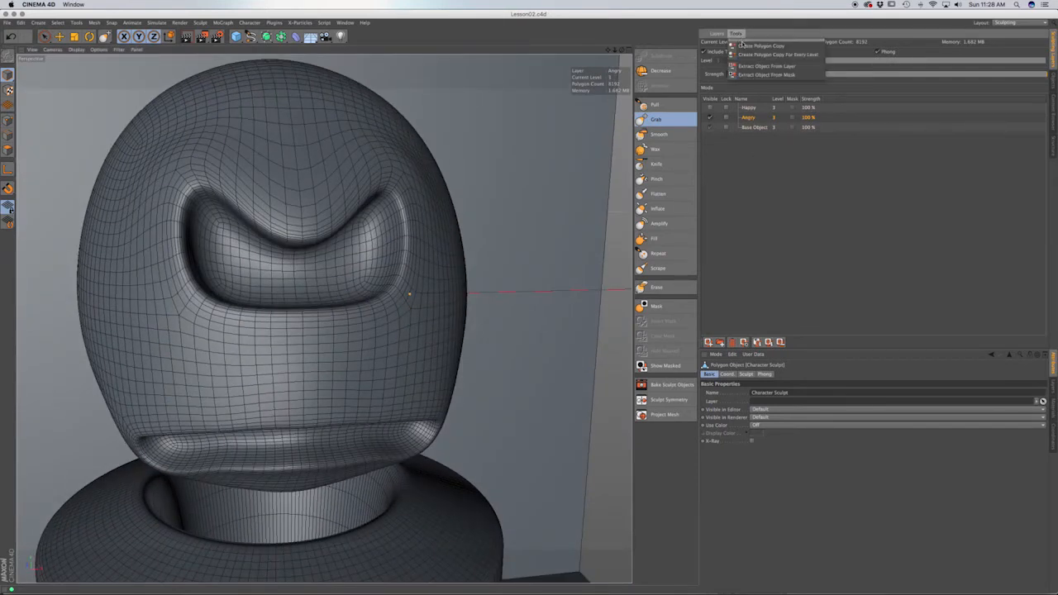
click(742, 45)
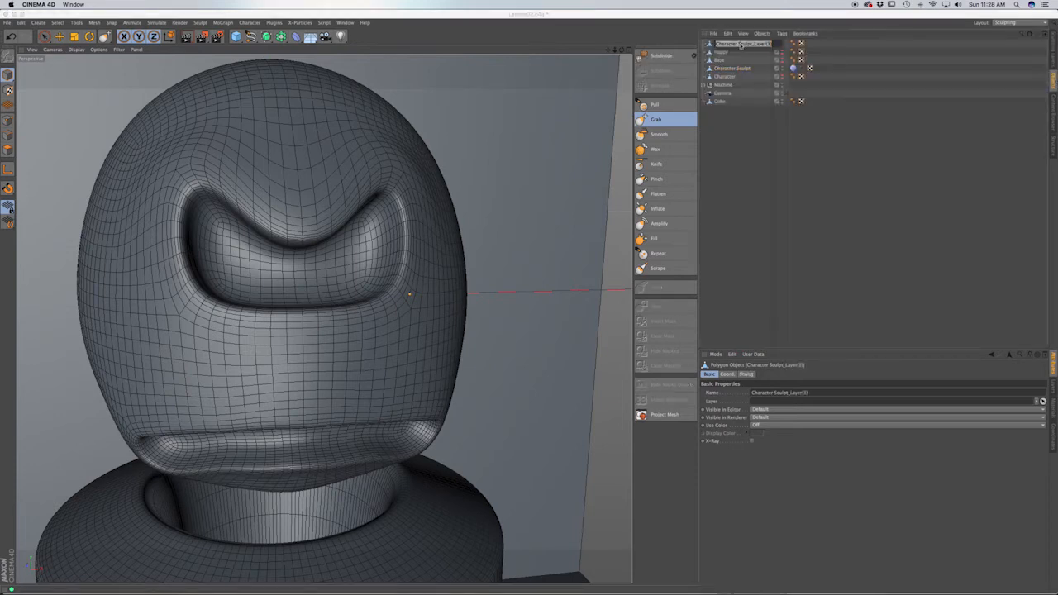
text(Ar)
text(gry)
key(Return)
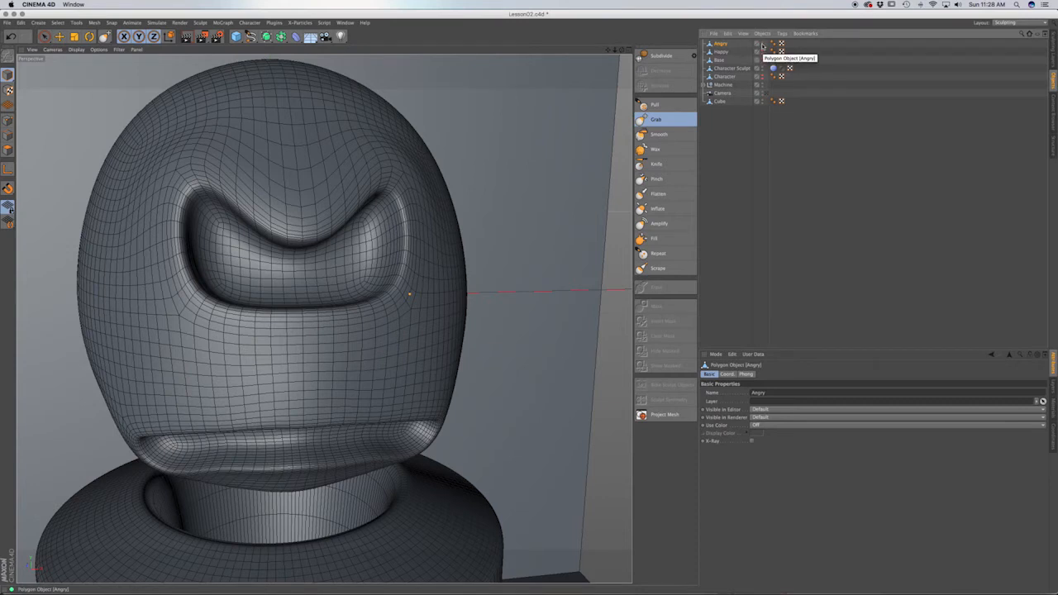
alt+click(762, 43)
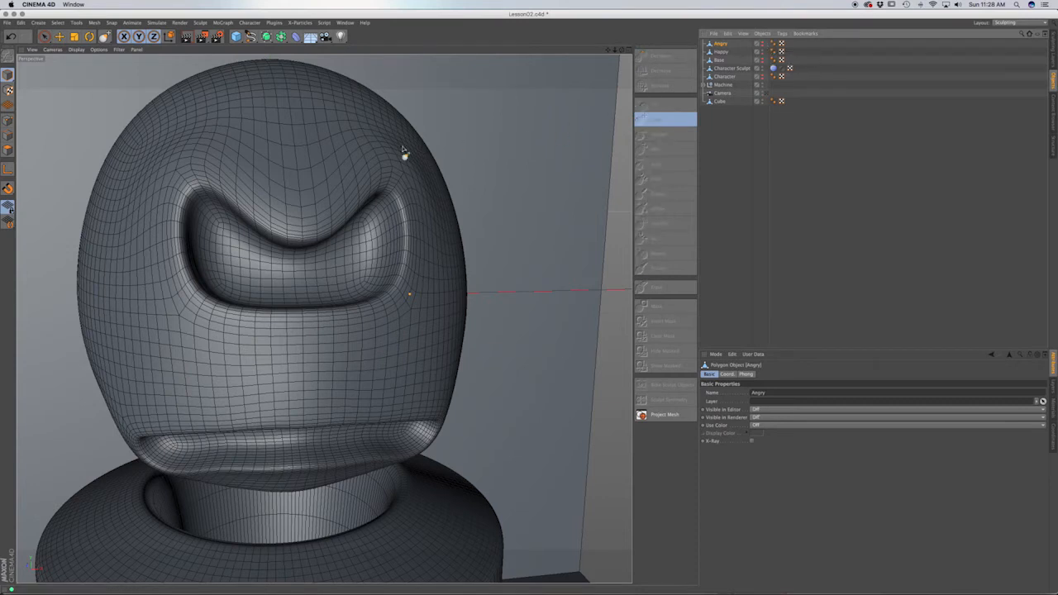
Reselect Character Sculpt with its sculpting layers and examine the angry face from different angles
scroll(307, 253, up, 1)
click(1053, 56)
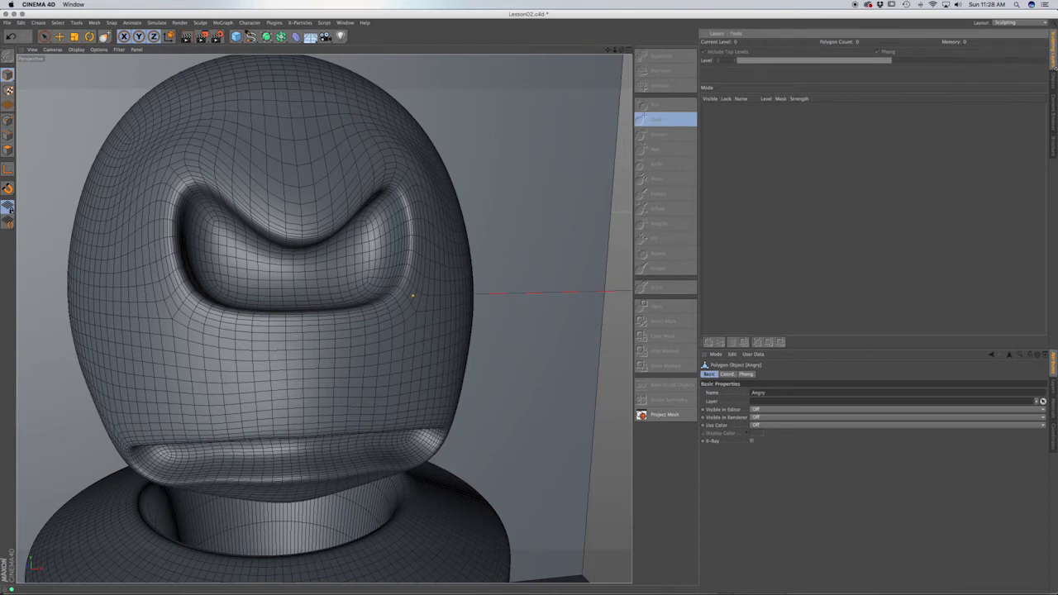
click(1052, 78)
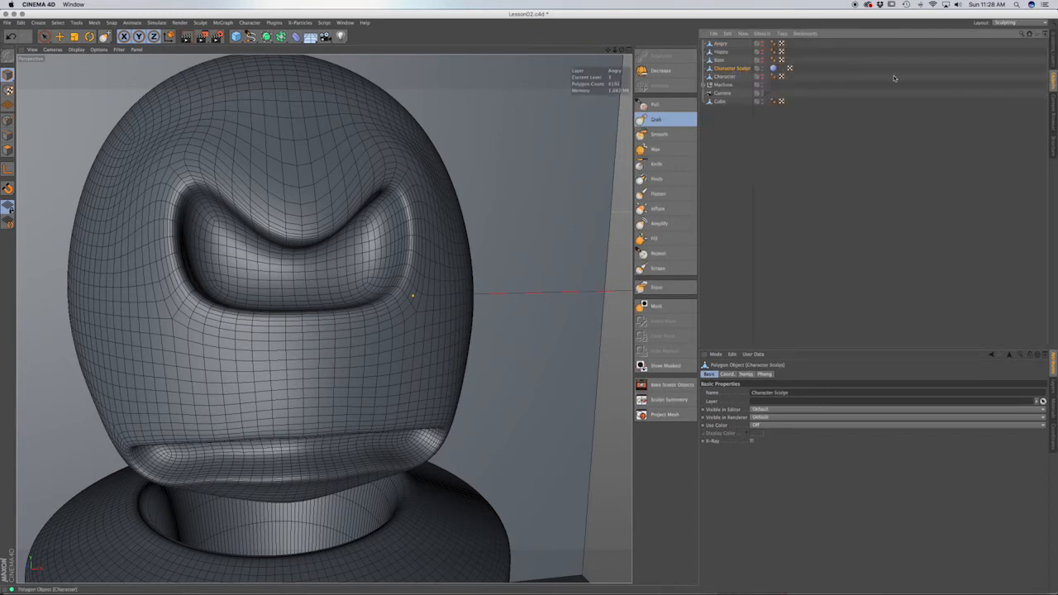
click(1052, 58)
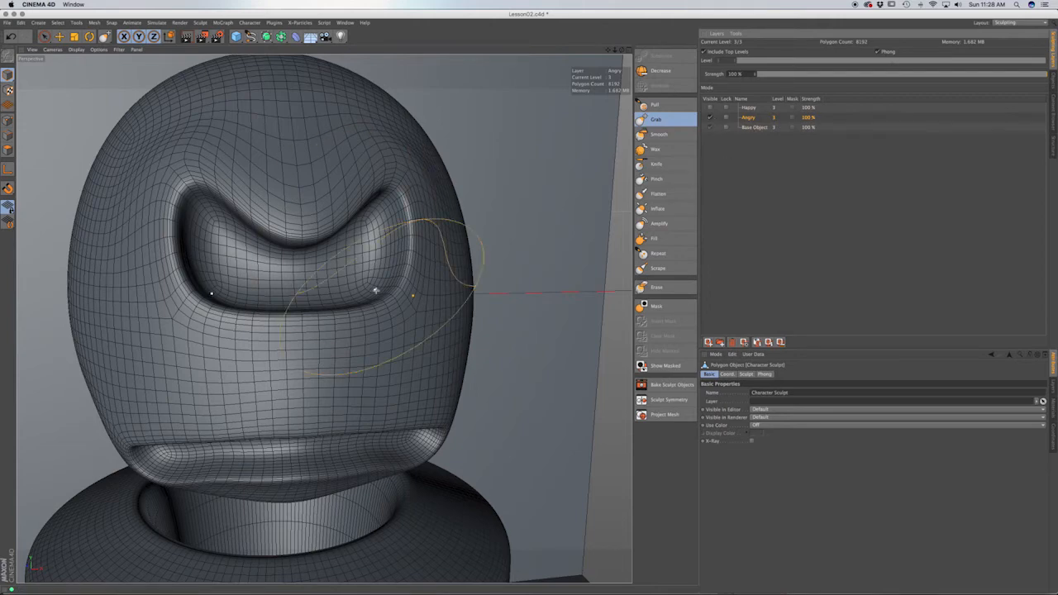
mouse_move(440, 388)
alt+mouse_down()
mouse_move(455, 358)
mouse_move(440, 349)
alt+mouse_up()
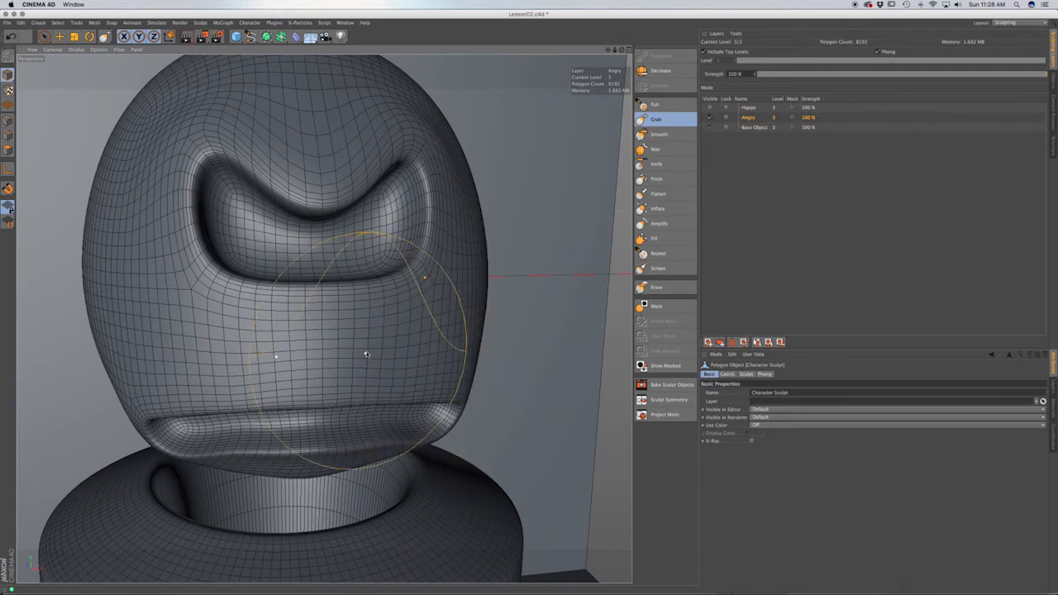
mouse_move(371, 364)
alt+mouse_down()
mouse_move(347, 348)
mouse_move(362, 354)
alt+mouse_up()
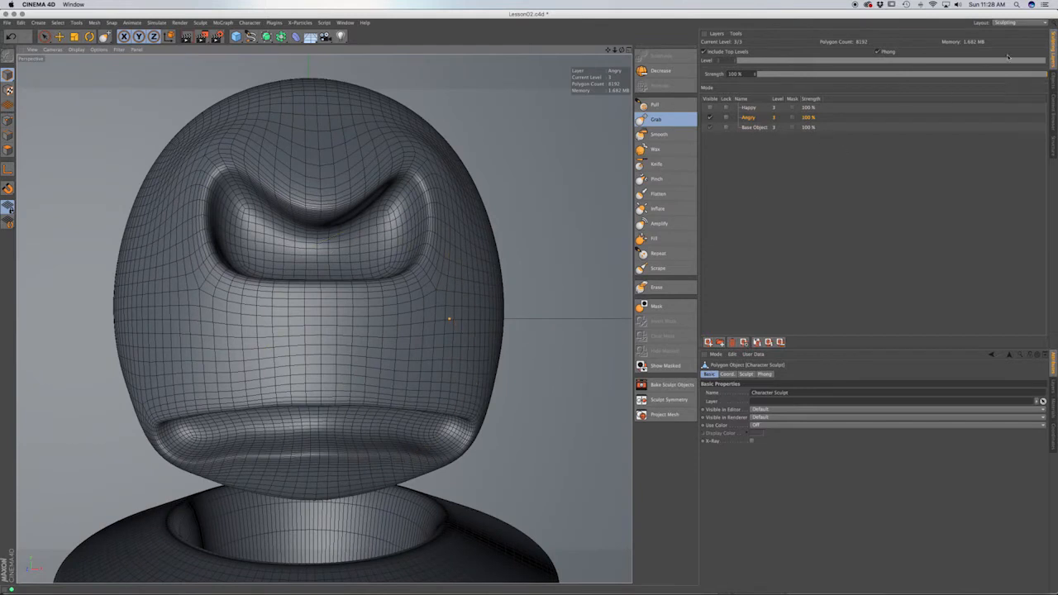
Show the scene's object list and switch the interface to the Startup layout
click(1053, 81)
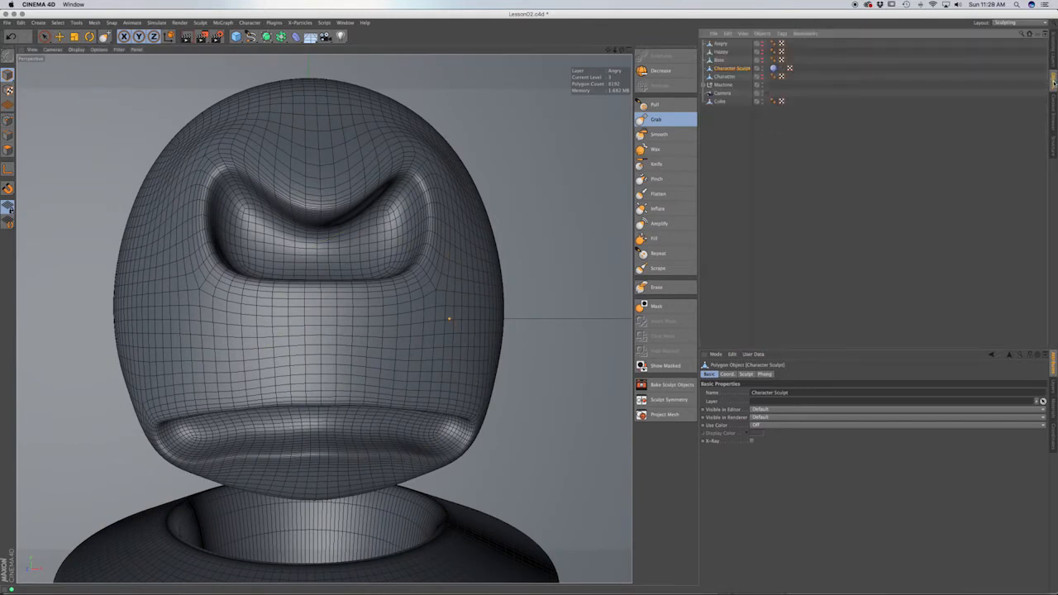
click(1019, 23)
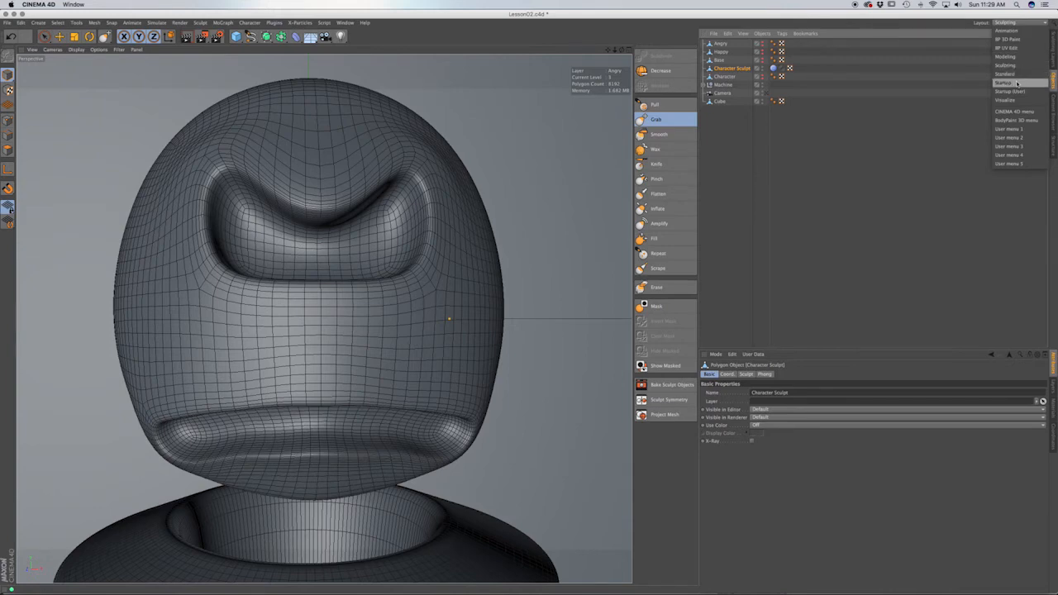
click(1017, 83)
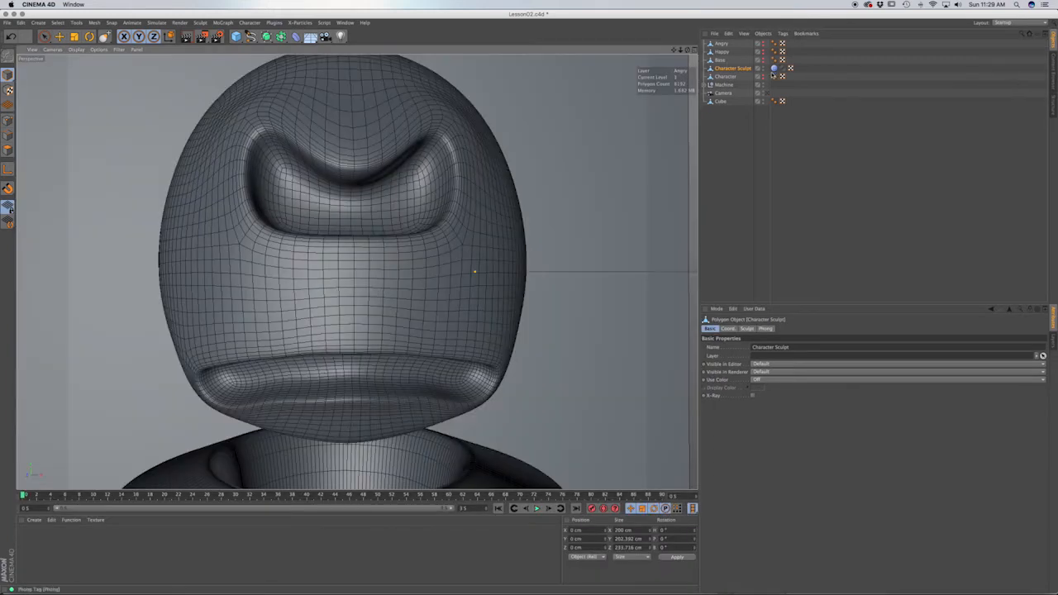
Hide Character Sculpt and make the Base head visible in the editor and renderer
click(762, 69)
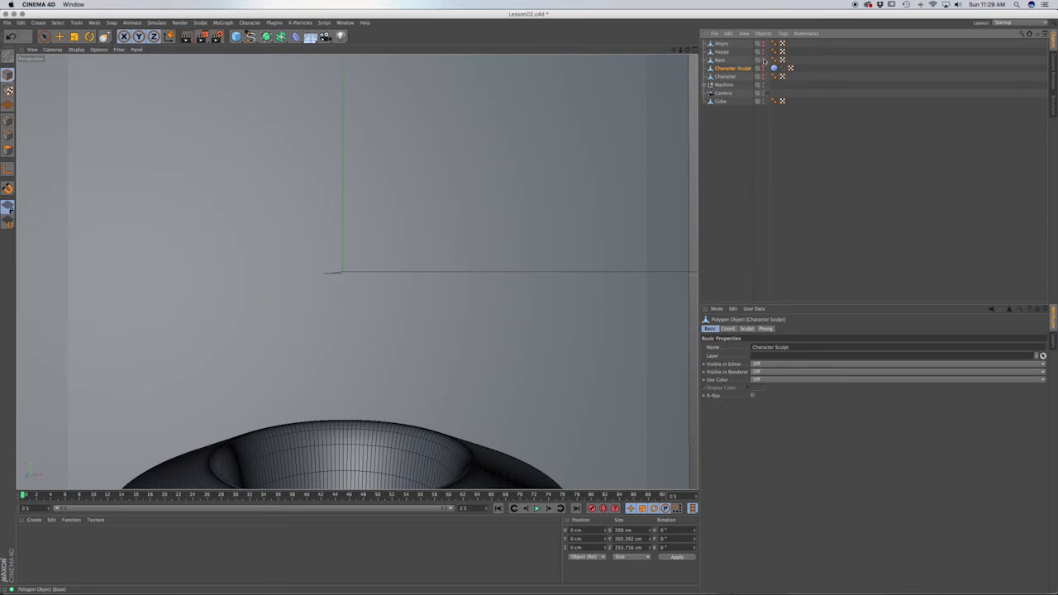
click(761, 60)
Add a Pose Morph tag to the Base head and enable Points mixing on it
click(721, 60)
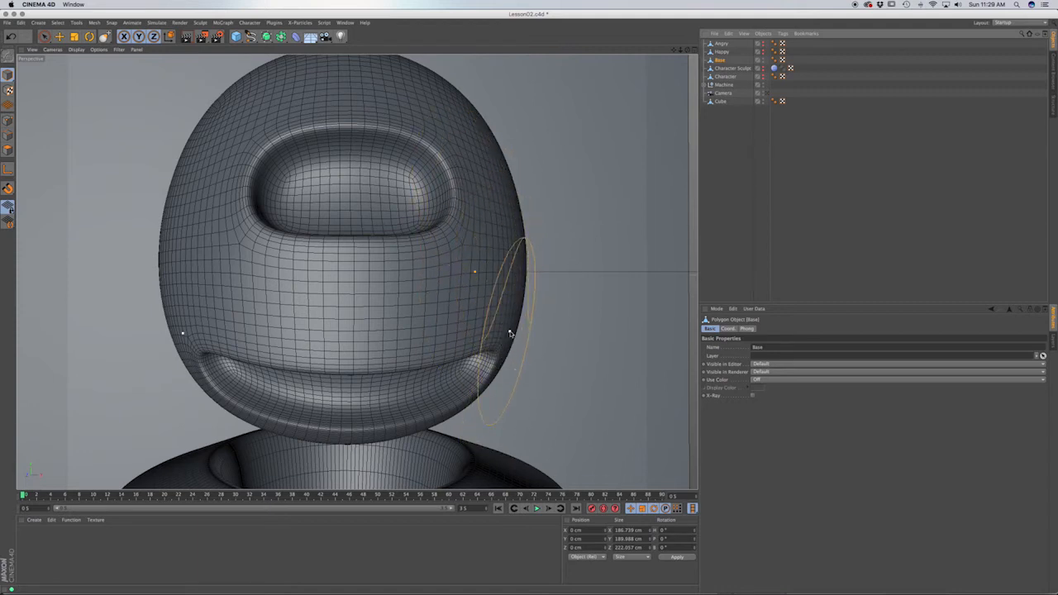
right_click(719, 61)
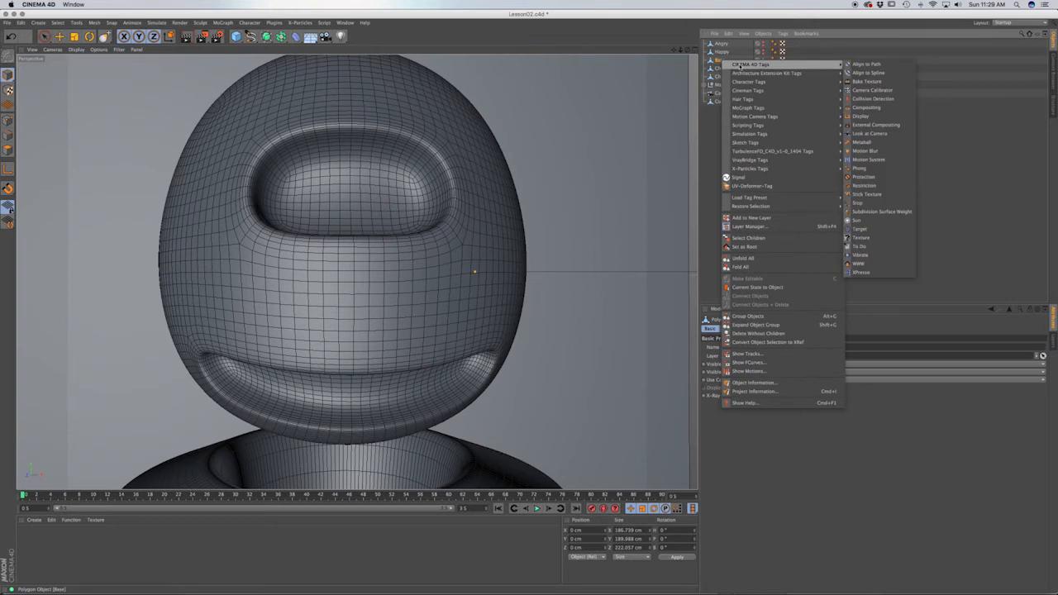
mouse_move(751, 82)
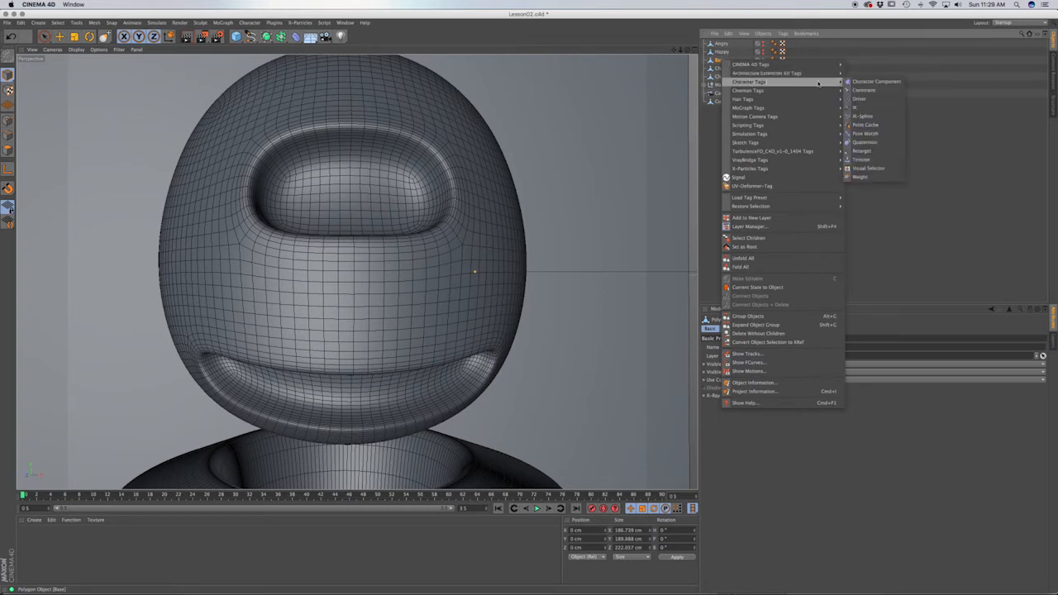
click(865, 133)
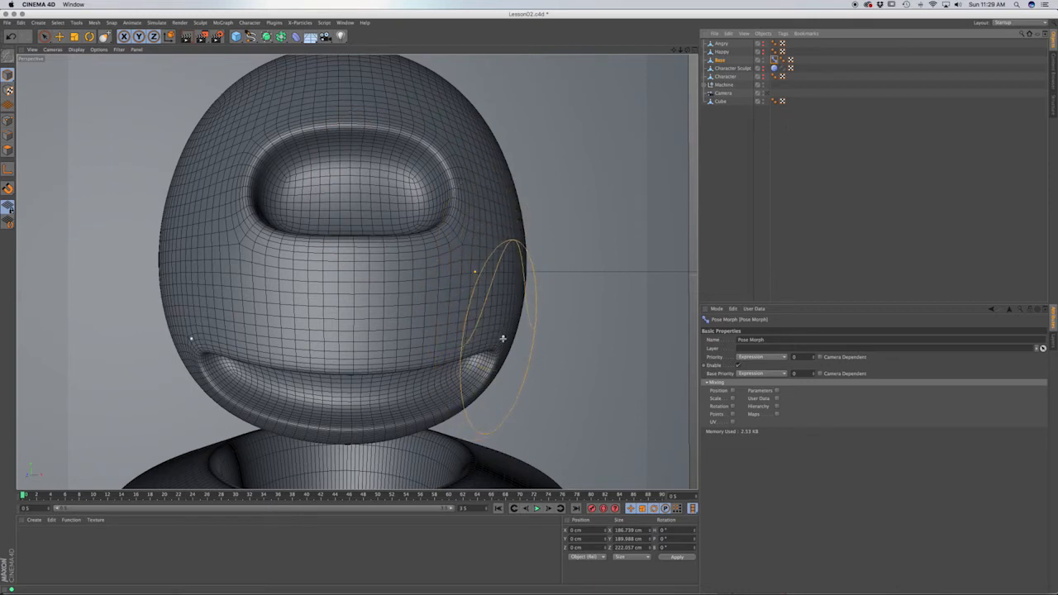
click(732, 414)
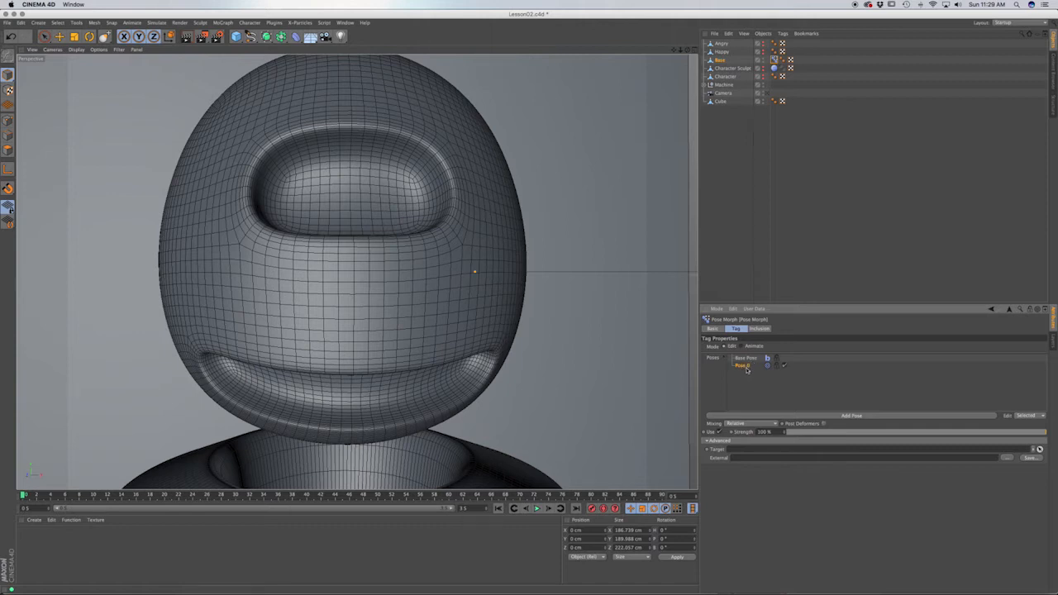
Rename the first pose Happy and assign the hidden Happy object as its target at 100% strength
double_click(742, 365)
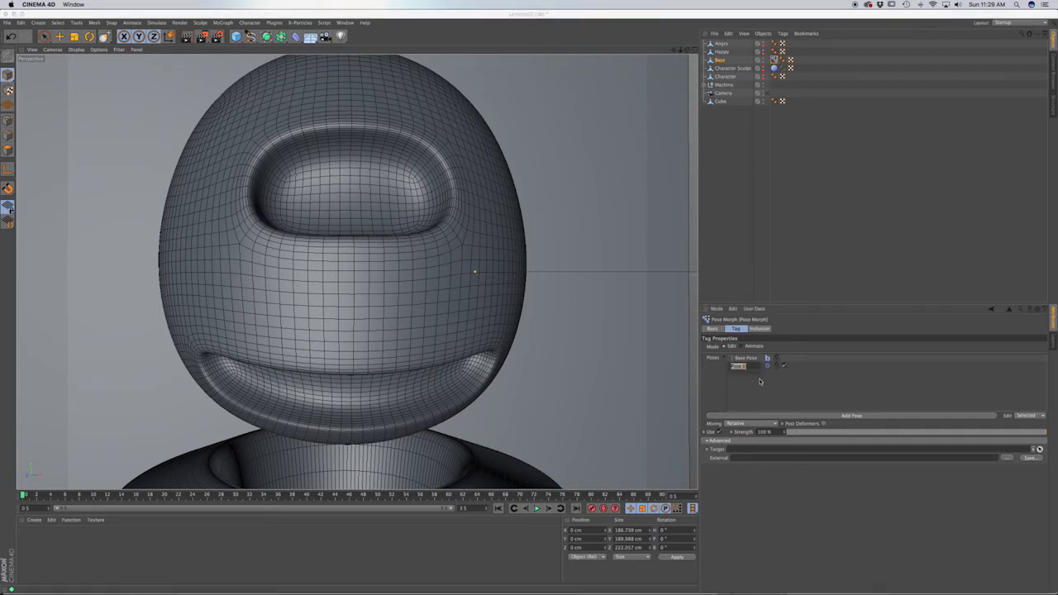
text(Happy)
key(Return)
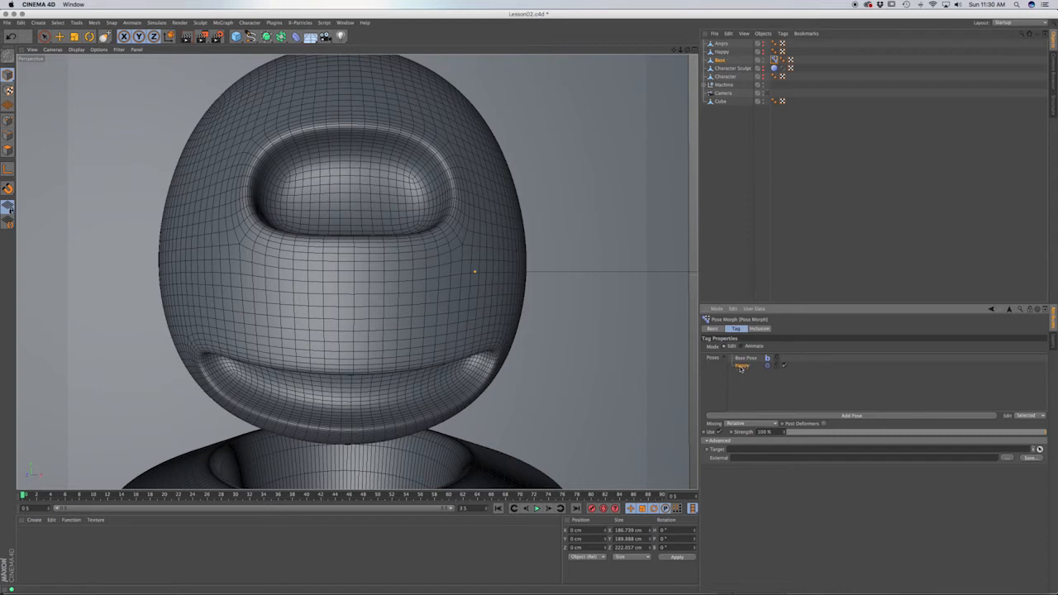
click(722, 52)
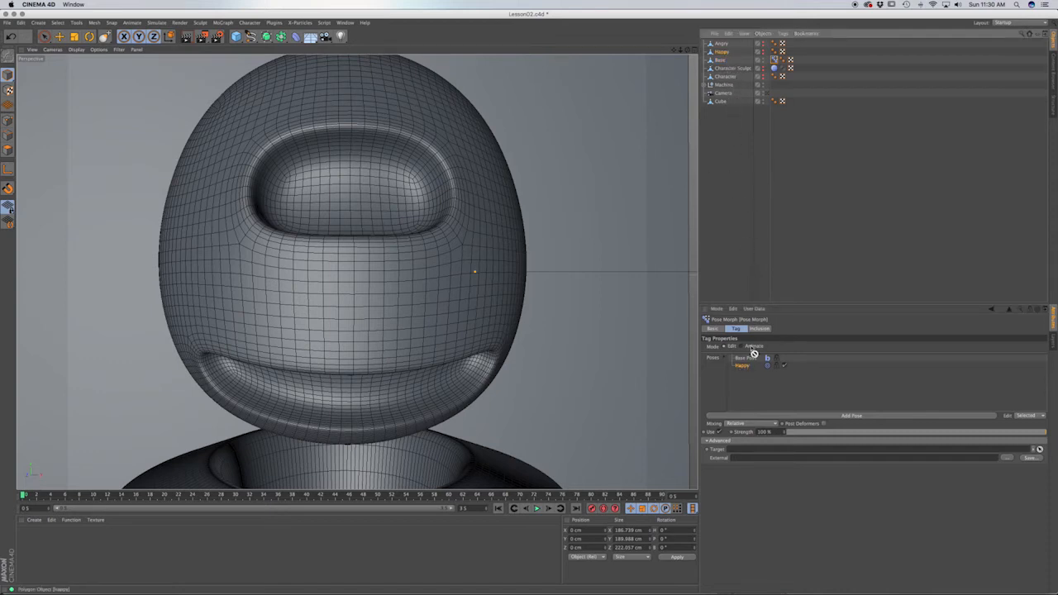
drag(752, 431, 739, 449)
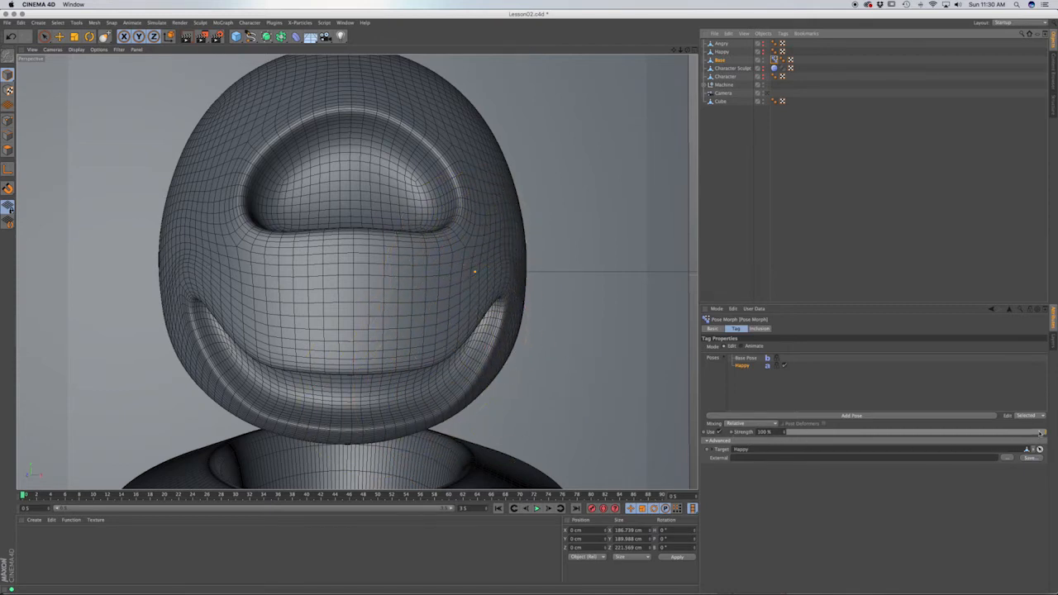
mouse_move(1039, 431)
mouse_down()
mouse_move(792, 436)
mouse_move(1053, 440)
mouse_up()
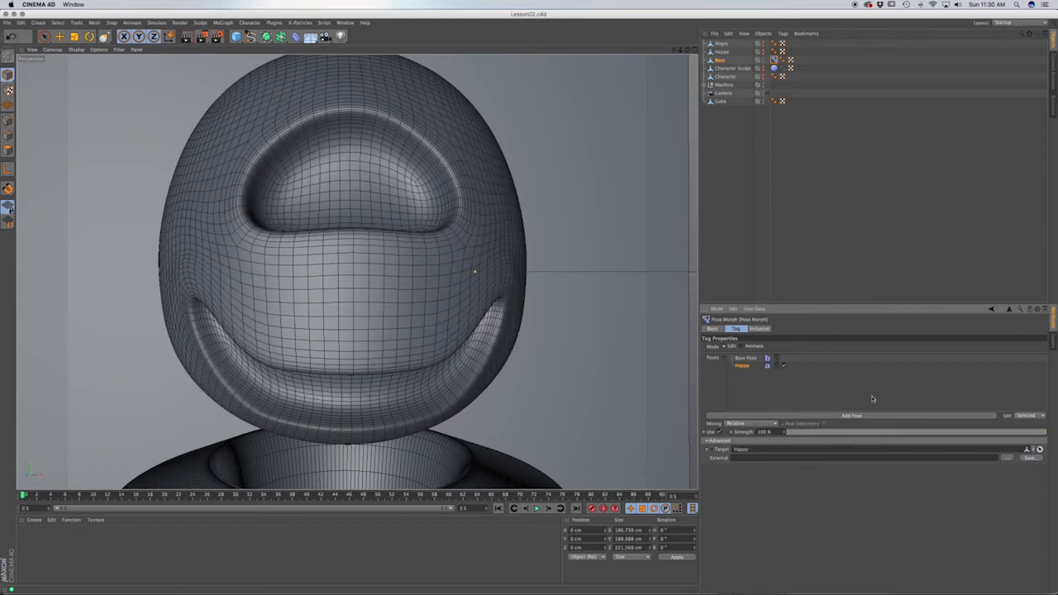
Add a second pose named Angry to the Pose Morph tag and assign the Angry object as its target
click(749, 418)
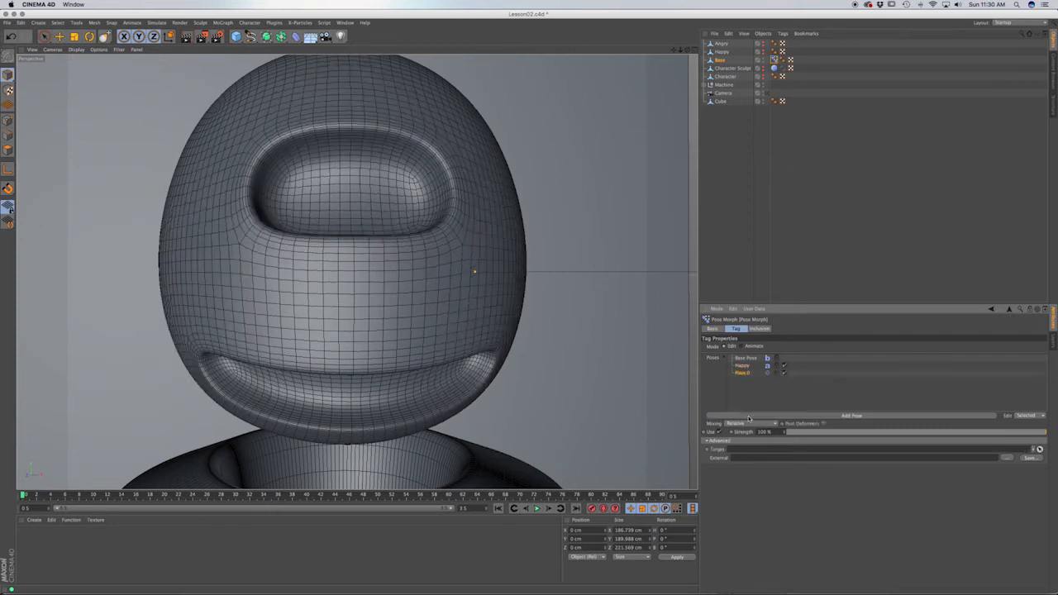
double_click(742, 373)
text(Angry)
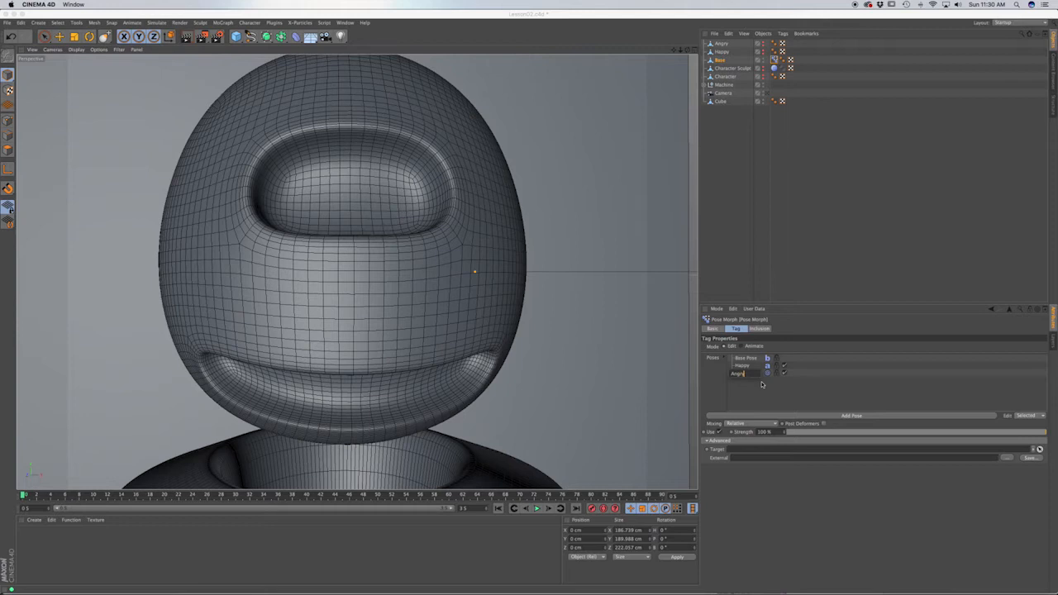
key(Return)
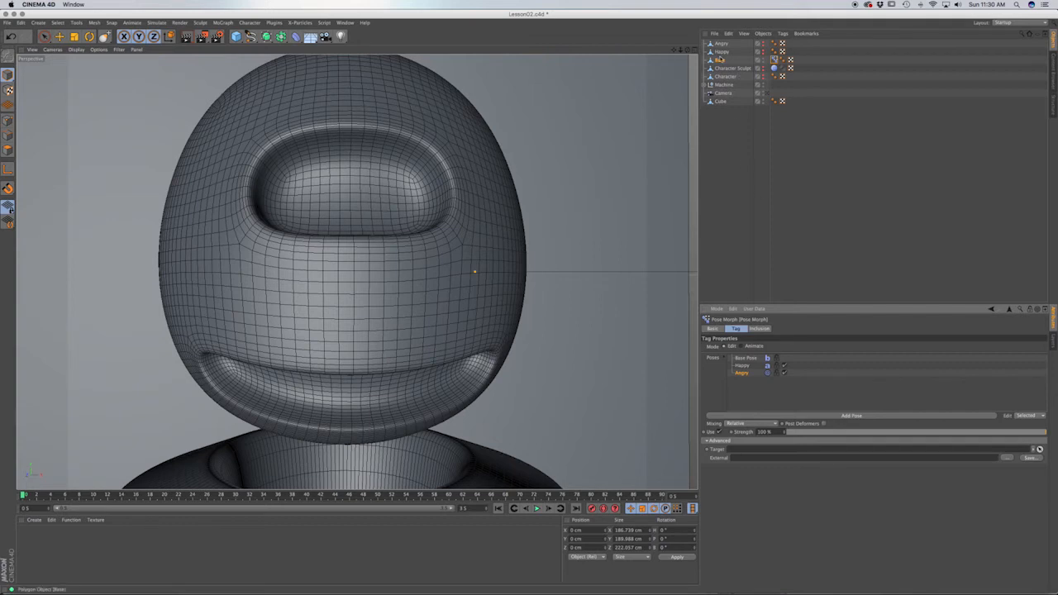
drag(722, 45, 744, 448)
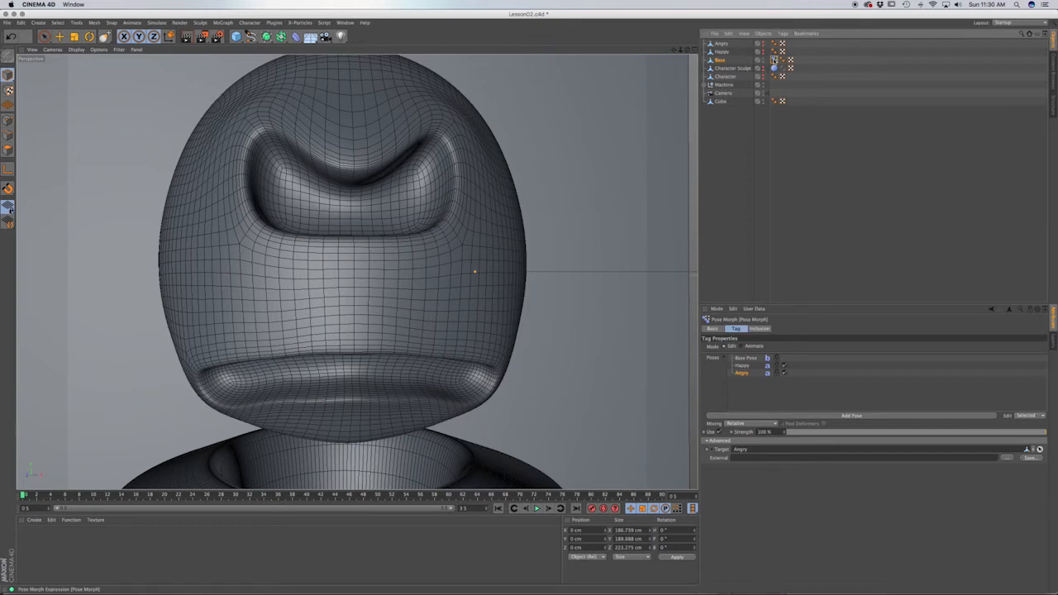
Group the five head objects from Angry through Character under a null named Character
click(726, 77)
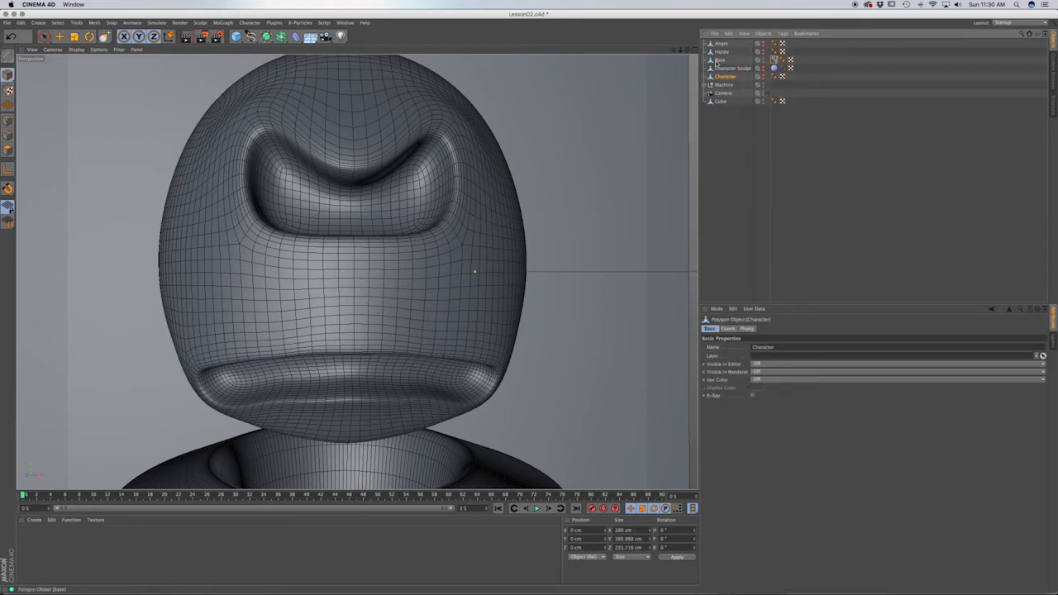
shift+click(721, 44)
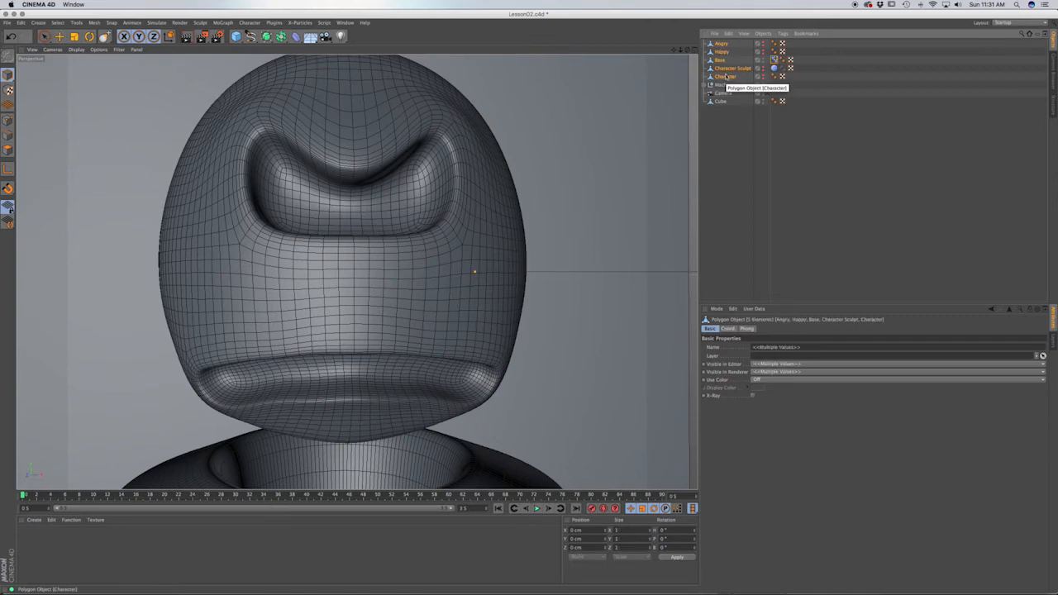
key(alt+g)
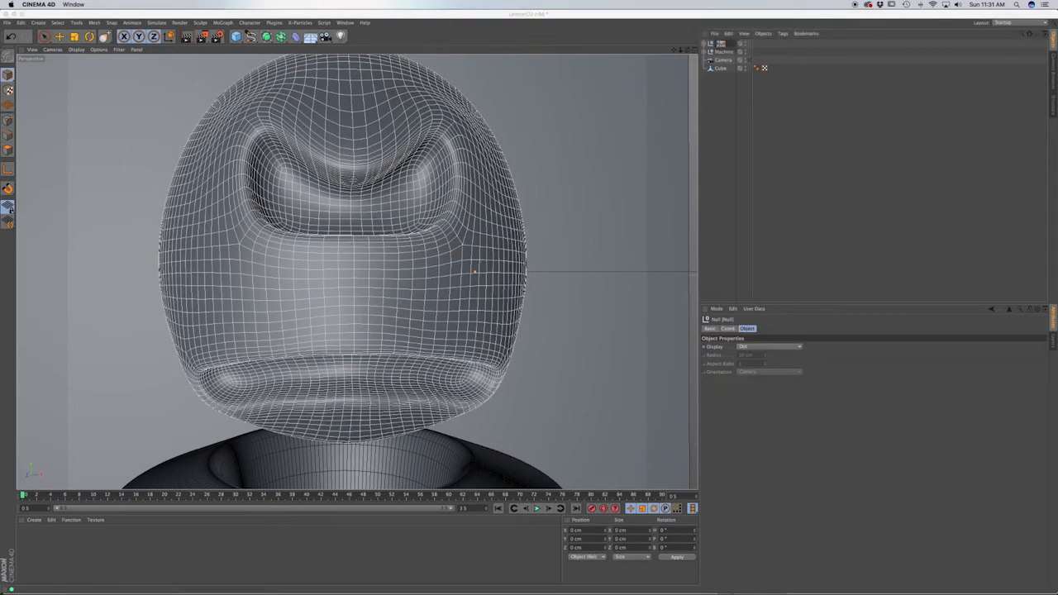
text(Character)
key(Return)
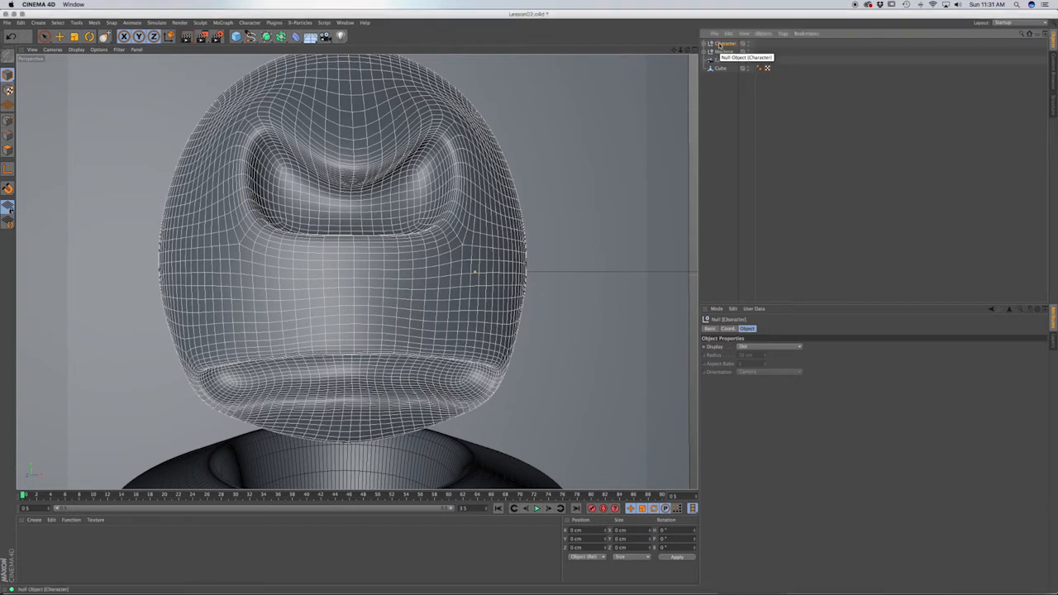
Switch Base's Pose Morph tag to Animate mode with Happy and Angry both at 0%, and save the project
click(704, 43)
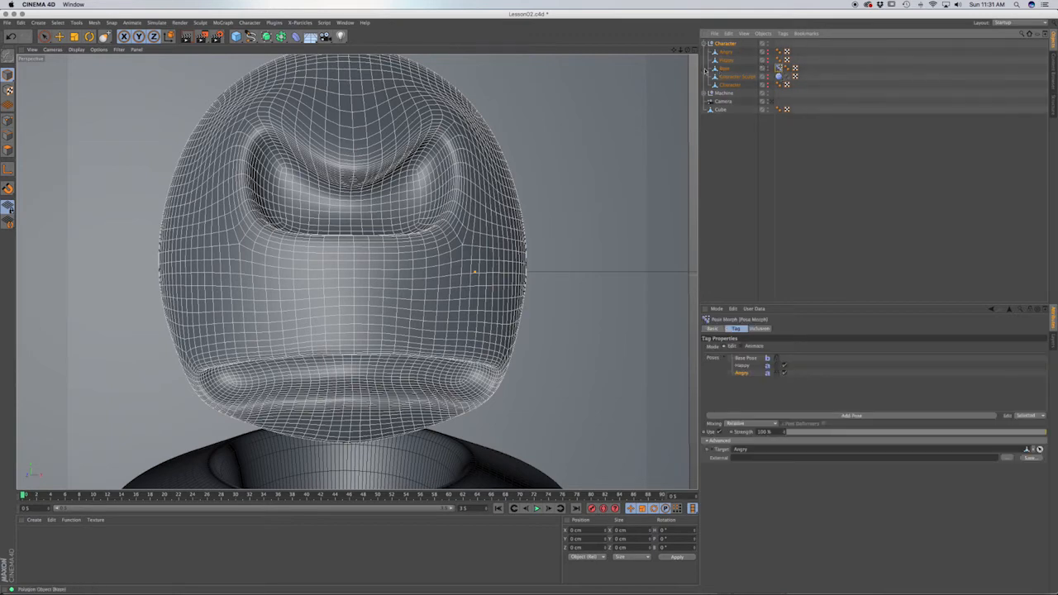
click(724, 68)
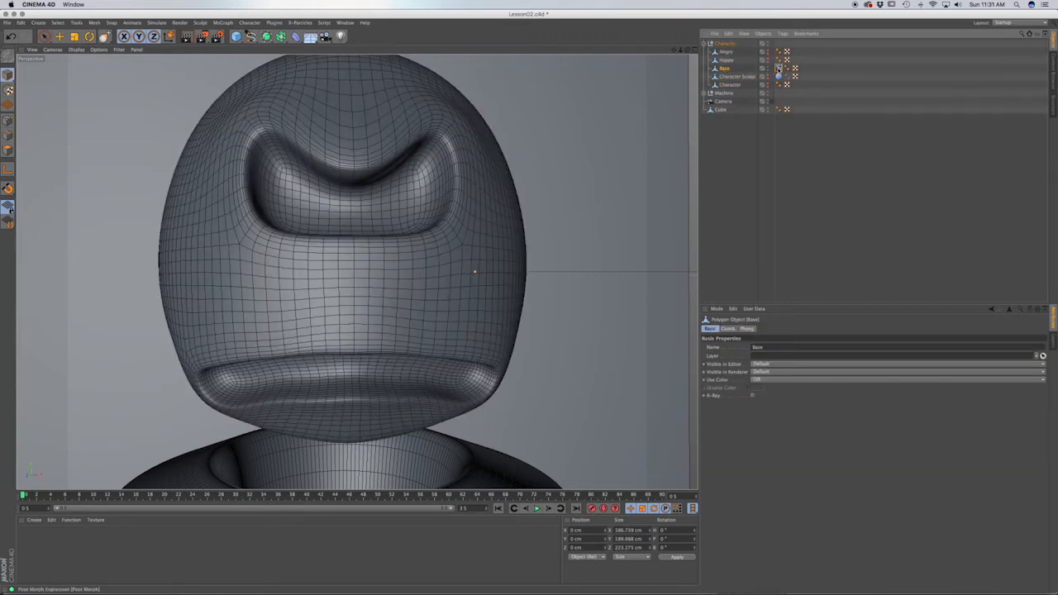
click(778, 68)
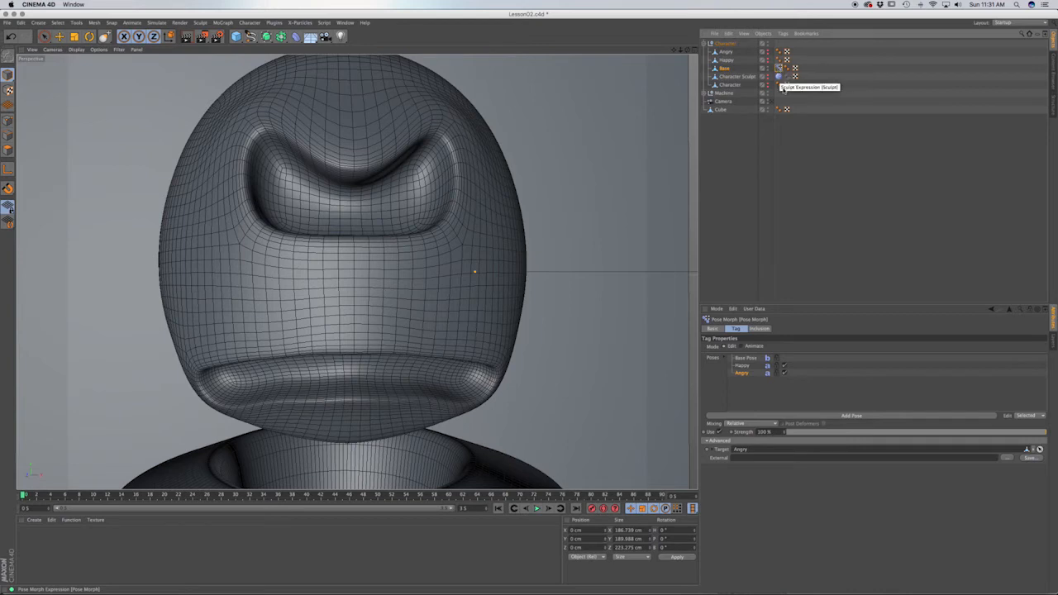
click(757, 347)
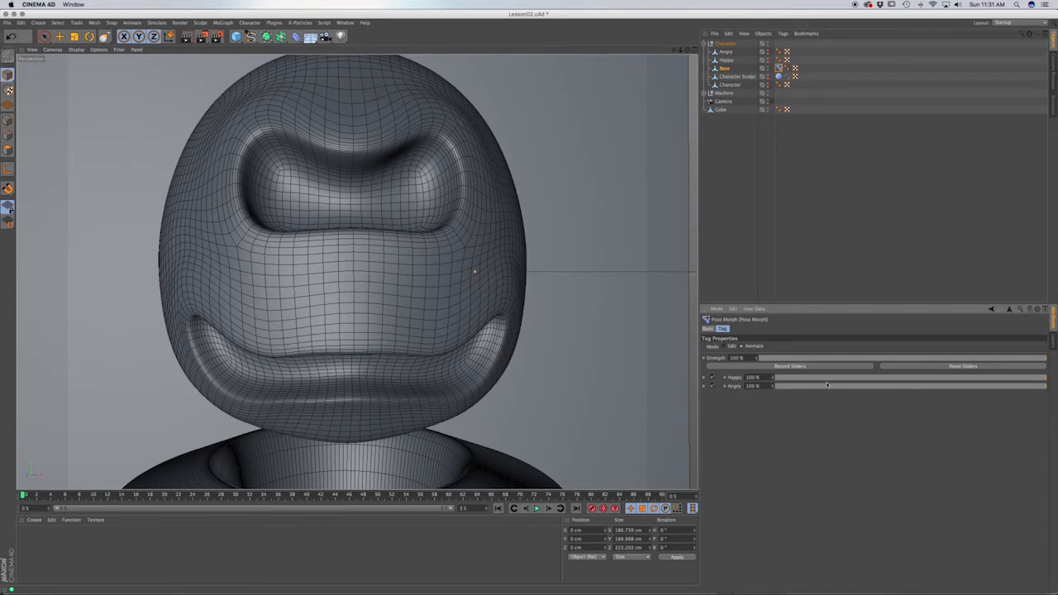
drag(873, 382, 753, 387)
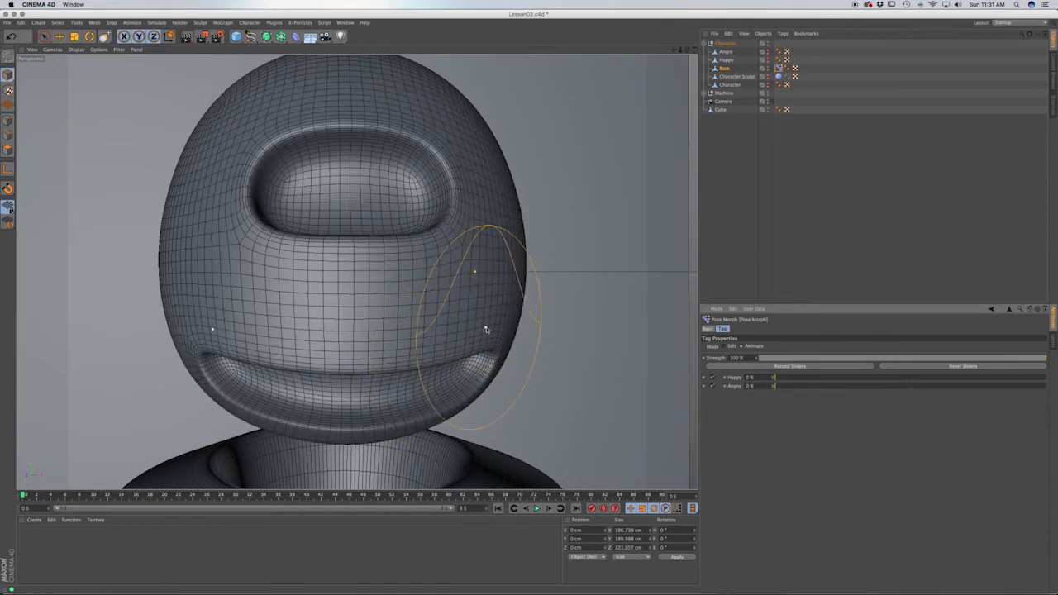
key(super+s)
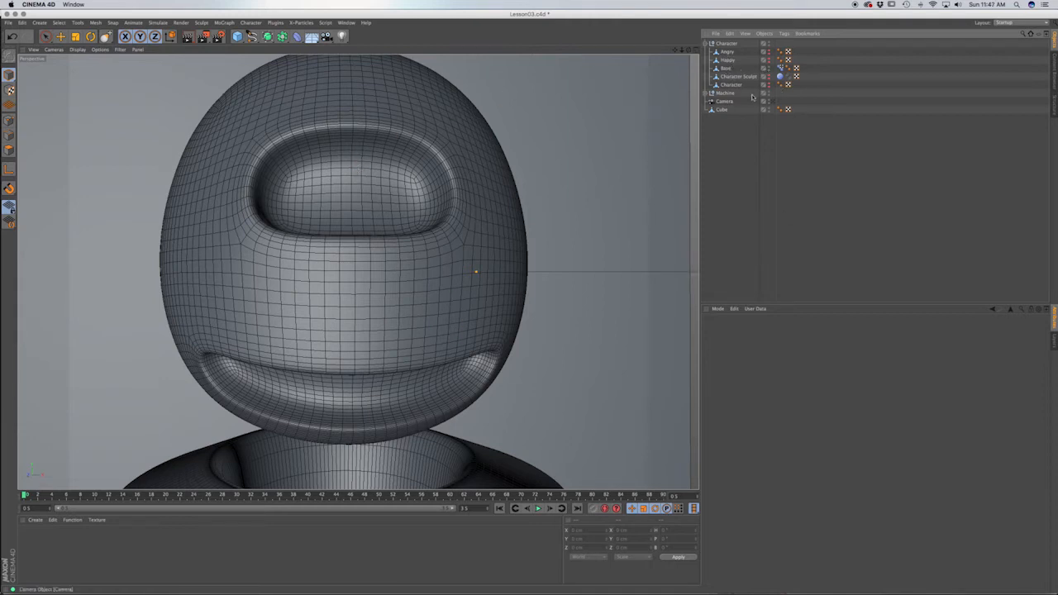
Add the Pose Morph tag's Happy and Angry sliders to the viewport, stacked beside the upper part of the head
click(779, 67)
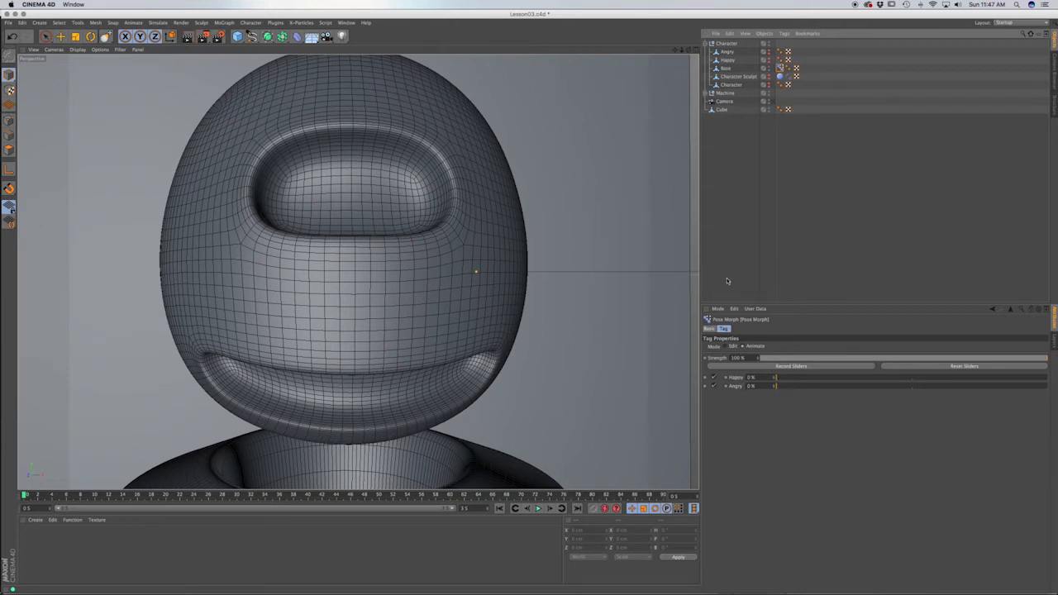
click(725, 69)
click(779, 68)
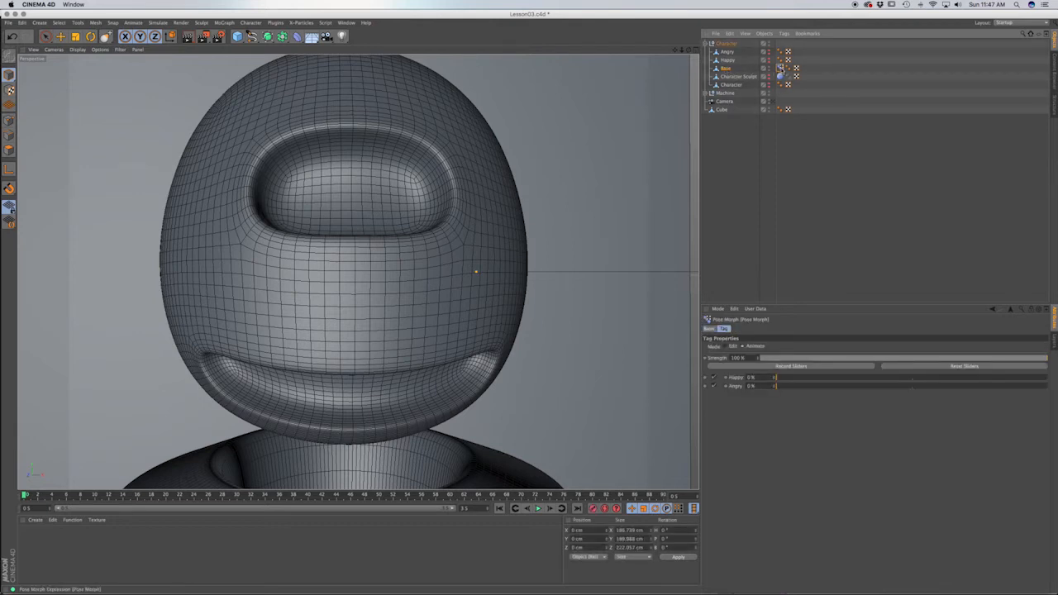
click(735, 381)
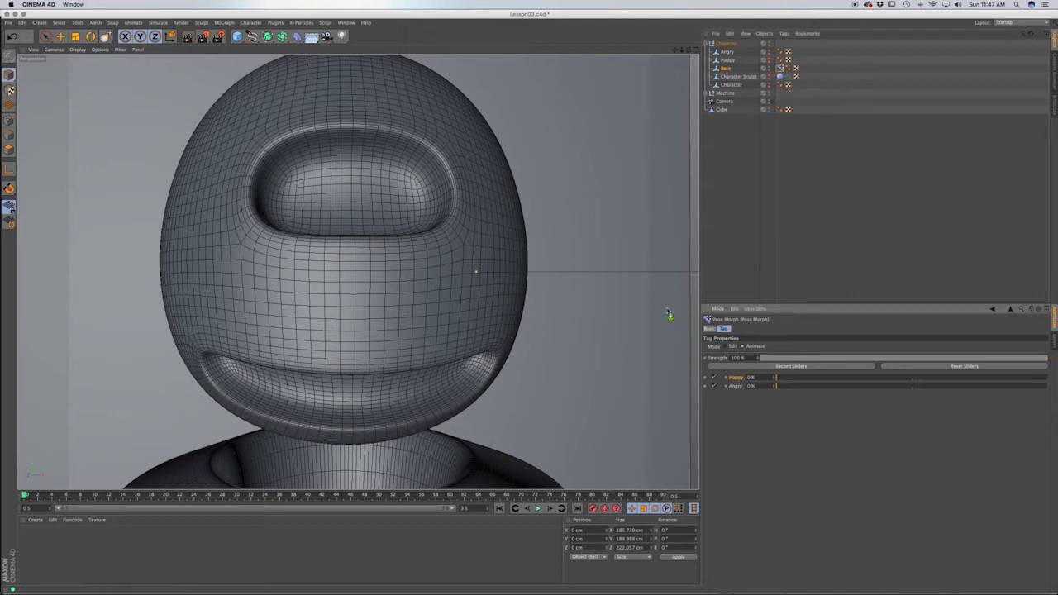
drag(618, 174, 575, 150)
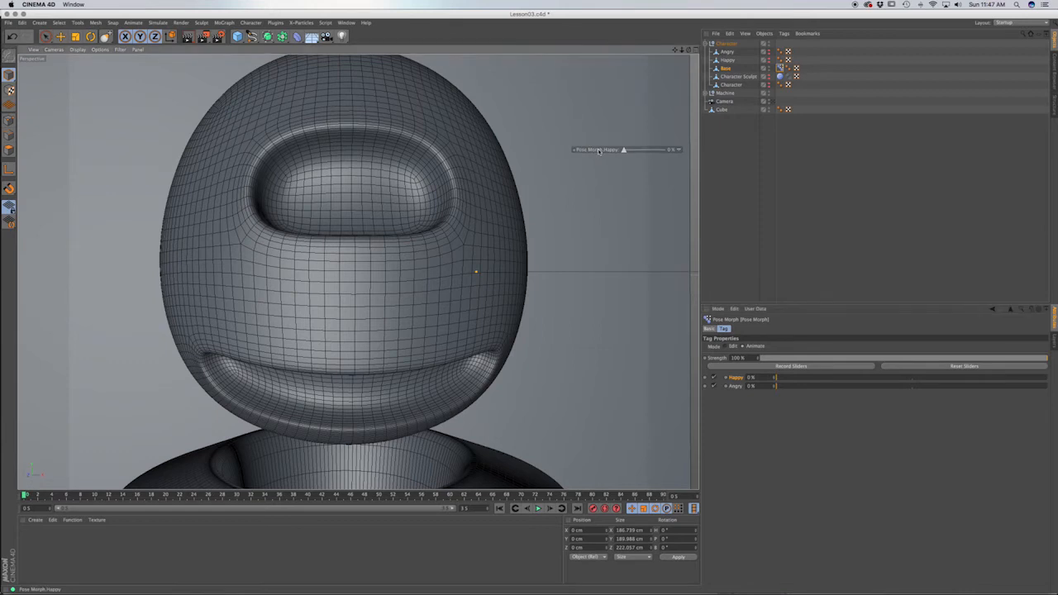
drag(602, 152, 555, 115)
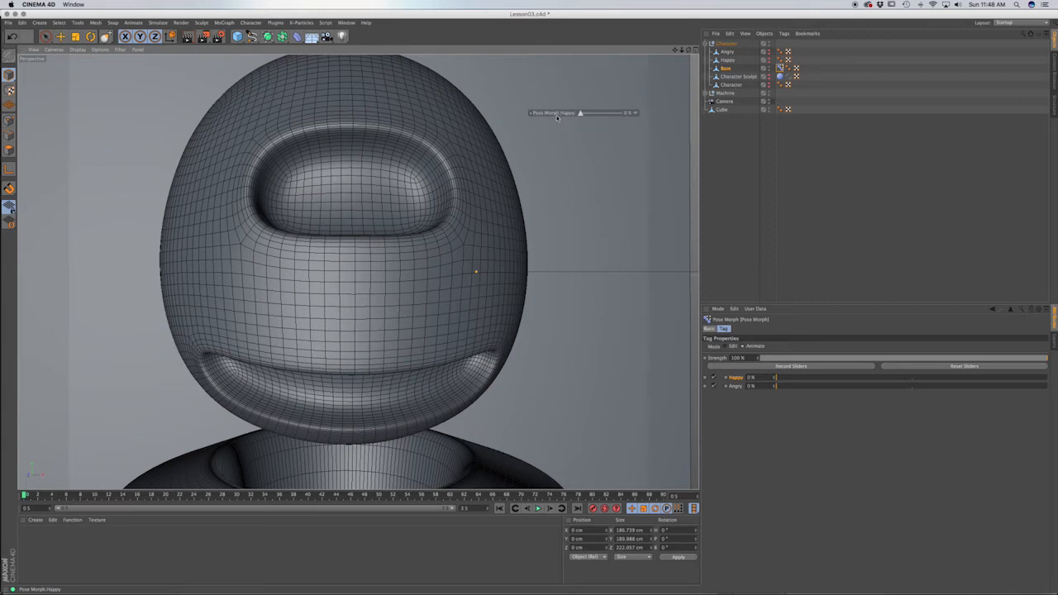
ctrl+drag(732, 385, 554, 132)
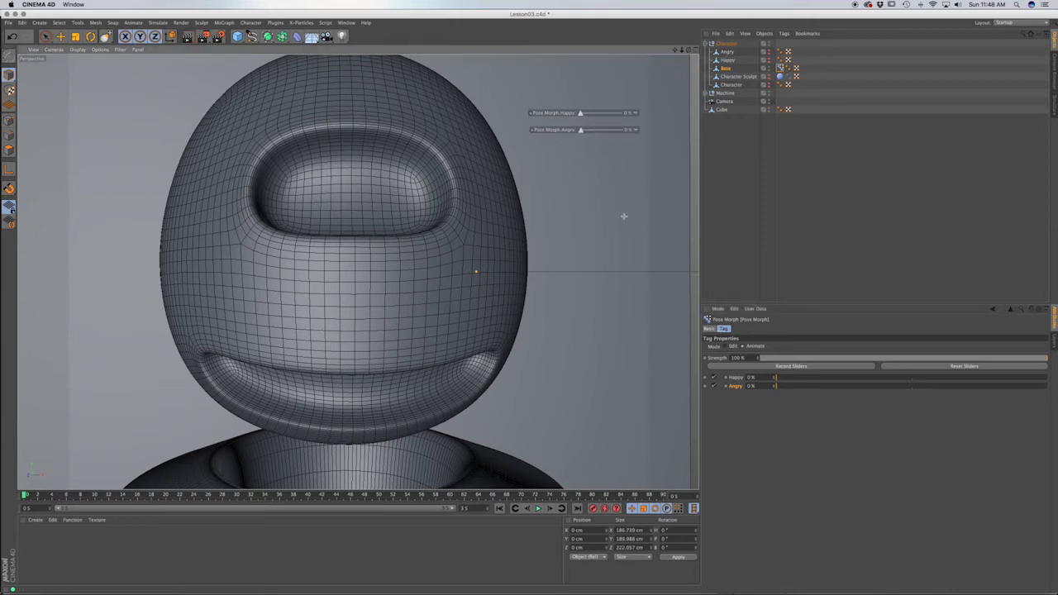
Set the Happy and Angry viewport sliders to always show, and try them with the Character mesh selected
click(768, 67)
click(768, 68)
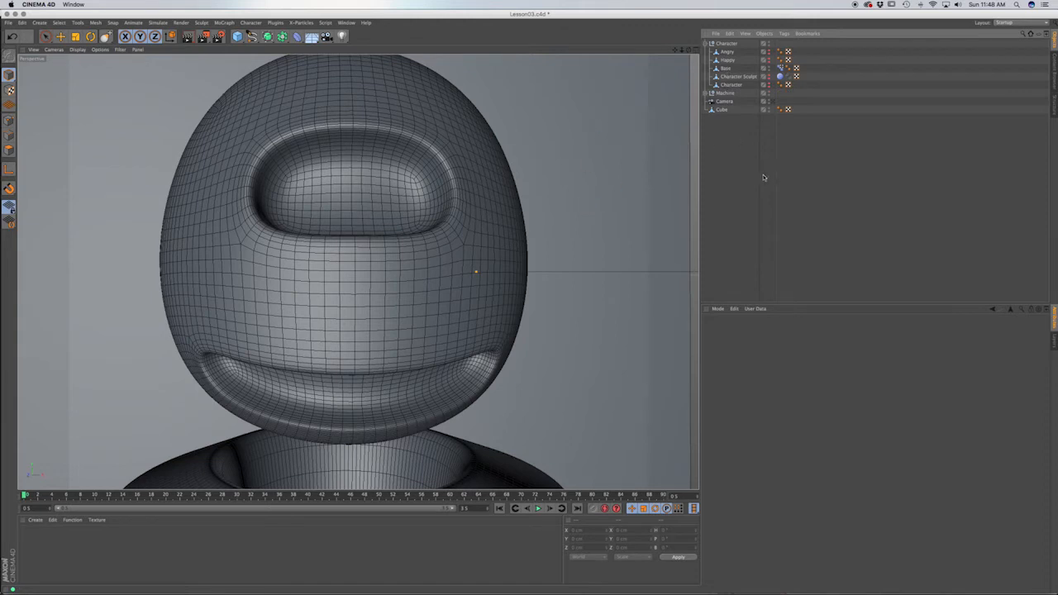
click(779, 69)
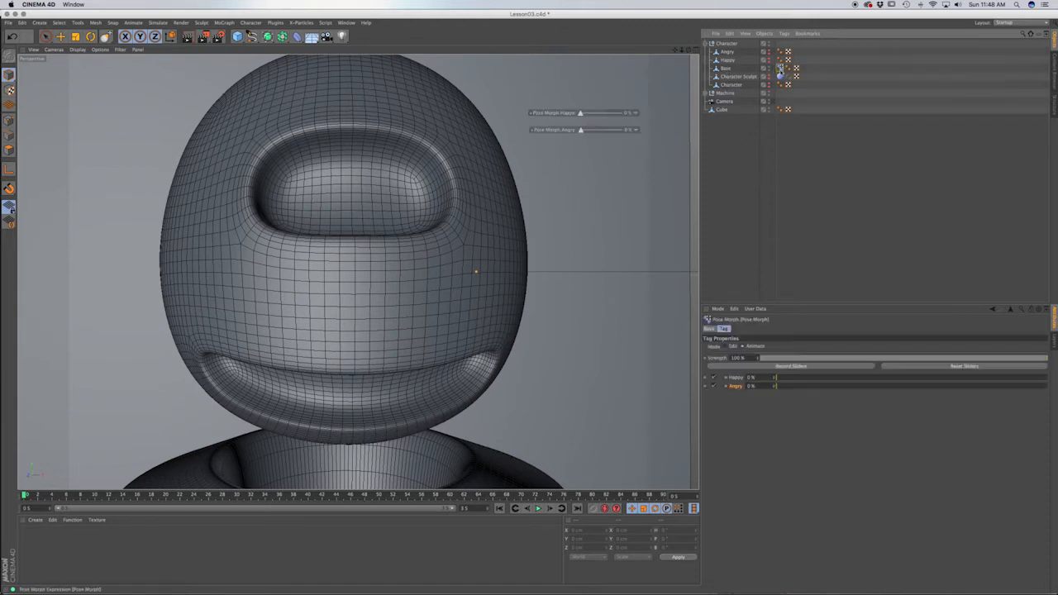
right_click(558, 114)
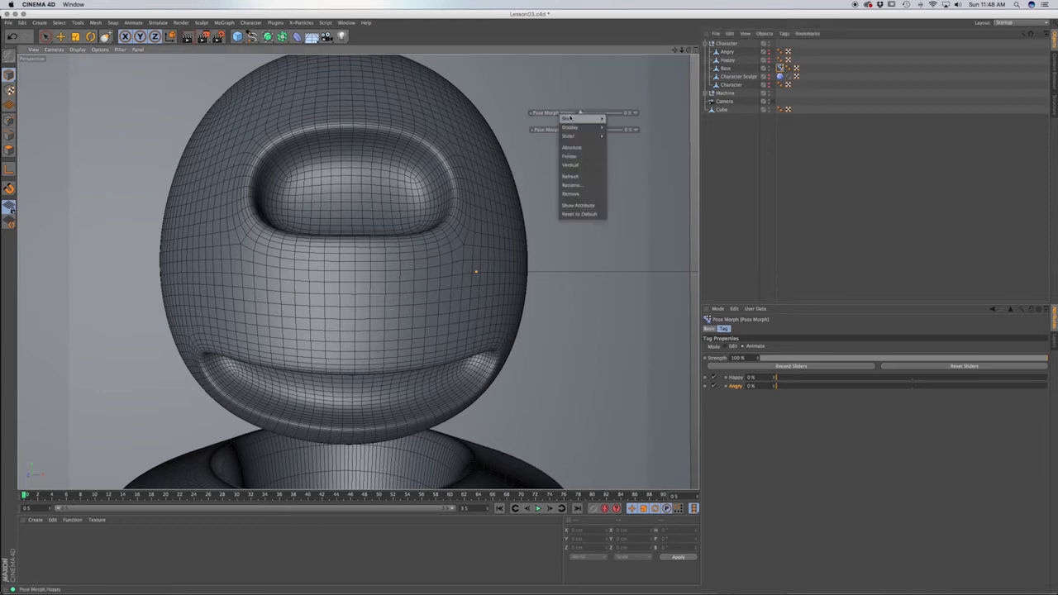
mouse_move(570, 120)
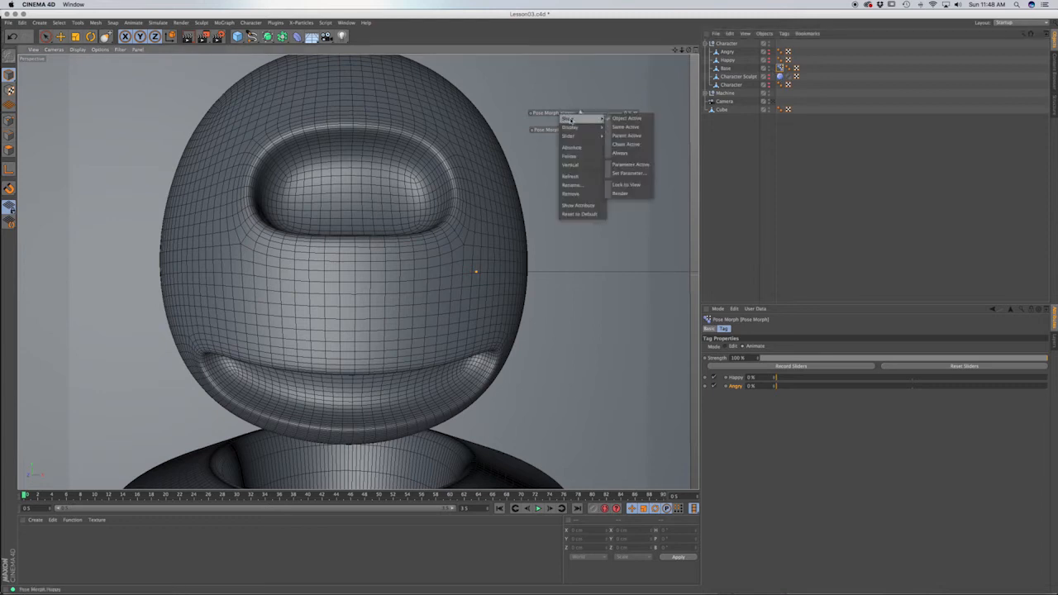
click(621, 153)
right_click(559, 130)
mouse_move(570, 134)
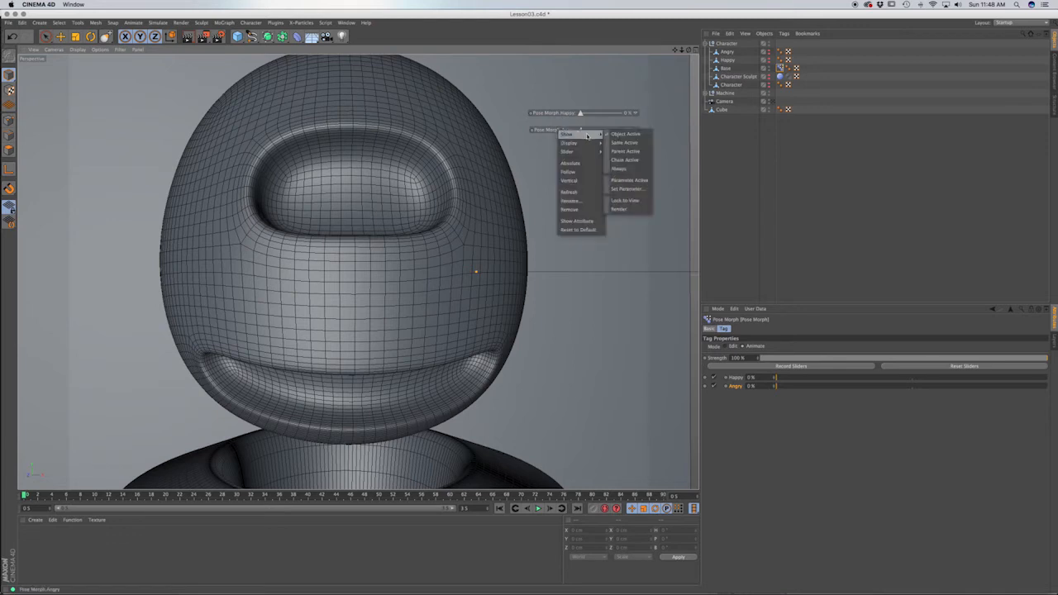
click(620, 170)
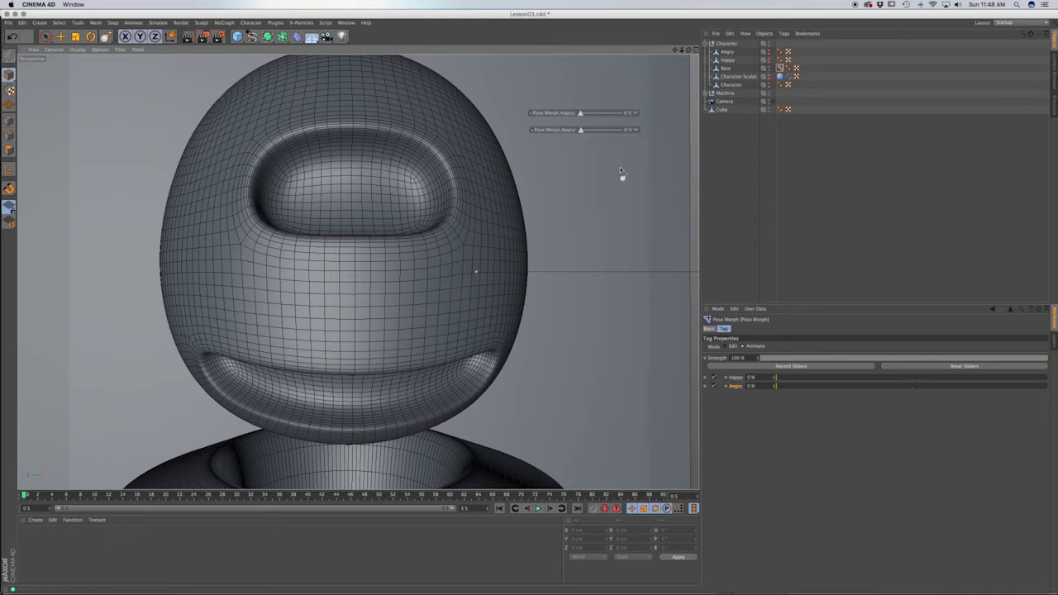
click(844, 148)
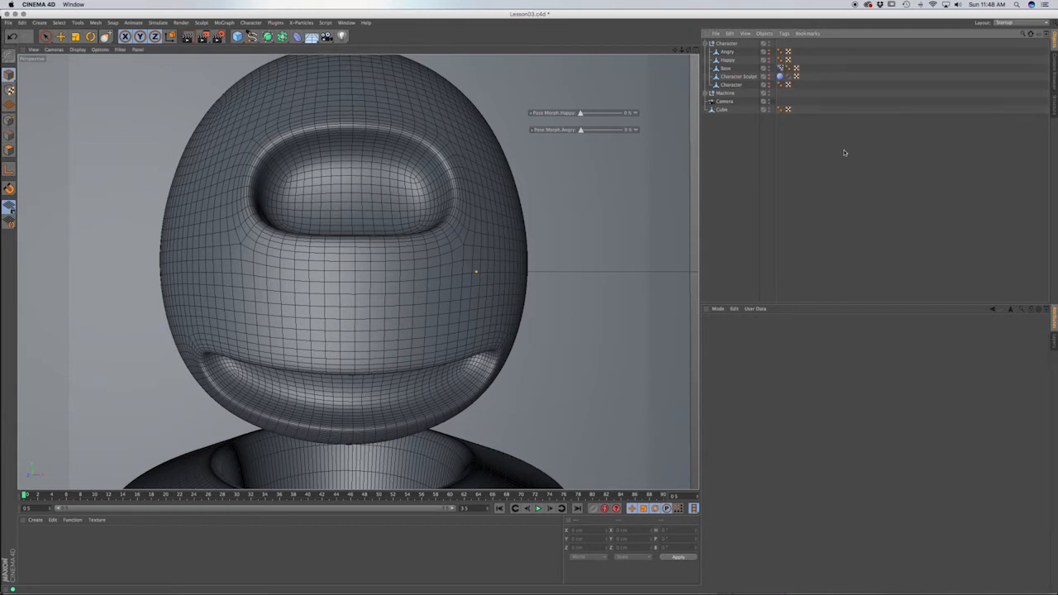
click(730, 86)
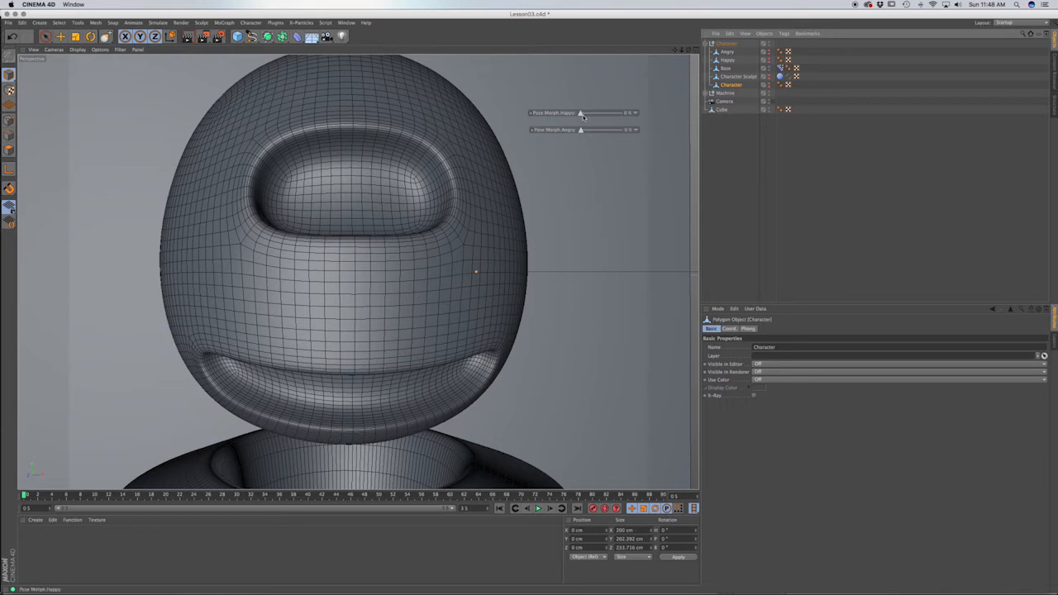
mouse_move(581, 113)
mouse_down()
mouse_move(623, 113)
mouse_move(580, 114)
mouse_move(590, 130)
mouse_move(618, 130)
mouse_move(580, 129)
mouse_up()
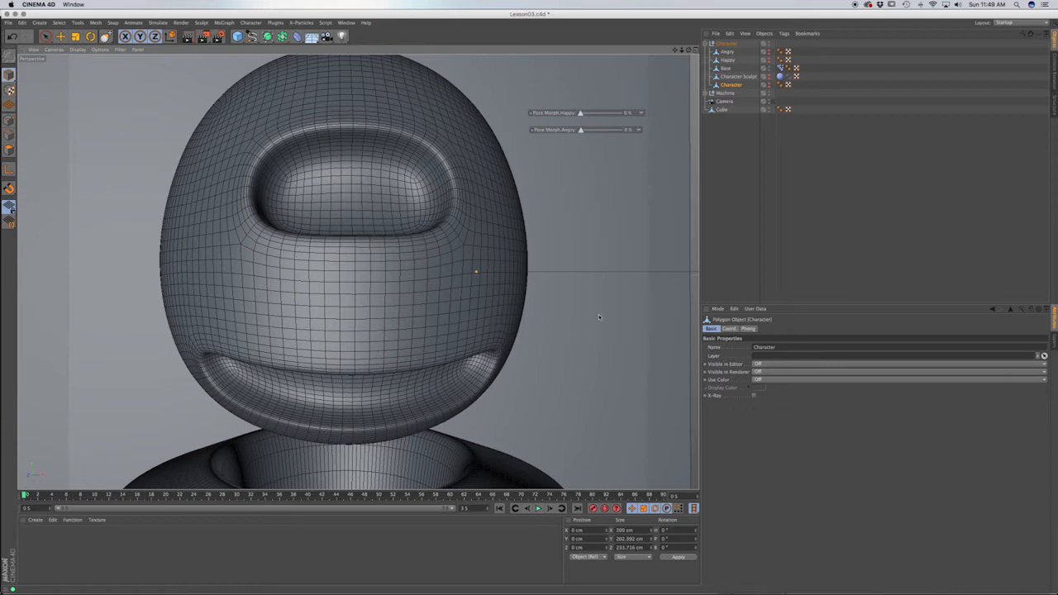
Add a cube primitive and set its size to 5 cm in X, Y and Z
click(237, 37)
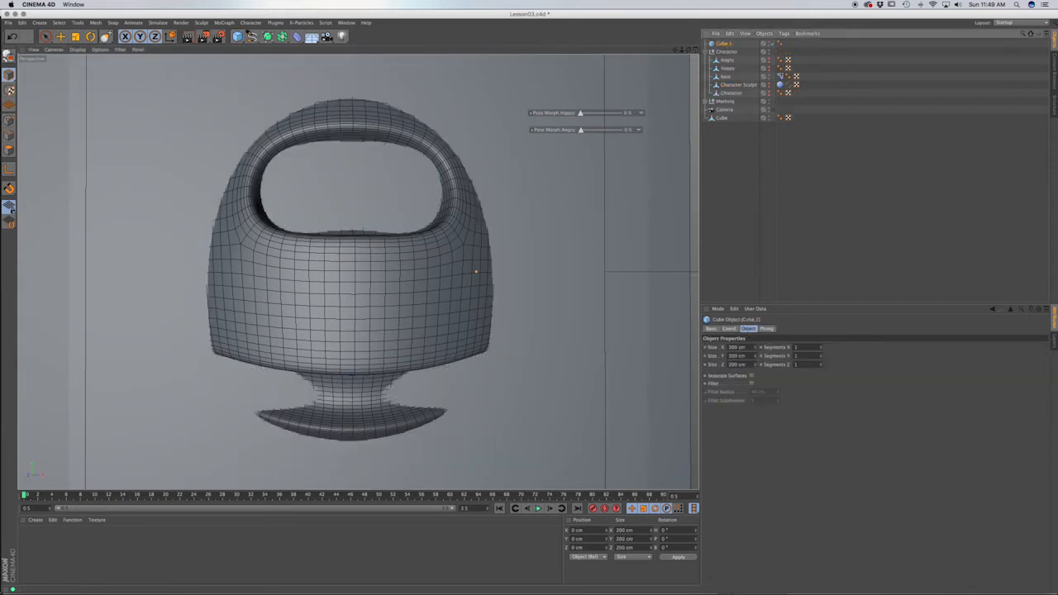
double_click(734, 347)
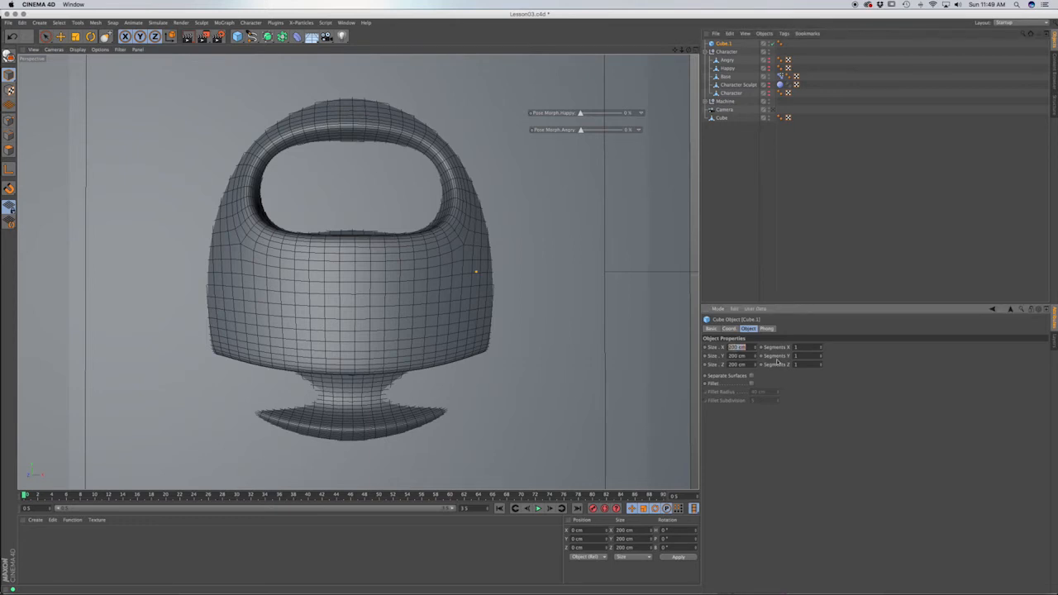
text(4)
key(Tab)
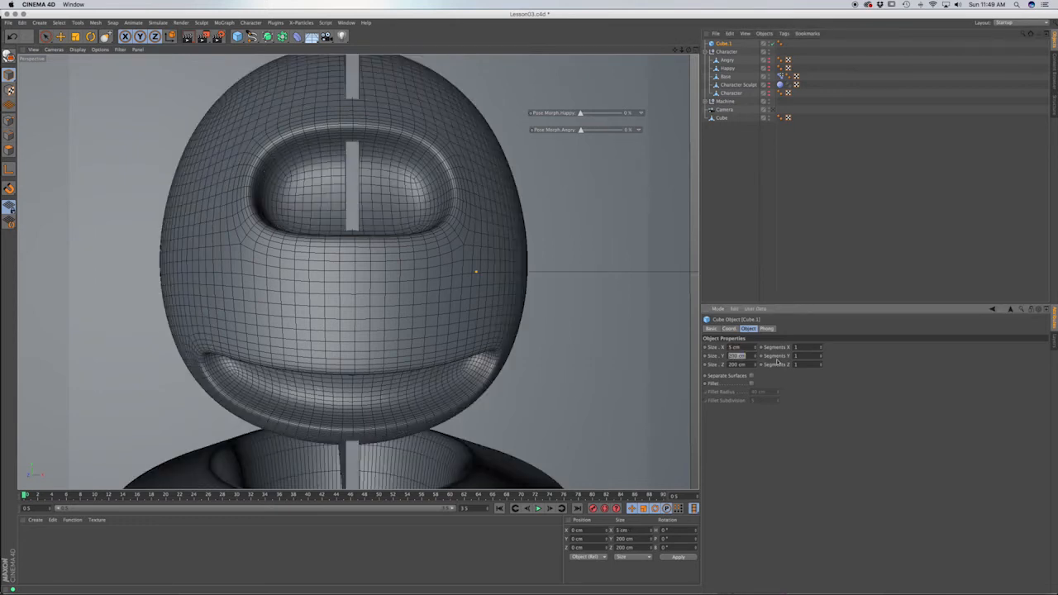
text(5)
key(Tab)
text(5)
key(Tab)
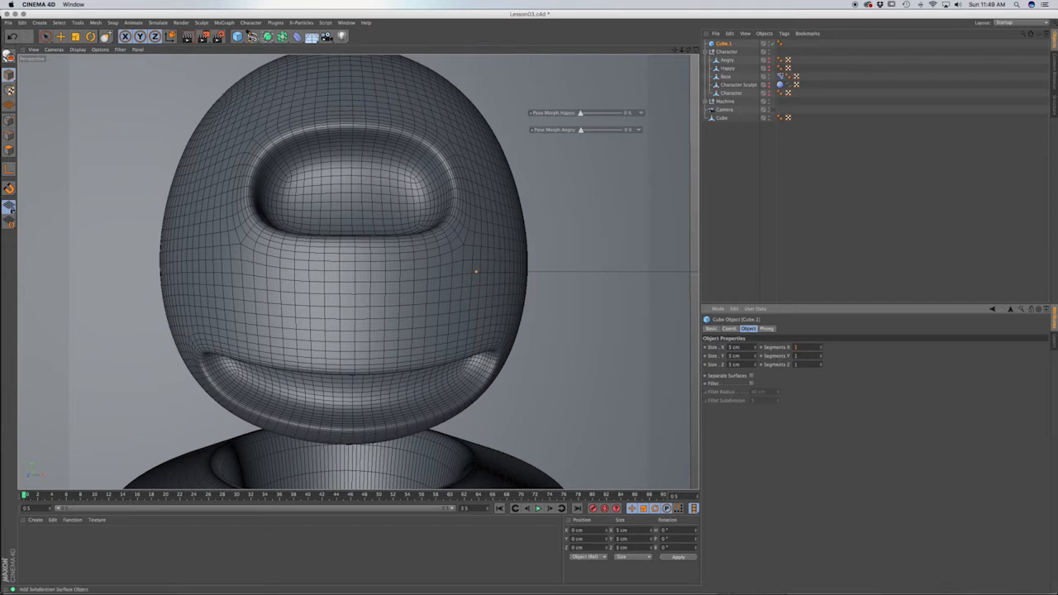
Add a MoGraph Cloner and make the small cube its child
click(224, 23)
click(230, 88)
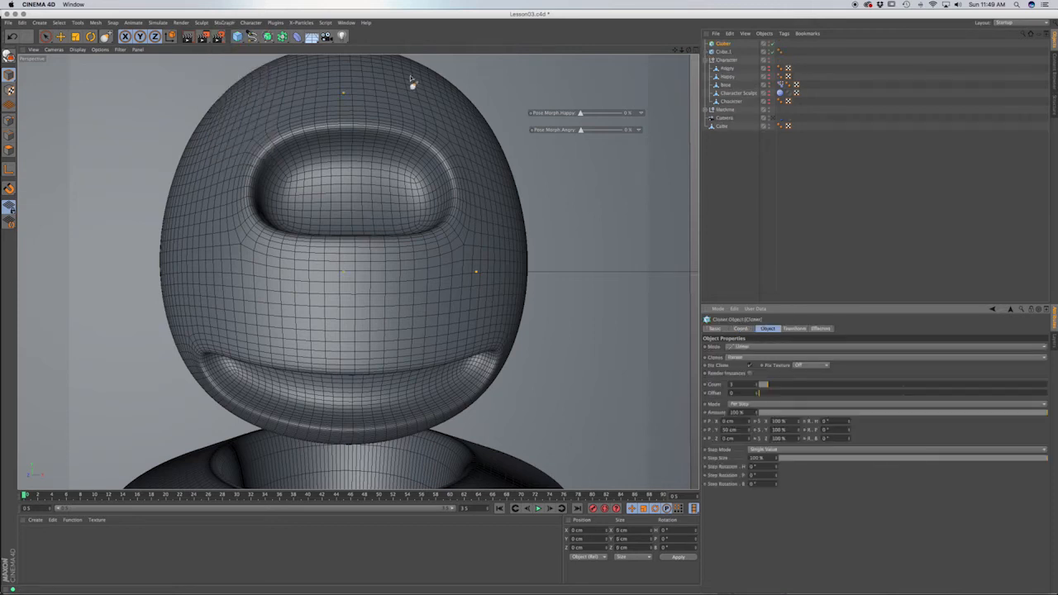
drag(725, 52, 723, 47)
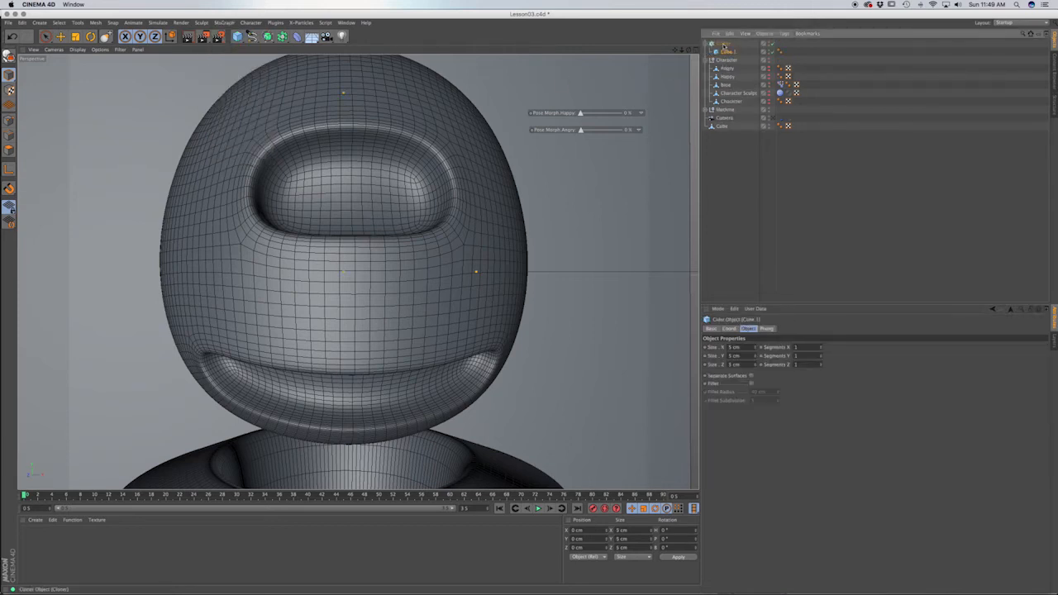
Set the Cloner to Object mode with Base as its object and Polygon Center distribution
click(724, 45)
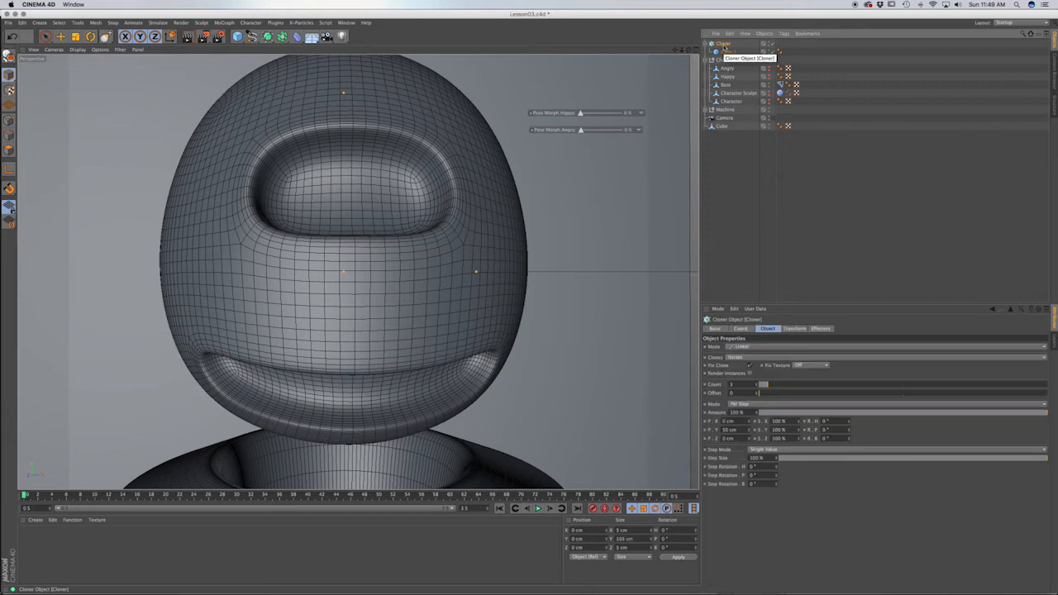
click(742, 347)
click(743, 352)
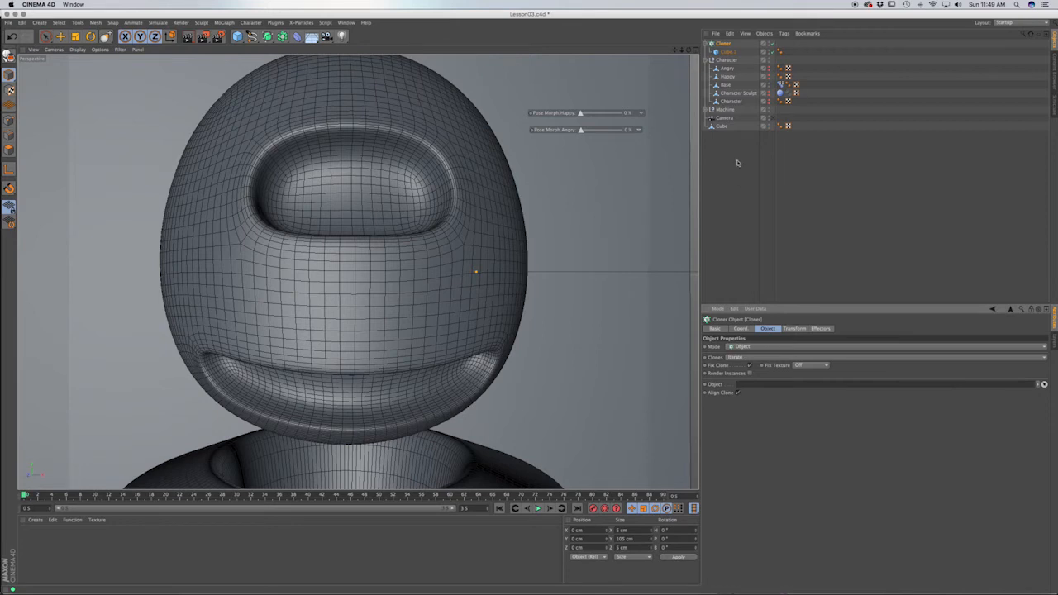
drag(725, 86, 747, 387)
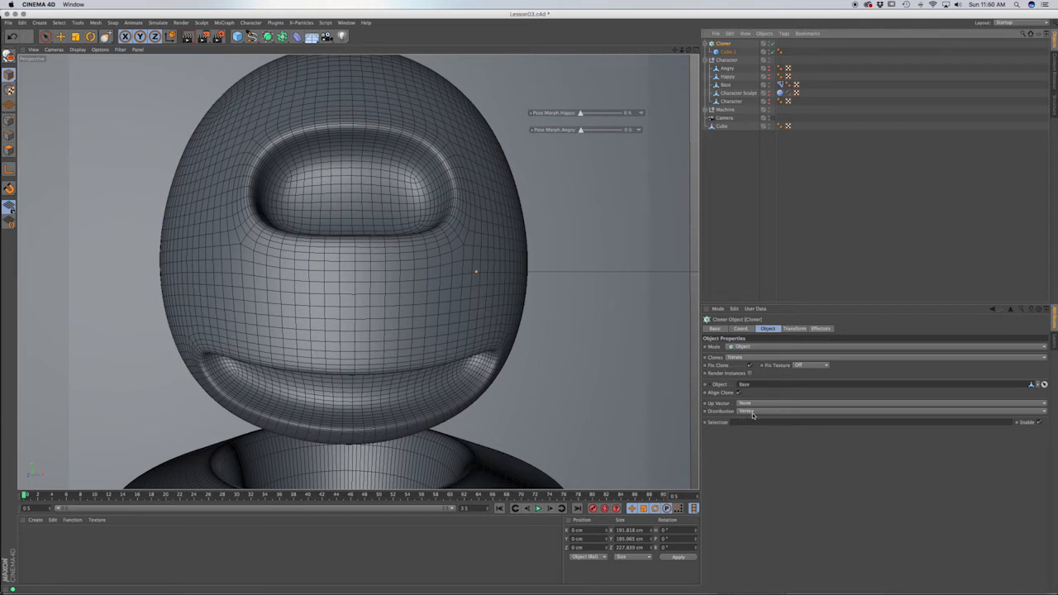
click(754, 411)
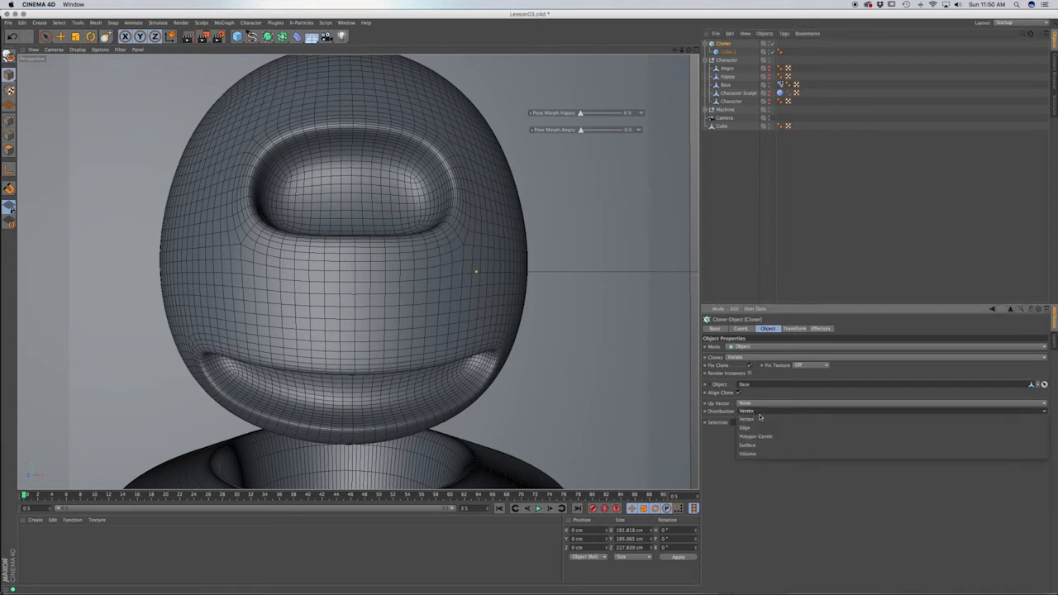
click(764, 437)
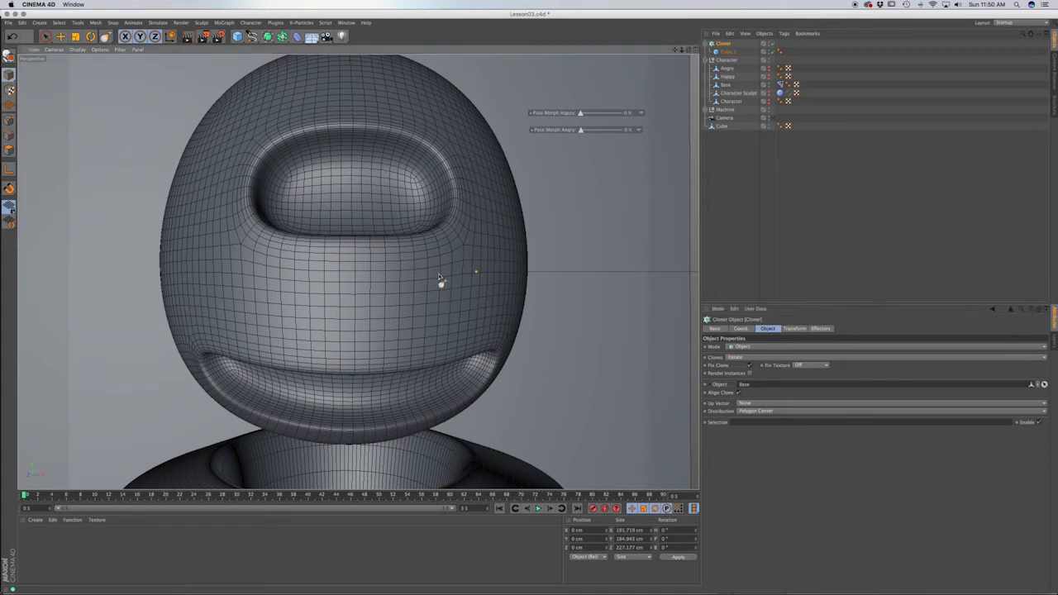
Test the cloned head by raising the Happy and Angry sliders to 100% in turn and returning each to 0%
scroll(442, 285, down, 3)
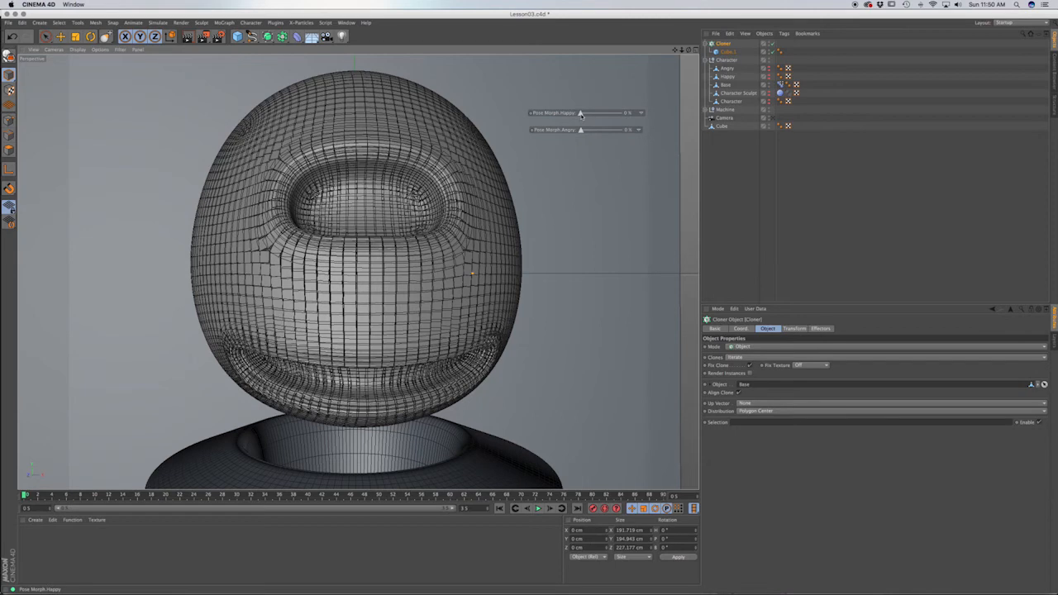
drag(580, 114, 626, 115)
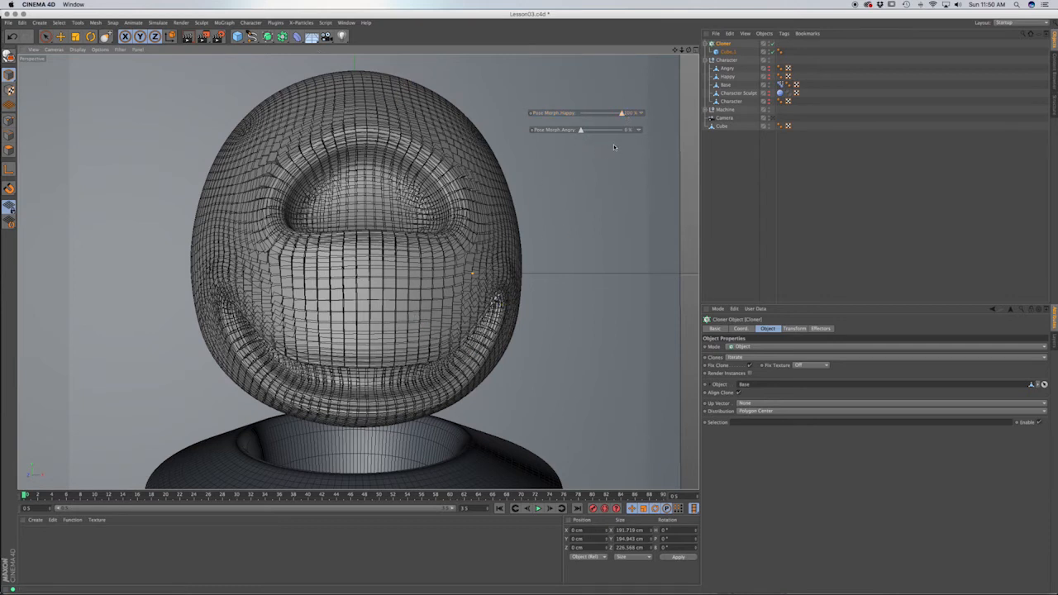
drag(606, 112, 643, 130)
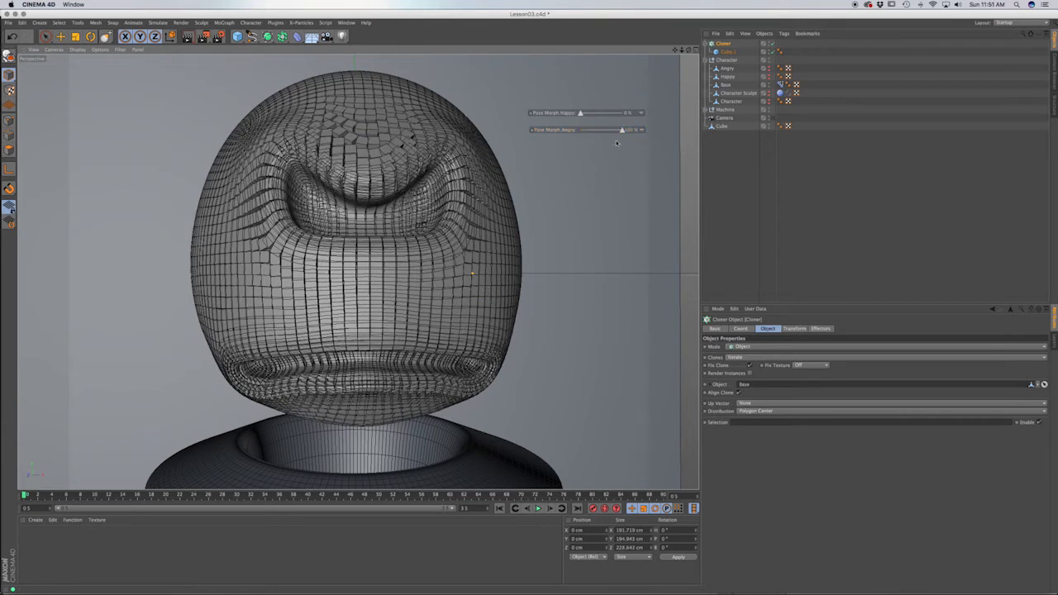
drag(615, 132, 535, 146)
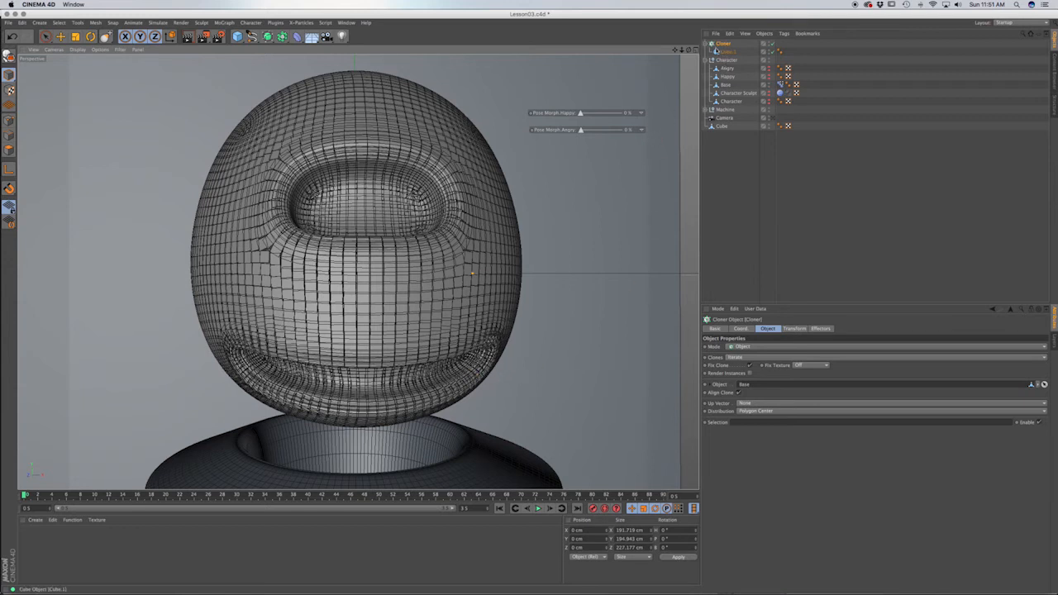
Add a Plain effector to the Cloner, with Position disabled and Scale and Rotation enabled
click(722, 45)
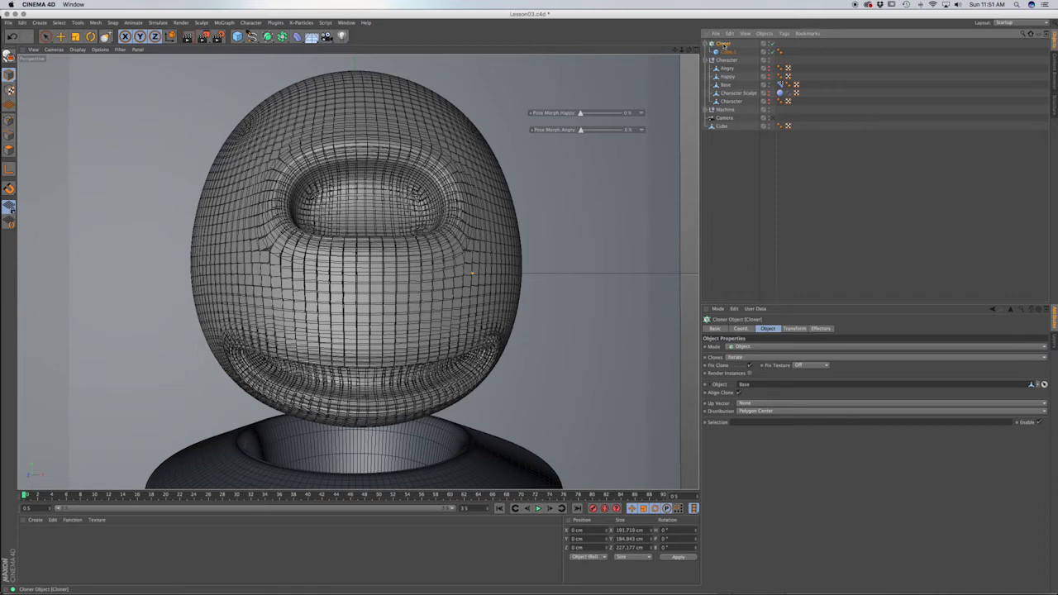
click(225, 23)
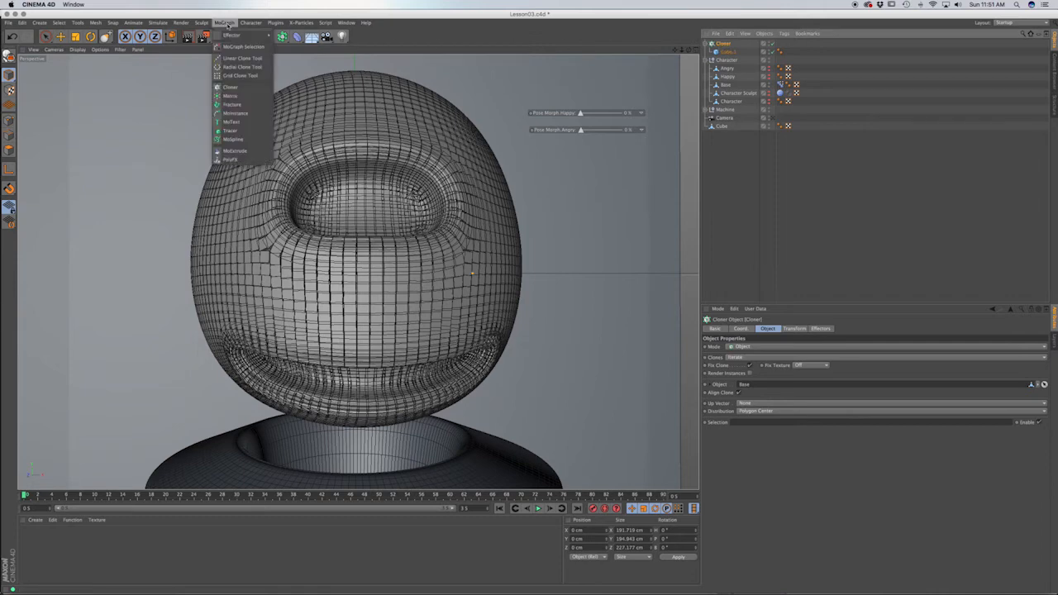
mouse_move(229, 35)
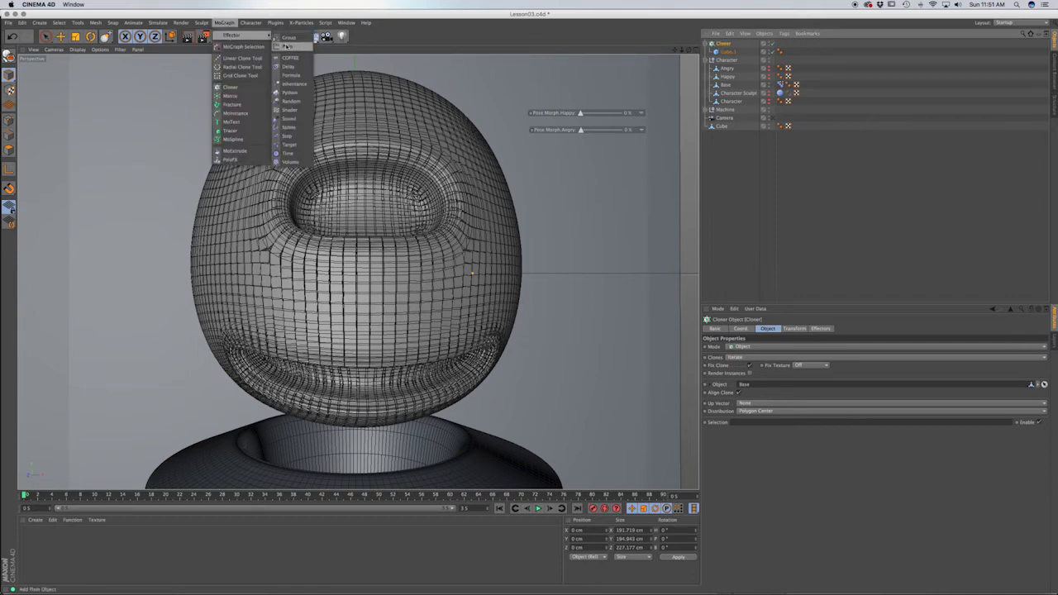
click(287, 46)
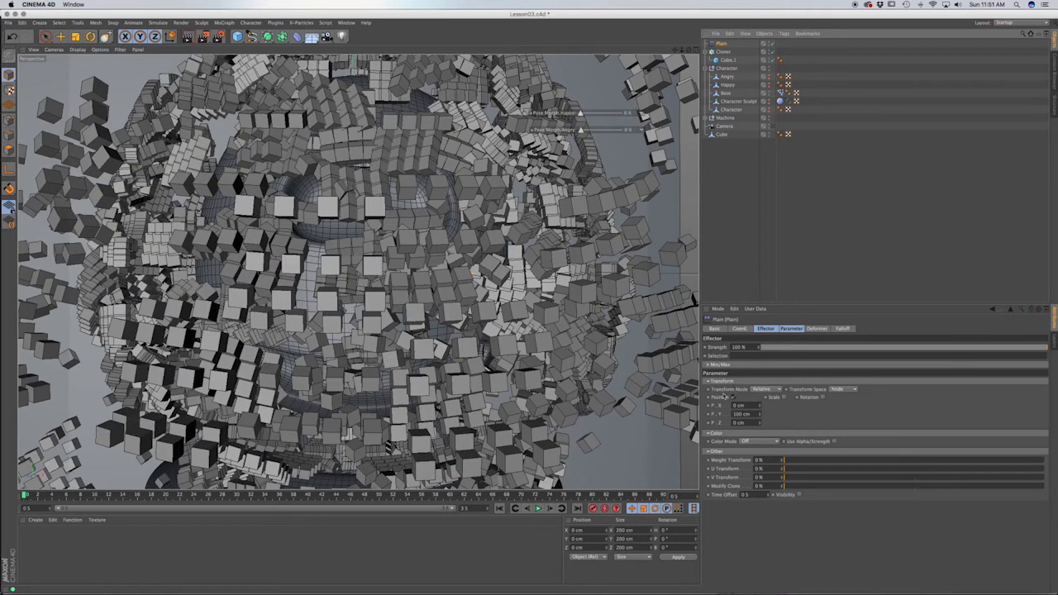
click(732, 398)
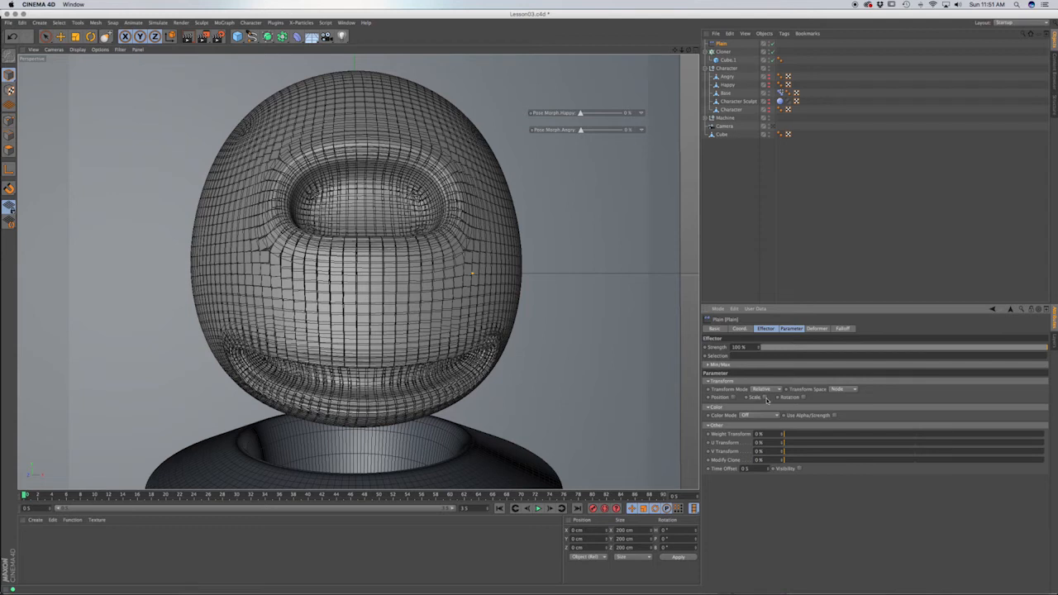
click(764, 397)
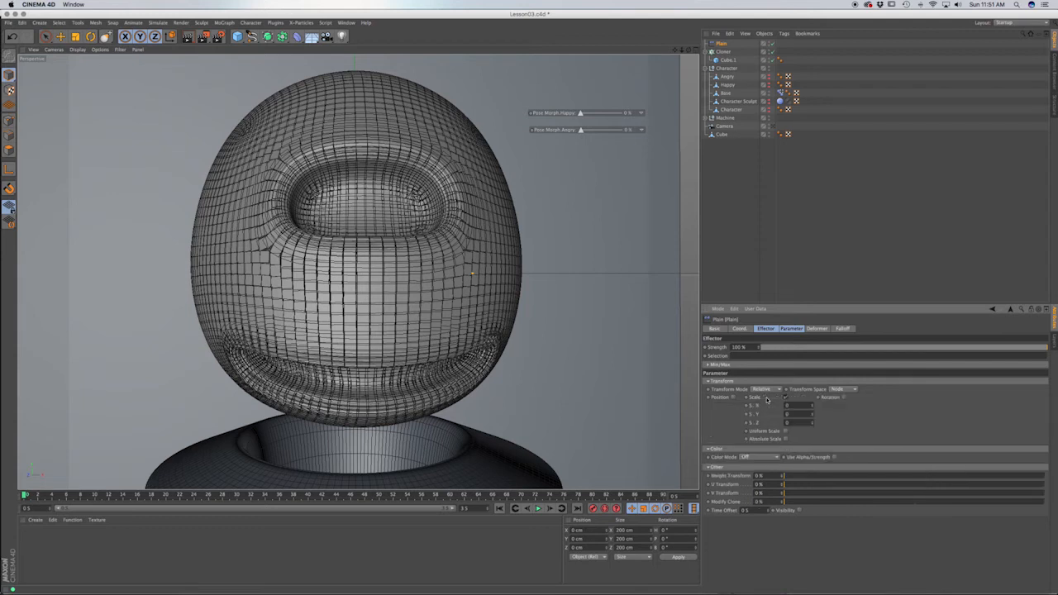
click(844, 397)
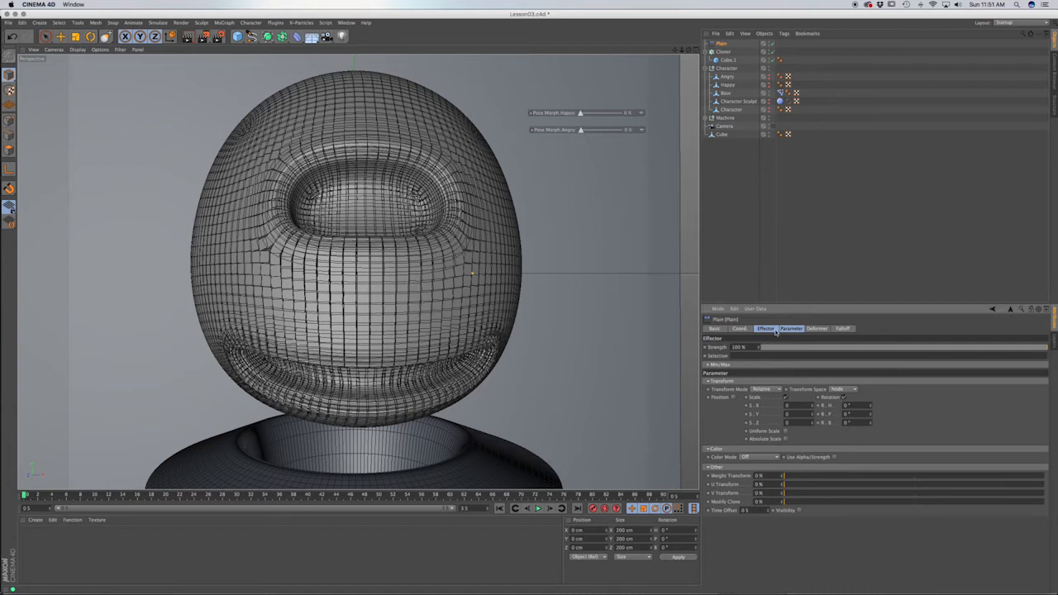
Give the Plain effector a Box falloff and reduce its Y size to 5 cm
click(842, 328)
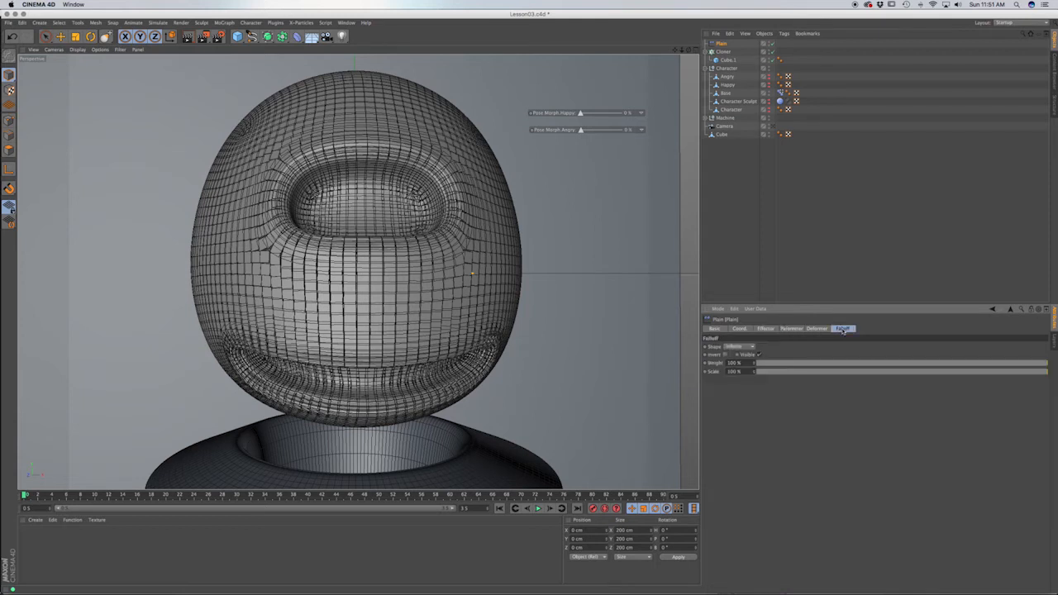
click(739, 347)
click(737, 355)
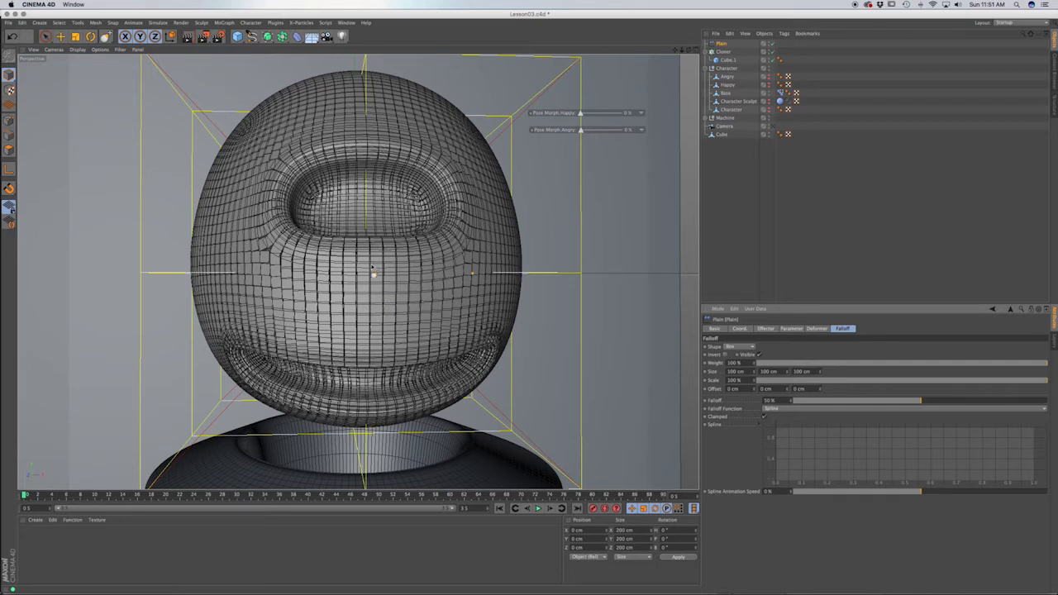
scroll(372, 267, down, 2)
scroll(372, 267, down, 3)
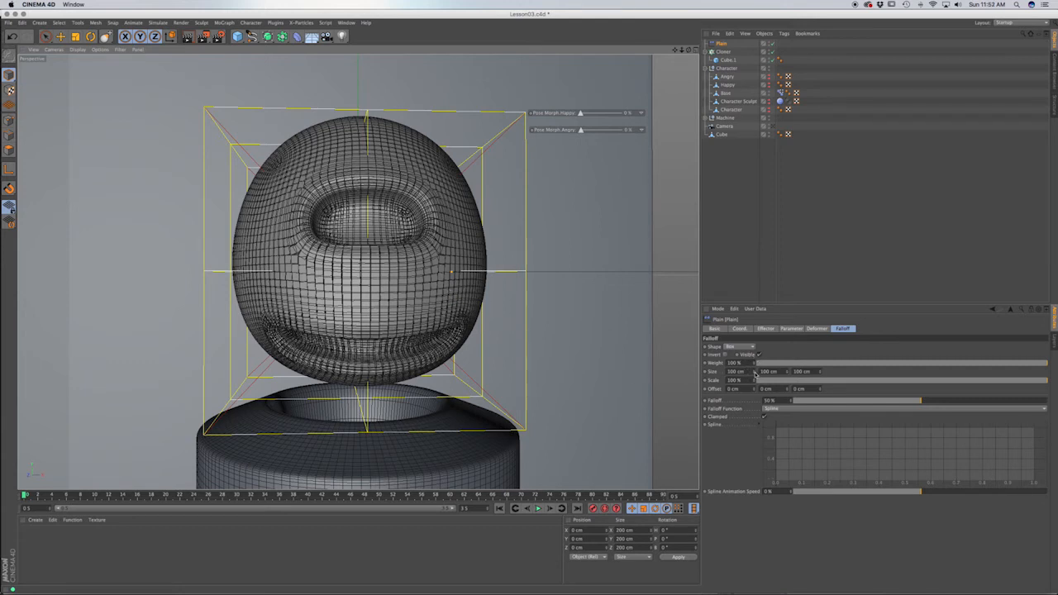
mouse_move(788, 372)
mouse_down()
mouse_move(788, 431)
mouse_move(788, 371)
mouse_up()
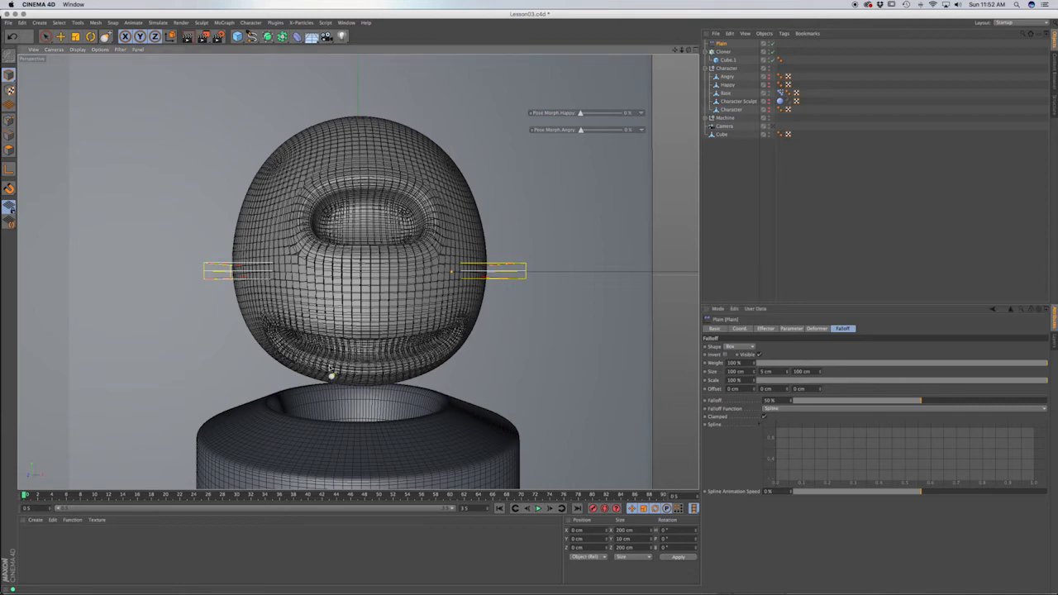
Add a Display tag to Cube.1 inside the Cloner
alt+drag(338, 382, 356, 311)
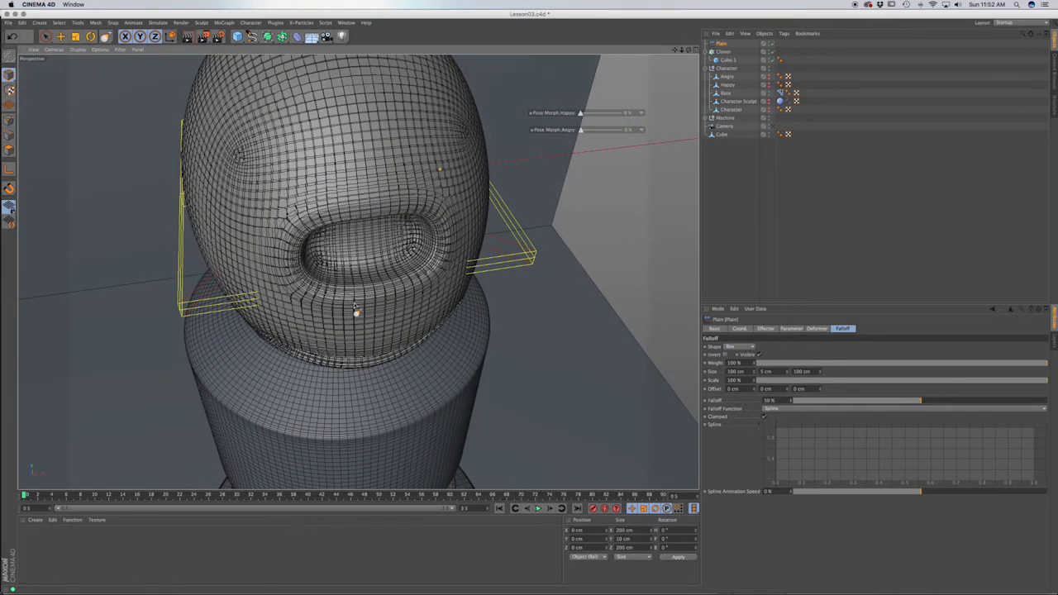
key(F2)
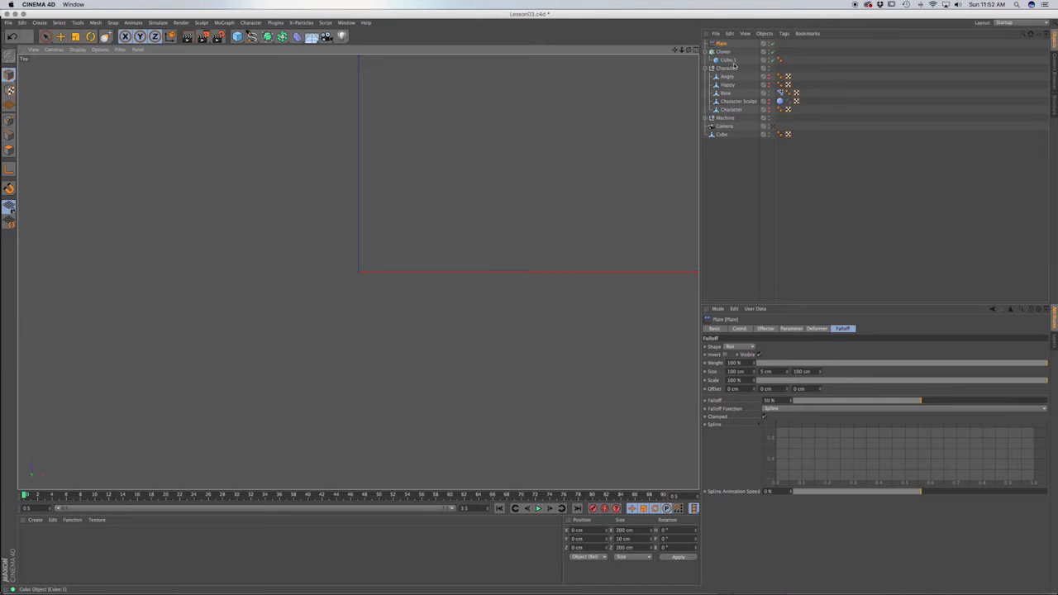
click(730, 62)
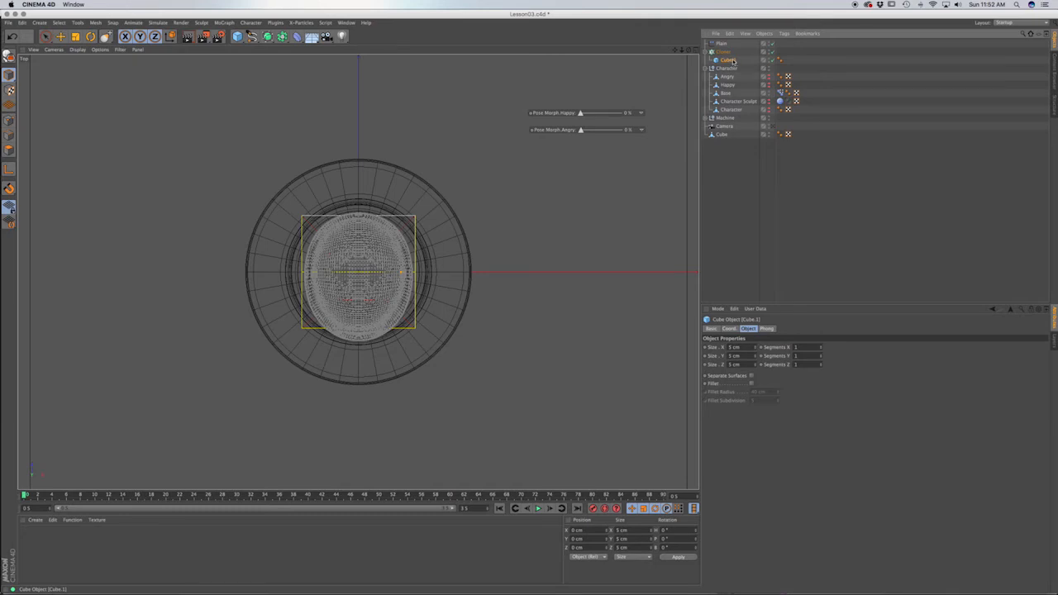
right_click(732, 62)
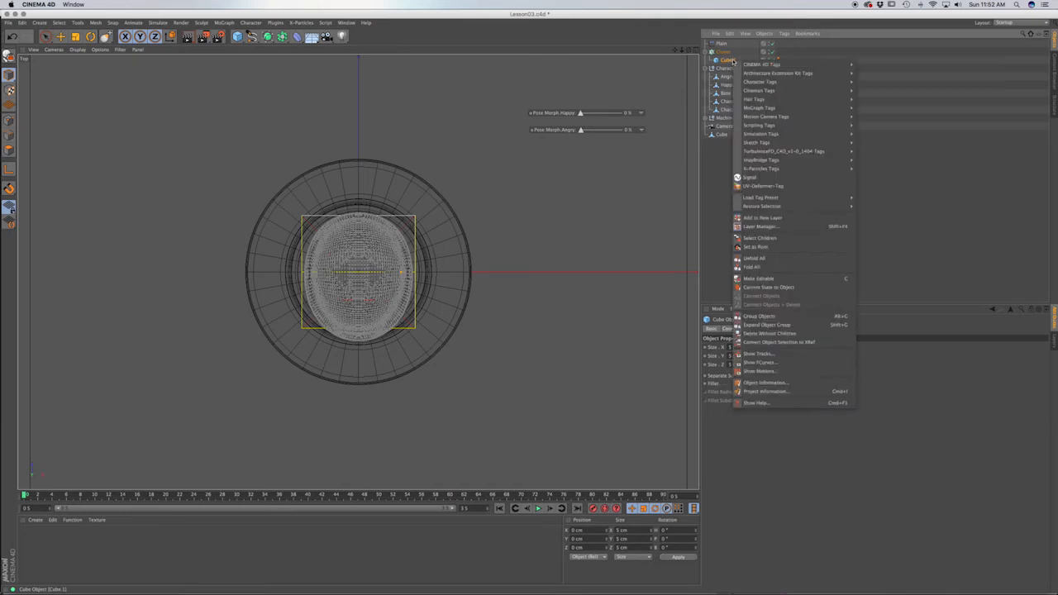
mouse_move(767, 66)
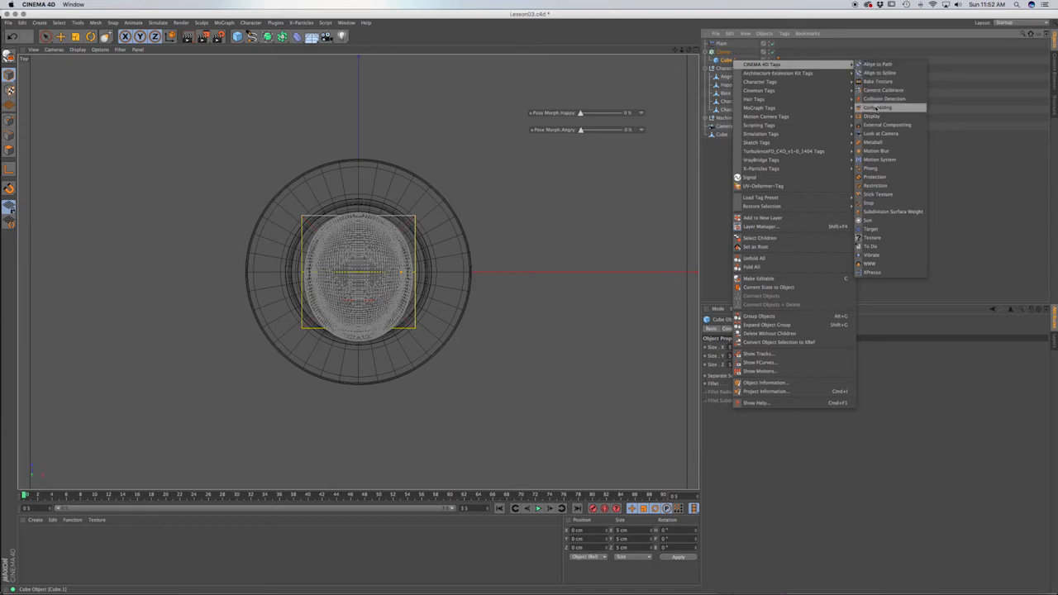
click(874, 118)
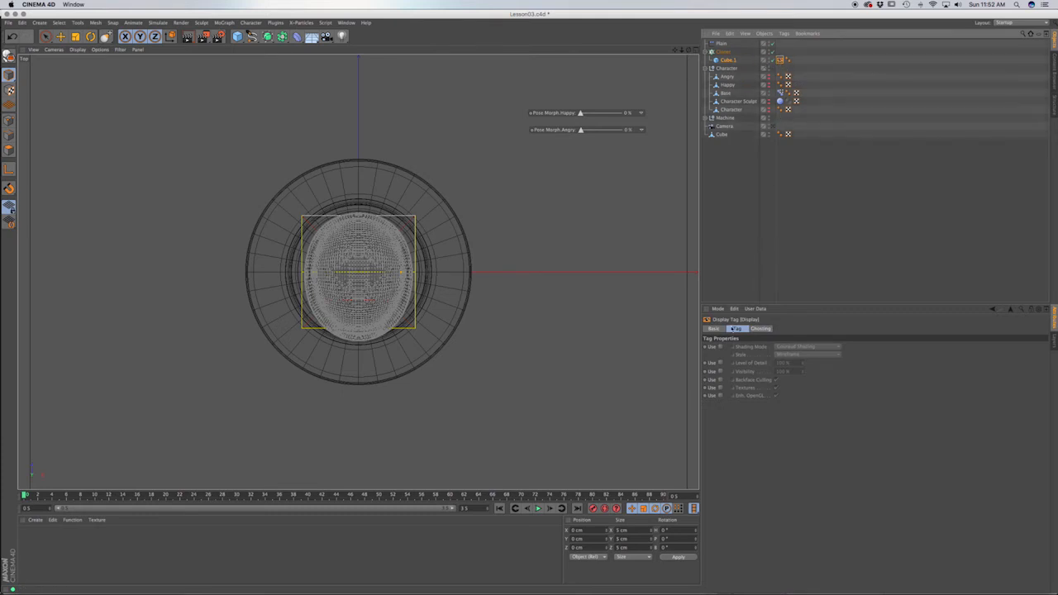
Enable the Display tag's shading mode override and set it to Lines with the Box style
click(720, 347)
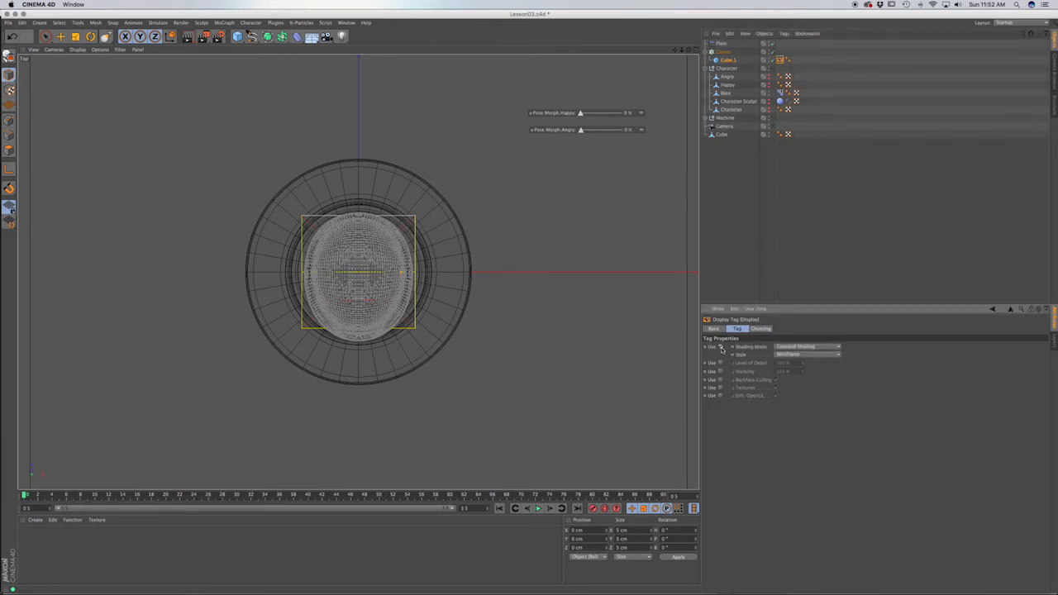
click(793, 348)
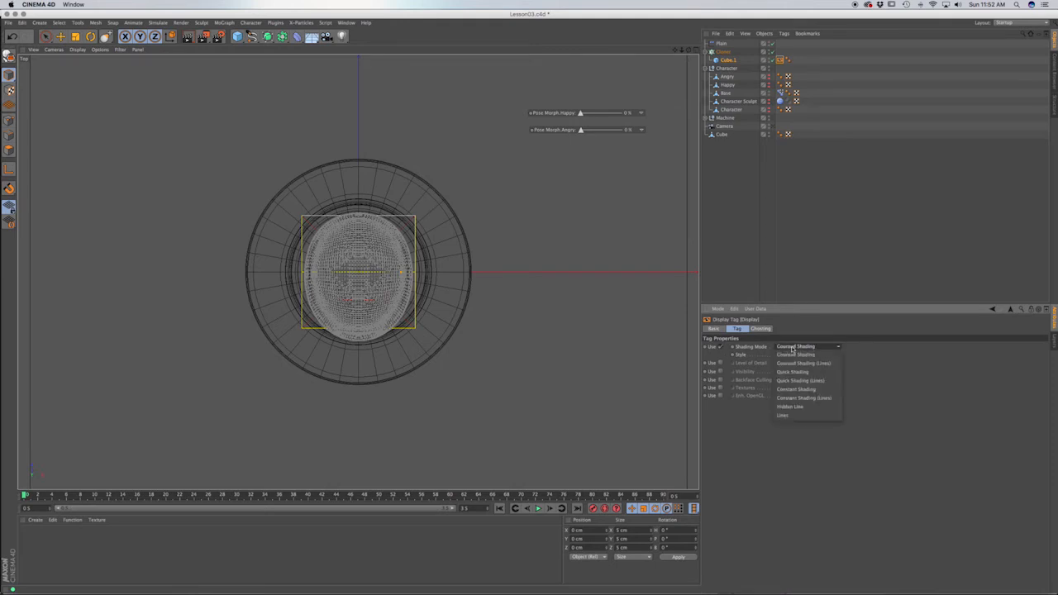
click(793, 402)
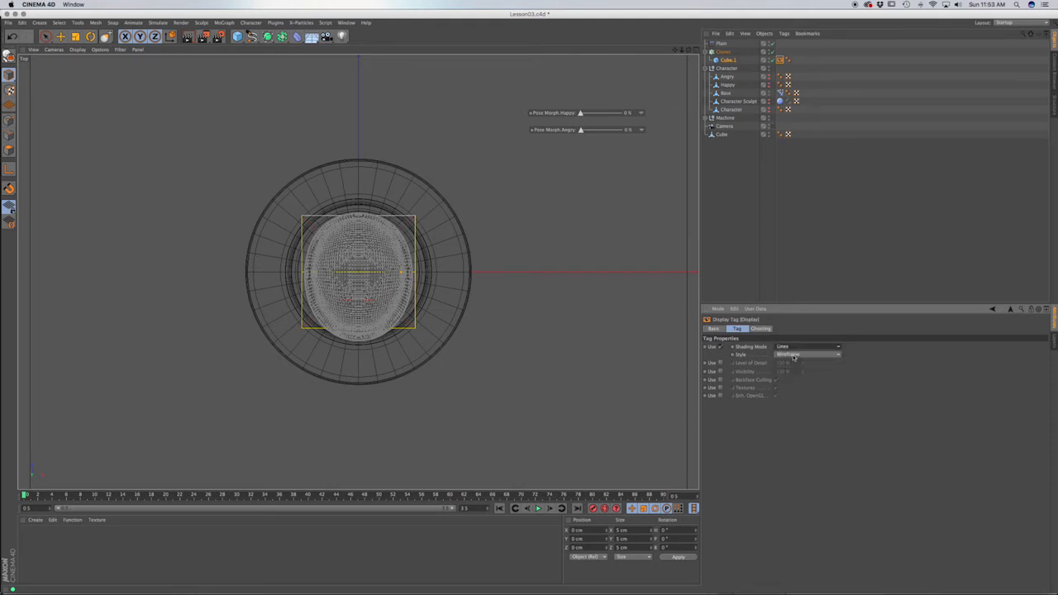
click(793, 357)
click(784, 382)
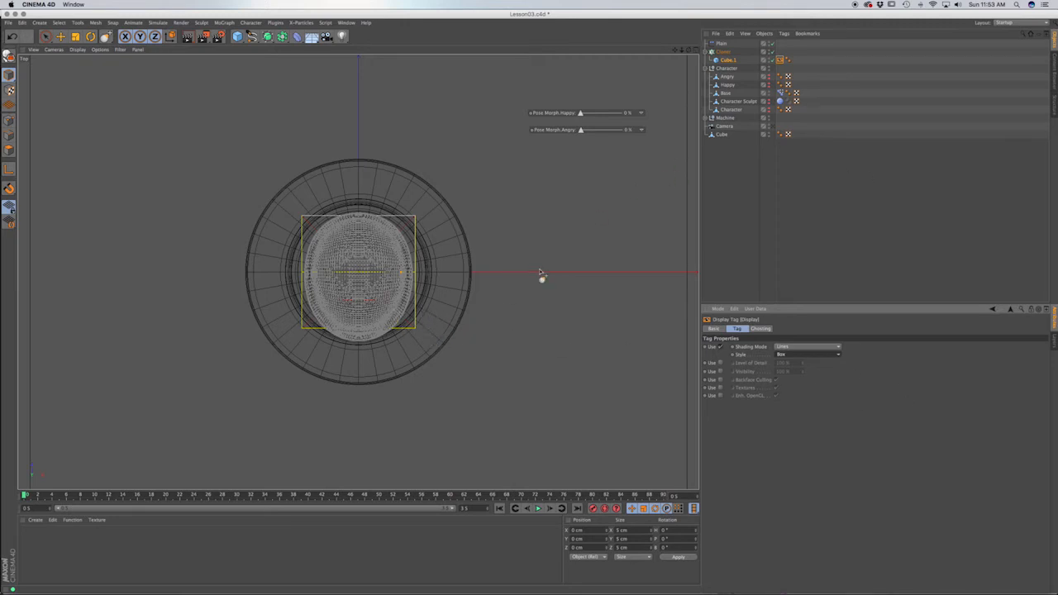
Enlarge the Plain effector's falloff box to 101 cm in X and 133 cm in Z so it encloses the head
click(722, 44)
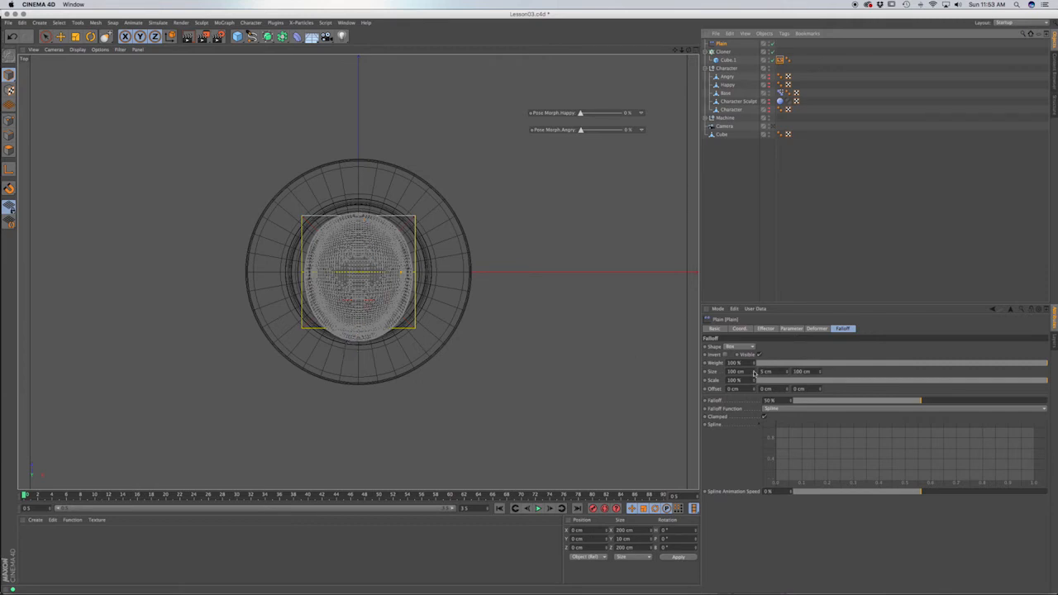
drag(753, 371, 753, 369)
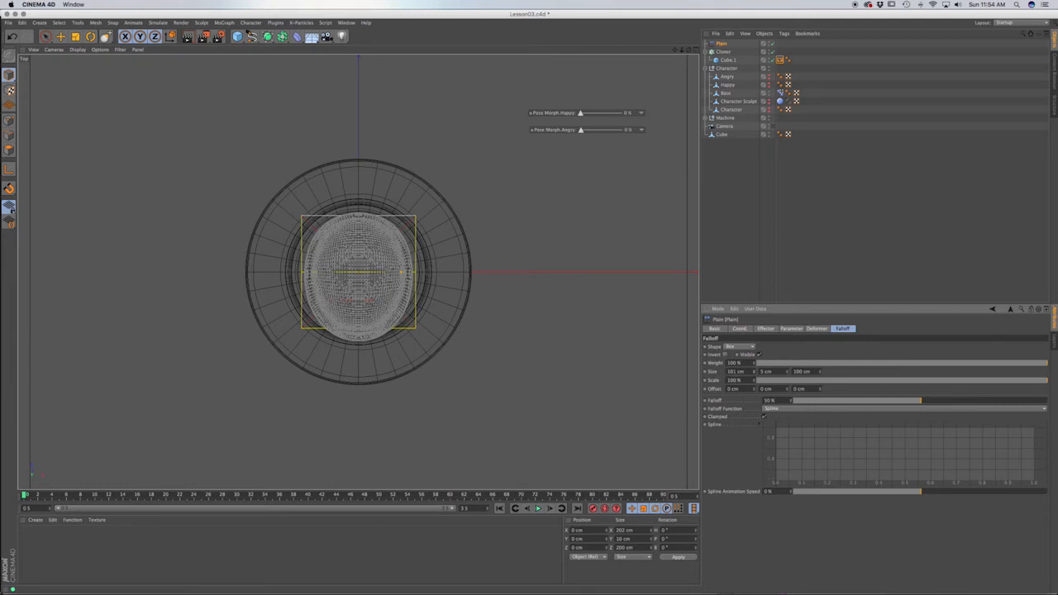
click(820, 370)
click(819, 370)
click(820, 370)
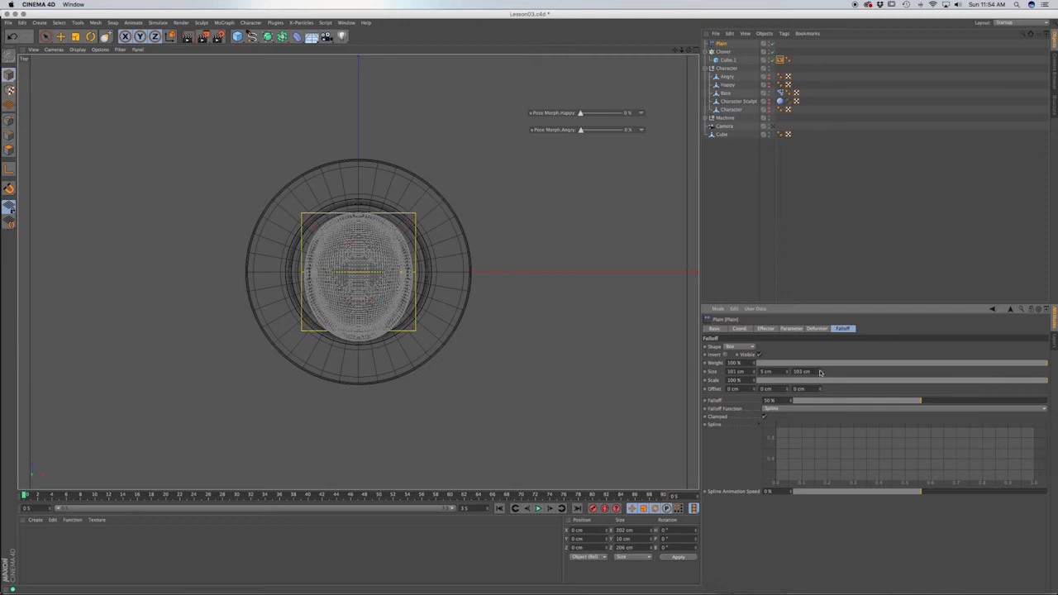
click(820, 371)
click(819, 371)
click(820, 371)
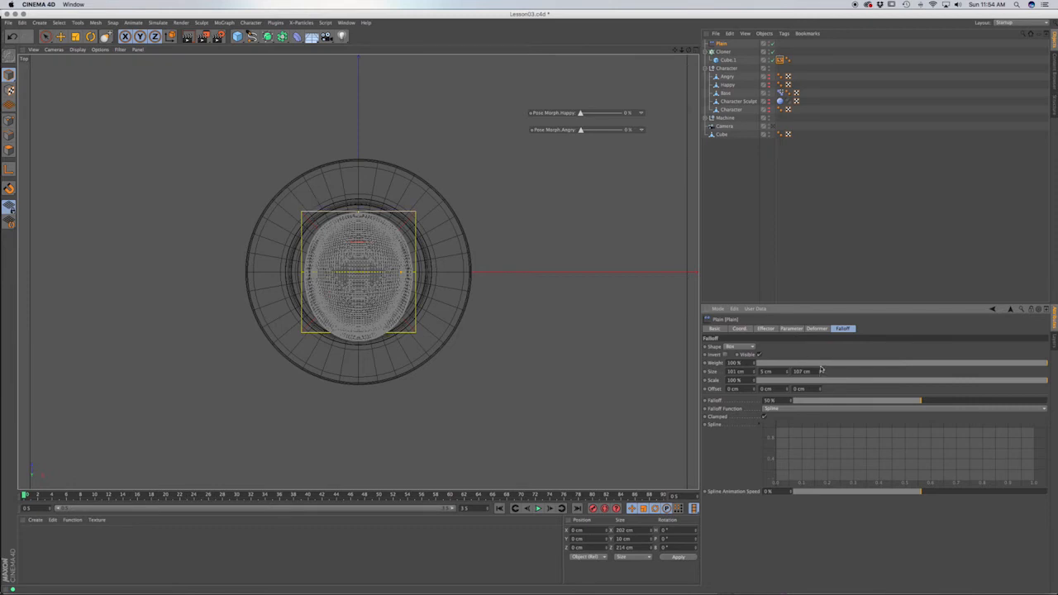
click(819, 371)
click(820, 371)
click(819, 371)
click(820, 371)
click(820, 371)
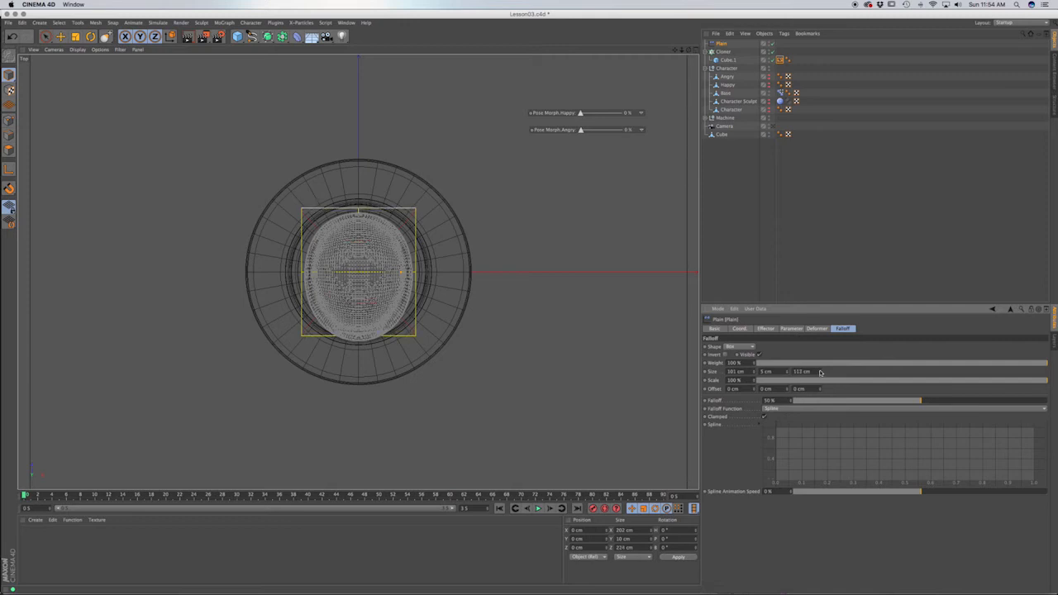
click(819, 371)
click(819, 371)
click(819, 371)
click(820, 371)
click(819, 371)
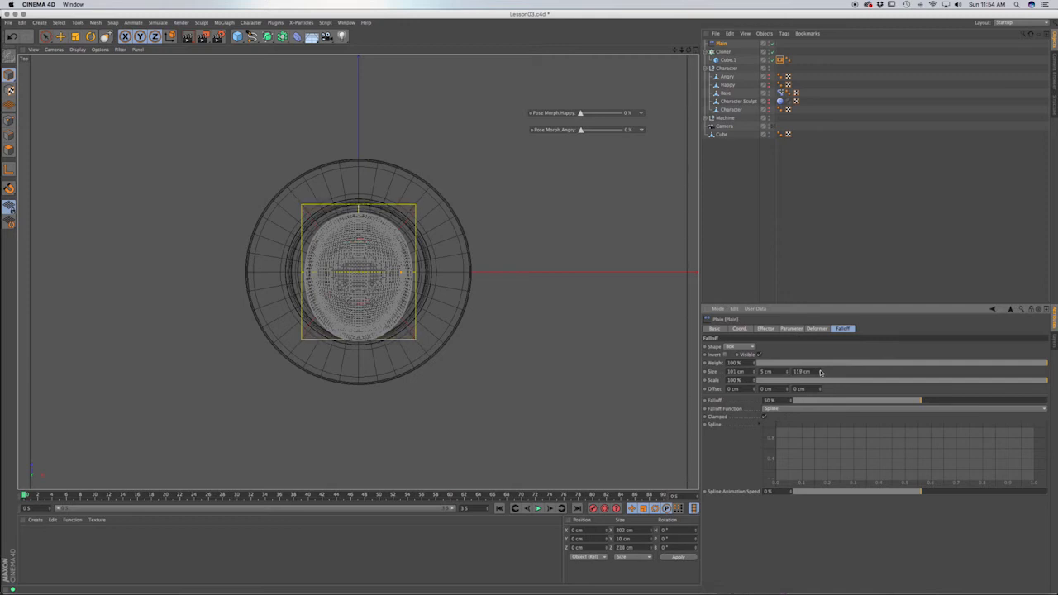
click(819, 371)
click(820, 371)
click(819, 371)
click(820, 371)
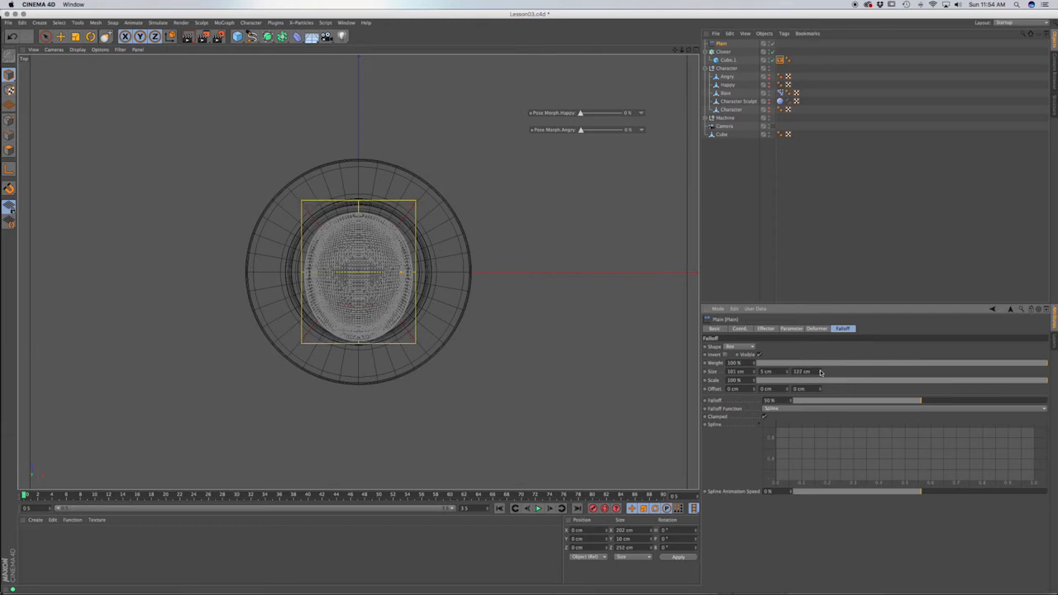
click(819, 371)
click(819, 371)
click(819, 371)
click(819, 371)
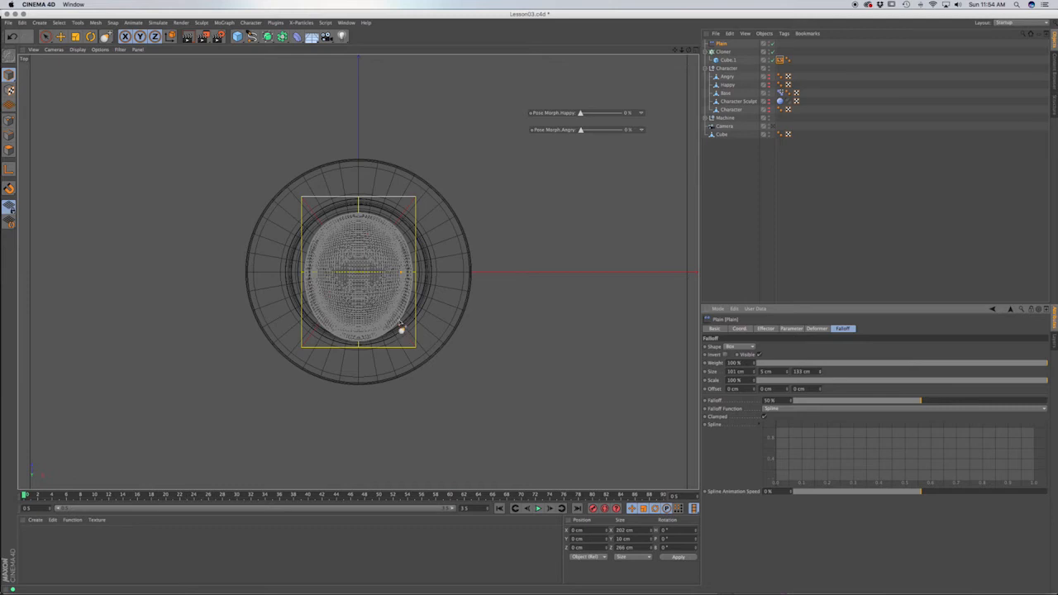
Set the Plain effector's bank rotation to -45° and widen its falloff box to 119 cm in X
key(F1)
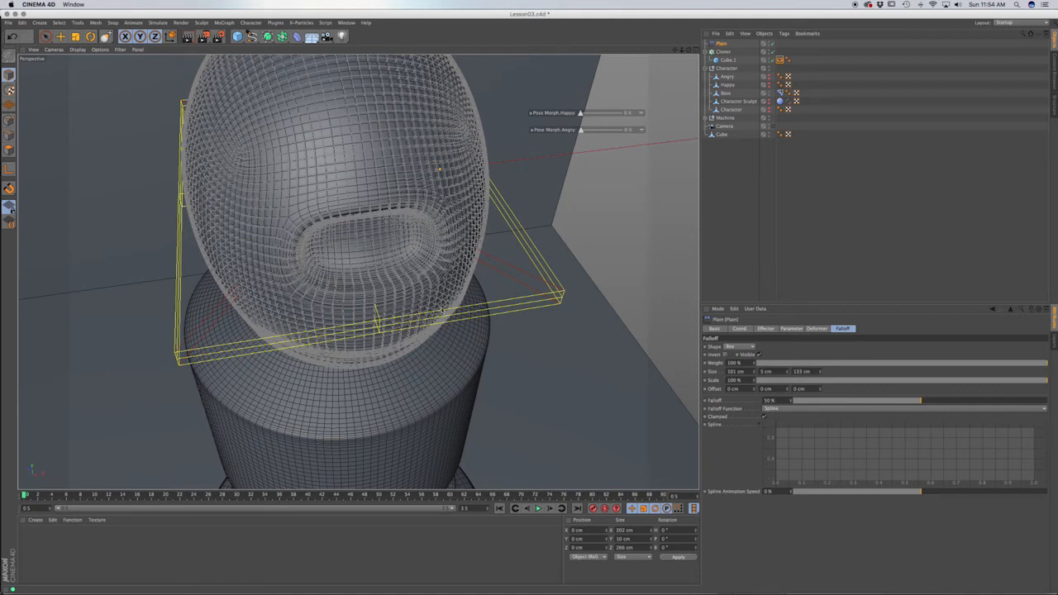
scroll(431, 303, down, 8)
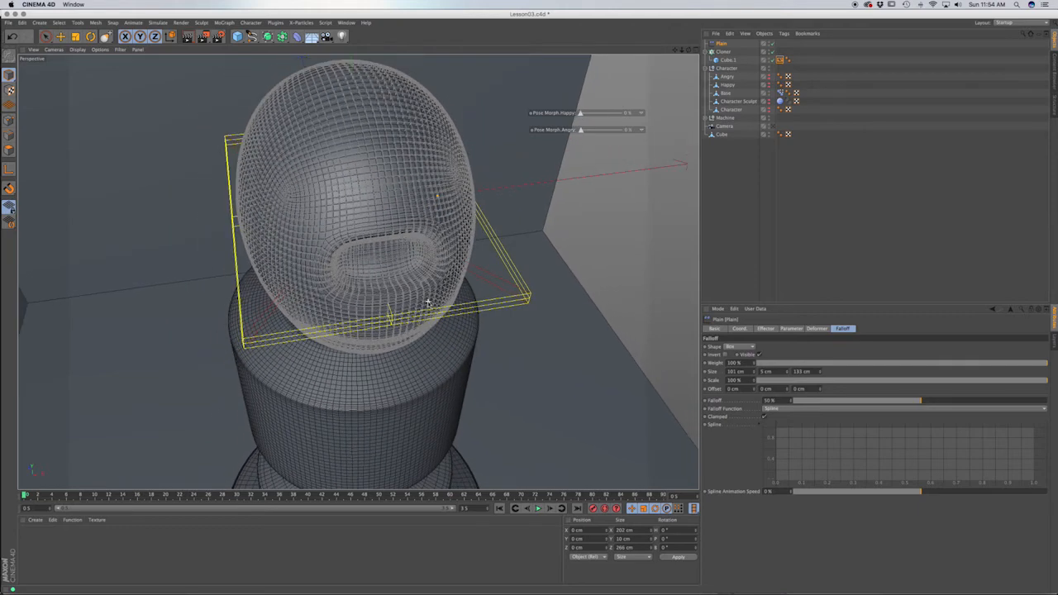
scroll(428, 303, down, 4)
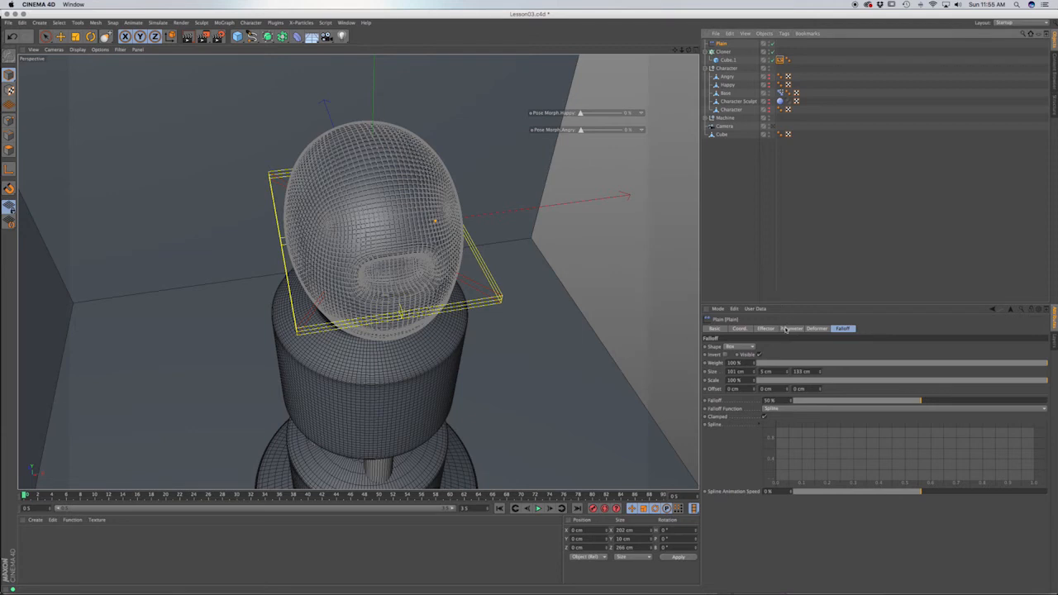
click(741, 329)
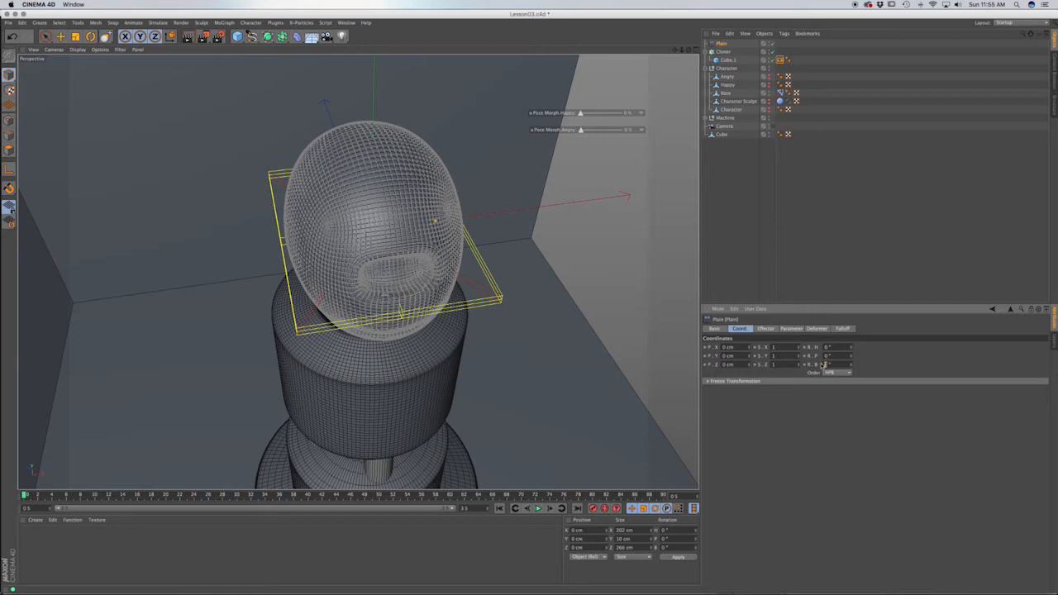
text(45)
key(Return)
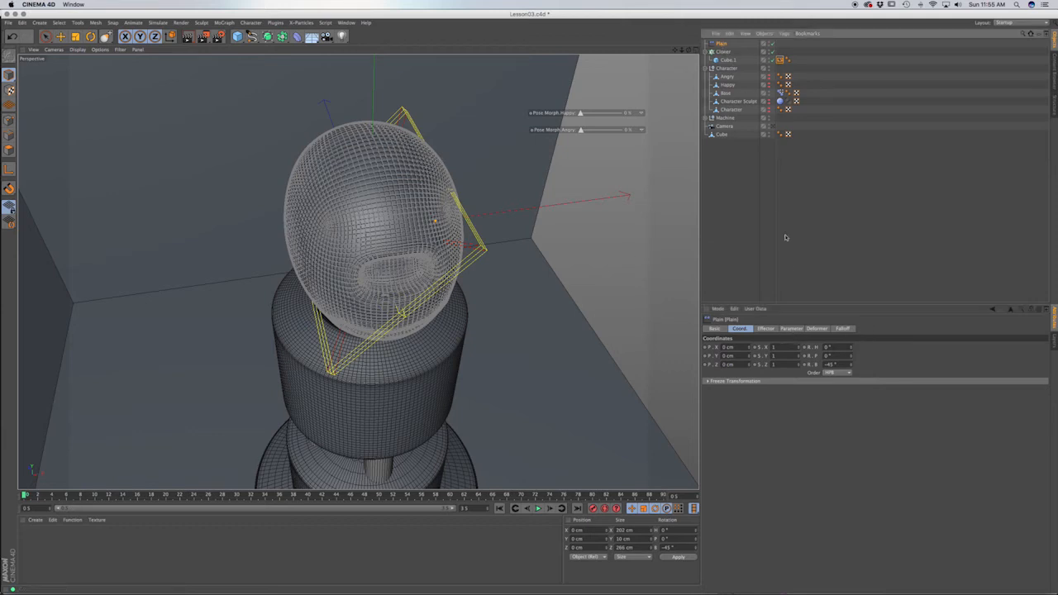
click(836, 329)
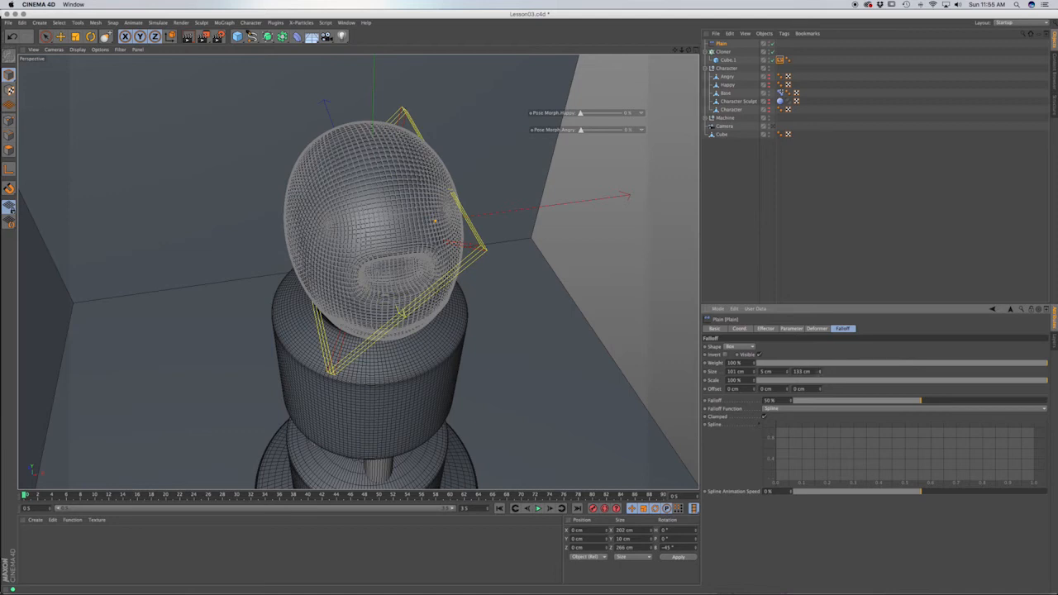
drag(754, 372, 754, 372)
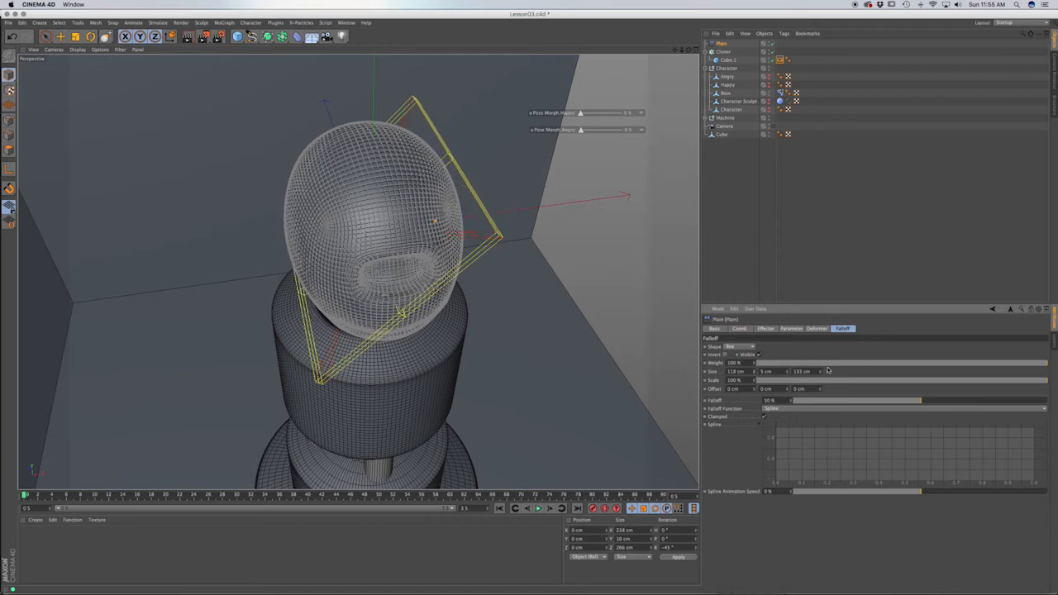
Set the Plain effector's X, Y and Z scale to -1 and its H, P and B rotation to 5°
click(791, 329)
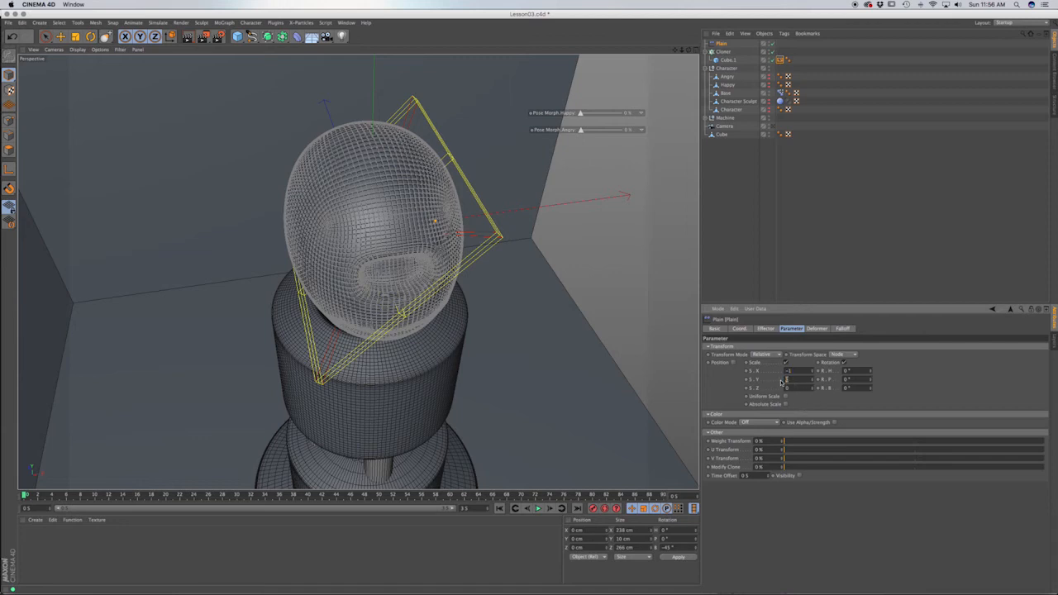
text(1)
key(Tab)
key(Tab)
text(5)
key(Tab)
text(5)
key(Tab)
text(5)
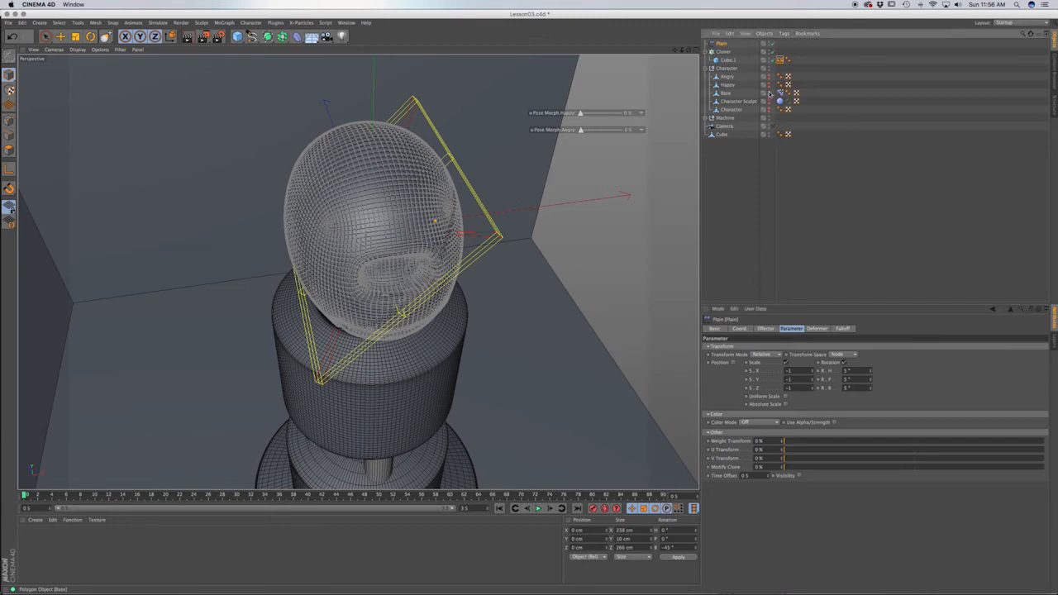
Hide the Base object in the viewport and render the region around the cloned head
click(770, 93)
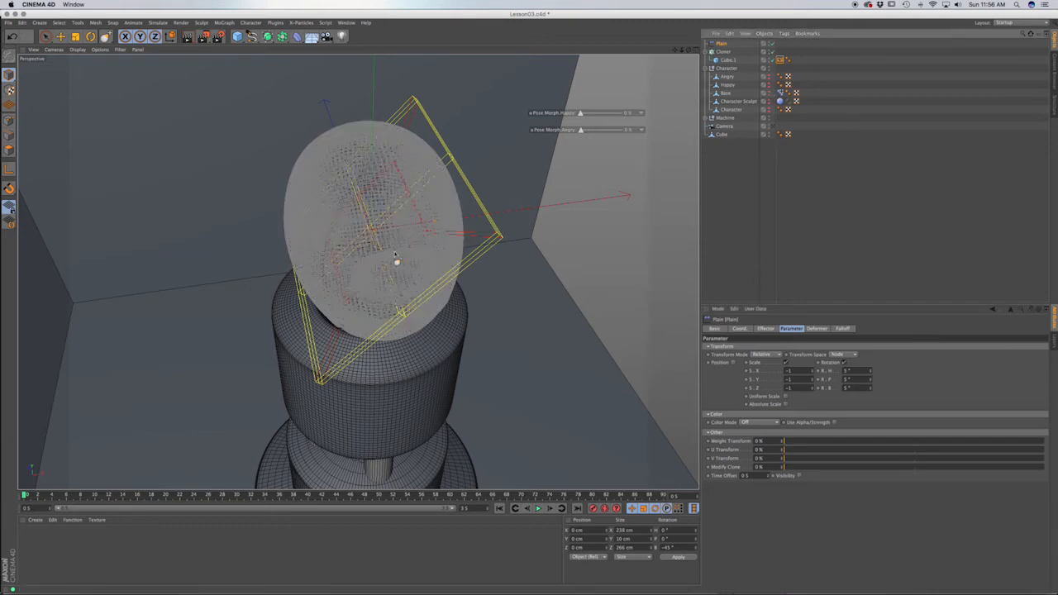
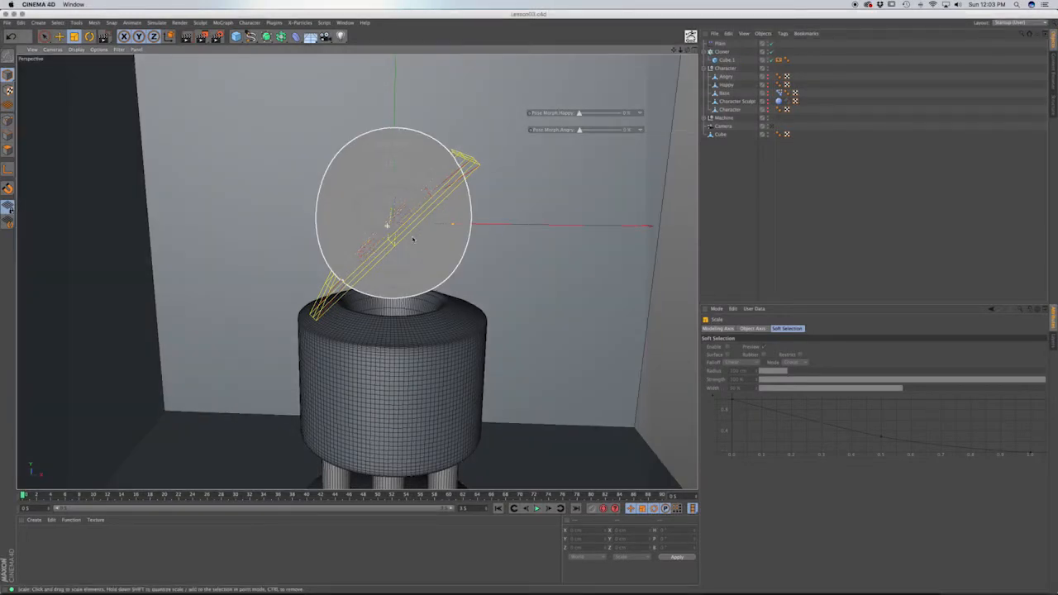
alt+drag(389, 229, 354, 259)
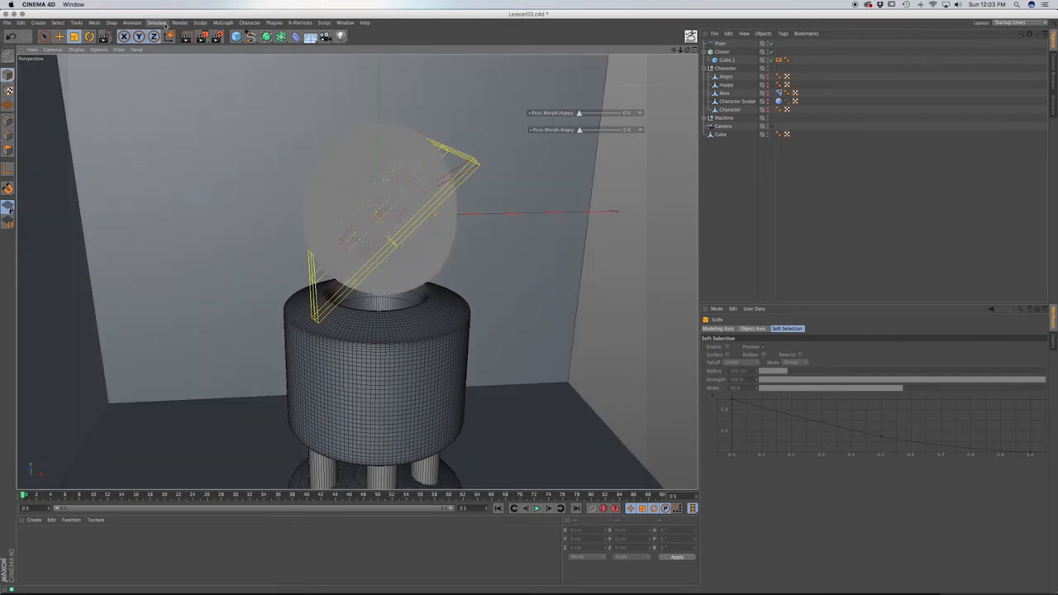
click(181, 23)
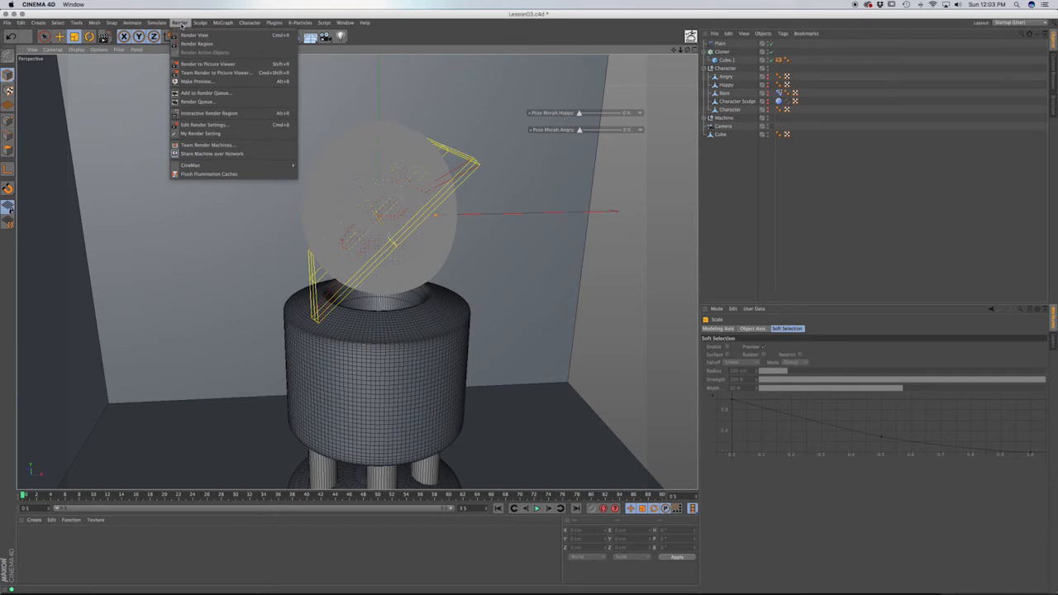
click(197, 44)
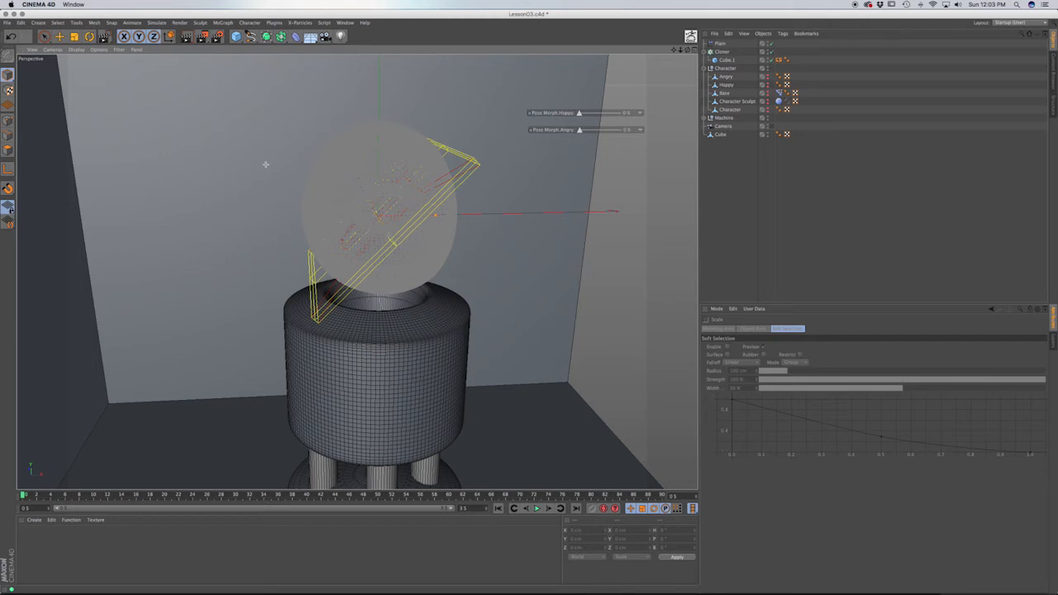
mouse_move(265, 163)
mouse_down()
mouse_move(439, 285)
mouse_move(532, 306)
mouse_up()
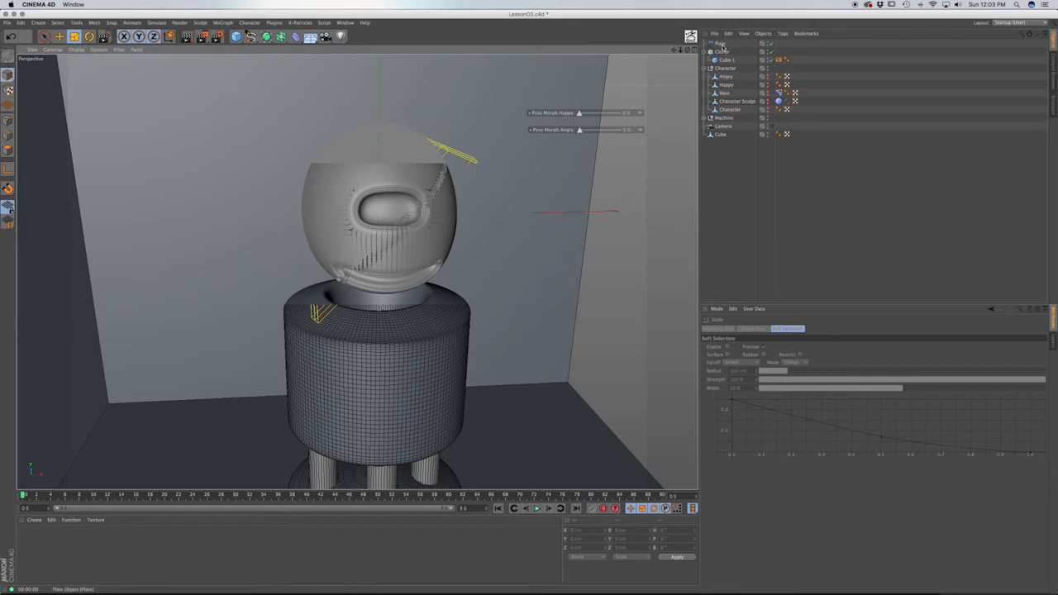
Scale the Plain effector's falloff box up uniformly to about 328 × 14 × 367 cm
click(722, 44)
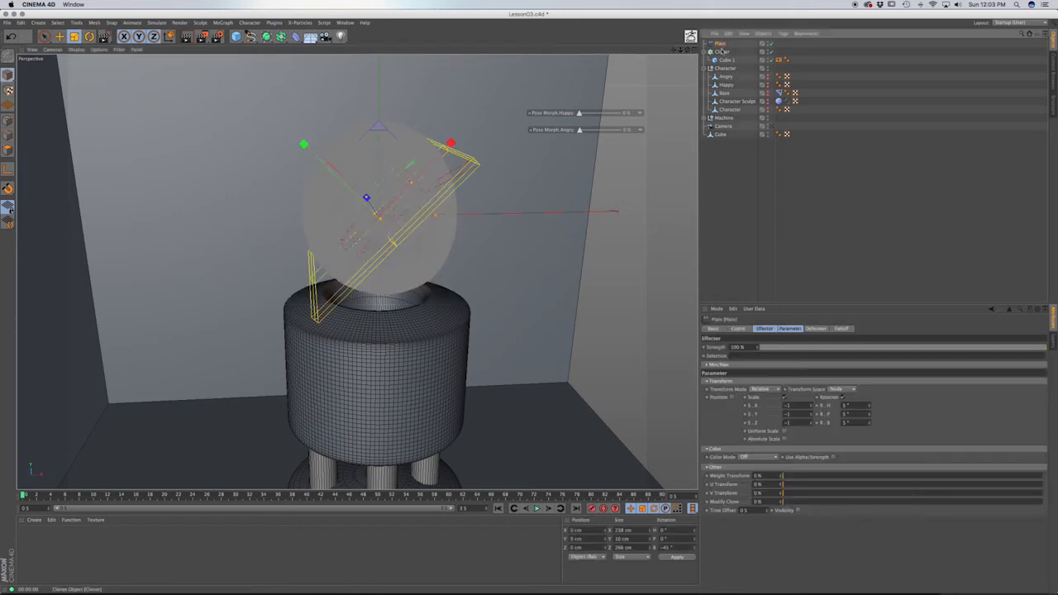
click(835, 329)
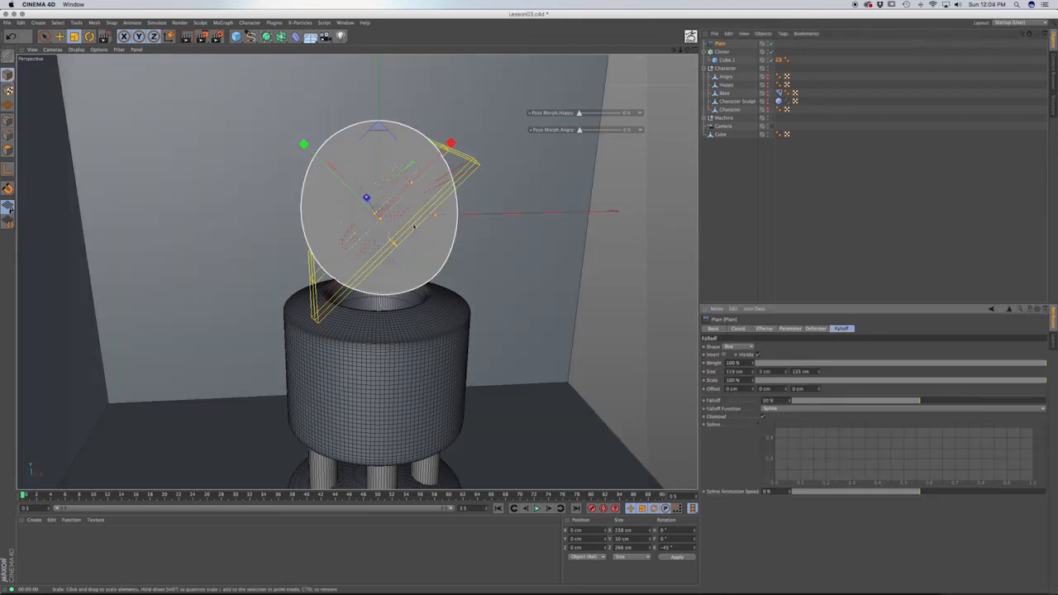
click(413, 225)
drag(432, 217, 541, 207)
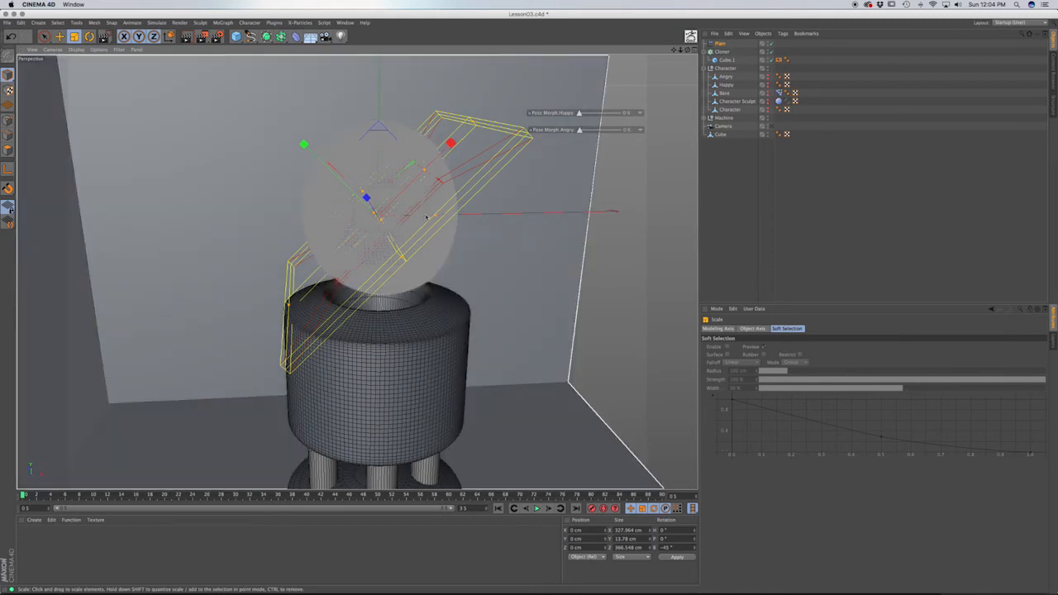
Render the region around the head to check the wider slice through the cubes
click(179, 22)
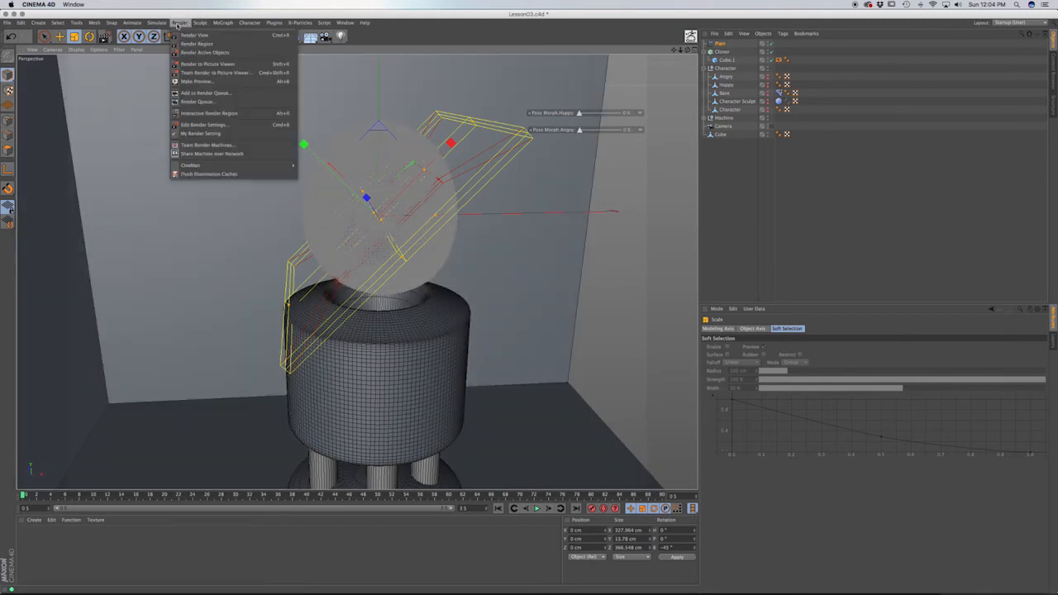
click(182, 43)
drag(238, 157, 501, 275)
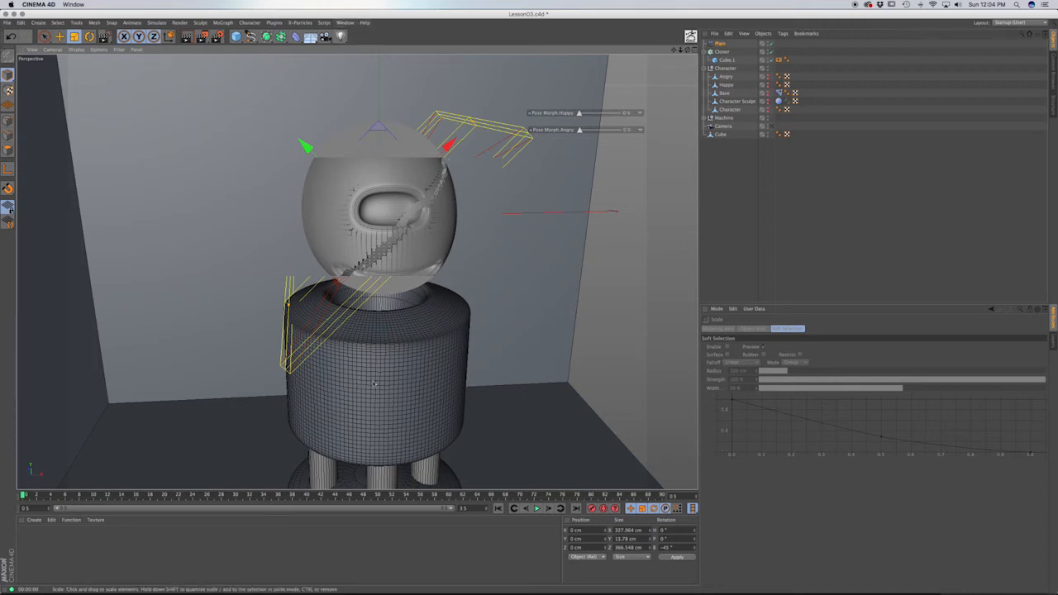
Move the Plain effector up clear of the head, to about X -33 cm and Y 146 cm
click(720, 44)
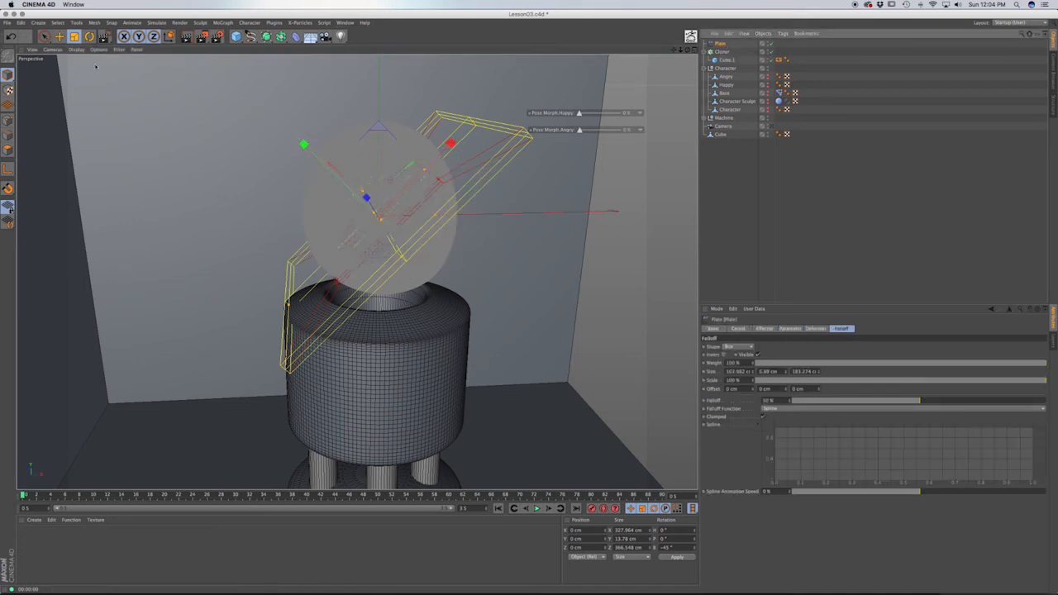
click(58, 37)
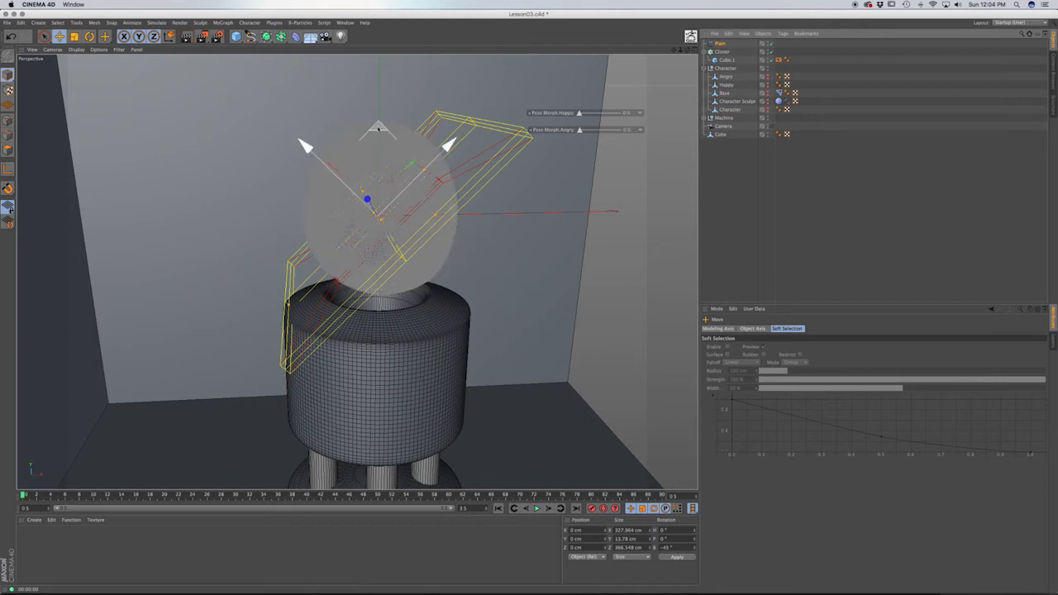
drag(377, 128, 313, 62)
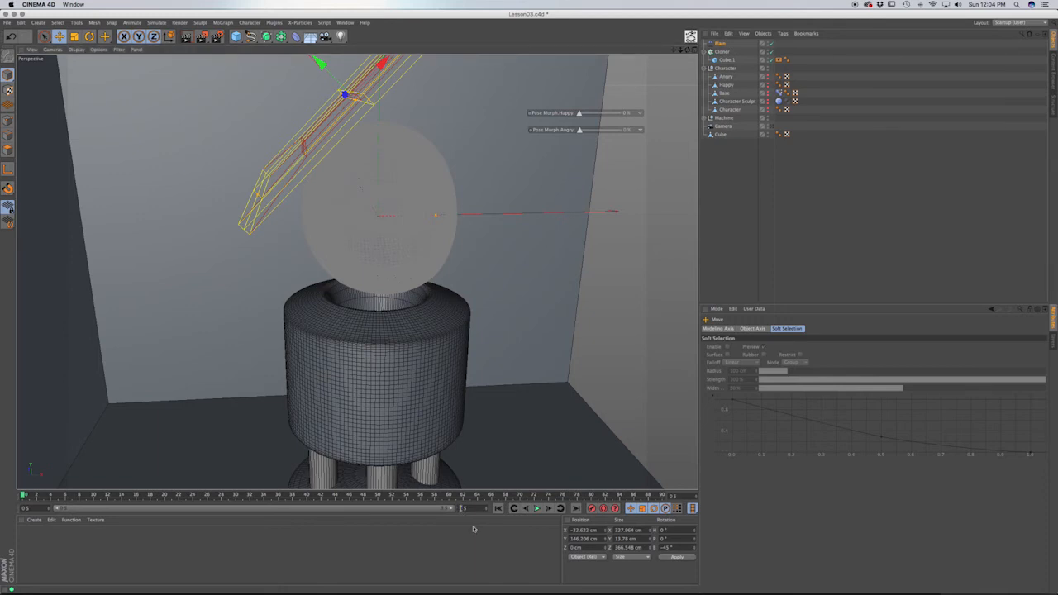
Extend the timeline to 150 frames and record a keyframe for the Plain effector at frame 57
key(Return)
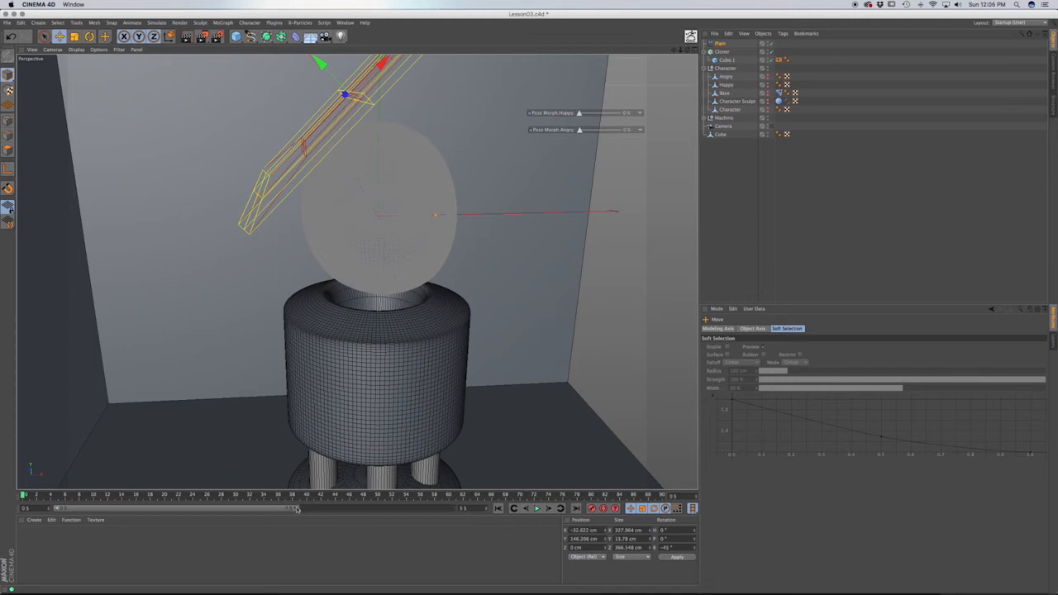
drag(298, 509, 455, 511)
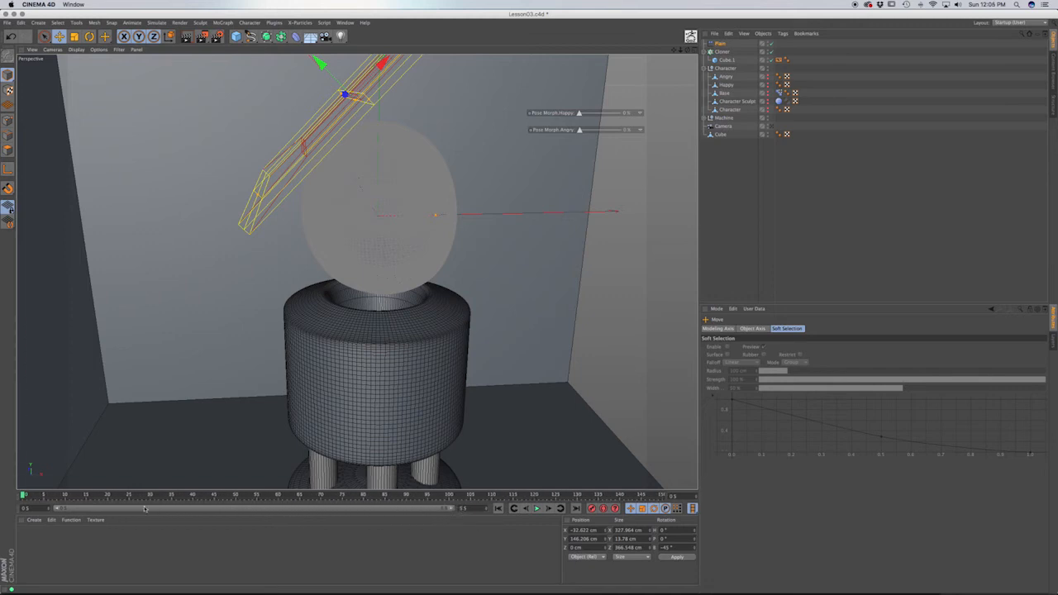
drag(74, 496, 236, 496)
drag(237, 496, 267, 495)
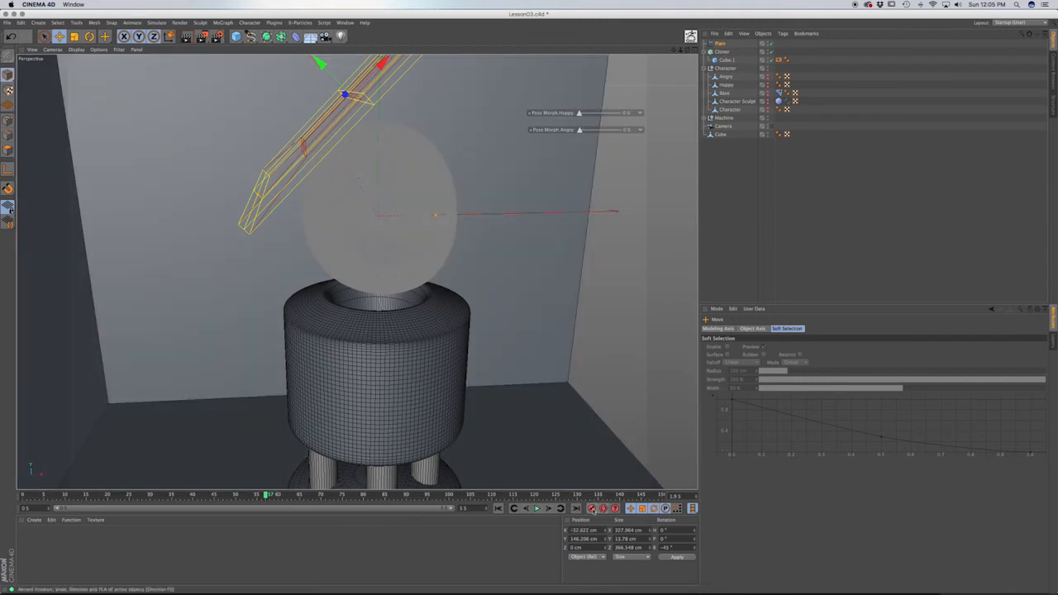
click(593, 511)
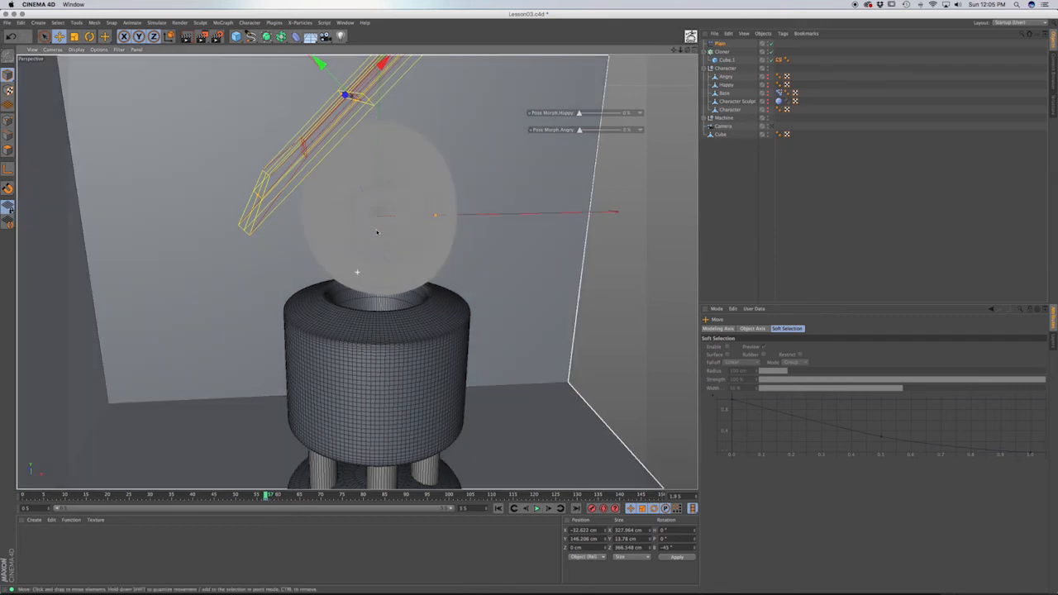
At frame 95, move the Plain effector down through the head to about X 23 cm and Y -175 cm and record a keyframe
alt+middle_drag(357, 271, 380, 265)
alt+drag(380, 264, 383, 309)
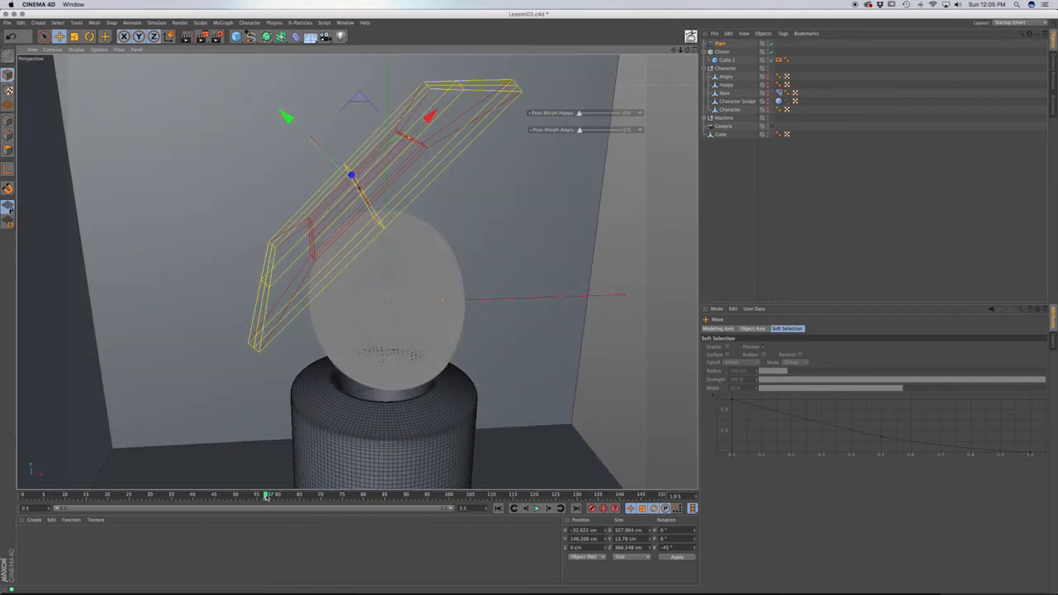
drag(266, 496, 429, 499)
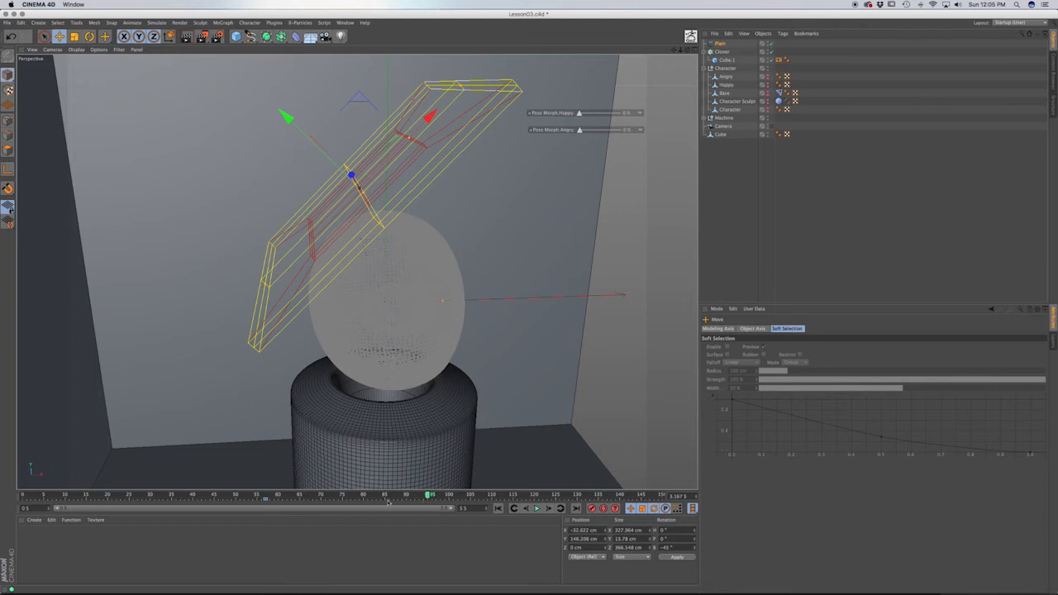
drag(362, 101, 402, 344)
scroll(402, 345, up, 2)
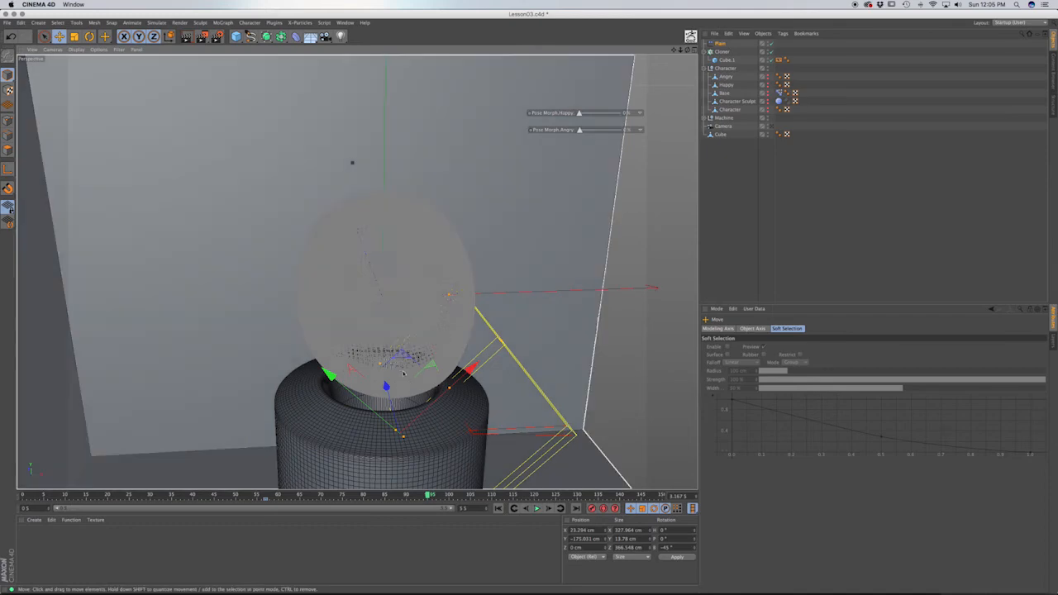
alt+drag(389, 337, 378, 309)
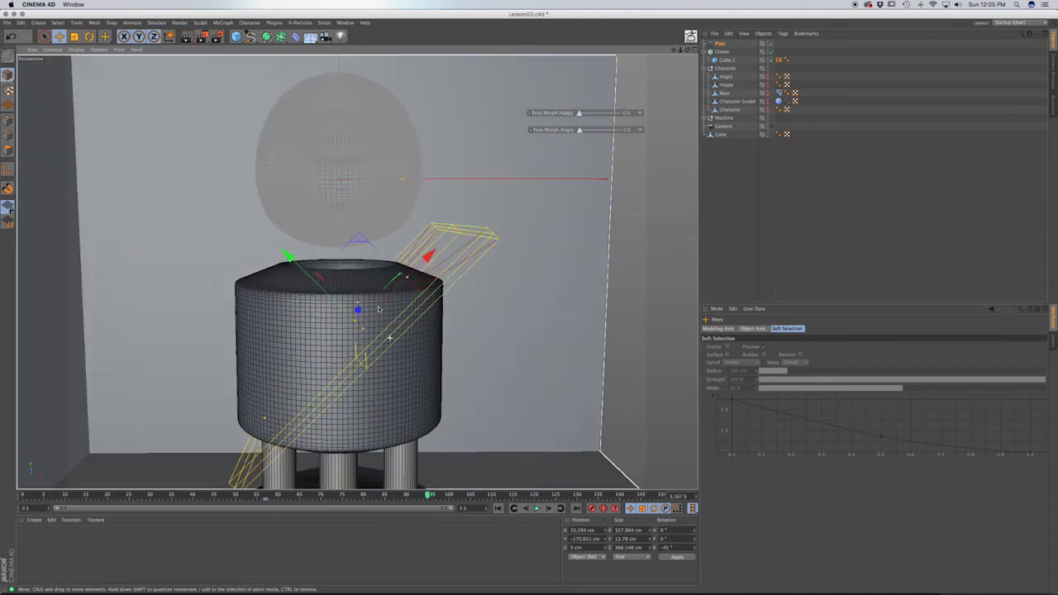
click(591, 509)
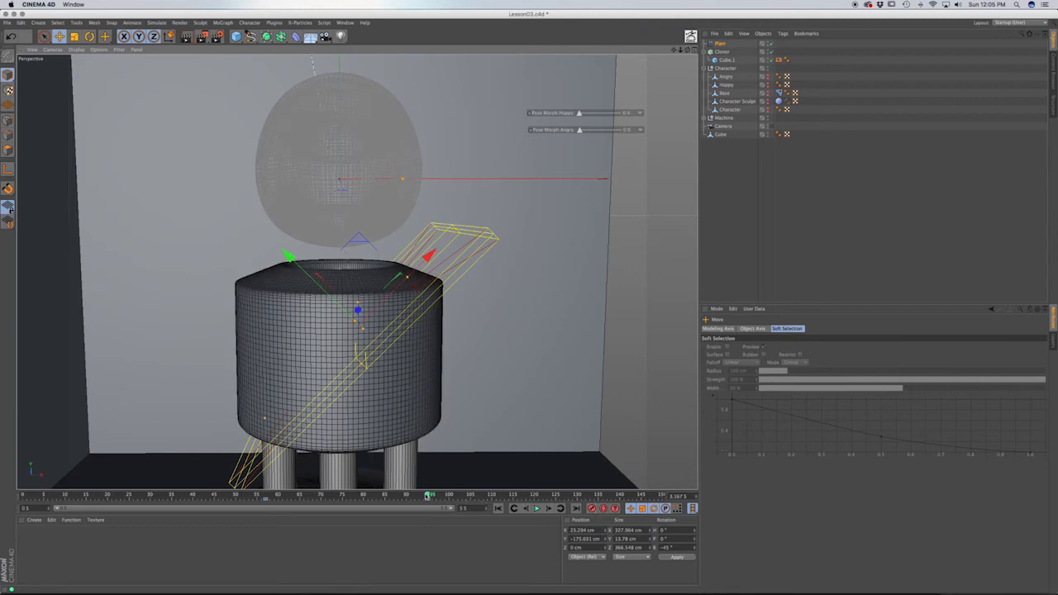
Scrub and play back the Plain effector's sweep through the head to judge its timing
mouse_move(427, 496)
mouse_down()
mouse_move(239, 494)
mouse_move(407, 496)
mouse_up()
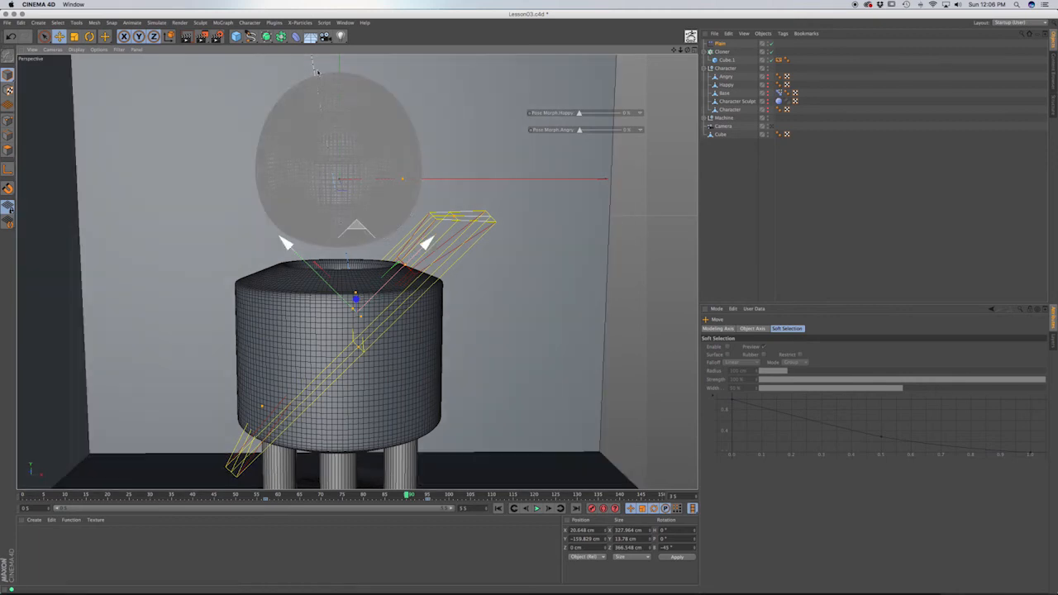
mouse_move(328, 124)
alt+middle_down()
mouse_move(340, 272)
mouse_move(317, 108)
alt+middle_up()
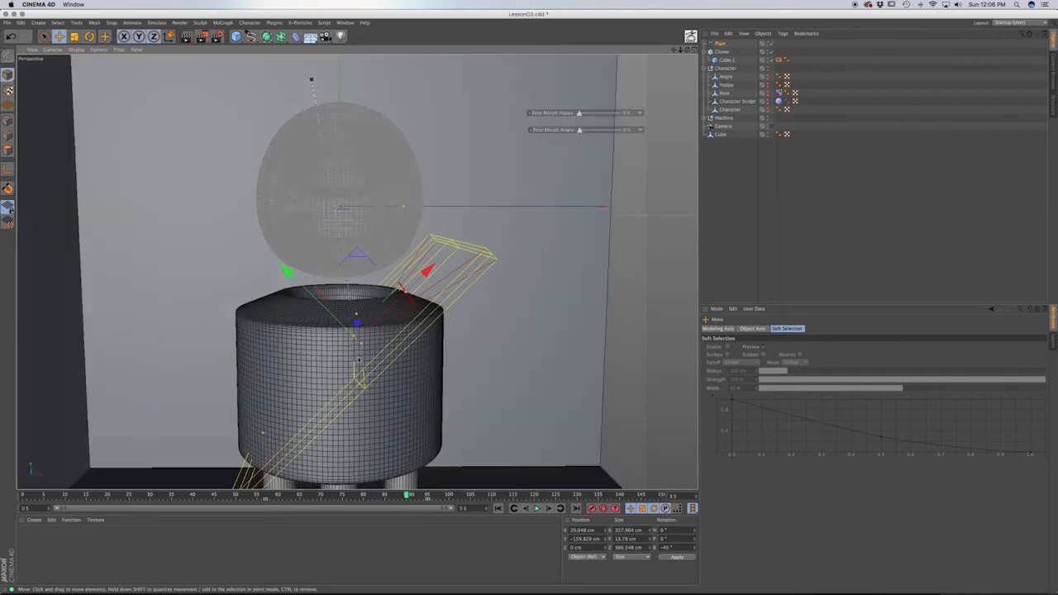
alt+middle_drag(367, 362, 362, 320)
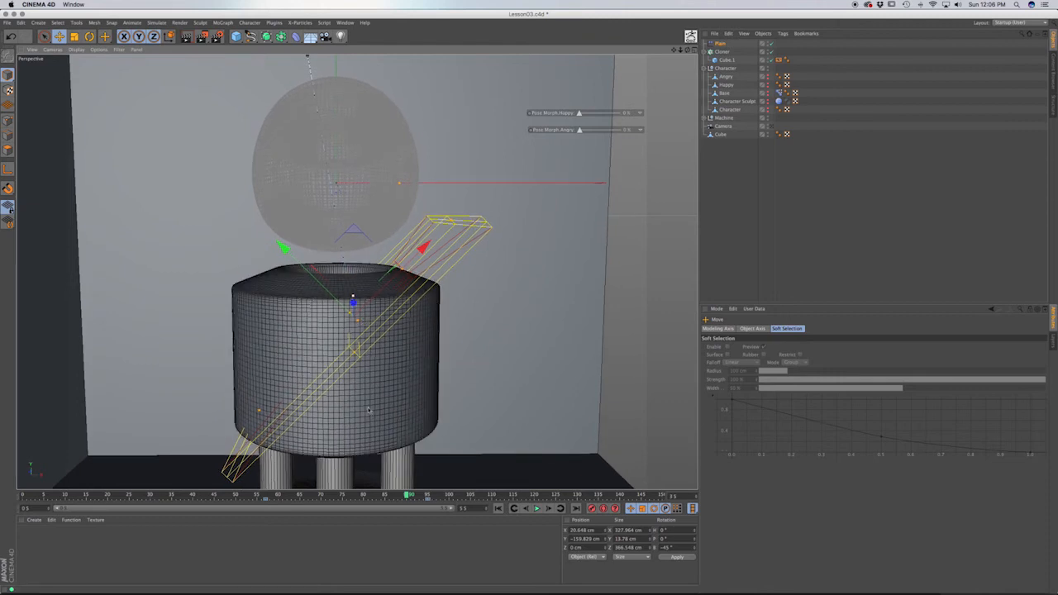
drag(410, 498, 266, 499)
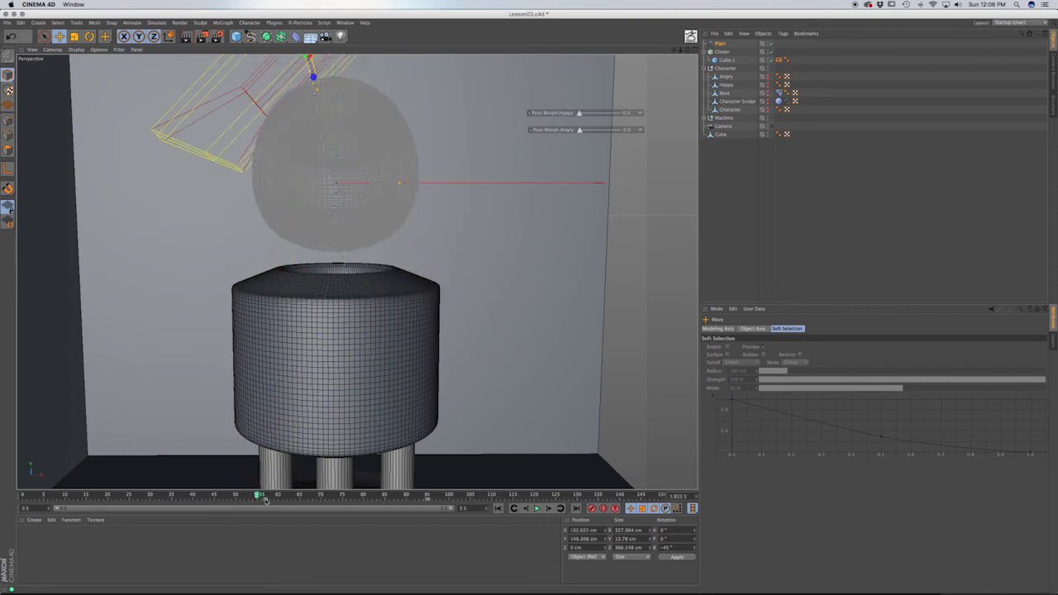
click(537, 508)
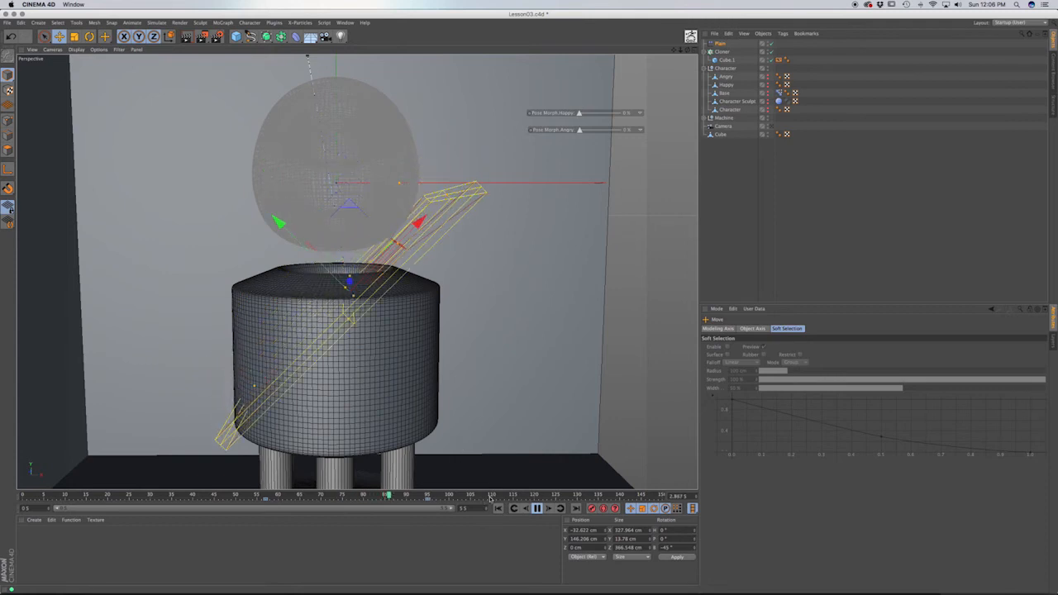
click(535, 509)
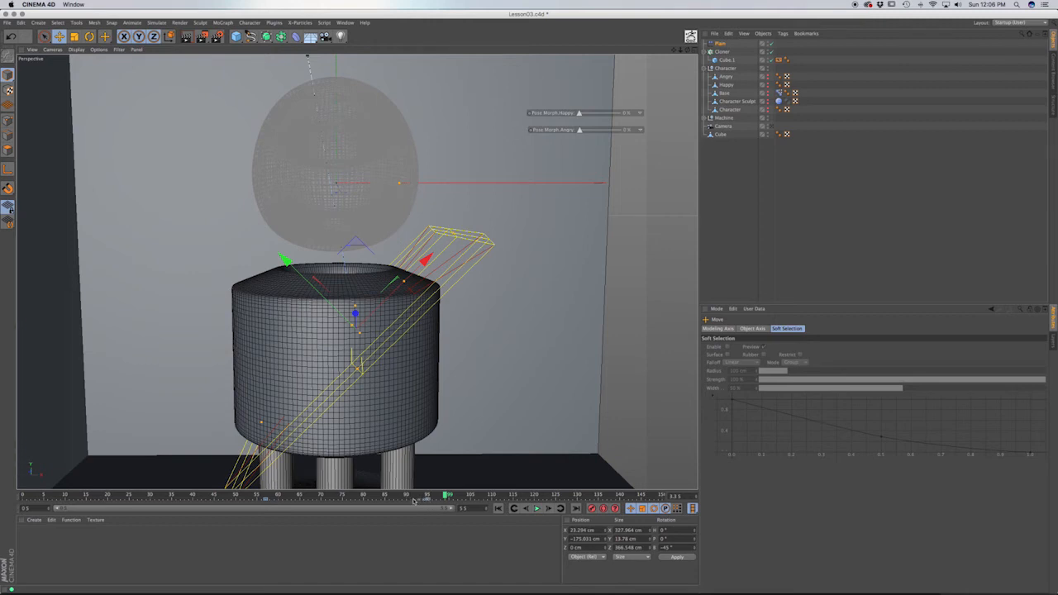
Shift the Plain effector's end keyframe earlier to 2.767 s and return to frame 0
click(428, 501)
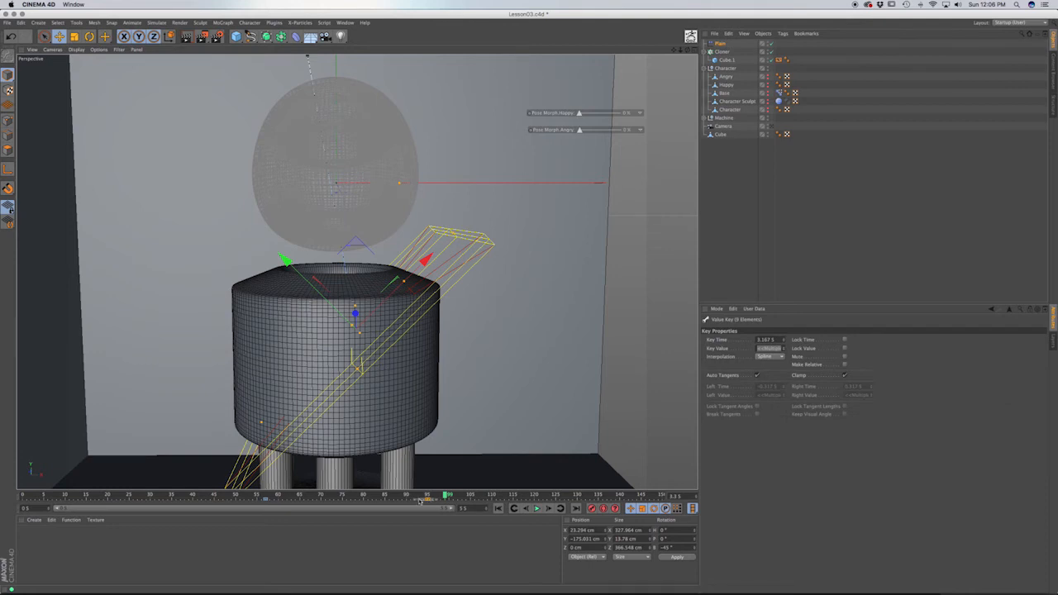
drag(420, 501, 381, 503)
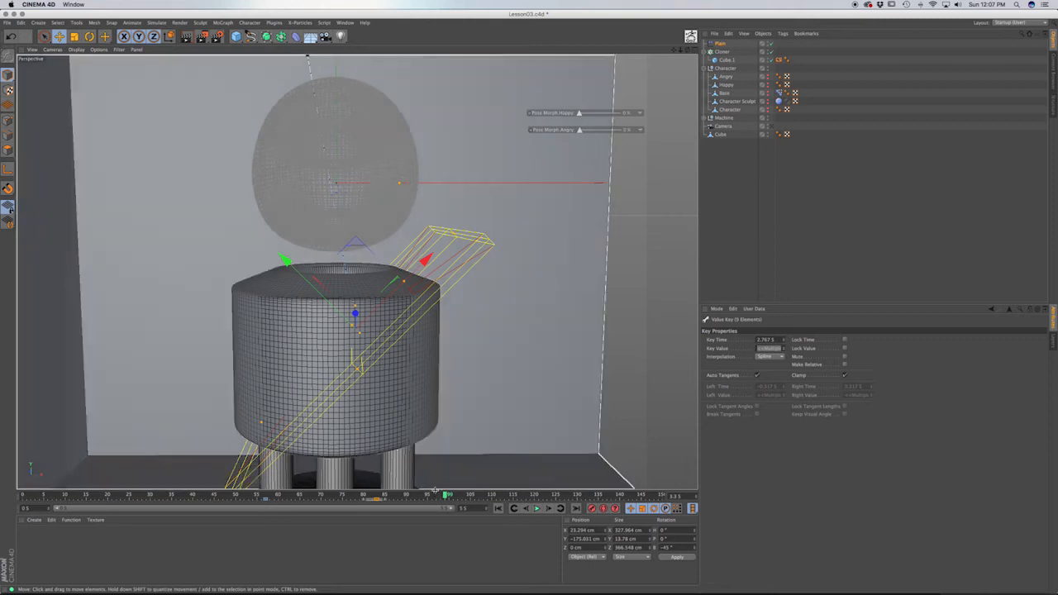
drag(444, 496, 22, 500)
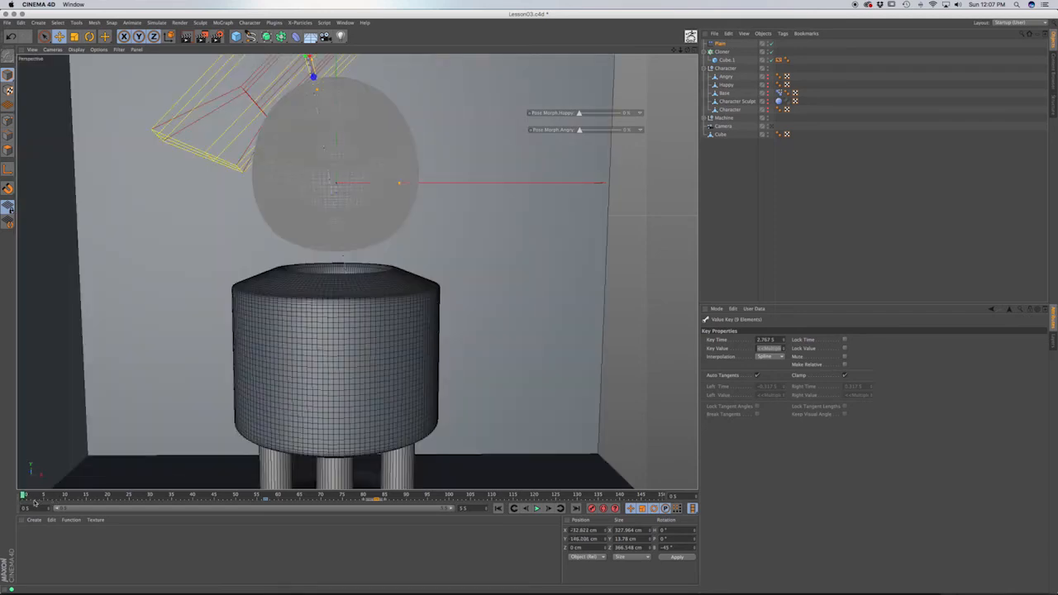
Animate the Happy pose morph from 0% at frame 10 to 100% at frame 37
drag(25, 496, 65, 497)
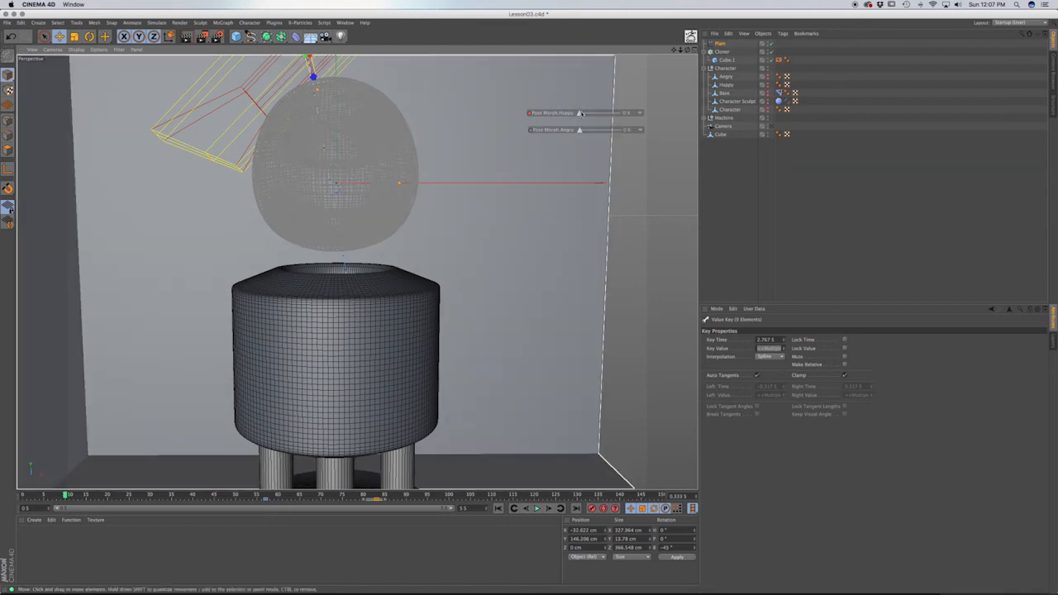
drag(71, 499, 182, 495)
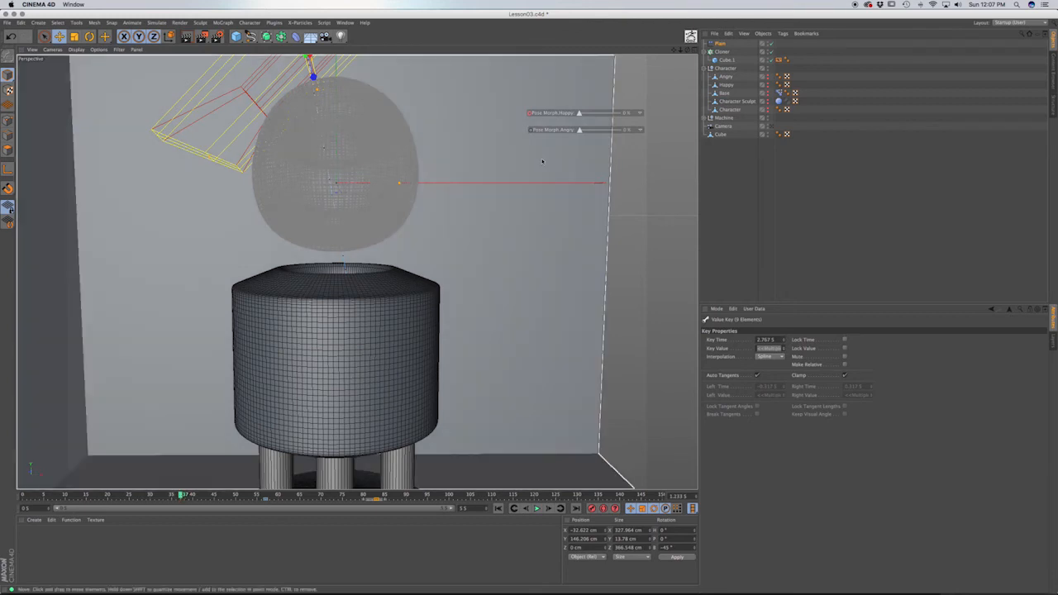
drag(579, 113, 629, 116)
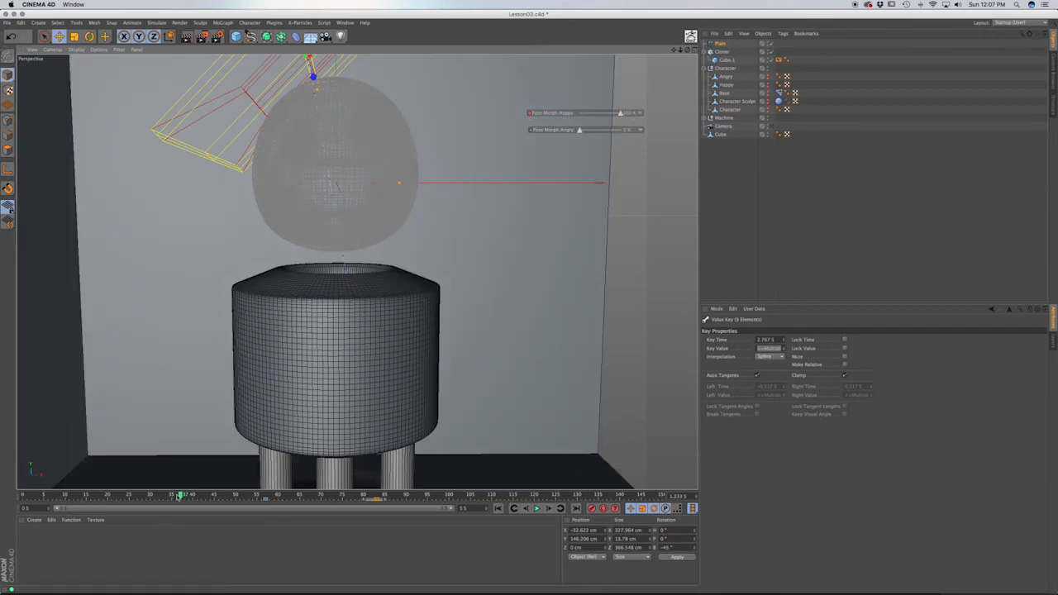
Render the region around the head at frame 38 to check the Happy expression
mouse_move(179, 494)
mouse_down()
mouse_move(83, 493)
mouse_move(189, 494)
mouse_up()
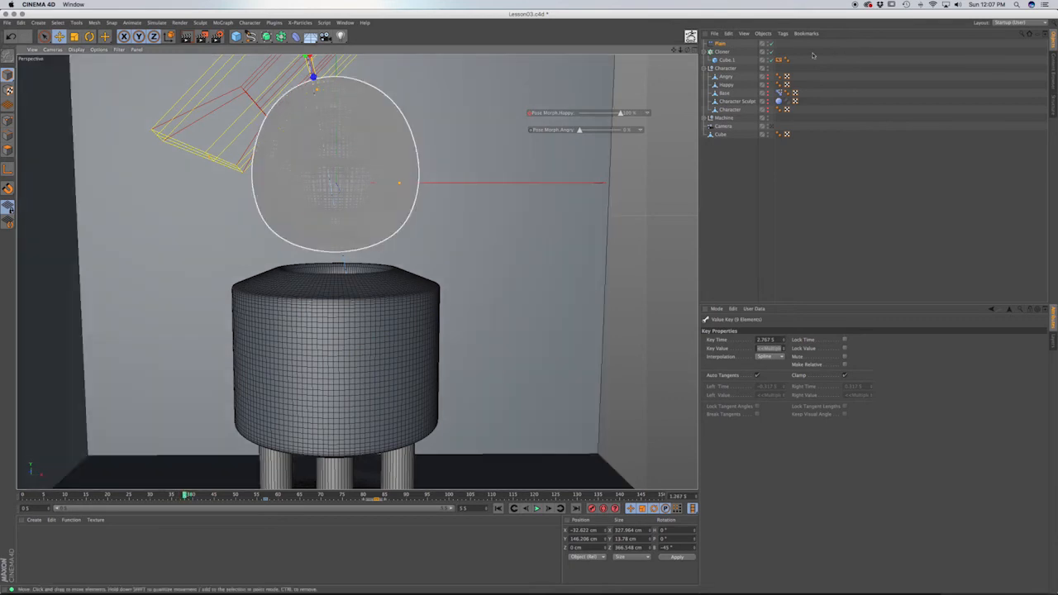
click(181, 22)
click(239, 92)
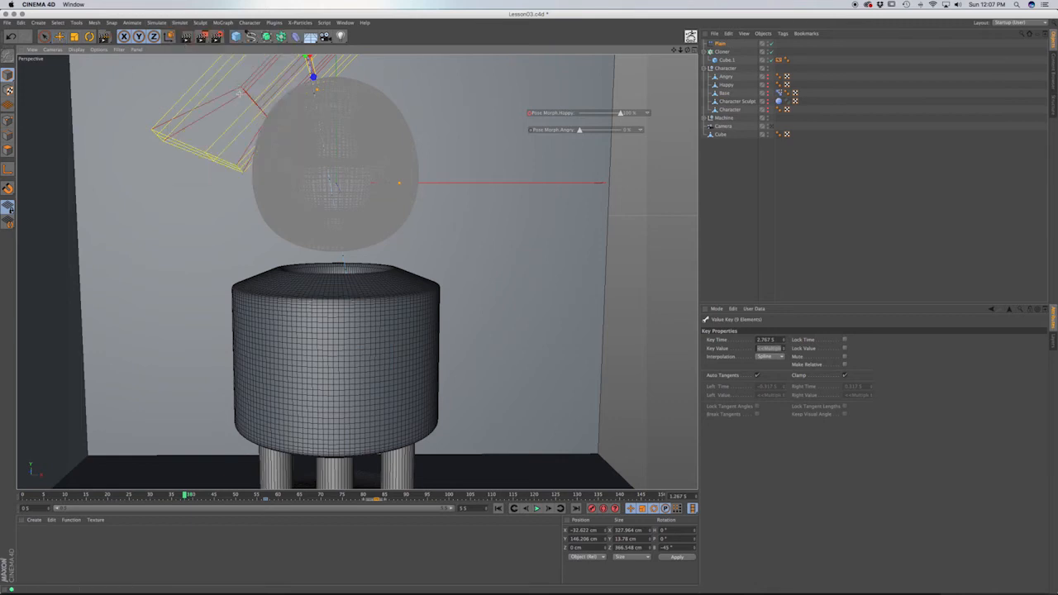
drag(220, 99, 474, 222)
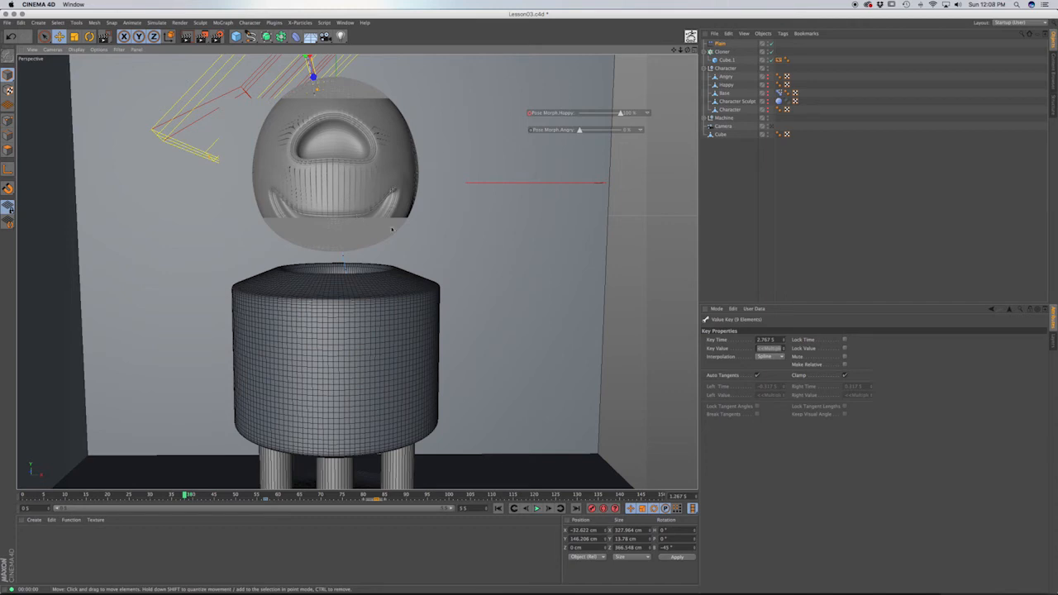
Animate the Happy pose morph back to 0% at frame 109 and advance to frame 115
click(444, 495)
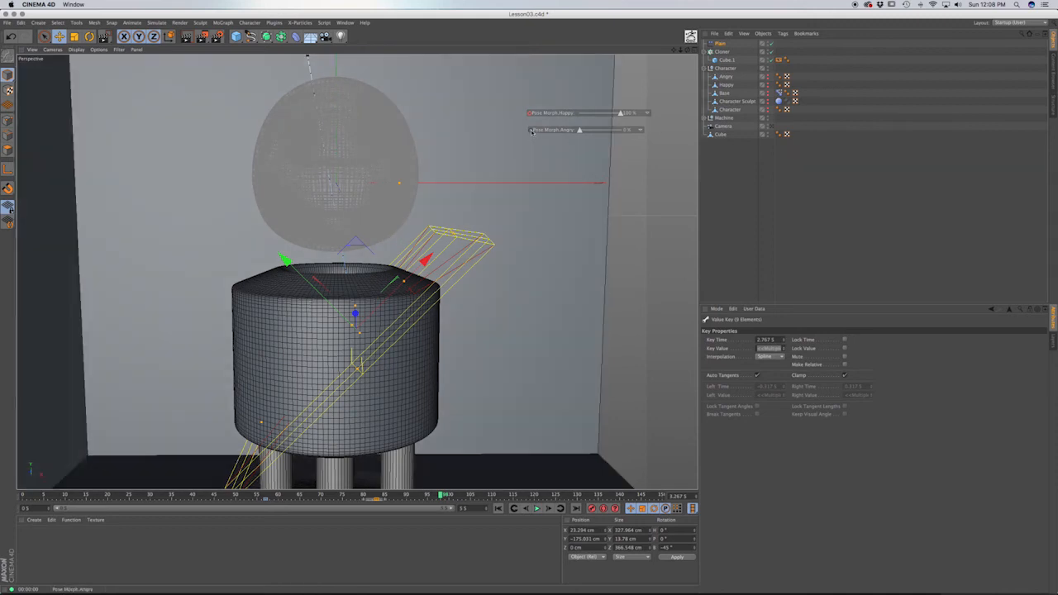
click(437, 495)
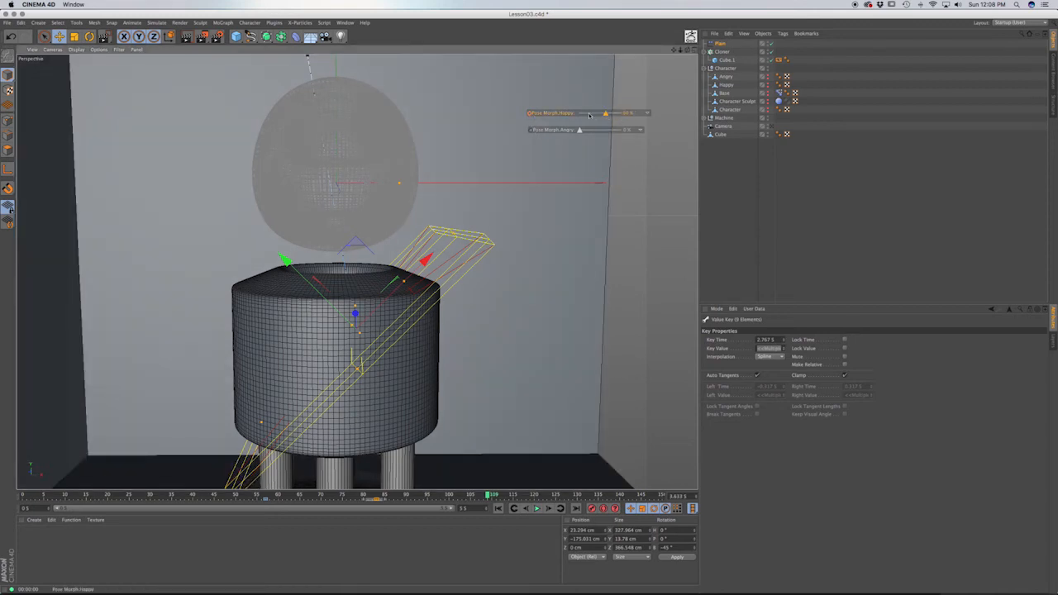
drag(590, 115, 578, 114)
drag(491, 495, 513, 494)
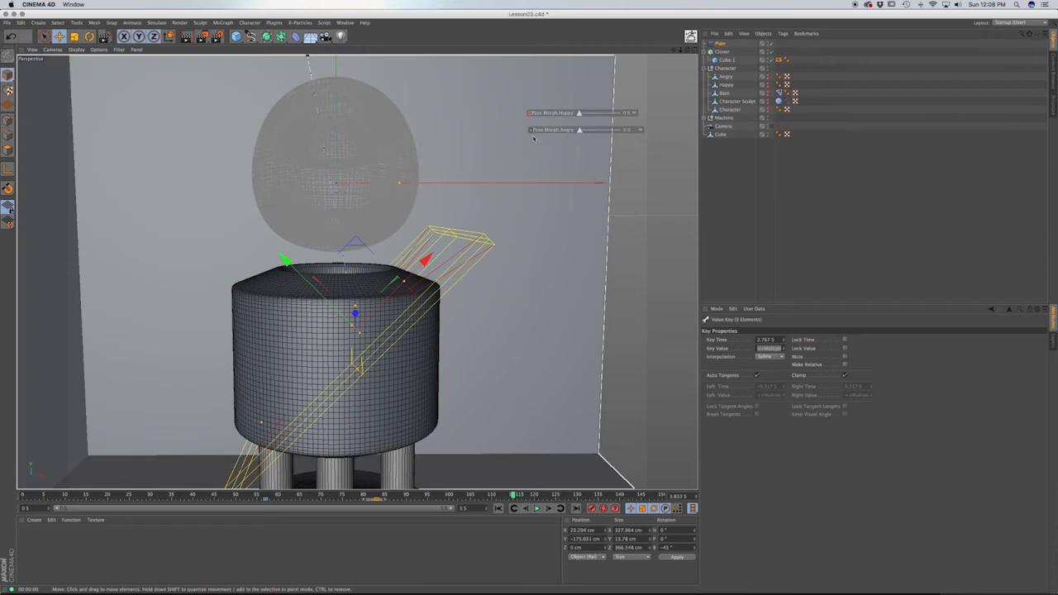
Animate the Angry pose morph from 0% at frame 115 to 100% at frame 122
ctrl+click(532, 130)
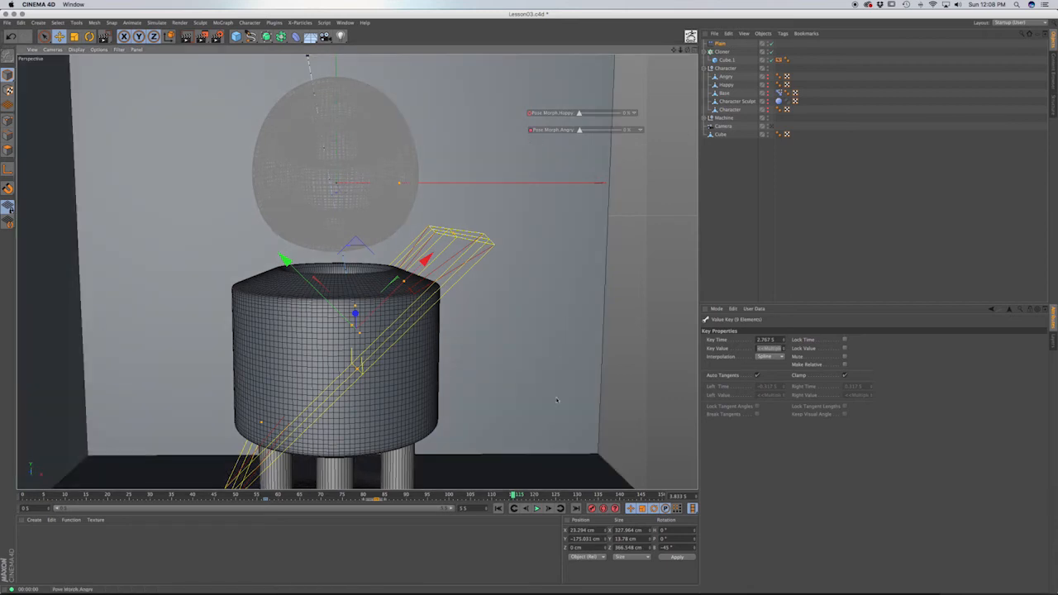
drag(513, 494, 549, 494)
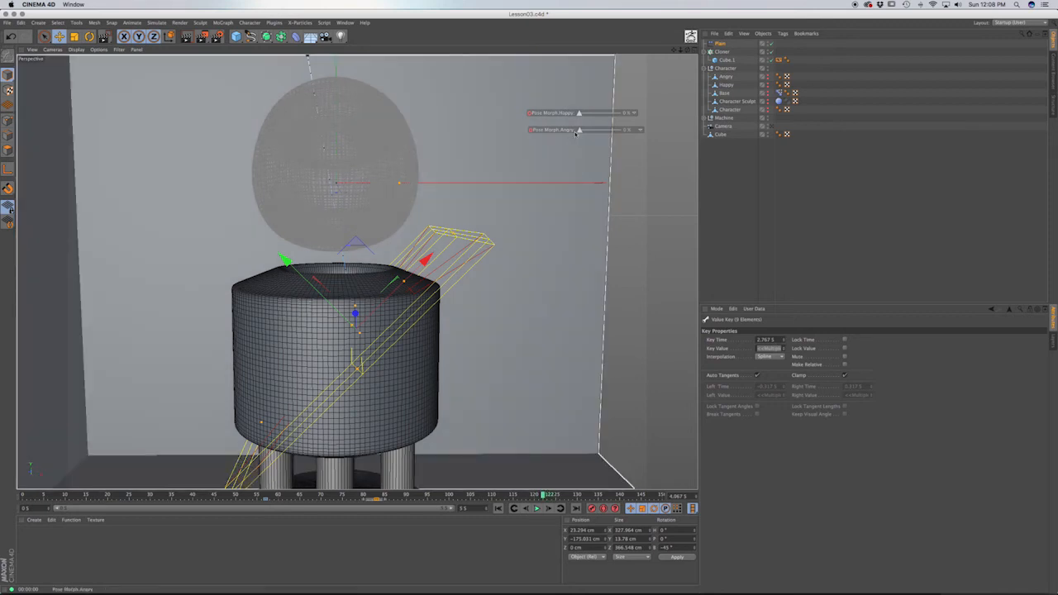
drag(577, 132, 626, 135)
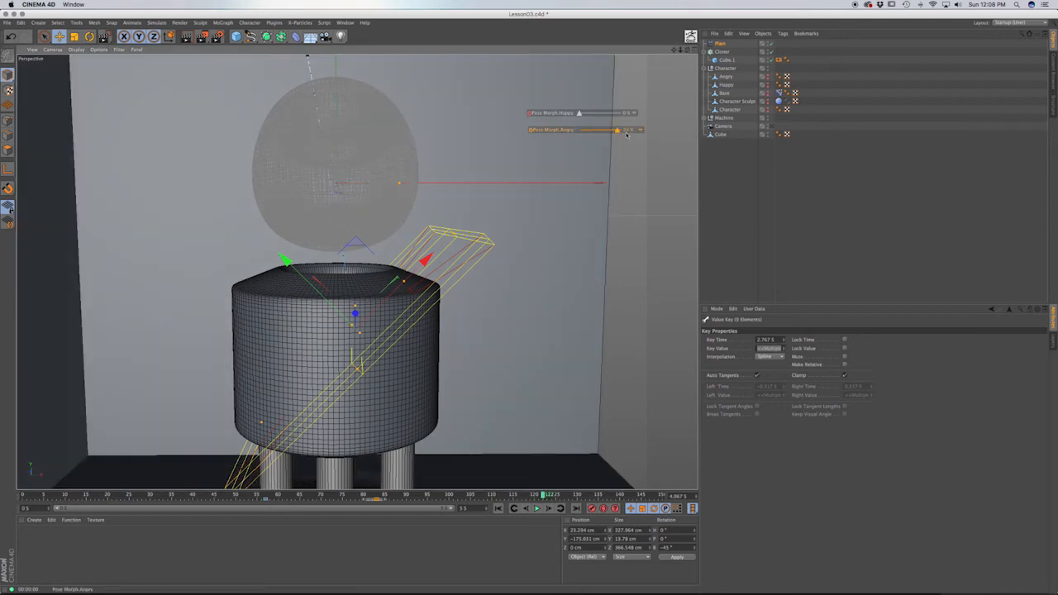
ctrl+click(531, 130)
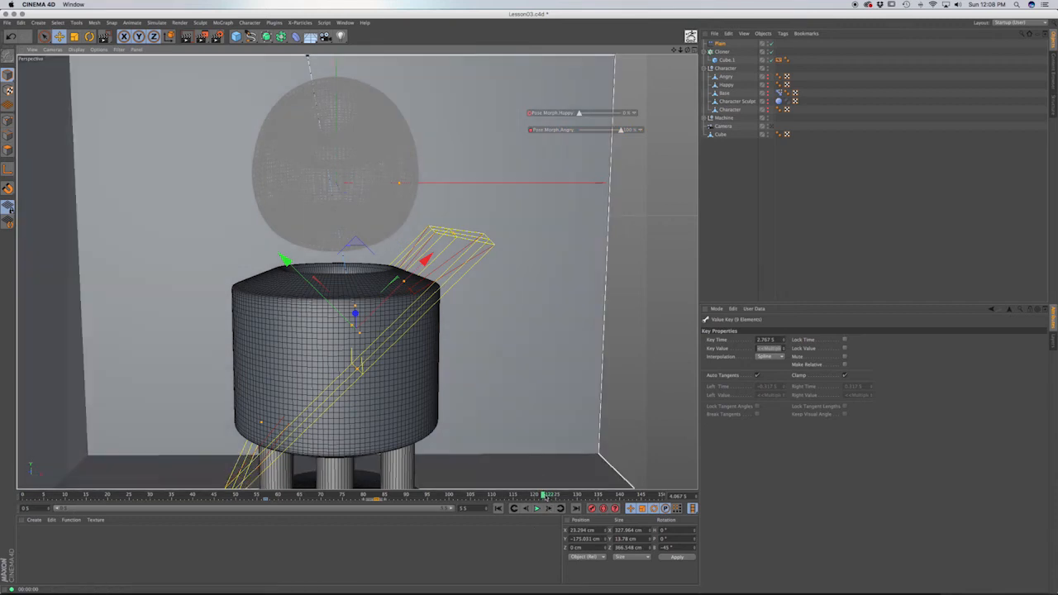
Render the region around the head at frame 130 to check the Angry expression, and save the scene
drag(543, 495, 579, 494)
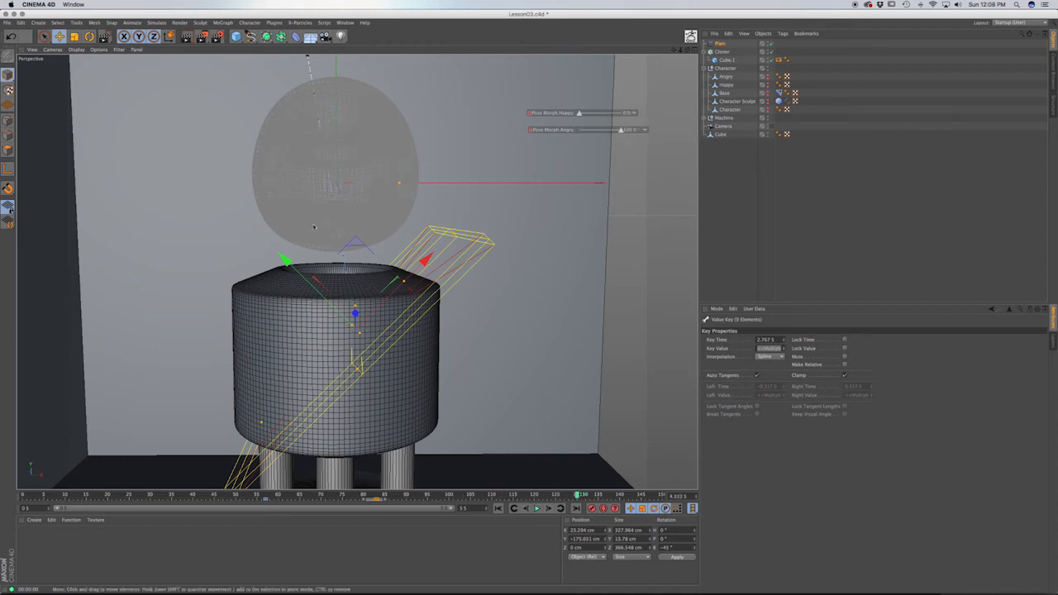
click(179, 23)
click(195, 43)
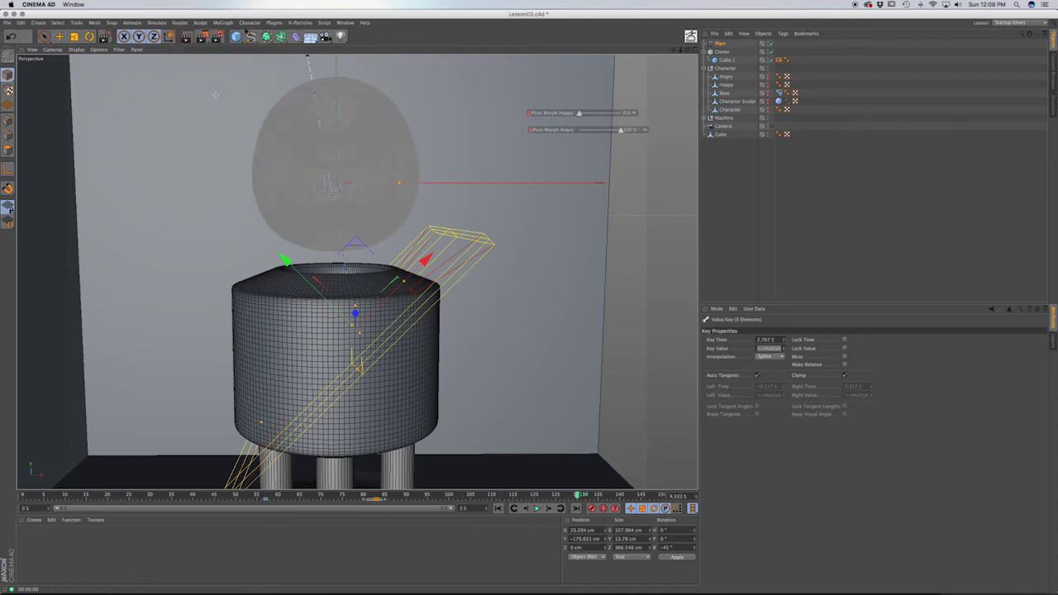
drag(211, 108, 471, 231)
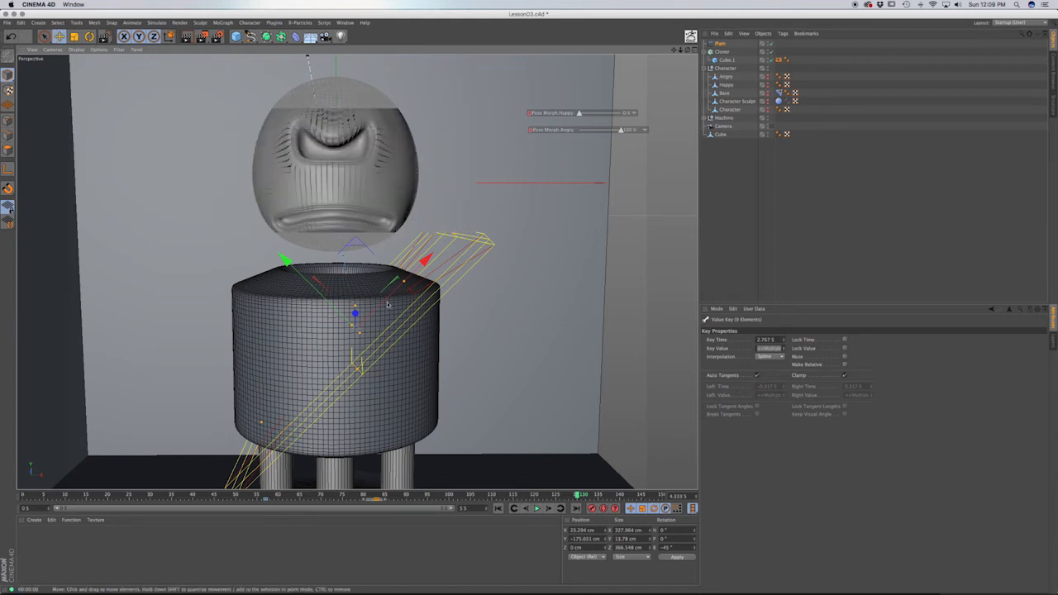
key(ctrl+s)
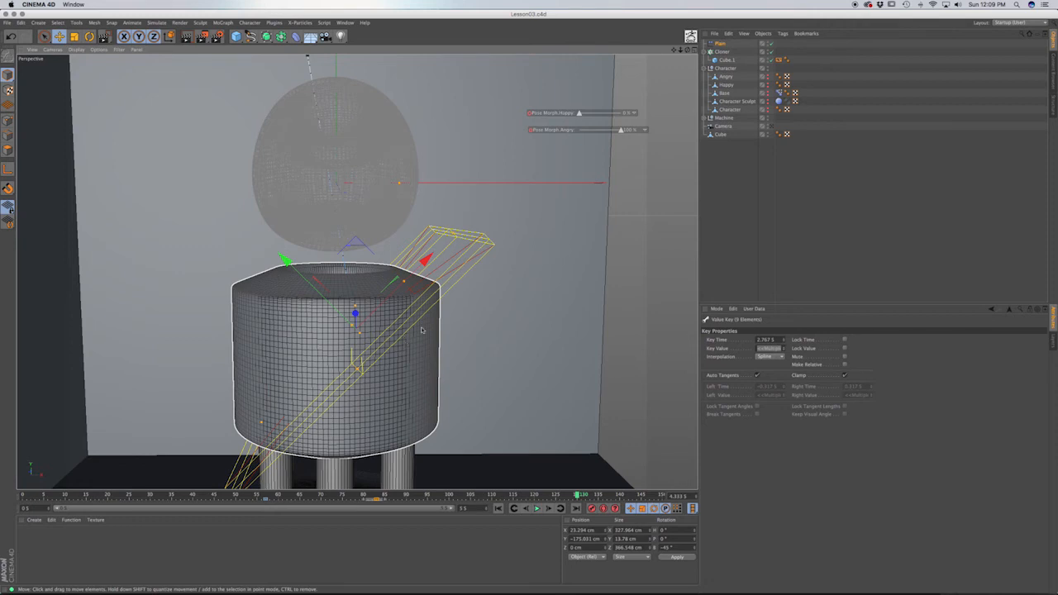
Collapse the Character hierarchy and group the Plain effector, Cloner and Cube.1 under a null named FX
click(708, 69)
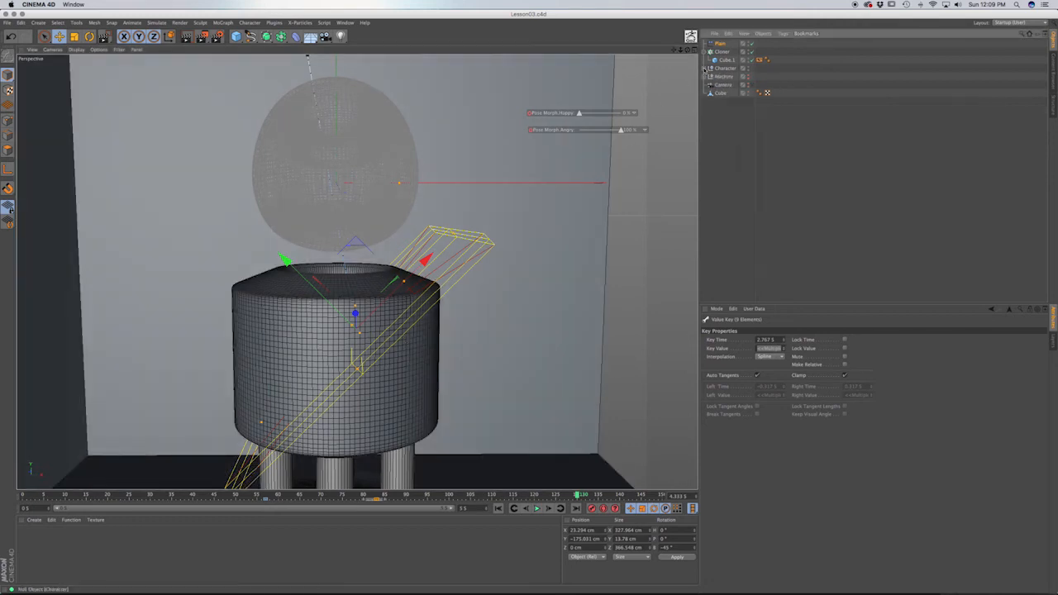
click(724, 60)
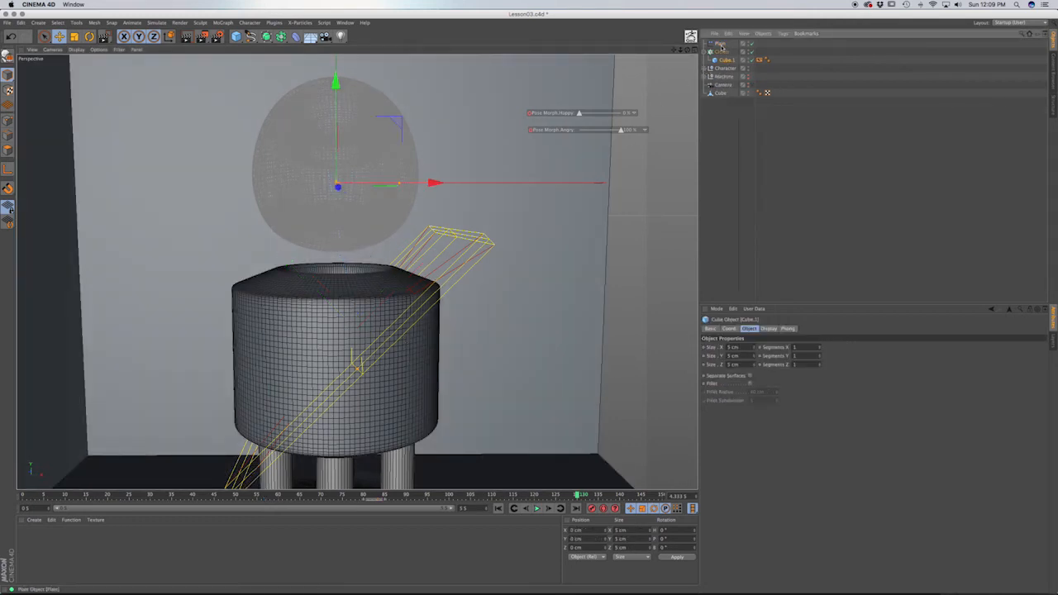
shift+click(720, 43)
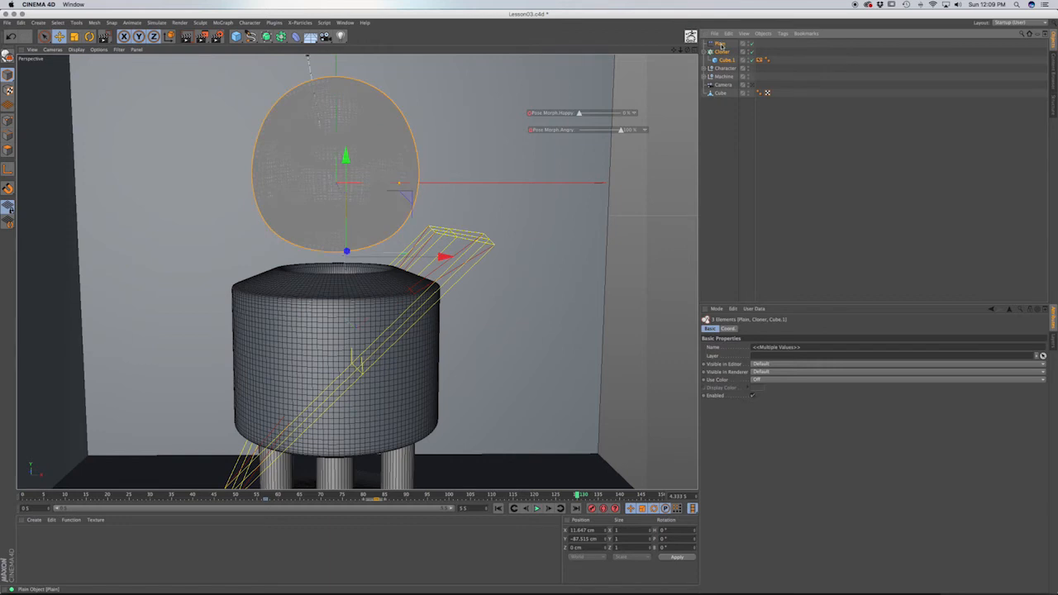
key(alt+g)
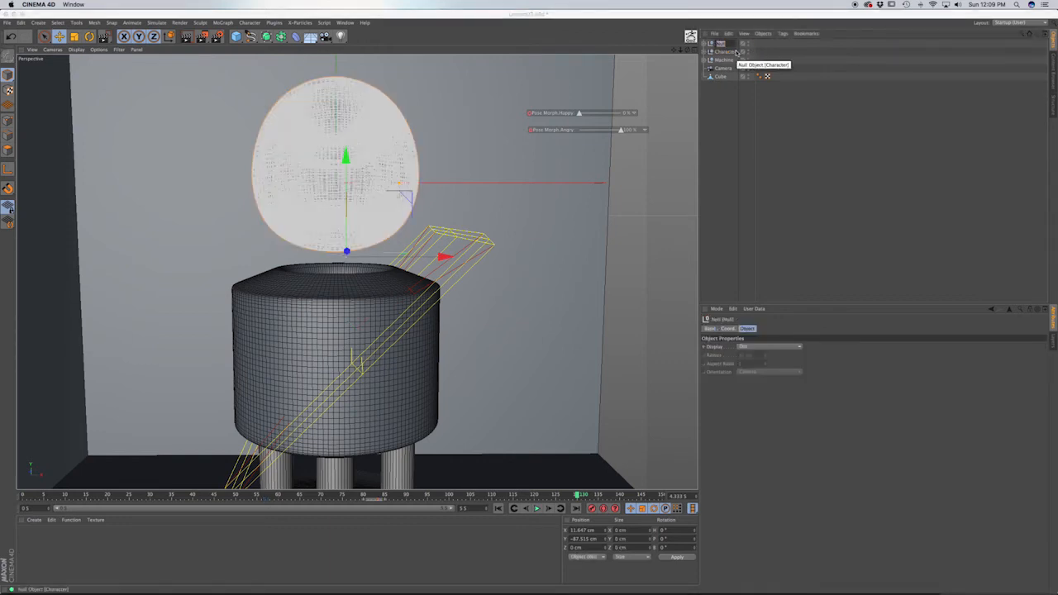
text(FX)
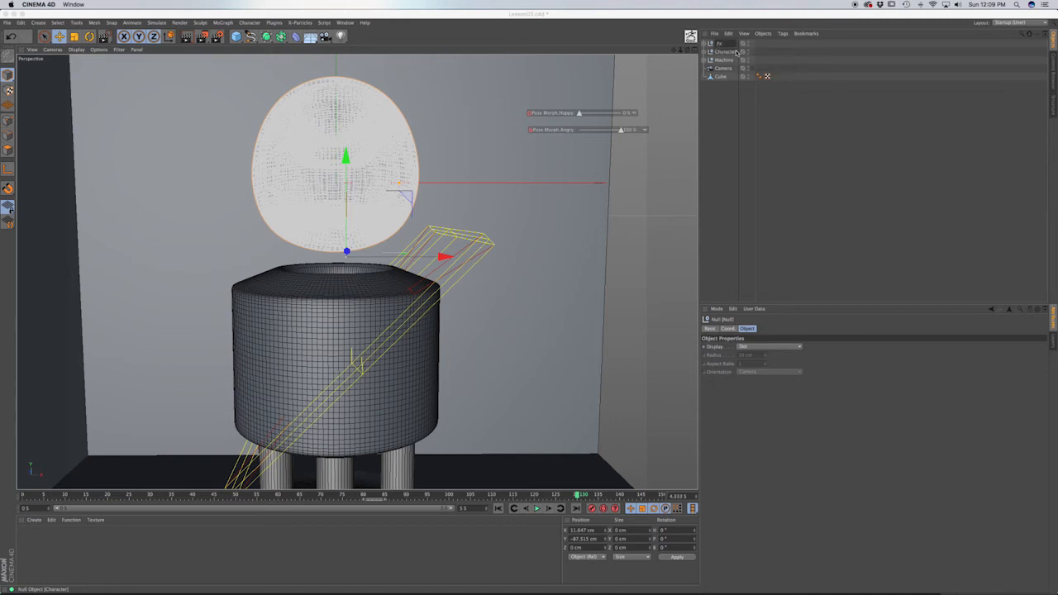
key(Return)
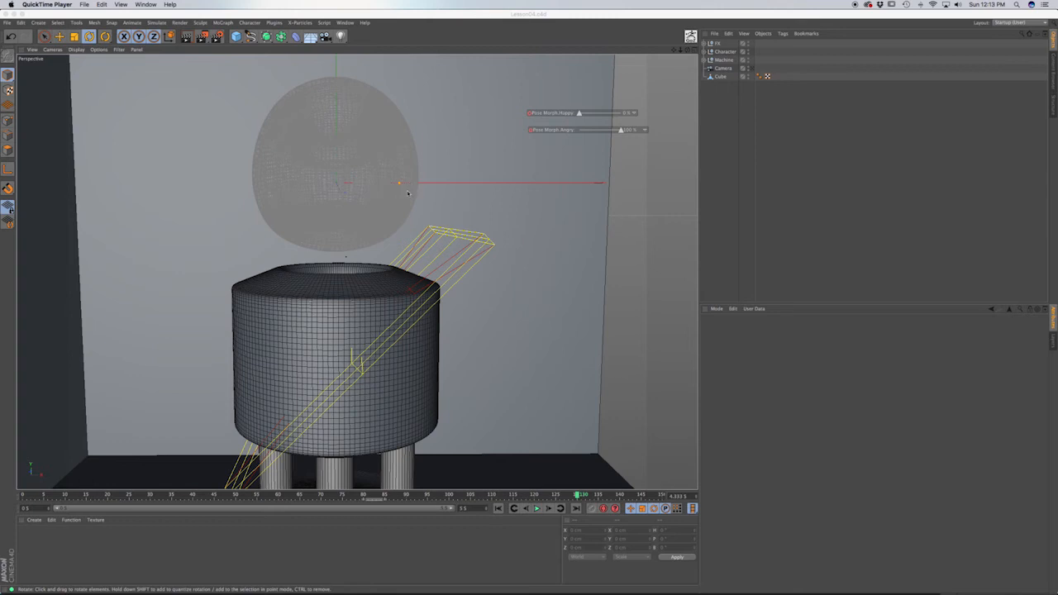
Examine the character and the surrounding room from an angled view and from the front
click(751, 69)
click(751, 69)
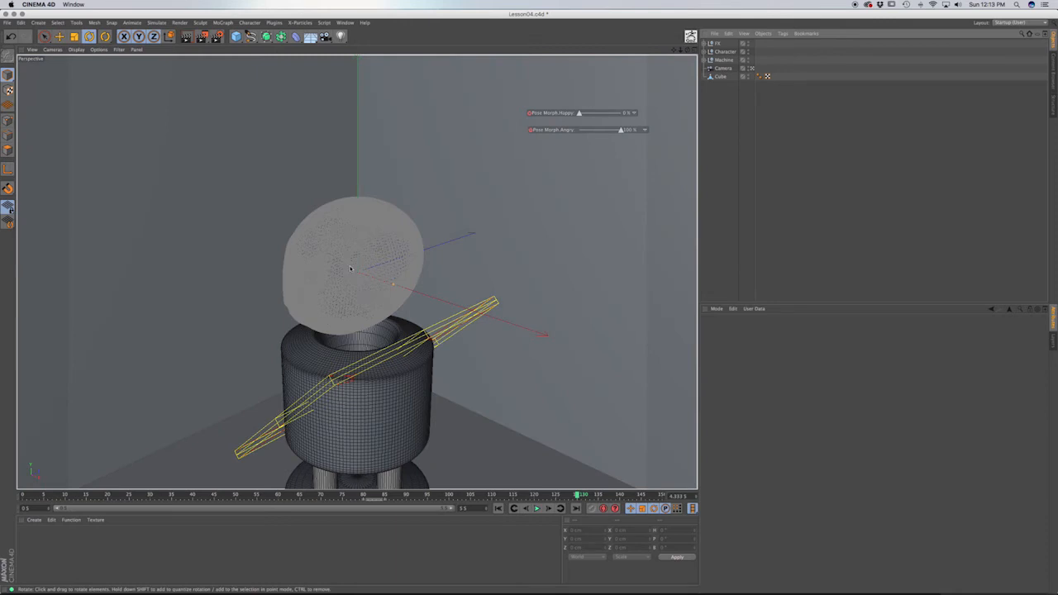
click(374, 250)
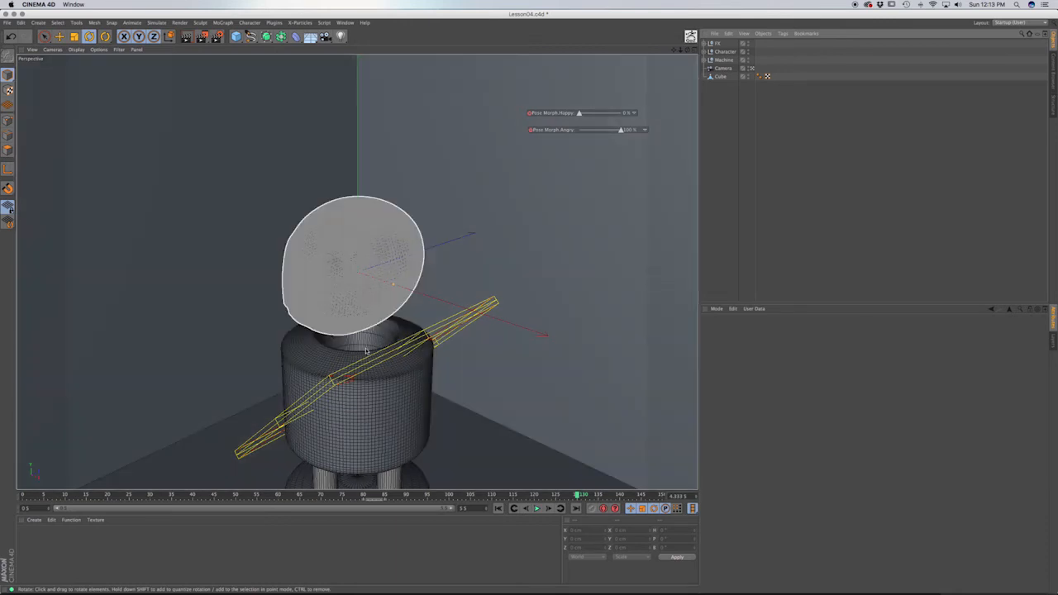
click(366, 351)
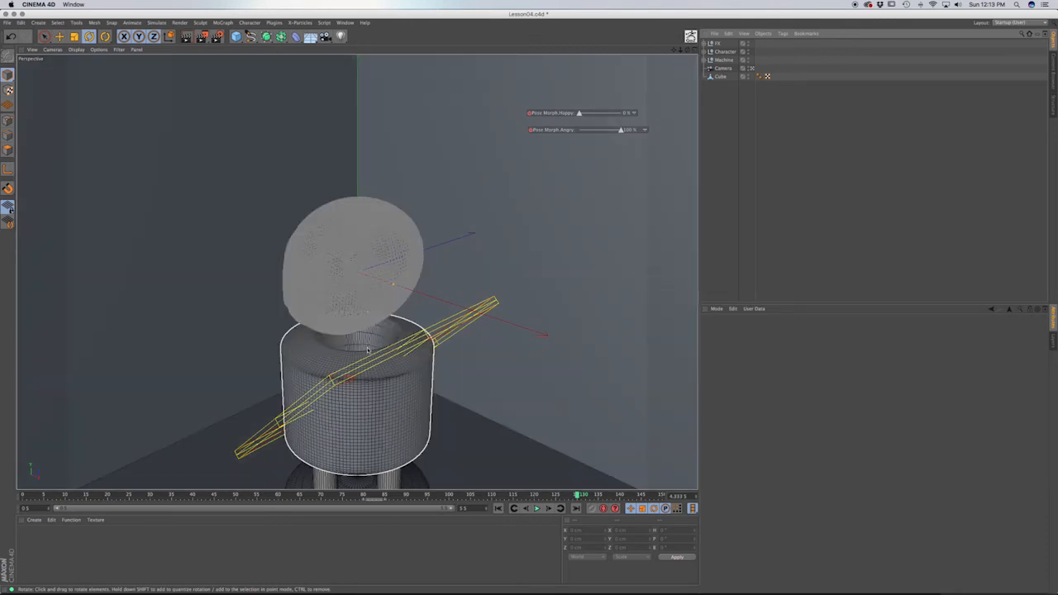
click(341, 299)
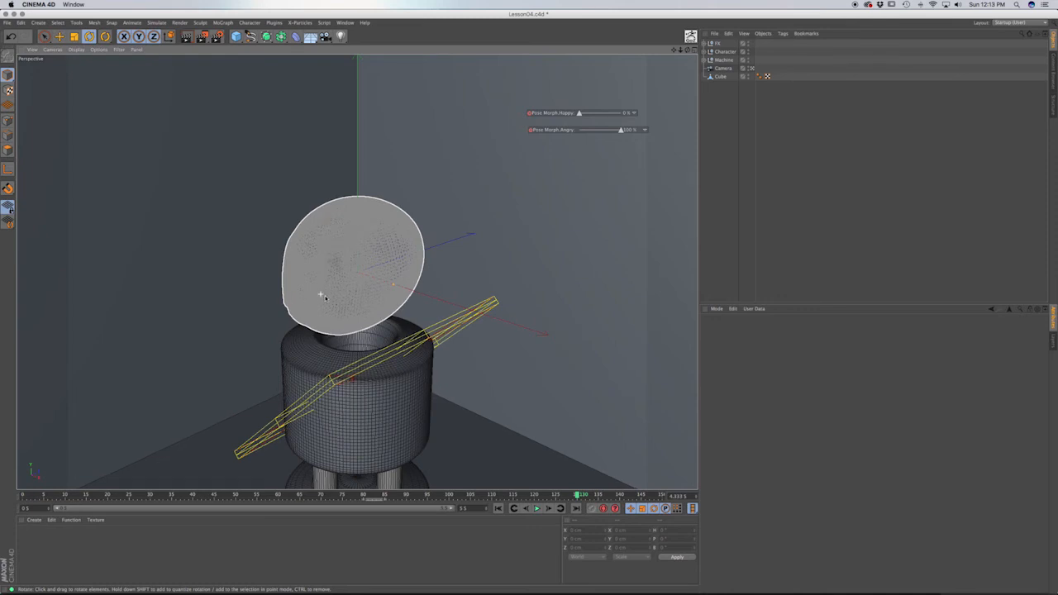
alt+drag(322, 294, 433, 270)
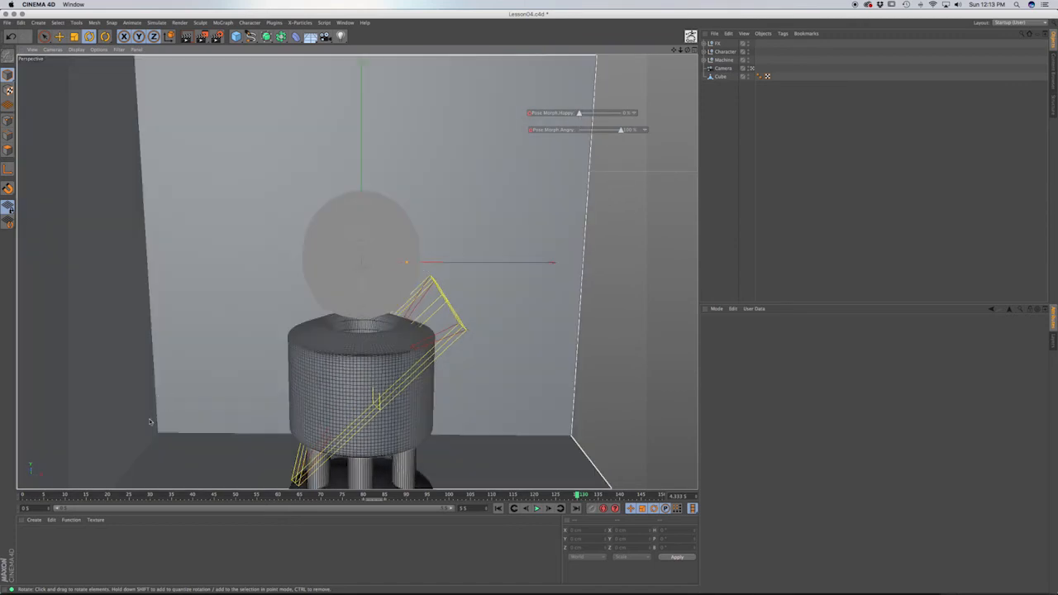
Rename the room's Cube object to Scene and rotate its heading to about -44.8° so a corner sits behind the character
click(757, 75)
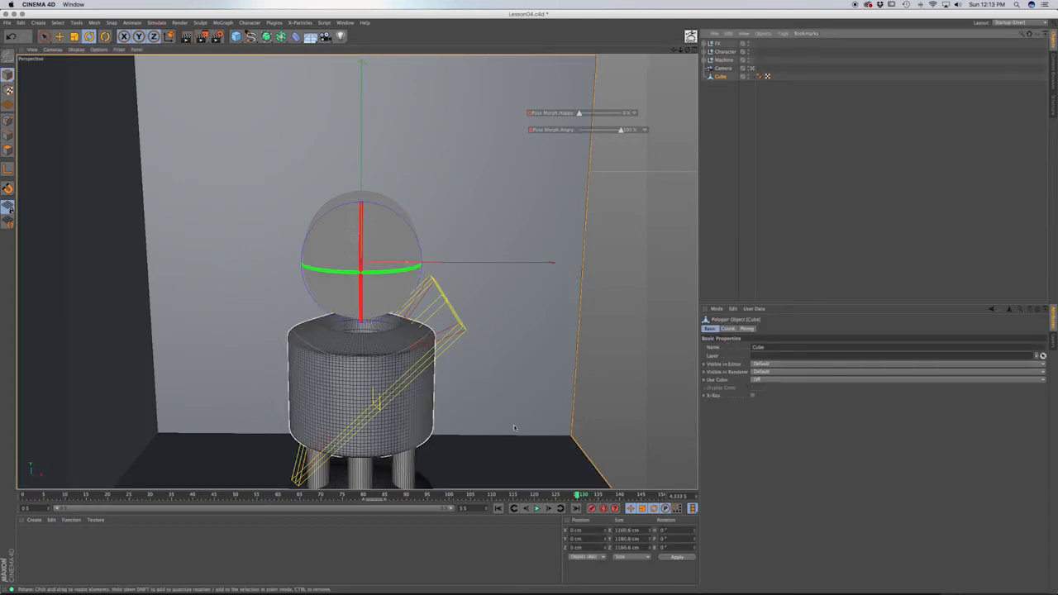
key(r)
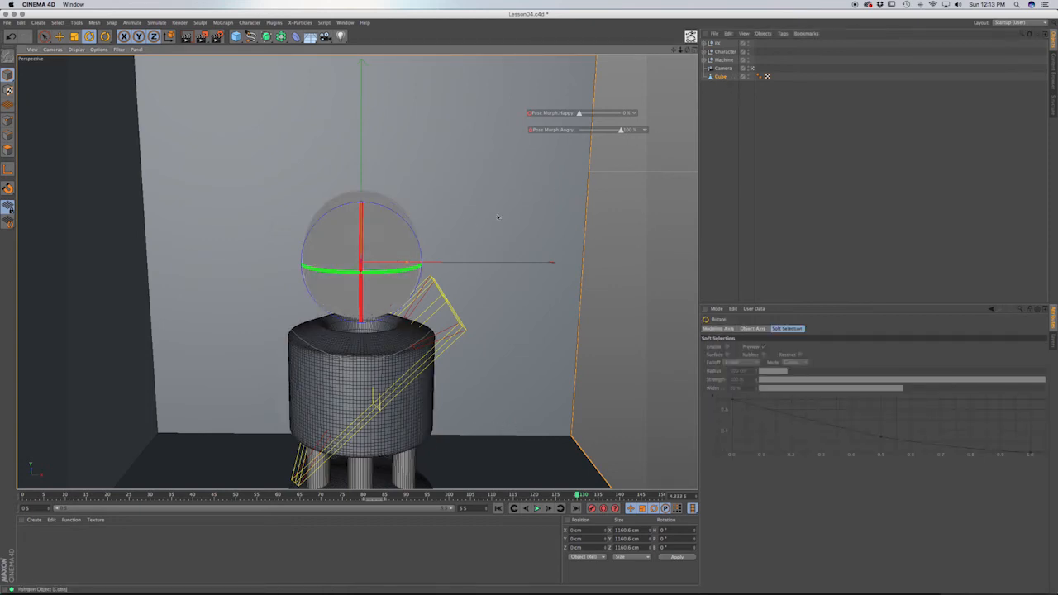
click(722, 76)
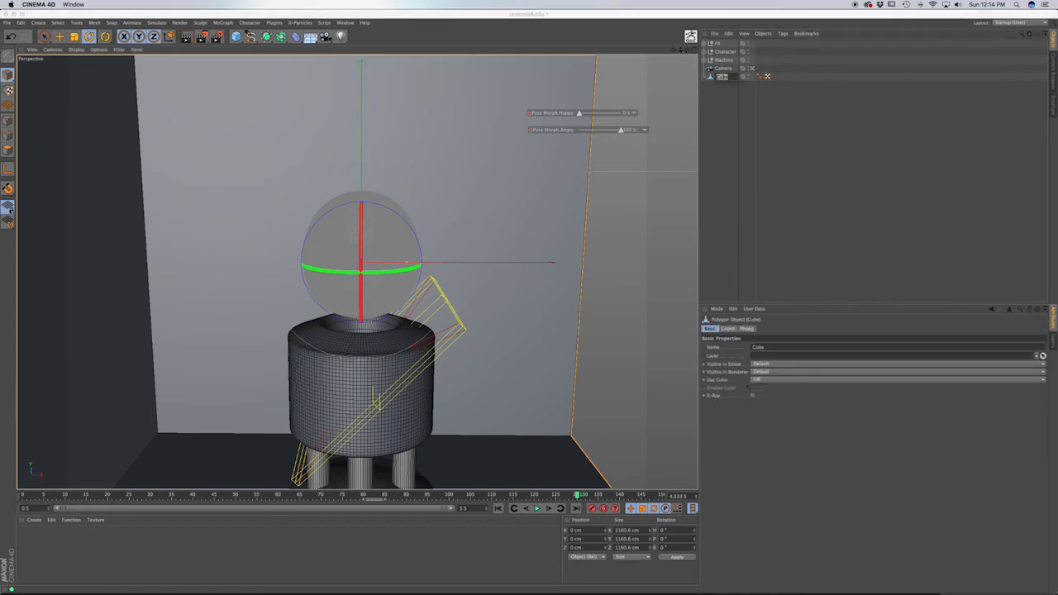
key(BackSpace)
key(Return)
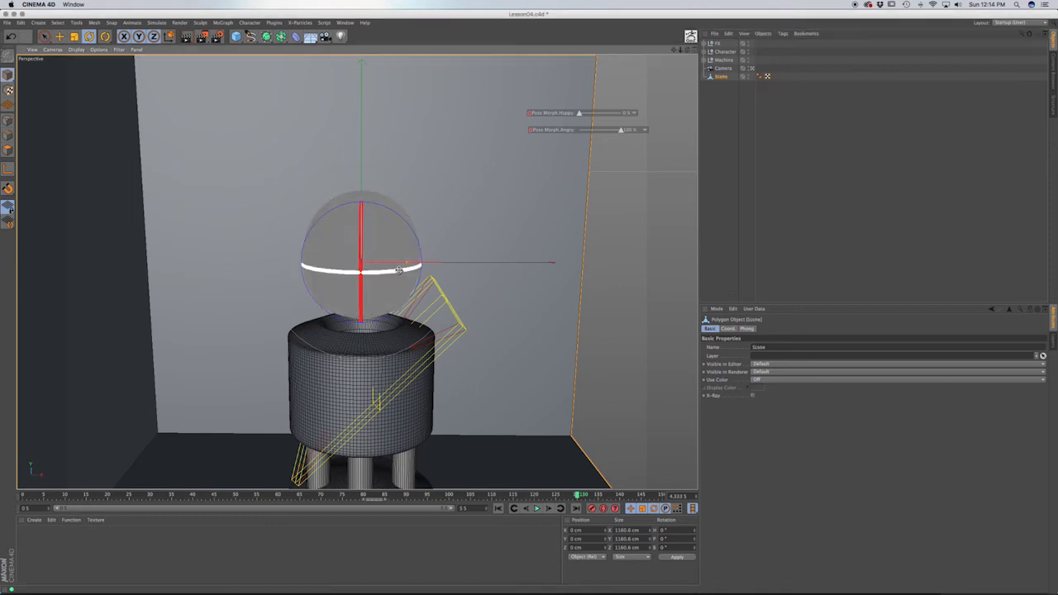
drag(402, 269, 351, 264)
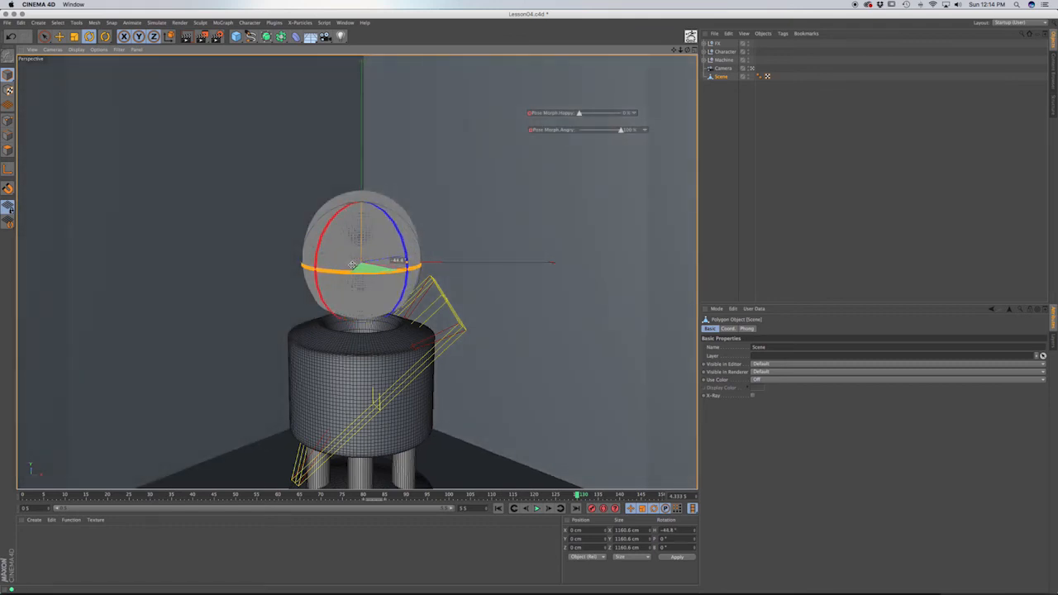
click(735, 256)
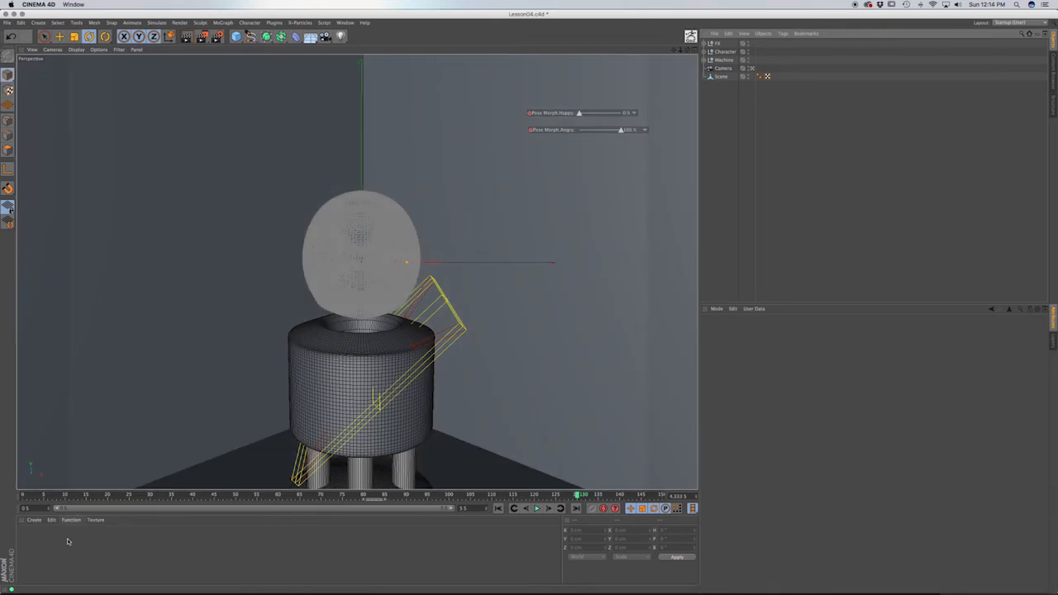
Create a warm grey material with hue 35°, saturation about 3% and value about 55%, and apply it to the Scene object
double_click(70, 542)
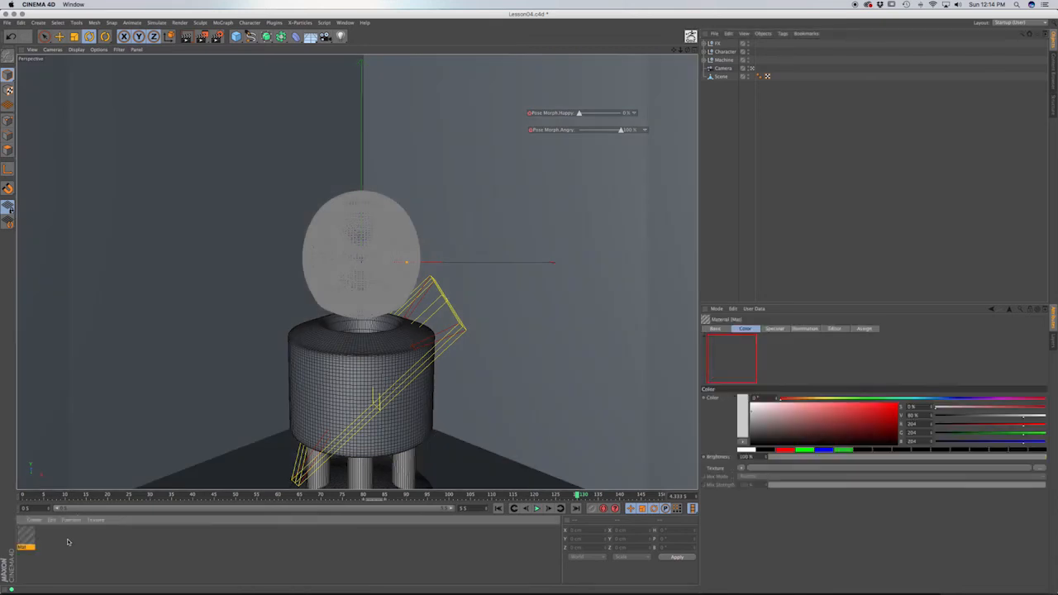
double_click(23, 536)
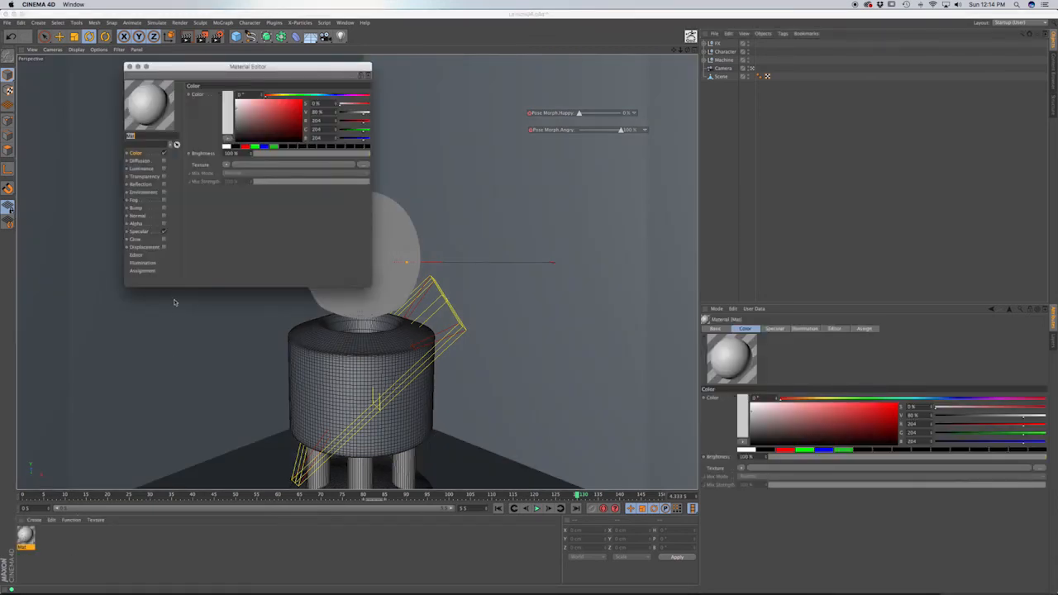
click(137, 154)
click(239, 105)
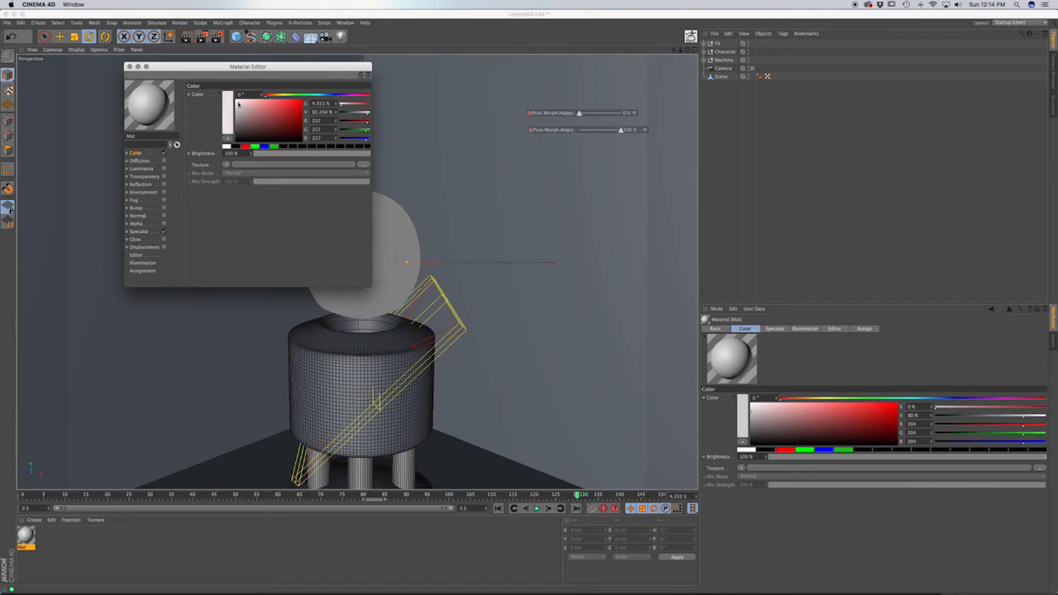
drag(266, 97, 238, 121)
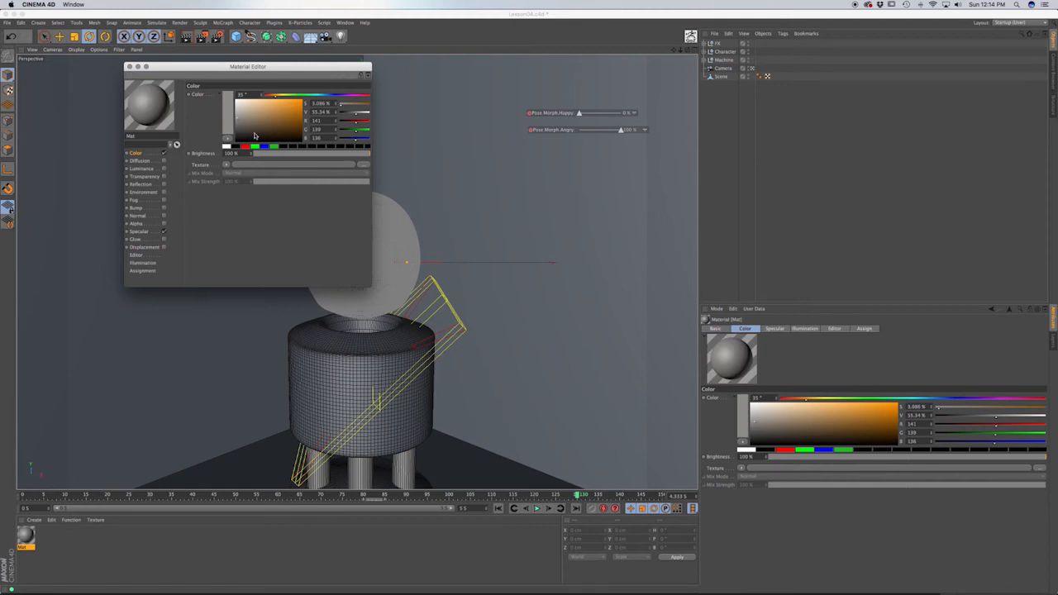
click(129, 66)
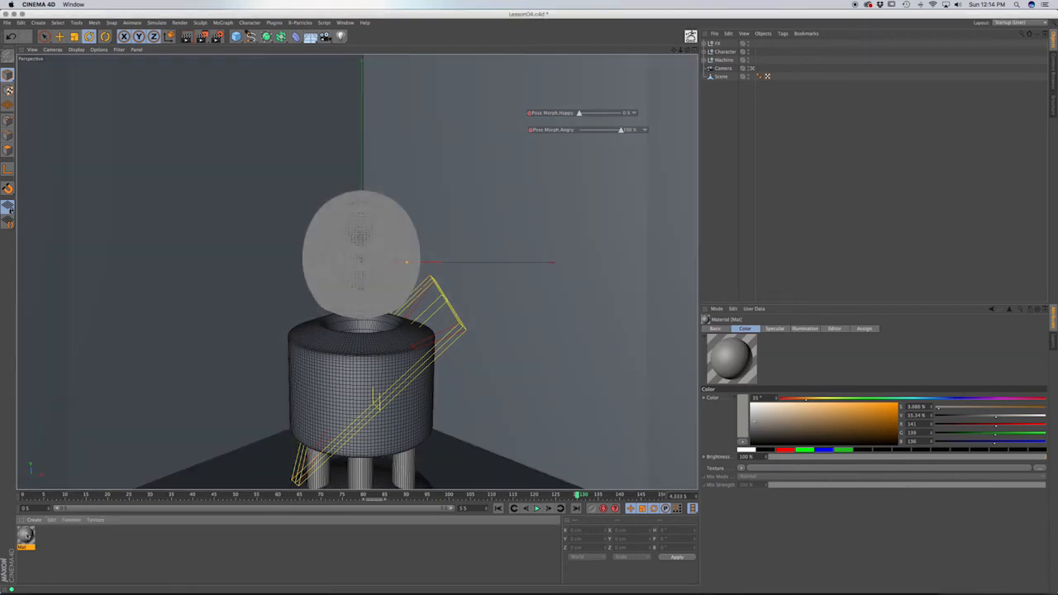
drag(26, 536, 115, 427)
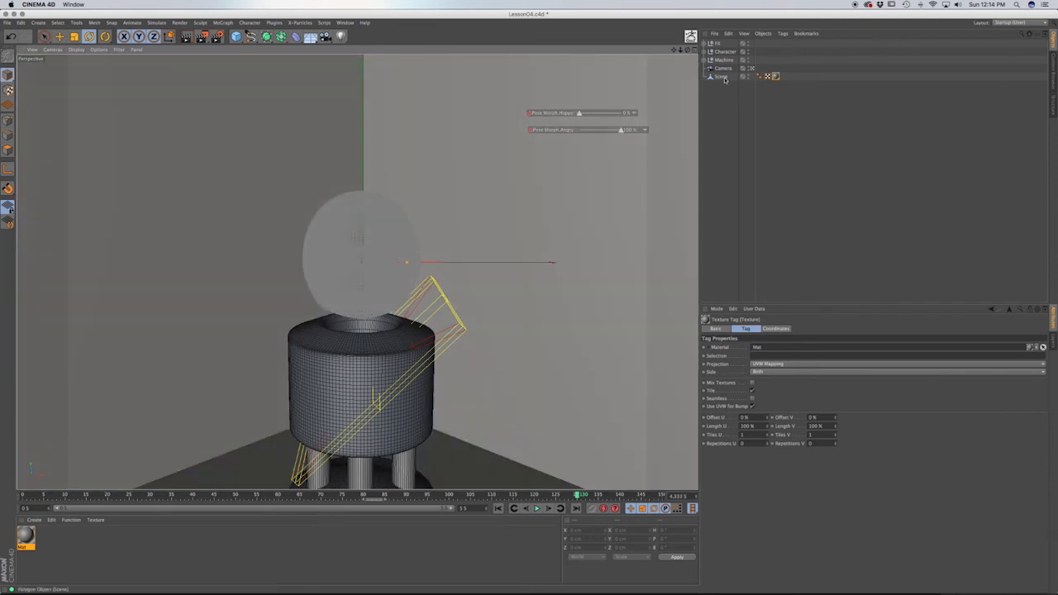
click(721, 76)
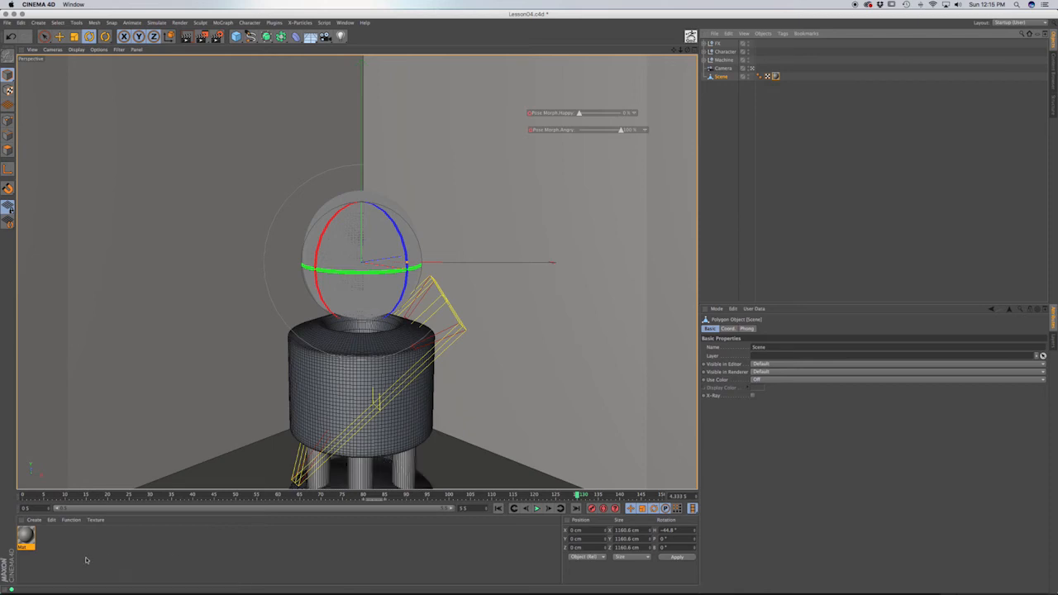
Create a new off-white material with hue 48°, saturation about 4% and value about 91%
double_click(66, 540)
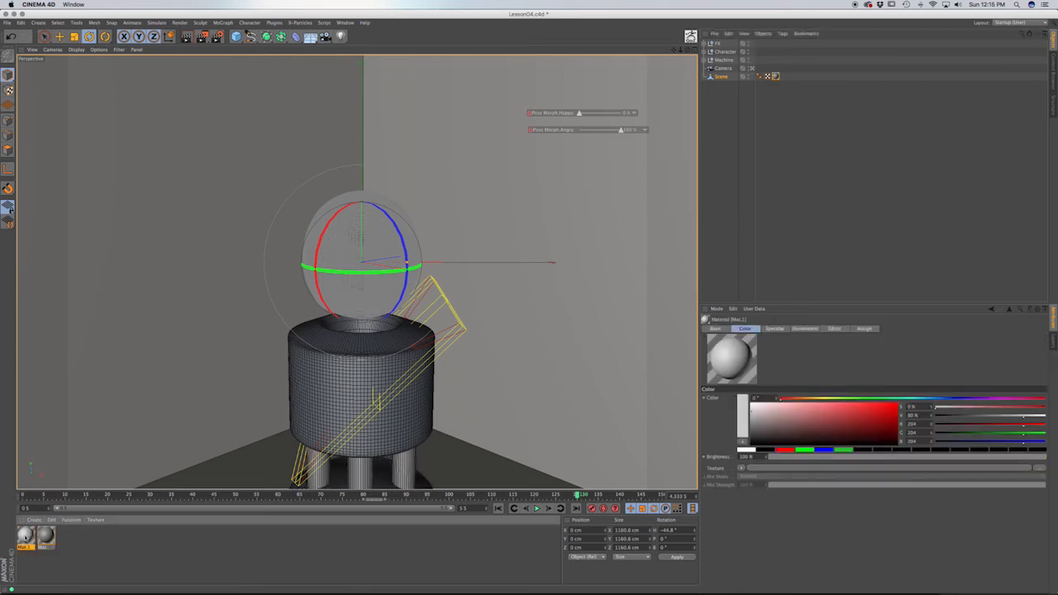
double_click(25, 537)
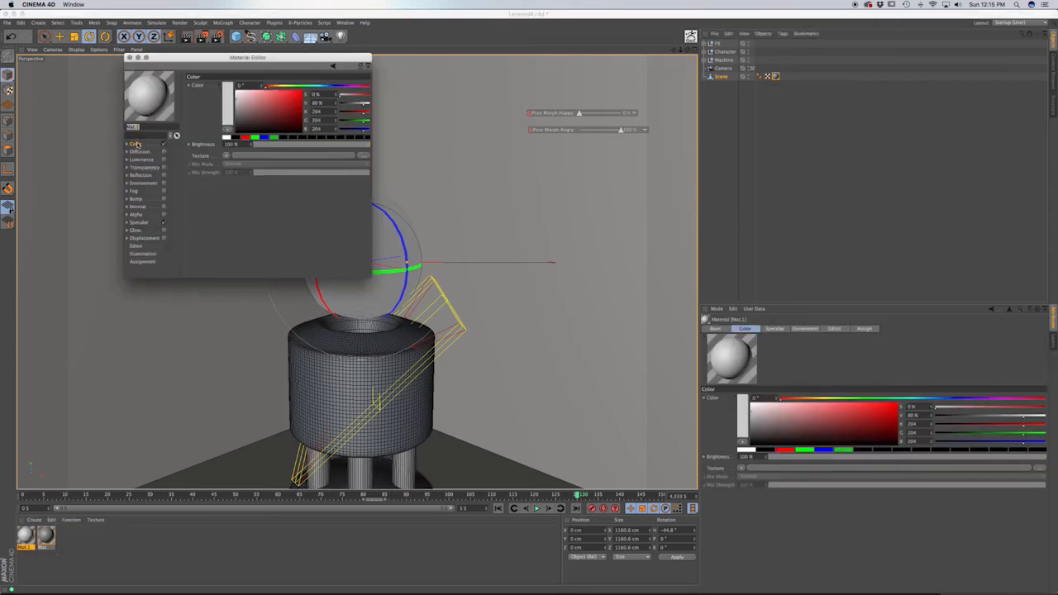
click(227, 155)
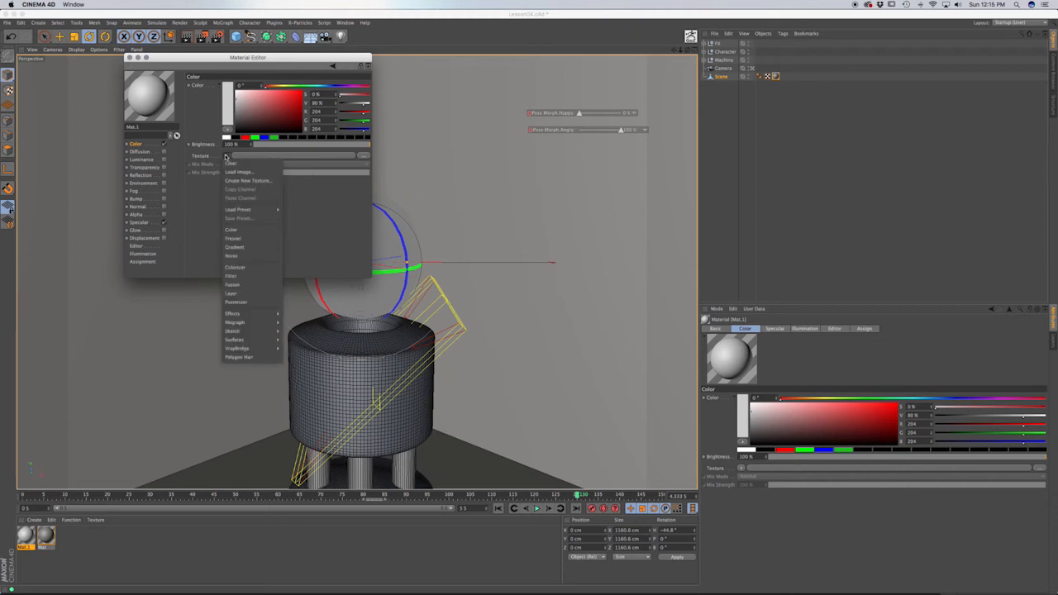
click(211, 114)
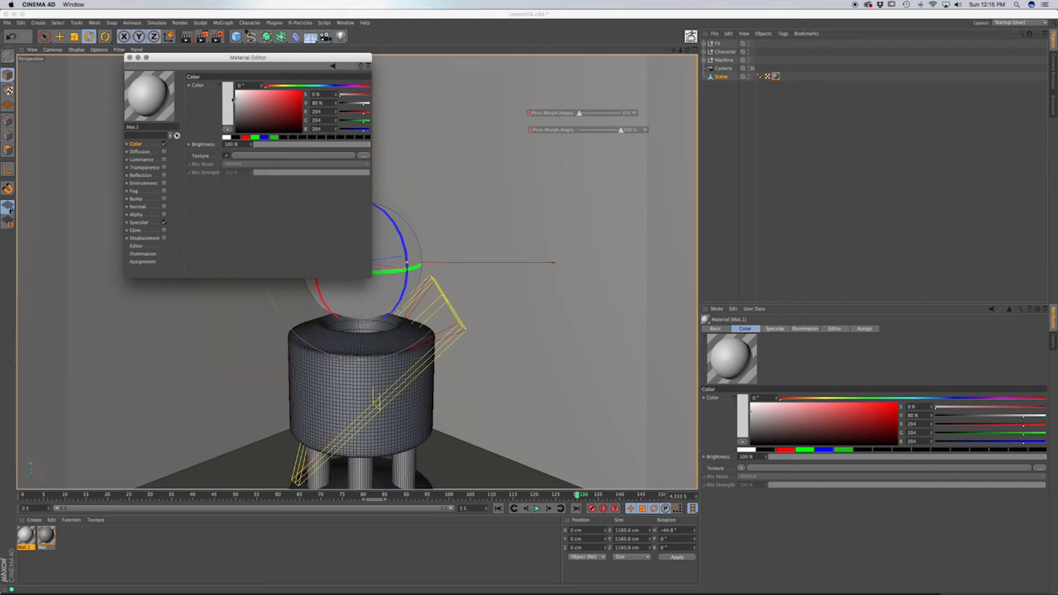
click(238, 100)
drag(239, 98, 281, 87)
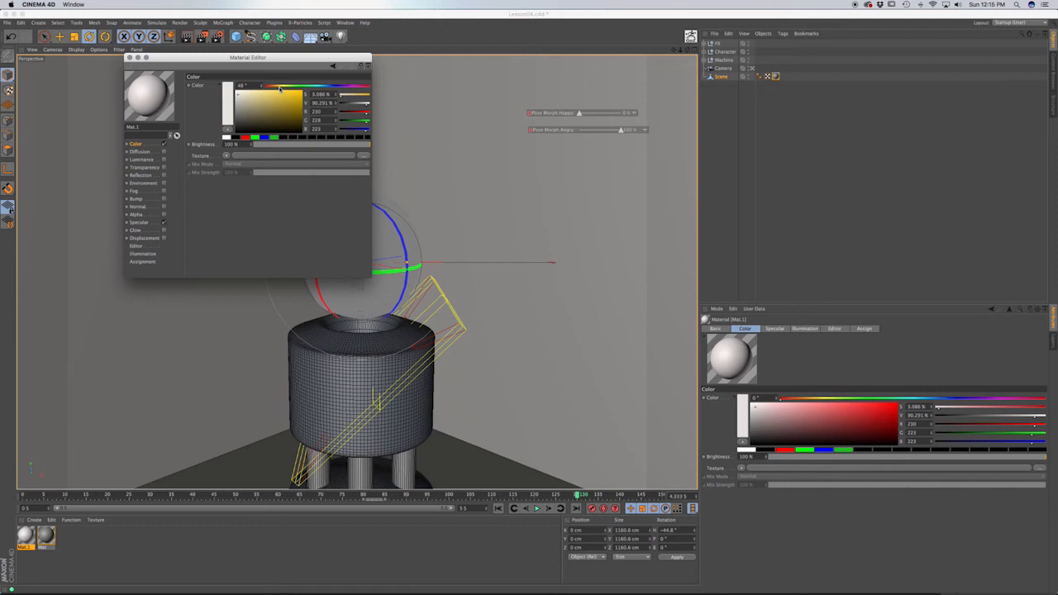
click(238, 94)
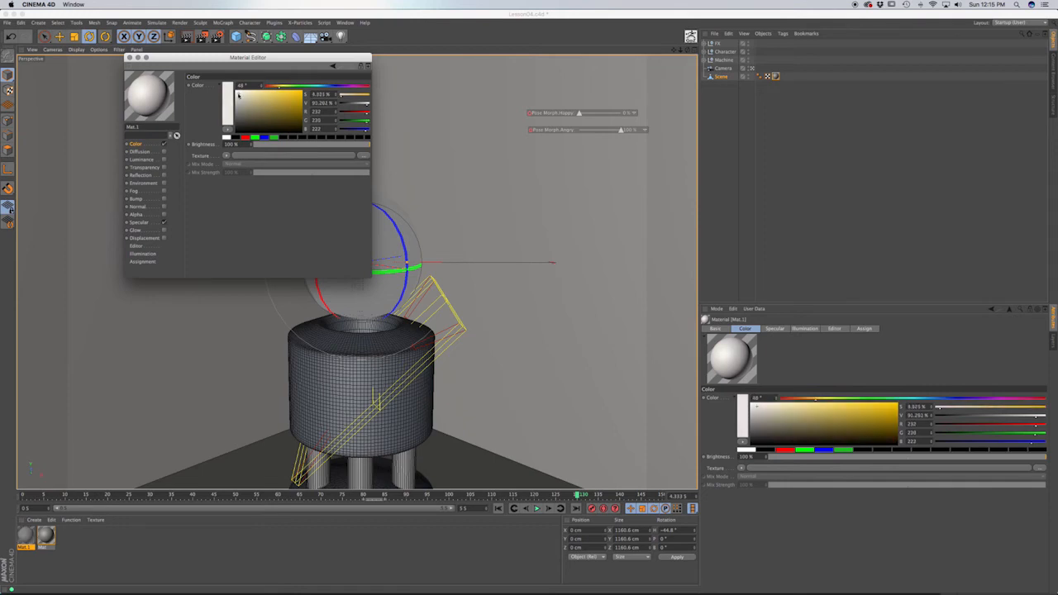
click(129, 58)
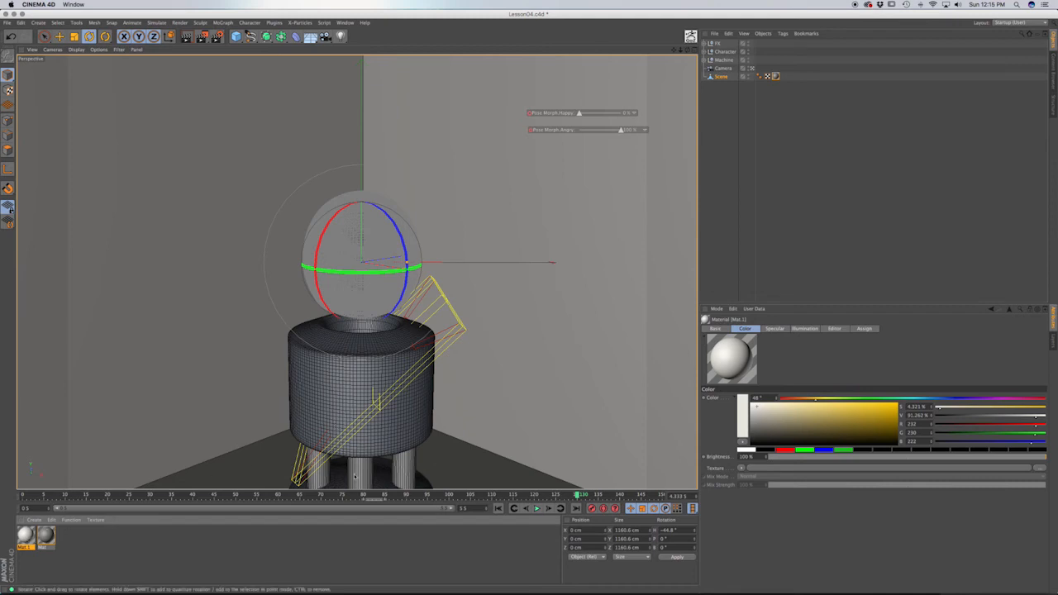
Expand the Machine hierarchy and apply the off-white material to Top and to the cylinder under Base Sub D
click(704, 60)
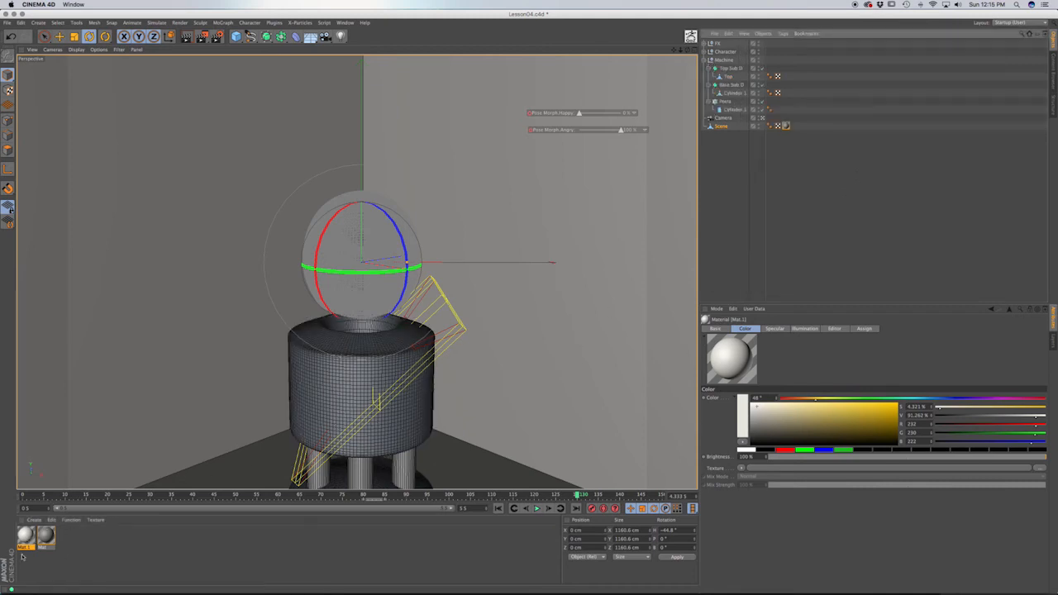
drag(27, 535, 732, 76)
mouse_move(26, 535)
mouse_down()
mouse_move(657, 172)
mouse_move(743, 109)
mouse_move(737, 93)
mouse_up()
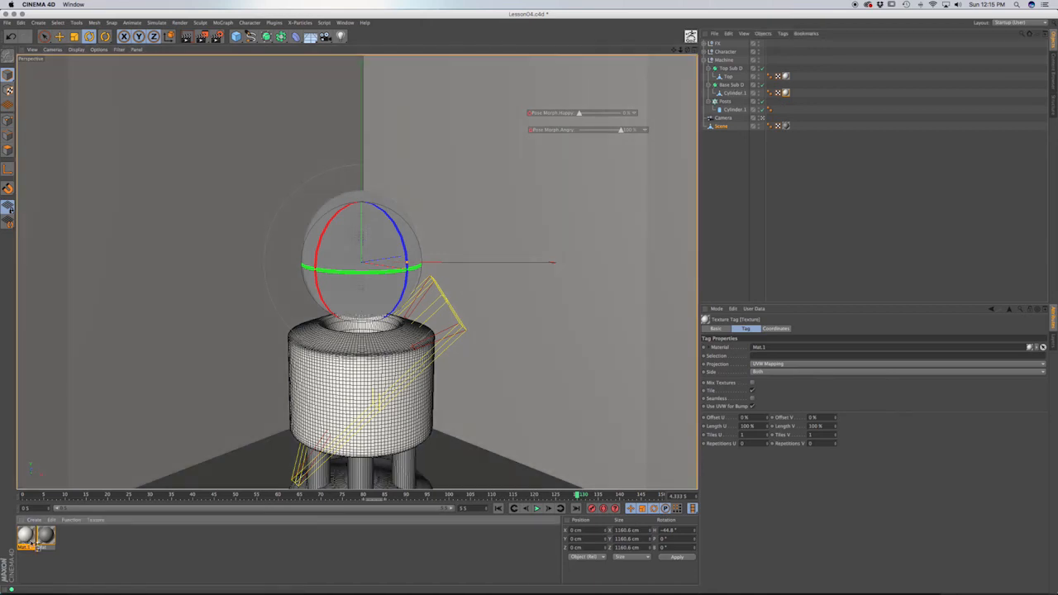
Duplicate the off-white material, darken the copy to saturation about 10% and value about 44%, and apply it to the cylinder under Posts
double_click(62, 545)
double_click(66, 535)
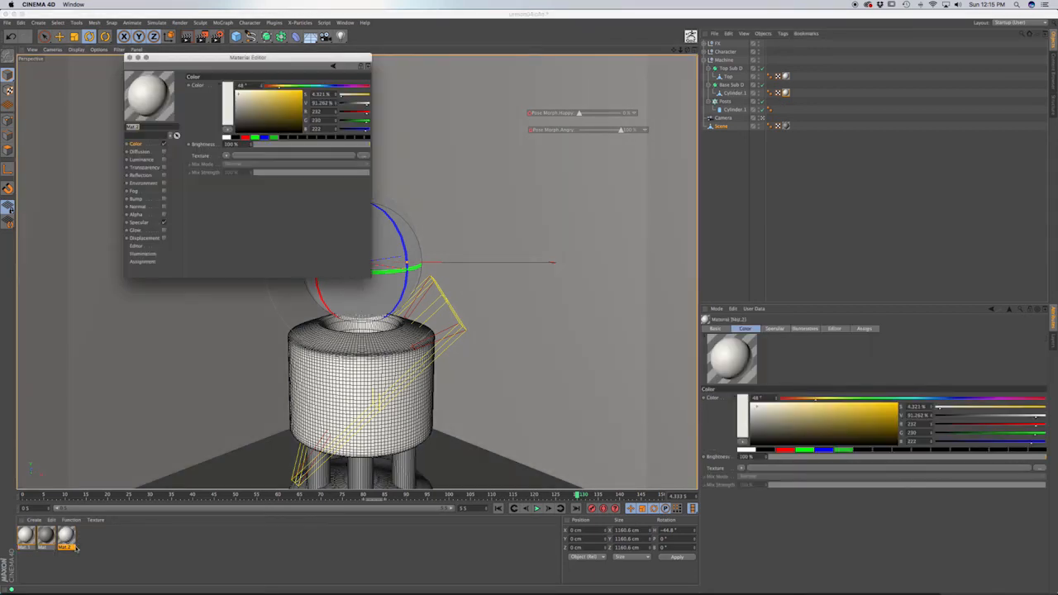
drag(239, 97, 243, 116)
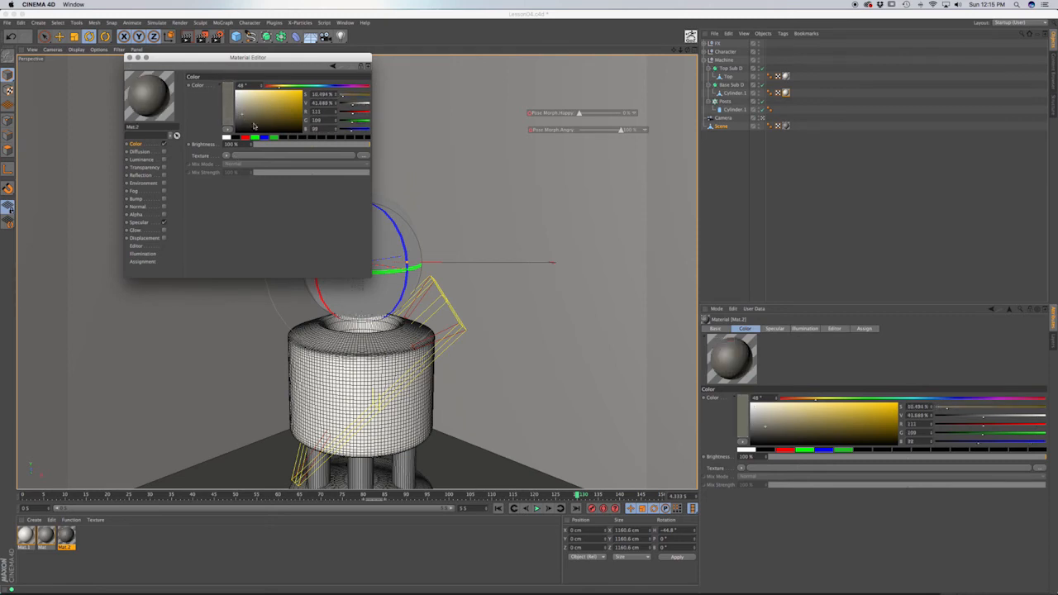
click(130, 57)
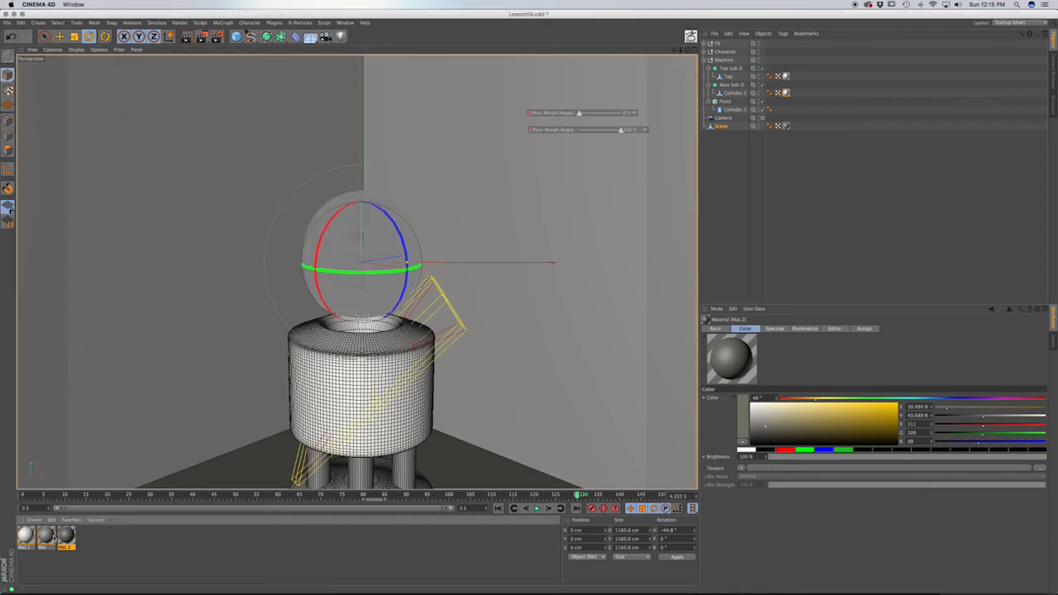
drag(68, 540, 741, 110)
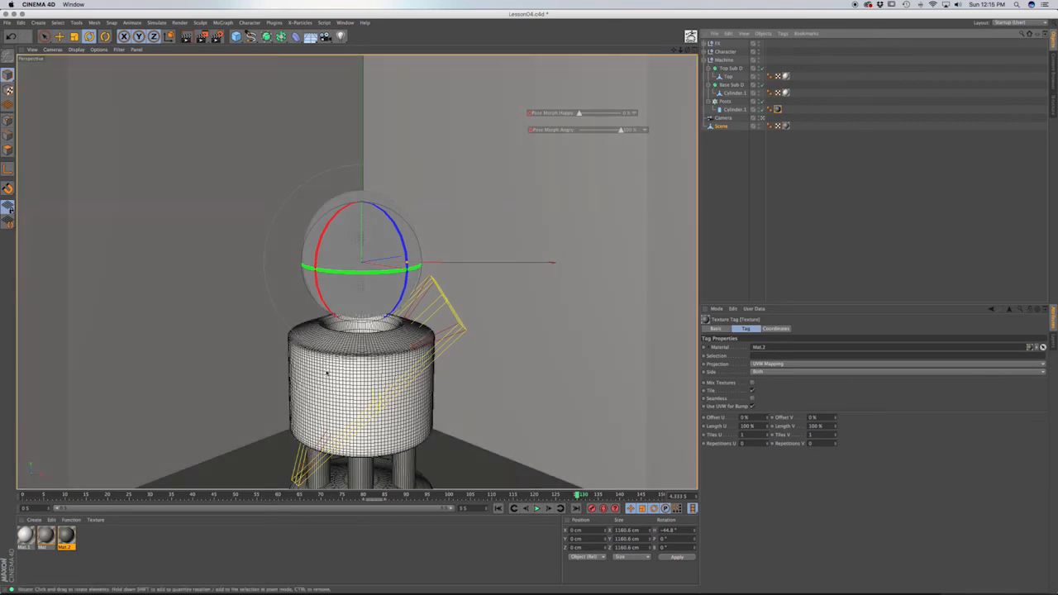
Render the region around the machine's lower body and posts to preview the new materials
click(179, 22)
click(195, 44)
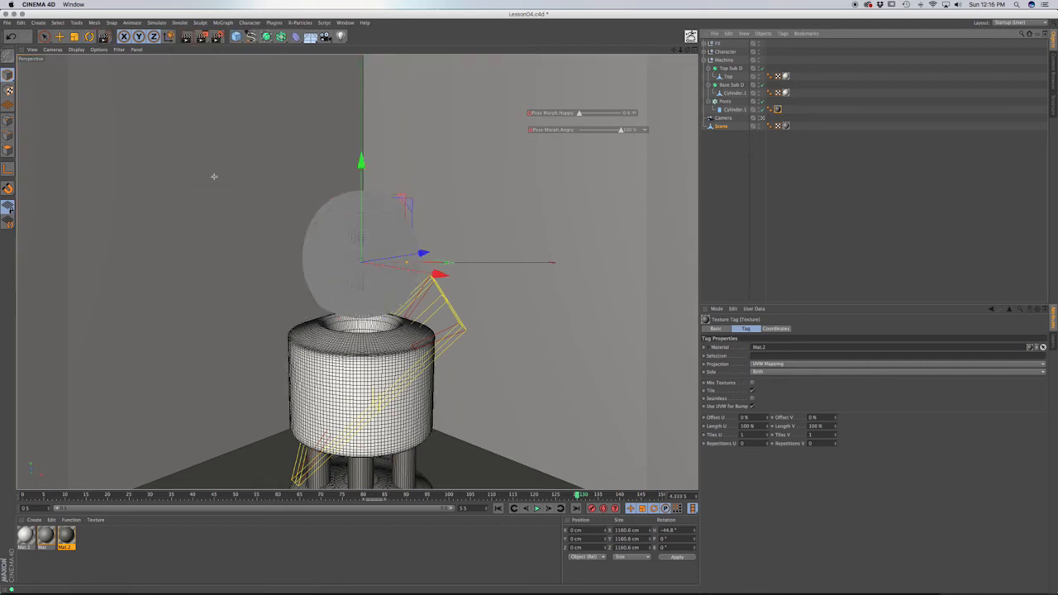
mouse_move(222, 400)
mouse_down()
mouse_move(408, 500)
mouse_move(504, 517)
mouse_up()
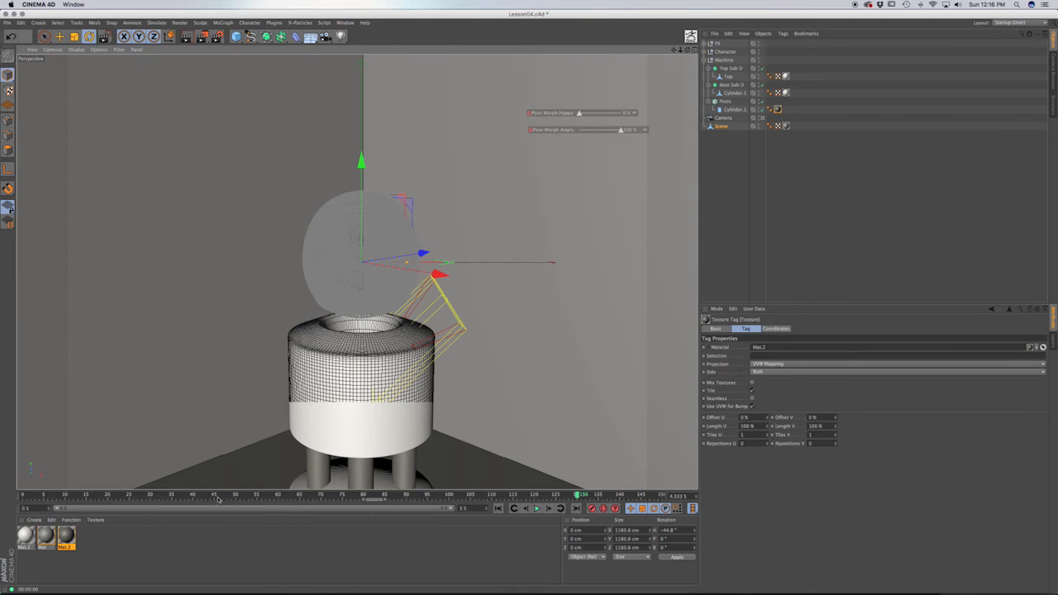
click(242, 562)
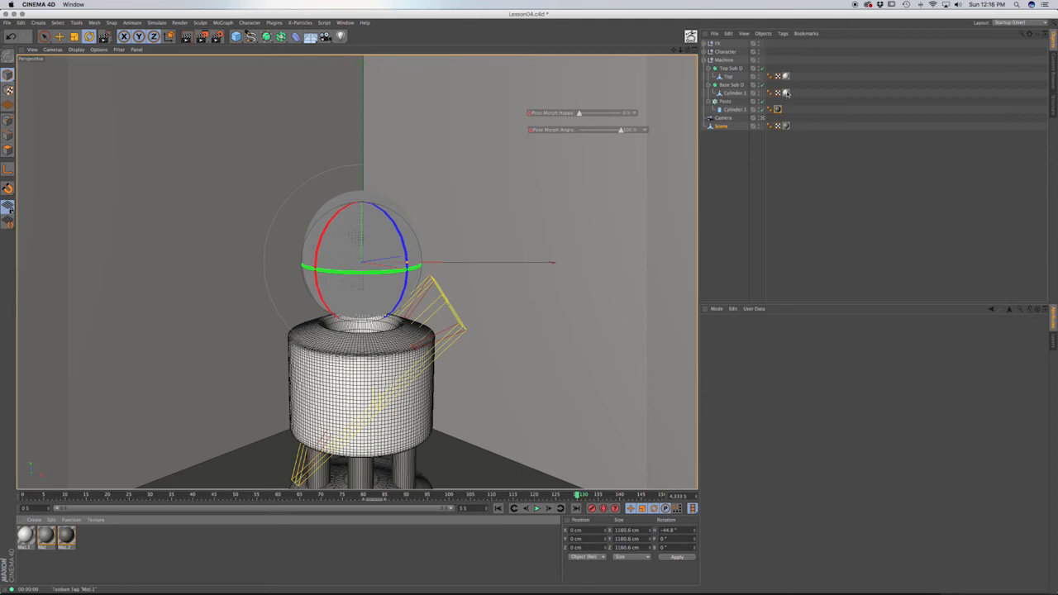
Collapse the Machine hierarchy, expand the FX group and select Cube.1 under the Cloner
click(709, 59)
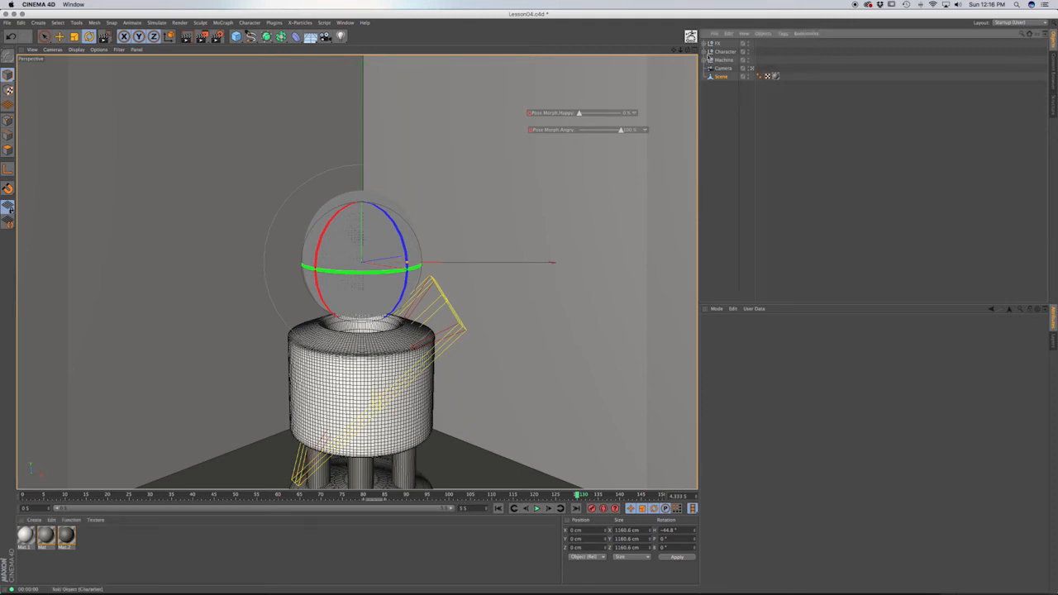
click(704, 52)
click(704, 53)
click(704, 43)
click(730, 68)
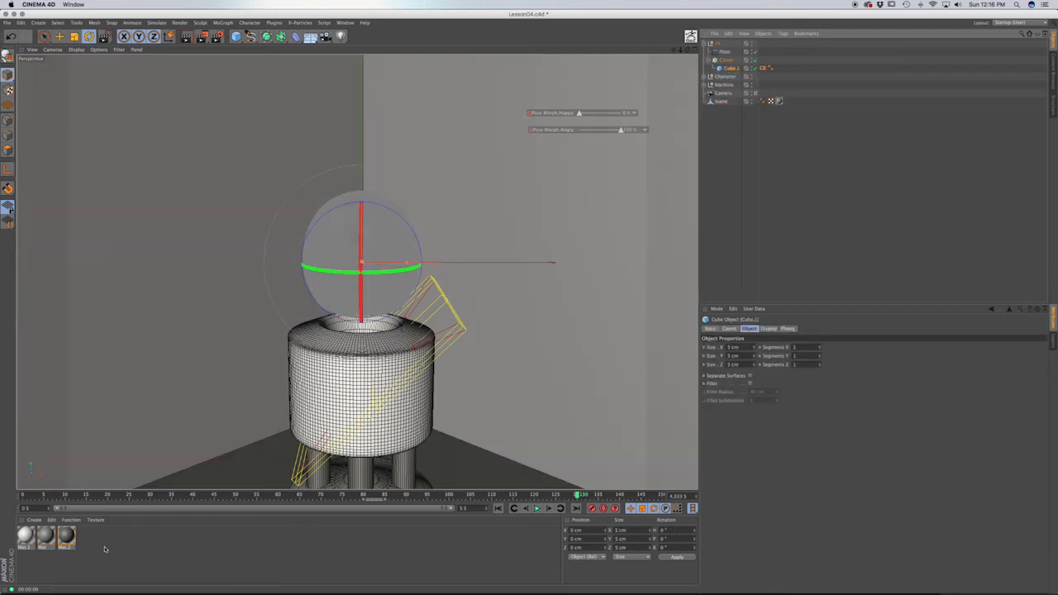
Create a new material for the cloned cubes and load a Fresnel shader as its color texture
double_click(99, 549)
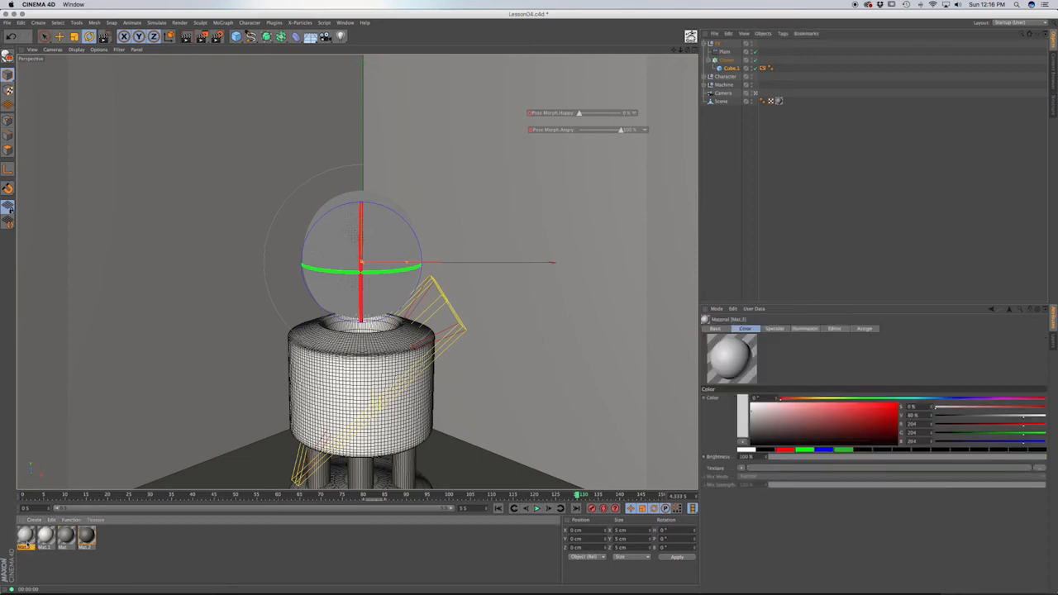
double_click(28, 539)
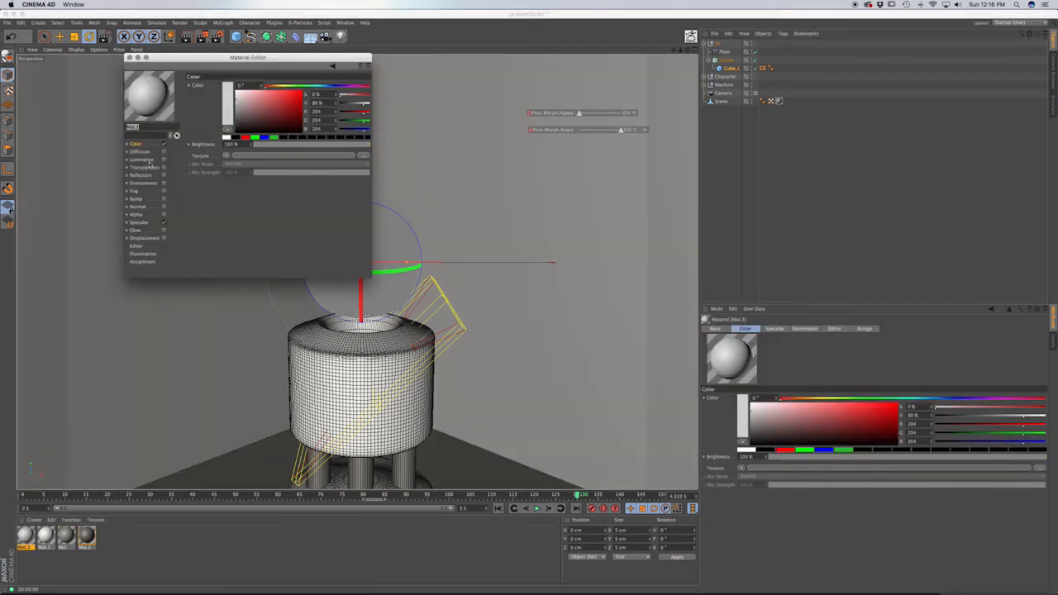
click(140, 146)
click(229, 156)
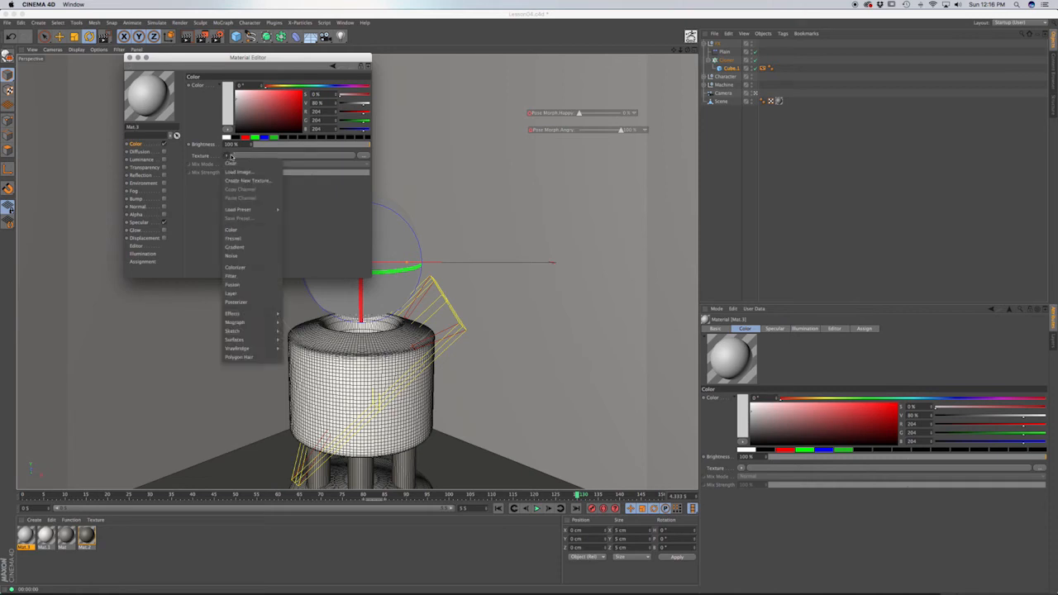
click(246, 239)
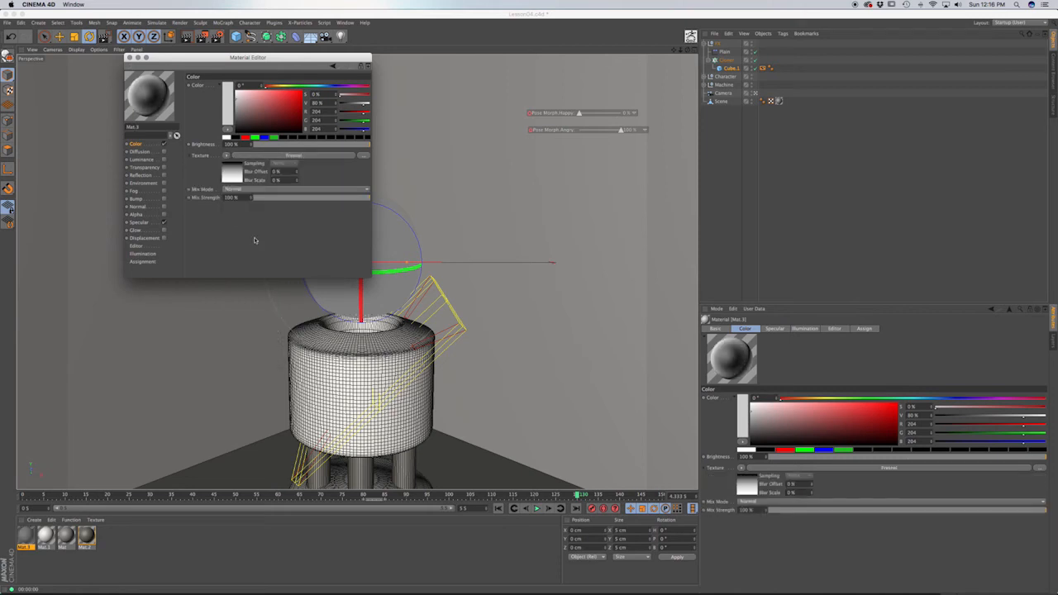
Change the white knot of the color Fresnel gradient to a slightly warm light grey
click(239, 182)
double_click(220, 165)
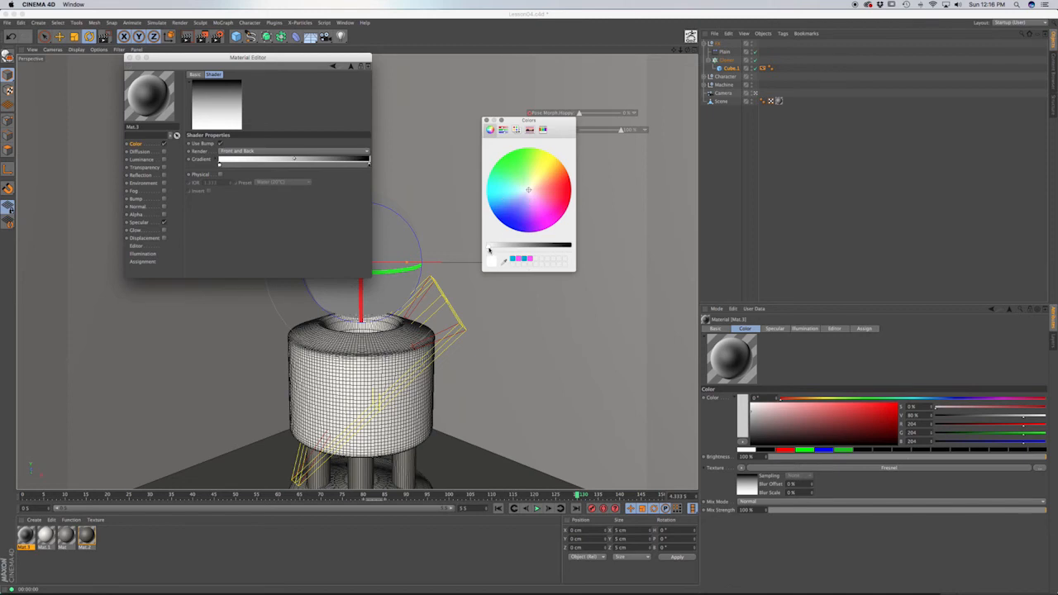
drag(489, 246, 494, 247)
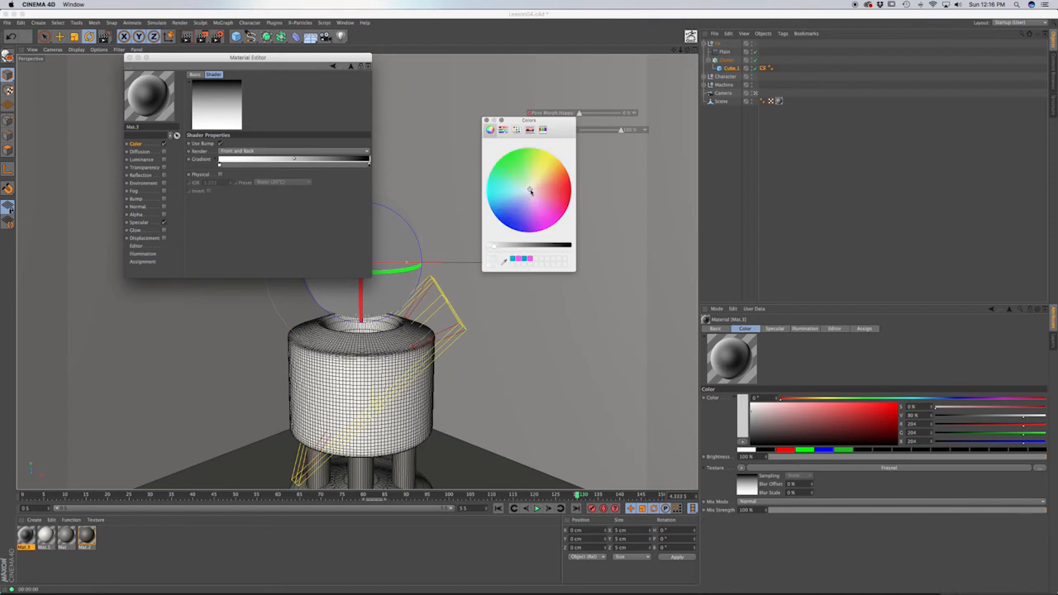
drag(495, 246, 497, 246)
click(486, 120)
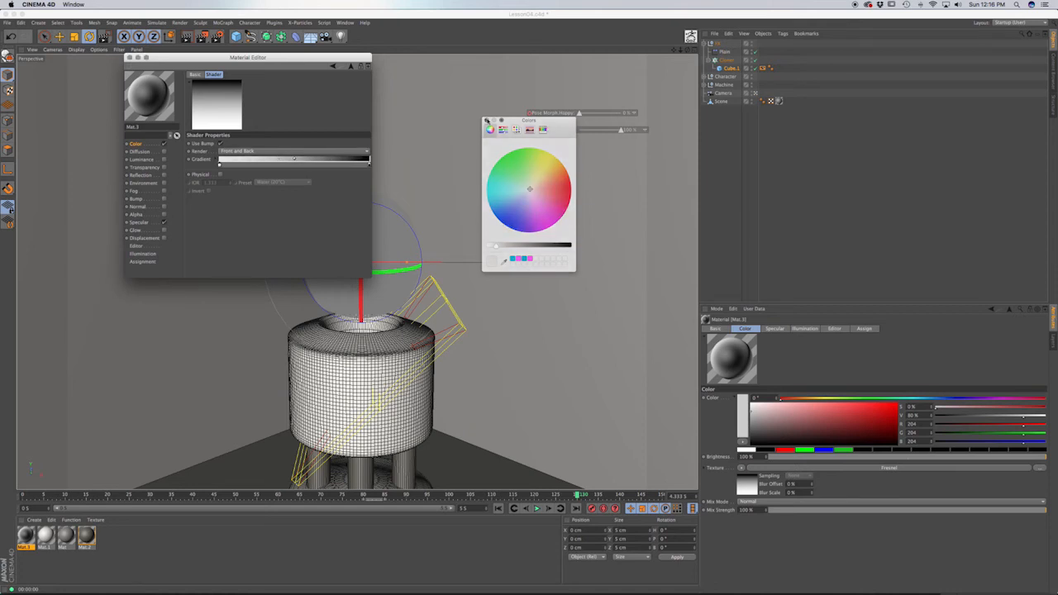
Copy the light grey knot to the opposite end of the Fresnel gradient and darken that end to dark grey
drag(220, 167, 368, 167)
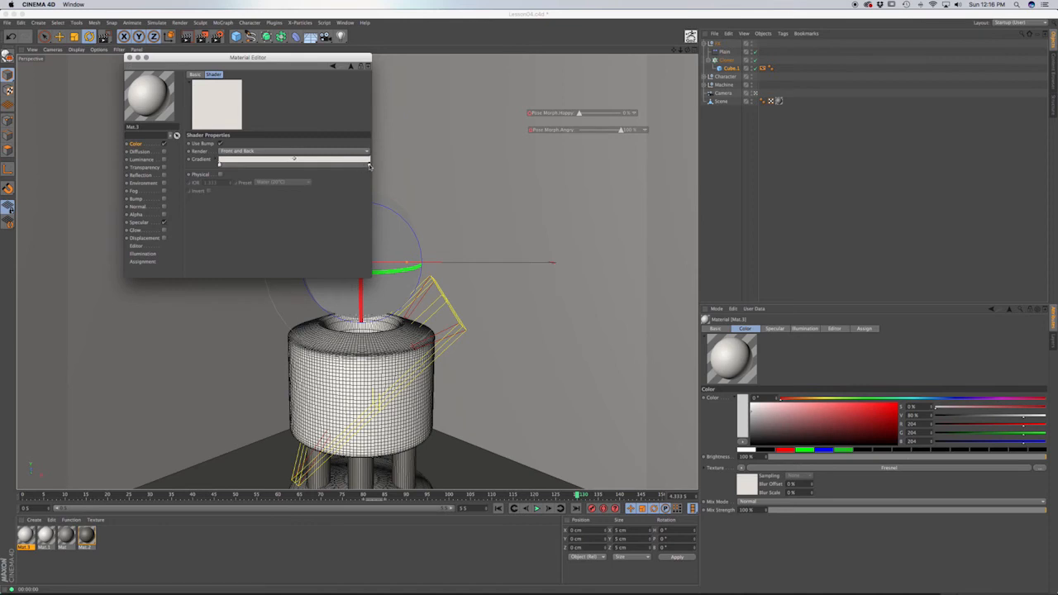
double_click(369, 166)
drag(498, 245, 537, 247)
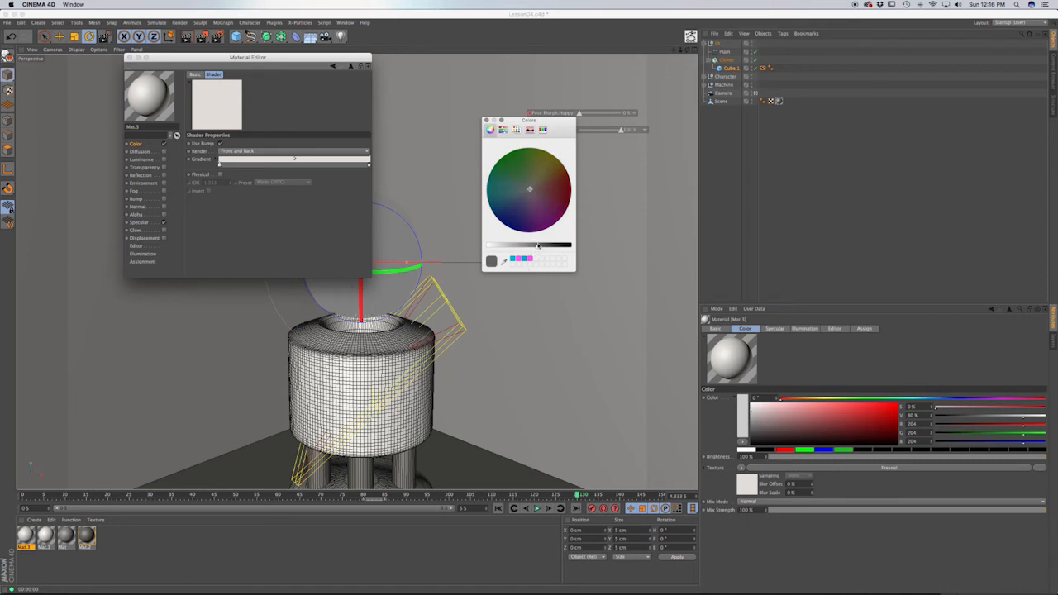
click(486, 121)
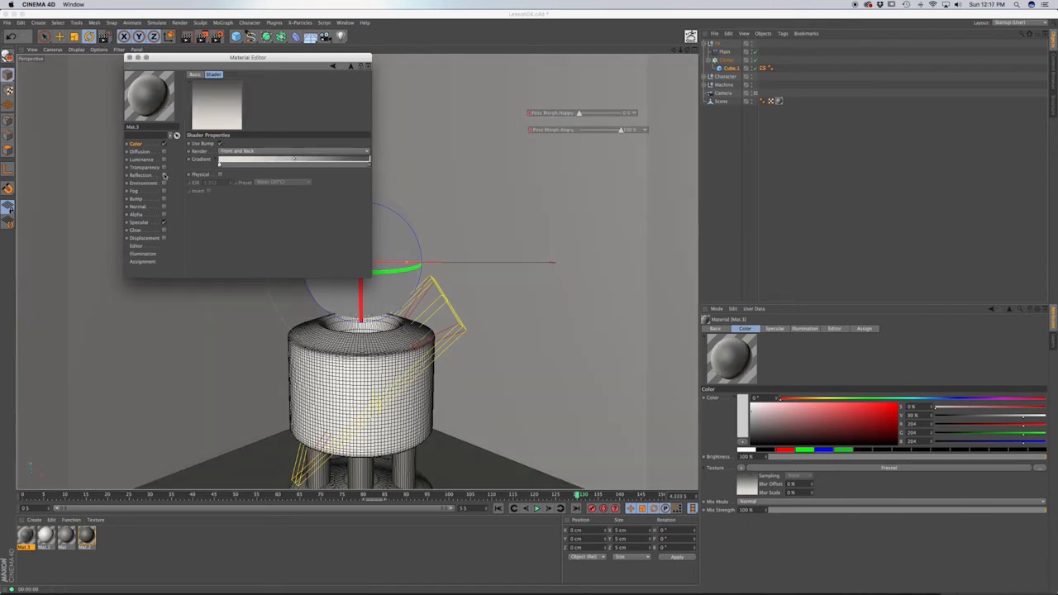
Enable the material's Reflection channel with a Fresnel texture, brightness about 16% and mix strength about 21%
click(164, 175)
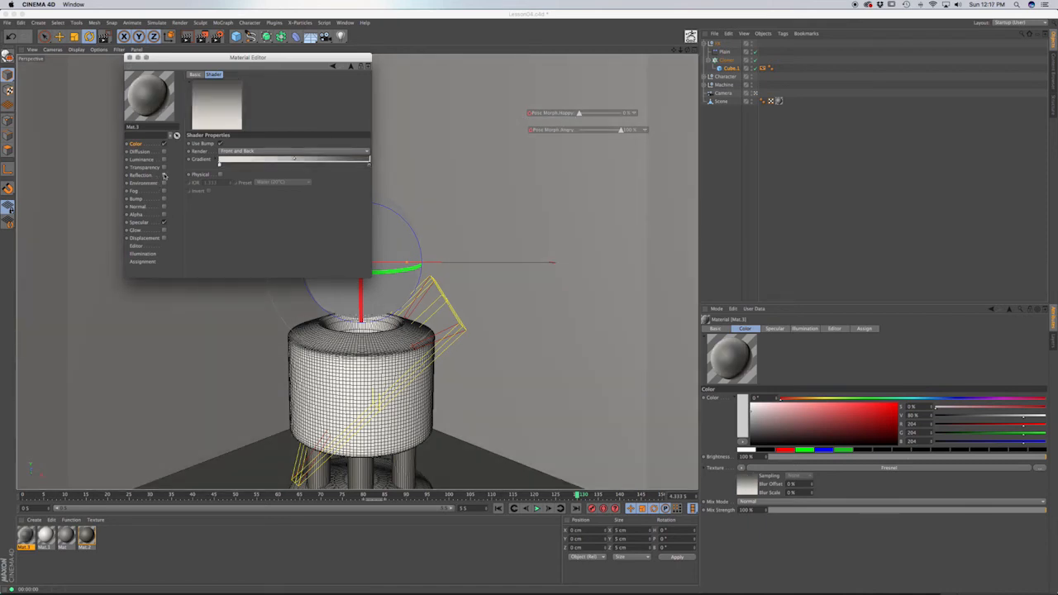
click(225, 172)
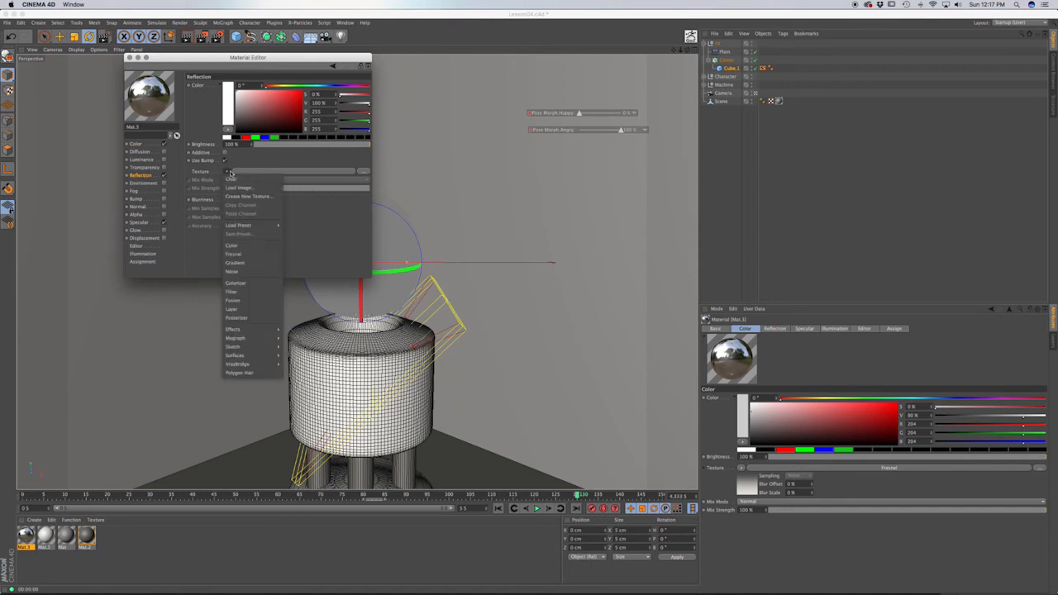
click(256, 255)
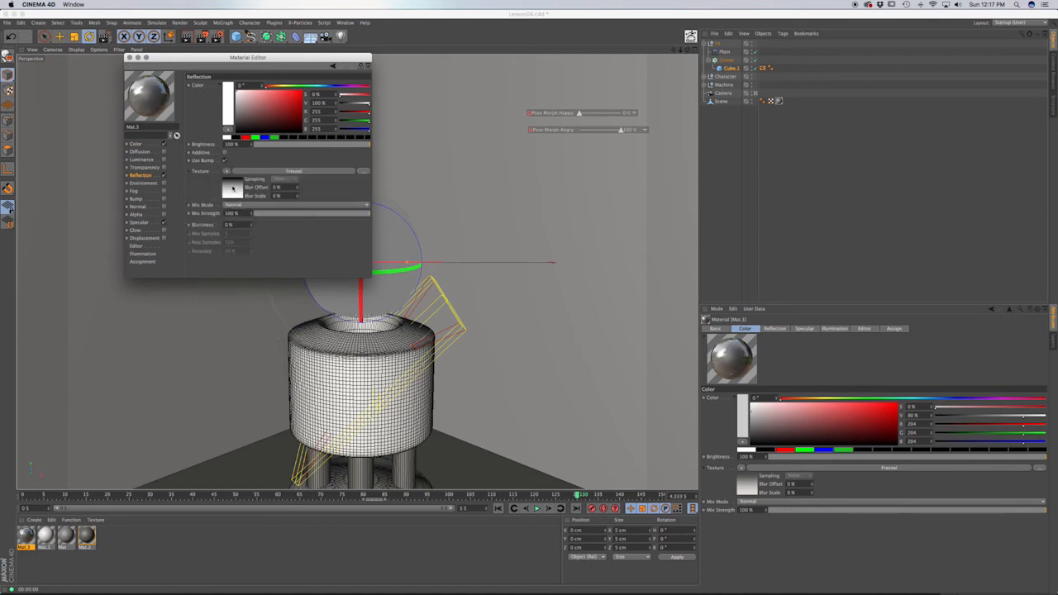
click(233, 189)
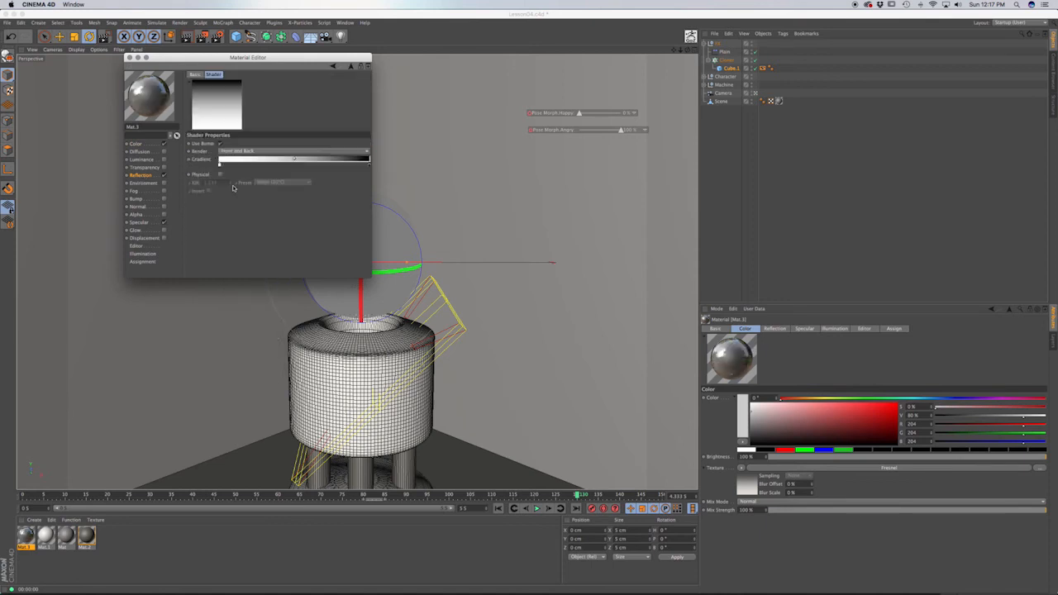
click(352, 67)
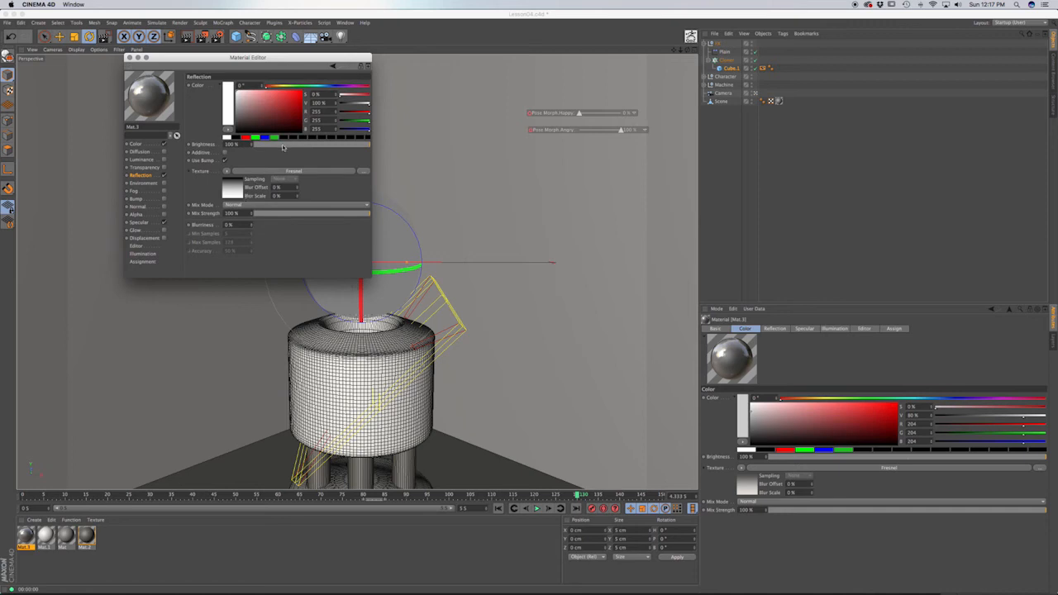
click(278, 145)
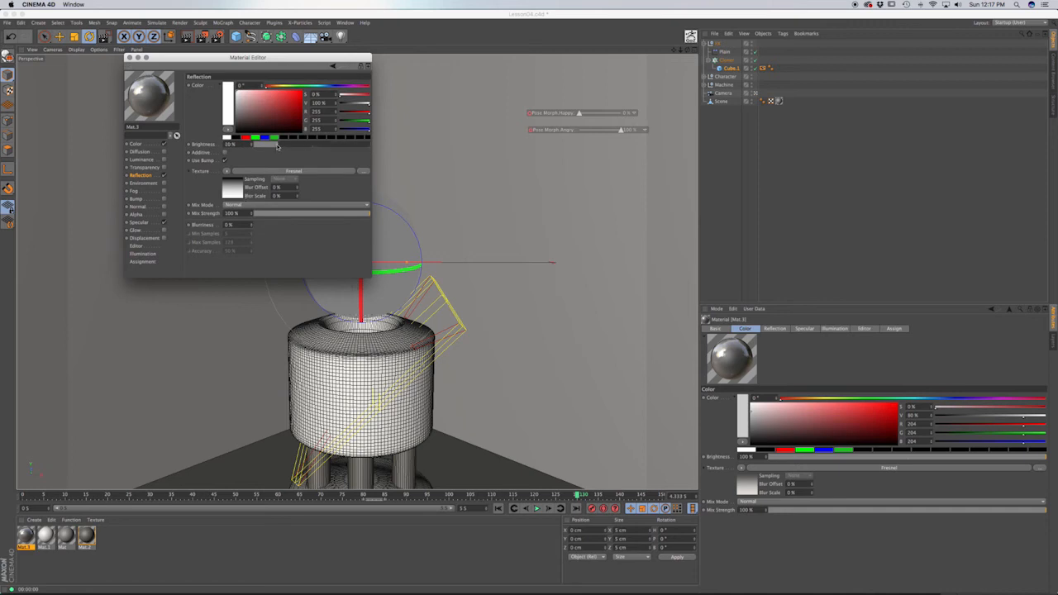
click(280, 214)
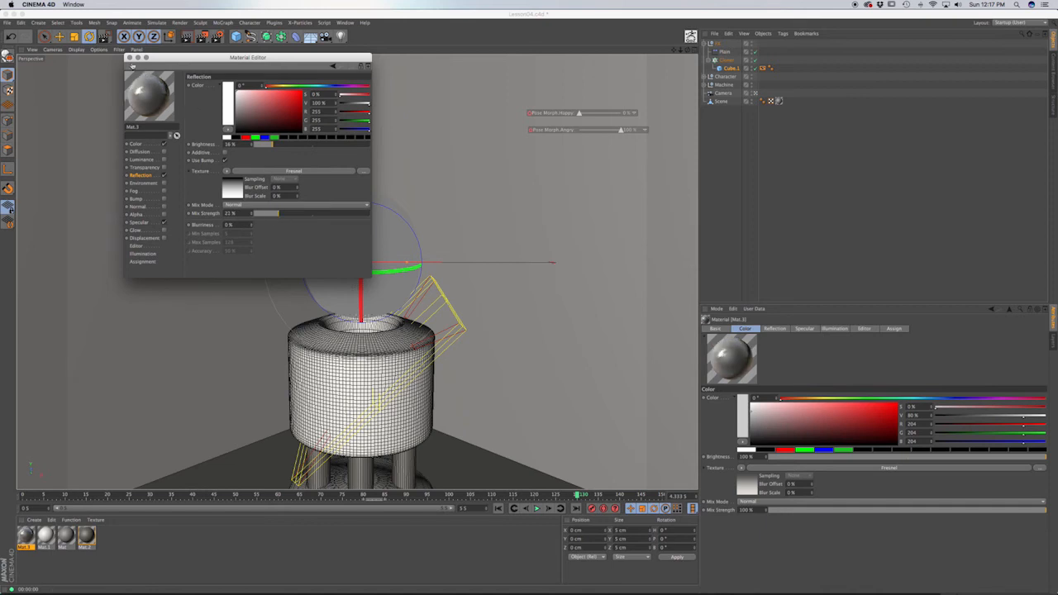
Apply the new Fresnel material to the cloned cube object and rename the material Cube
click(129, 58)
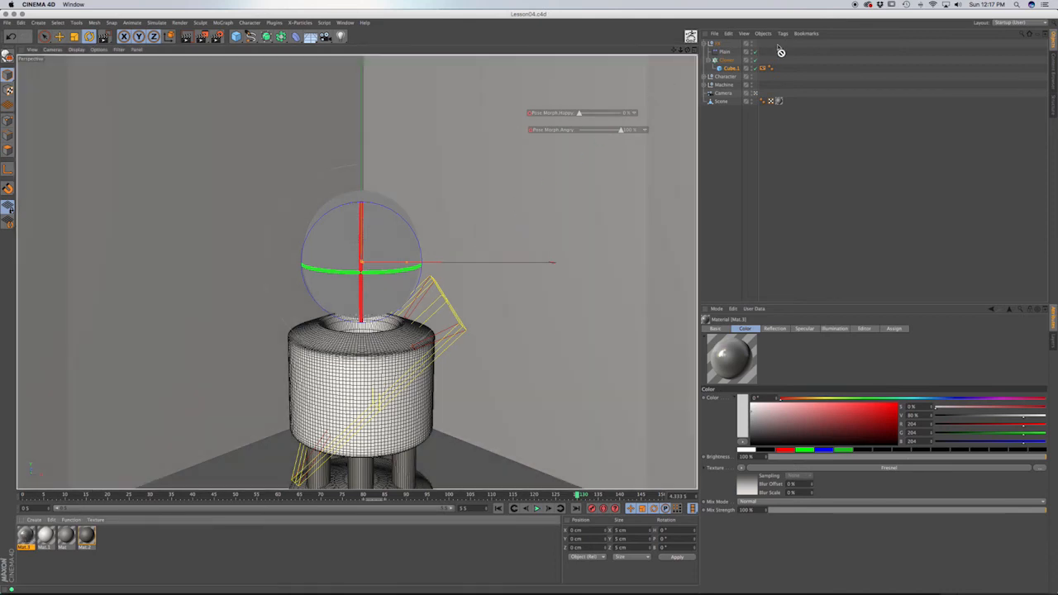
click(777, 68)
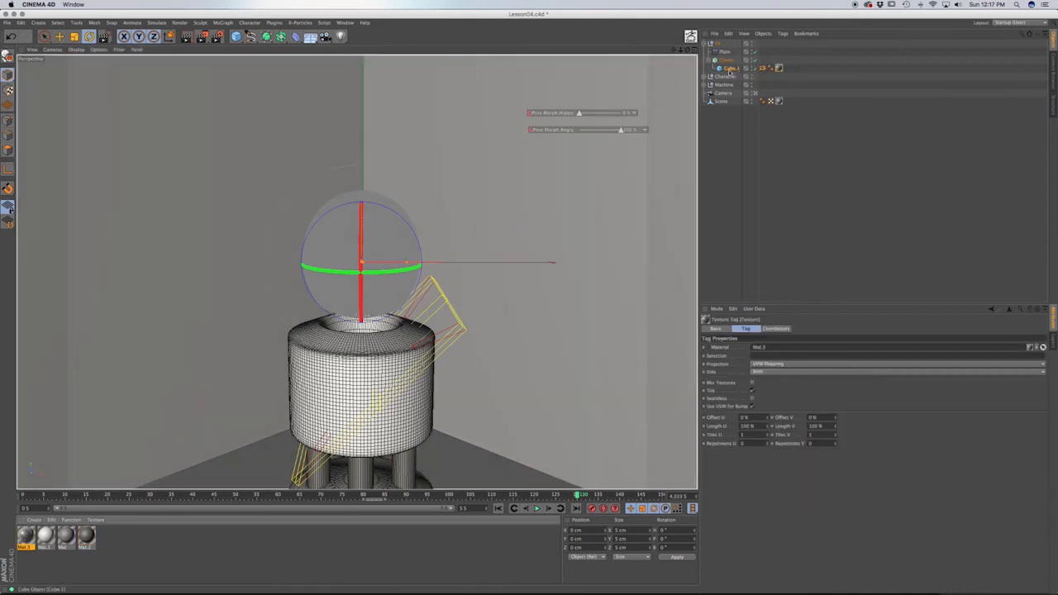
click(25, 536)
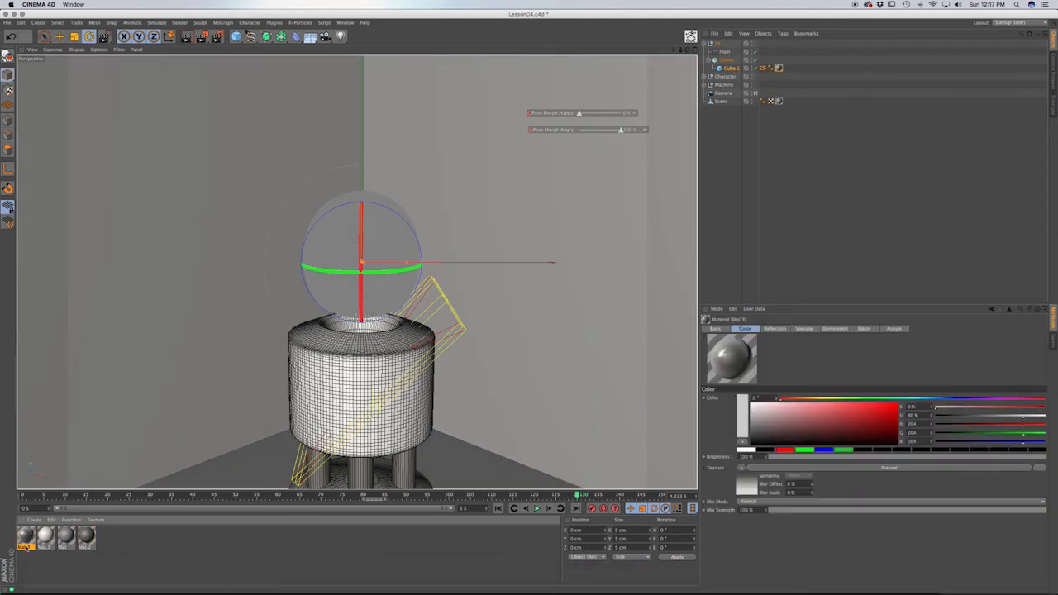
text(Co)
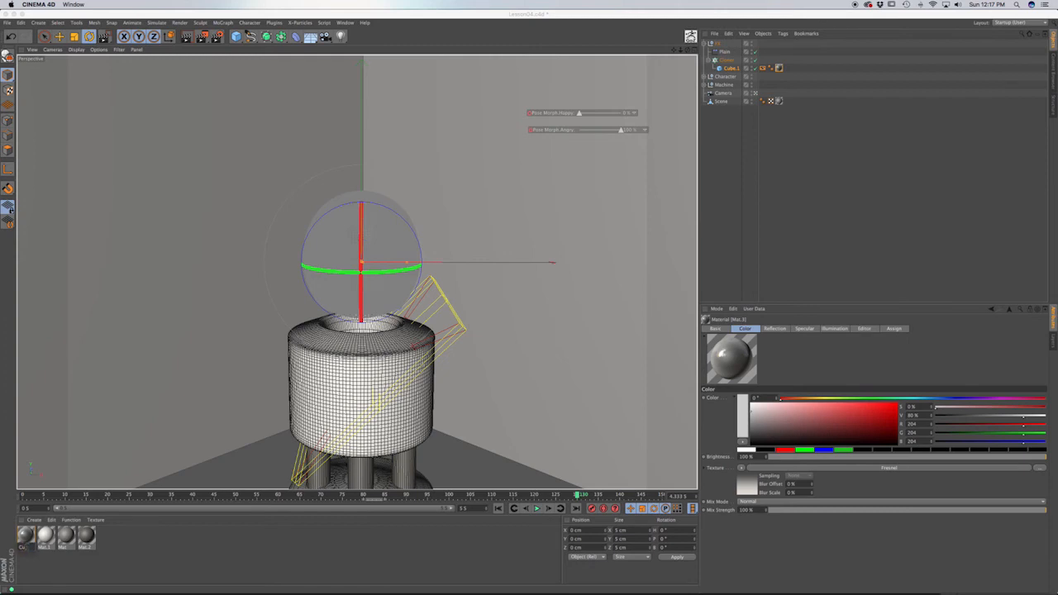
text(ube)
key(Return)
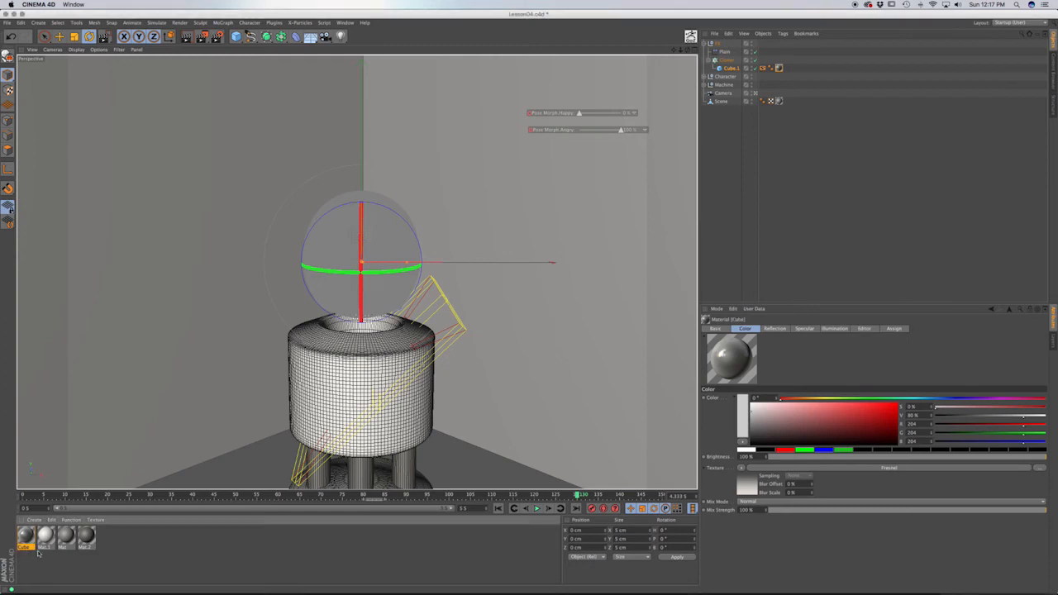
Rename the three remaining materials, in order, as Base, Scene and Posts
click(44, 546)
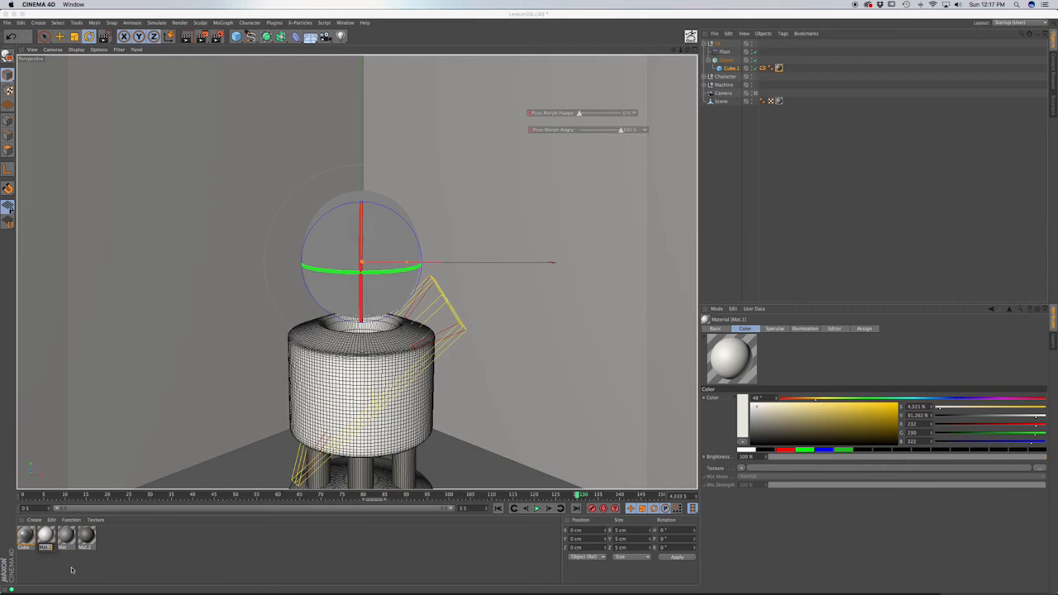
text(Base)
key(Return)
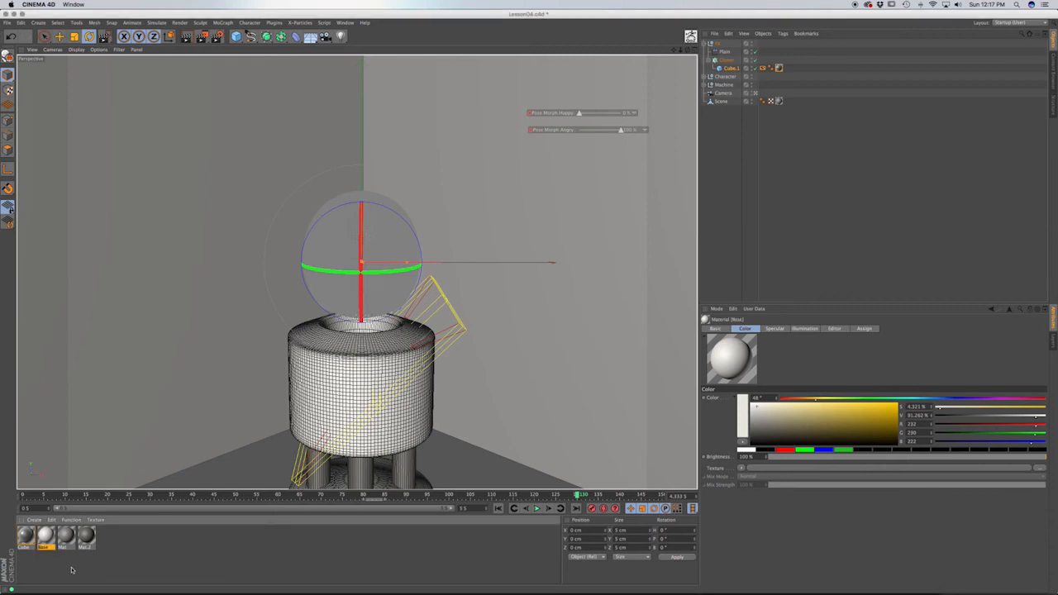
click(65, 537)
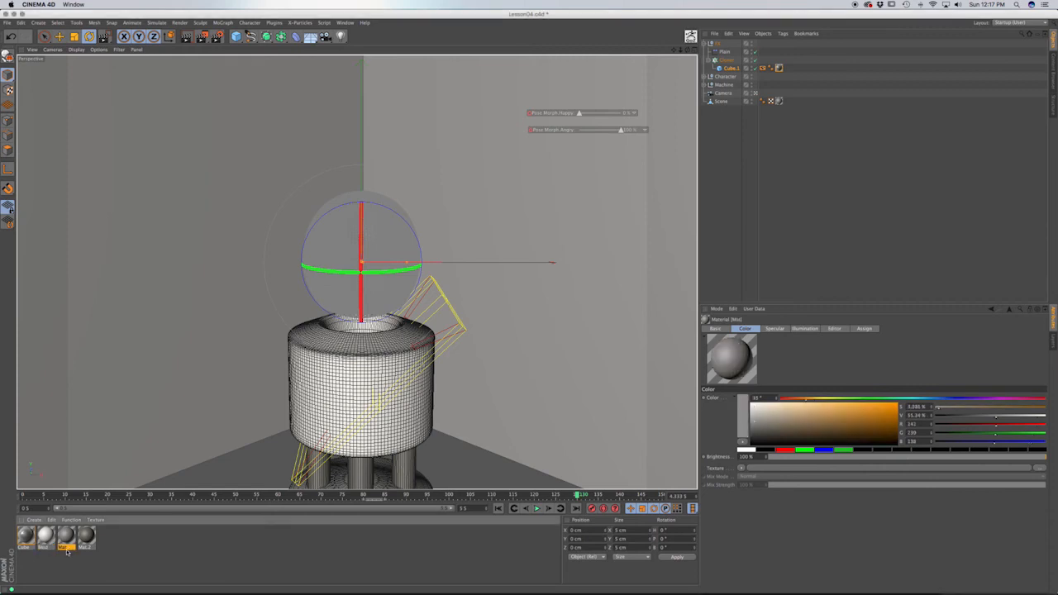
text(Sta)
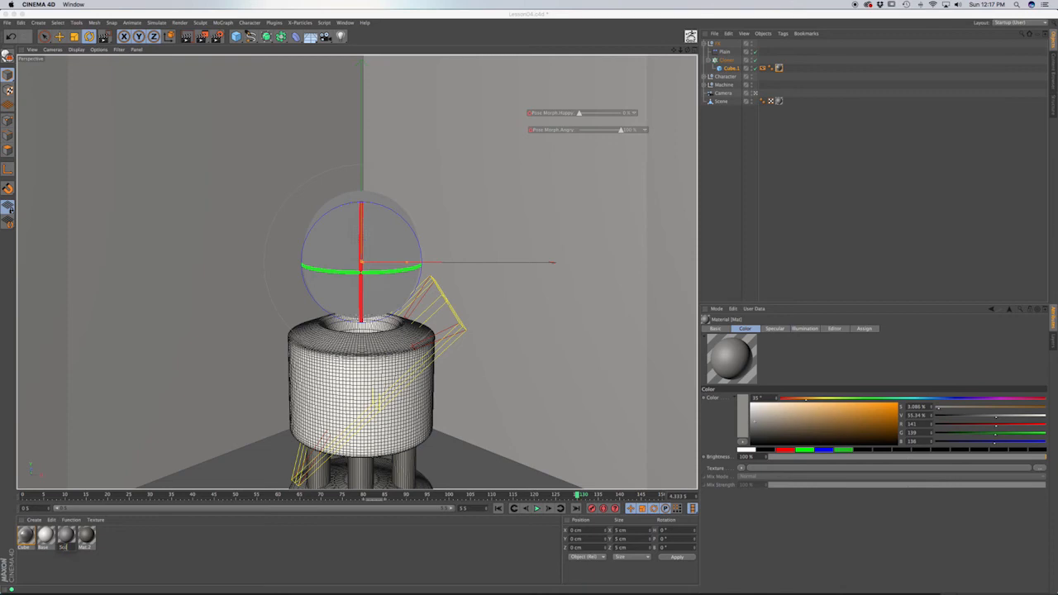
text(nd)
key(Return)
double_click(86, 547)
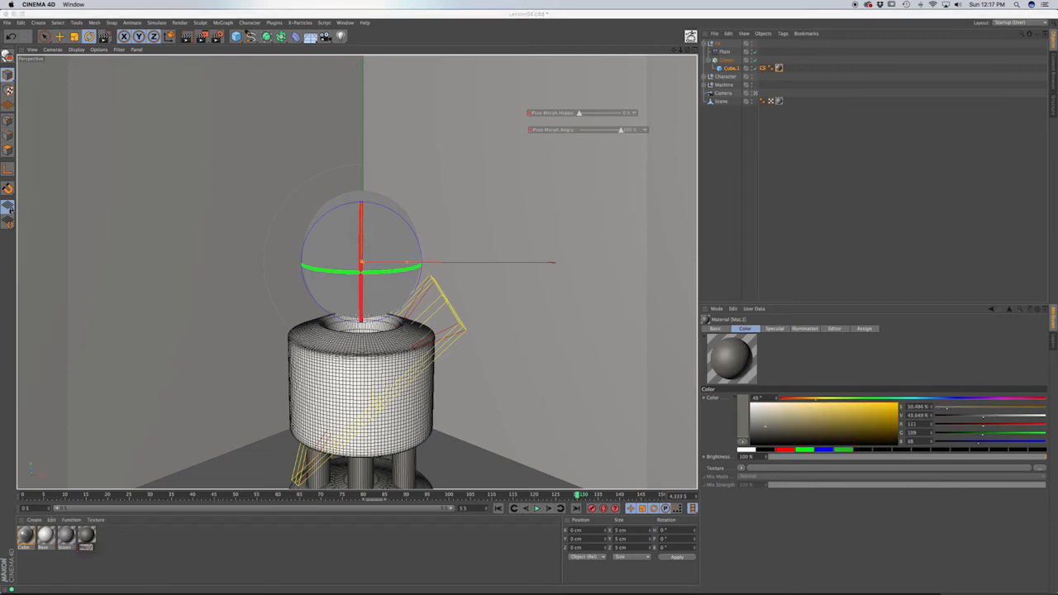
text(A)
key(Return)
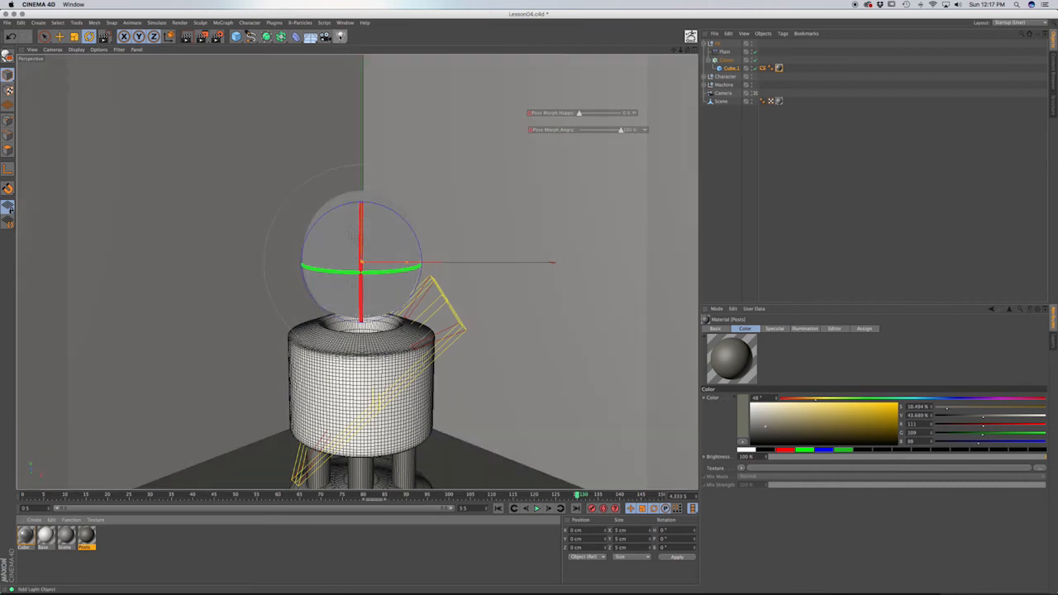
Add an area light to the scene and pitch it 90° so it lies horizontally
click(340, 36)
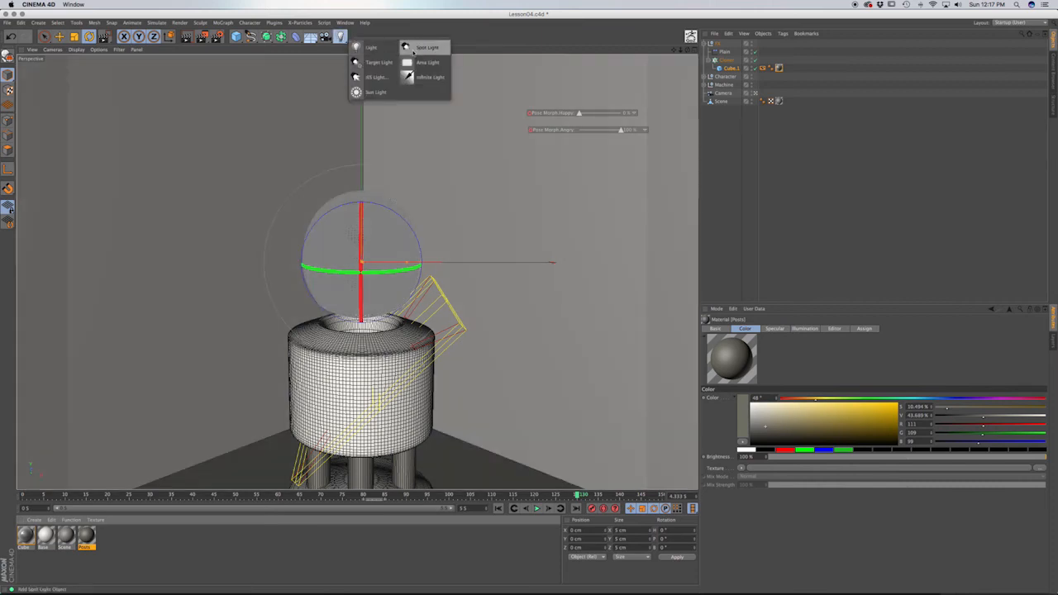
click(413, 49)
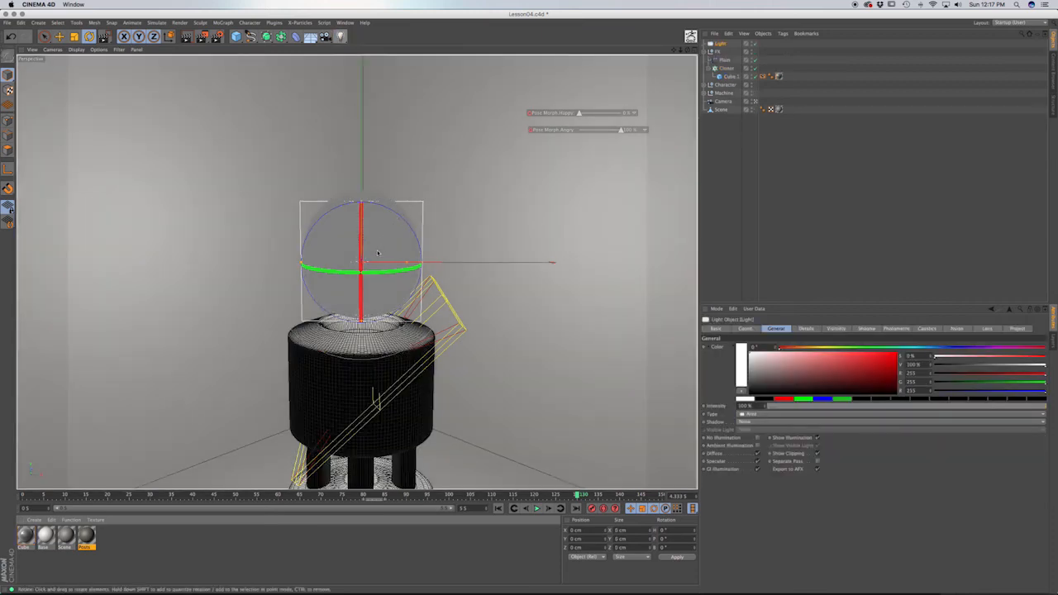
drag(361, 236, 366, 314)
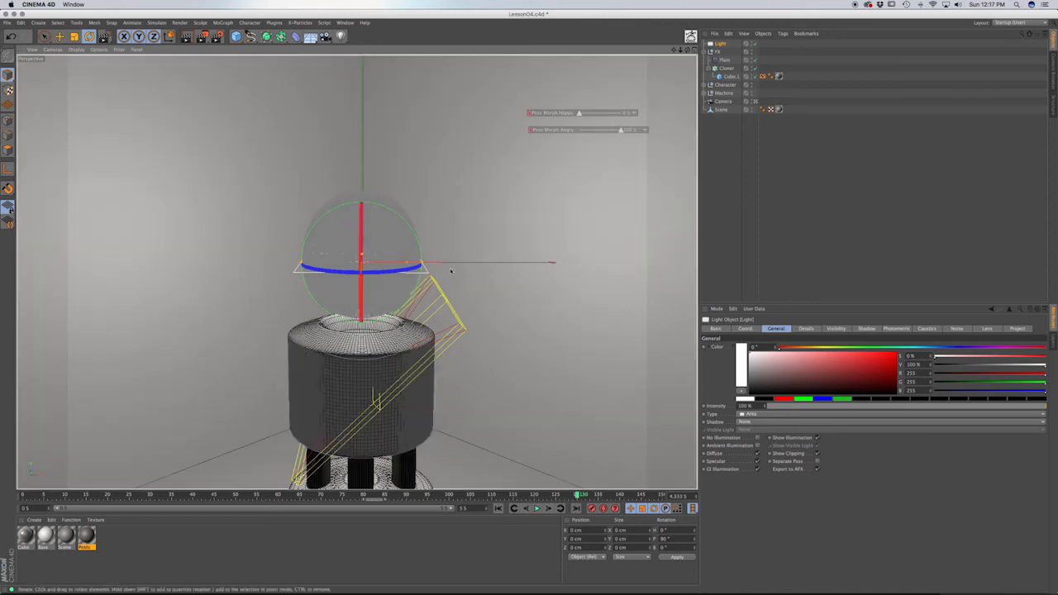
Scale the area light up to about 1229 cm square and raise it to about 512 cm above the character
key(t)
drag(448, 233, 785, 233)
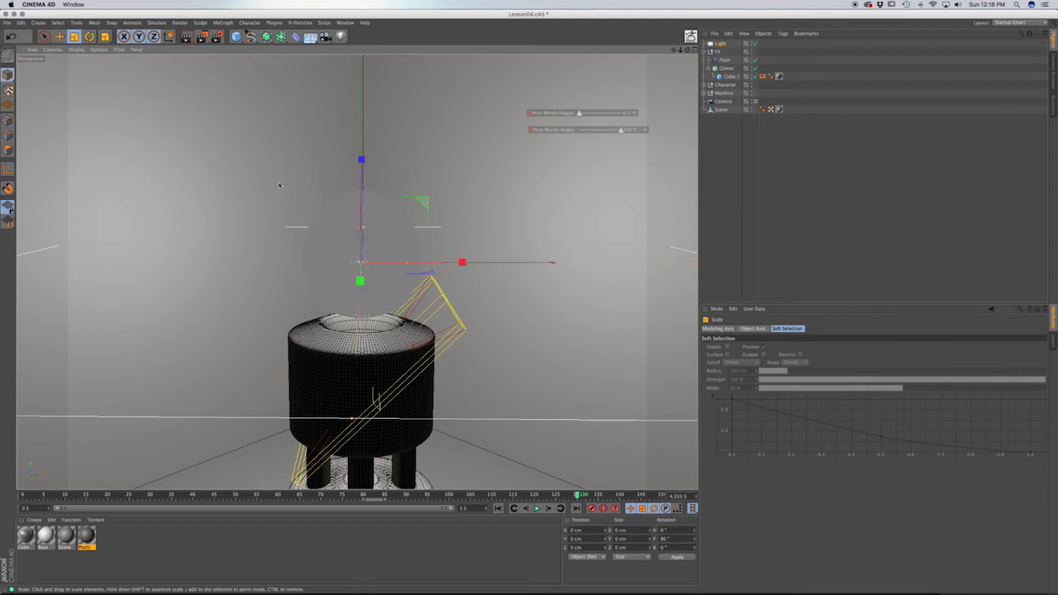
key(e)
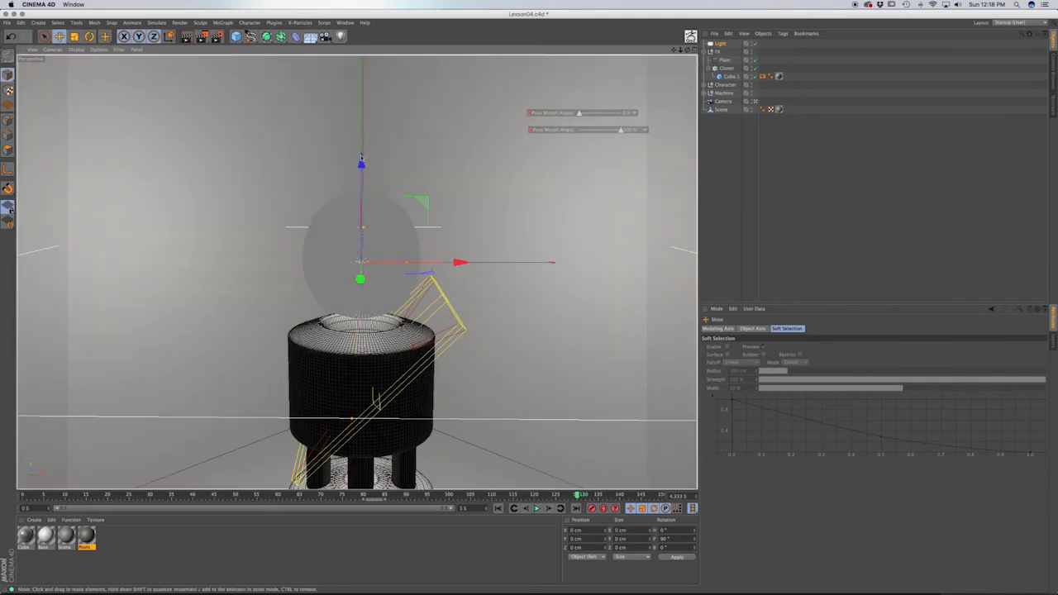
drag(360, 159, 361, 1)
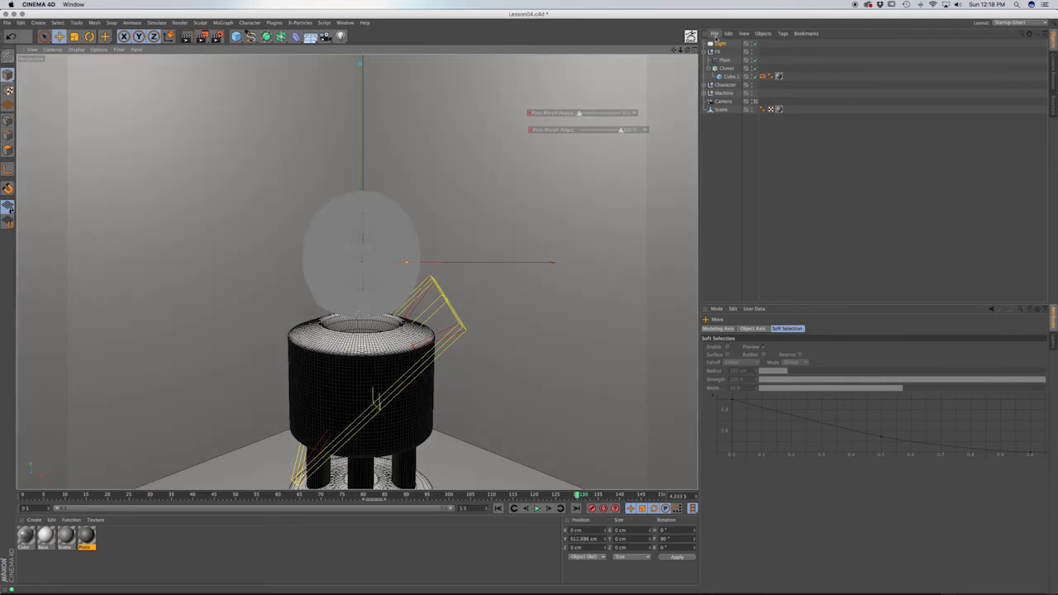
Tint the area light a slightly warm off-white and set its shadow type to Shadow Maps (Soft)
click(719, 44)
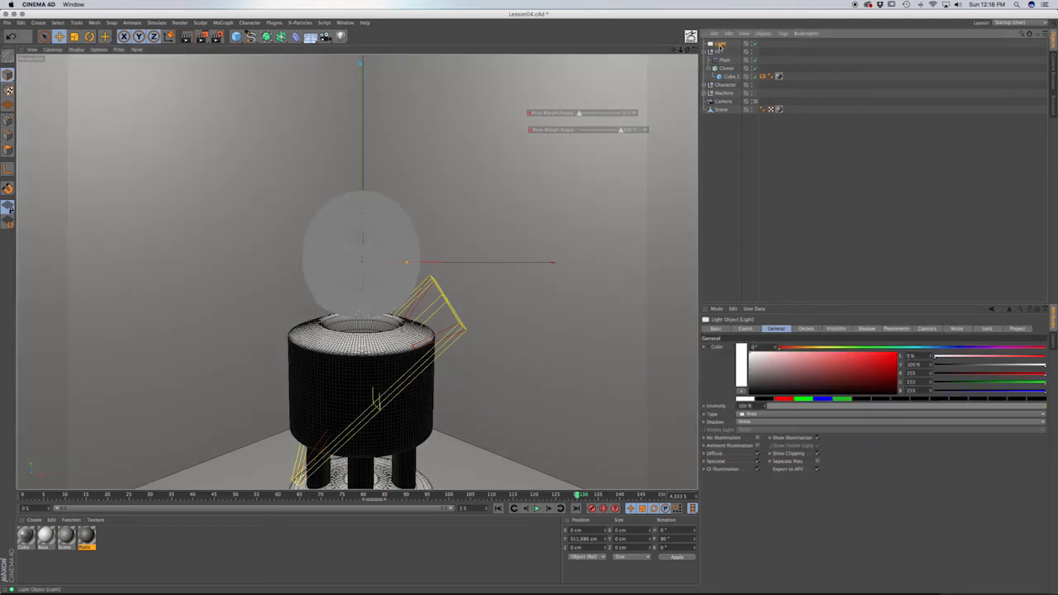
click(803, 348)
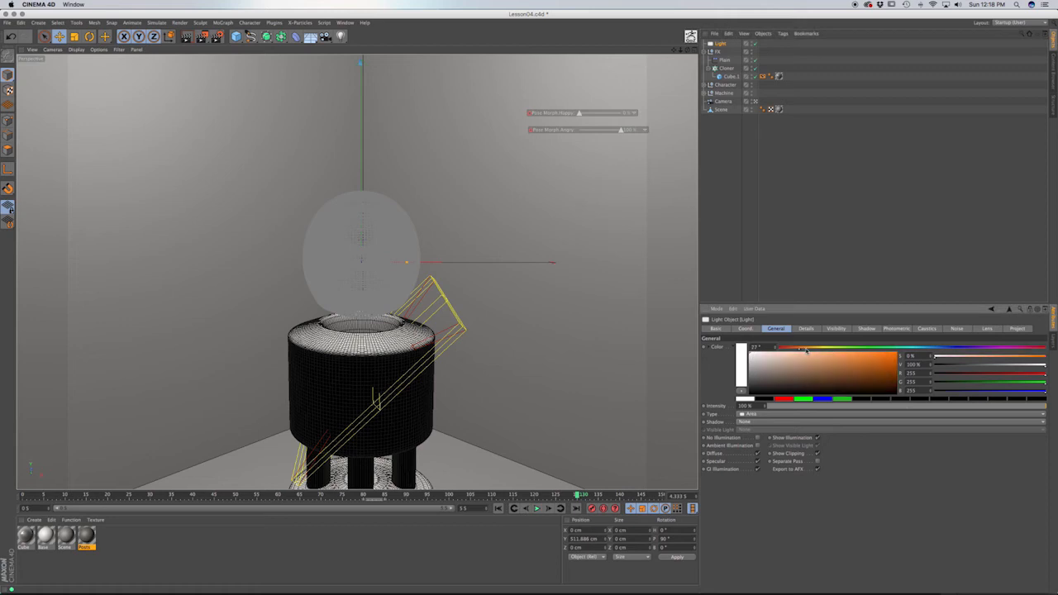
click(752, 357)
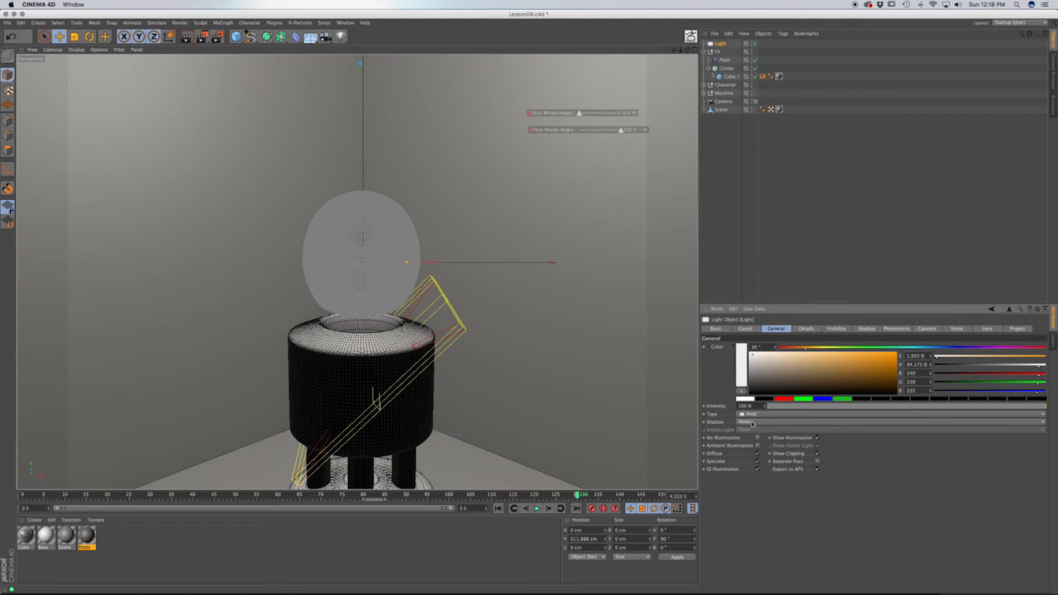
click(750, 422)
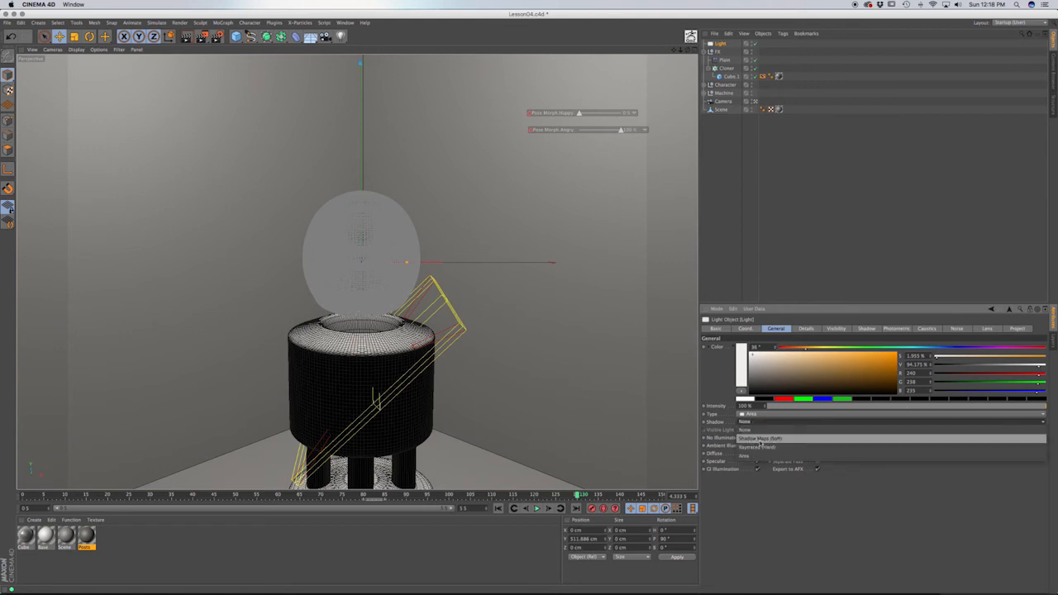
click(760, 440)
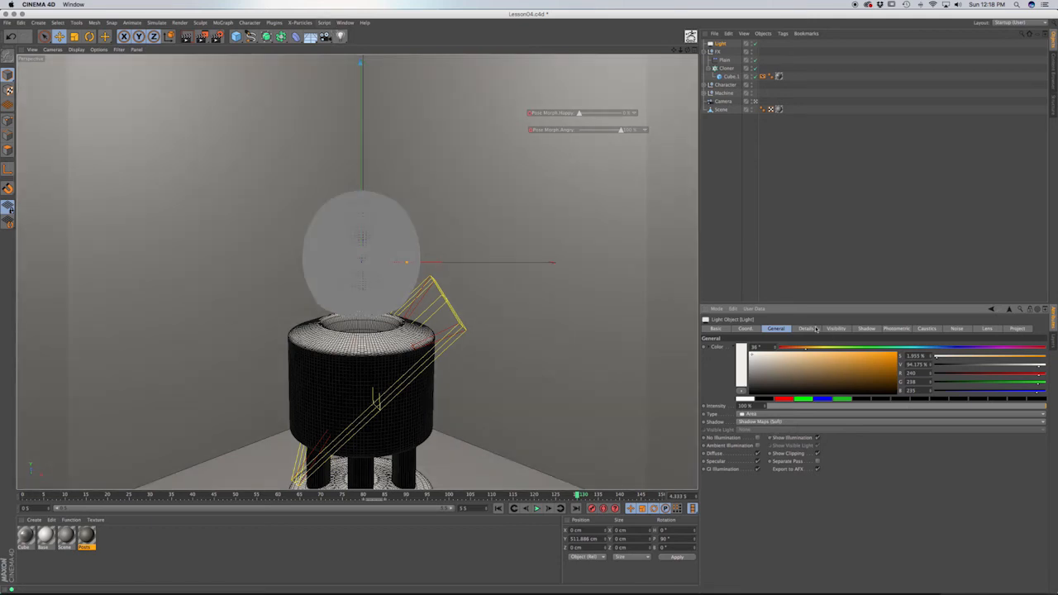
Set the area light's falloff to Inverse Square (Physically Accurate) and reduce its decay radius to about 1882 cm
click(807, 328)
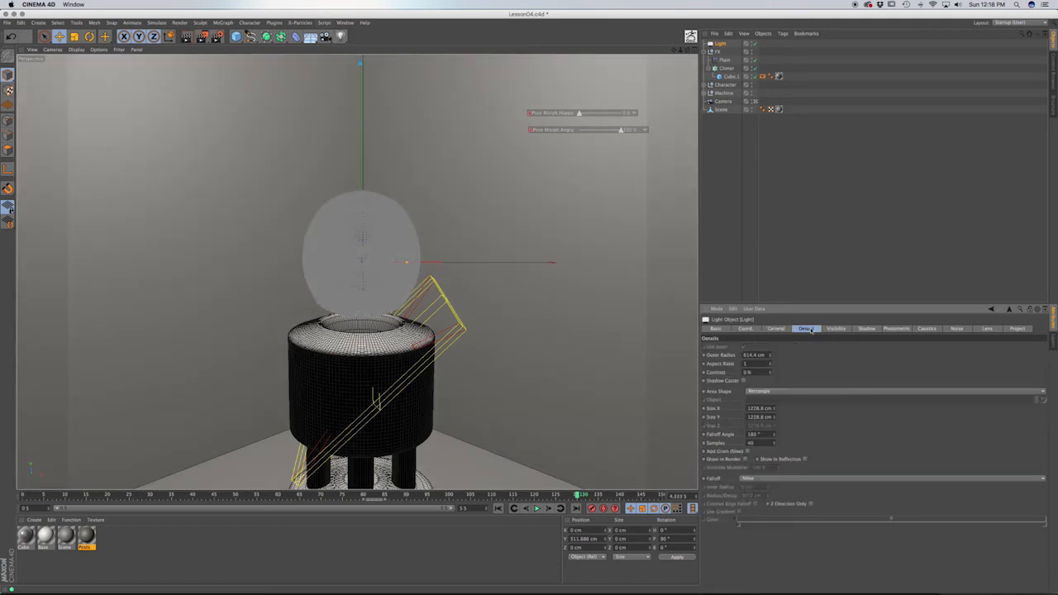
click(753, 477)
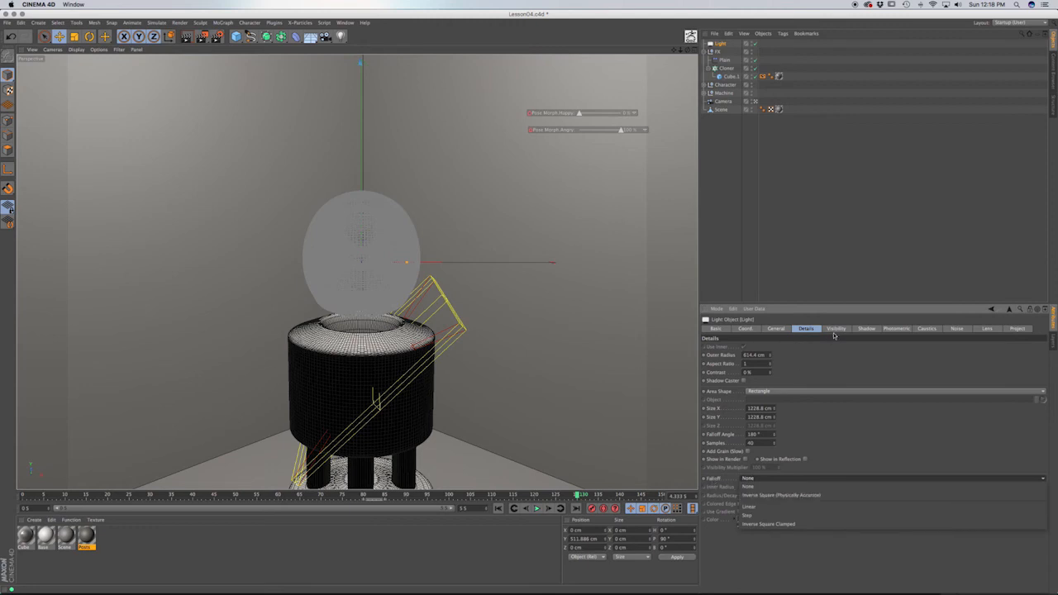
click(755, 495)
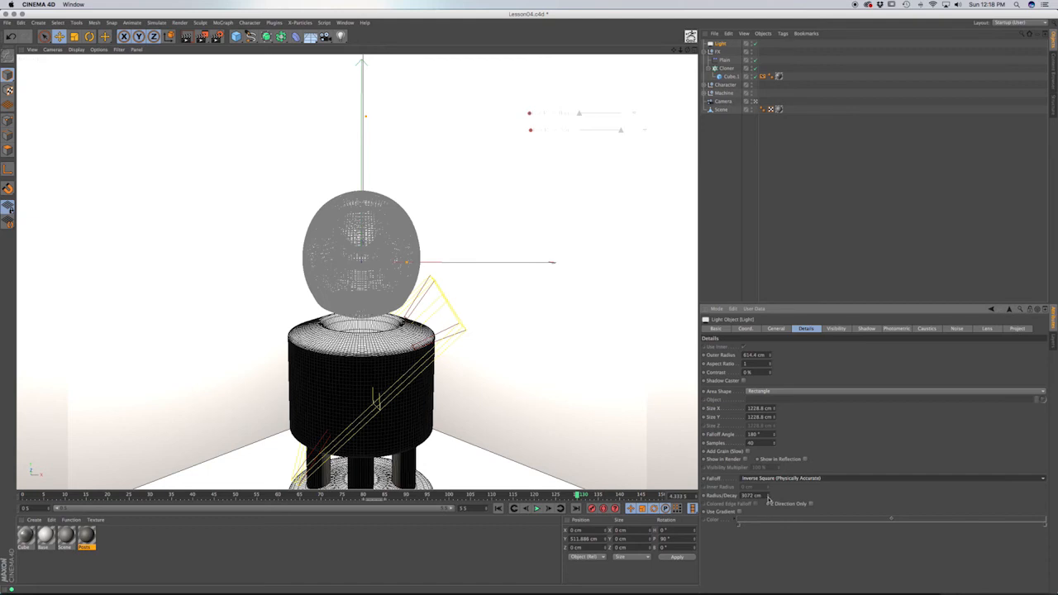
drag(768, 495, 768, 499)
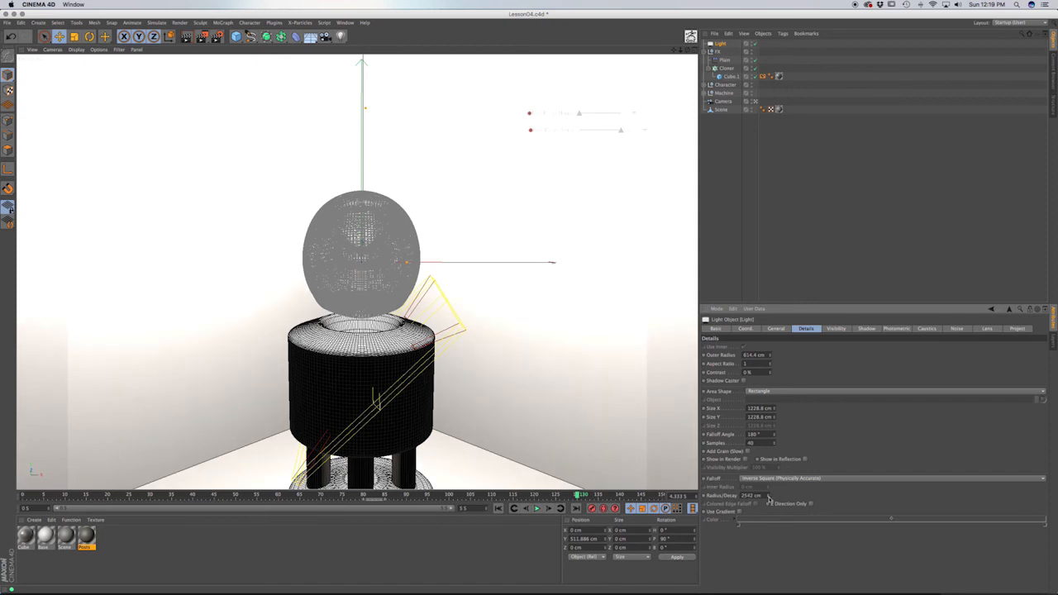
drag(767, 494, 768, 543)
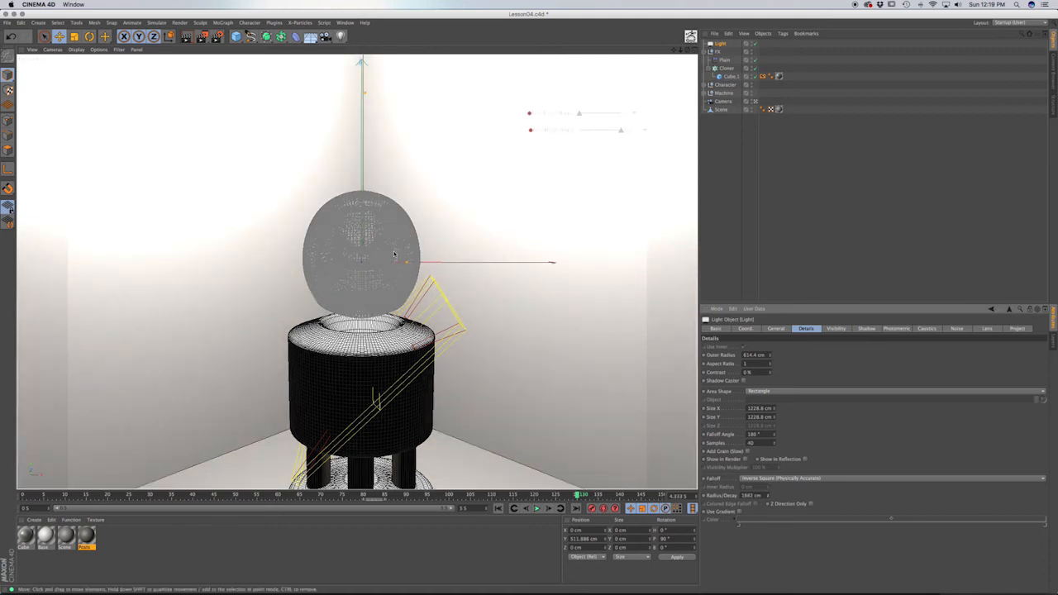
Render a test region across the cube head and the upper part of the machine
click(180, 22)
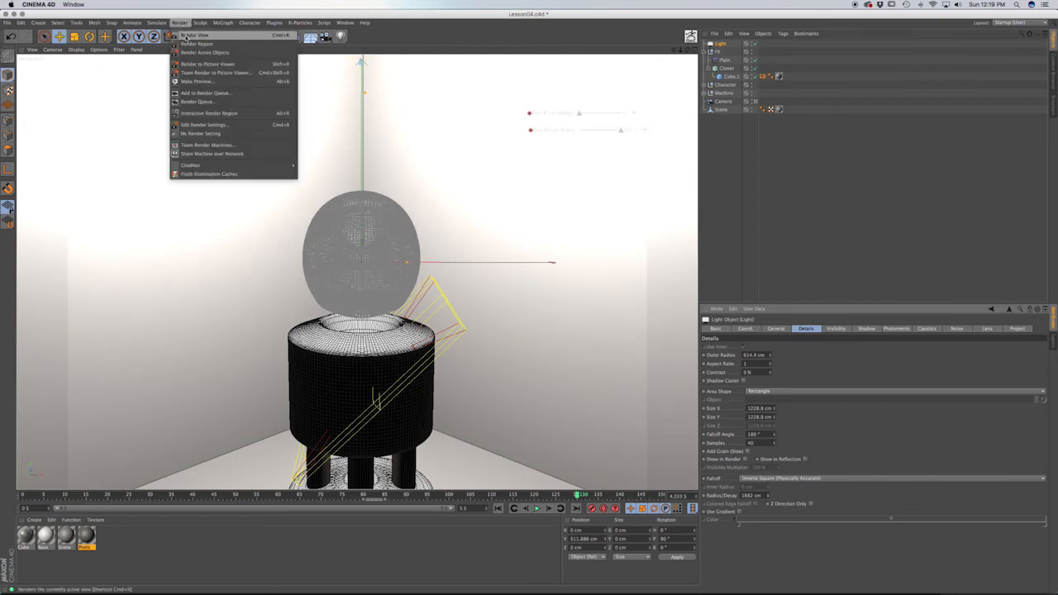
click(190, 43)
drag(194, 226, 574, 342)
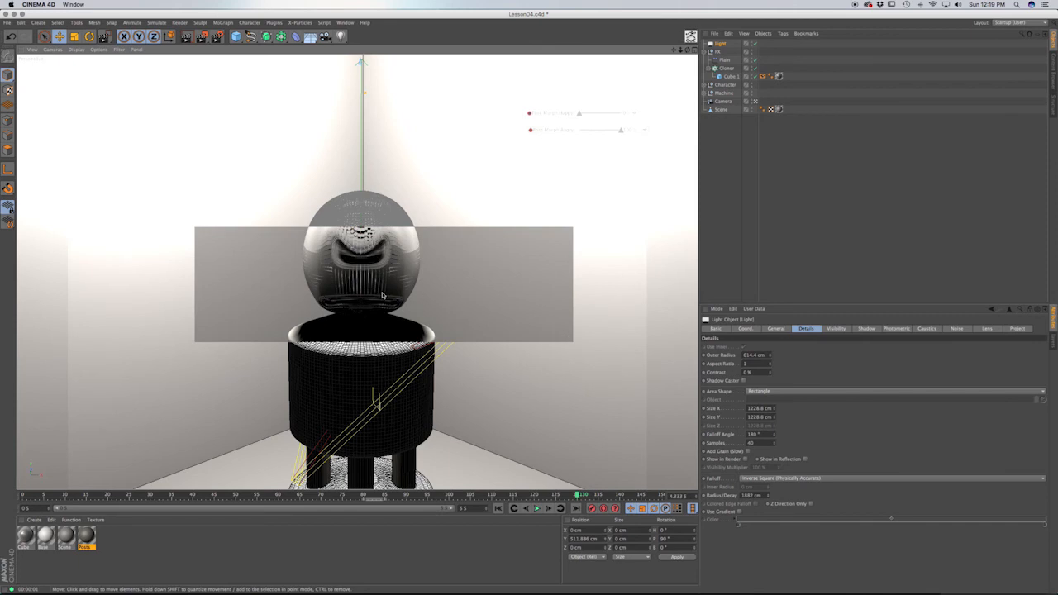
click(730, 47)
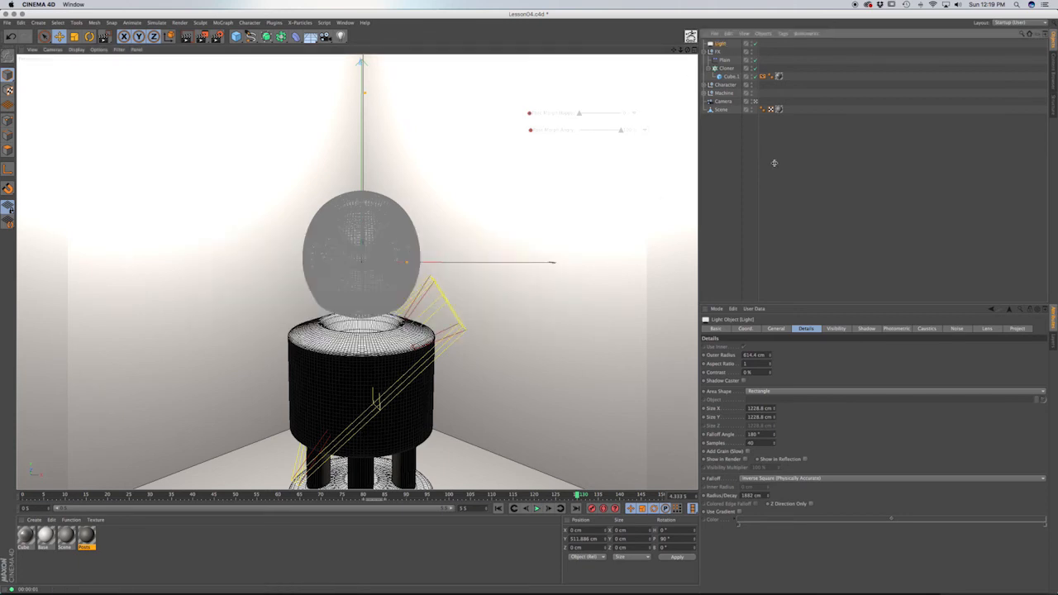
Add a second light to the scene and tint it a slightly warm light grey of about RGB 225, 223, 220
click(755, 101)
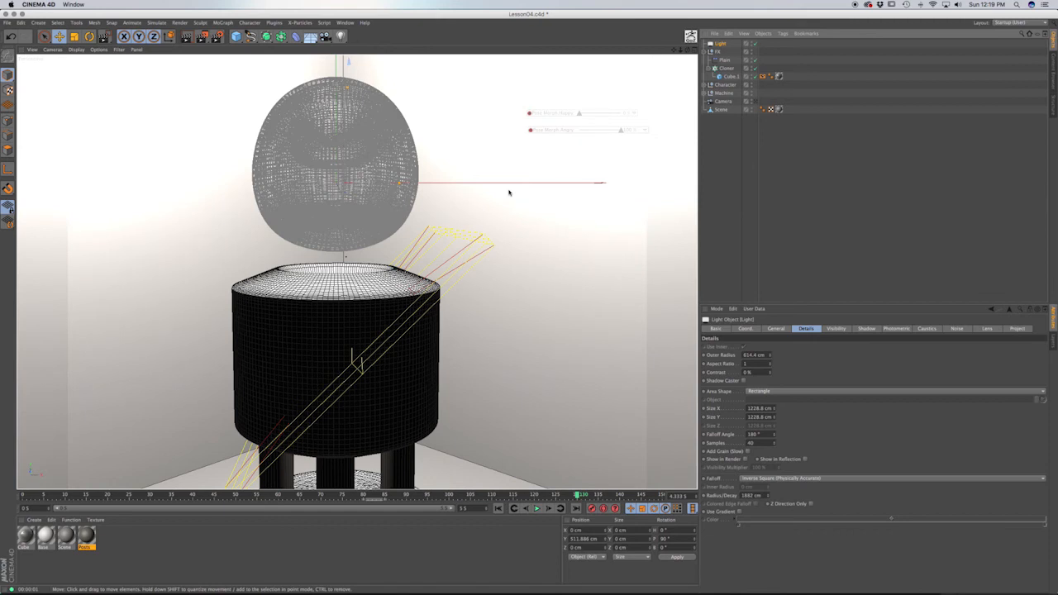
key(F2)
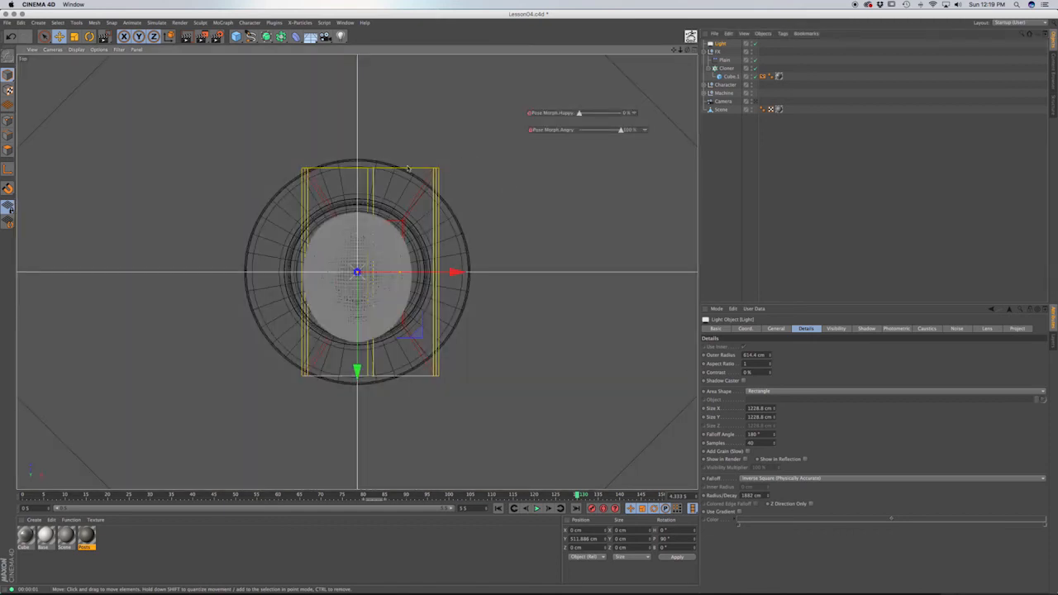
click(339, 36)
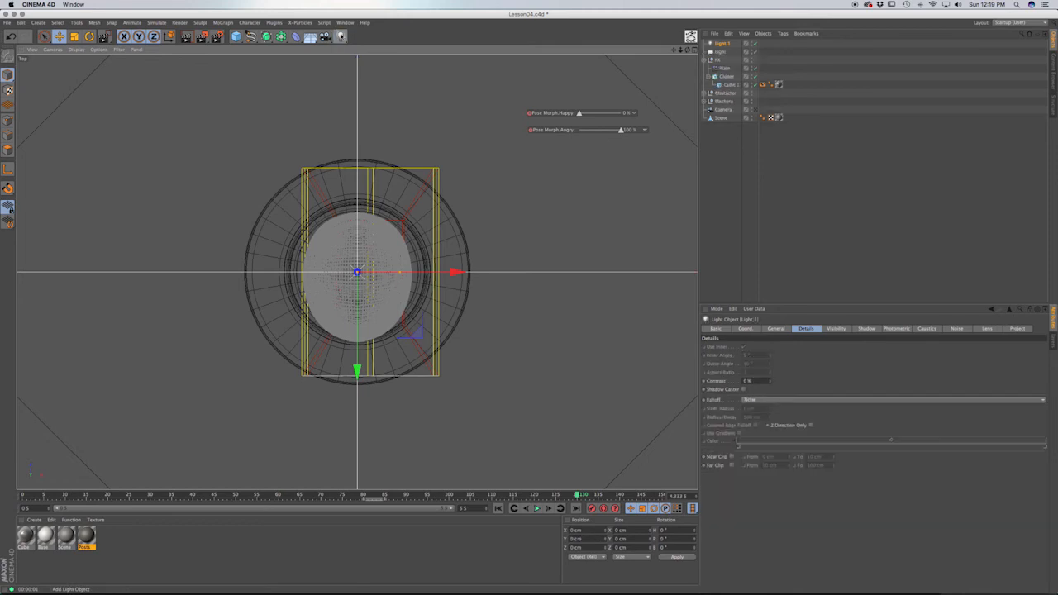
click(724, 44)
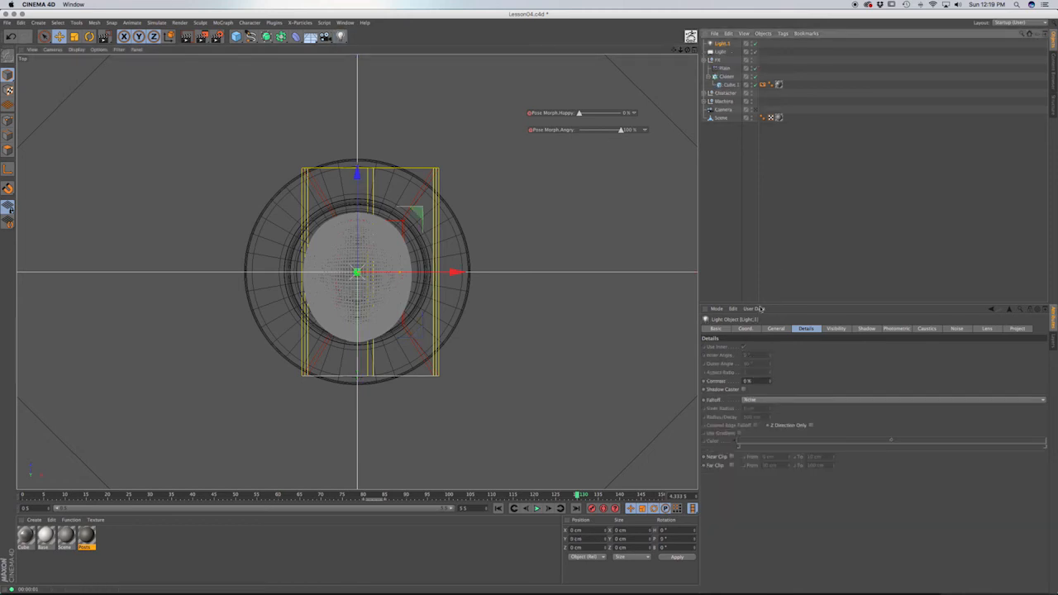
click(786, 329)
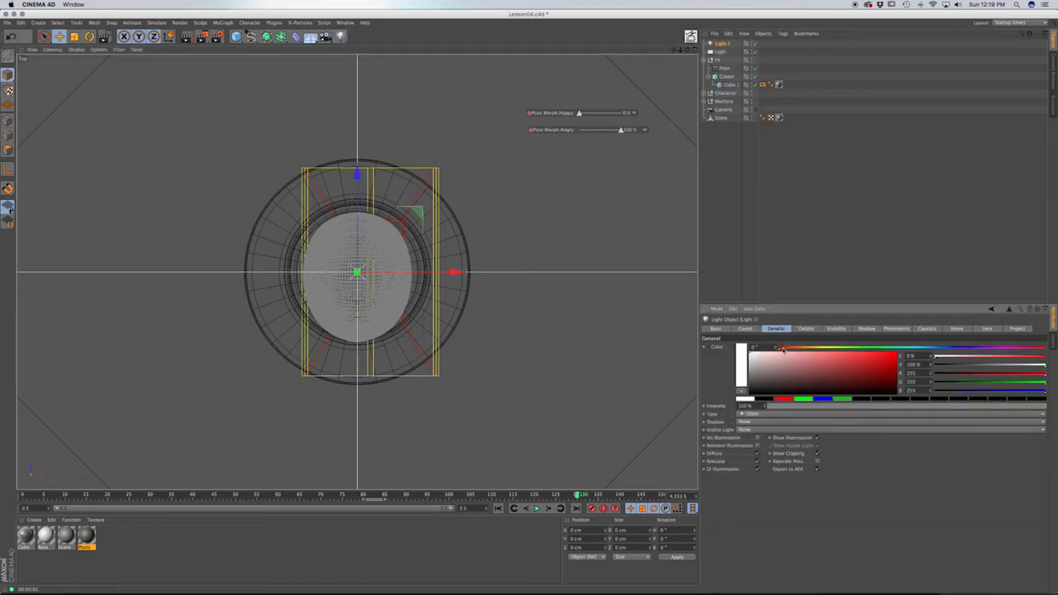
mouse_move(781, 348)
mouse_down()
mouse_move(806, 348)
mouse_move(752, 359)
mouse_up()
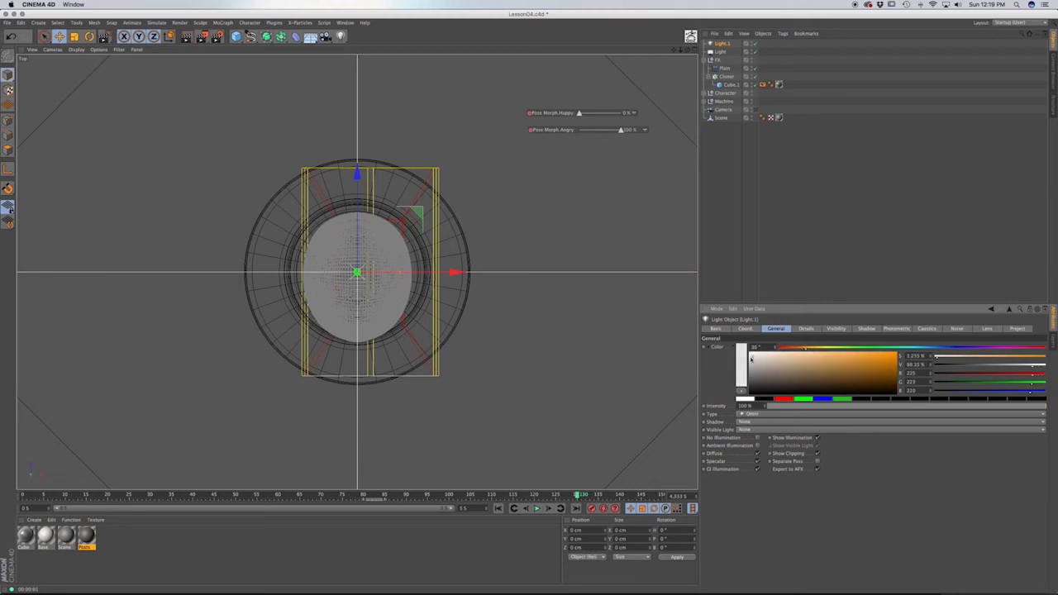
Set the new light's shadow type to Shadow Maps (Soft) and its intensity to 65%
click(754, 421)
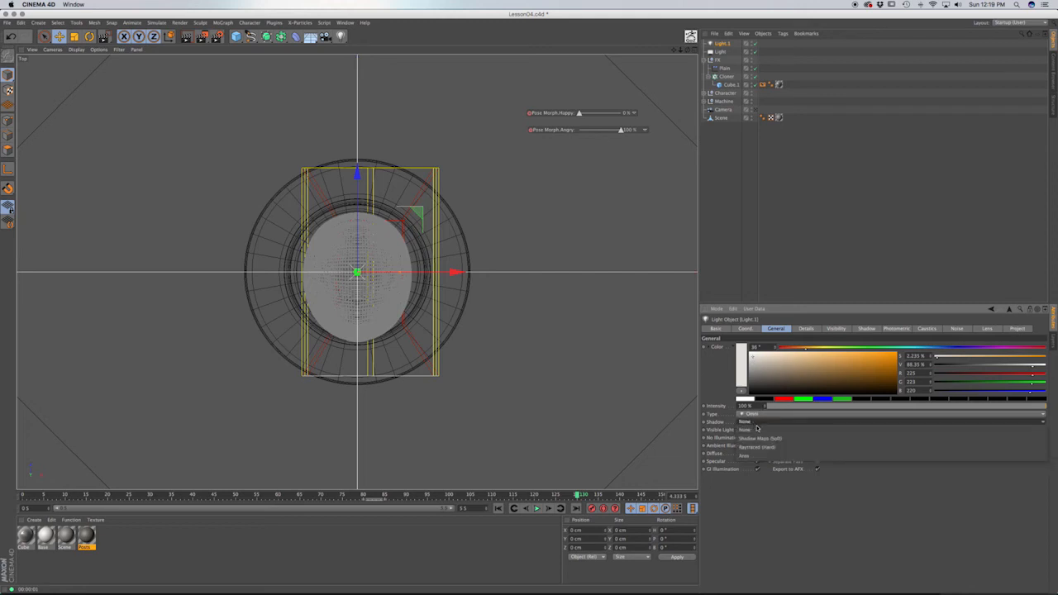
click(759, 438)
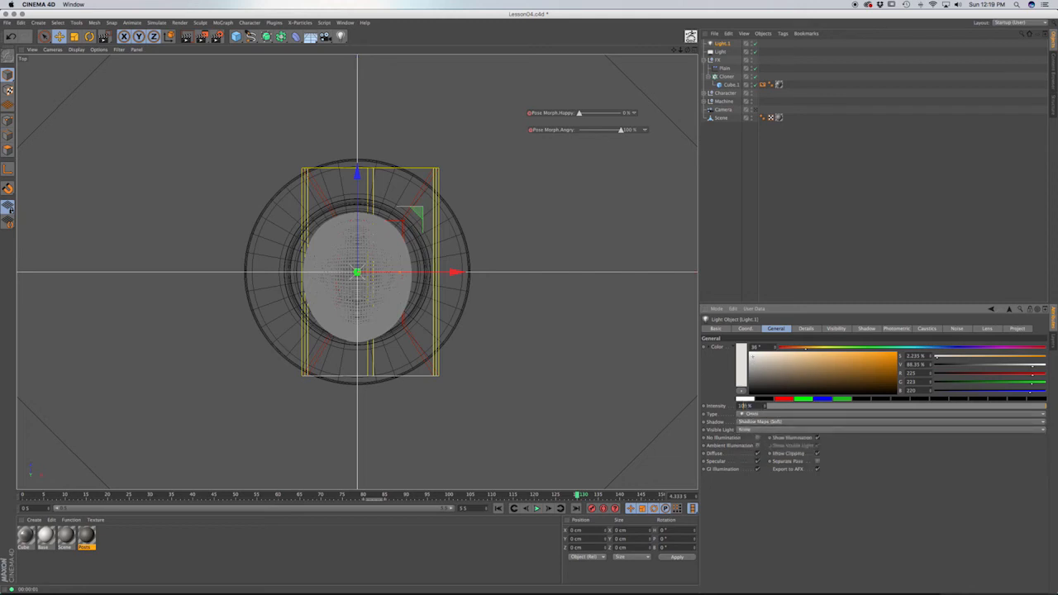
double_click(742, 406)
text(65)
key(Return)
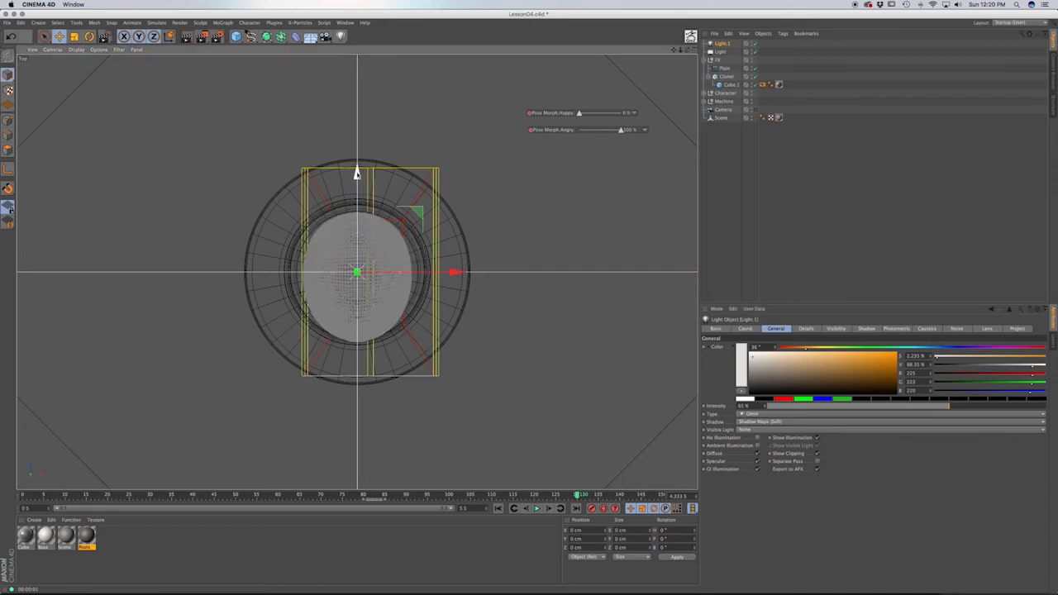
Move the new light in front of the head to about -366 cm in Z and rename it Front
drag(357, 223, 348, 385)
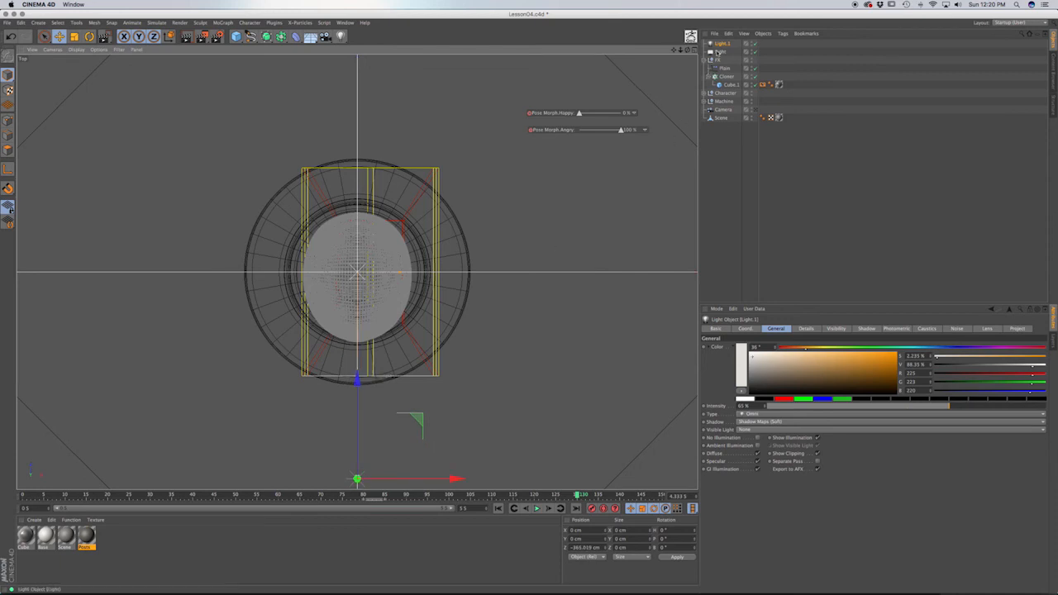
double_click(723, 43)
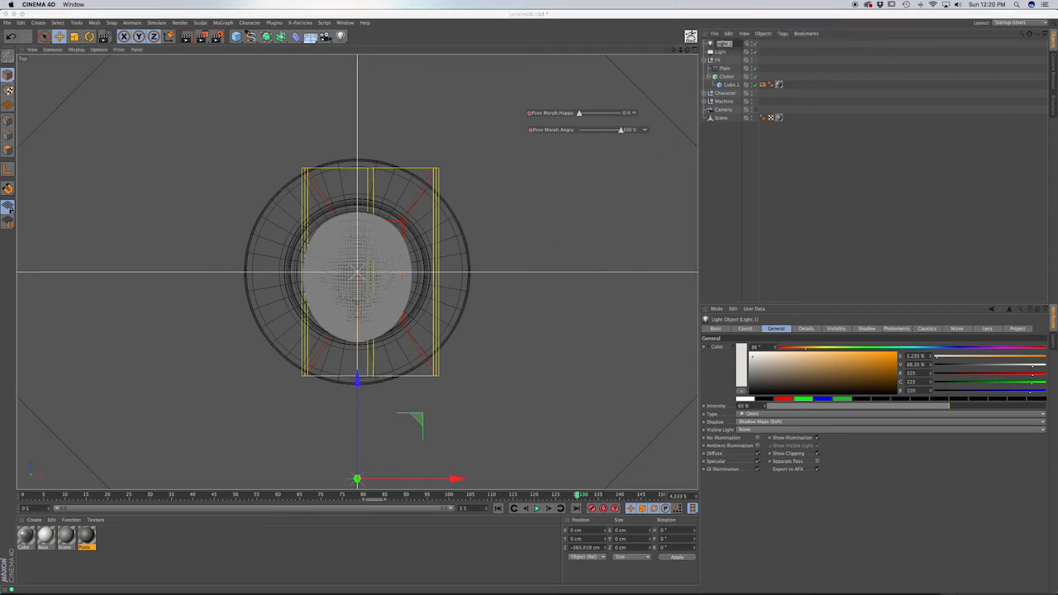
text(Fil)
text(lare)
key(Return)
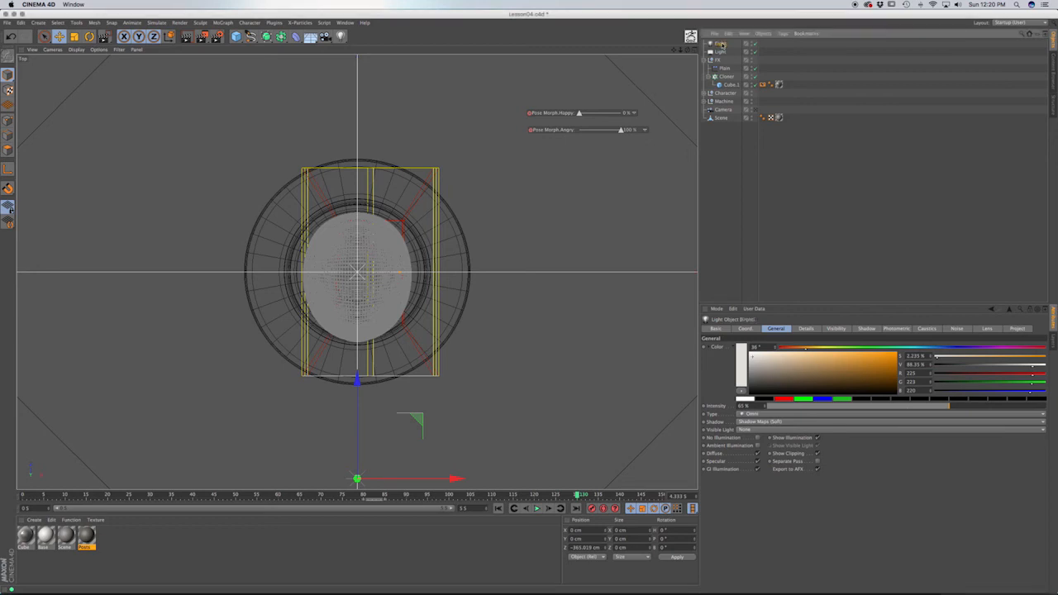
Rename the area light Overhead
double_click(720, 52)
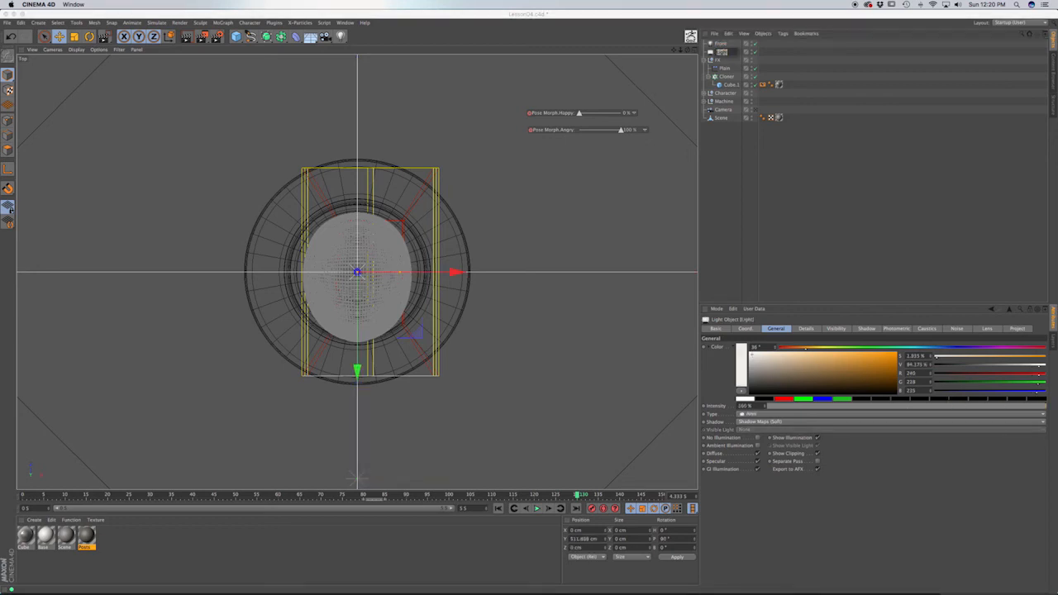
text(Gl)
text(erhead)
key(Return)
Lower the Front light to about -239 cm in Y and move it farther from the head to about -477 cm in Z
click(720, 45)
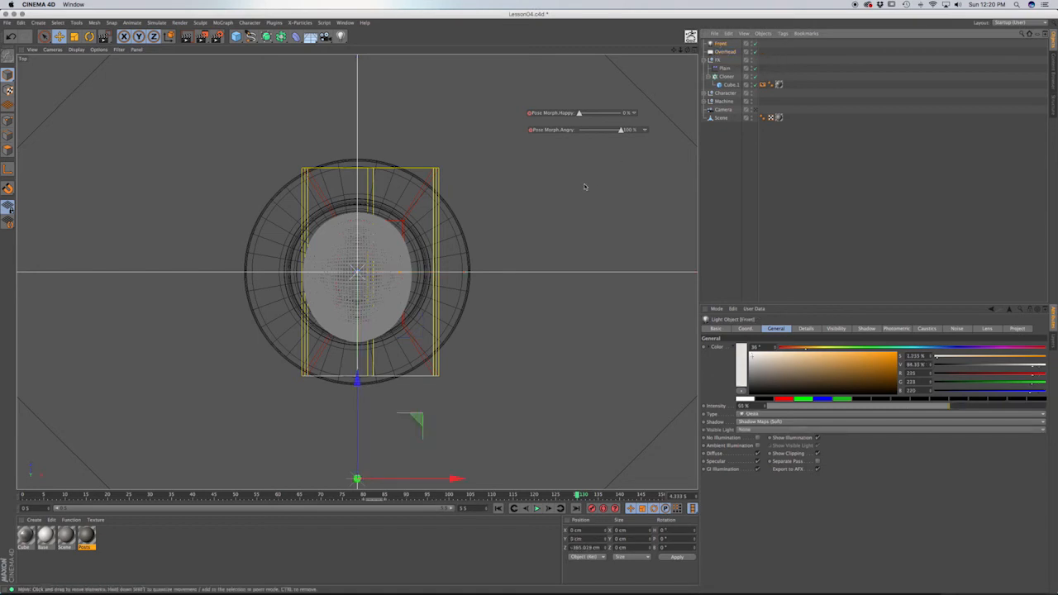
key(F1)
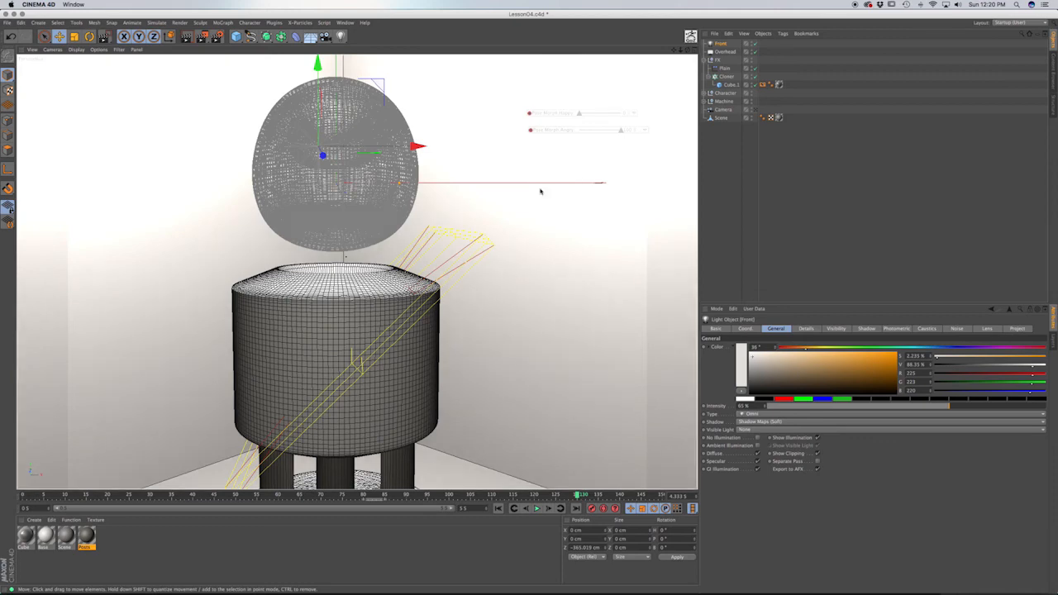
key(F3)
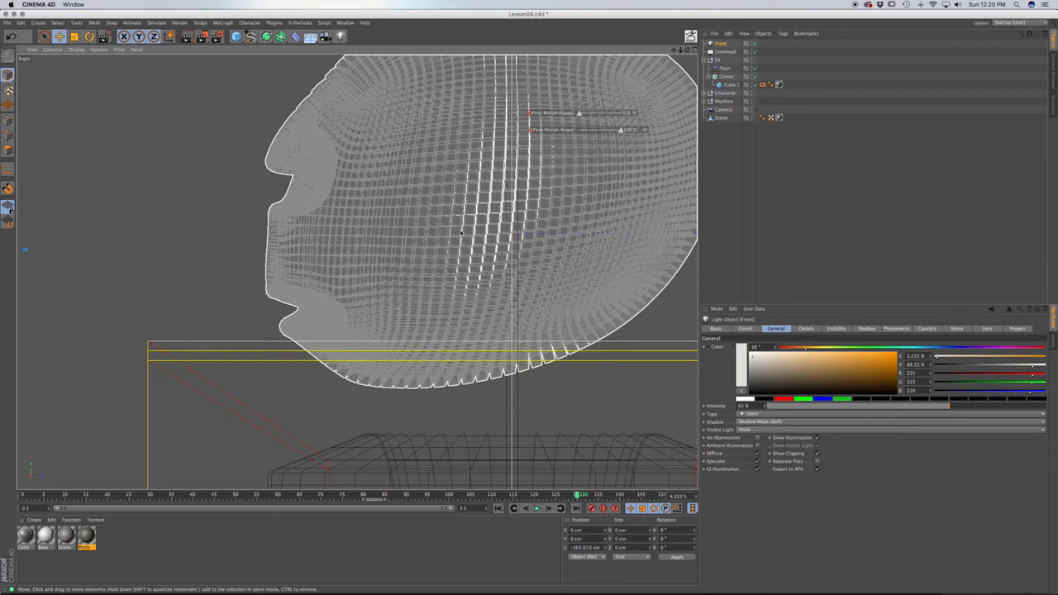
scroll(460, 230, down, 8)
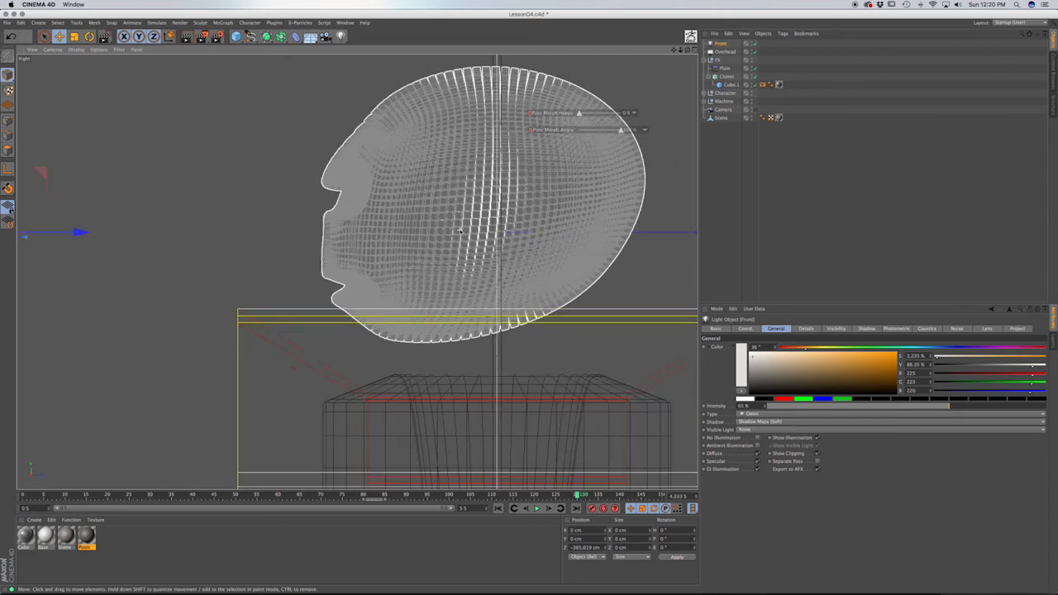
scroll(460, 231, down, 3)
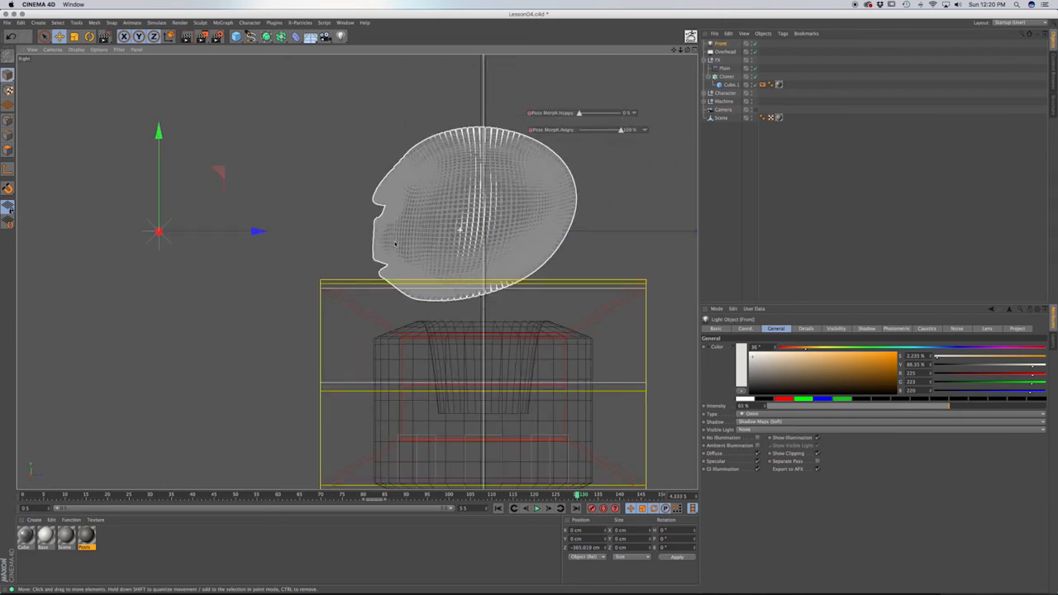
drag(157, 139, 164, 381)
drag(247, 442, 170, 443)
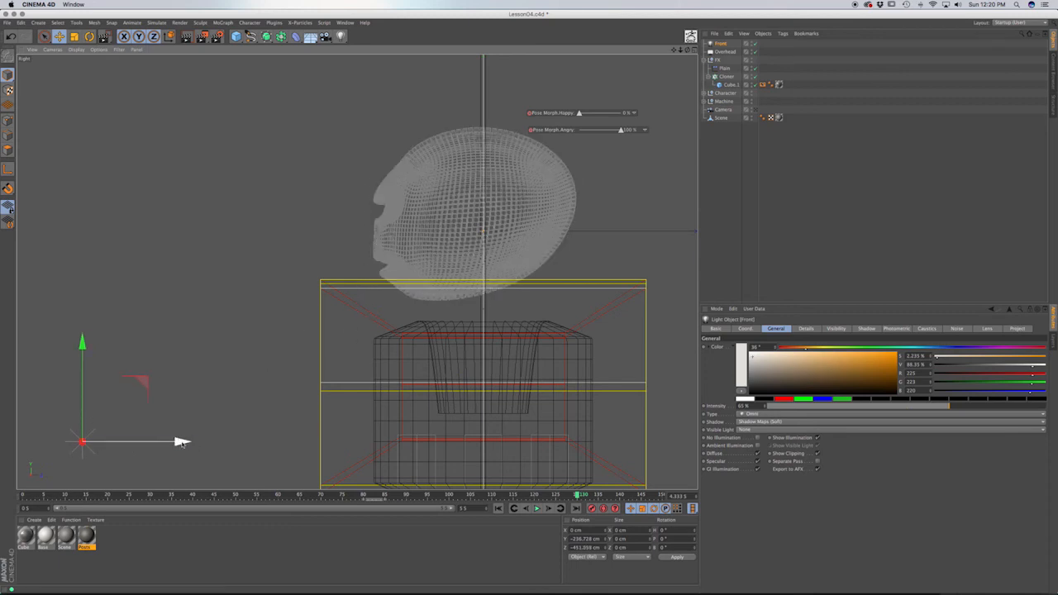
drag(182, 442, 160, 443)
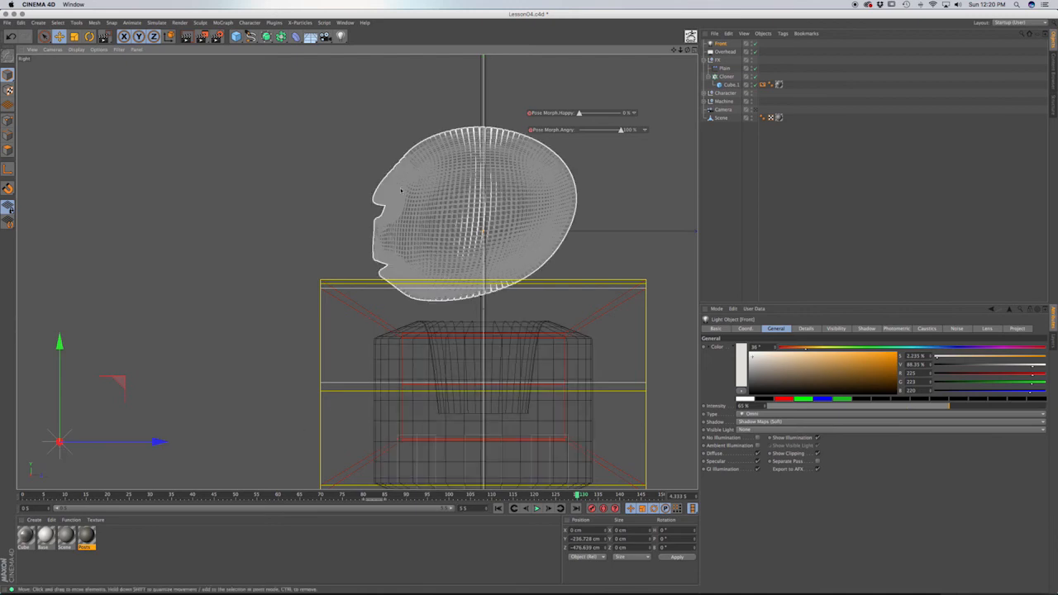
Add an omni light inside the cube head at about 15 cm in Y and -17 cm in Z, and name it FX
click(340, 37)
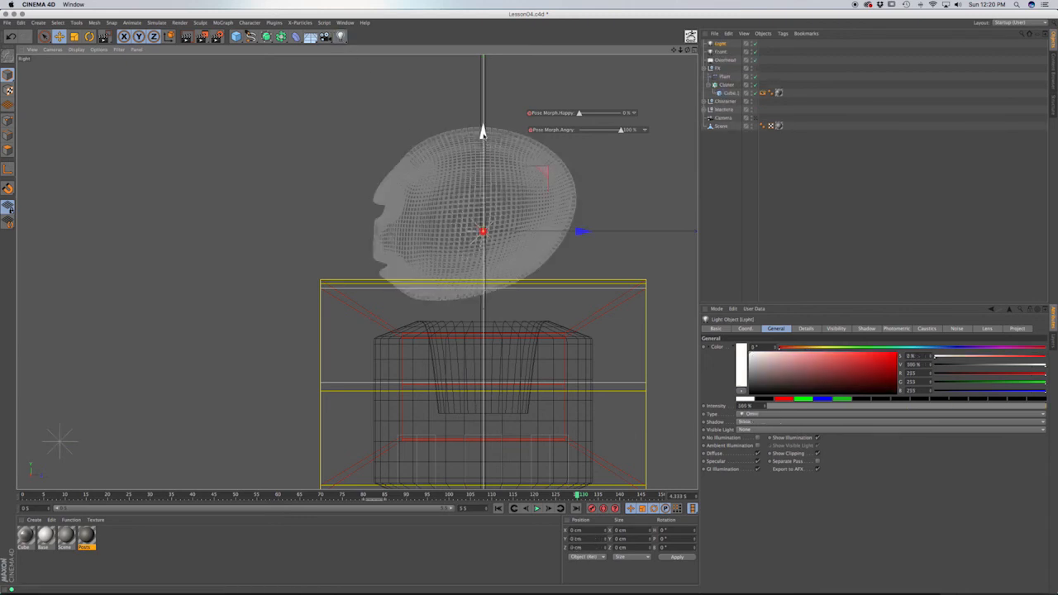
drag(482, 132, 482, 120)
drag(583, 219, 566, 218)
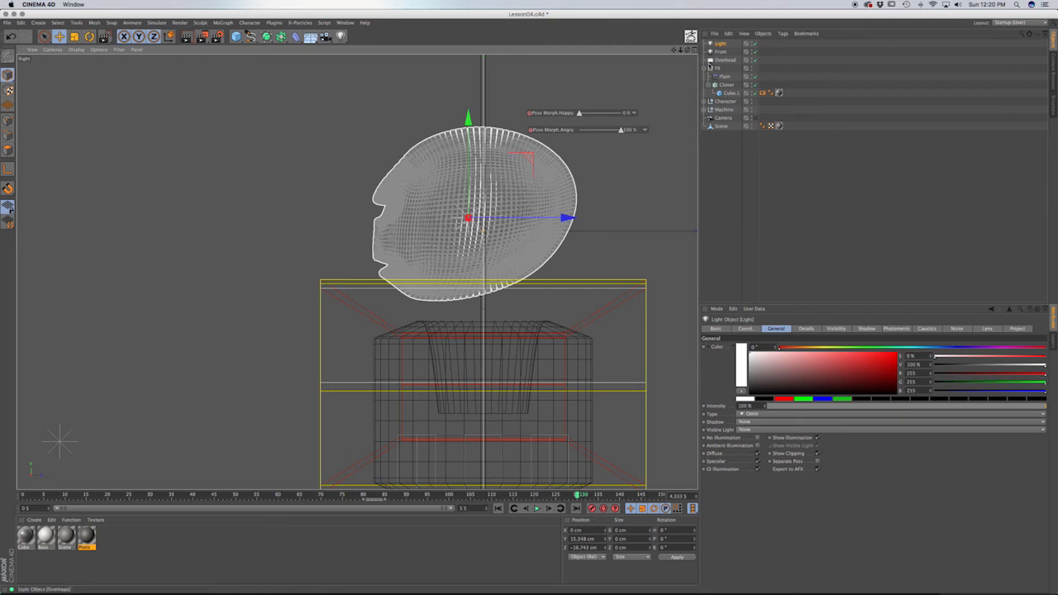
double_click(720, 43)
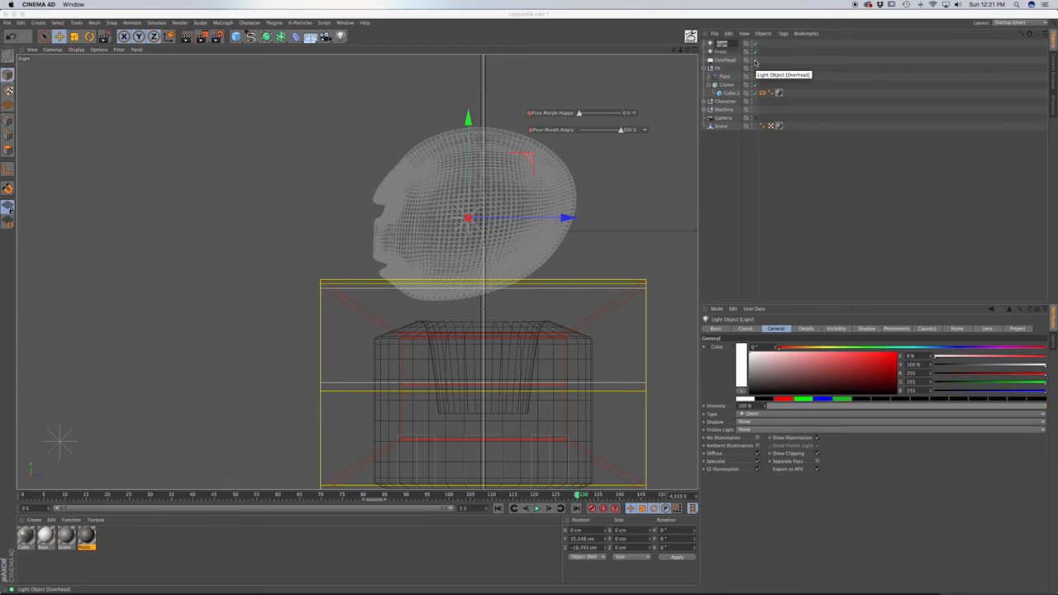
text(Fill)
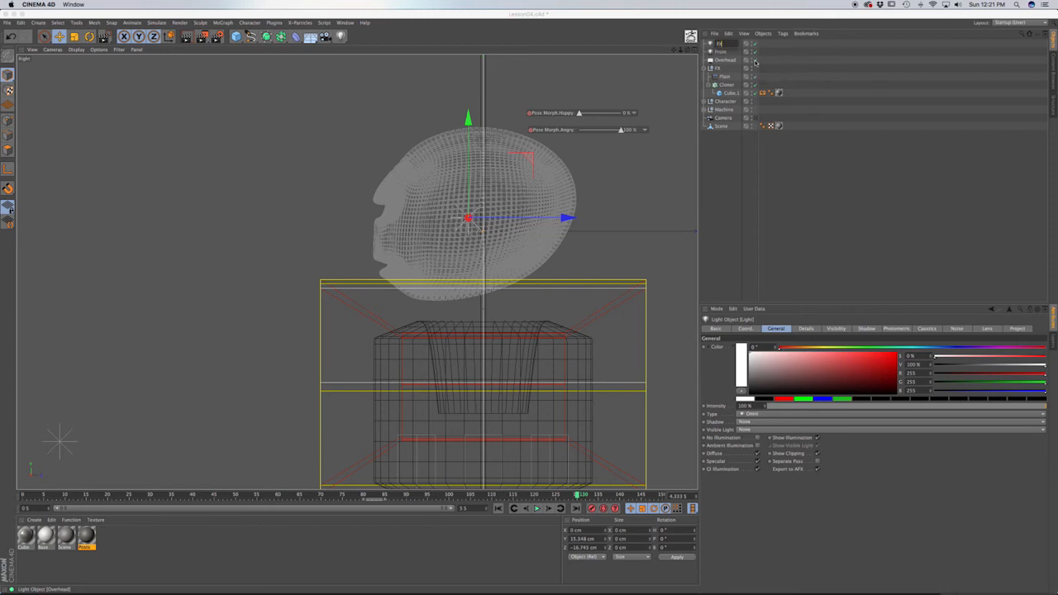
key(Return)
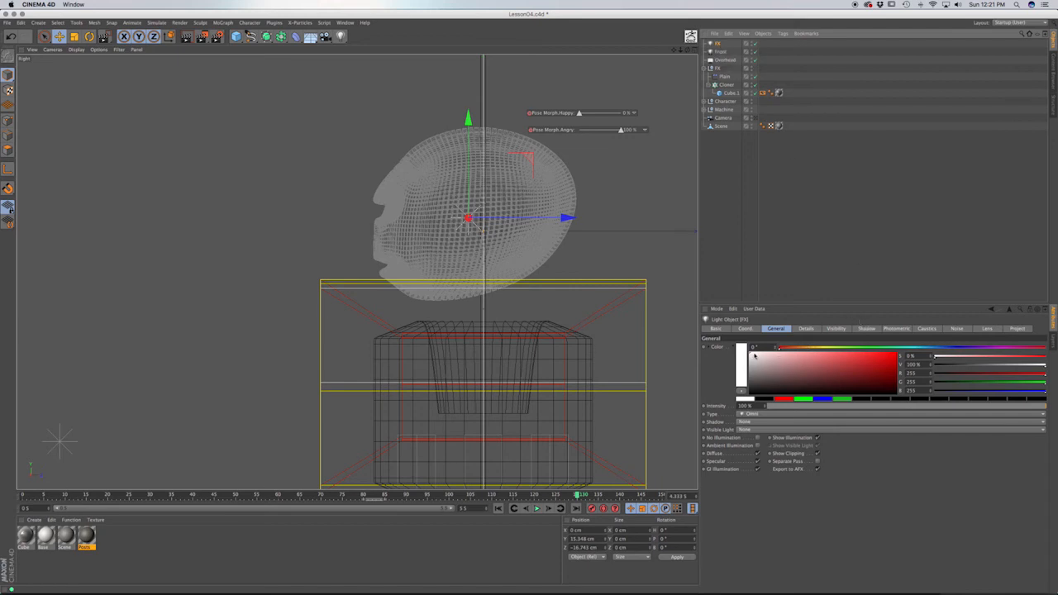
Colour the FX light a saturated blue with a hue of 195° and set its shadow type to Shadow Maps (Soft)
drag(899, 348, 923, 351)
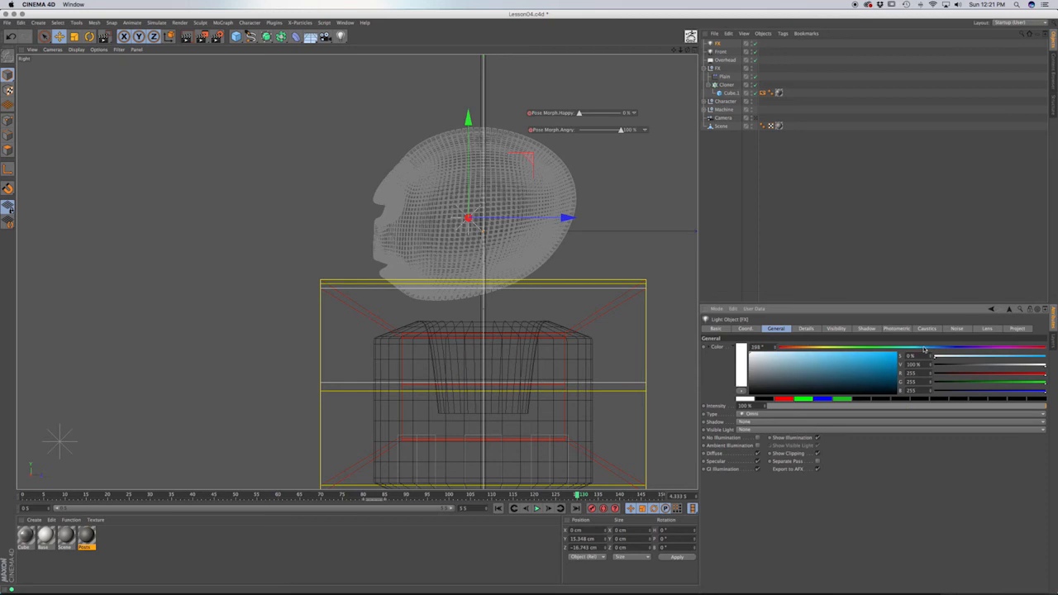
drag(846, 364, 891, 358)
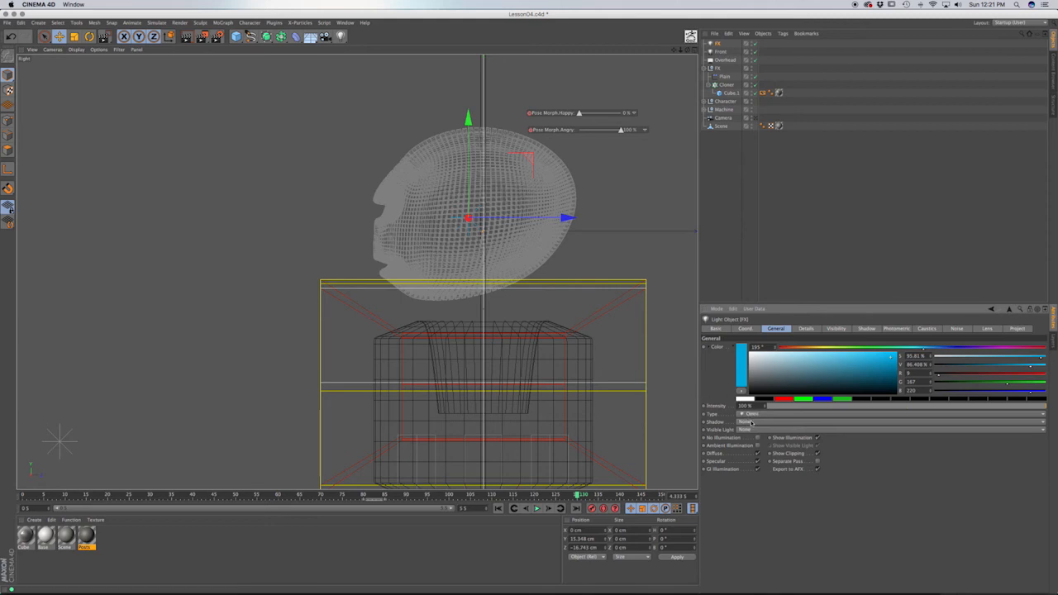
click(758, 423)
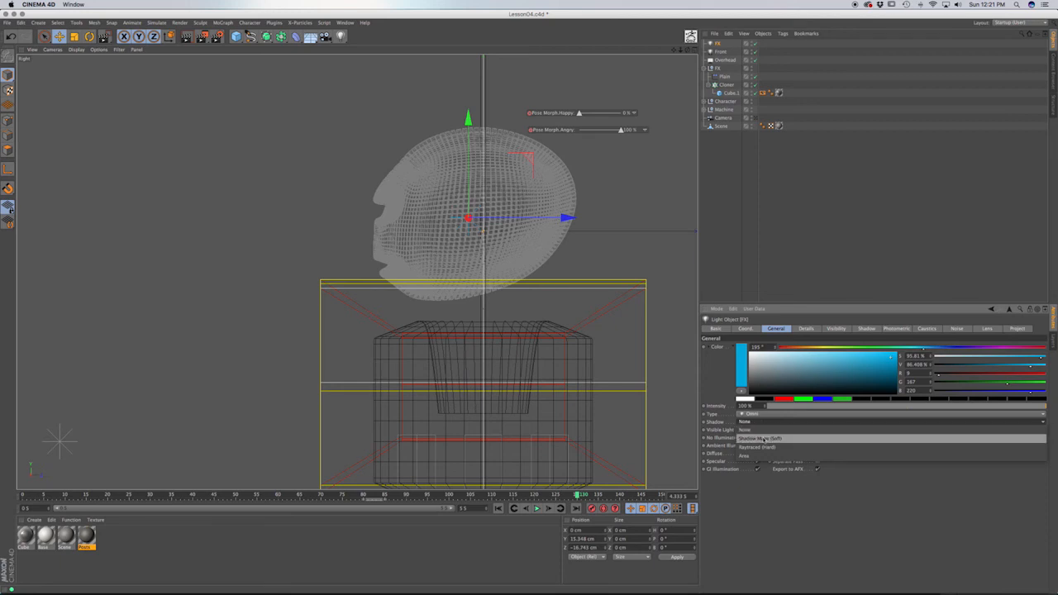
click(763, 438)
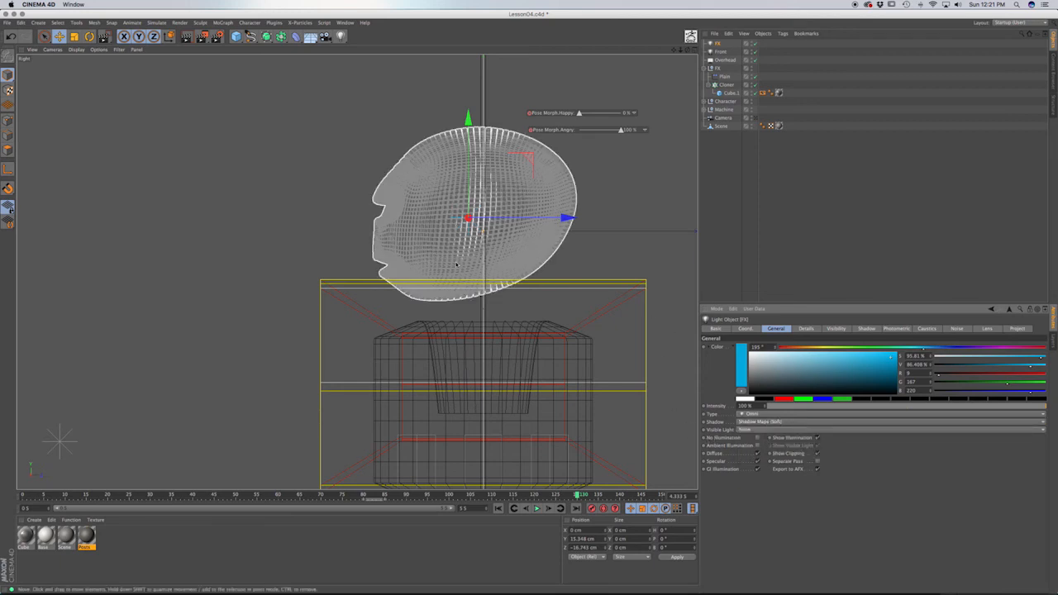
Render a test region across the cube head and the rim of the machine in the perspective view
key(F1)
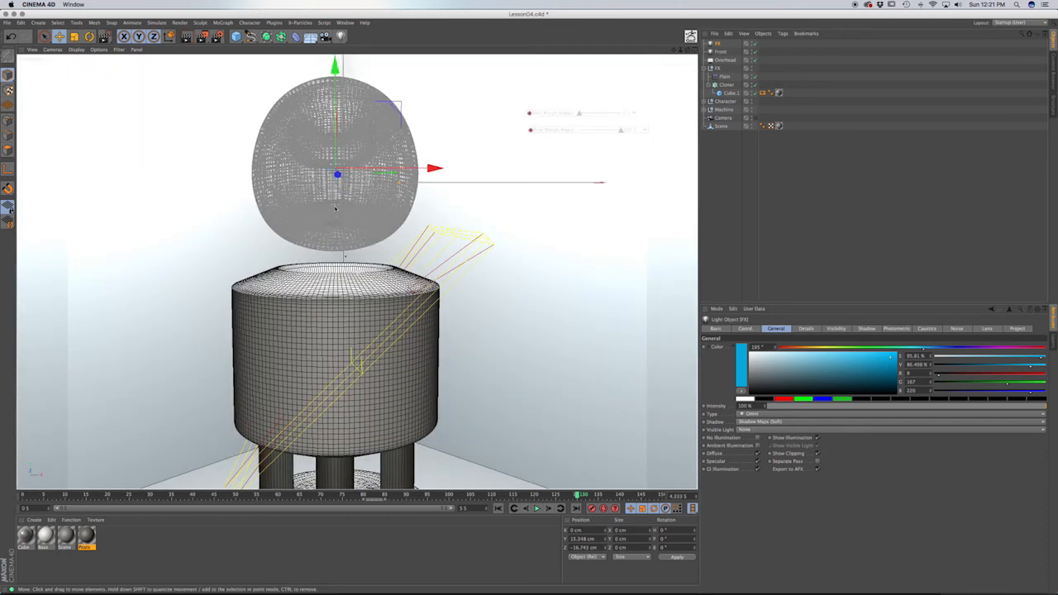
alt+middle_drag(333, 193, 355, 255)
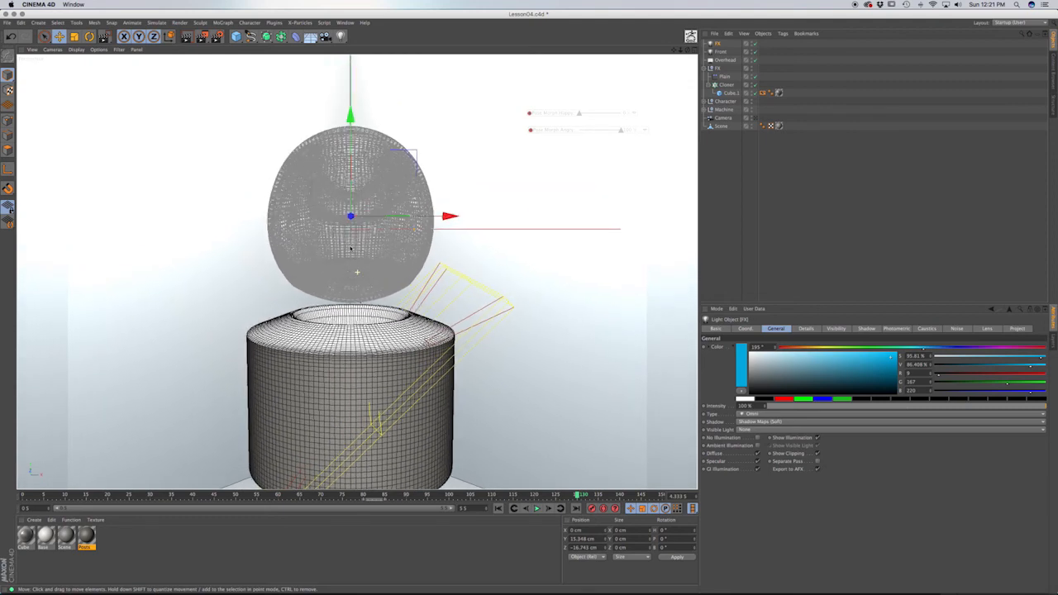
click(183, 24)
click(186, 45)
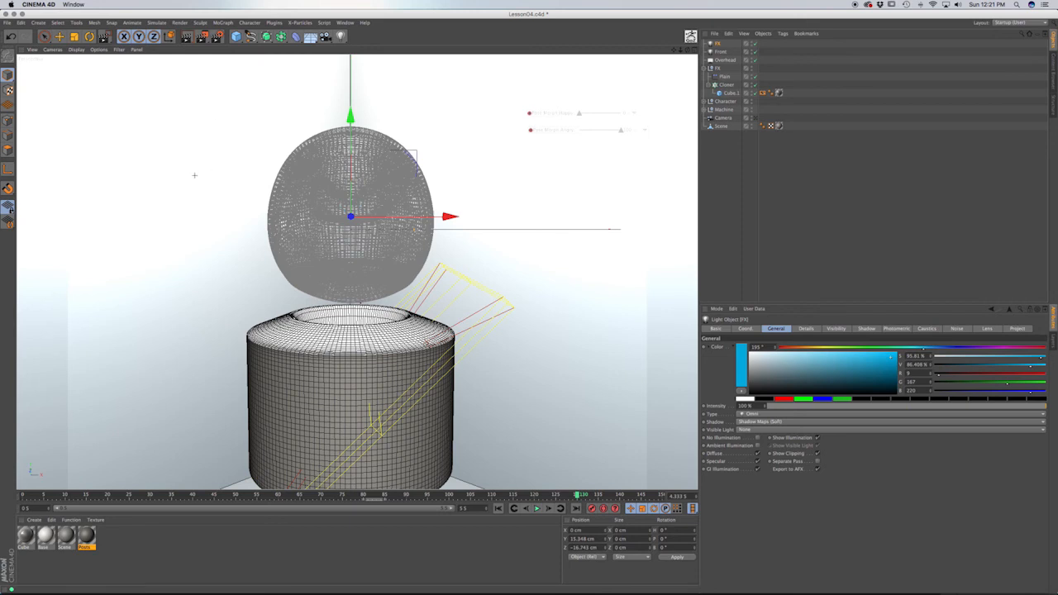
mouse_move(194, 175)
mouse_down()
mouse_move(413, 231)
mouse_move(596, 315)
mouse_move(602, 329)
mouse_up()
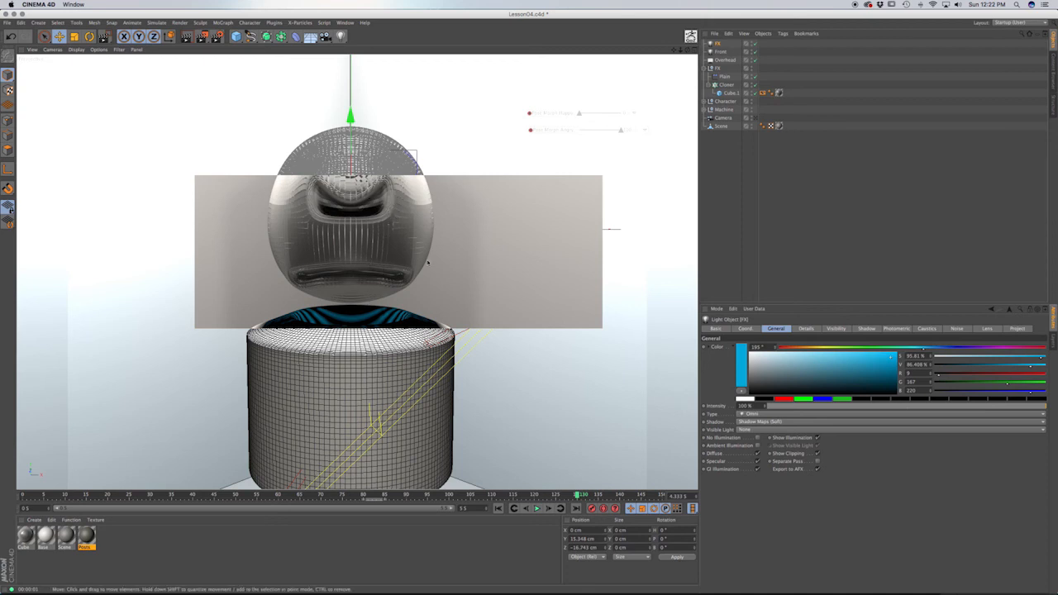
Set the FX light's visible light to Volumetric
click(718, 44)
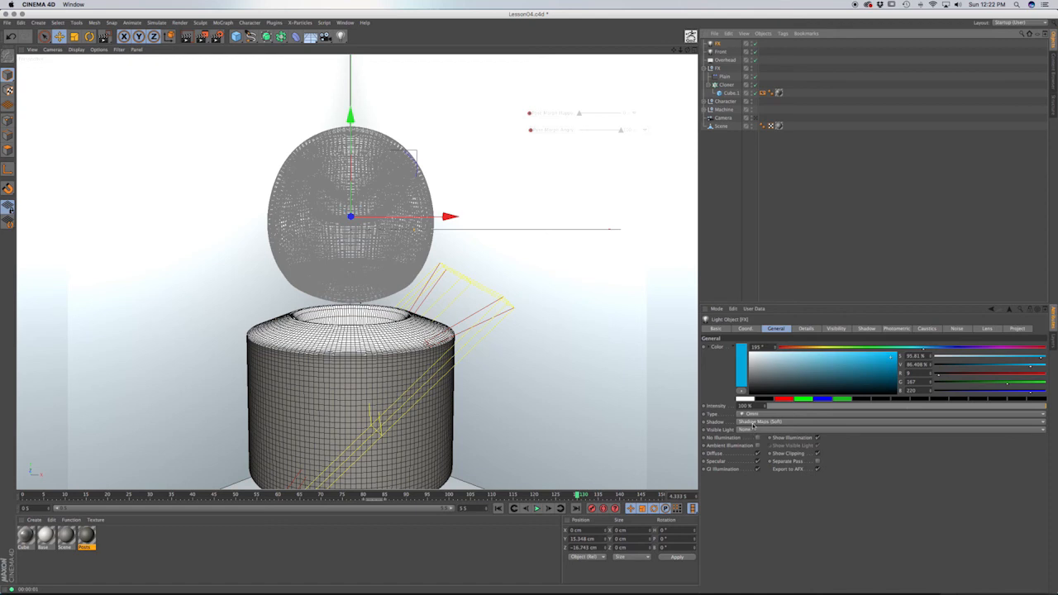
click(755, 430)
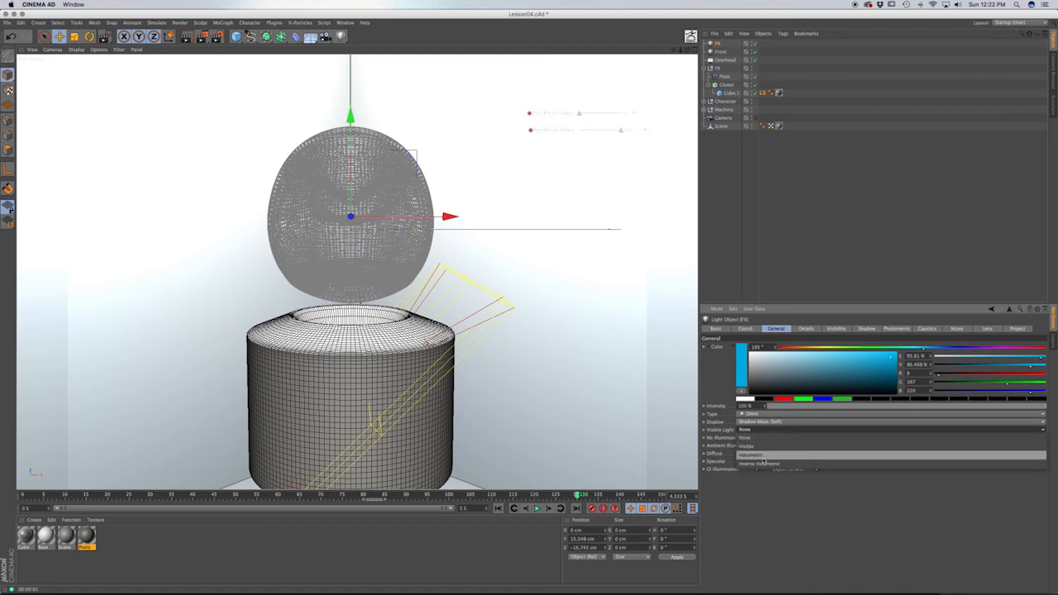
click(764, 456)
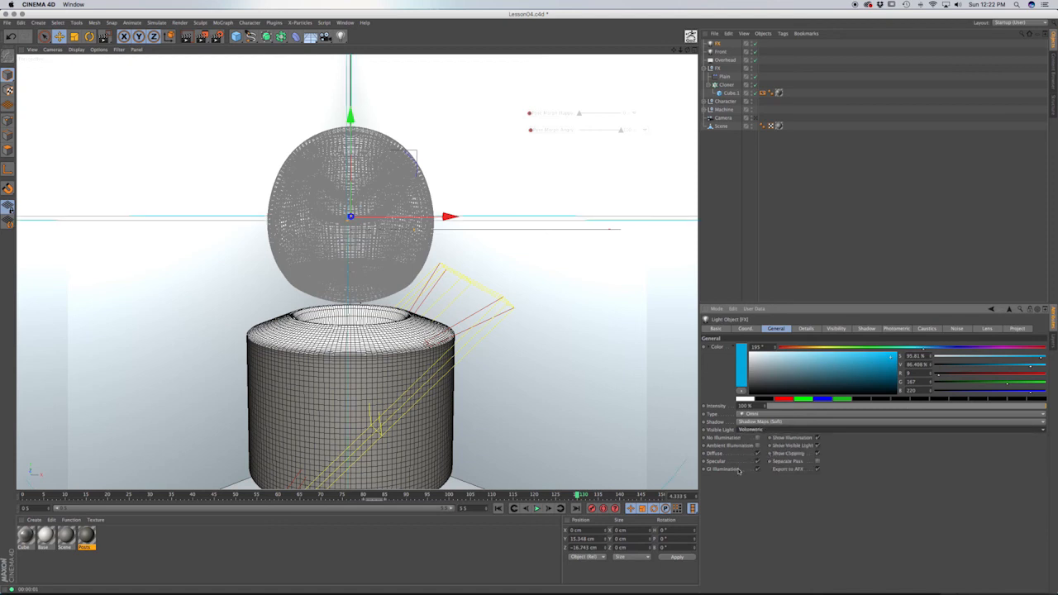
Set the size of the cloned Cube.1 to 4 cm in X, Y and Z
click(730, 93)
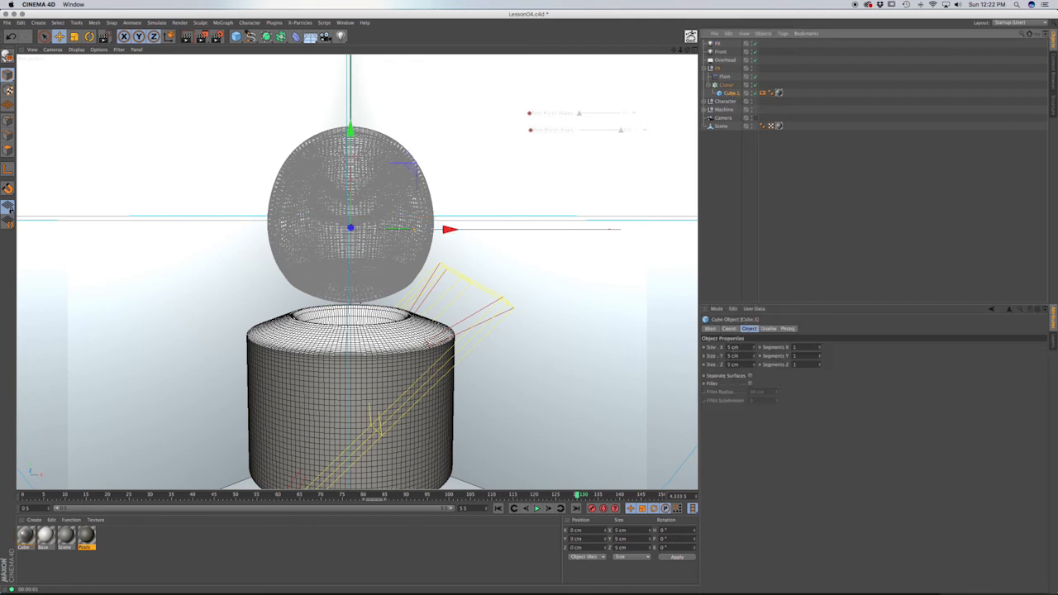
double_click(732, 347)
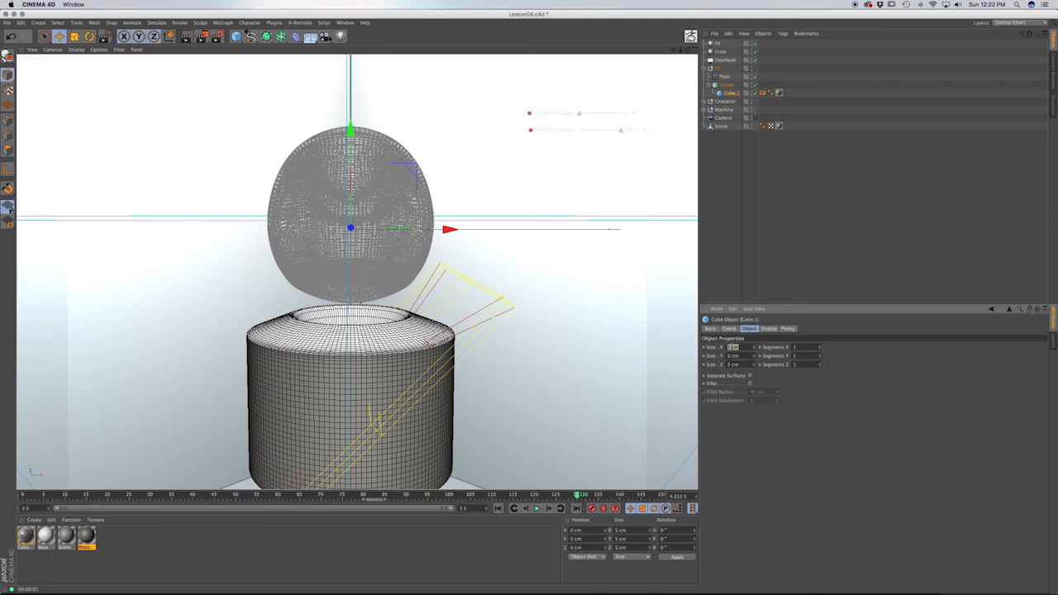
text(4)
key(Tab)
text(4)
key(Tab)
text(4)
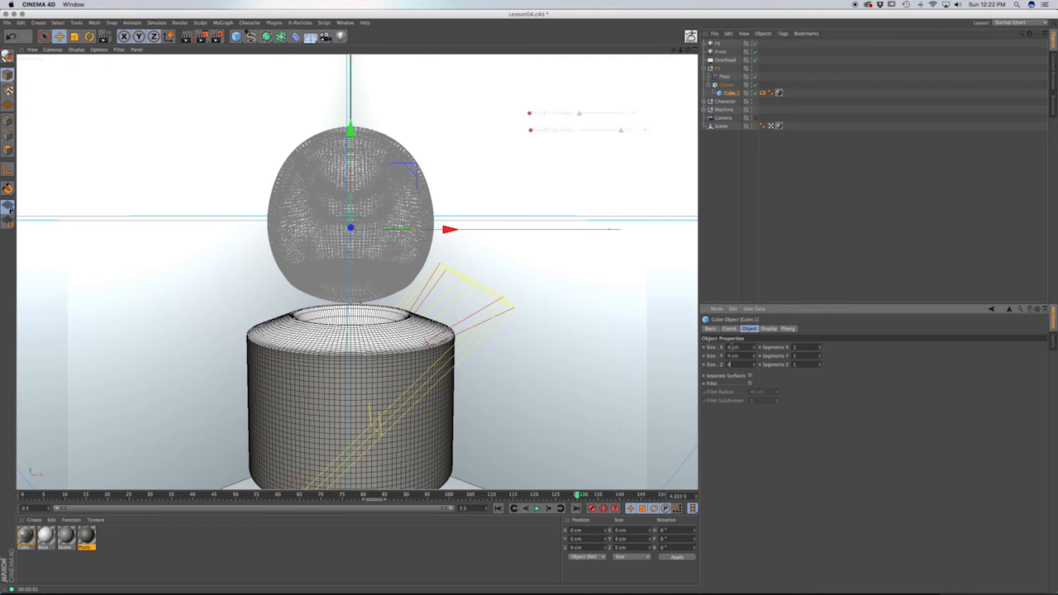
key(Tab)
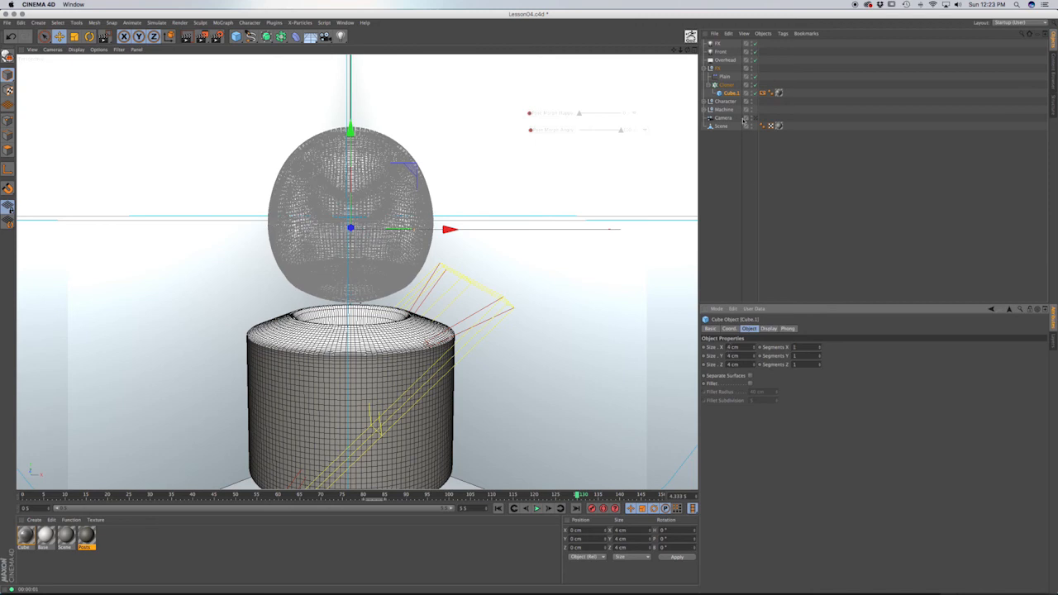
Render a test region covering the whole cube head down to the machine's top edge
click(179, 22)
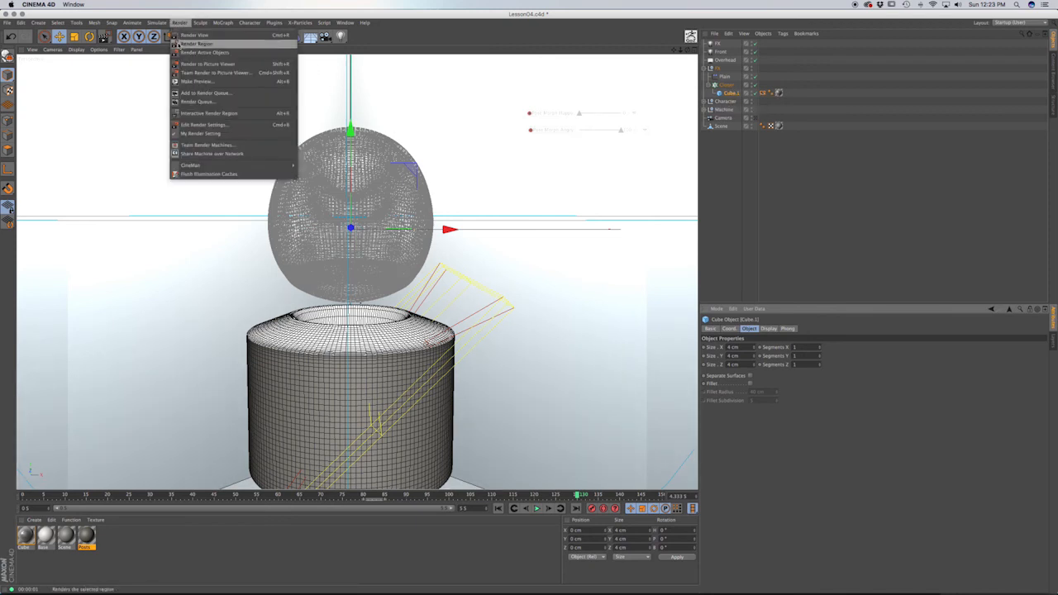
click(185, 43)
drag(128, 116, 587, 318)
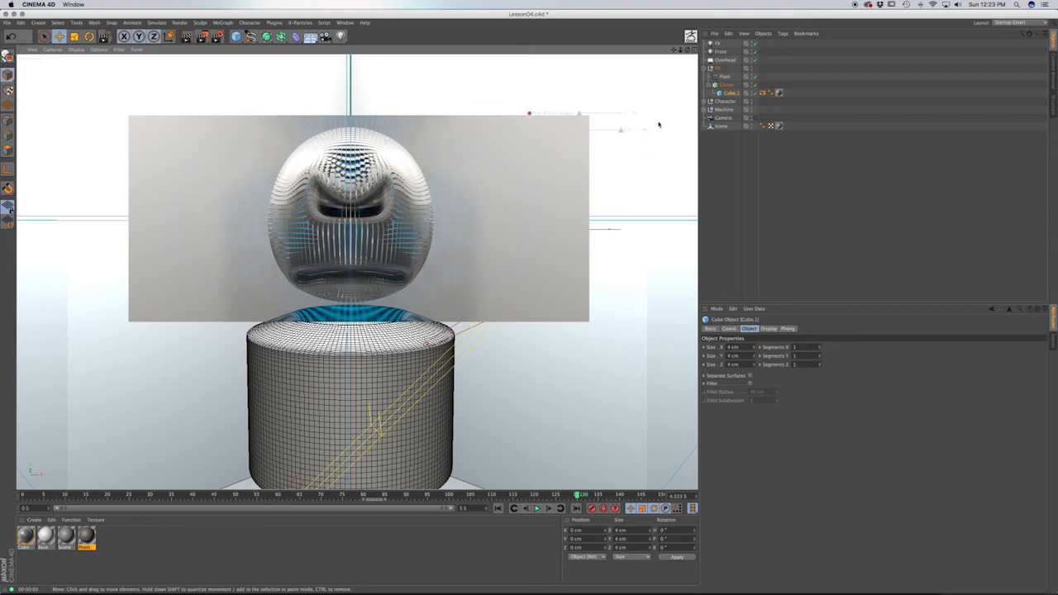
Reduce the Overhead light's falloff Radius/Decay to about 1338 cm
click(720, 60)
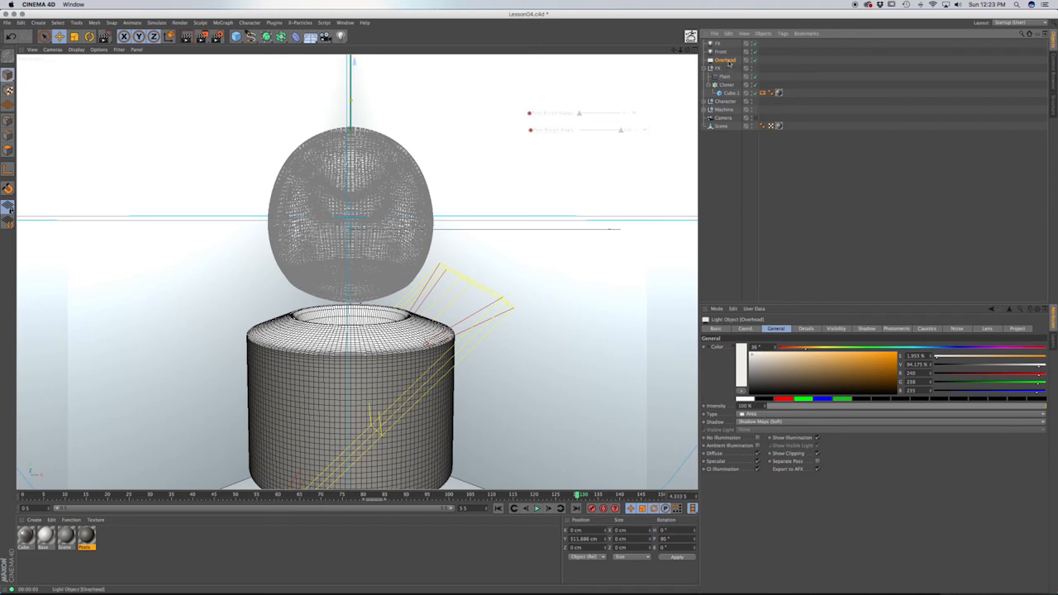
click(806, 329)
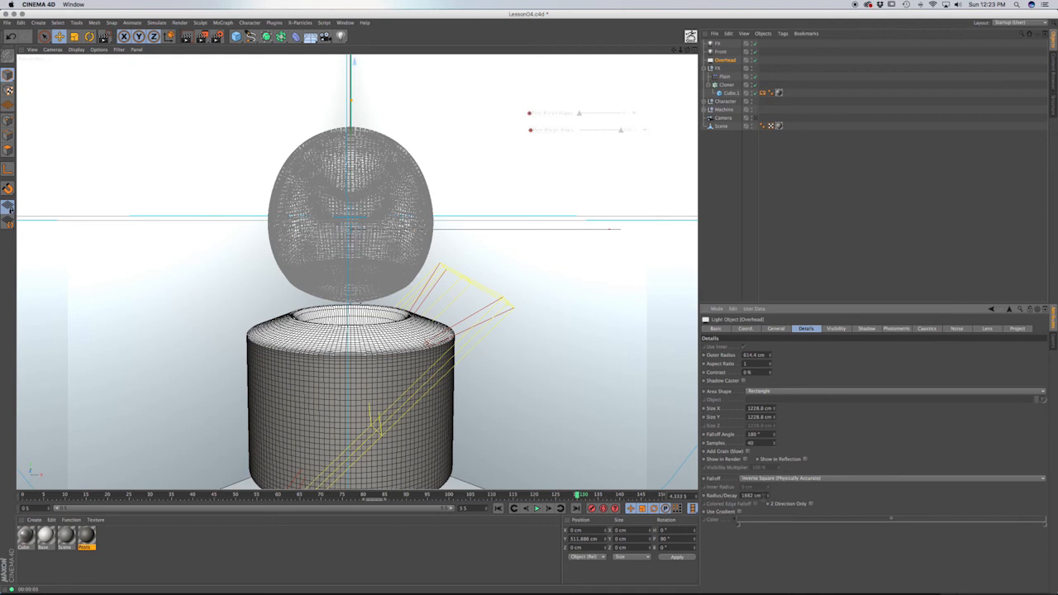
drag(768, 497, 768, 501)
drag(768, 497, 768, 499)
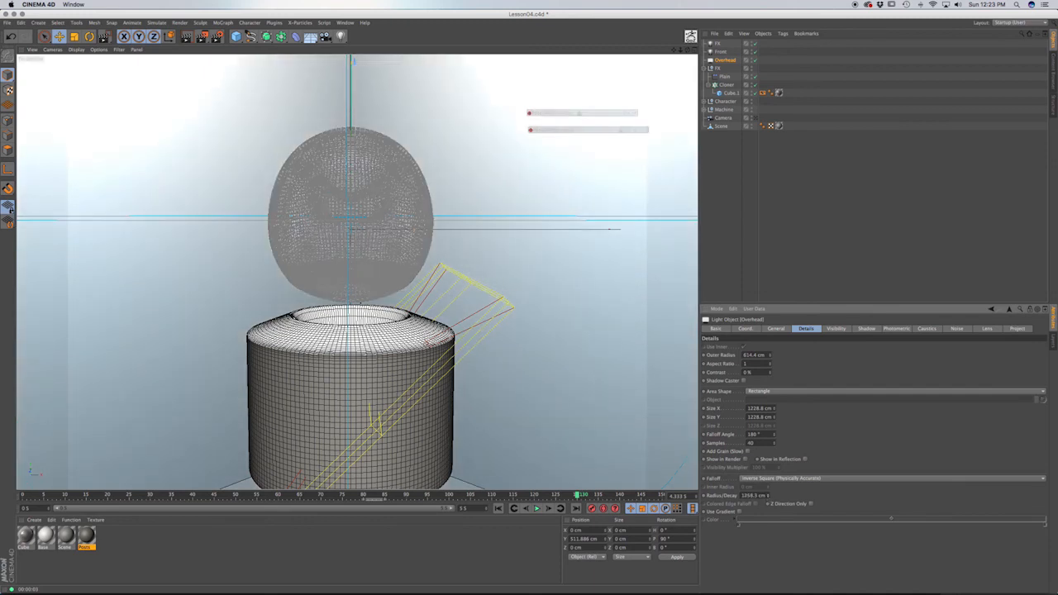
drag(768, 495, 768, 499)
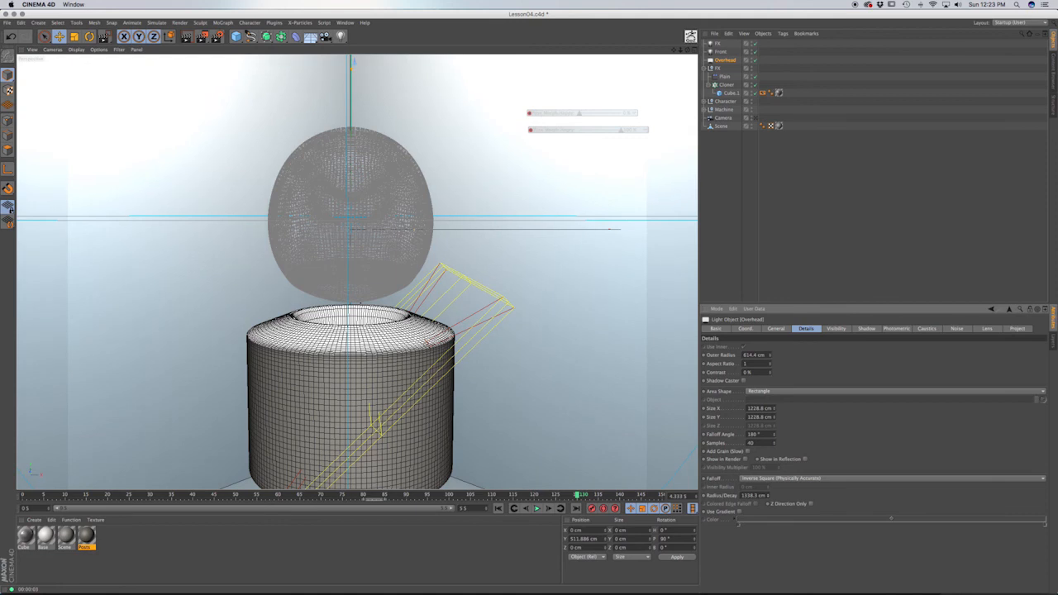
Render a test region from the head's forehead down past the machine's open rim
click(181, 23)
click(198, 44)
drag(173, 168, 602, 379)
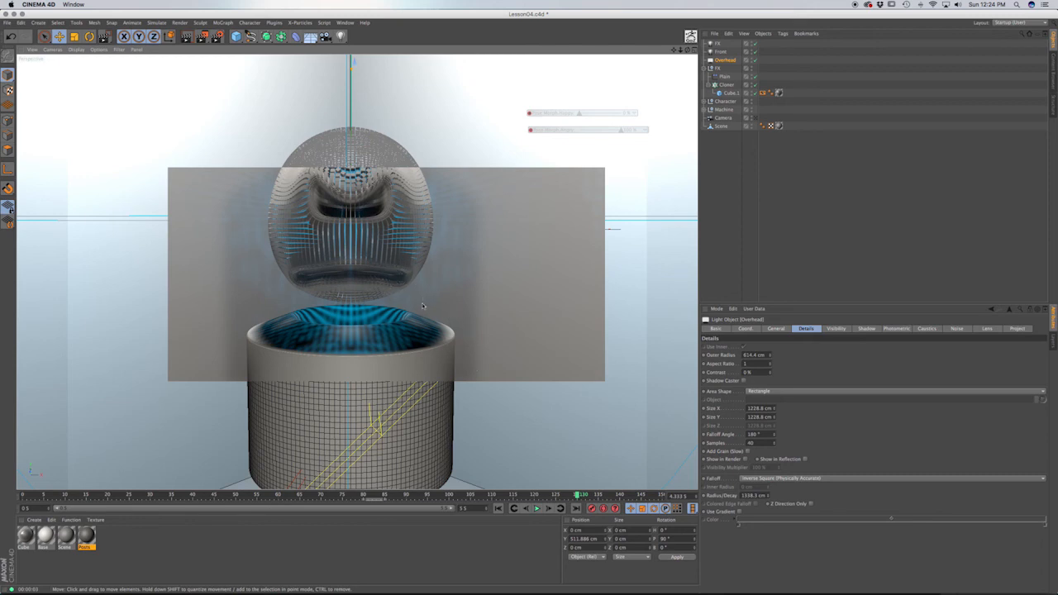
Raise the FX light's intensity to about 159%
click(717, 43)
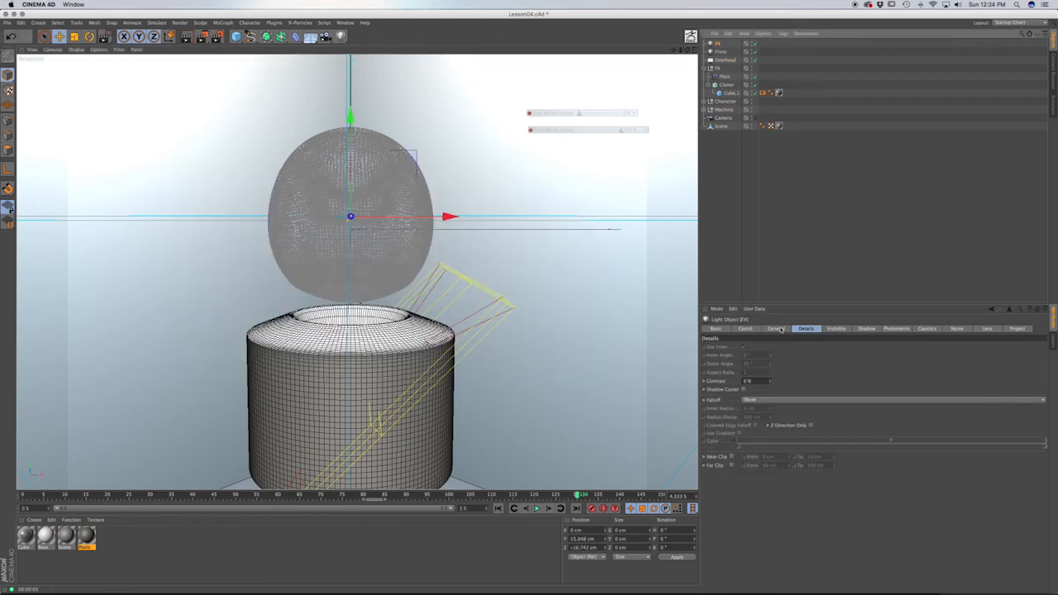
click(776, 328)
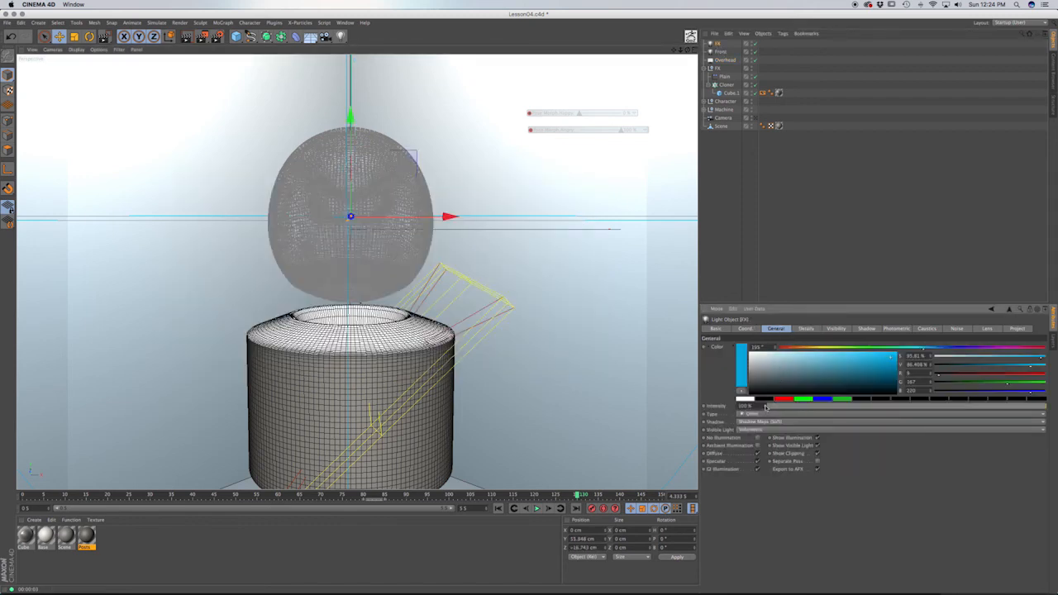
drag(762, 406, 762, 350)
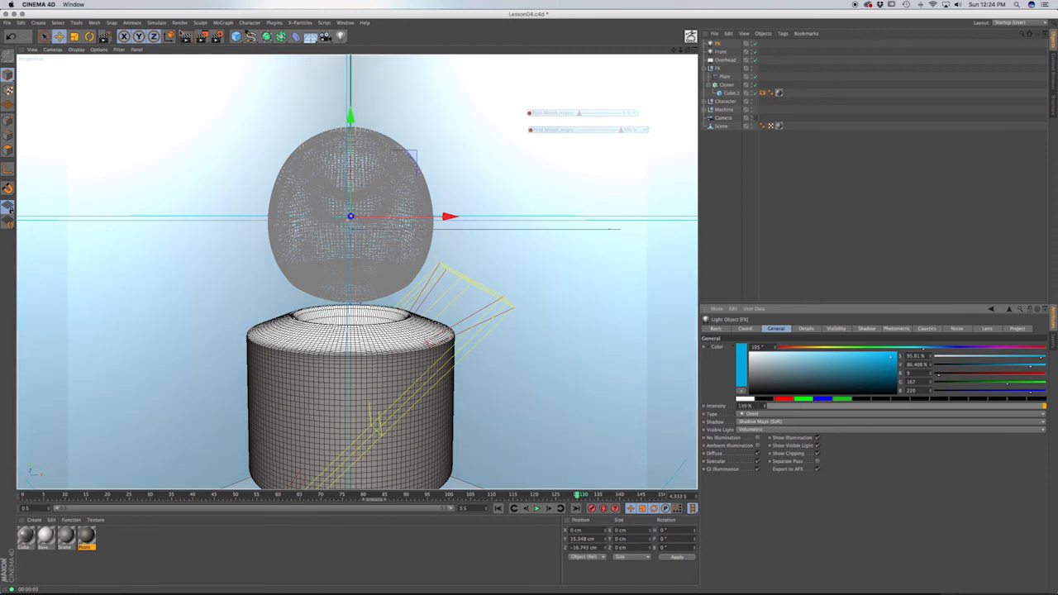
Render a test region over most of the head and the machine's upper part to check the blue glow
click(180, 23)
click(187, 44)
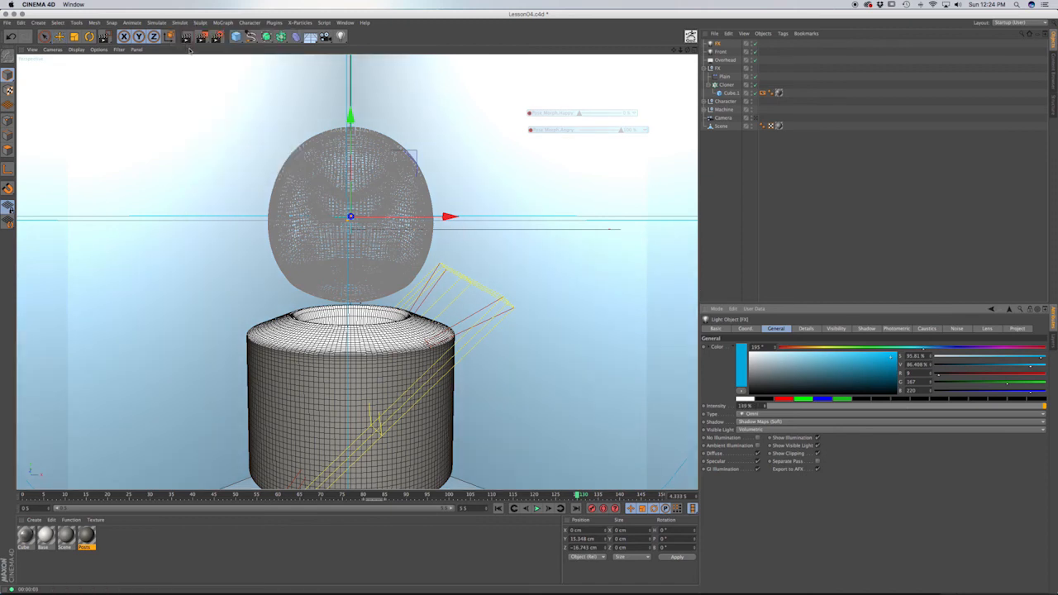
drag(154, 147, 556, 388)
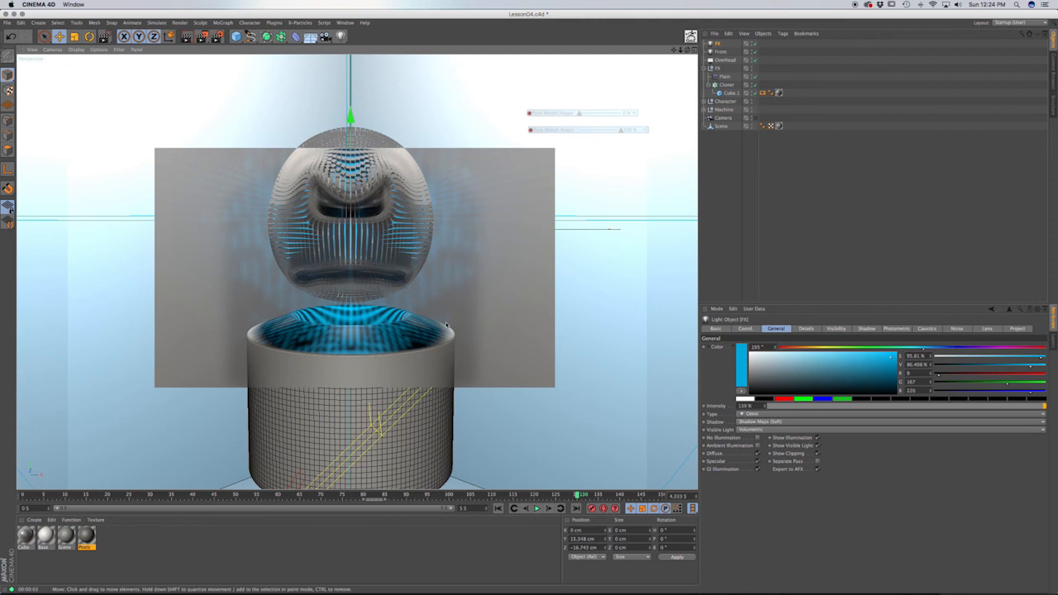
Collapse the FX group in the object hierarchy and switch the viewport to look through the scene's Camera
click(743, 220)
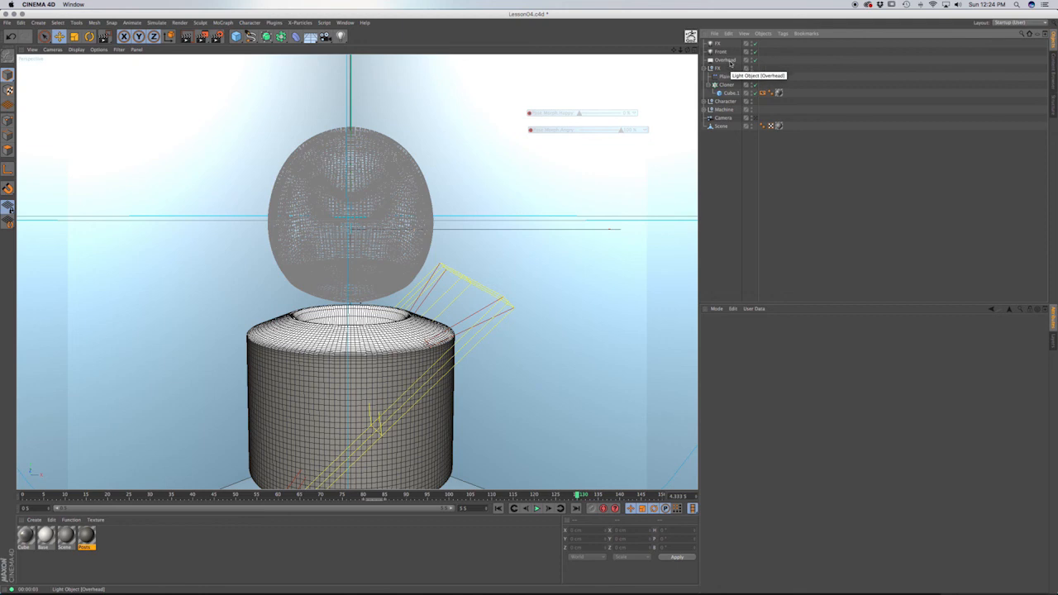
click(729, 62)
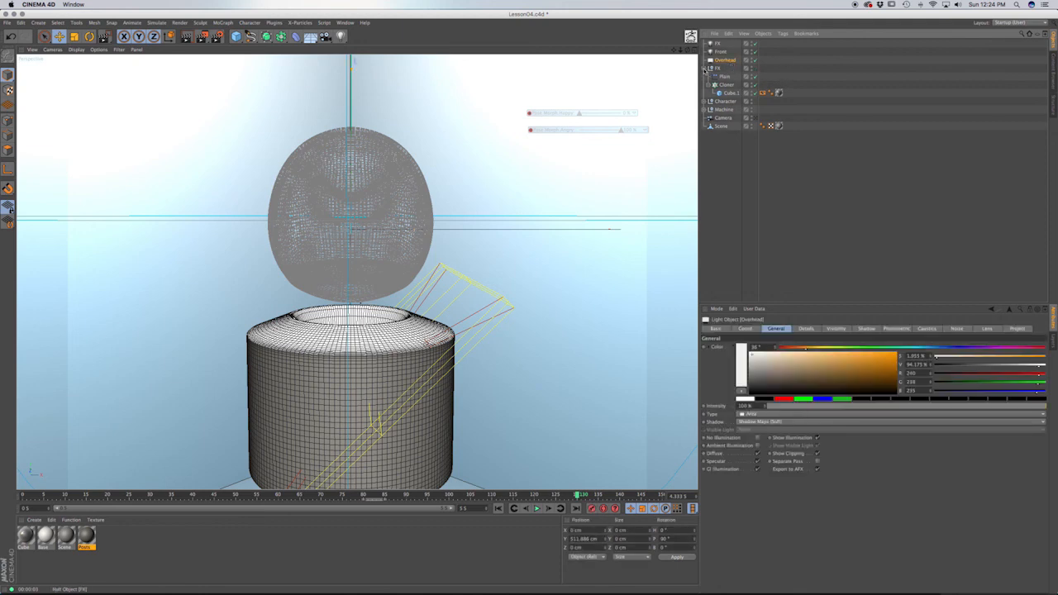
click(705, 68)
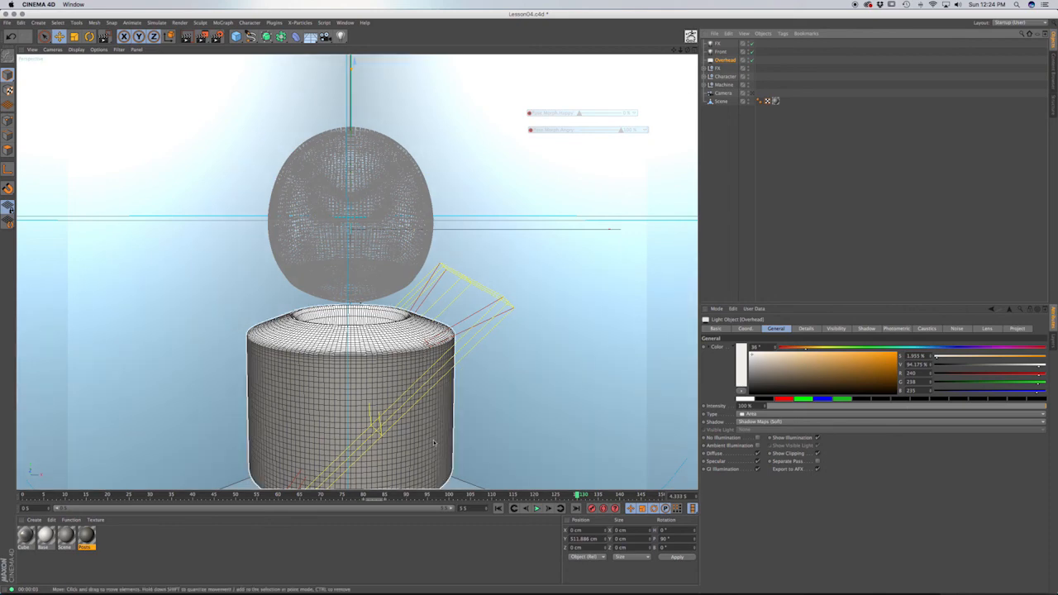
click(754, 100)
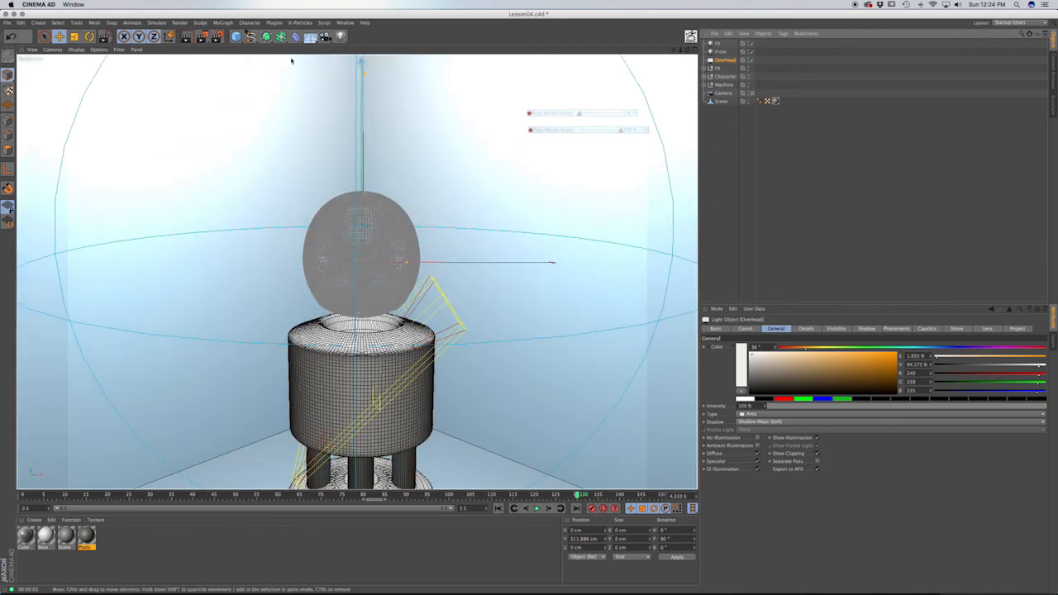
Render a wide test region across the head and most of the machine's body in the camera view, then deselect everything
click(185, 23)
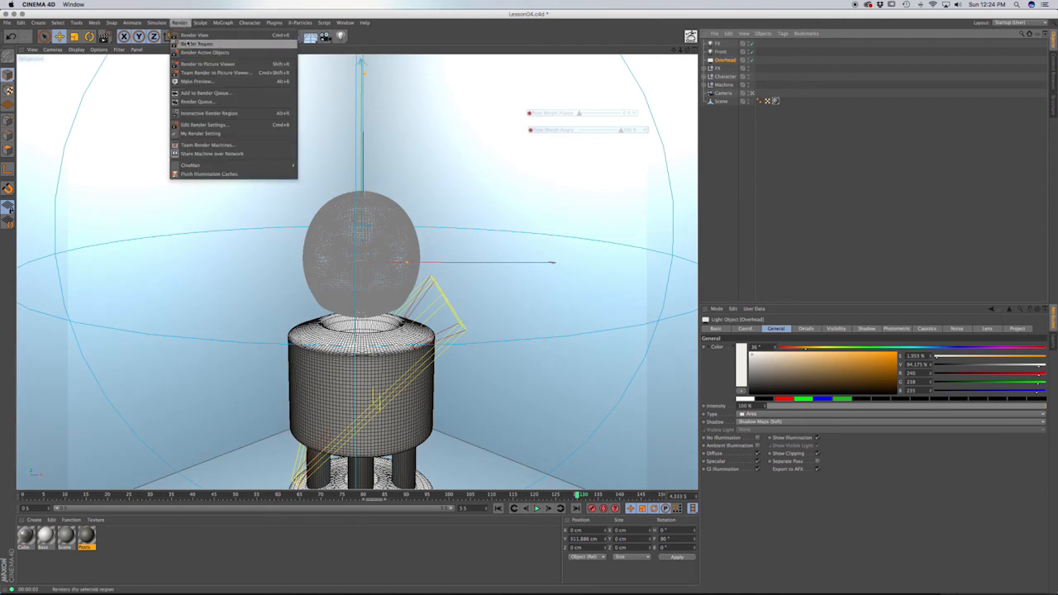
click(189, 43)
mouse_move(128, 205)
mouse_down()
mouse_move(367, 332)
mouse_move(597, 418)
mouse_up()
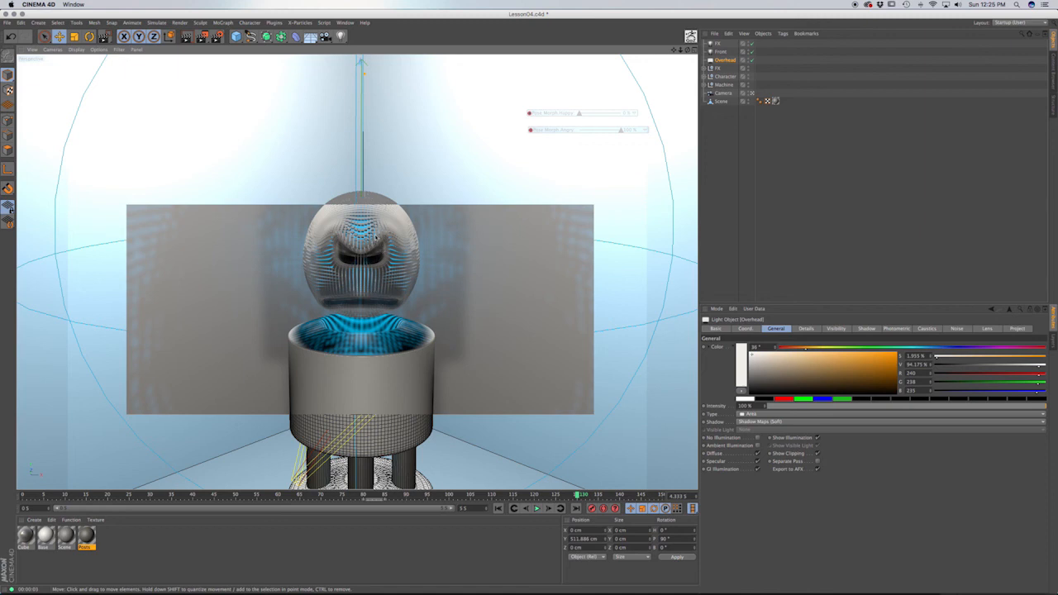
click(794, 258)
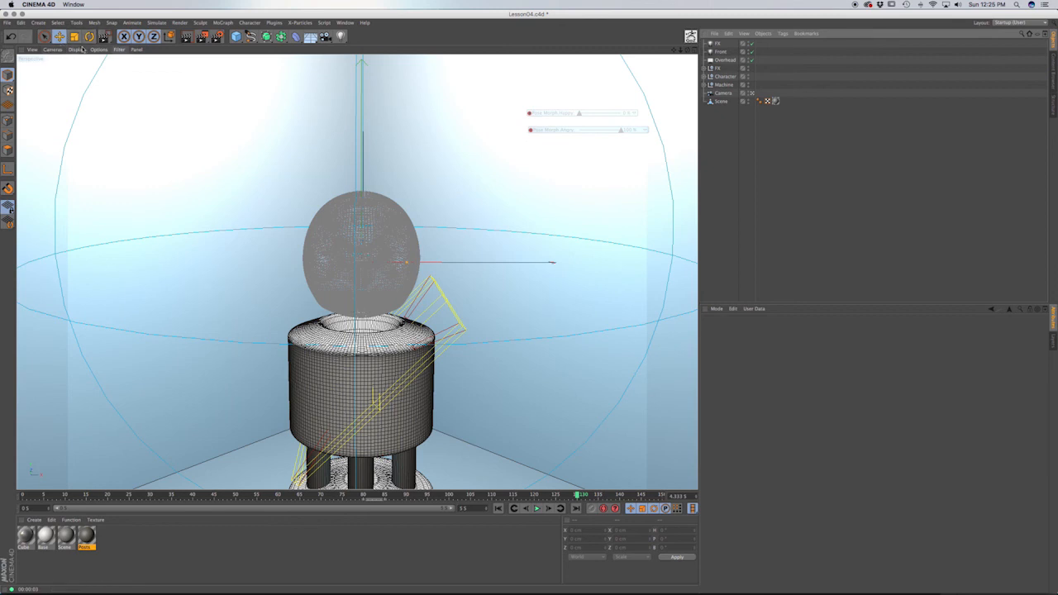
Set the render output size to 1280 × 720 pixels in the render settings
click(217, 36)
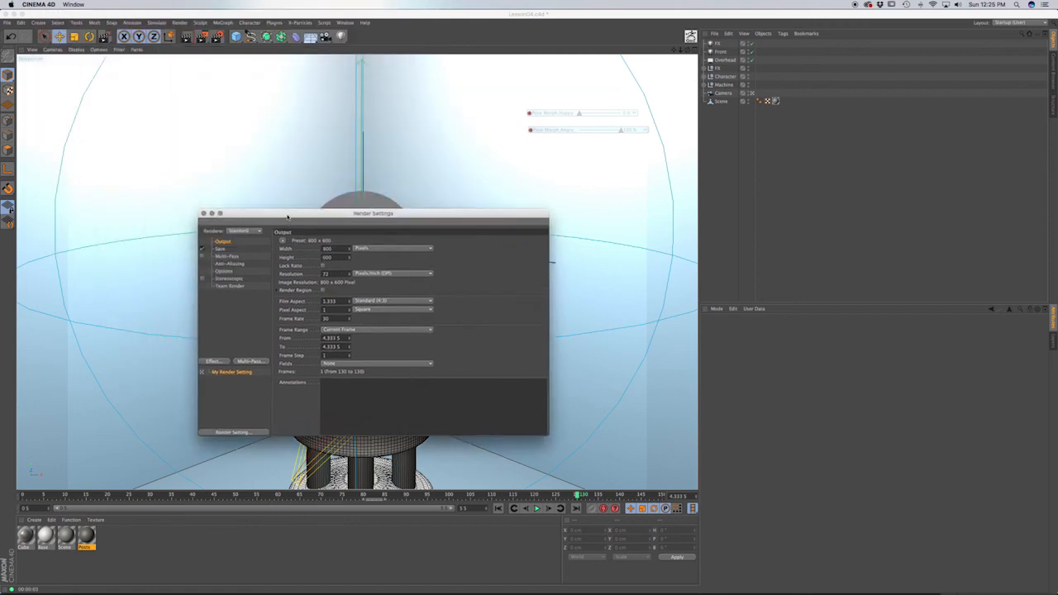
double_click(334, 248)
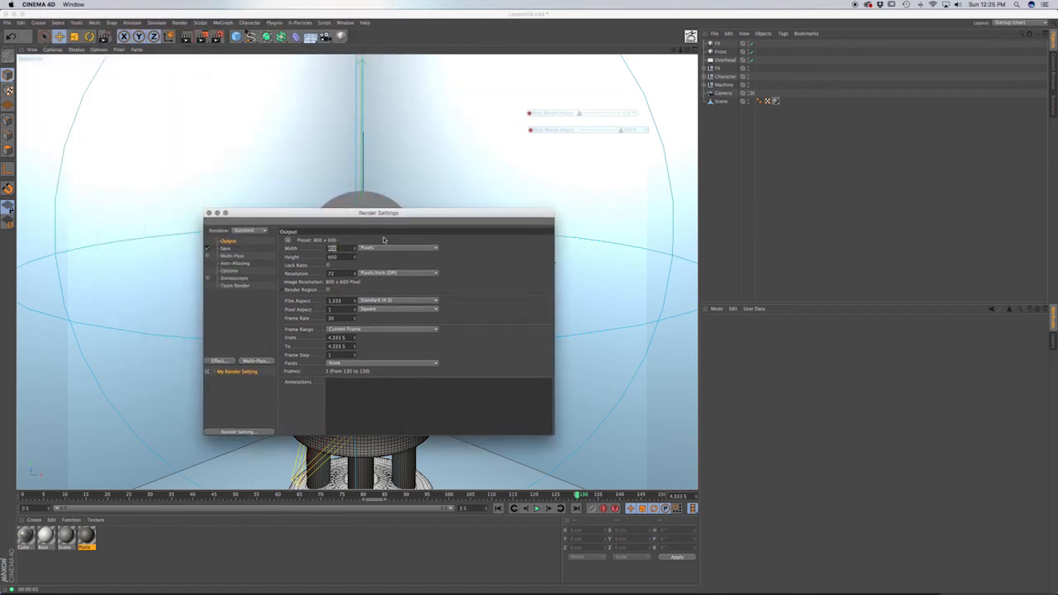
text(12)
double_click(342, 257)
text(7)
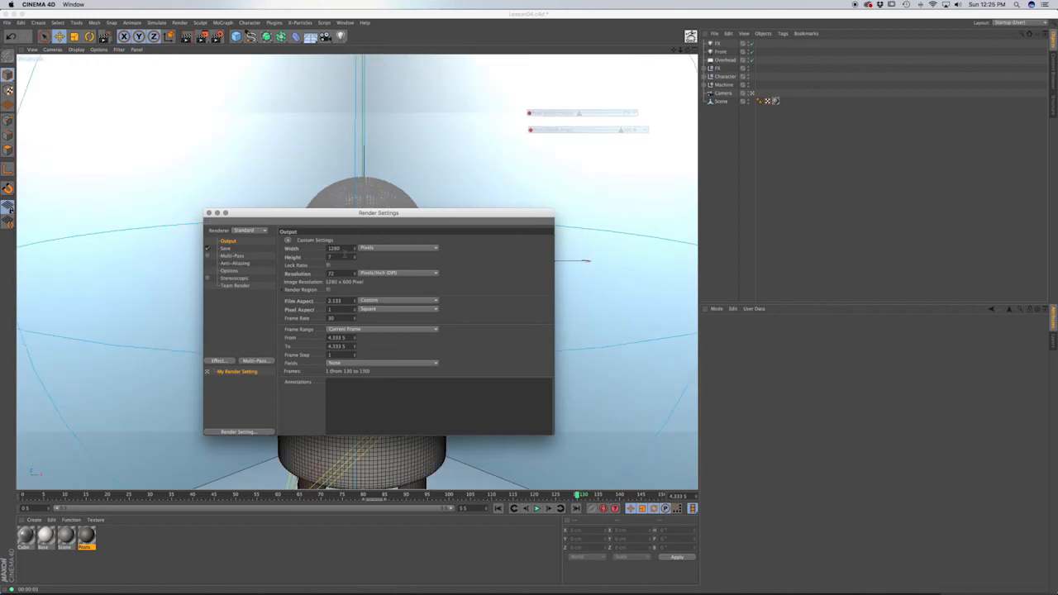
text(20)
key(Return)
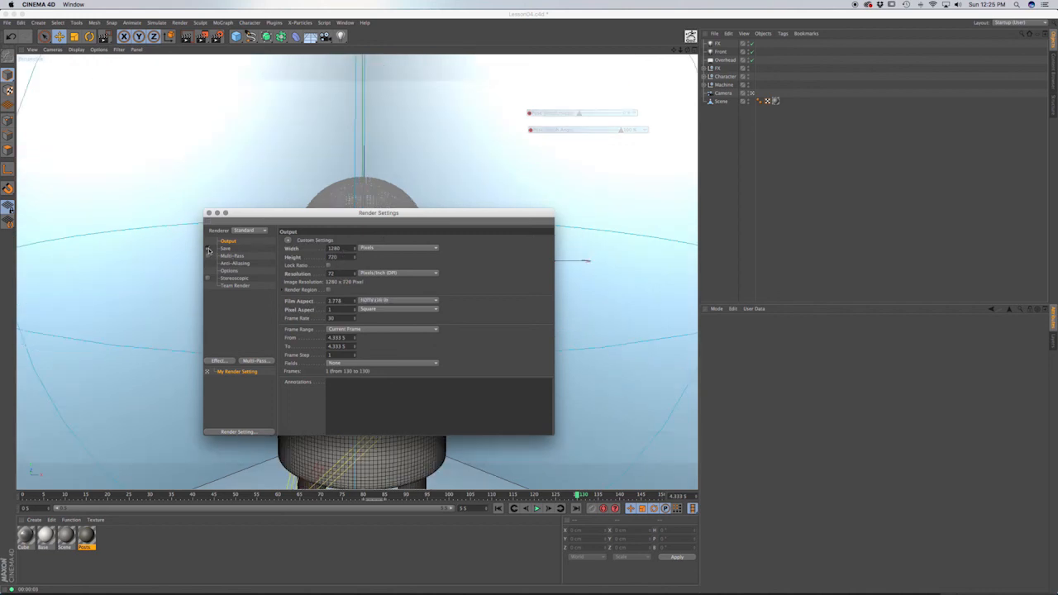
Set the render anti-aliasing to Best with a maximum level of 2x2
click(232, 262)
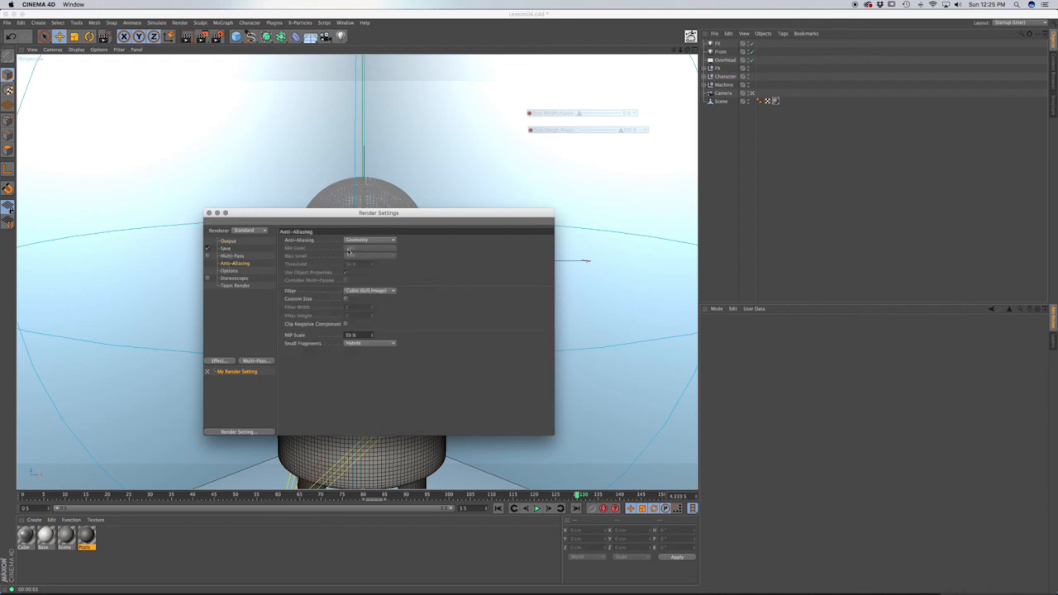
click(356, 241)
click(351, 265)
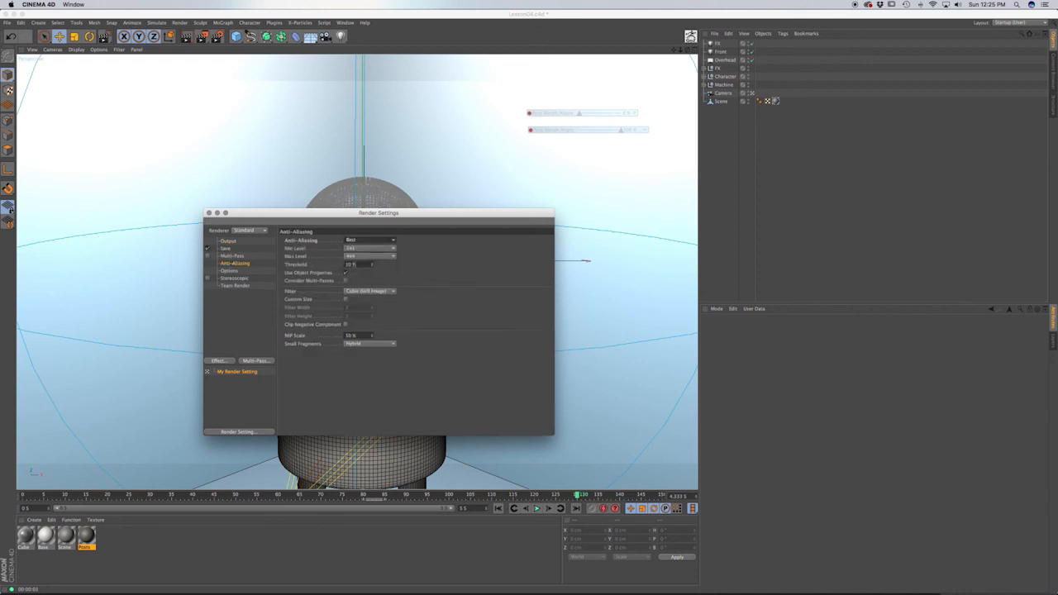
click(355, 257)
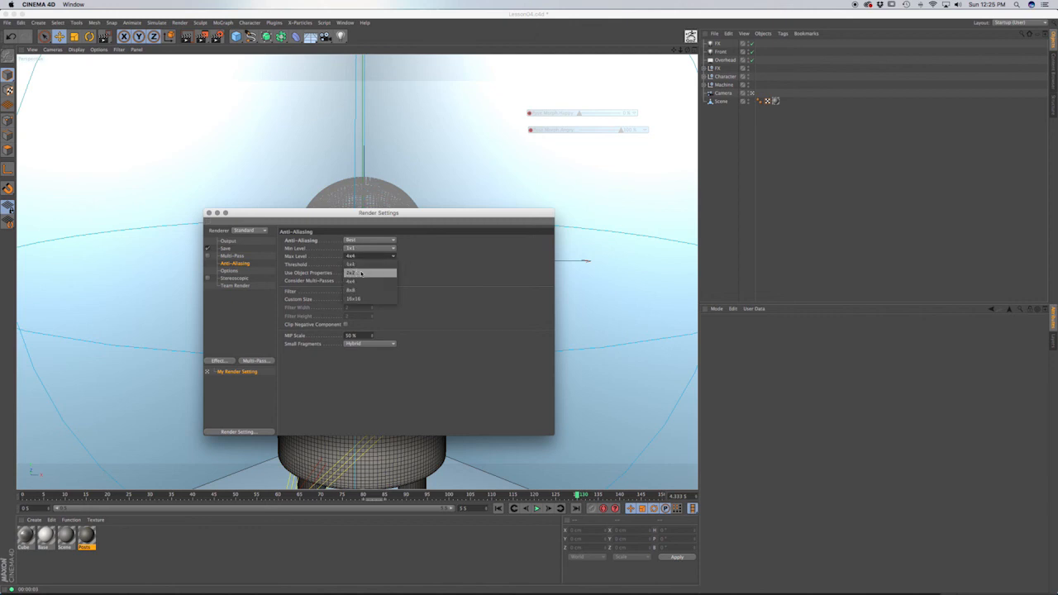
click(360, 274)
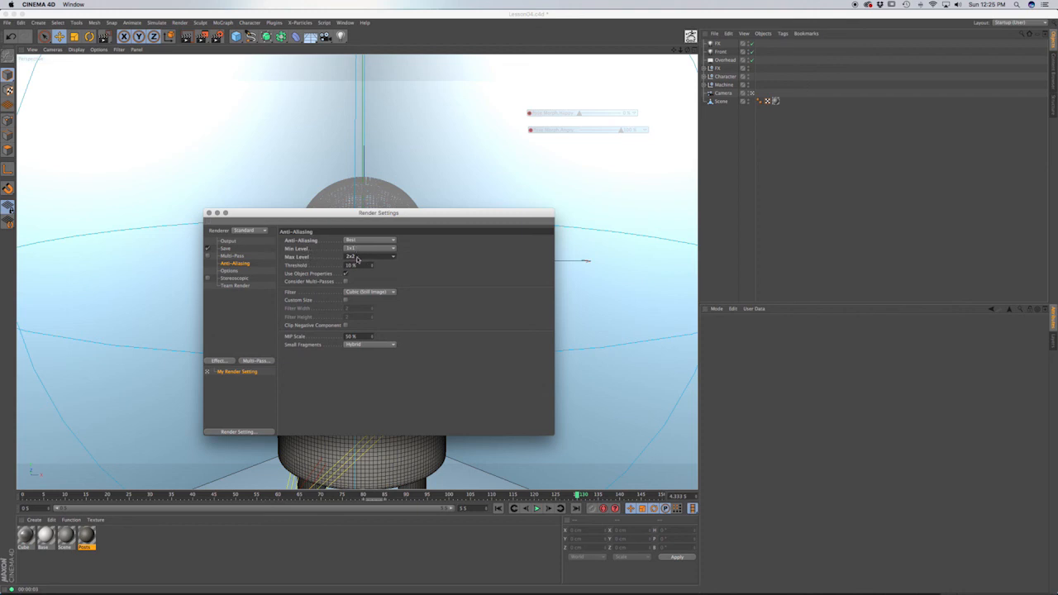
Add the Ambient Occlusion effect to the render settings and move the settings window clear of the head in the viewport
click(226, 364)
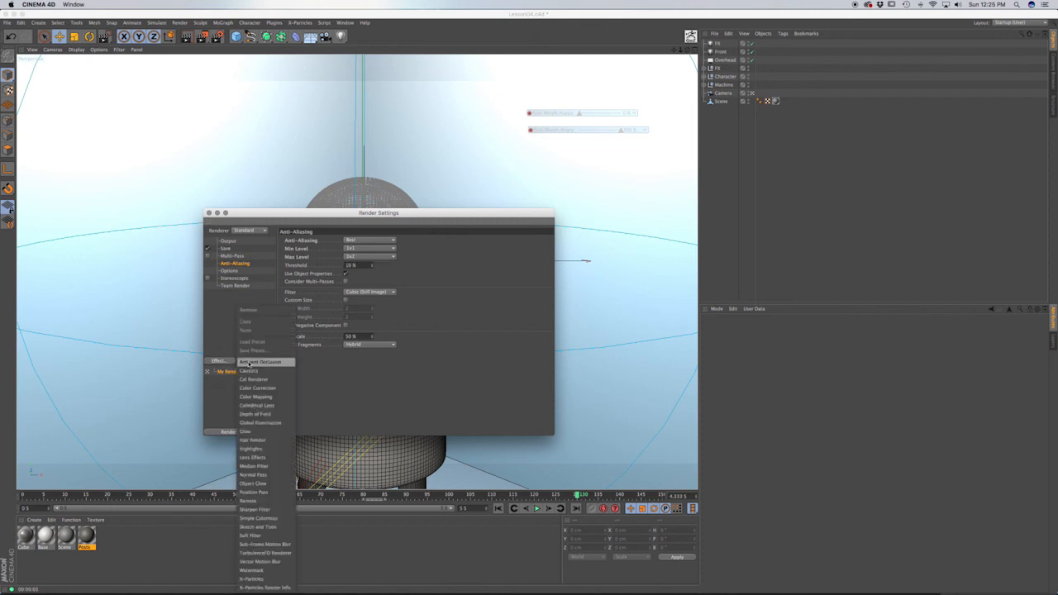
click(248, 361)
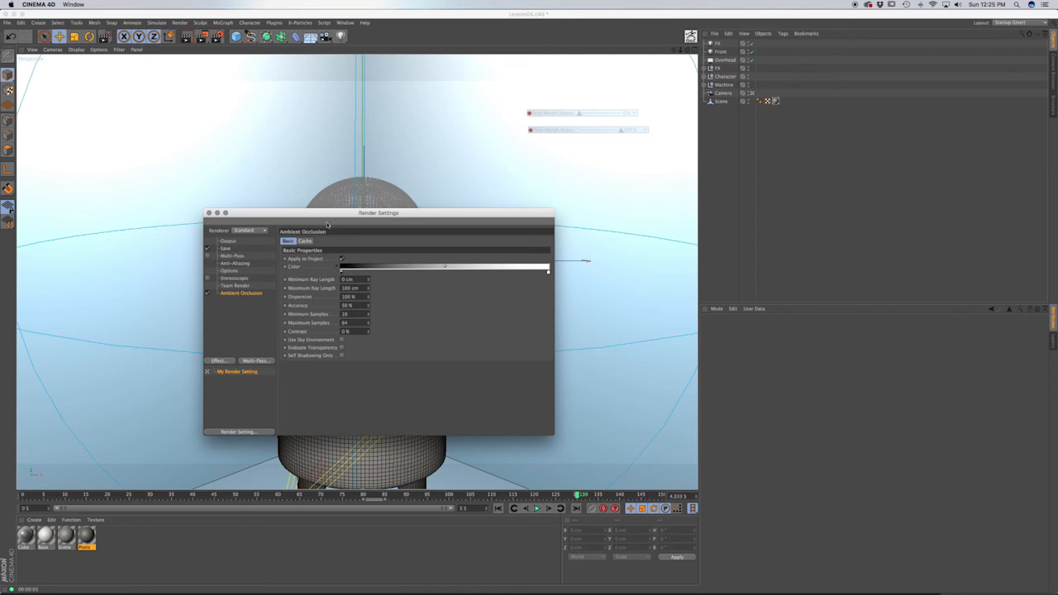
drag(327, 225, 622, 244)
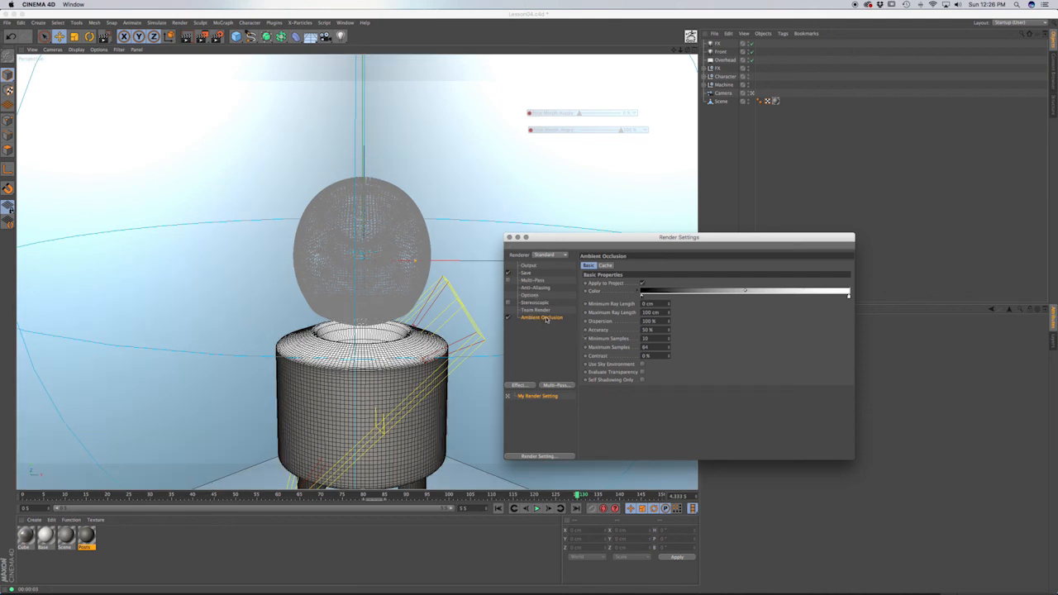
click(545, 288)
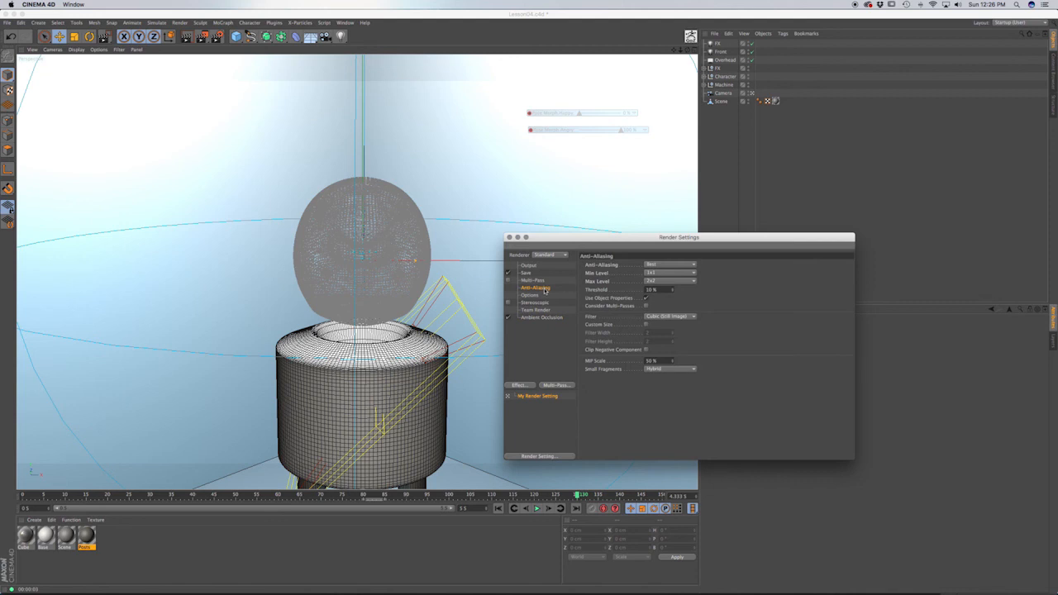
click(657, 264)
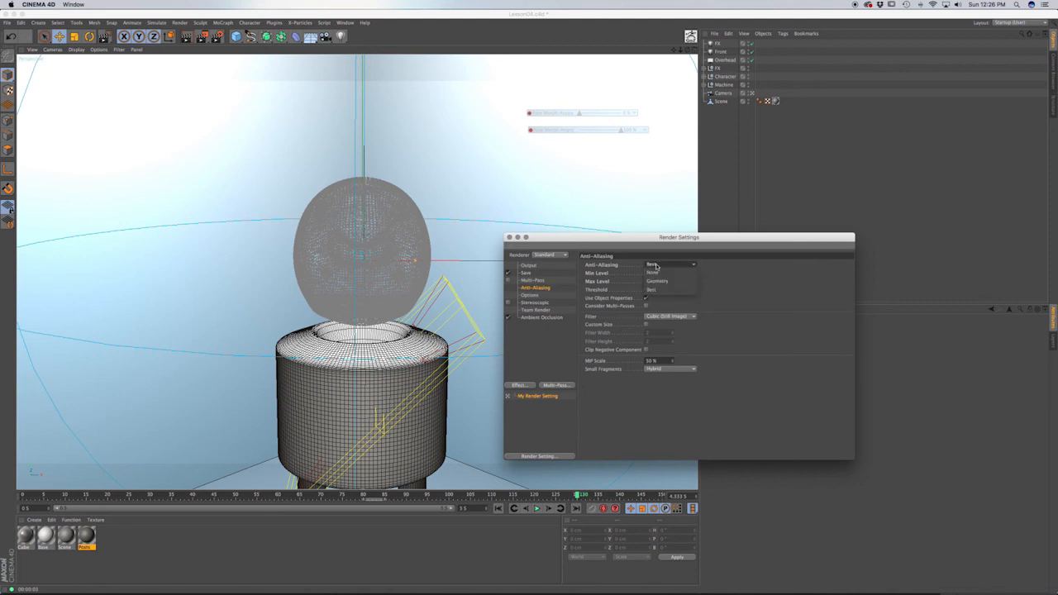
click(735, 286)
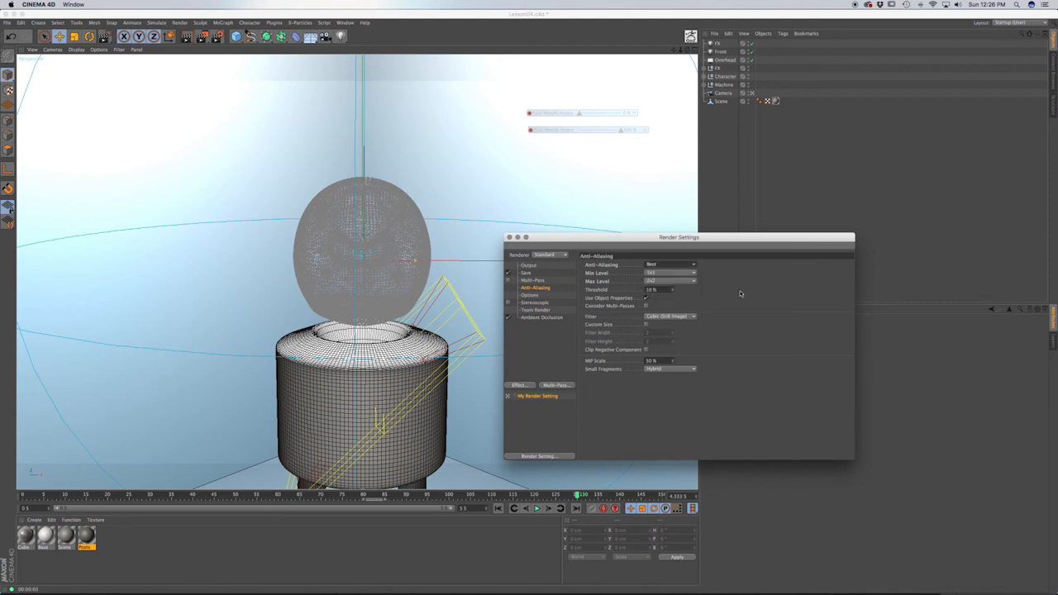
Set the regular image save format to QuickTime Movie in the render settings
click(529, 267)
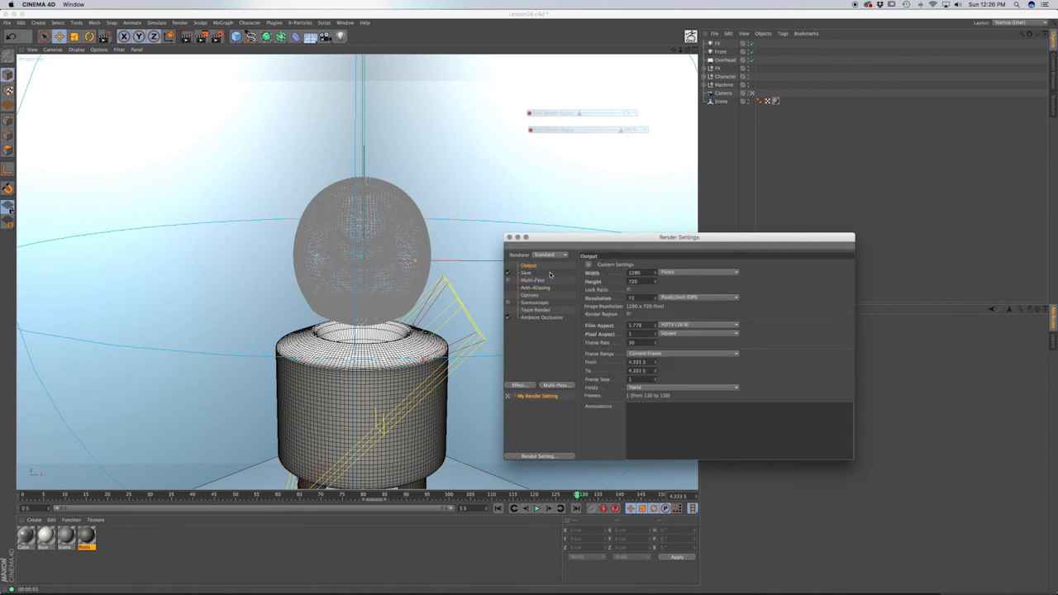
click(528, 273)
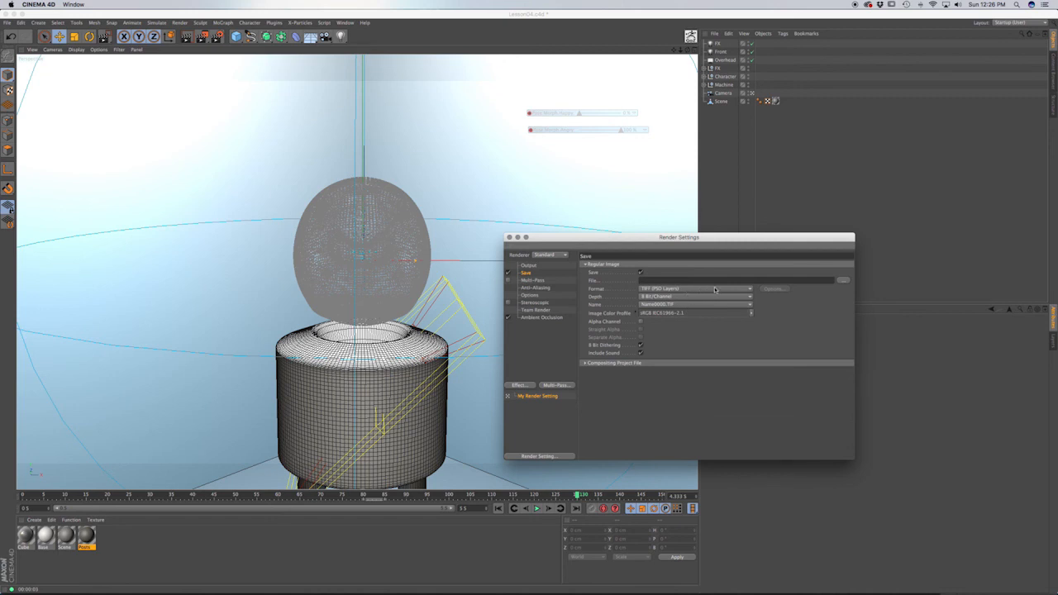
click(715, 289)
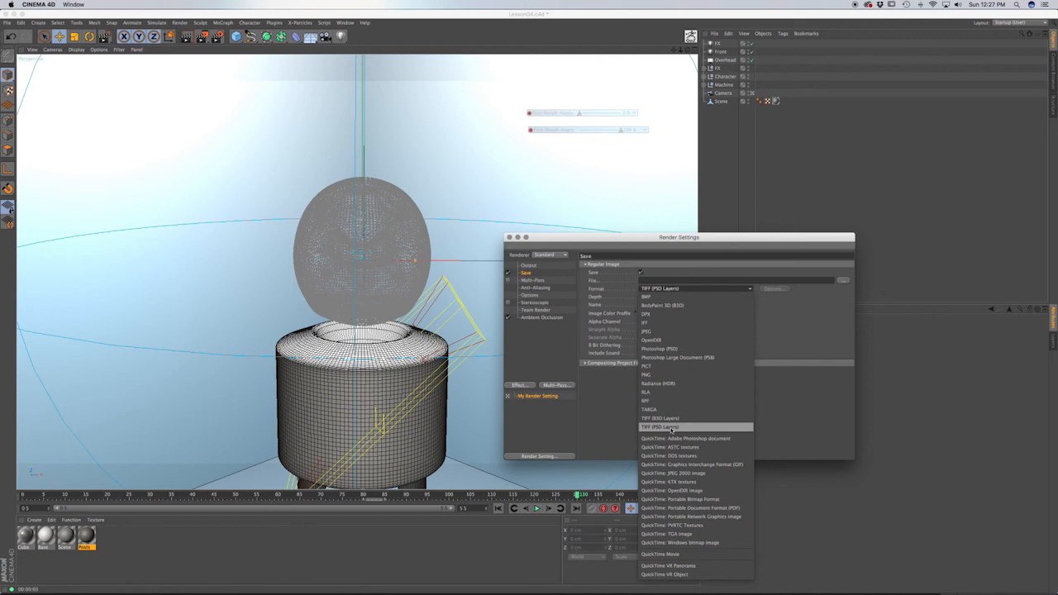
click(669, 555)
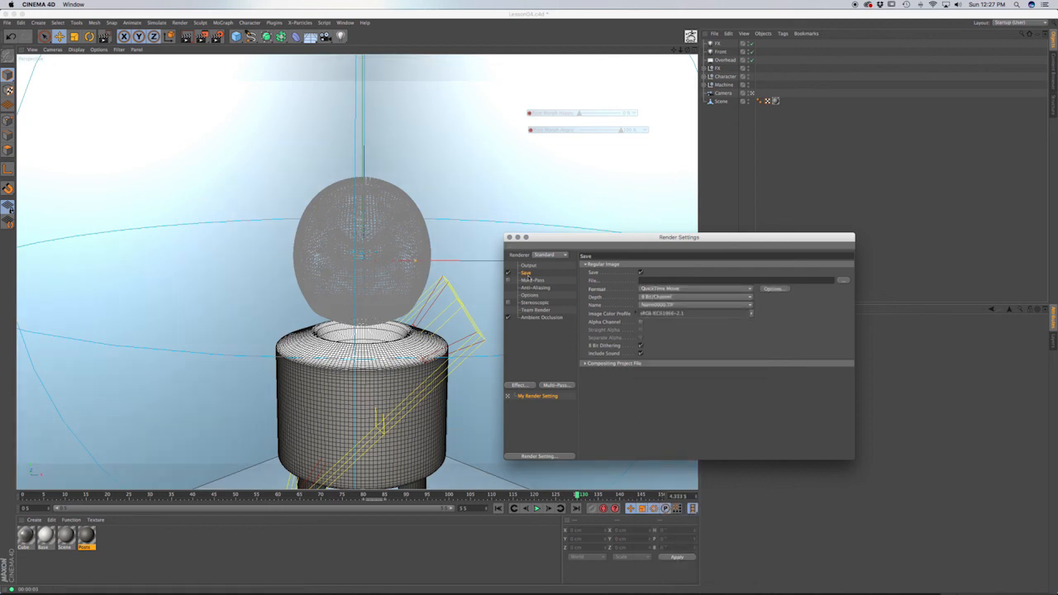
Set the output frame range to Manual in the render settings
click(529, 265)
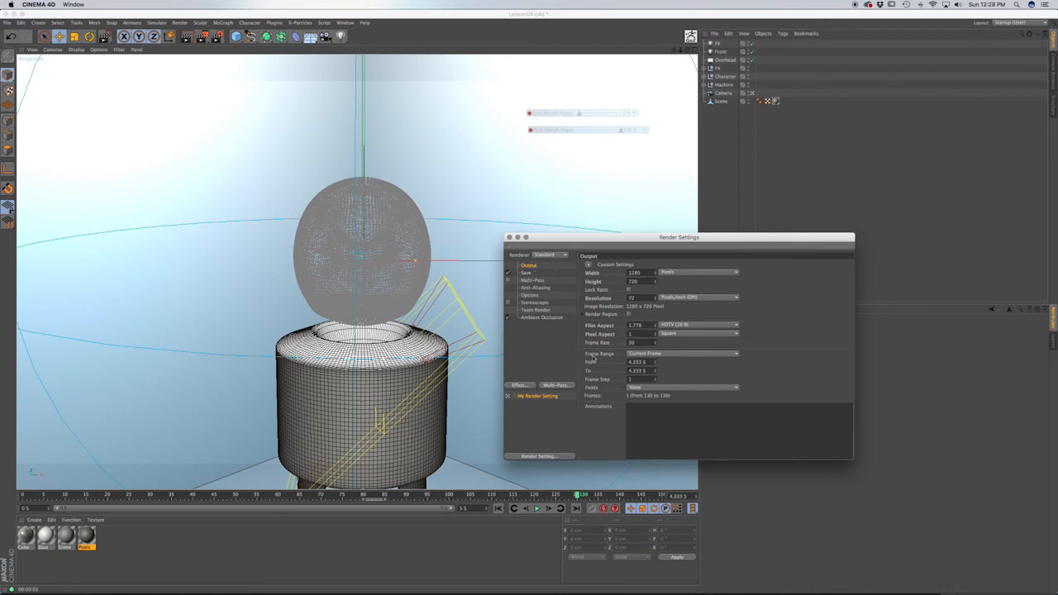
click(659, 354)
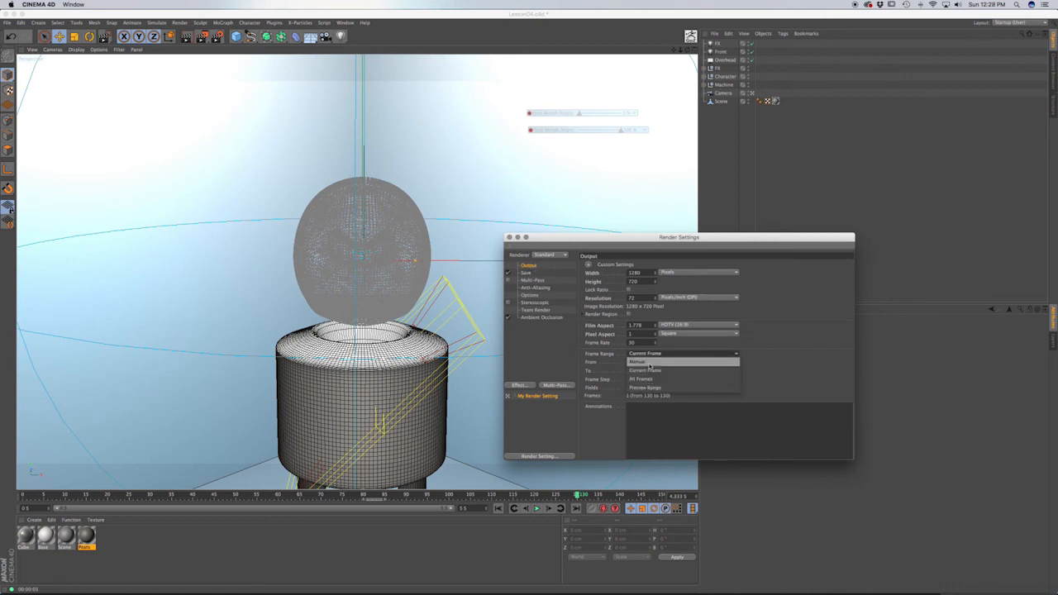
click(650, 363)
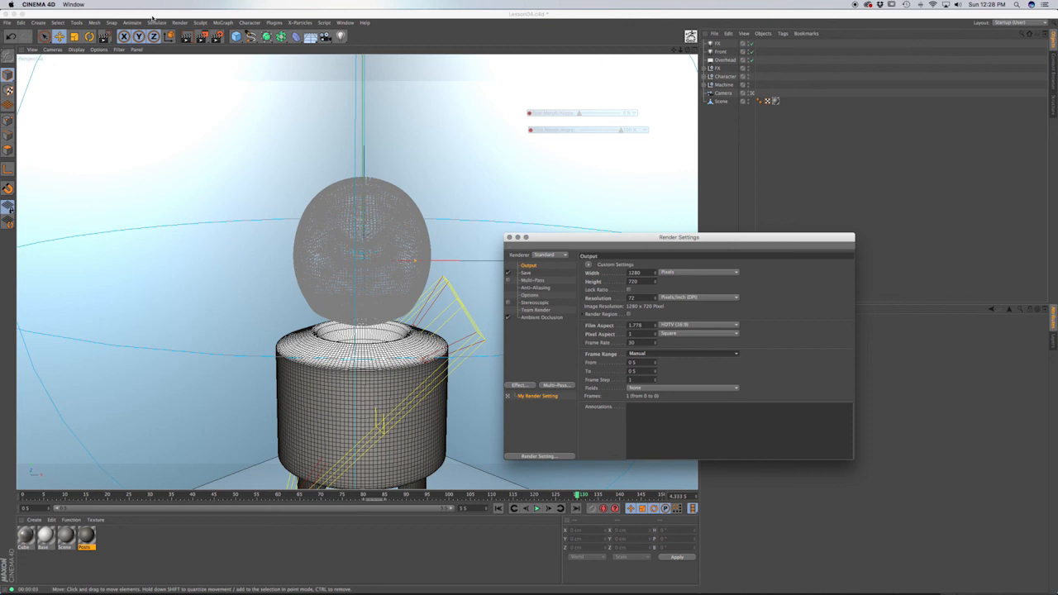
Change the animation unit to Frames in the program preferences
click(9, 24)
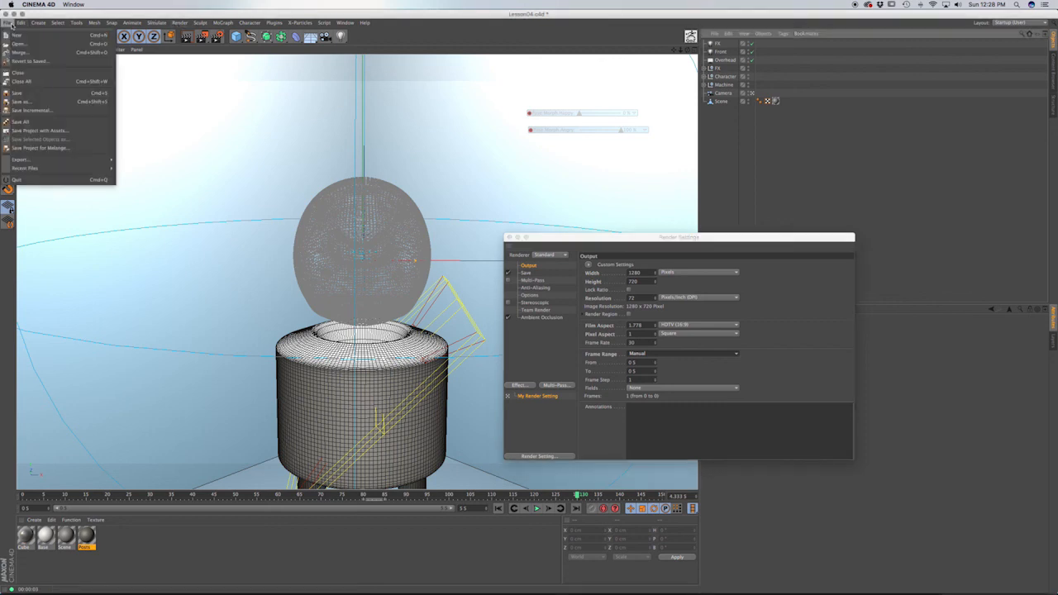
mouse_move(20, 25)
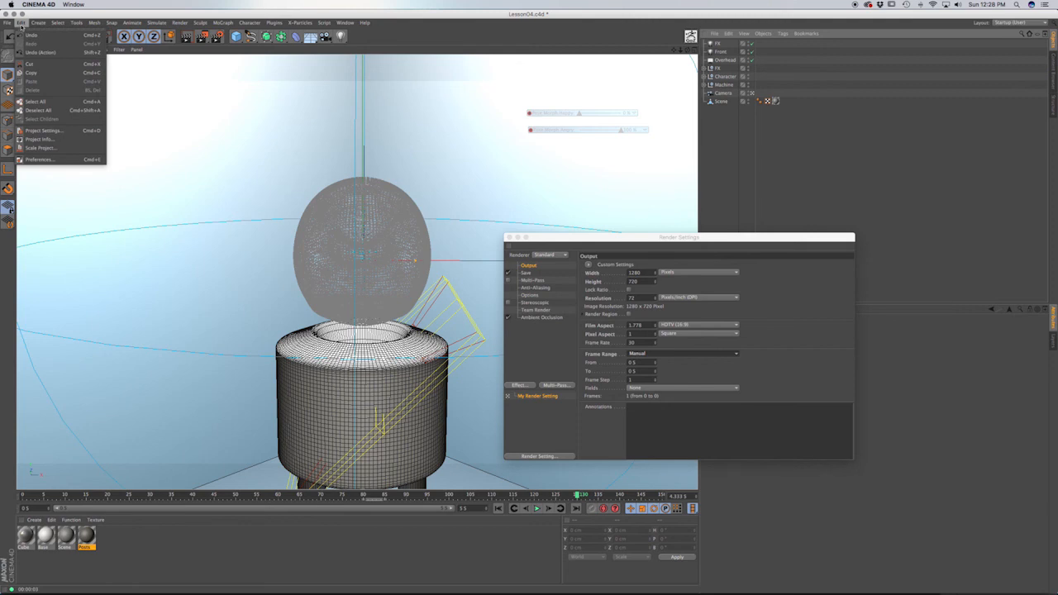
click(42, 160)
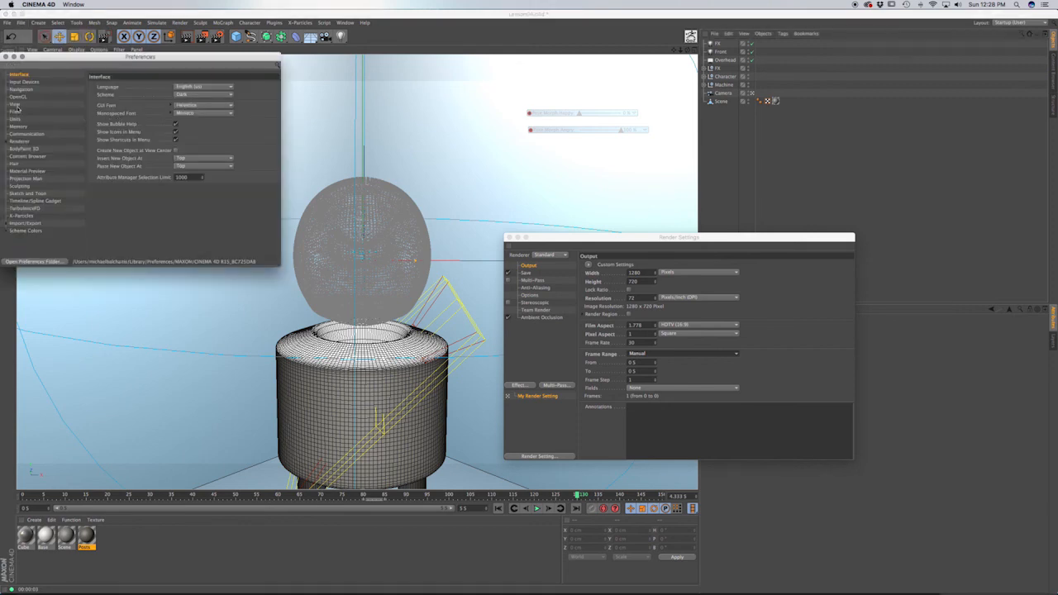
click(16, 118)
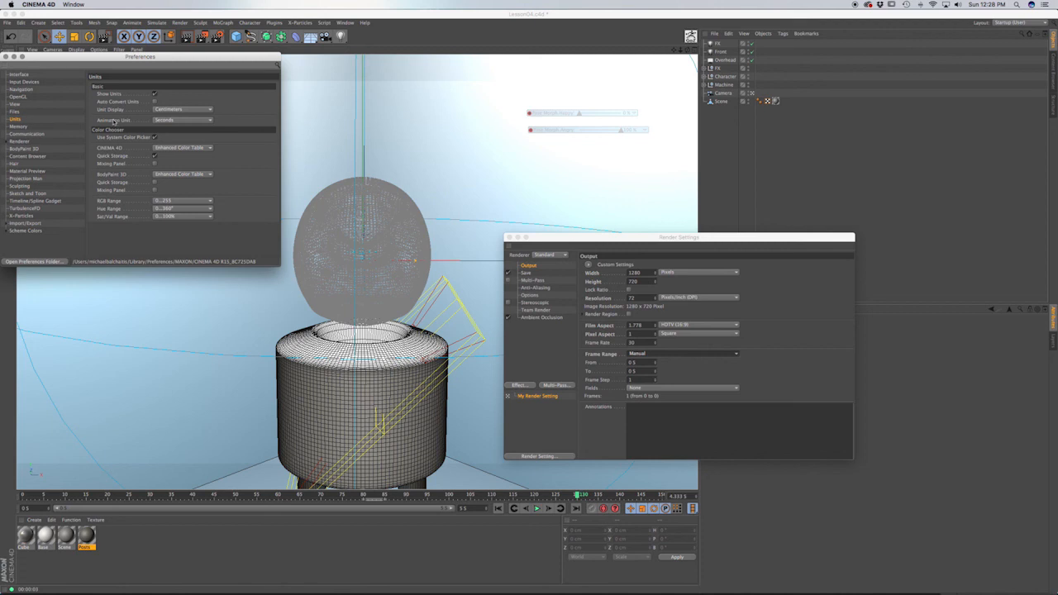
click(174, 122)
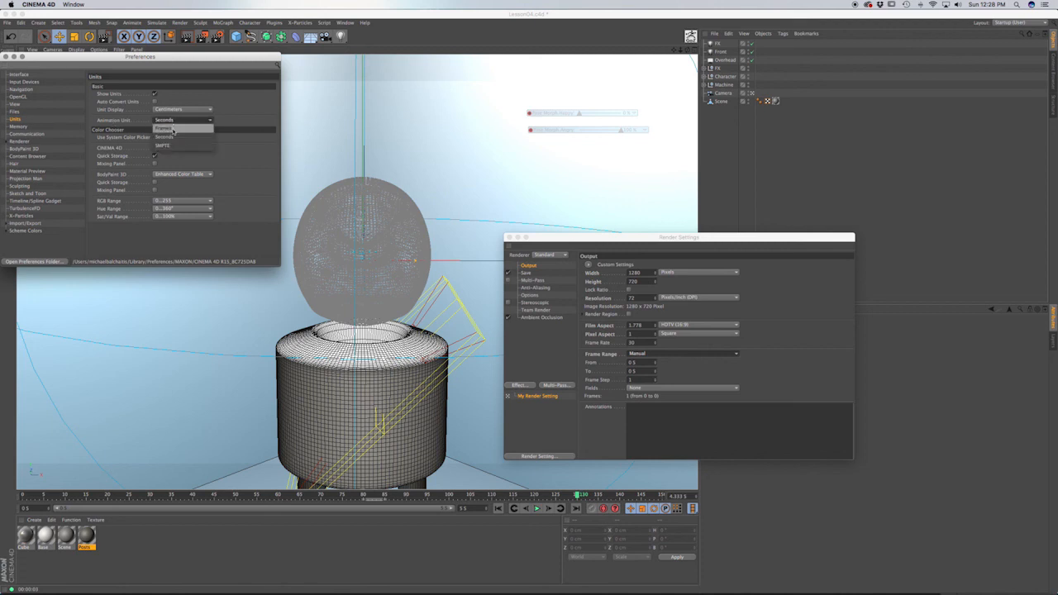
click(173, 130)
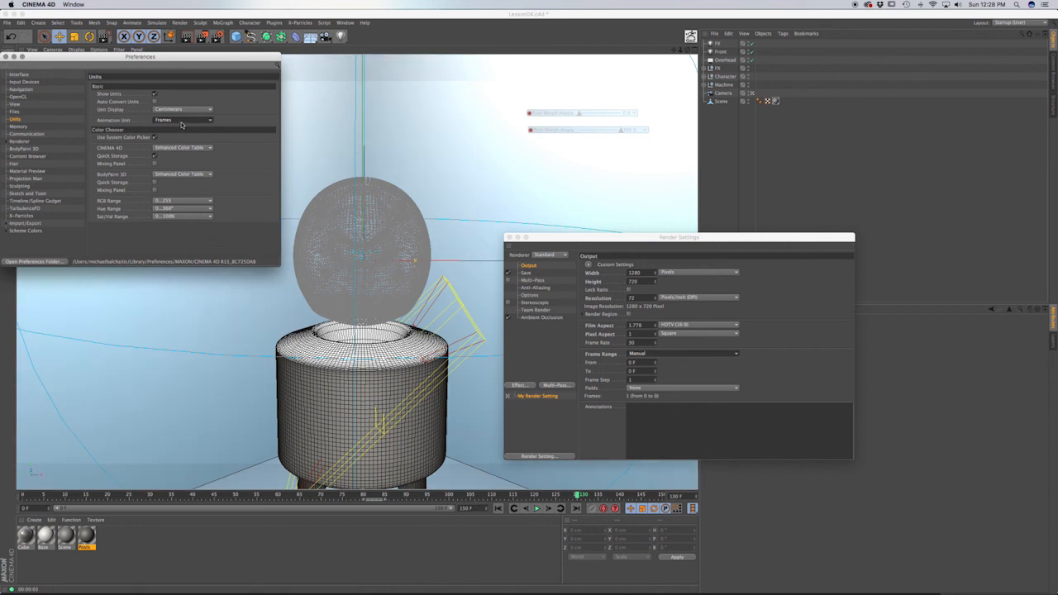
Set the animation unit back to Seconds and close both the preferences and the render settings
click(182, 121)
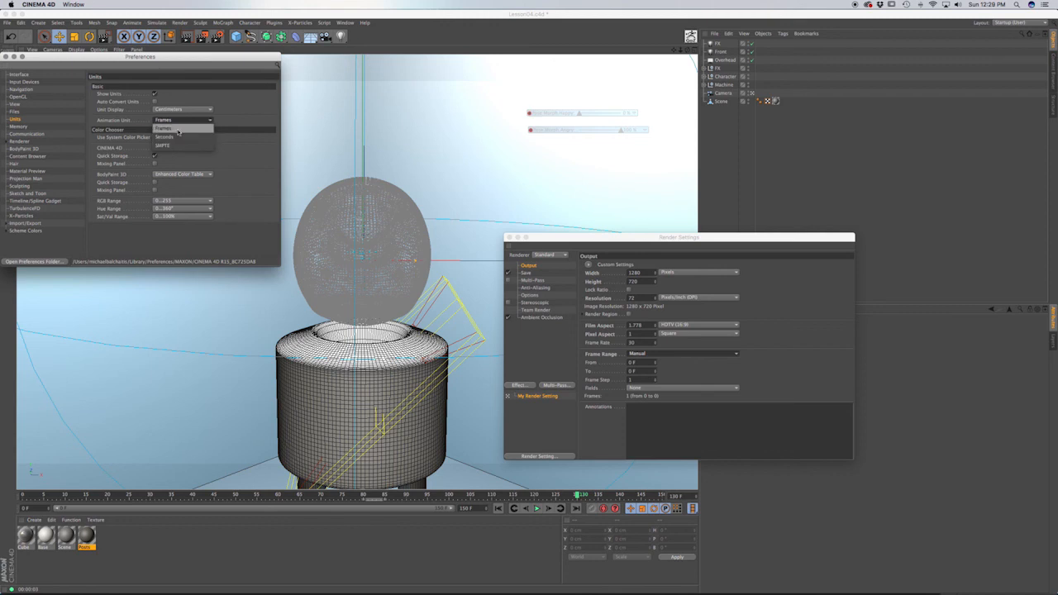
click(177, 137)
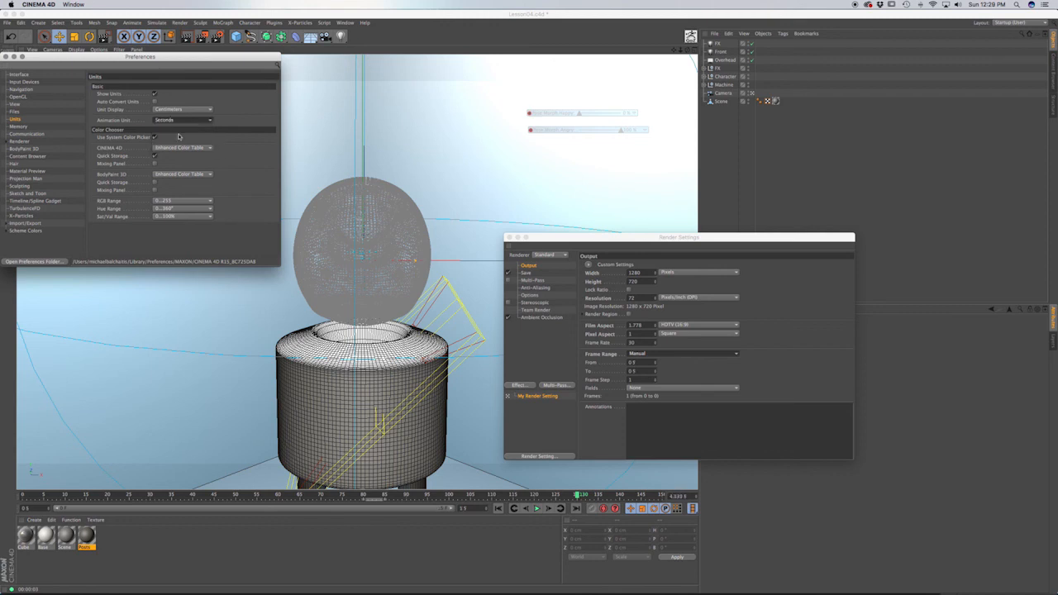
click(6, 57)
click(509, 237)
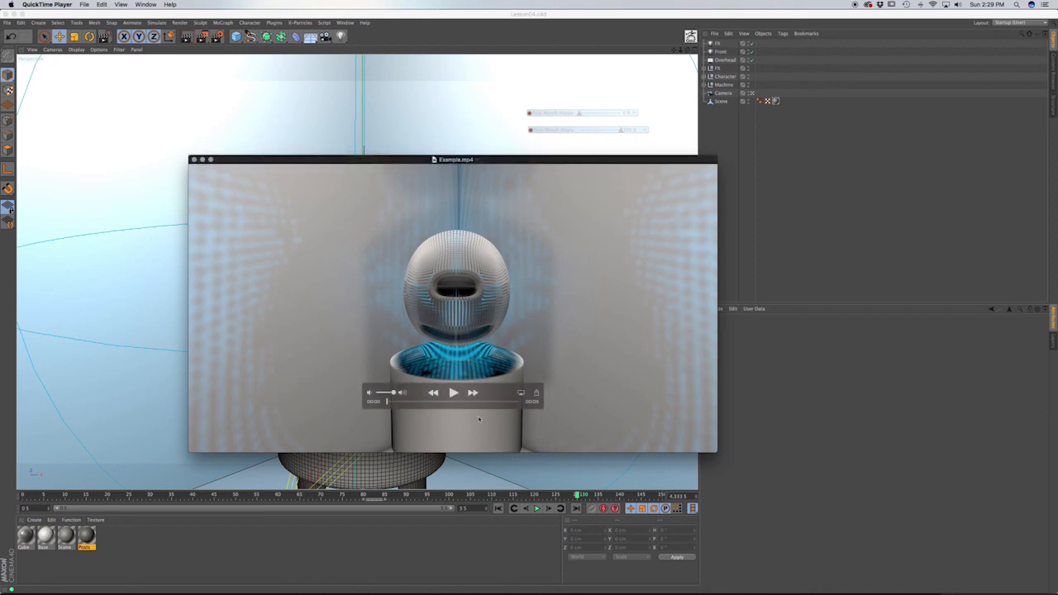
Switch to QuickTime Player and play Example.mp4 several times, scrubbing back to mid-clip to examine the head's animation
click(454, 393)
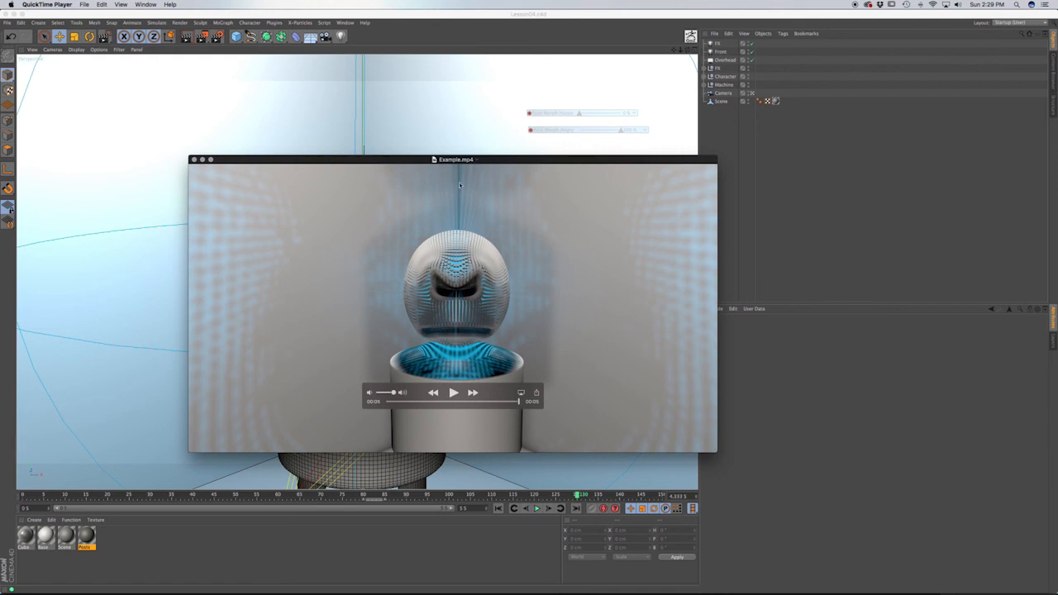
click(452, 393)
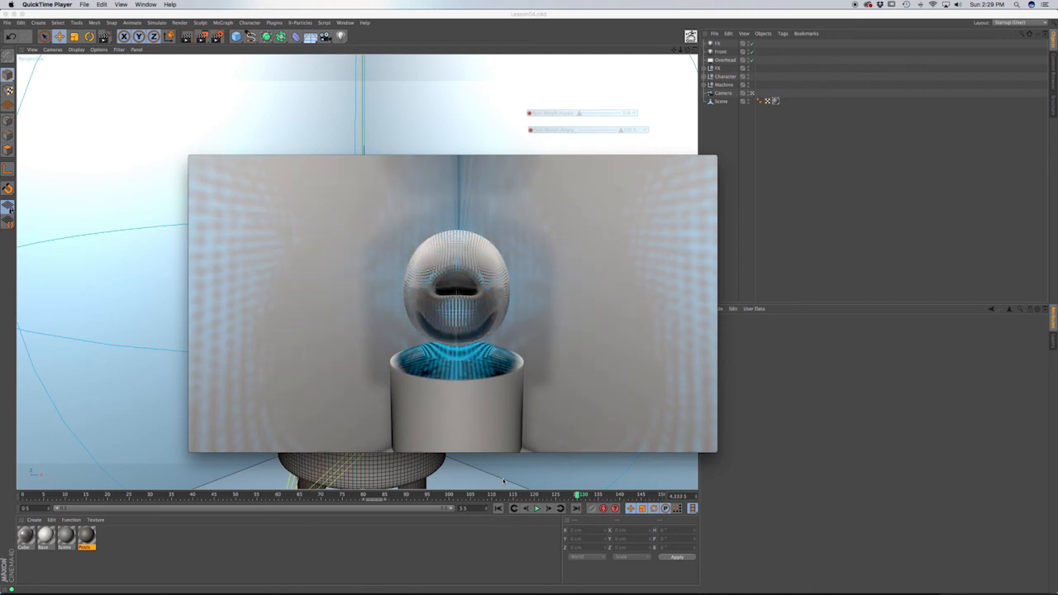
mouse_move(498, 416)
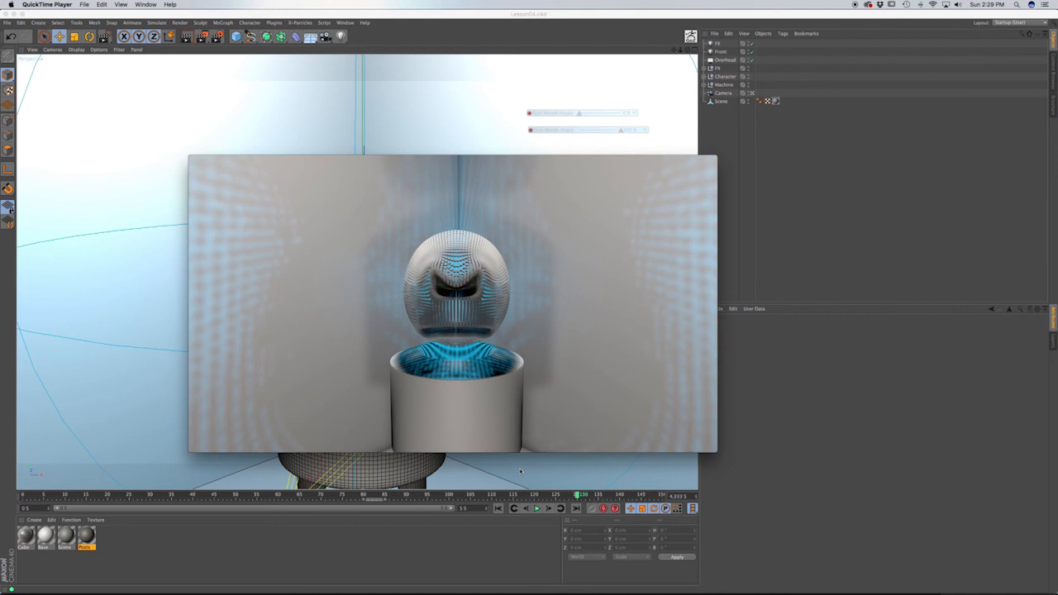
click(453, 393)
mouse_move(460, 296)
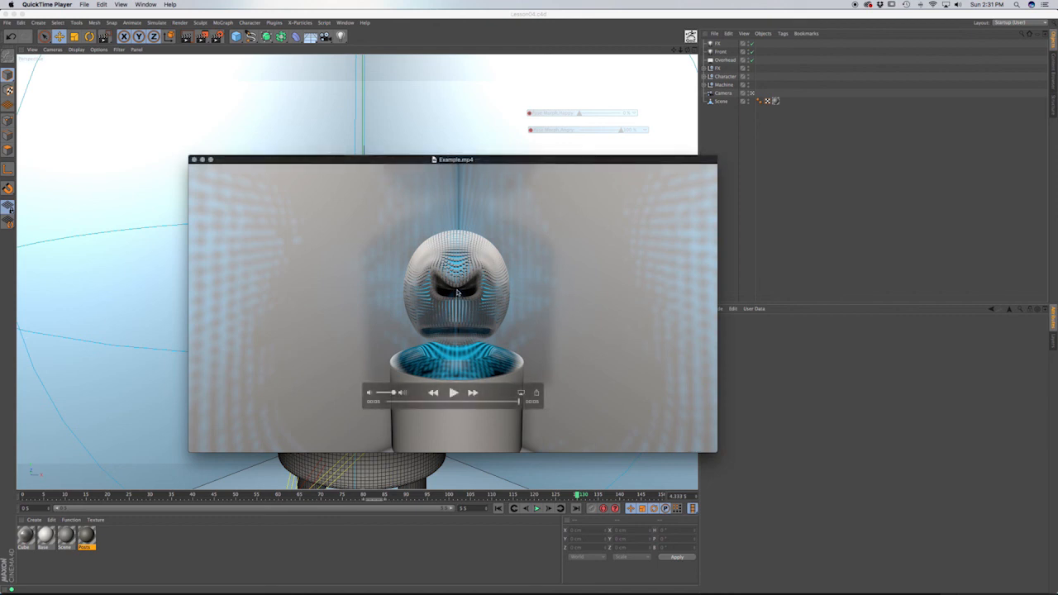
click(454, 393)
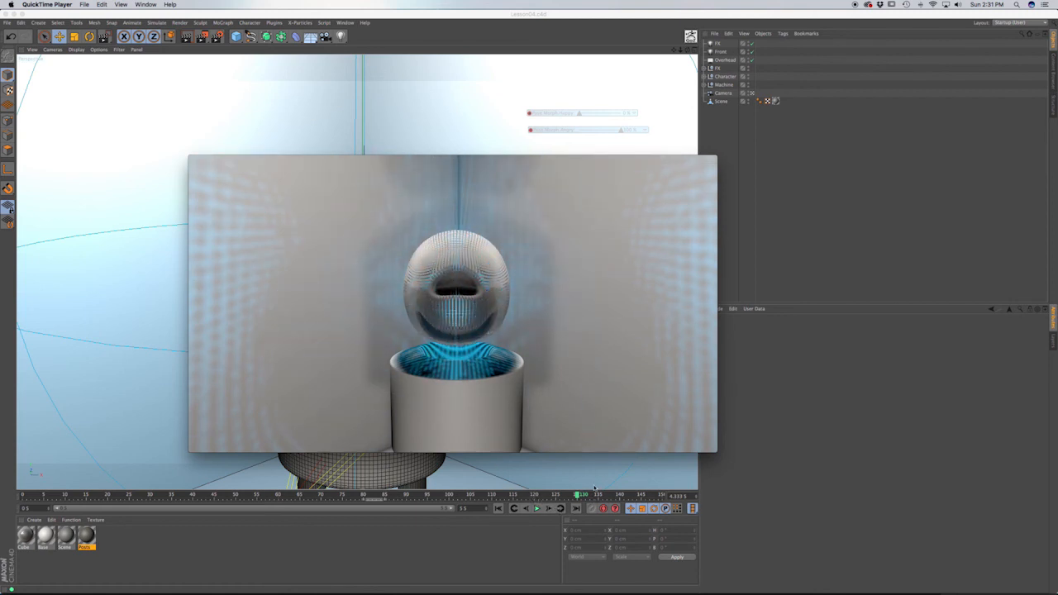
mouse_move(559, 415)
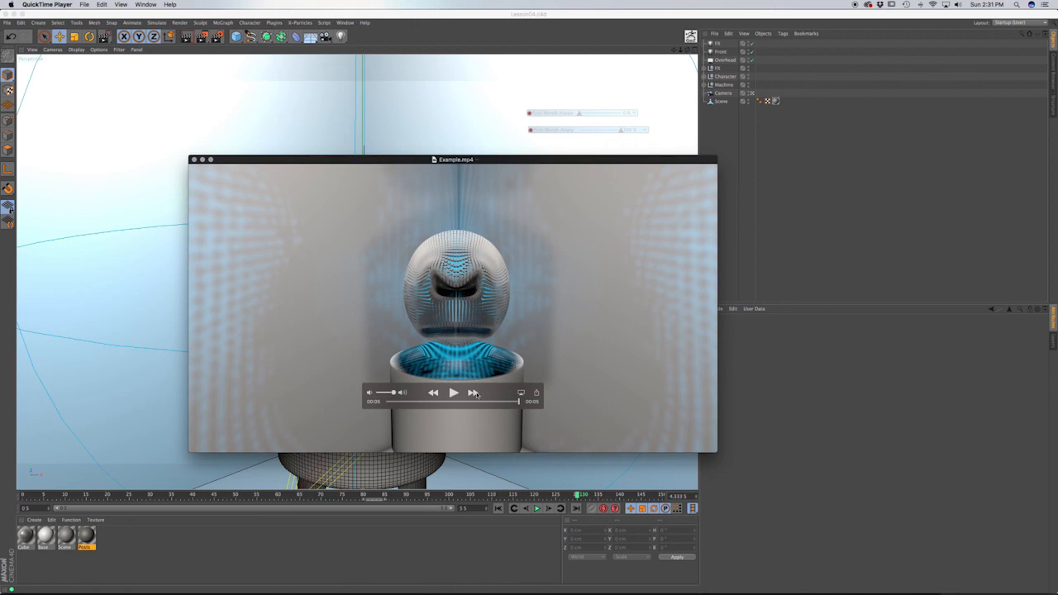
drag(518, 401, 459, 402)
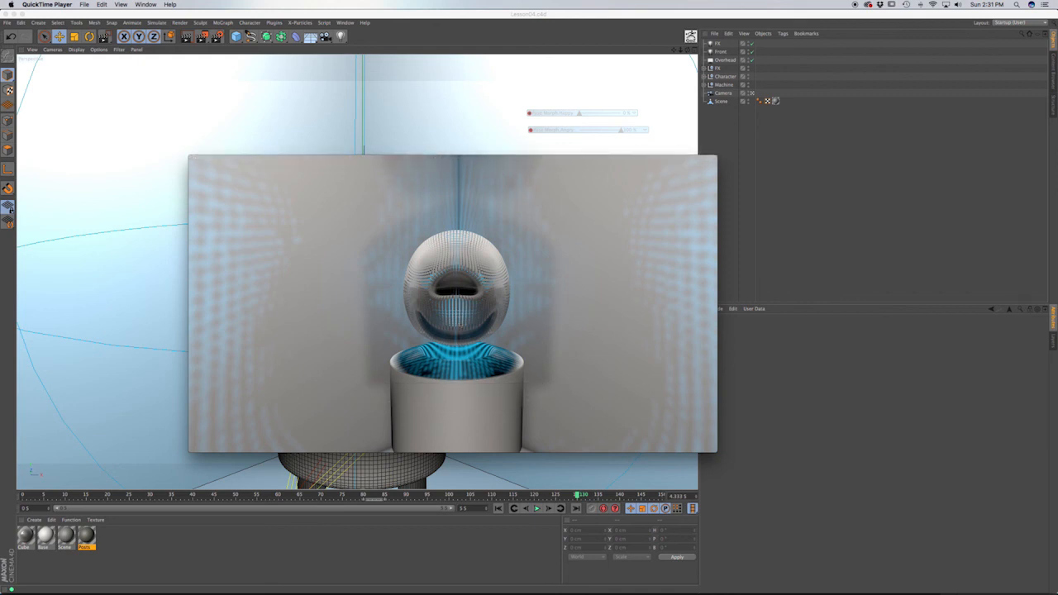
click(456, 392)
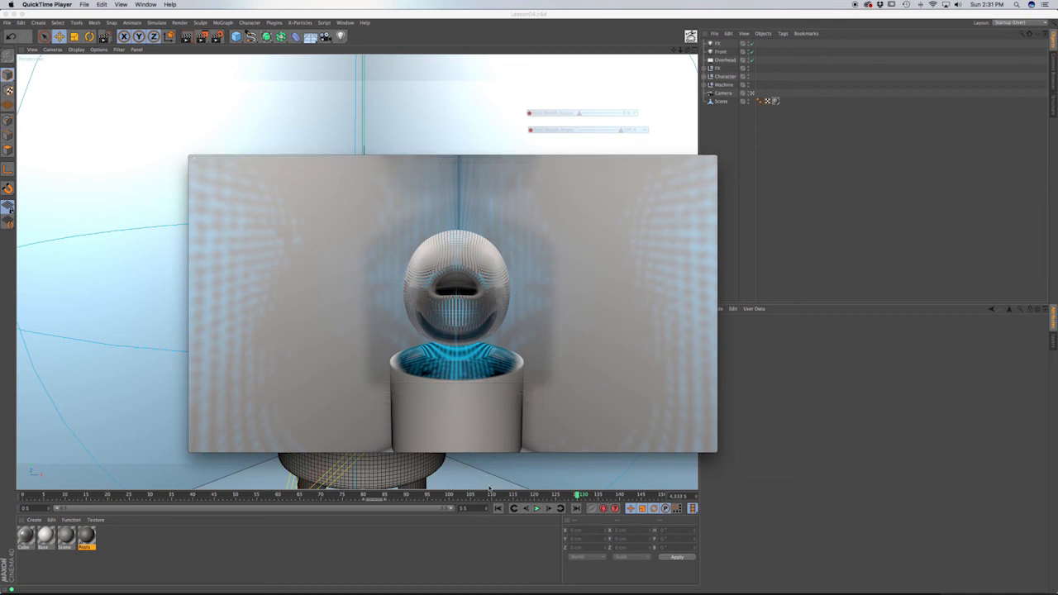